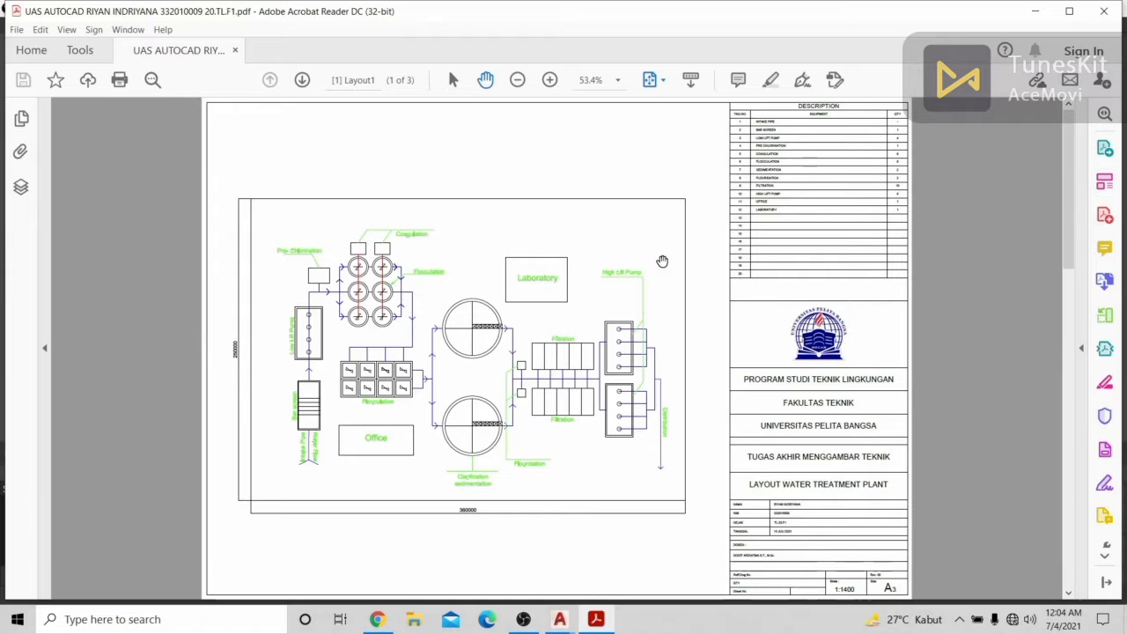
# Look through the three water treatment plant and septic tank sheets in the PDF and switch to AutoCAD
pyautogui.scroll(-2, 592, 292)
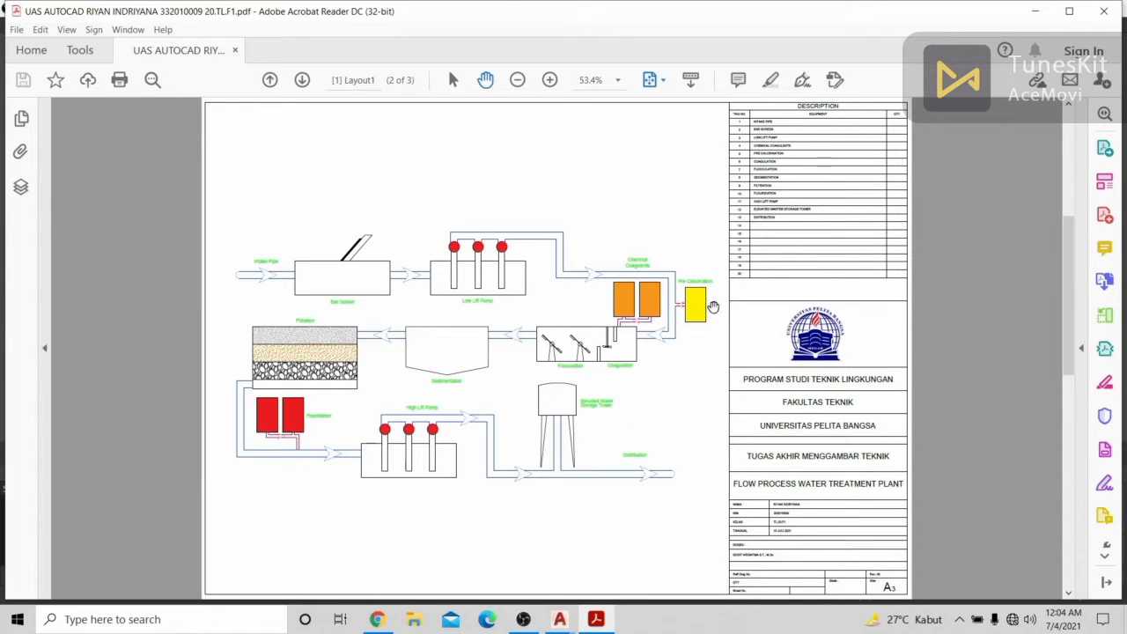
pyautogui.scroll(-2, 650, 312)
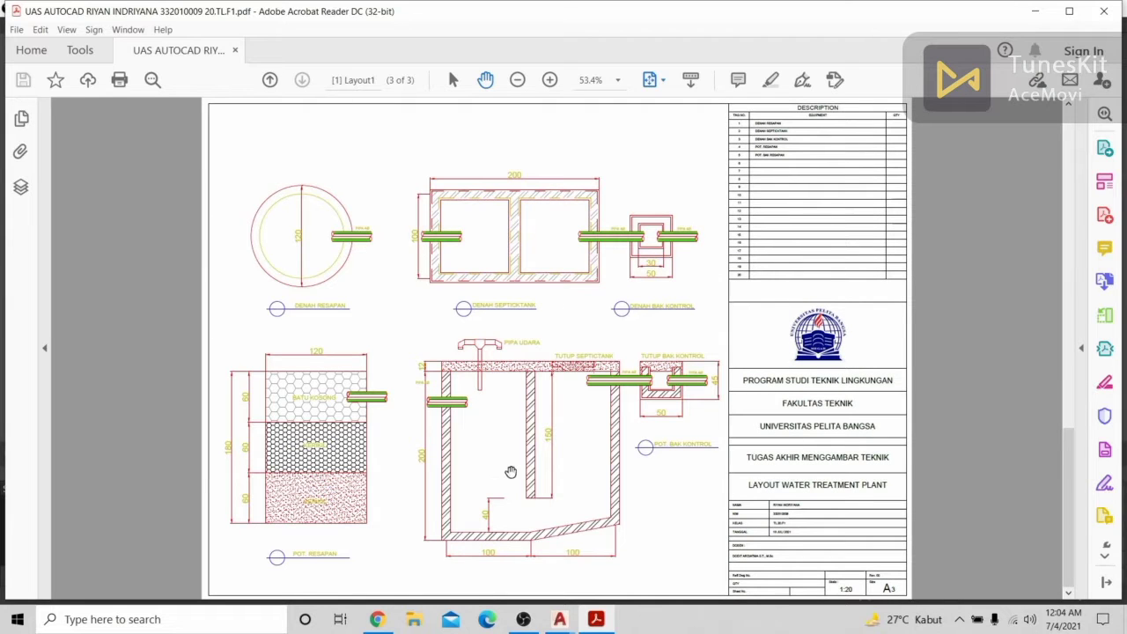
pyautogui.hotkey('alt', 'Tab')
# Configure the drawing units with decimal length precision 0 and an insertion scale of millimetres
pyautogui.moveTo(531, 372); pyautogui.dragTo(499, 490, button='middle')
pyautogui.moveTo(572, 203)
pyautogui.mouseDown(button='middle')
pyautogui.moveTo(510, 309)
pyautogui.moveTo(505, 226)
pyautogui.mouseUp(button='middle')
pyautogui.scroll(-2, 504, 293)
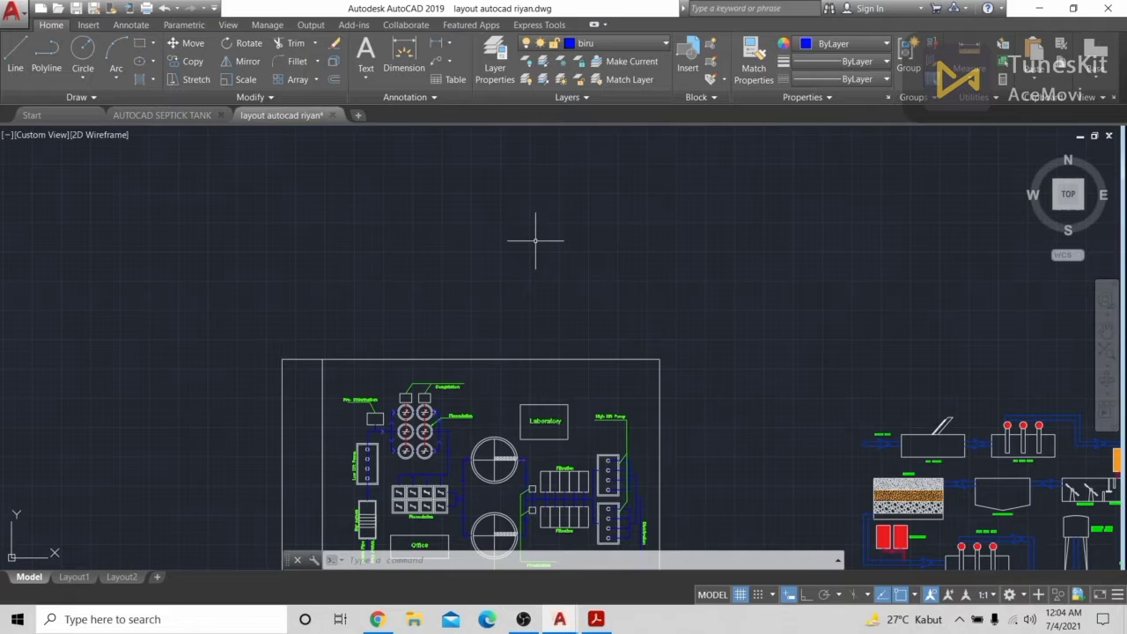
pyautogui.write('un')
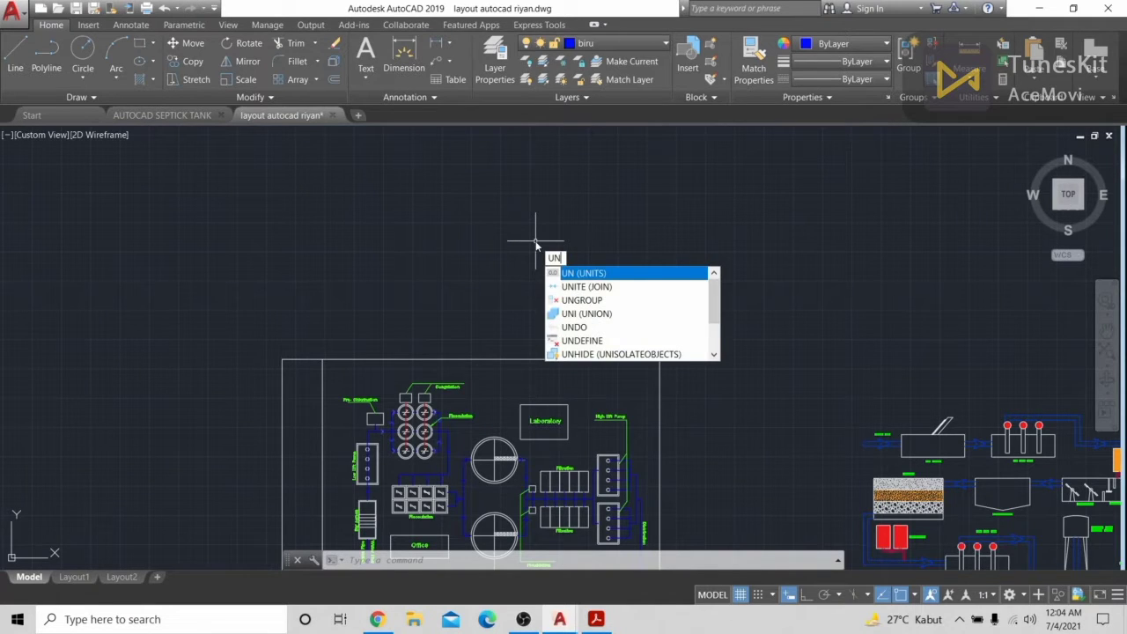
pyautogui.press('Return')
pyautogui.click(460, 238)
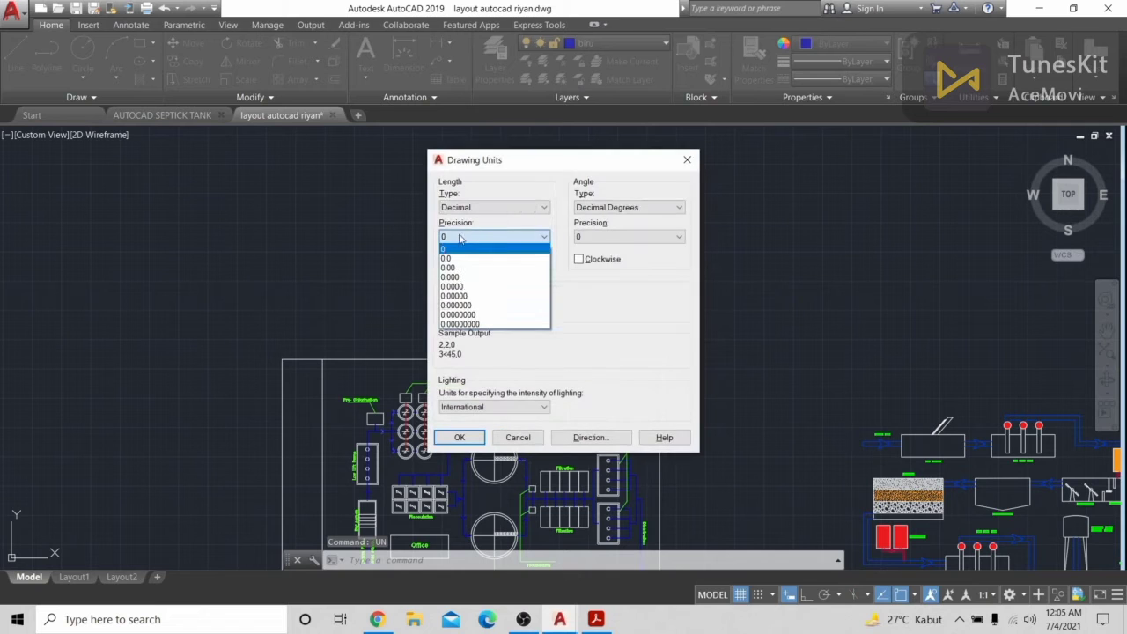
pyautogui.click(455, 251)
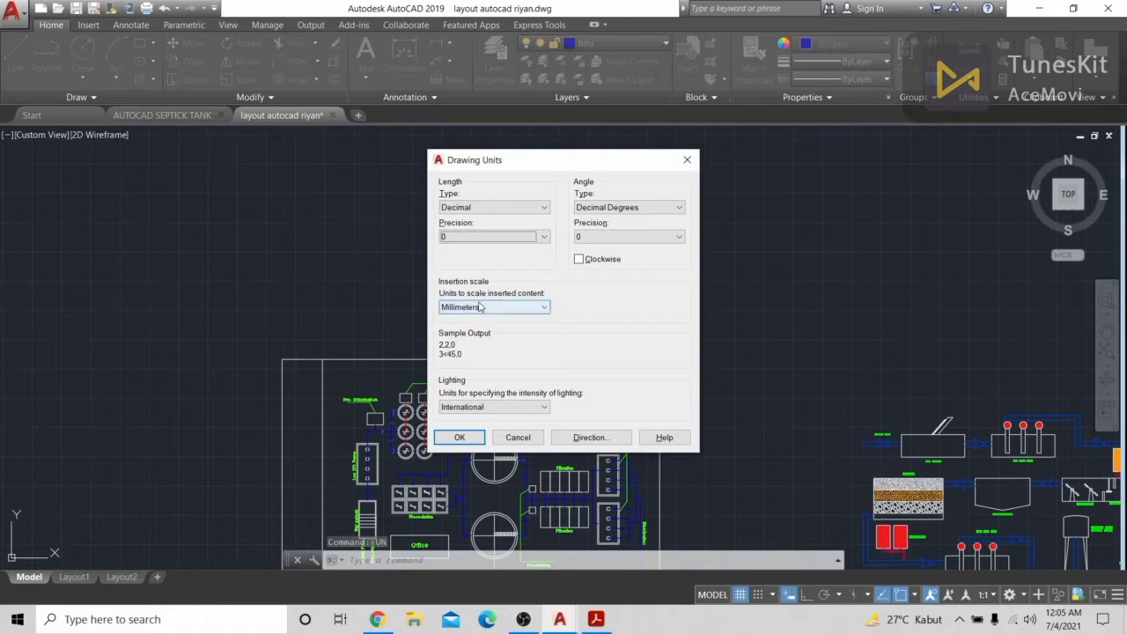
pyautogui.click(480, 307)
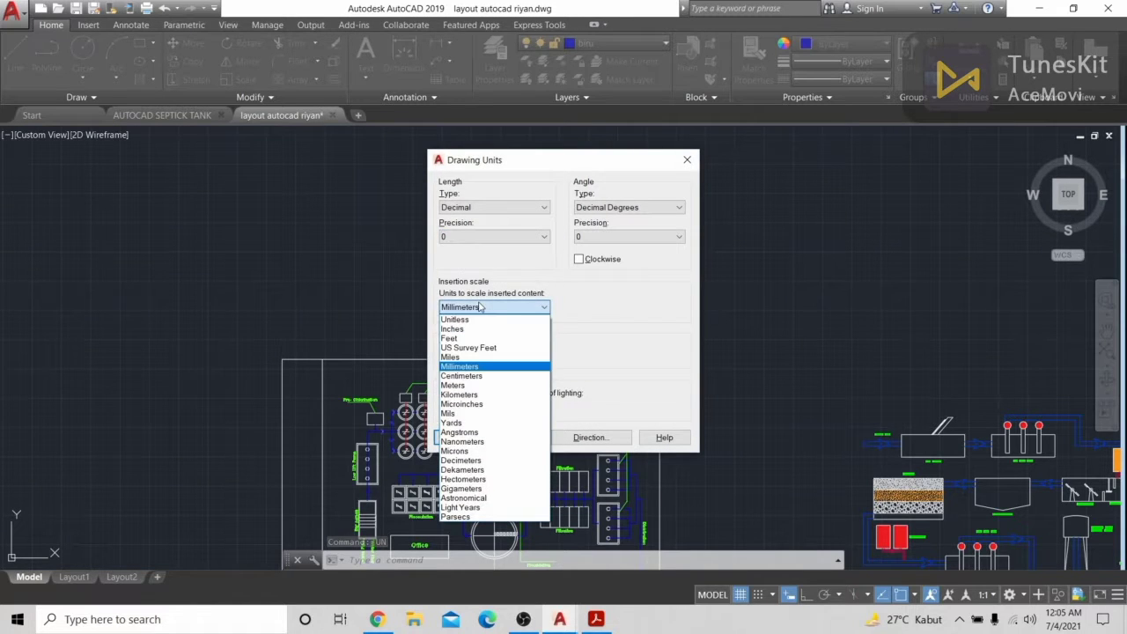
pyautogui.click(514, 368)
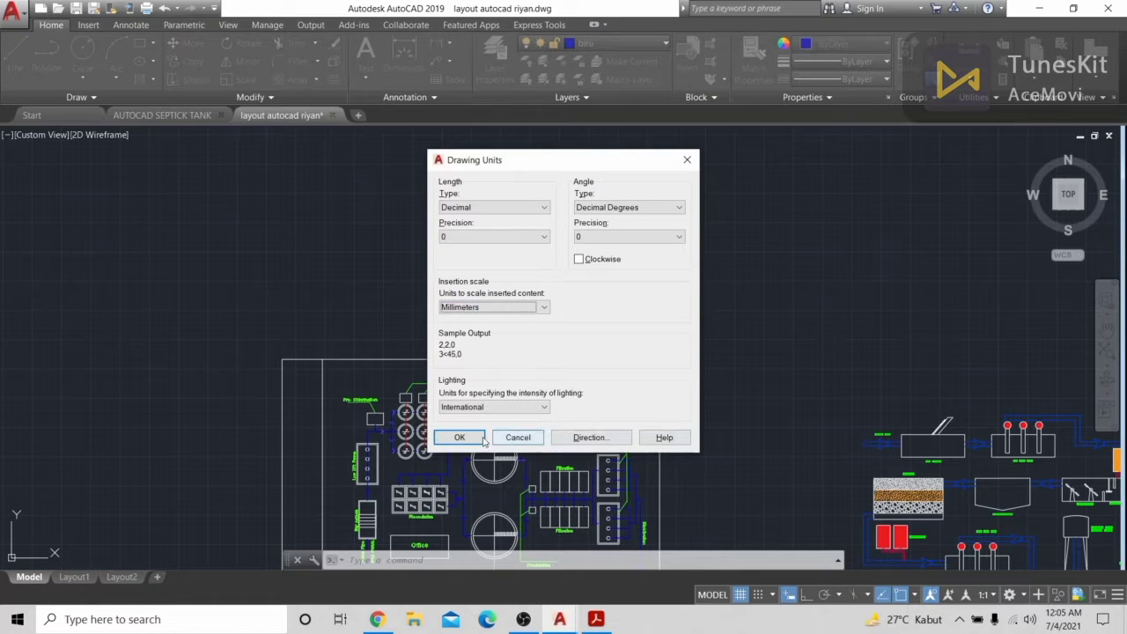
pyautogui.click(482, 440)
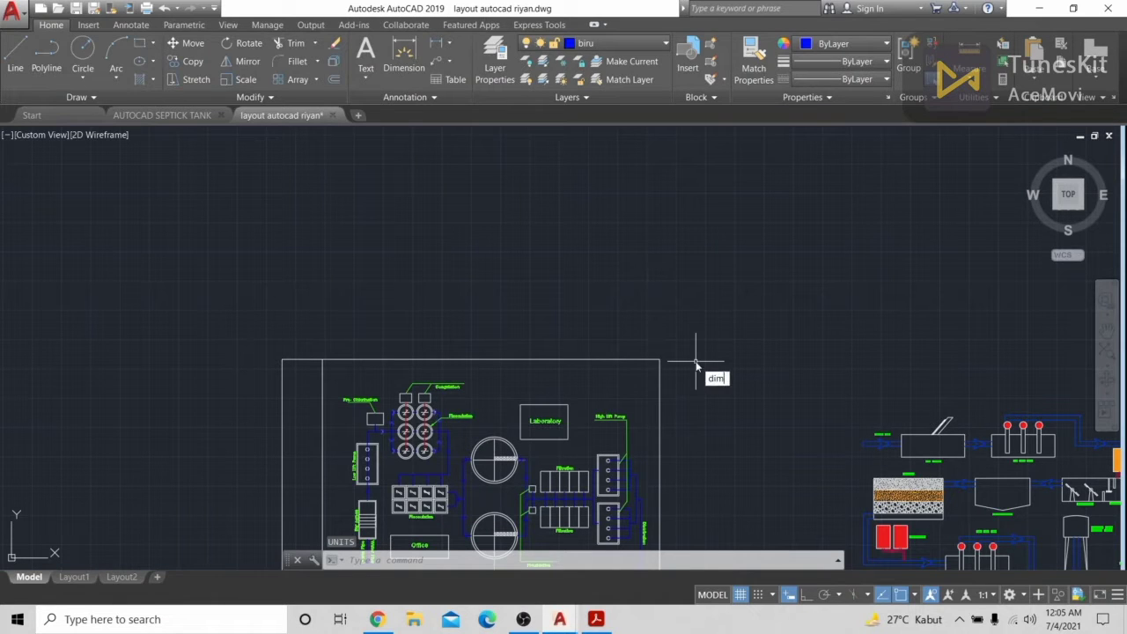
# Modify the ISO-25 dimension style so its linear primary units use precision 0
pyautogui.press('Return')
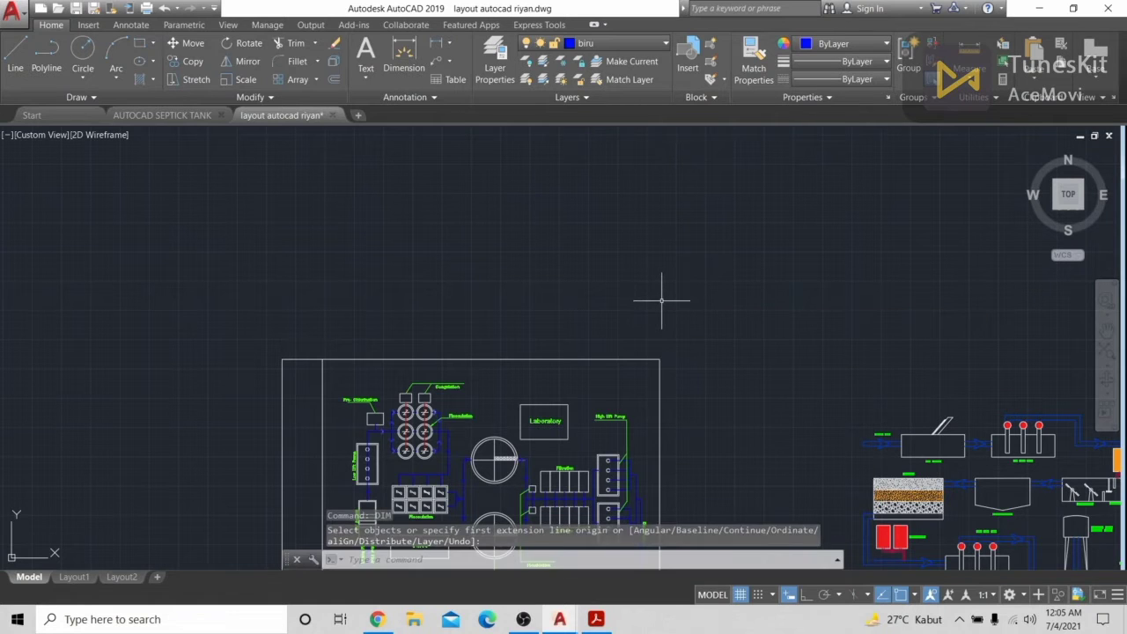
pyautogui.press('Return')
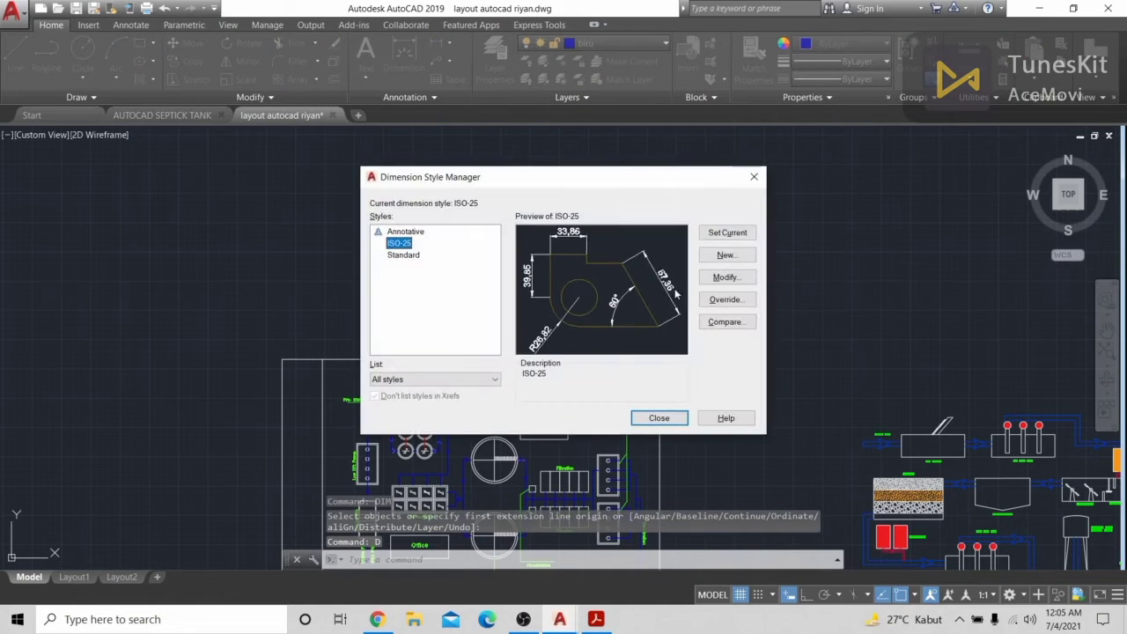
pyautogui.click(727, 277)
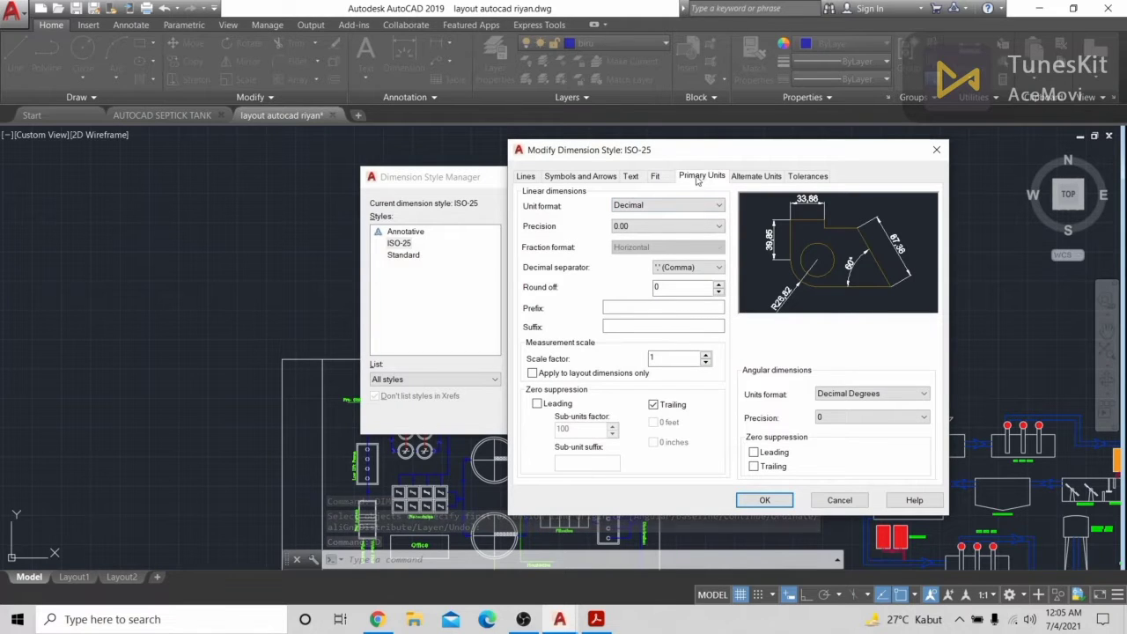
pyautogui.click(702, 227)
pyautogui.click(661, 239)
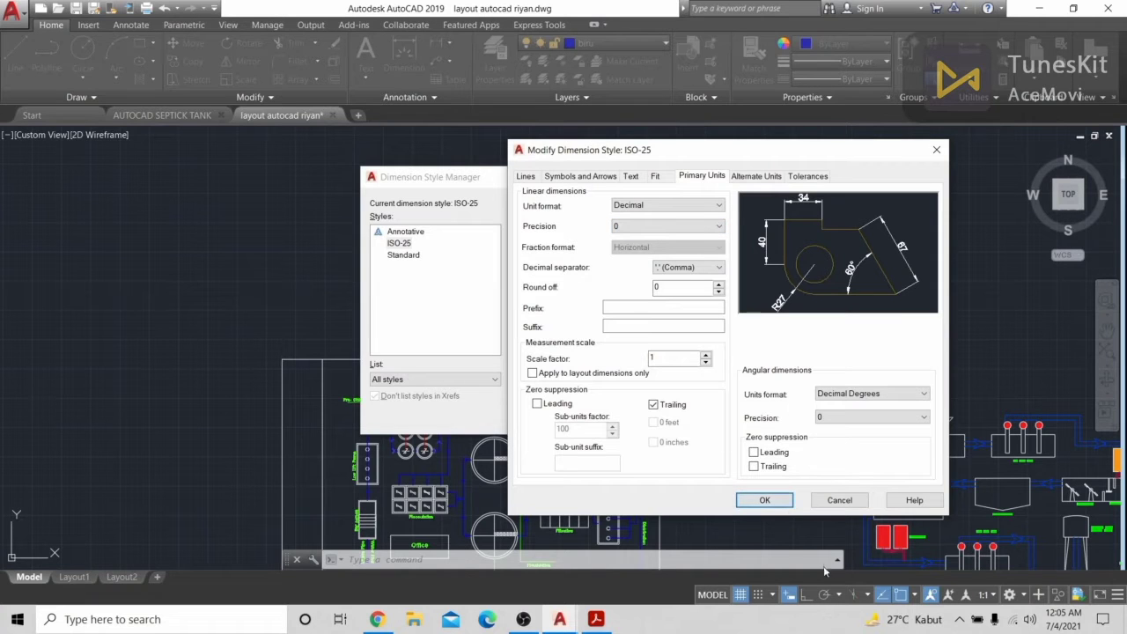
pyautogui.click(764, 500)
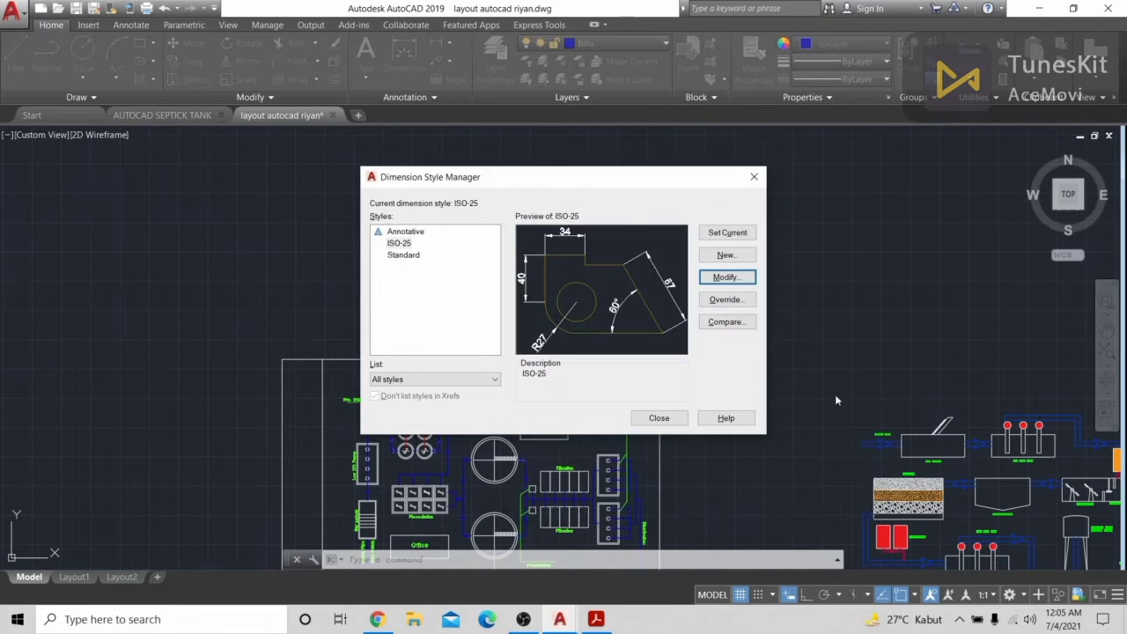
pyautogui.click(661, 419)
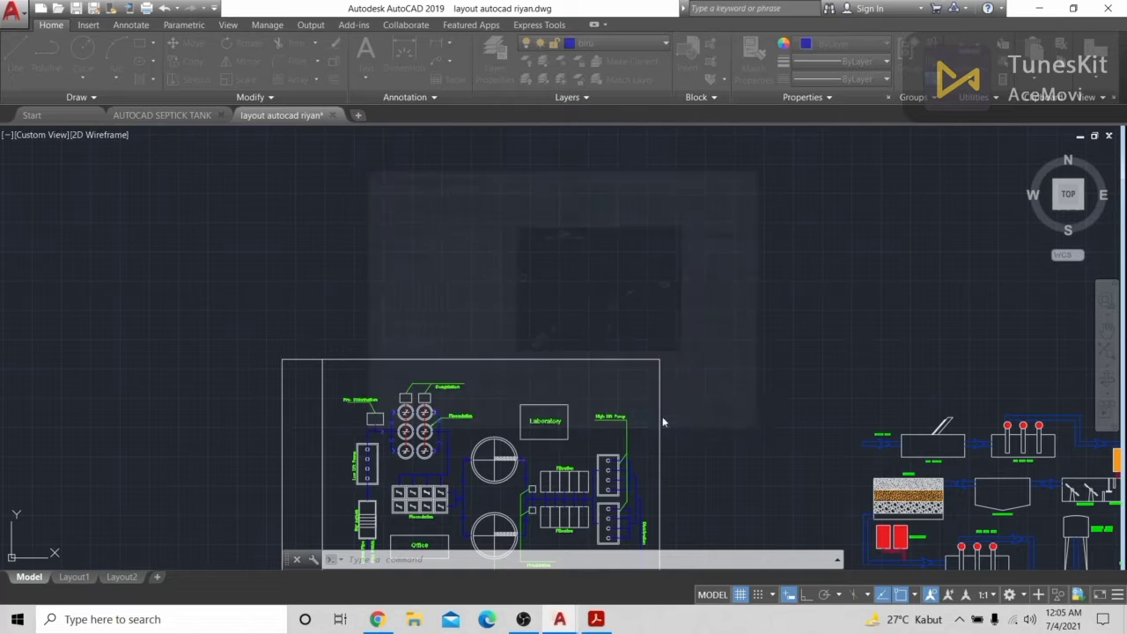
# Accept the object snap settings with all snap modes enabled and turn on snap mode
pyautogui.moveTo(767, 292); pyautogui.dragTo(694, 285, button='middle')
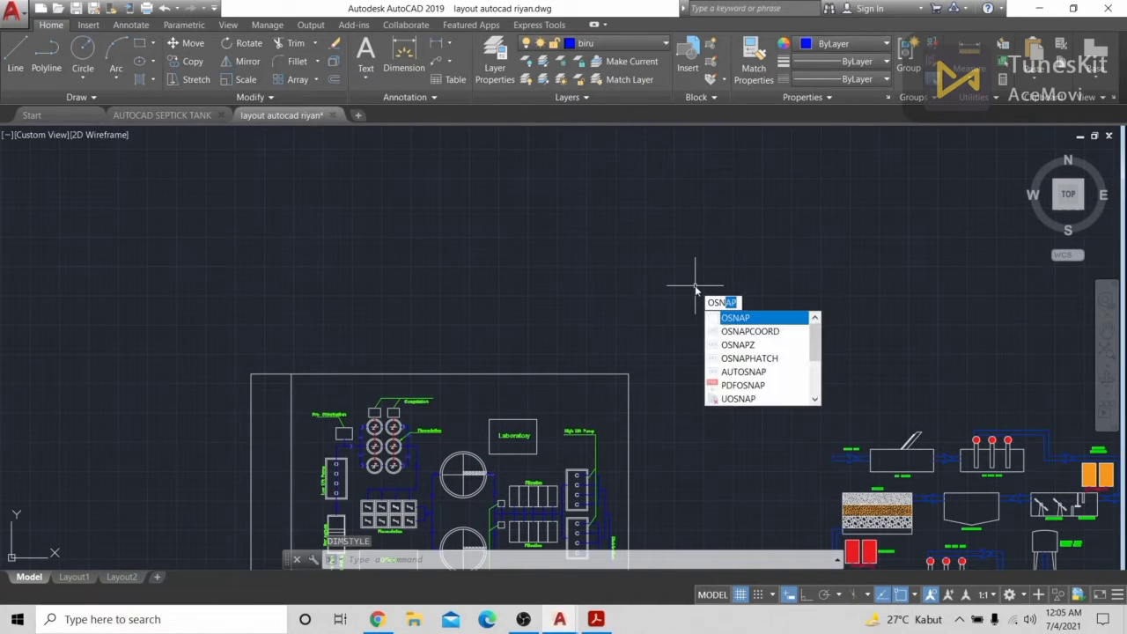
pyautogui.press('Return')
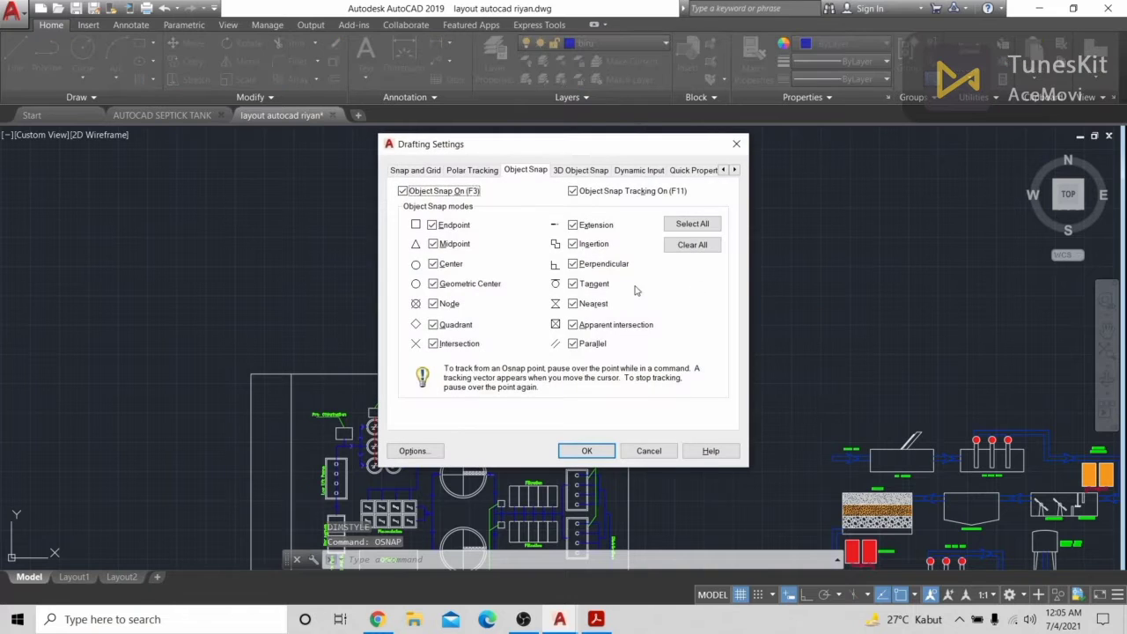
pyautogui.click(586, 451)
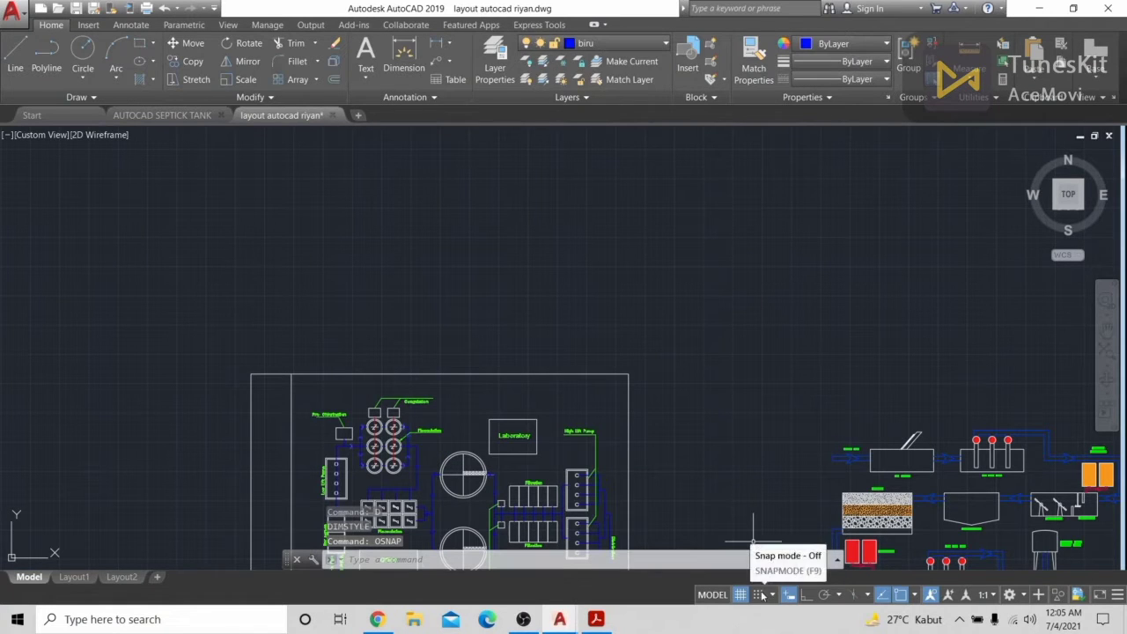
# Draw a 350000 by 250000 rectangle in the empty area above the existing plant layout
pyautogui.scroll(3, 269, 240)
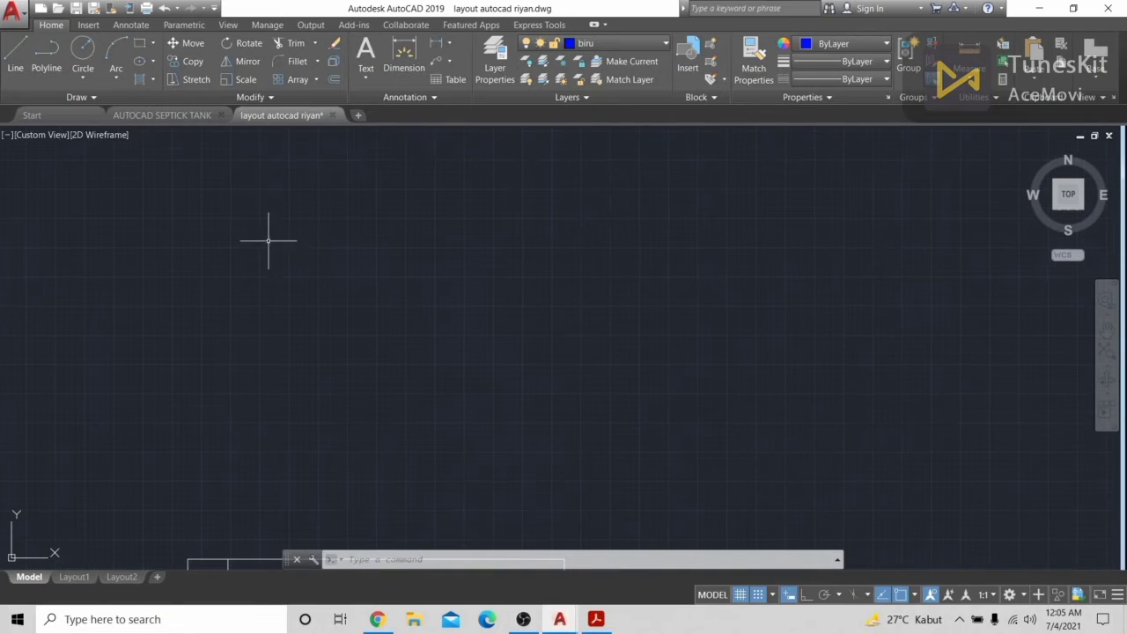
pyautogui.click(141, 49)
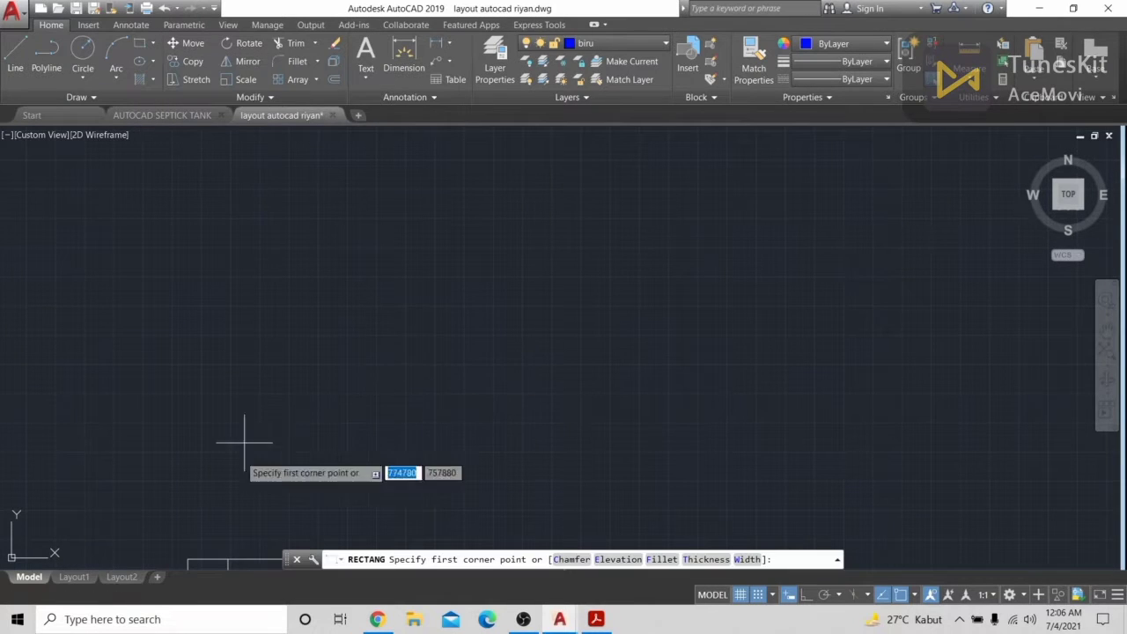
pyautogui.click(252, 219)
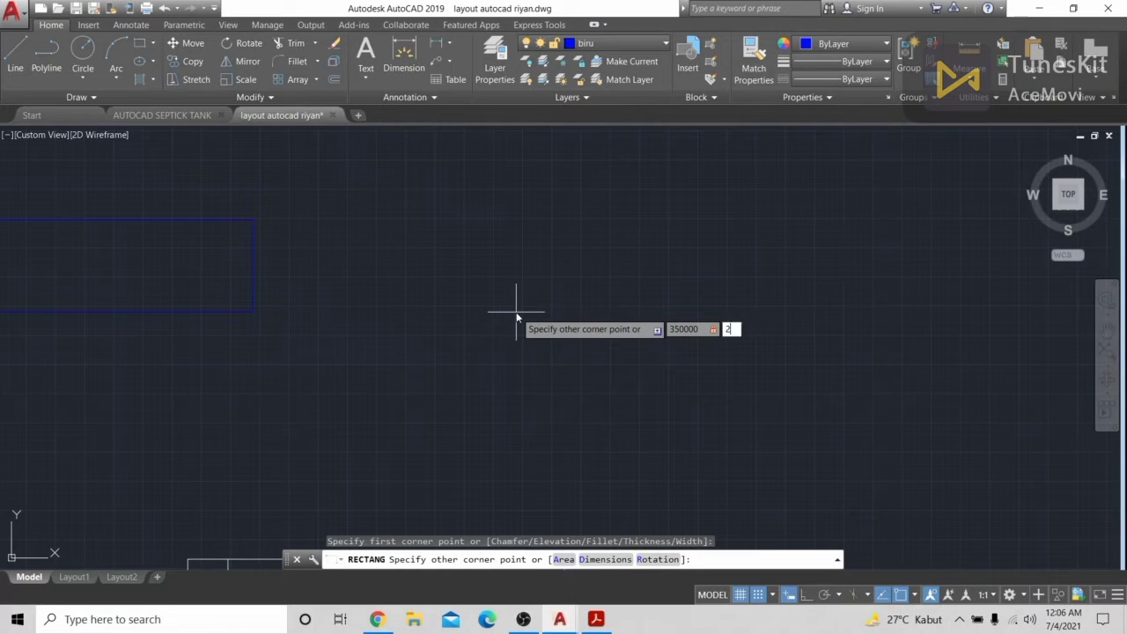
pyautogui.write('000')
pyautogui.press('Return')
# Move the new rectangle down so it sits just above the existing plant layout
pyautogui.scroll(-3, 517, 317)
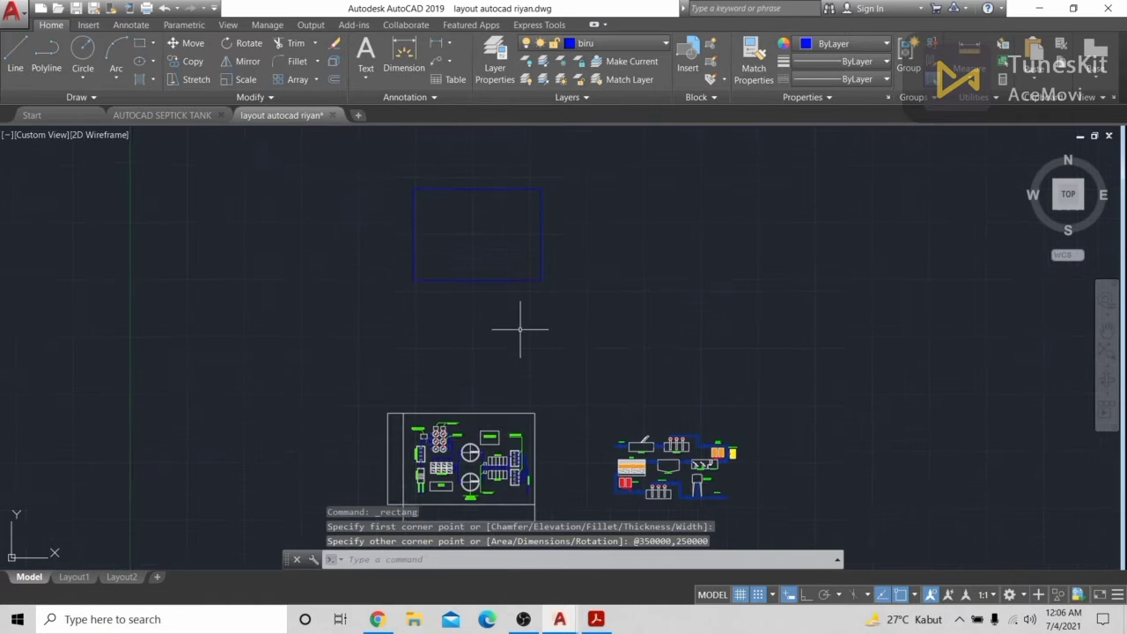
pyautogui.click(564, 293)
pyautogui.click(477, 208)
pyautogui.write('m')
pyautogui.press('Return')
pyautogui.click(446, 231)
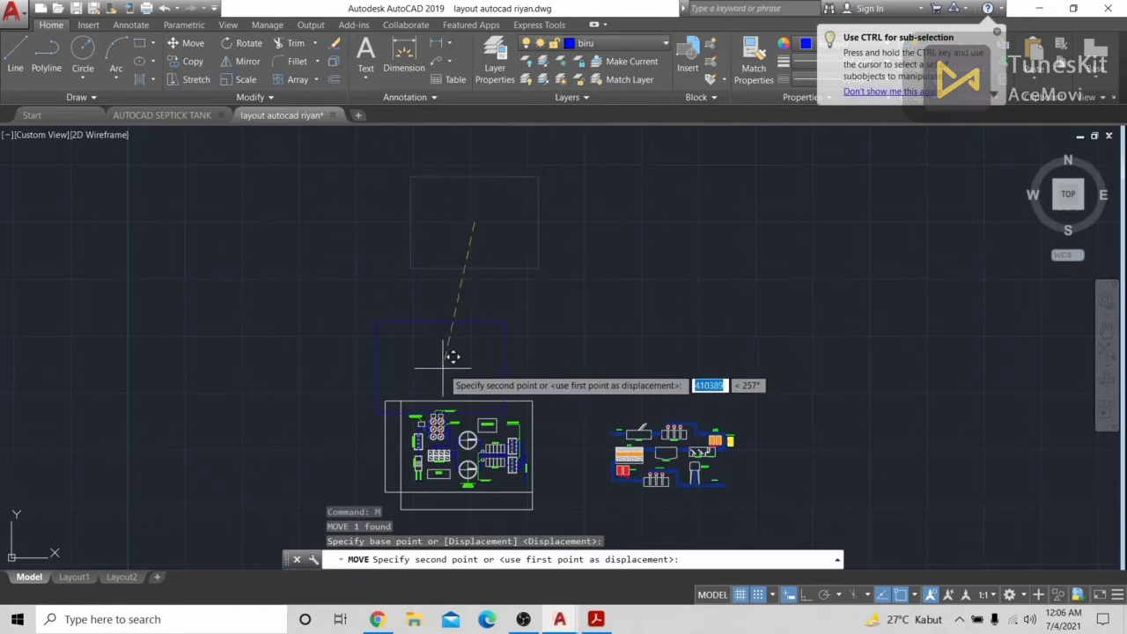
pyautogui.scroll(2, 640, 302)
# Put the new rectangle on layer 0 and deselect it
pyautogui.moveTo(640, 302); pyautogui.dragTo(662, 369, button='middle')
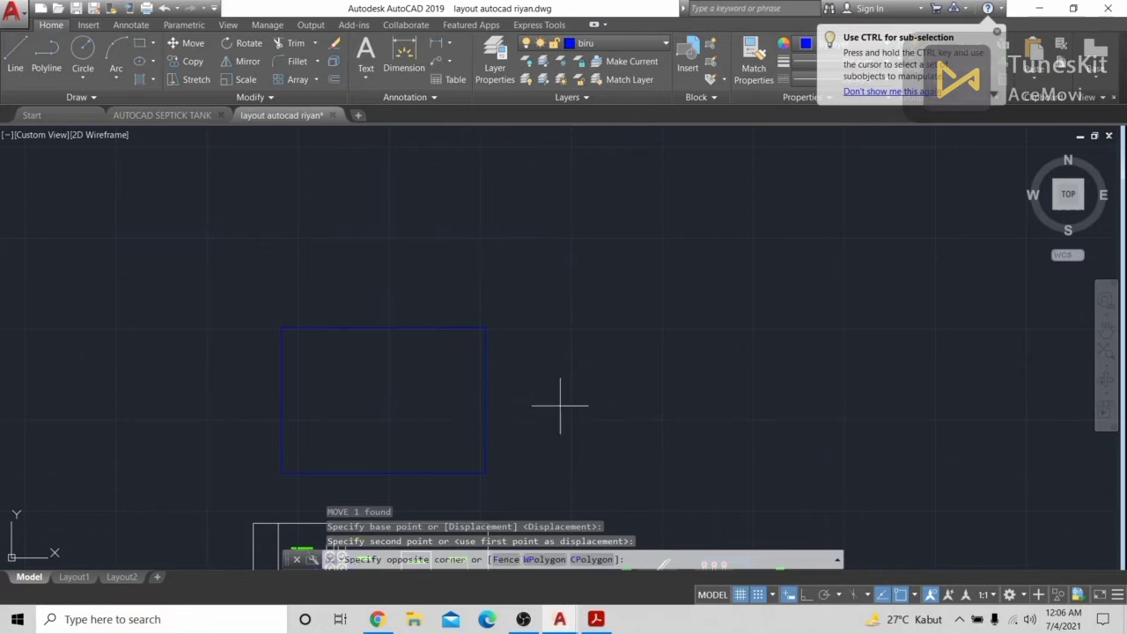
pyautogui.click(445, 300)
pyautogui.click(623, 43)
pyautogui.click(617, 60)
pyautogui.scroll(2, 187, 344)
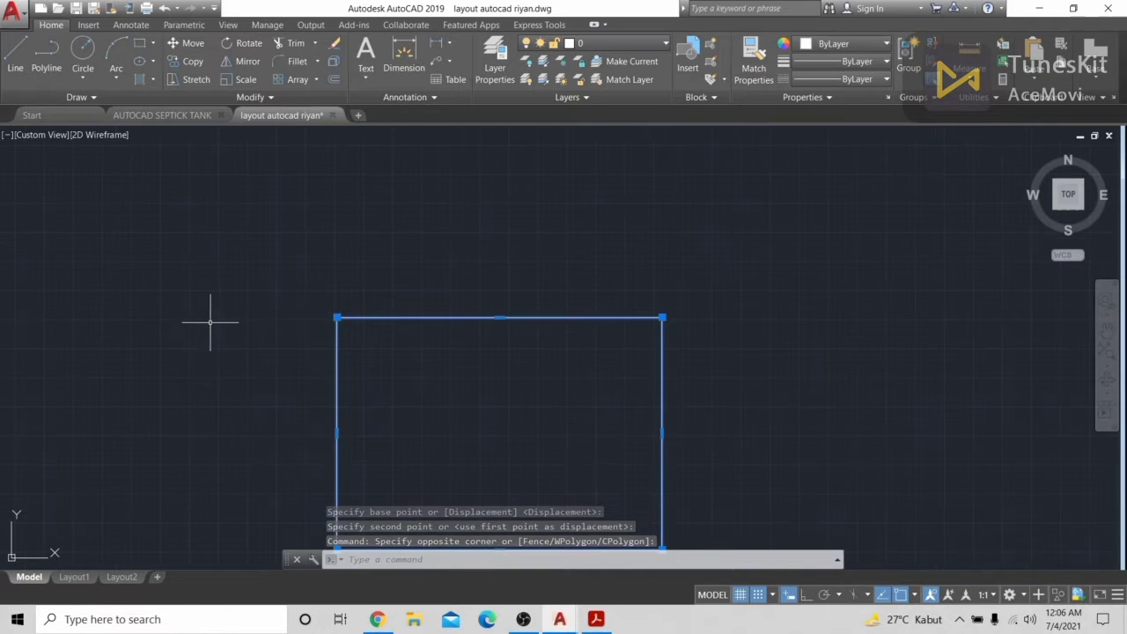
pyautogui.press('Escape')
pyautogui.scroll(-2, 685, 148)
pyautogui.scroll(4, 563, 330)
pyautogui.moveTo(607, 216); pyautogui.dragTo(588, 367, button='middle')
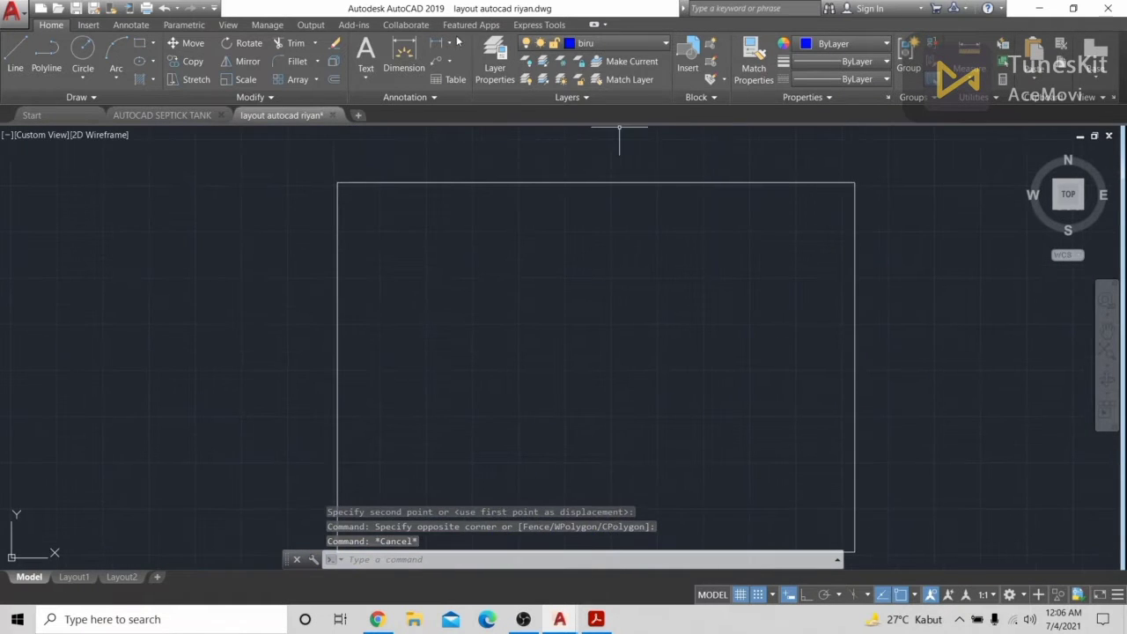
pyautogui.click(438, 42)
pyautogui.click(307, 320)
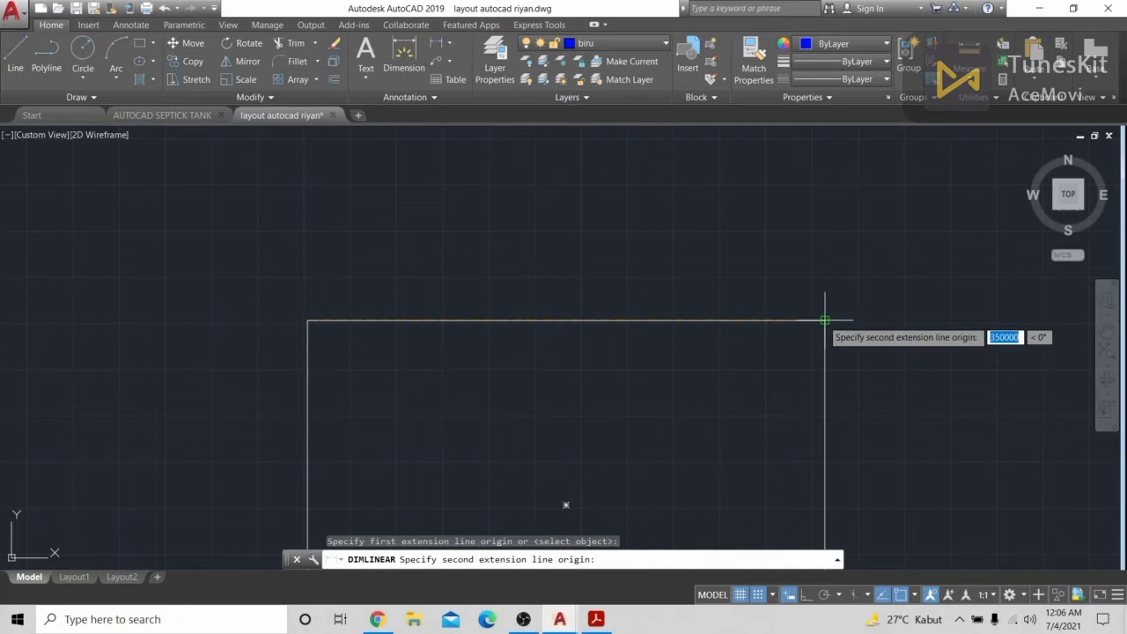
pyautogui.click(824, 321)
pyautogui.press('Escape')
# Make layer 0 current and add a linear dimension above the full upper edge of the rectangle
pyautogui.click(585, 43)
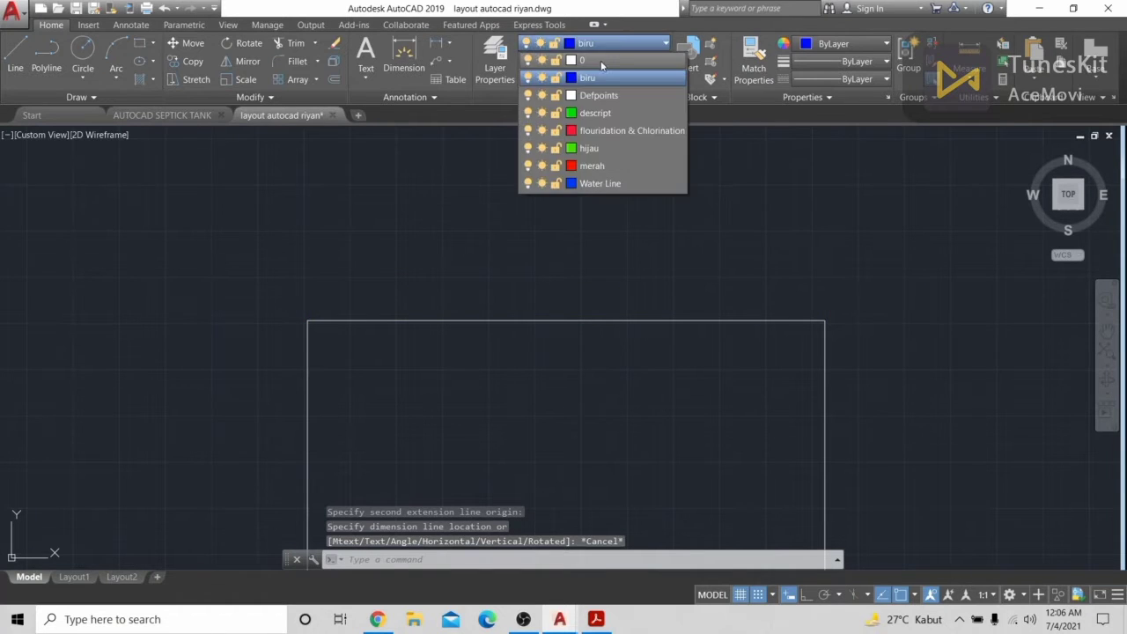
pyautogui.click(599, 56)
pyautogui.press('Return')
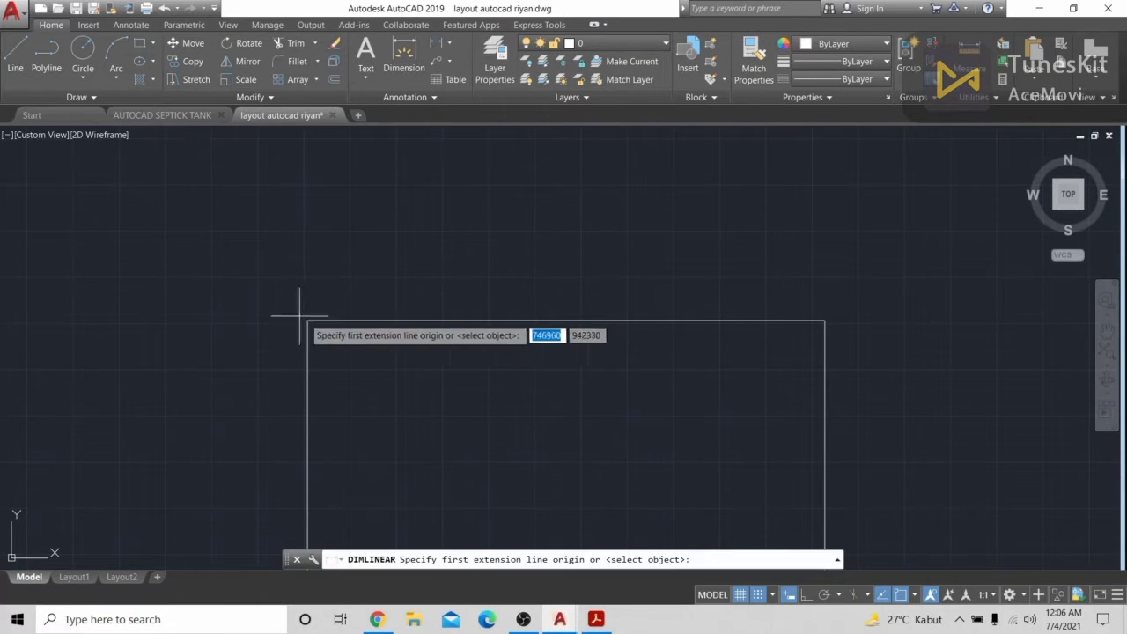
pyautogui.click(307, 320)
pyautogui.click(824, 321)
pyautogui.click(811, 282)
# Set the text height of the ISO-25 dimension style to 3000 and check the dimension above the rectangle
pyautogui.scroll(4, 860, 314)
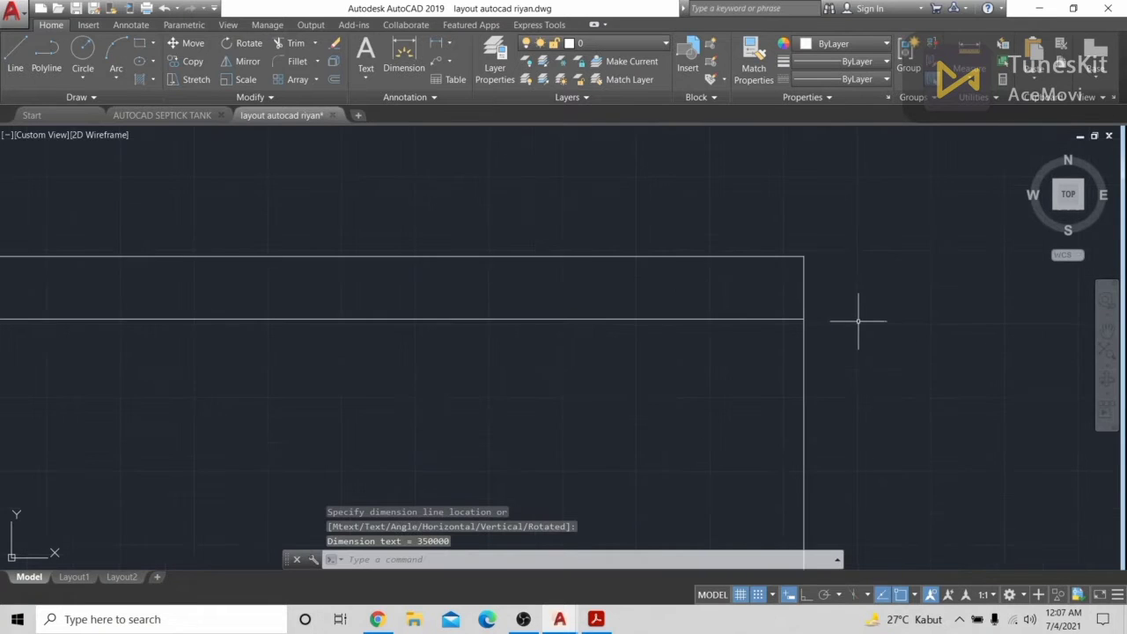
pyautogui.scroll(-4, 751, 355)
pyautogui.write('D')
pyautogui.press('Return')
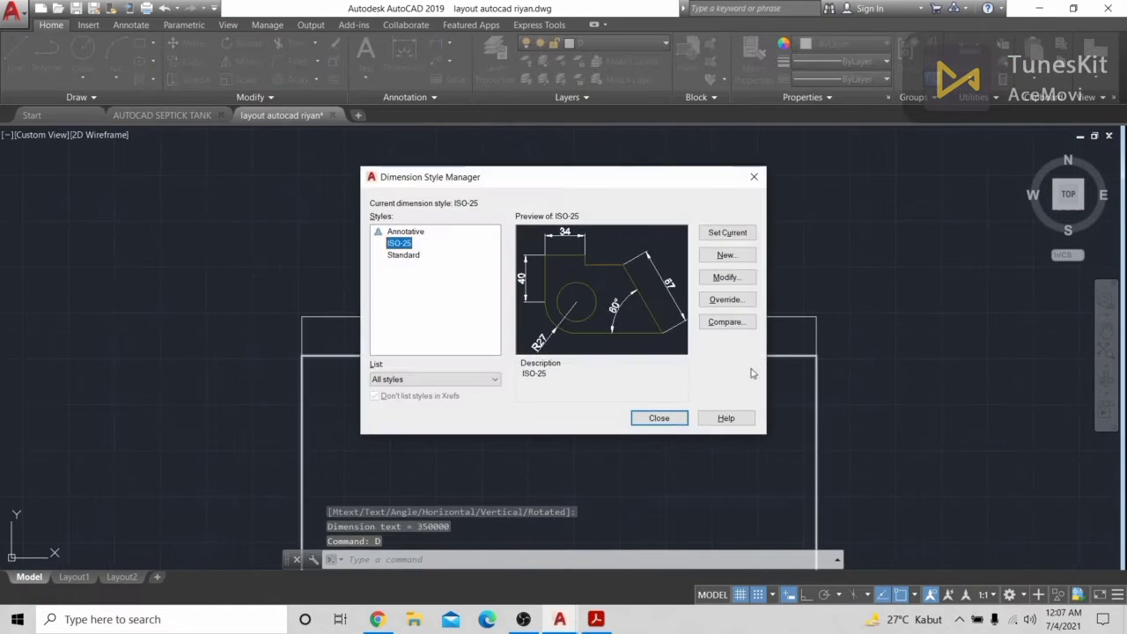
pyautogui.click(743, 278)
pyautogui.click(631, 177)
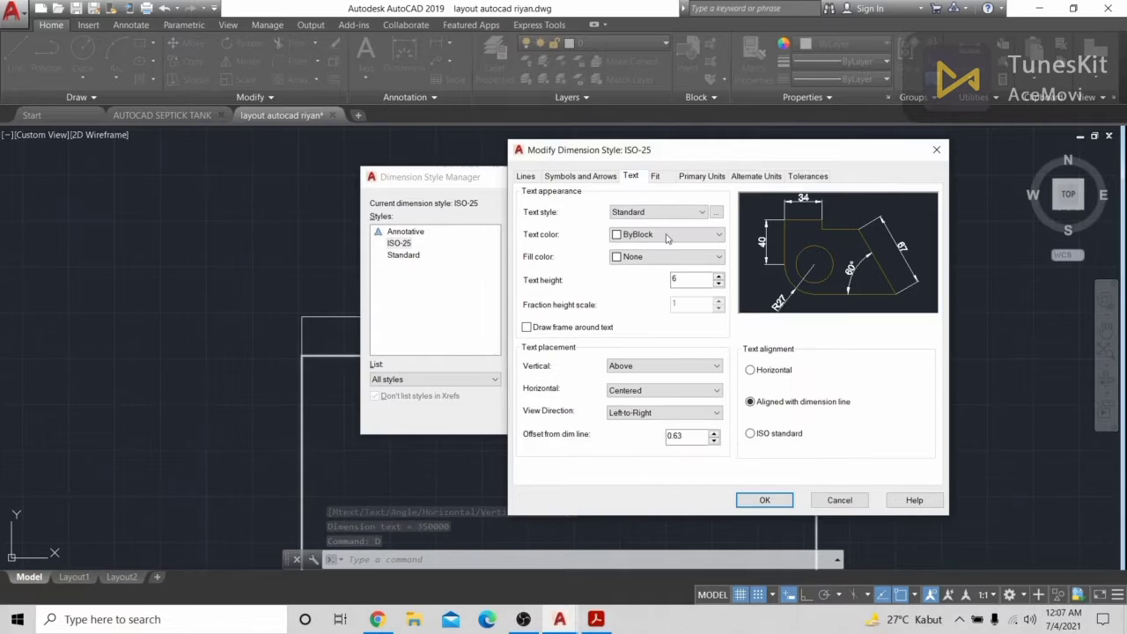
pyautogui.doubleClick(672, 280)
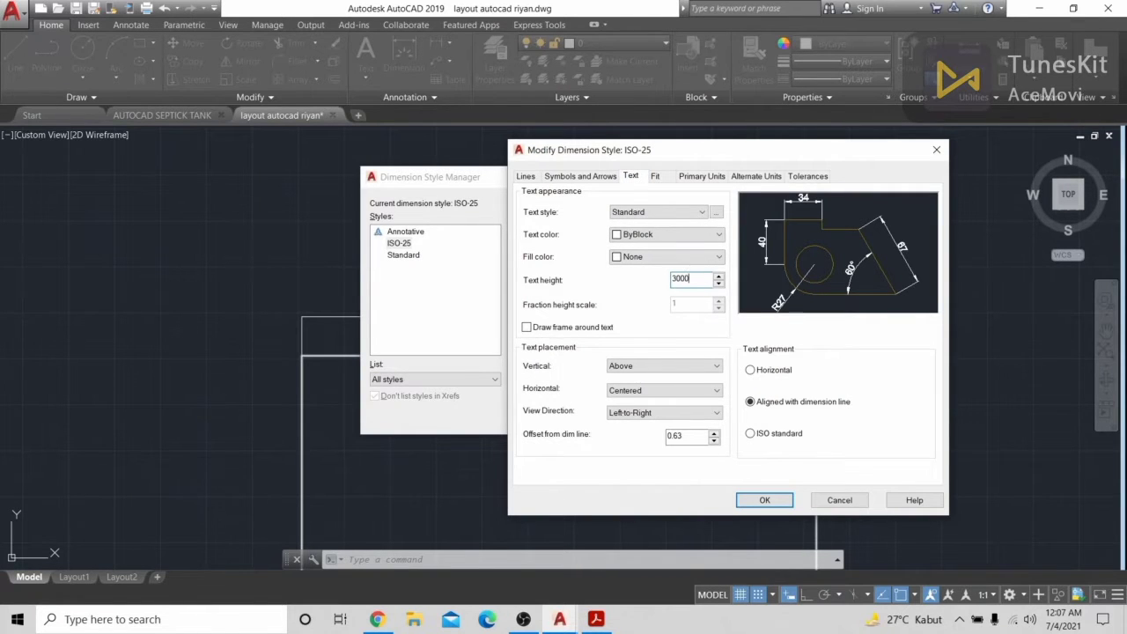
pyautogui.click(762, 500)
pyautogui.click(674, 418)
pyautogui.scroll(5, 581, 334)
pyautogui.scroll(-3, 598, 264)
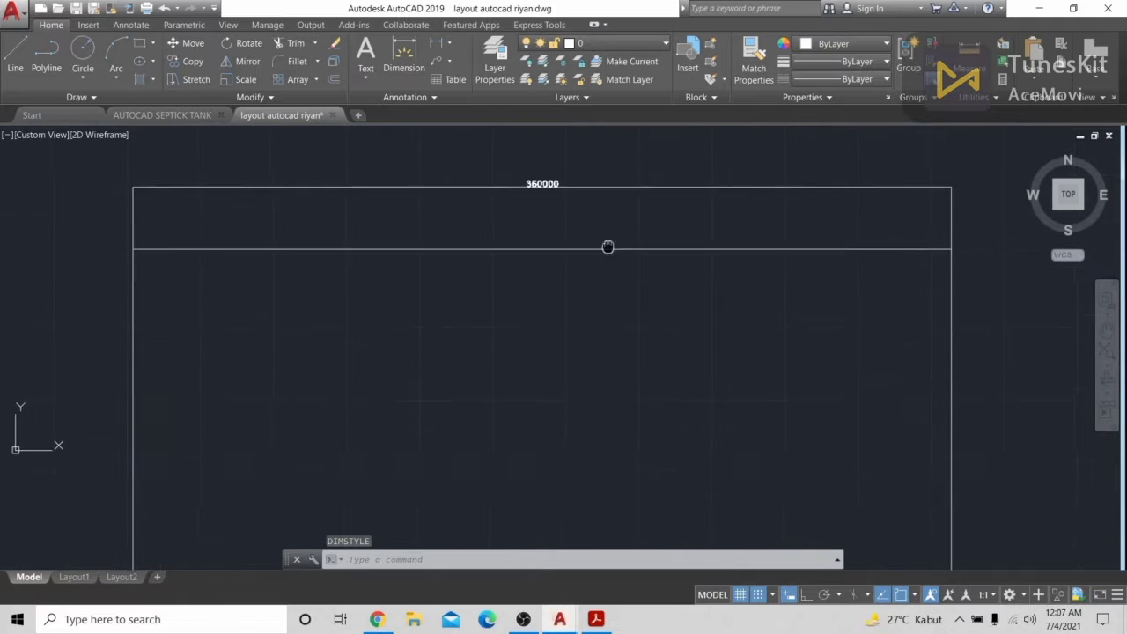
pyautogui.moveTo(606, 244); pyautogui.dragTo(529, 273, button='middle')
pyautogui.scroll(6, 528, 273)
pyautogui.scroll(-7, 579, 315)
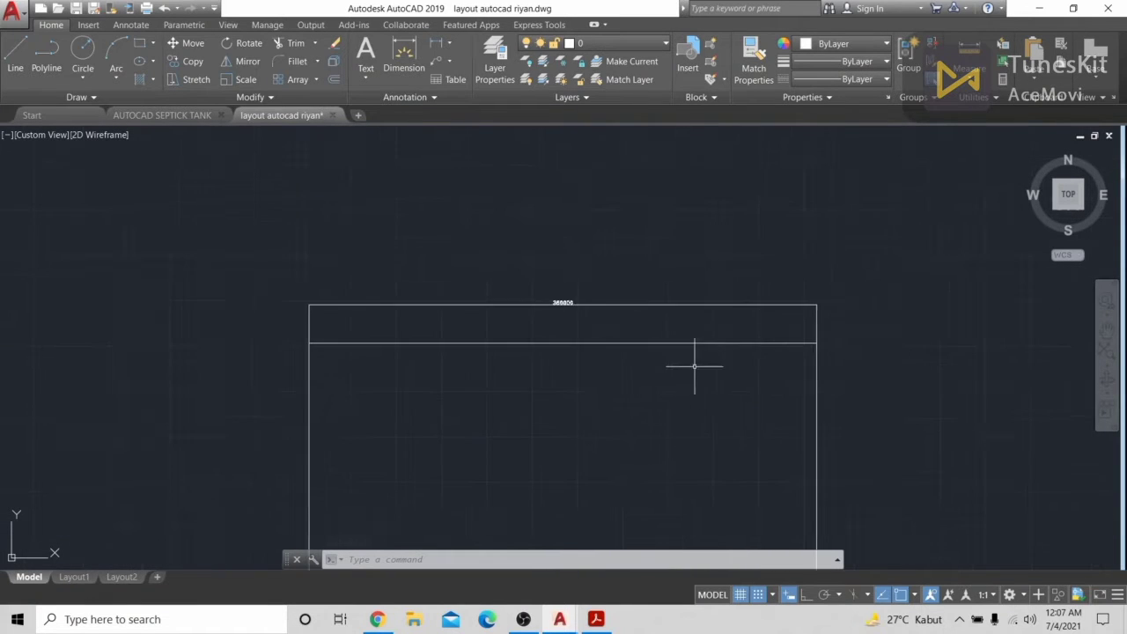
# Add a linear dimension along the full right edge of the new site rectangle and check its text
pyautogui.moveTo(694, 367); pyautogui.dragTo(664, 337, button='middle')
pyautogui.click(434, 42)
pyautogui.click(783, 312)
pyautogui.moveTo(783, 313); pyautogui.dragTo(764, 94, button='middle')
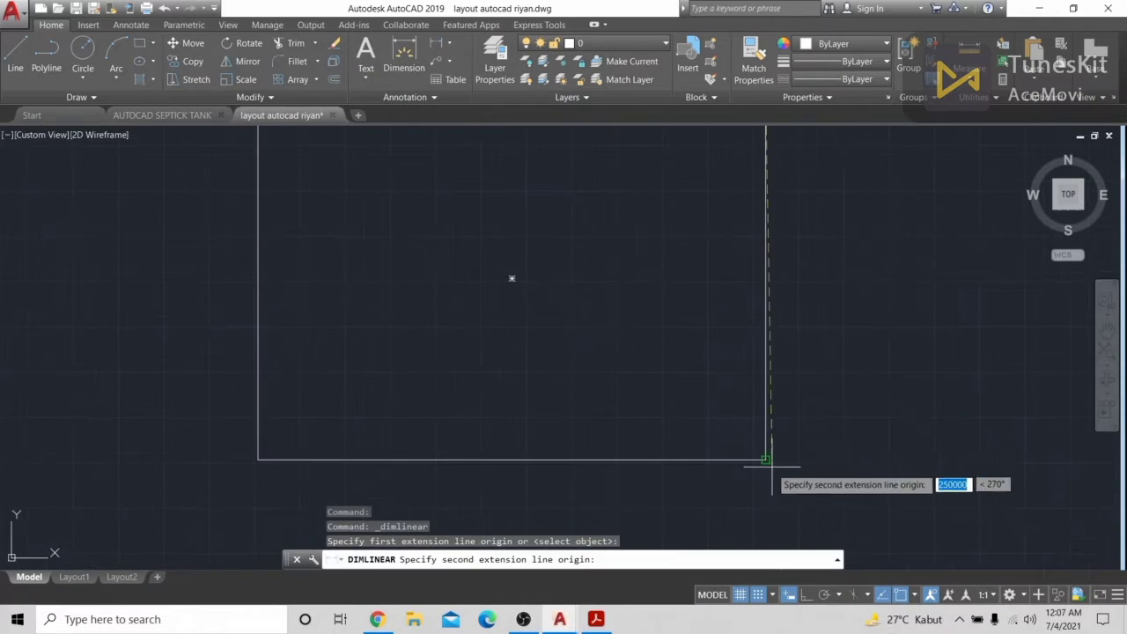
pyautogui.click(767, 458)
pyautogui.click(795, 451)
pyautogui.scroll(6, 780, 252)
pyautogui.moveTo(516, 142); pyautogui.dragTo(564, 364, button='middle')
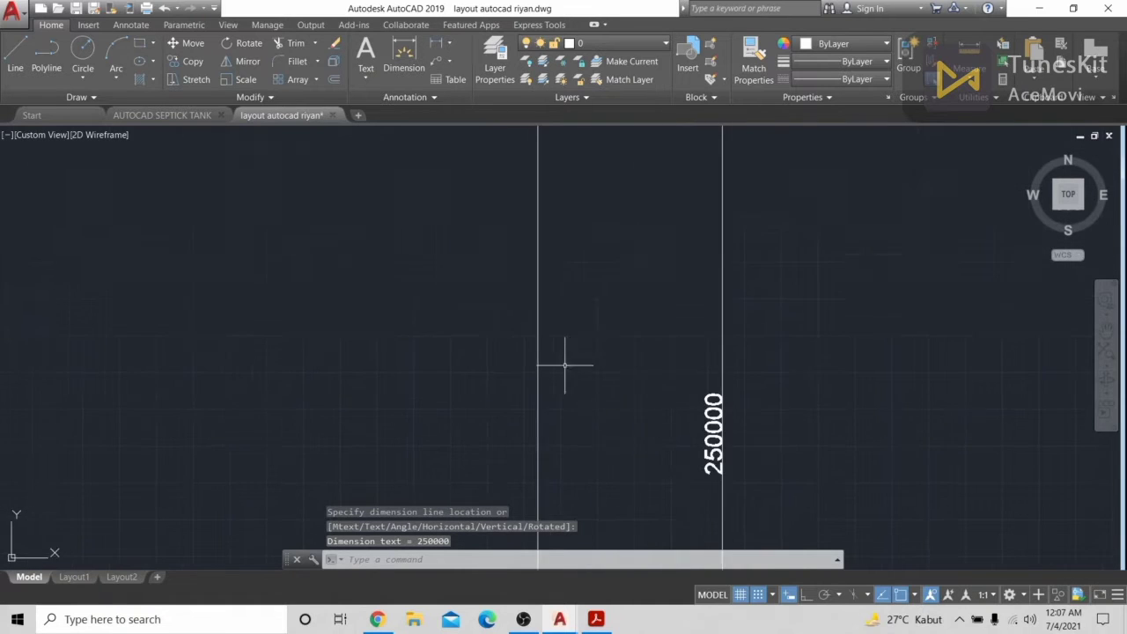
# Examine the existing plant layout, especially the bar screen, the objects it is made of and the neighbouring units
pyautogui.scroll(-6, 564, 364)
pyautogui.moveTo(370, 272); pyautogui.dragTo(581, 252, button='middle')
pyautogui.scroll(-2, 644, 395)
pyautogui.moveTo(645, 395)
pyautogui.mouseDown(button='middle')
pyautogui.moveTo(697, 284)
pyautogui.moveTo(975, 168)
pyautogui.mouseUp(button='middle')
pyautogui.moveTo(690, 451); pyautogui.dragTo(546, 391, button='middle')
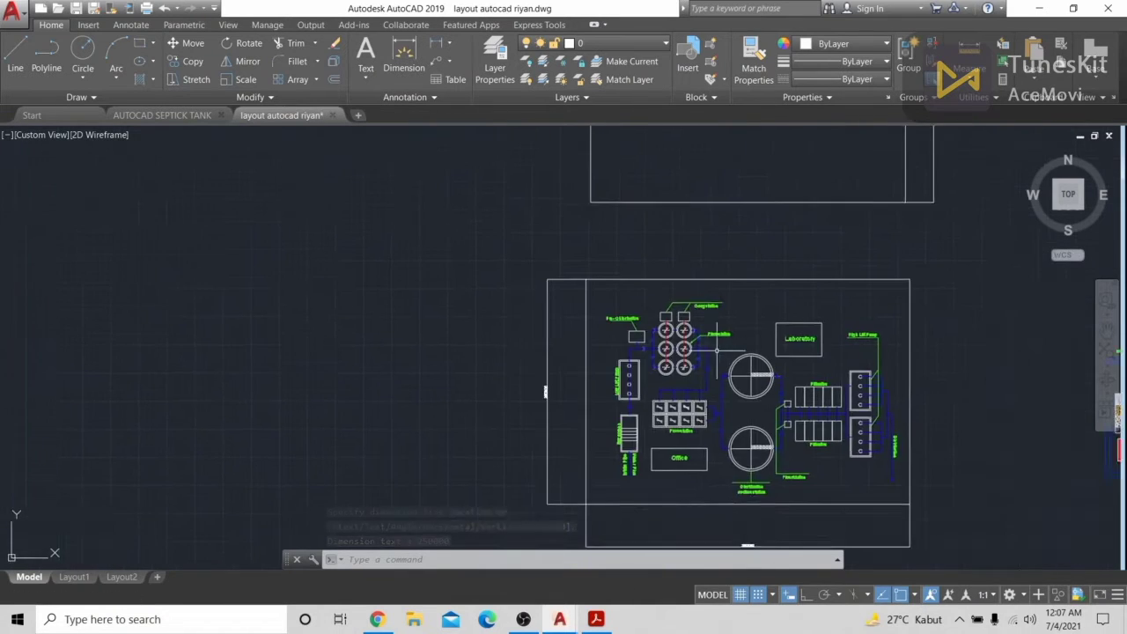
pyautogui.scroll(5, 546, 391)
pyautogui.moveTo(446, 493); pyautogui.dragTo(546, 320, button='middle')
pyautogui.click(443, 178)
pyautogui.click(568, 352)
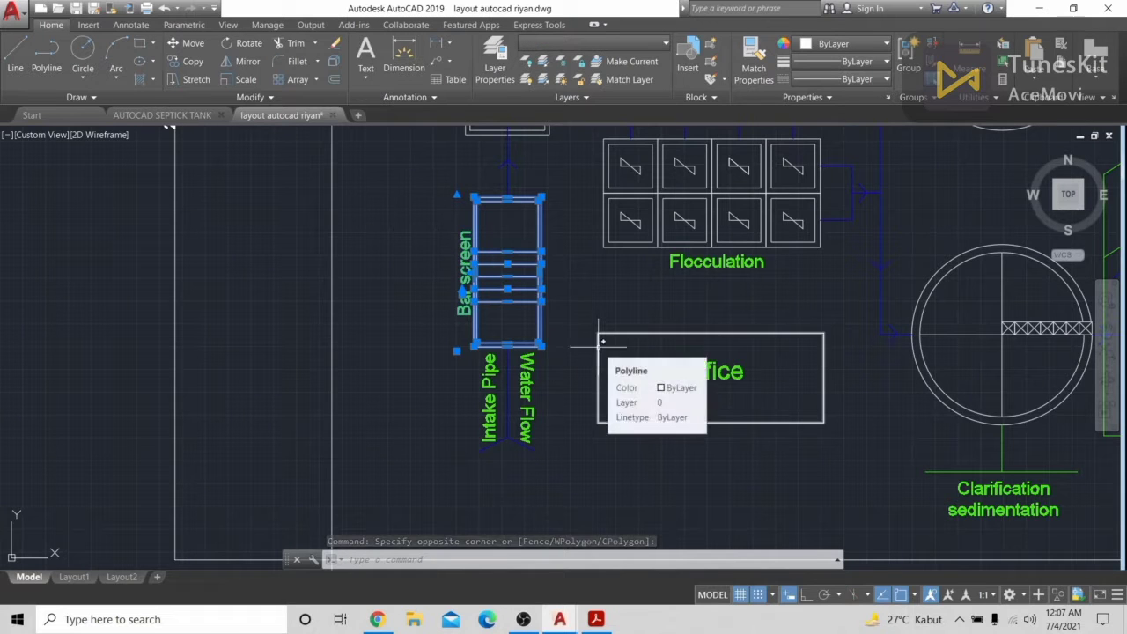
pyautogui.press('Escape')
pyautogui.scroll(-5, 585, 352)
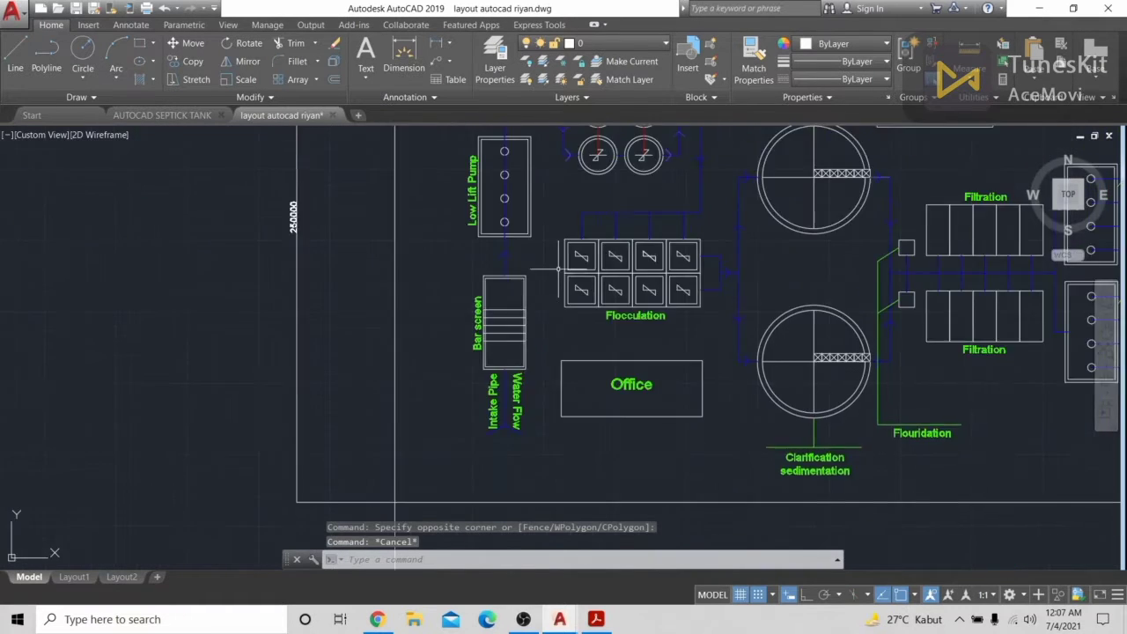
pyautogui.moveTo(573, 247); pyautogui.dragTo(522, 380, button='middle')
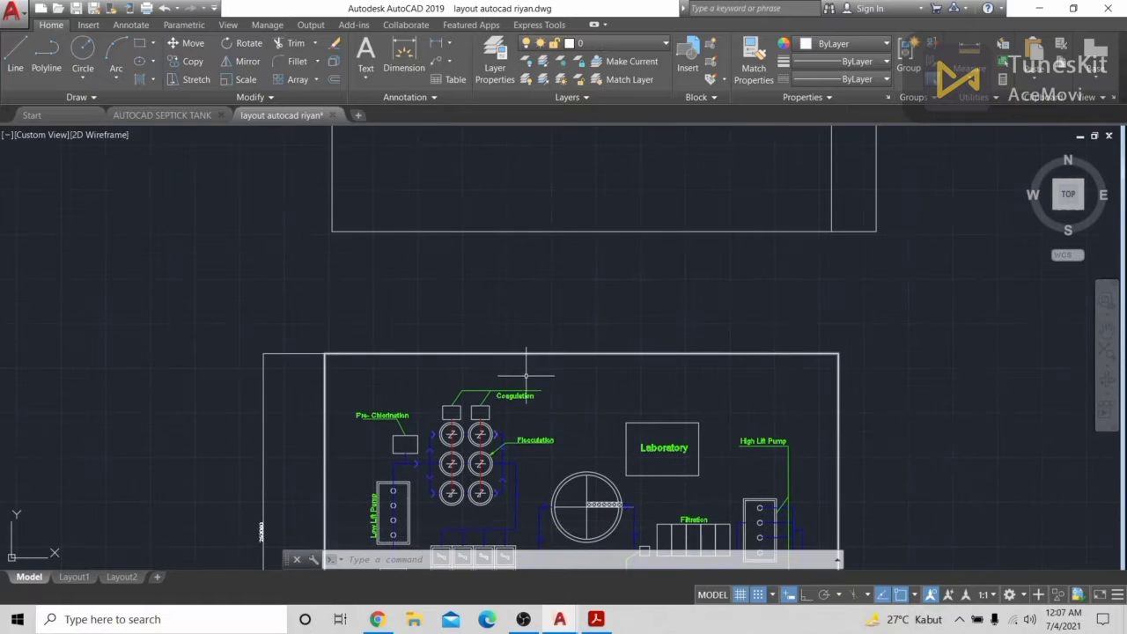
pyautogui.moveTo(546, 289); pyautogui.dragTo(553, 361, button='middle')
pyautogui.scroll(-2, 553, 361)
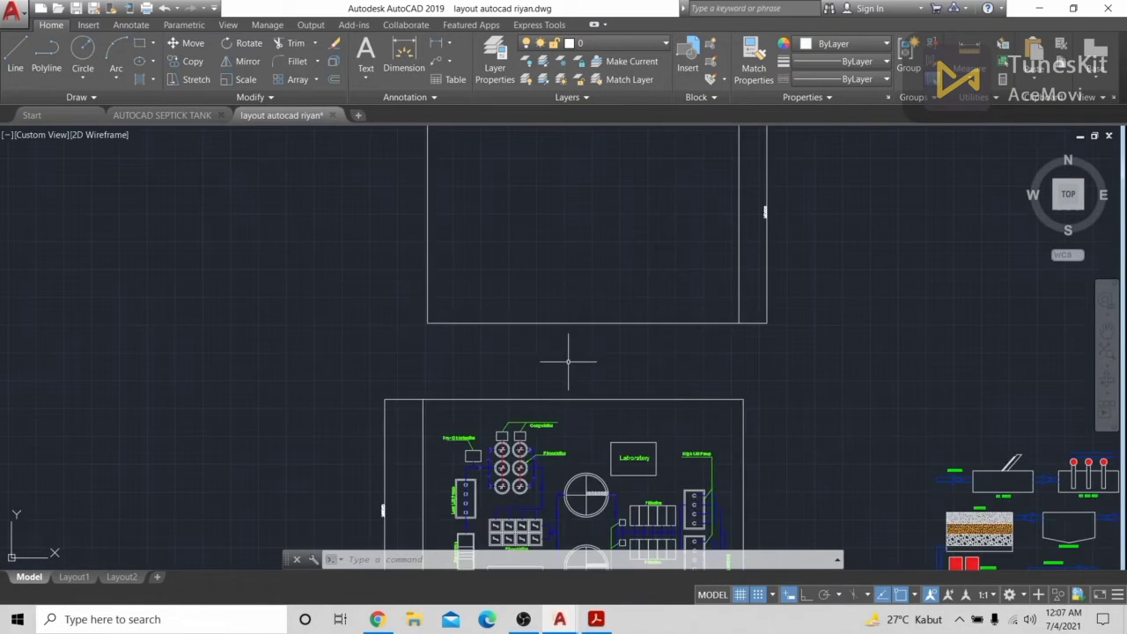
# Draw a closed polyline rectangle 40000 wide and 80000 high outside the new site boundary, to its left
pyautogui.click(45, 61)
pyautogui.scroll(2, 377, 276)
pyautogui.click(346, 290)
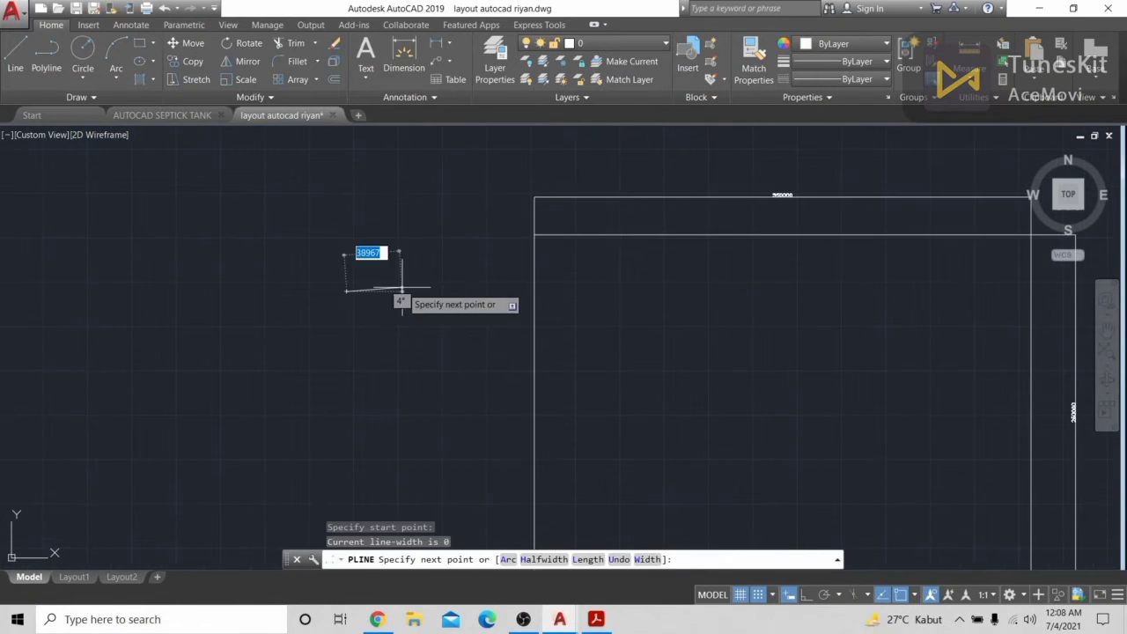
pyautogui.write('40000')
pyautogui.press('Return')
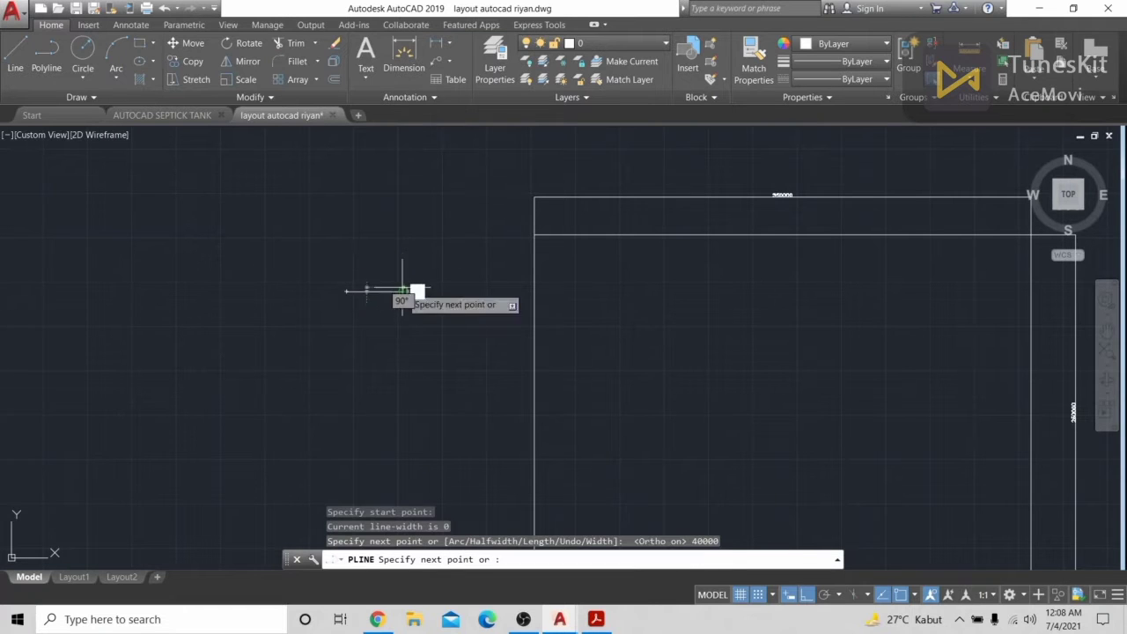
pyautogui.write('80000')
pyautogui.press('Return')
pyautogui.click(346, 405)
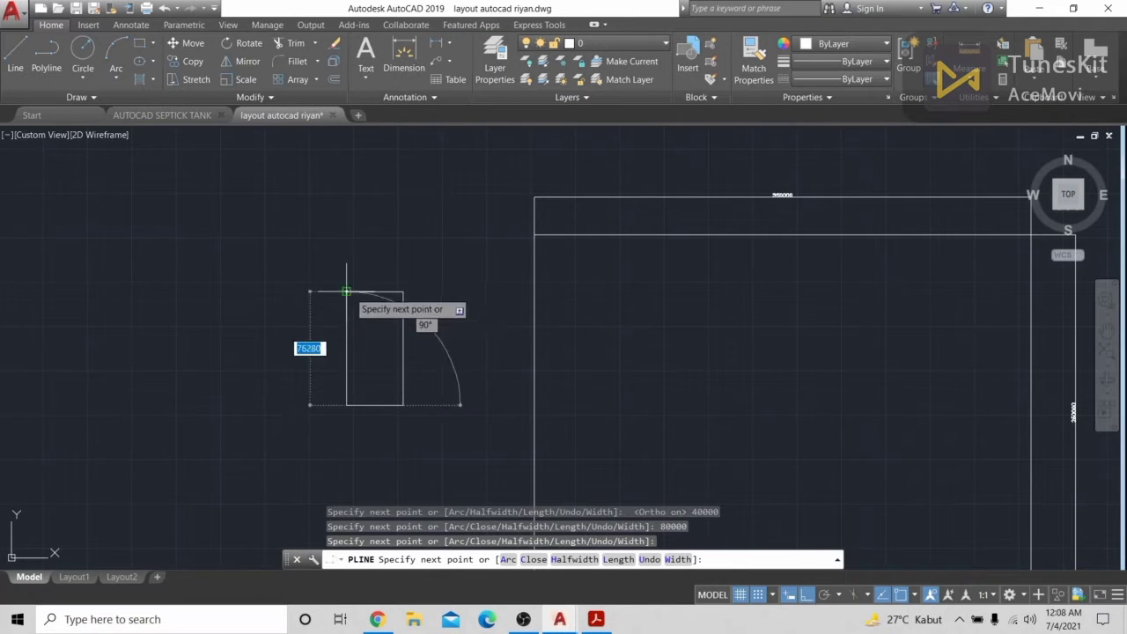
pyautogui.click(346, 291)
pyautogui.press('Return')
# Offset the 40000 by 80000 rectangle outward by about 2550 to form a double outline
pyautogui.click(334, 79)
pyautogui.scroll(5, 396, 405)
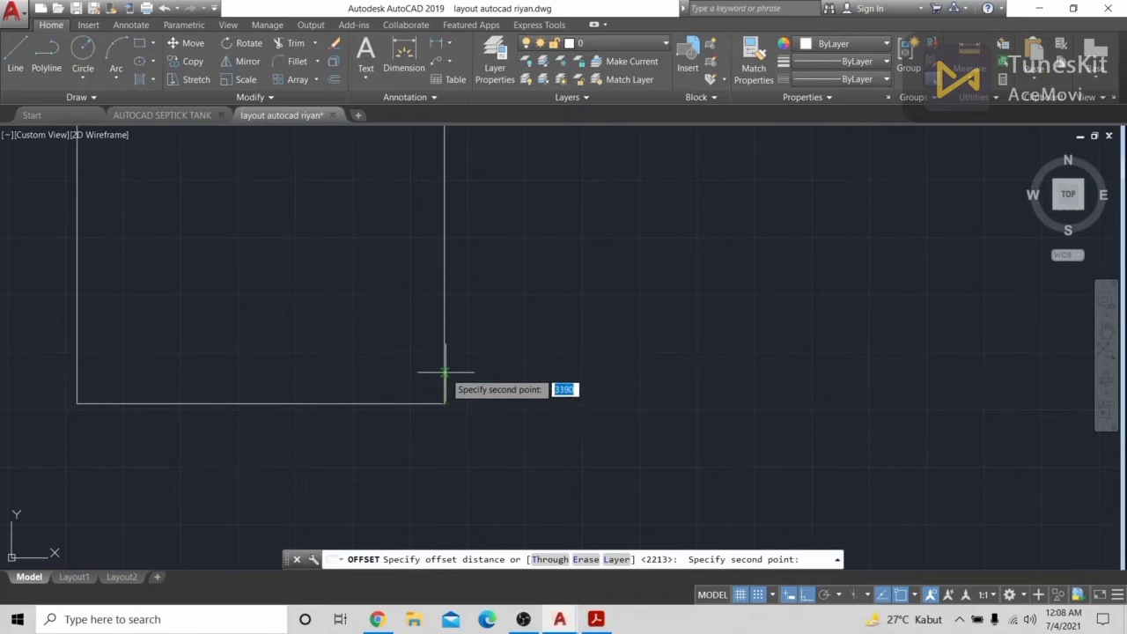
pyautogui.click(445, 379)
pyautogui.click(446, 338)
pyautogui.click(484, 345)
pyautogui.scroll(-6, 531, 380)
pyautogui.press('Escape')
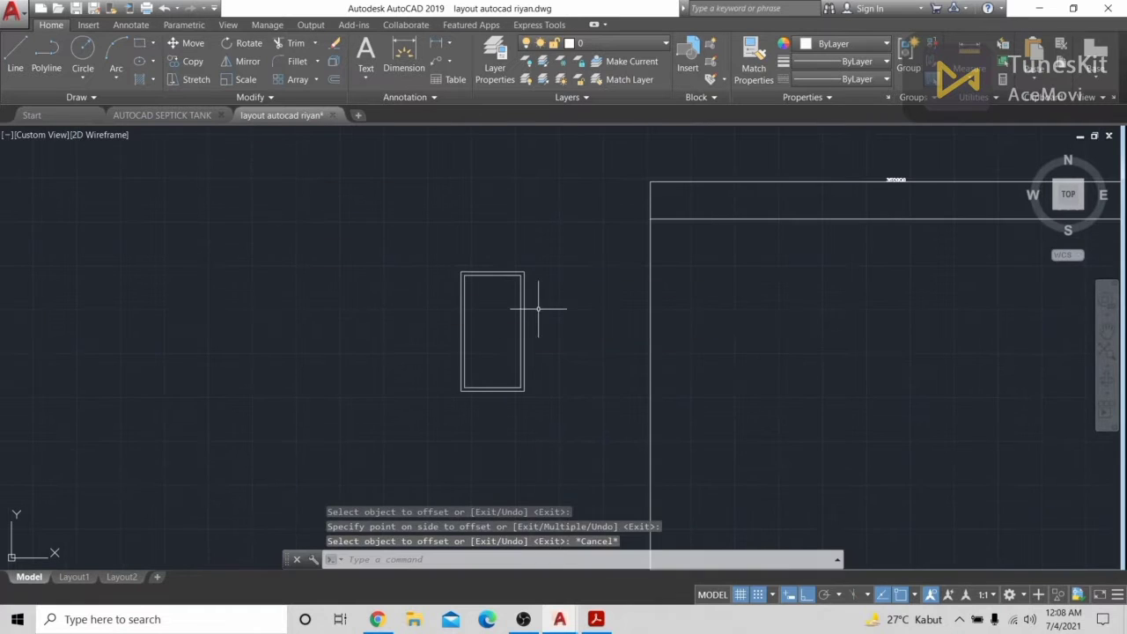
pyautogui.click(139, 42)
pyautogui.scroll(2, 516, 340)
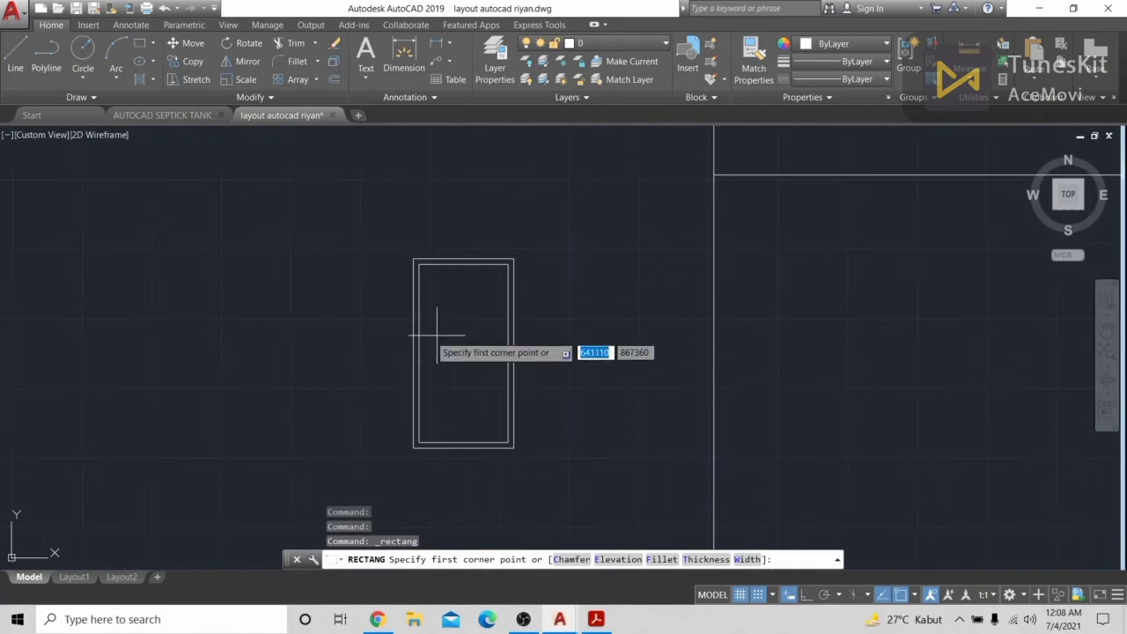
pyautogui.scroll(3, 436, 335)
pyautogui.click(379, 284)
pyautogui.scroll(-2, 624, 239)
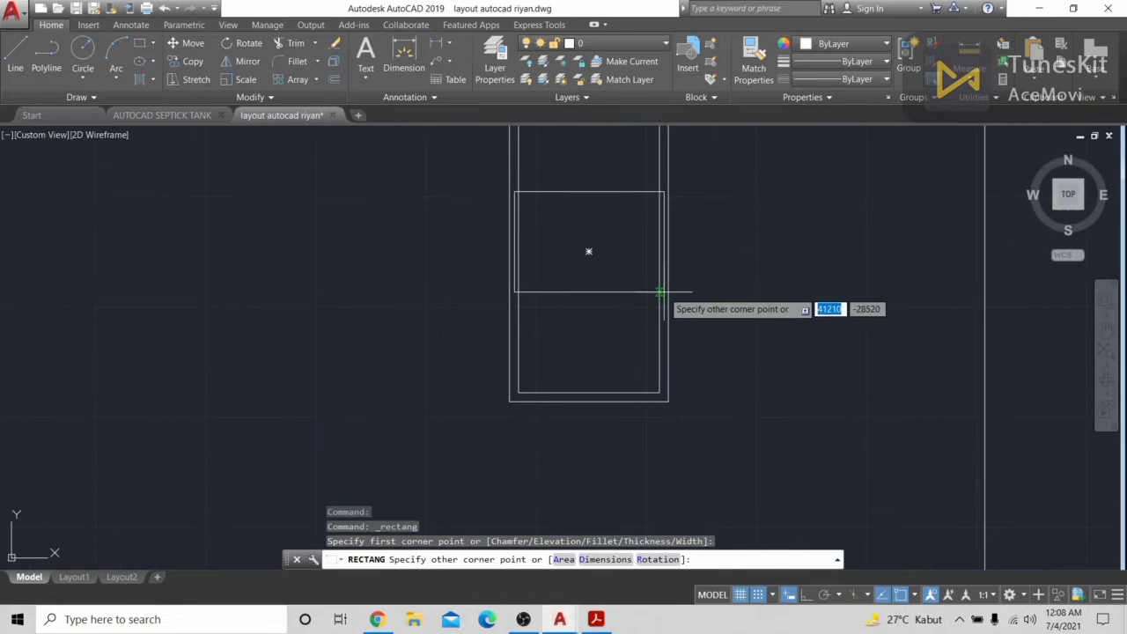
pyautogui.click(664, 291)
pyautogui.hotkey('ctrl', 'z')
# Draw a rectangle about 43000 by 34200 across the double outline, with its sides running between the inner and outer lines
pyautogui.click(139, 42)
pyautogui.scroll(6, 440, 379)
pyautogui.scroll(2, 553, 273)
pyautogui.click(559, 310)
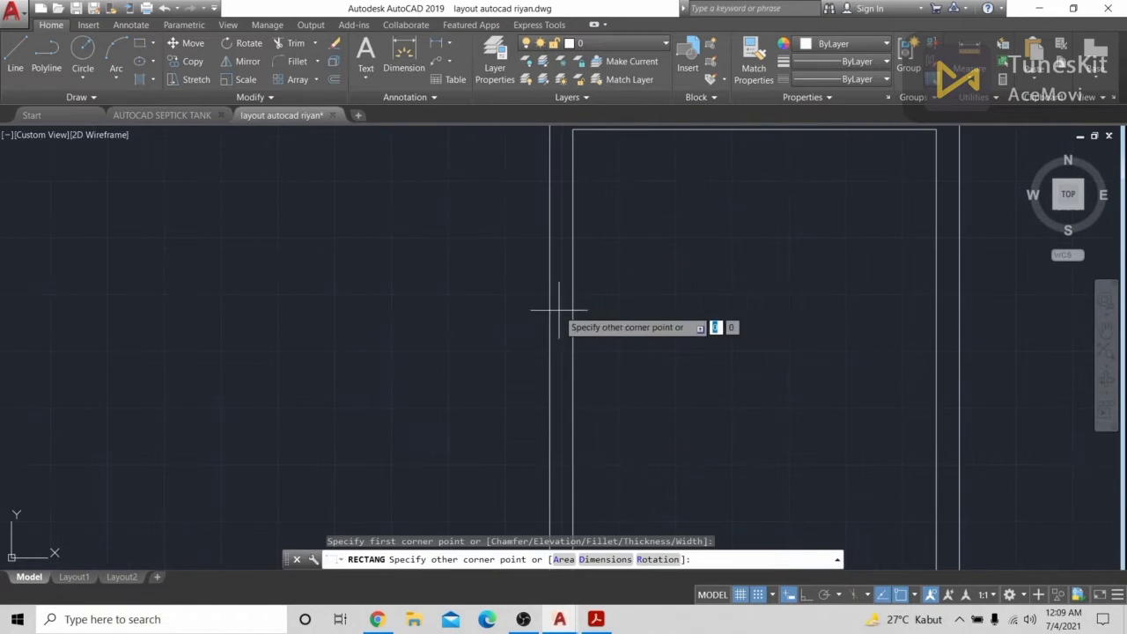
pyautogui.scroll(2, 932, 478)
pyautogui.scroll(-1, 968, 475)
pyautogui.moveTo(968, 476); pyautogui.dragTo(923, 362, button='middle')
pyautogui.scroll(-1, 927, 438)
pyautogui.scroll(-1, 929, 458)
pyautogui.moveTo(929, 495); pyautogui.dragTo(890, 412, button='middle')
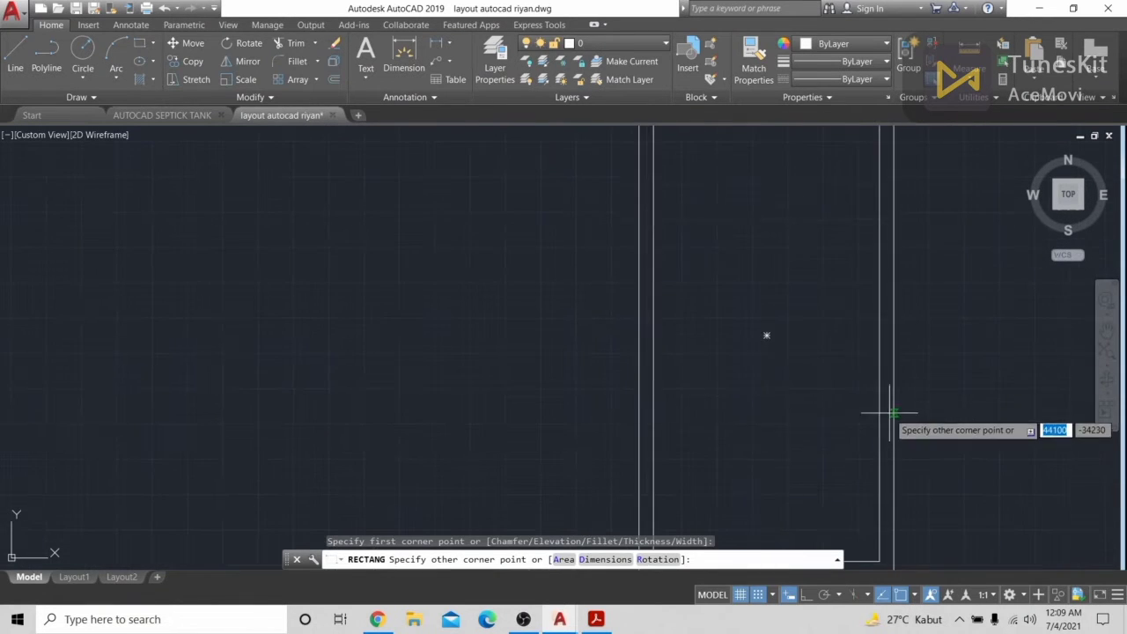
pyautogui.scroll(2, 892, 414)
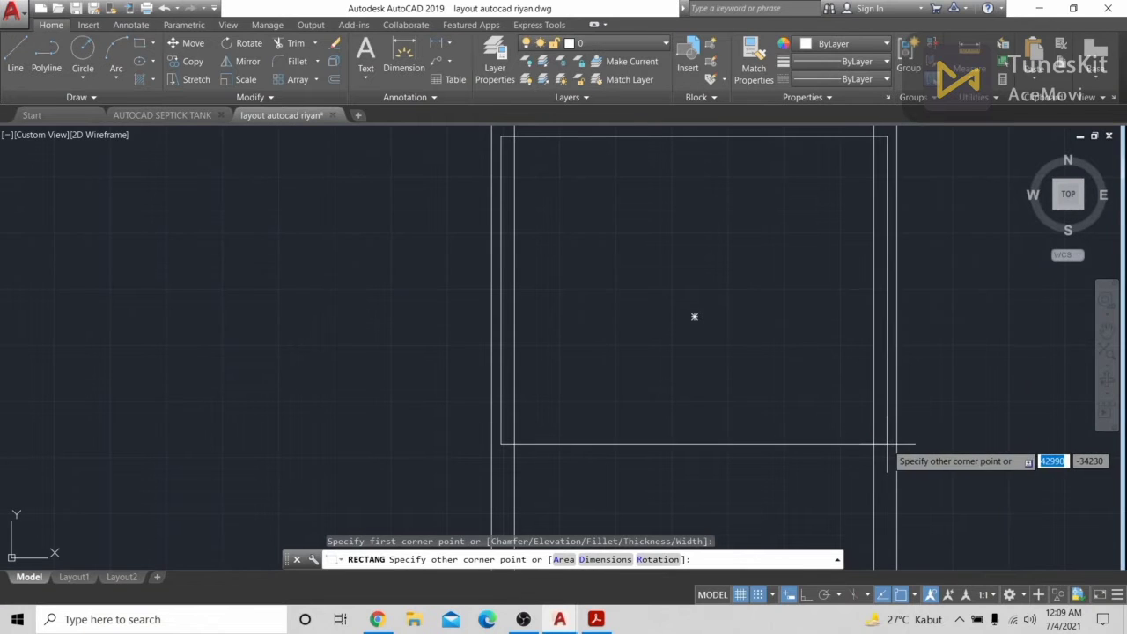
pyautogui.click(885, 445)
# Move the inserted rectangle from its centre so that it sits centred within the double outline
pyautogui.click(795, 139)
pyautogui.write('M')
pyautogui.press('Return')
pyautogui.scroll(-2, 805, 267)
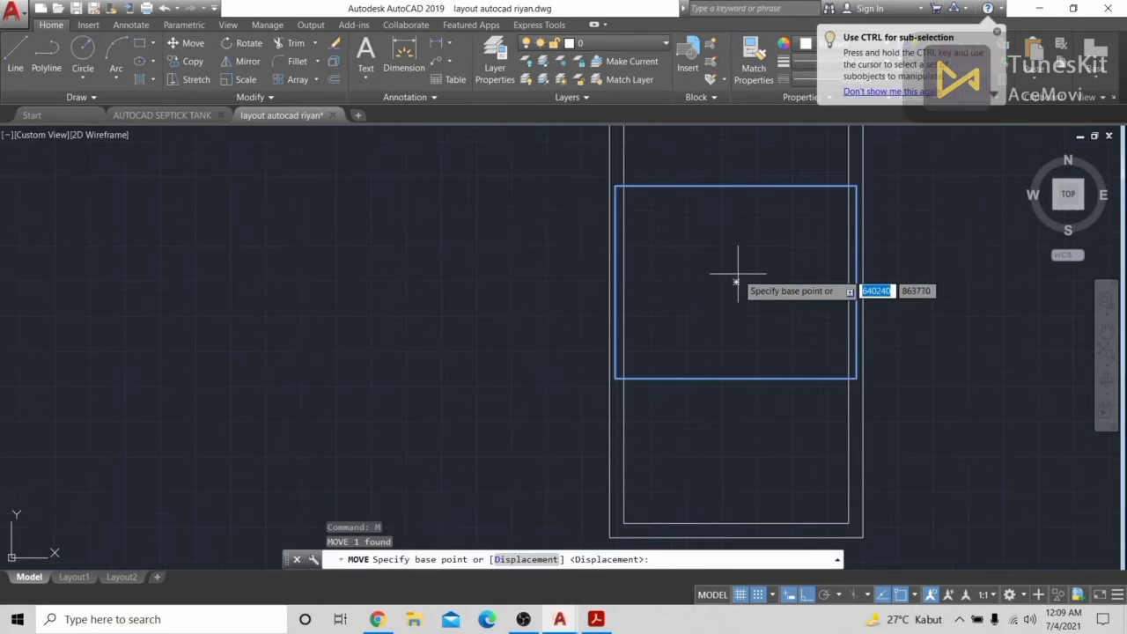
pyautogui.click(735, 281)
pyautogui.moveTo(792, 192); pyautogui.dragTo(817, 169, button='middle')
pyautogui.click(651, 388)
pyautogui.scroll(-3, 728, 297)
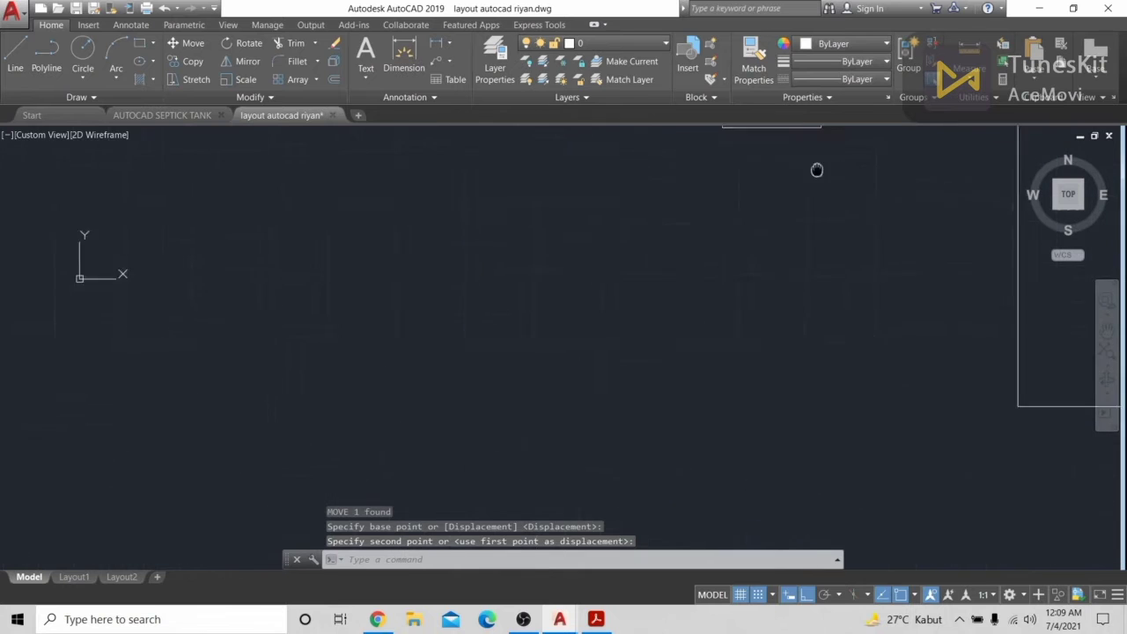
pyautogui.scroll(-4, 793, 203)
pyautogui.scroll(5, 616, 458)
pyautogui.scroll(2, 599, 339)
pyautogui.scroll(-9, 559, 422)
pyautogui.scroll(3, 782, 330)
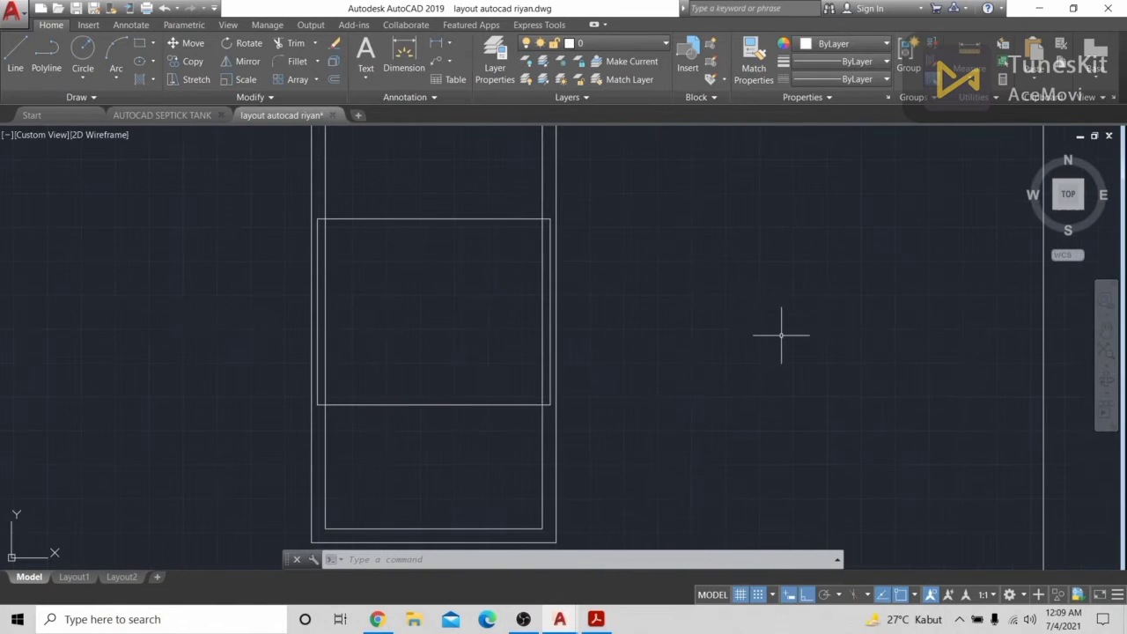
# Draw a horizontal line across the inserted rectangle between the midpoints of its two sides
pyautogui.write('L')
pyautogui.press('Return')
pyautogui.click(317, 310)
pyautogui.scroll(2, 549, 311)
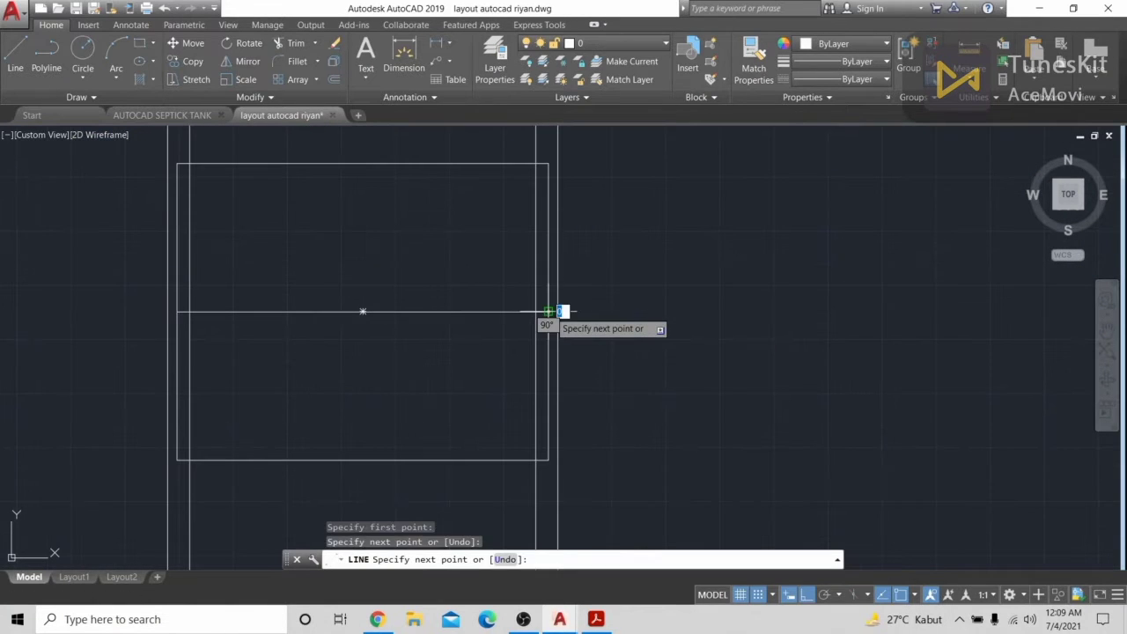
pyautogui.click(547, 311)
pyautogui.press('Return')
# Draw a horizontal line across the inserted rectangle, starting midway between its upper corner and the centre line
pyautogui.click(15, 55)
pyautogui.write('m2p')
pyautogui.press('Return')
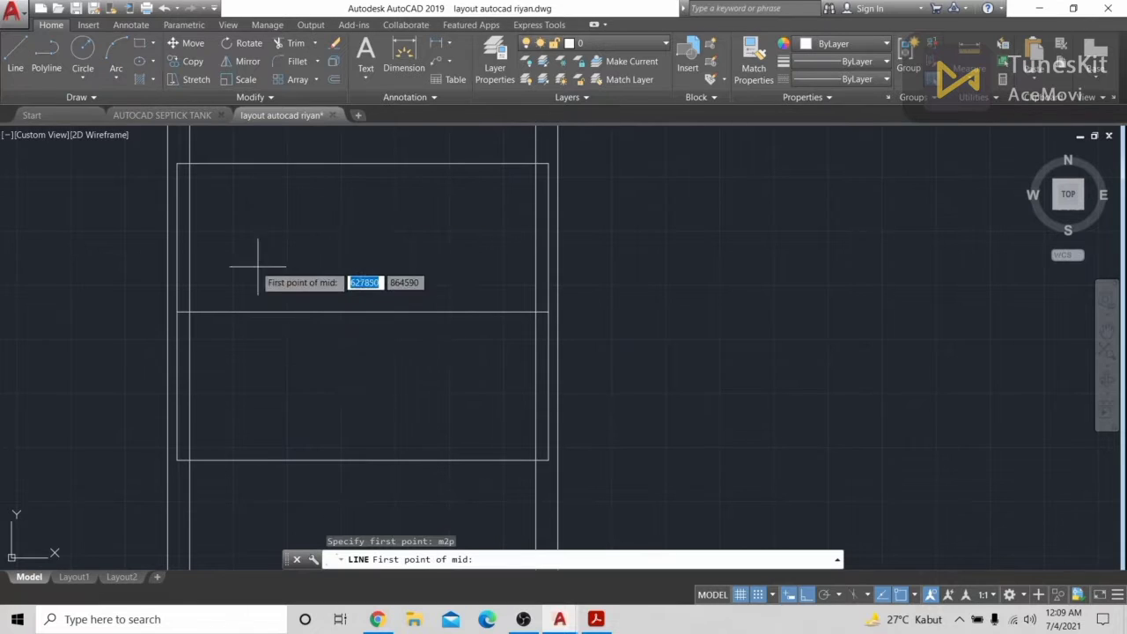
pyautogui.click(176, 163)
pyautogui.click(179, 312)
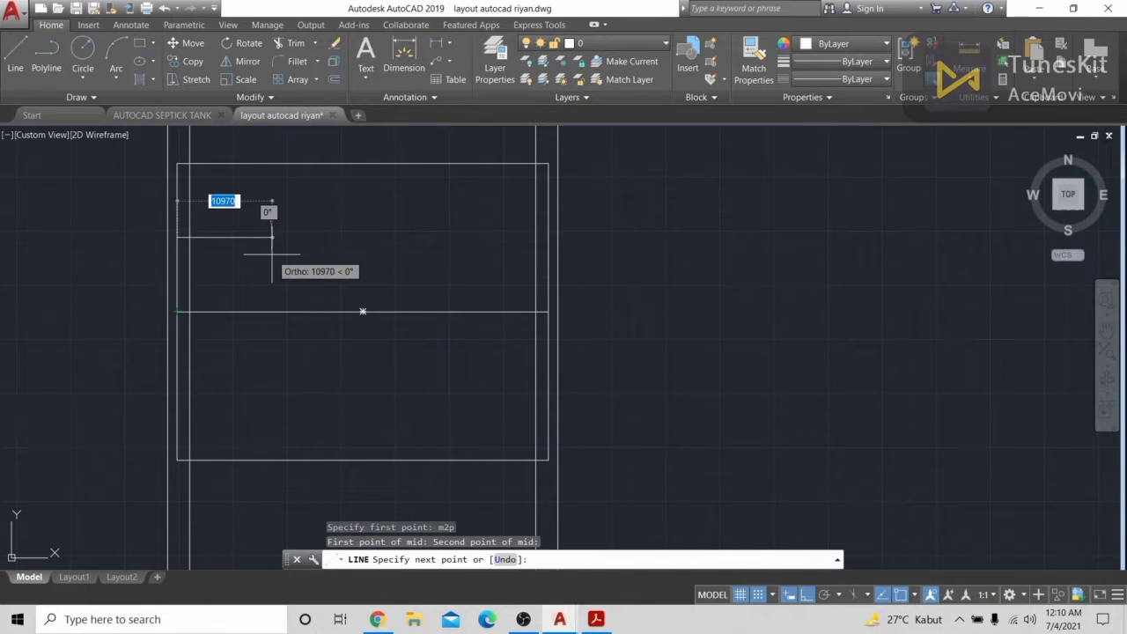
pyautogui.click(548, 230)
pyautogui.press('Escape')
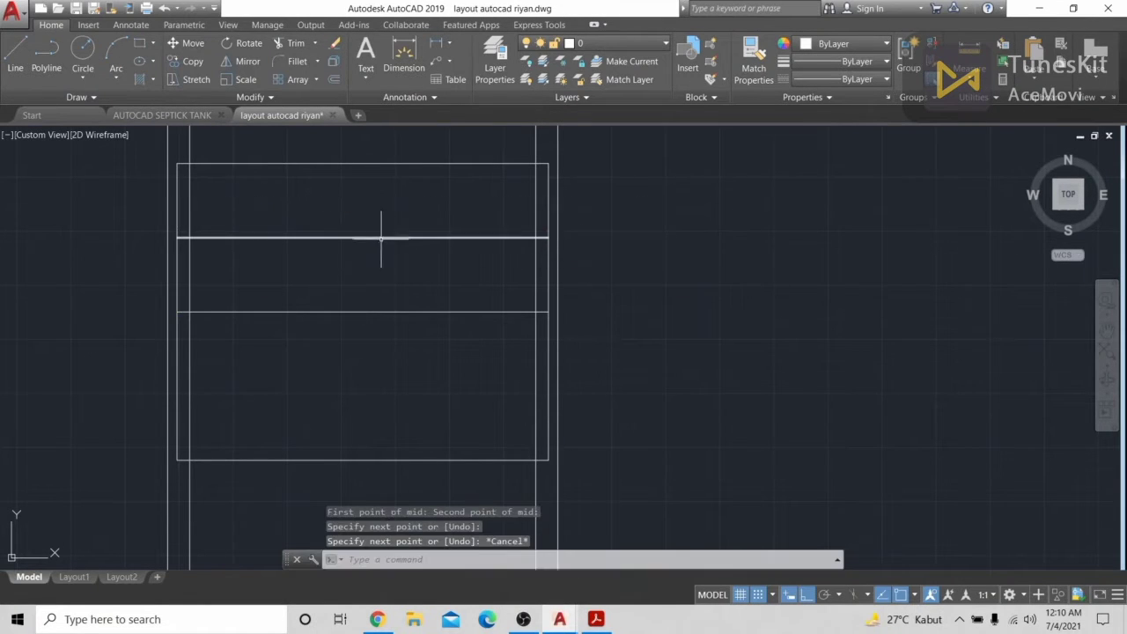
# Mirror the upper dividing line about the rectangle's centre line, keeping the original
pyautogui.click(380, 238)
pyautogui.write('mi')
pyautogui.press('Return')
pyautogui.click(539, 312)
pyautogui.click(787, 300)
pyautogui.press('Return')
pyautogui.scroll(-4, 786, 298)
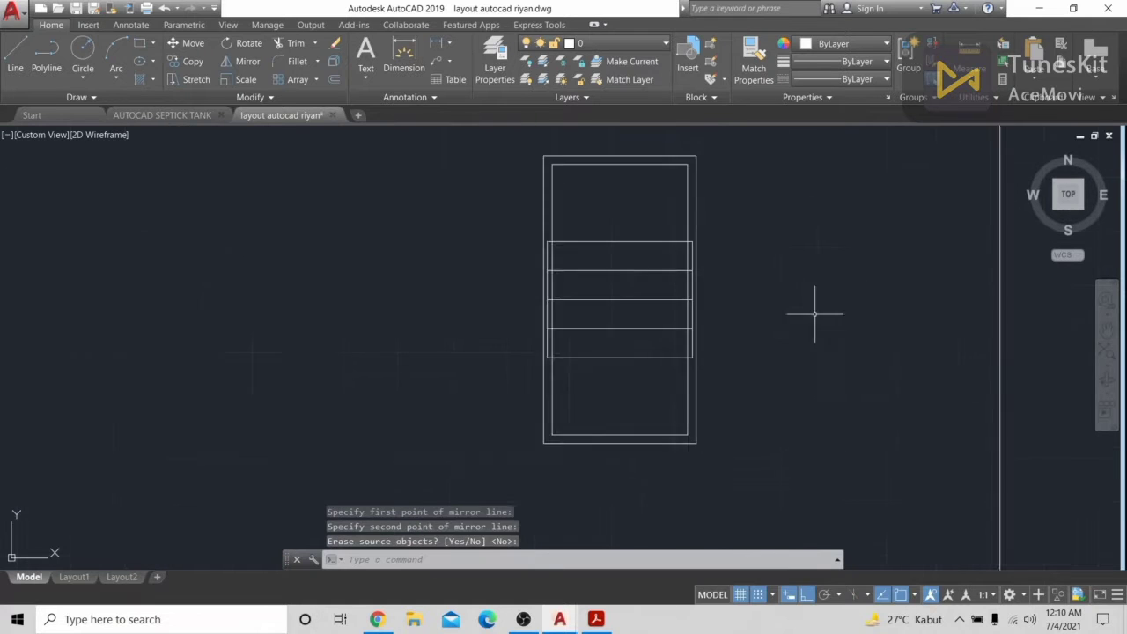
# Delete the whole double-outlined rectangle with its inner bars outside the site boundary
pyautogui.scroll(-2, 563, 271)
pyautogui.moveTo(815, 313)
pyautogui.mouseDown(button='middle')
pyautogui.moveTo(563, 271)
pyautogui.moveTo(718, 346)
pyautogui.moveTo(716, 405)
pyautogui.mouseUp(button='middle')
pyautogui.scroll(-2, 719, 346)
pyautogui.click(535, 241)
pyautogui.click(684, 453)
pyautogui.press('Delete')
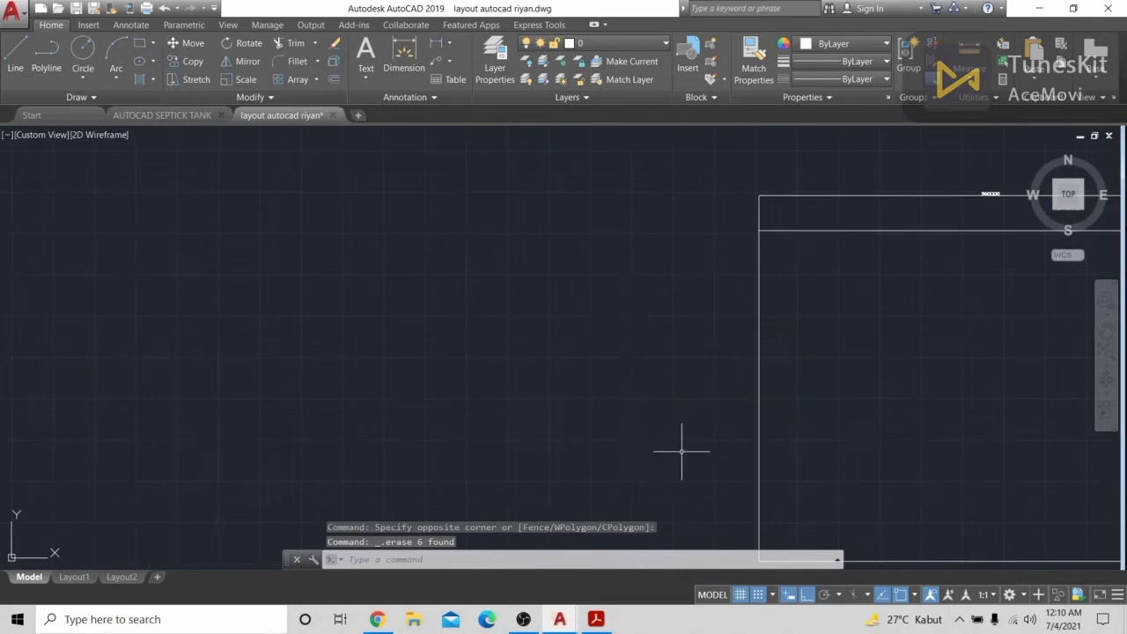
# Examine the existing plant layout below the new site boundary up close
pyautogui.scroll(5, 552, 385)
pyautogui.scroll(3, 565, 423)
pyautogui.moveTo(565, 427); pyautogui.dragTo(572, 305, button='middle')
pyautogui.scroll(5, 526, 264)
pyautogui.moveTo(524, 261)
pyautogui.mouseDown(button='middle')
pyautogui.moveTo(475, 413)
pyautogui.moveTo(500, 332)
pyautogui.mouseUp(button='middle')
pyautogui.moveTo(488, 140); pyautogui.dragTo(486, 208, button='middle')
pyautogui.scroll(-6, 387, 251)
pyautogui.moveTo(386, 251); pyautogui.dragTo(321, 490, button='middle')
pyautogui.scroll(-4, 322, 490)
# Draw a closed upright polyline rectangle inside the new site boundary, near its lower-left corner
pyautogui.click(46, 58)
pyautogui.scroll(4, 382, 275)
pyautogui.scroll(2, 319, 289)
pyautogui.click(215, 182)
pyautogui.click(291, 182)
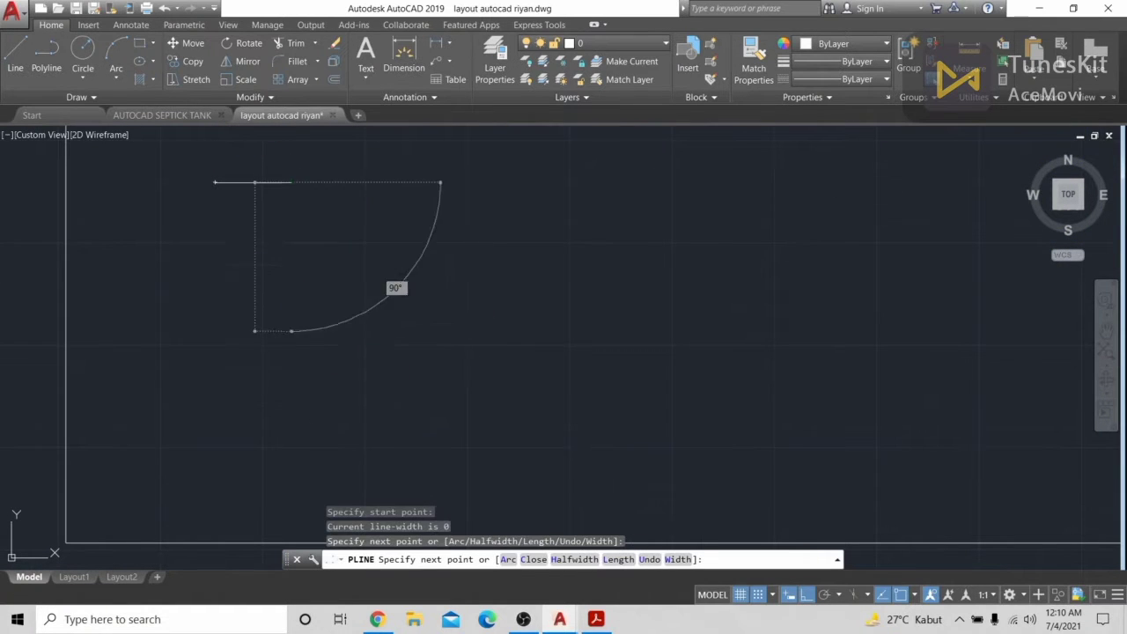
pyautogui.click(292, 331)
pyautogui.click(214, 286)
pyautogui.click(215, 182)
pyautogui.press('Return')
# Draw a horizontal line across the upright rectangle between the midpoints of its two sides
pyautogui.scroll(-4, 280, 281)
pyautogui.moveTo(405, 419); pyautogui.dragTo(534, 145, button='middle')
pyautogui.scroll(2, 432, 370)
pyautogui.scroll(2, 407, 348)
pyautogui.scroll(-4, 403, 528)
pyautogui.moveTo(403, 150); pyautogui.dragTo(356, 357, button='middle')
pyautogui.scroll(5, 356, 358)
pyautogui.click(14, 63)
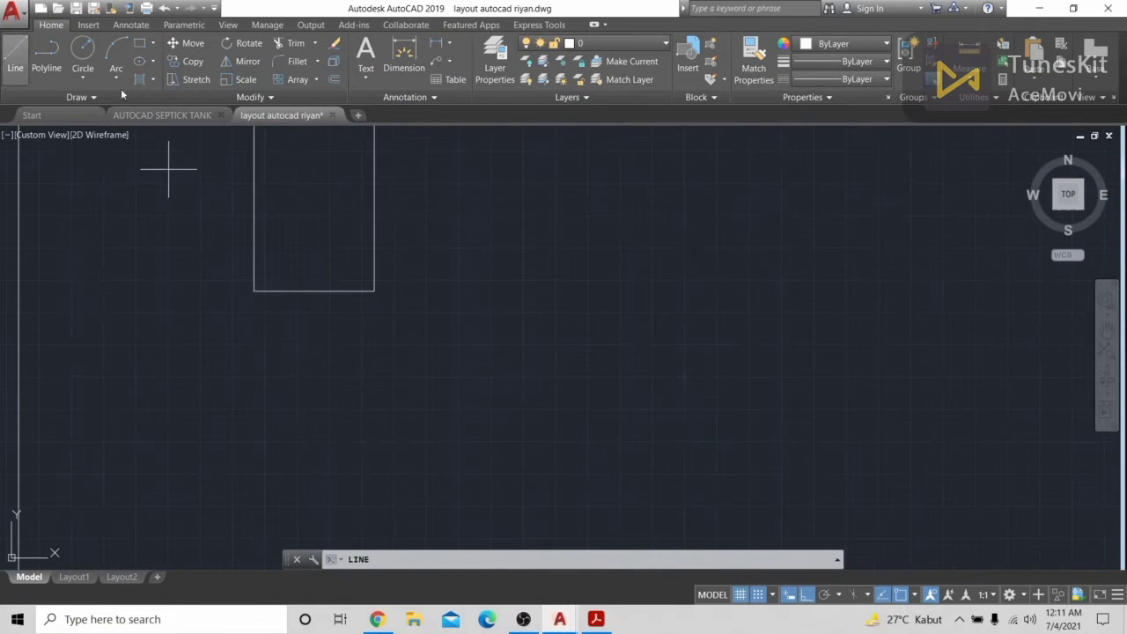
pyautogui.click(253, 174)
pyautogui.click(374, 173)
pyautogui.press('Return')
# Draw a horizontal line across the upright rectangle, starting midway between its lower corner and the centre line
pyautogui.click(14, 68)
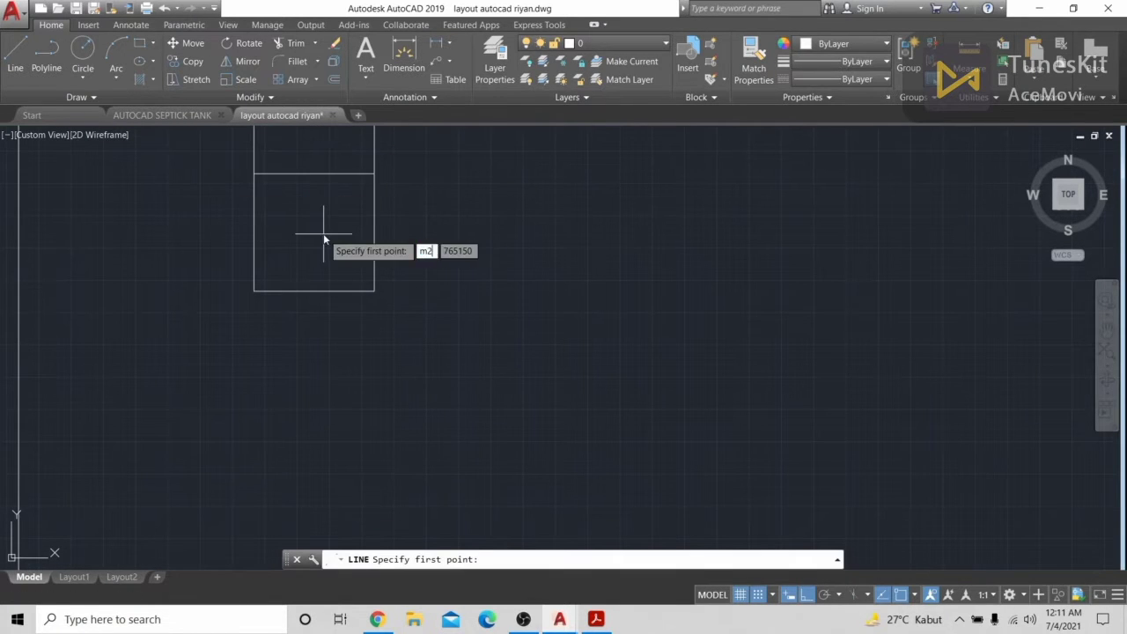
pyautogui.write('m2p')
pyautogui.press('Return')
pyautogui.click(254, 291)
pyautogui.click(254, 174)
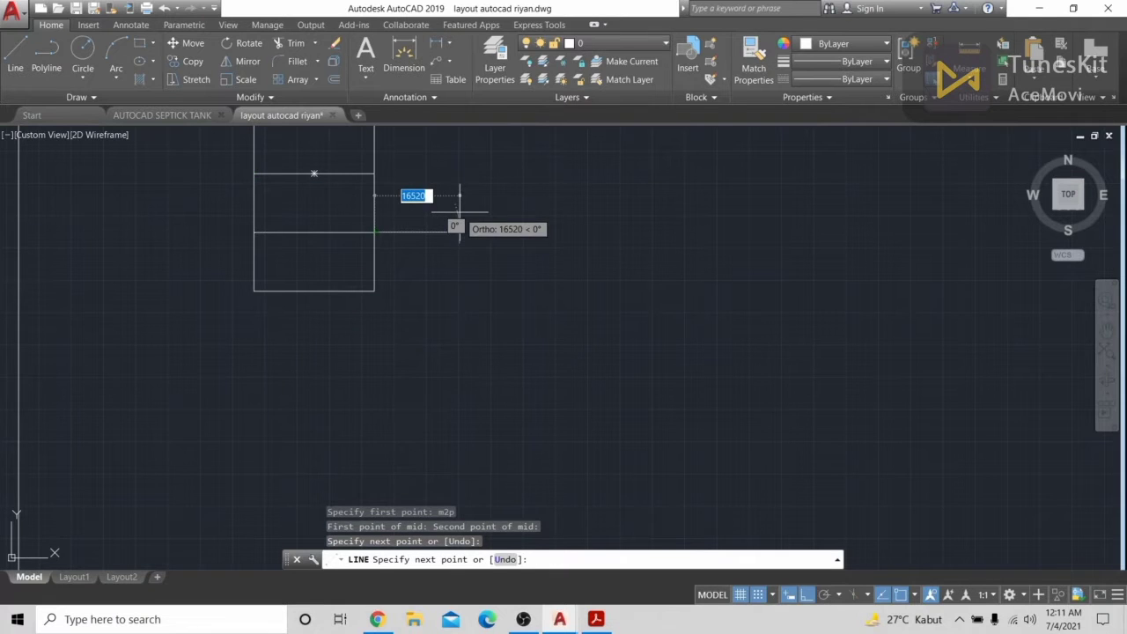
pyautogui.press('Escape')
# Mirror the lower dividing line about the upright rectangle's centre line, keeping the original
pyautogui.moveTo(414, 220); pyautogui.dragTo(427, 363, button='middle')
pyautogui.click(332, 375)
pyautogui.write('mi')
pyautogui.press('Return')
pyautogui.click(387, 315)
pyautogui.click(469, 313)
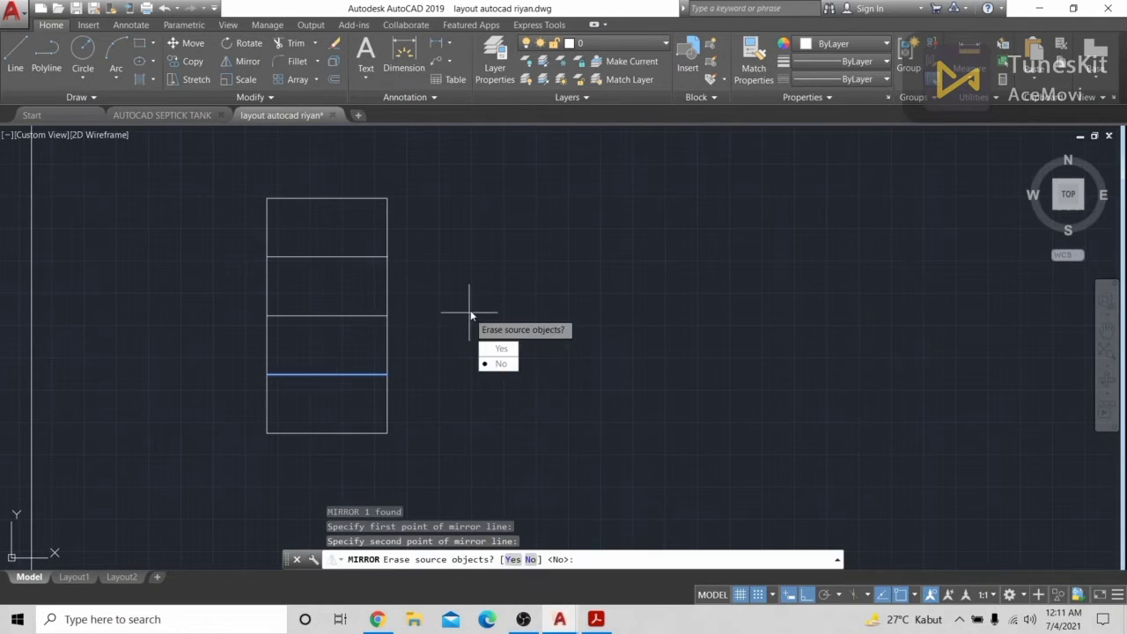
pyautogui.press('Return')
# Offset the upright rectangle's outline outward by a short distance picked along its side to form a double outline
pyautogui.write('o')
pyautogui.press('Return')
pyautogui.scroll(5, 351, 447)
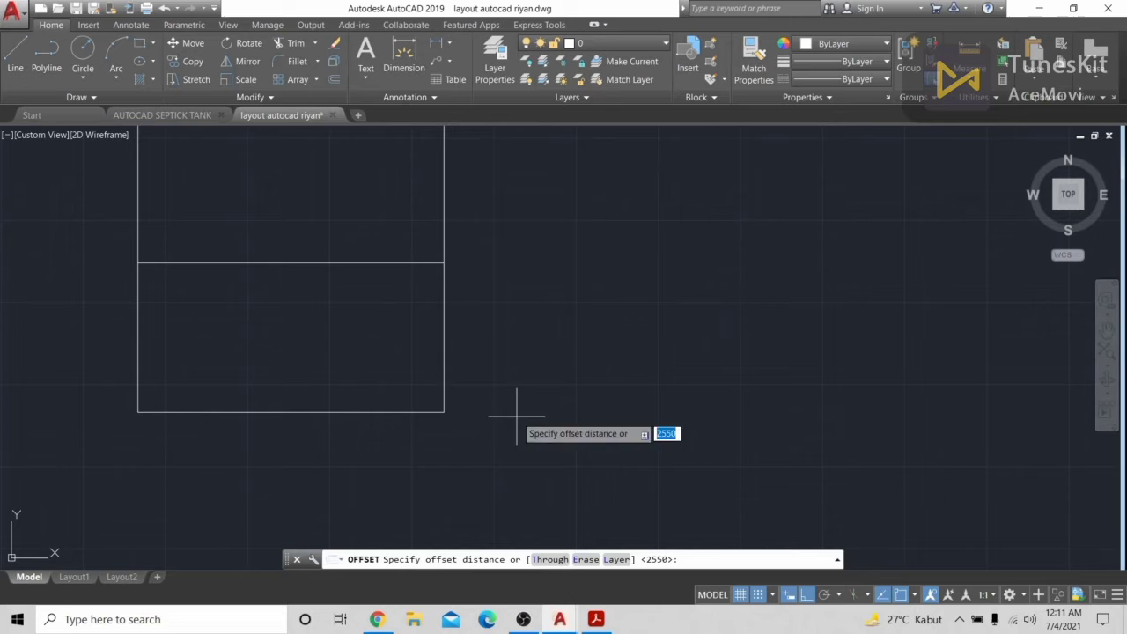
pyautogui.click(444, 398)
pyautogui.click(443, 375)
pyautogui.click(553, 325)
pyautogui.scroll(-5, 582, 370)
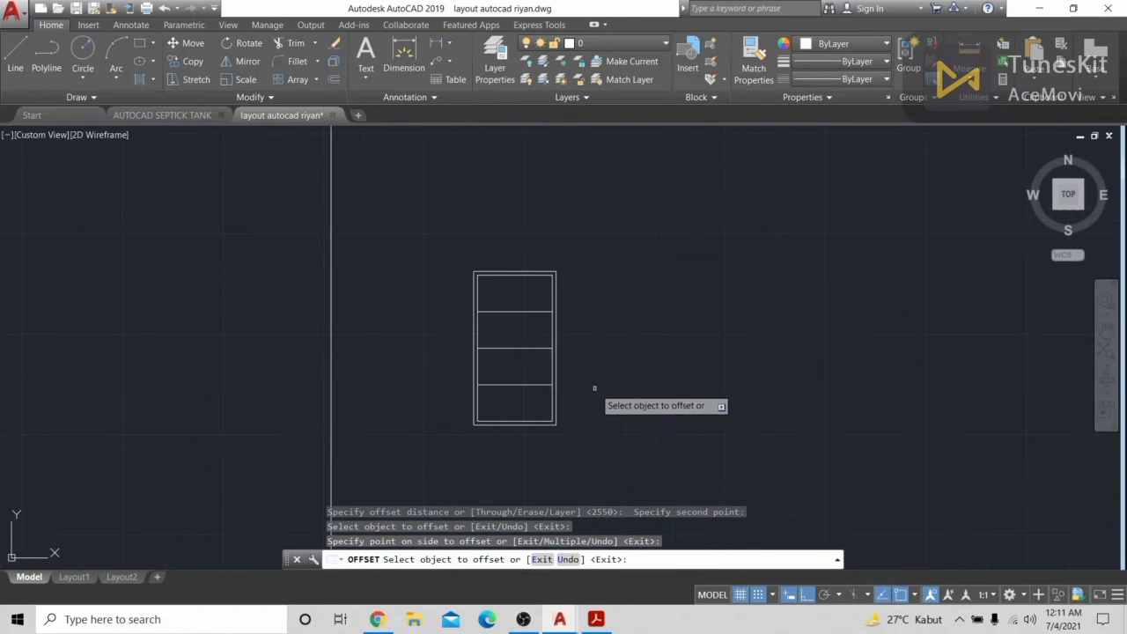
pyautogui.press('Escape')
# Draw a circle of about 1935 radius centred in the lowest compartment of the upright rectangle, using the mid-between-two-points snap for its centre
pyautogui.click(83, 53)
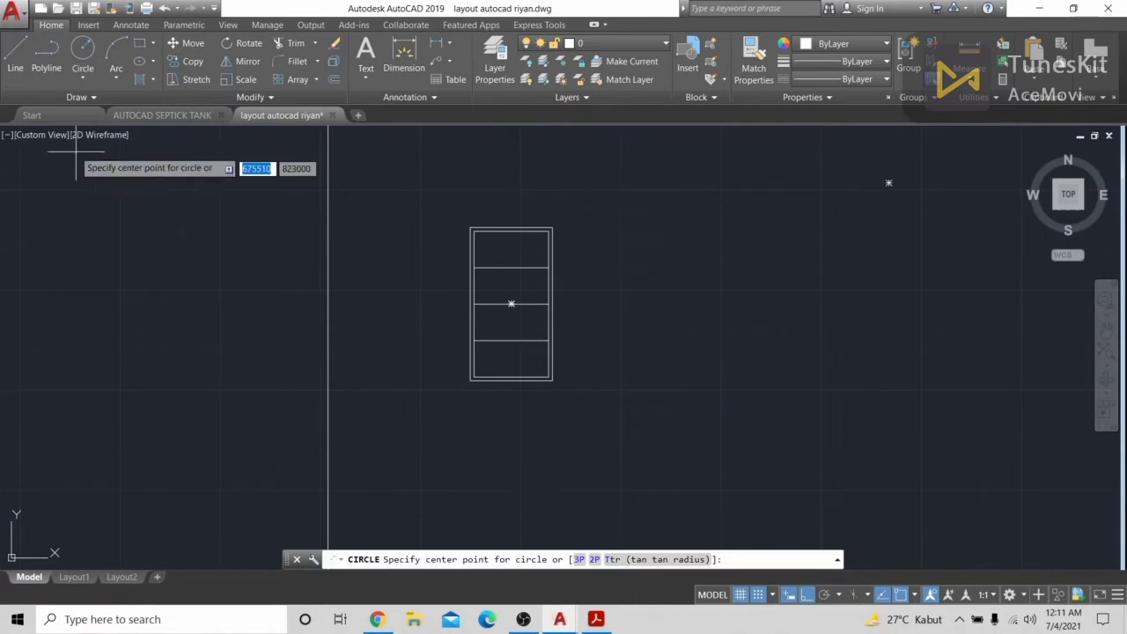
pyautogui.click(83, 77)
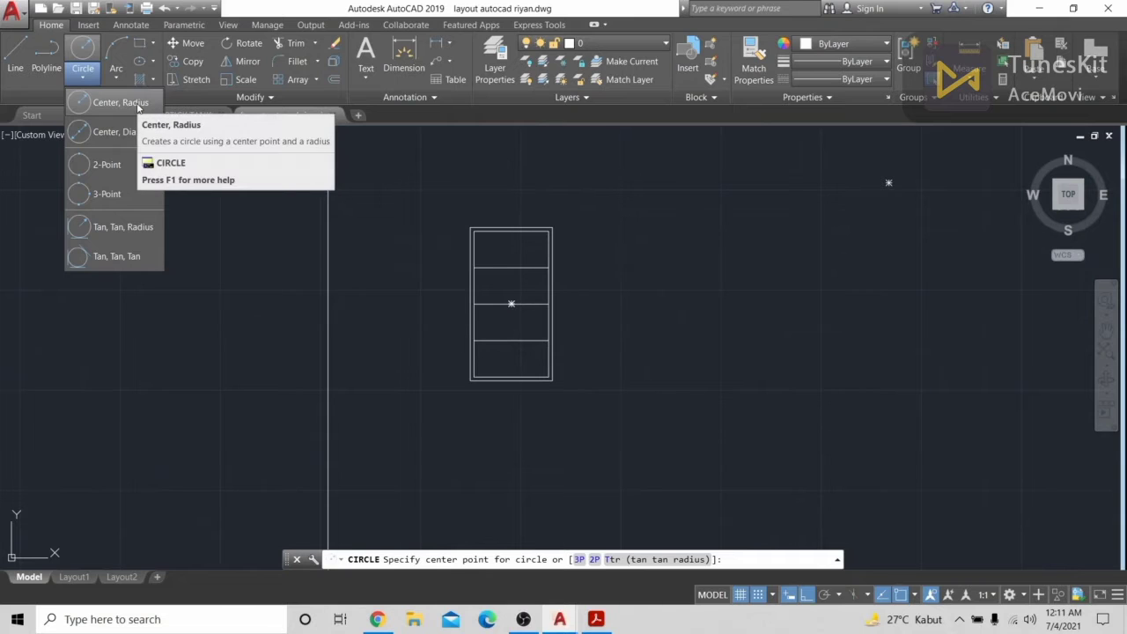
pyautogui.click(123, 103)
pyautogui.scroll(4, 522, 355)
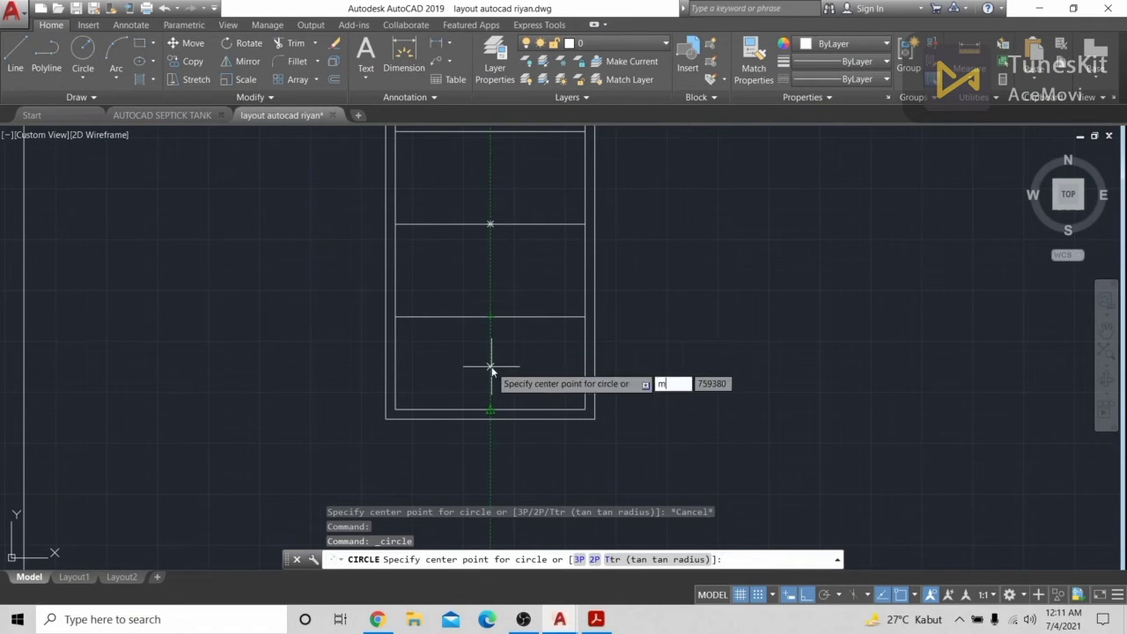
pyautogui.press('Return')
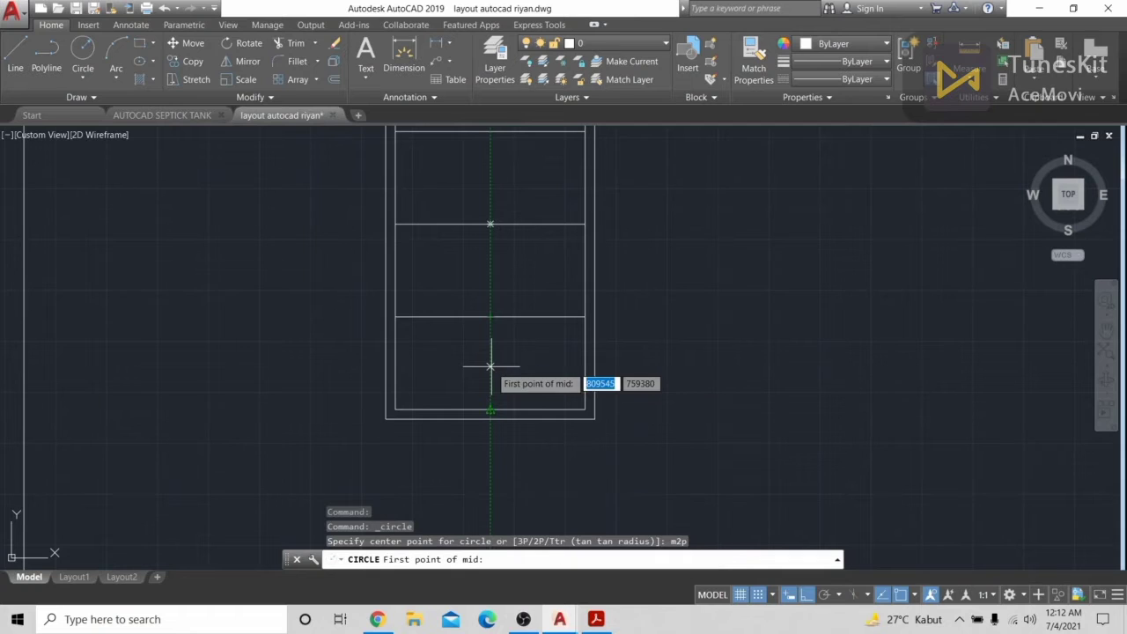
pyautogui.click(490, 317)
pyautogui.click(490, 410)
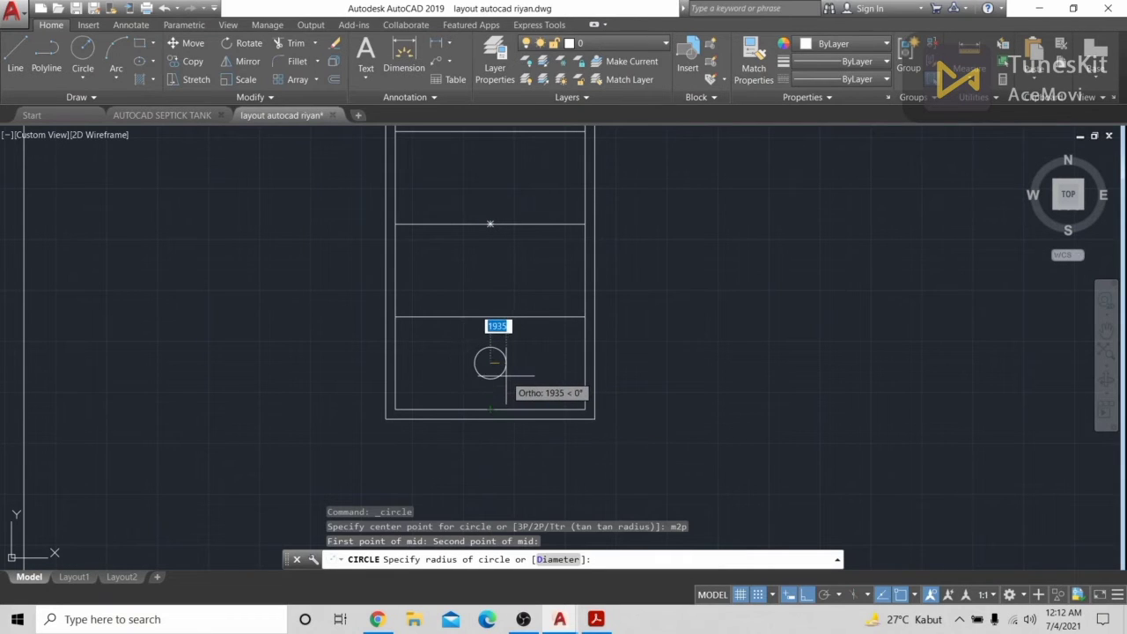
pyautogui.click(506, 376)
pyautogui.scroll(-3, 582, 361)
pyautogui.scroll(3, 607, 343)
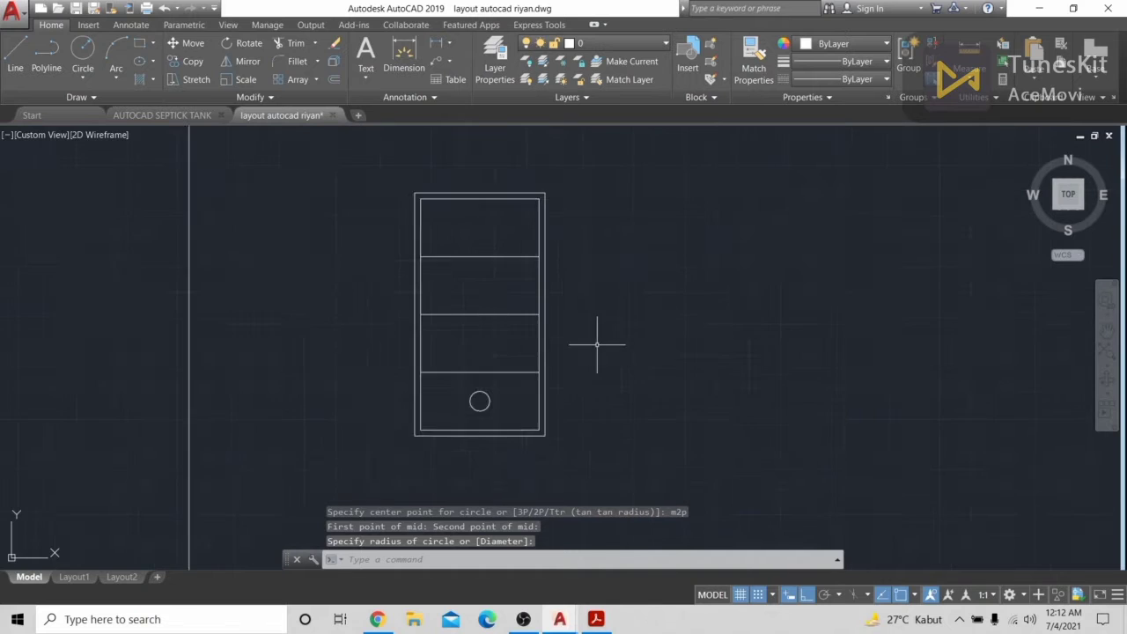
# Copy the small circle to the centre of the compartment directly above, midway between its two dividing lines
pyautogui.click(490, 383)
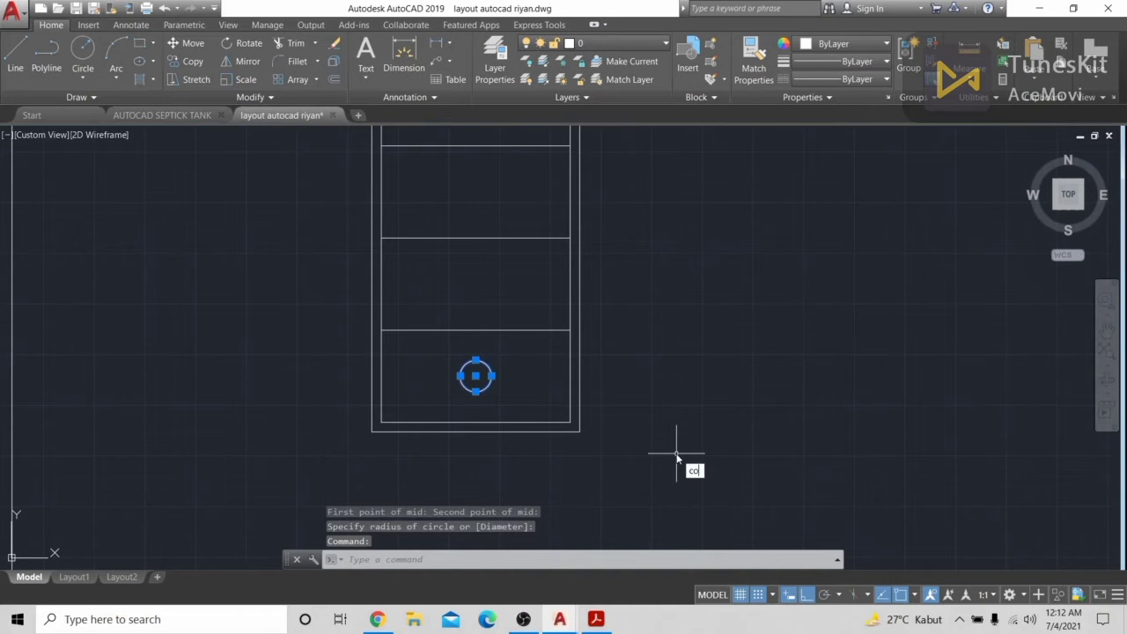
pyautogui.press('Return')
pyautogui.click(476, 376)
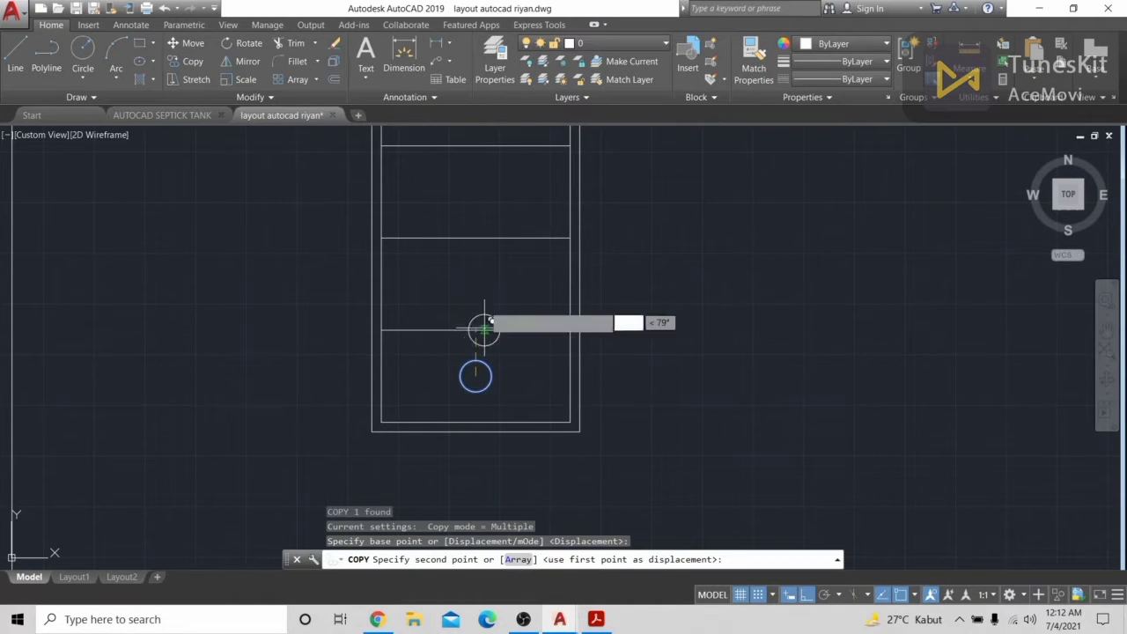
pyautogui.press('Return')
pyautogui.click(474, 237)
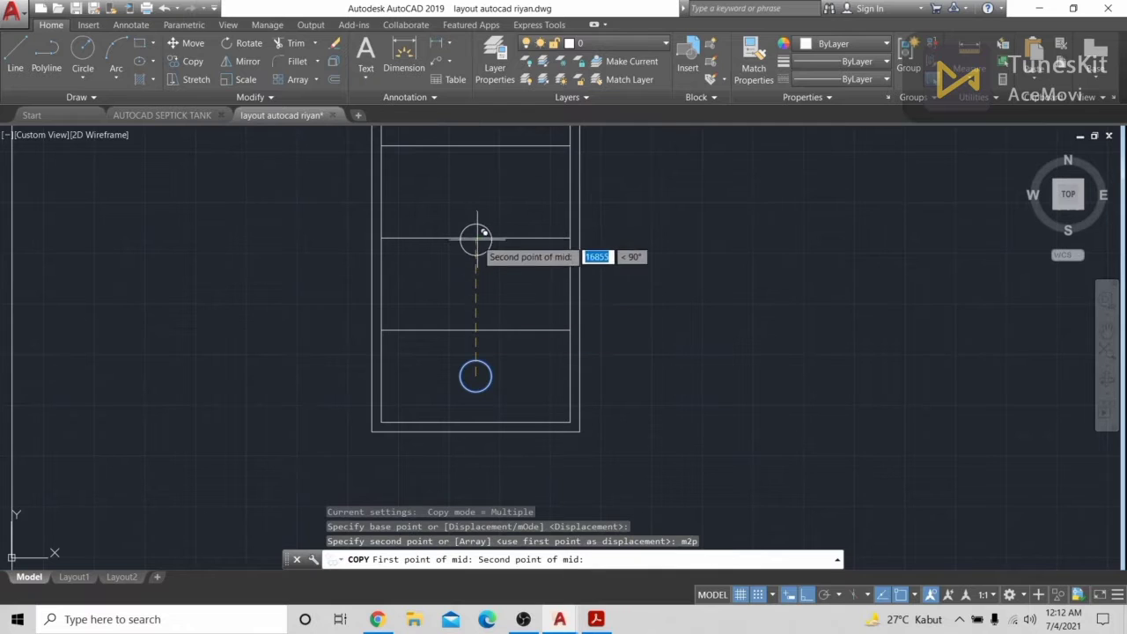
pyautogui.click(474, 330)
# Mirror the two small circles about the rectangle's horizontal centre line, keeping the originals
pyautogui.click(518, 296)
pyautogui.click(444, 348)
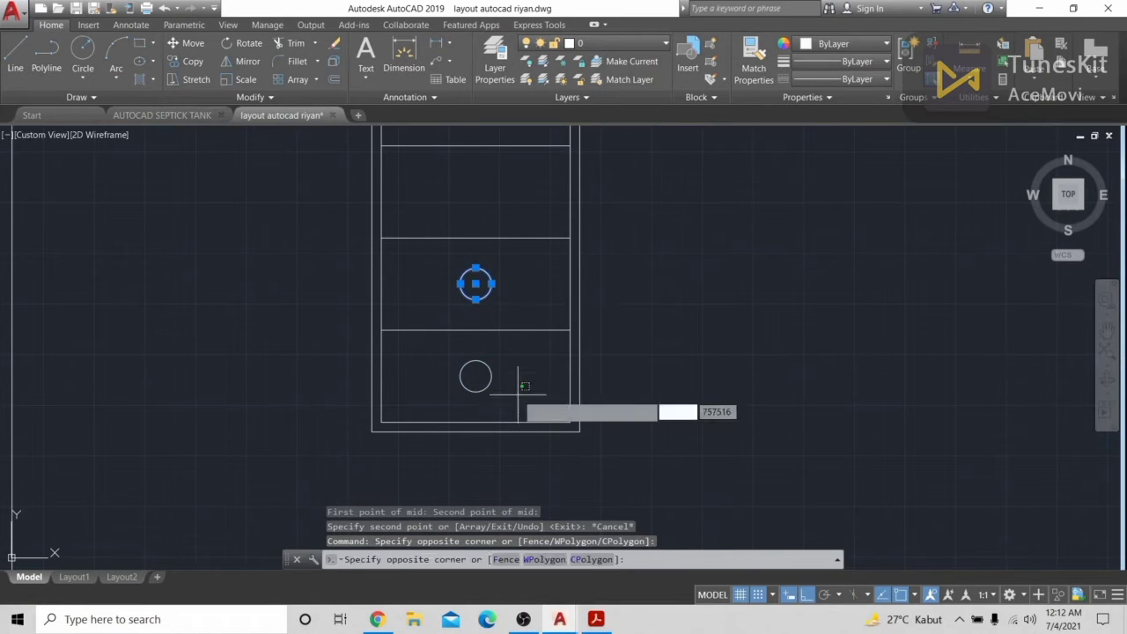
pyautogui.click(516, 390)
pyautogui.write('MIr')
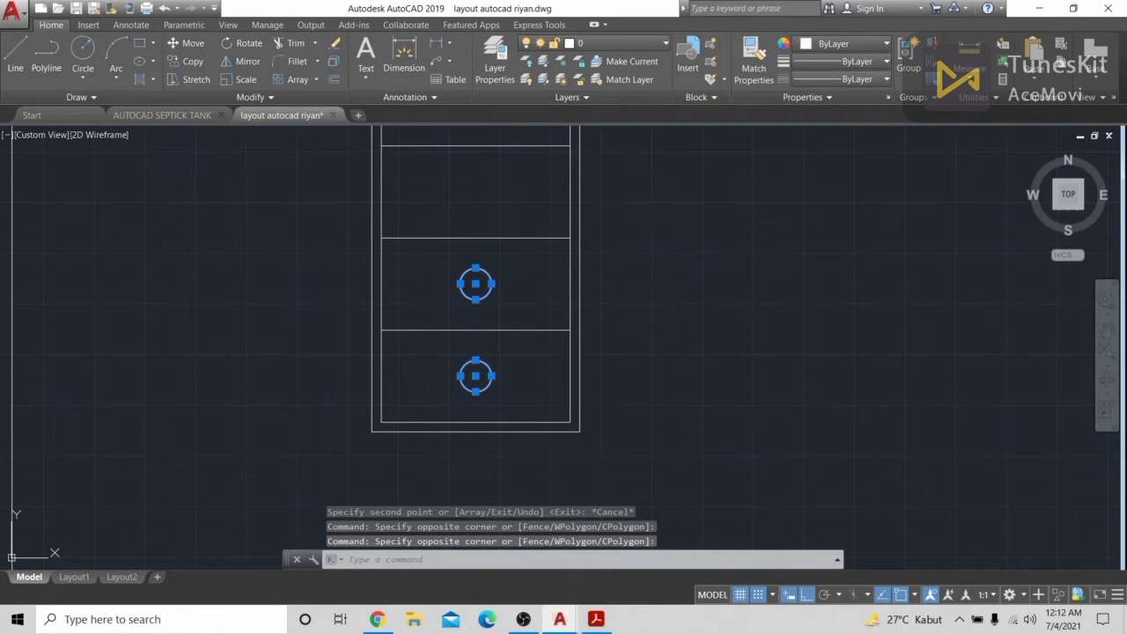
pyautogui.press('Return')
pyautogui.write('m')
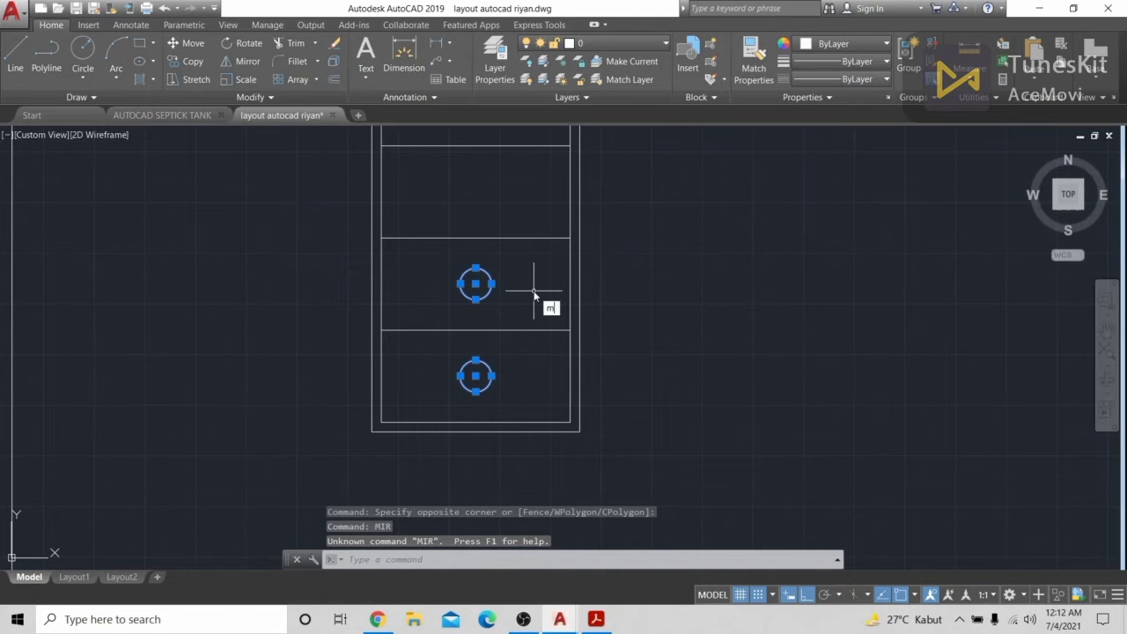
pyautogui.write('i')
pyautogui.press('Return')
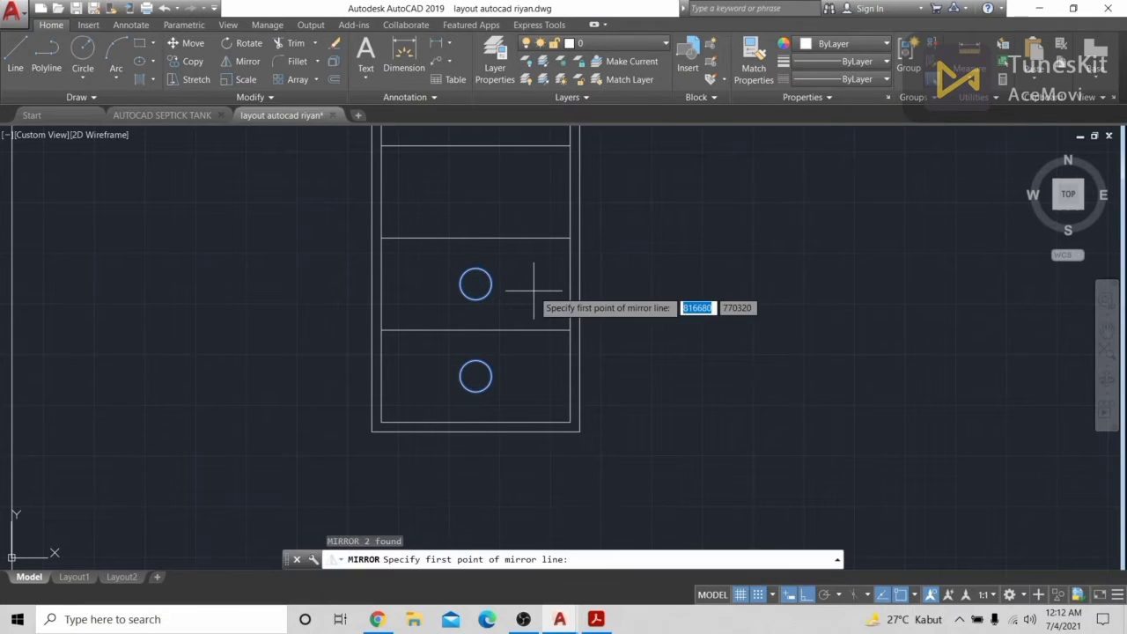
pyautogui.click(569, 237)
pyautogui.click(755, 239)
pyautogui.press('Return')
# Draw a circle in the empty space above the reference layout as the start of a flocculation tank
pyautogui.scroll(-4, 755, 241)
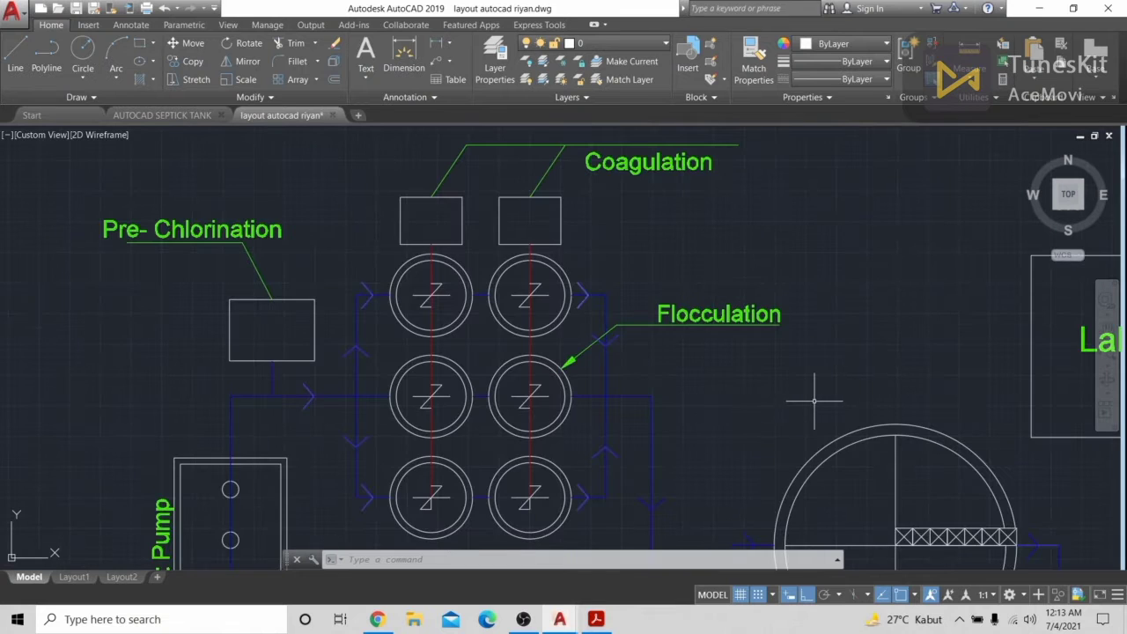
pyautogui.scroll(-3, 727, 287)
pyautogui.moveTo(695, 241); pyautogui.dragTo(707, 287, button='middle')
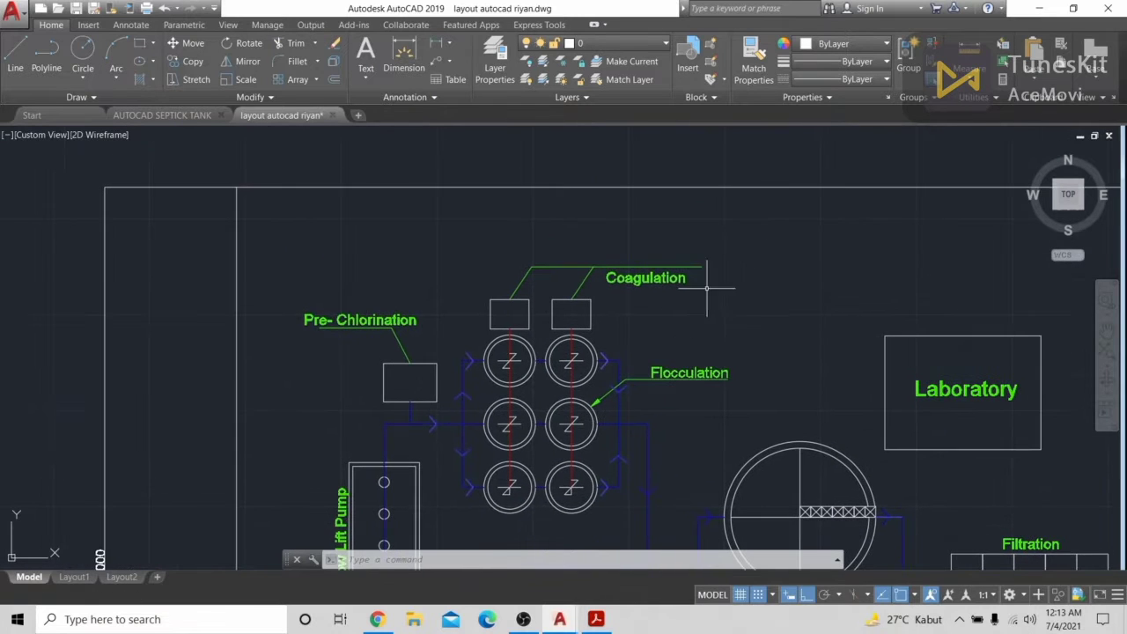
pyautogui.scroll(-2, 720, 340)
pyautogui.moveTo(720, 340)
pyautogui.mouseDown(button='middle')
pyautogui.moveTo(720, 256)
pyautogui.moveTo(688, 342)
pyautogui.mouseUp(button='middle')
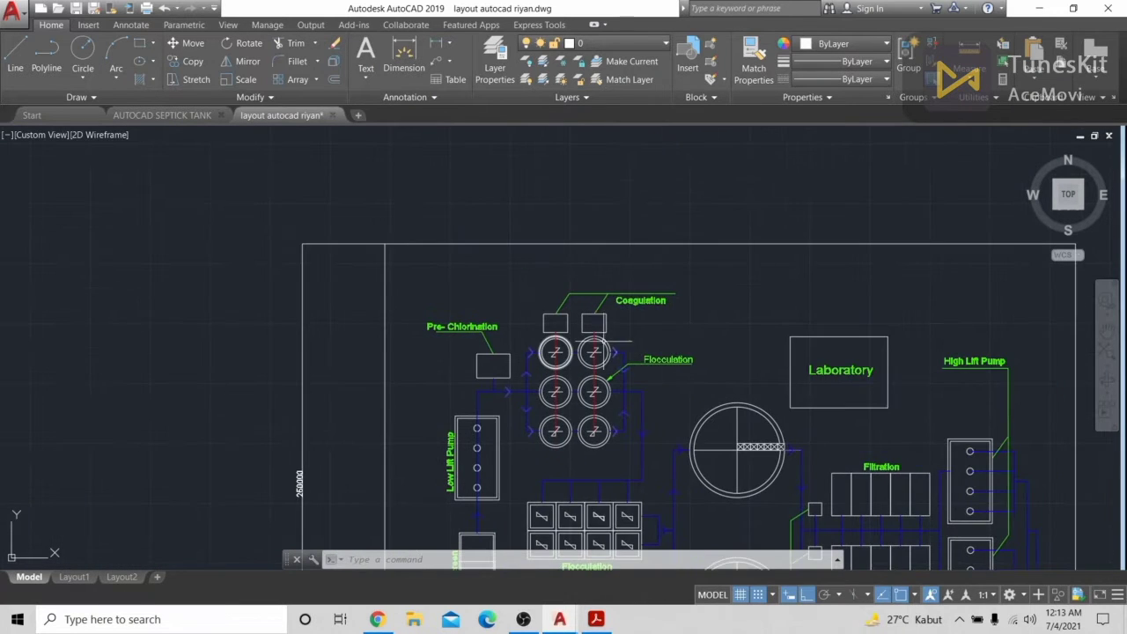
pyautogui.moveTo(603, 340); pyautogui.dragTo(585, 404, button='middle')
pyautogui.moveTo(616, 197); pyautogui.dragTo(614, 221, button='middle')
pyautogui.click(82, 58)
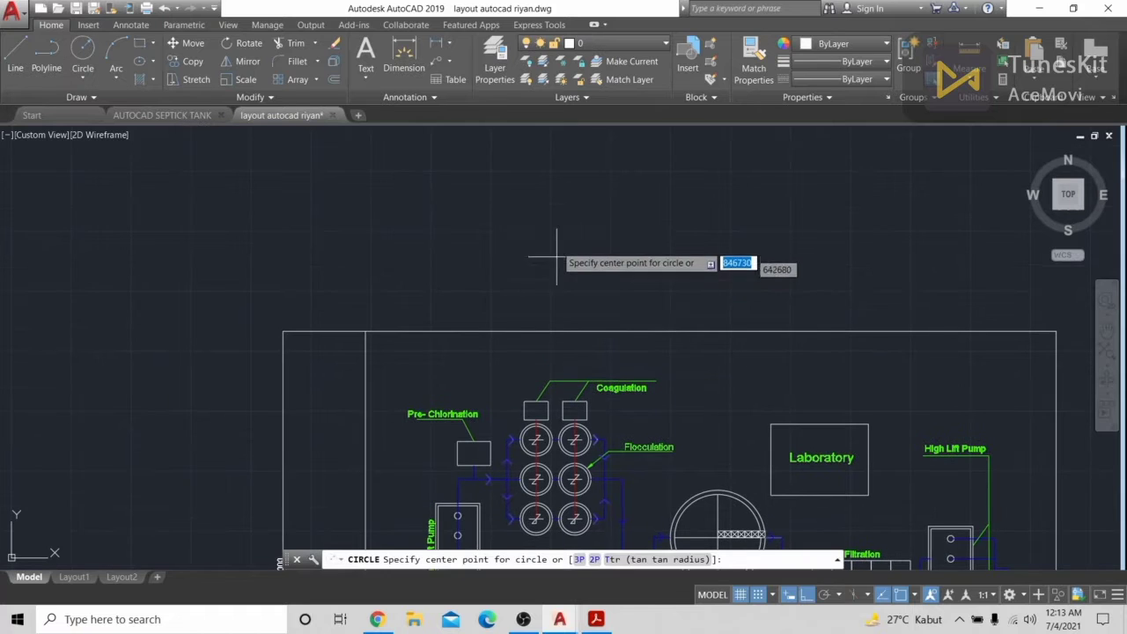
pyautogui.click(518, 215)
pyautogui.click(536, 230)
pyautogui.scroll(2, 546, 251)
pyautogui.moveTo(561, 268); pyautogui.dragTo(572, 370, button='middle')
pyautogui.scroll(2, 600, 258)
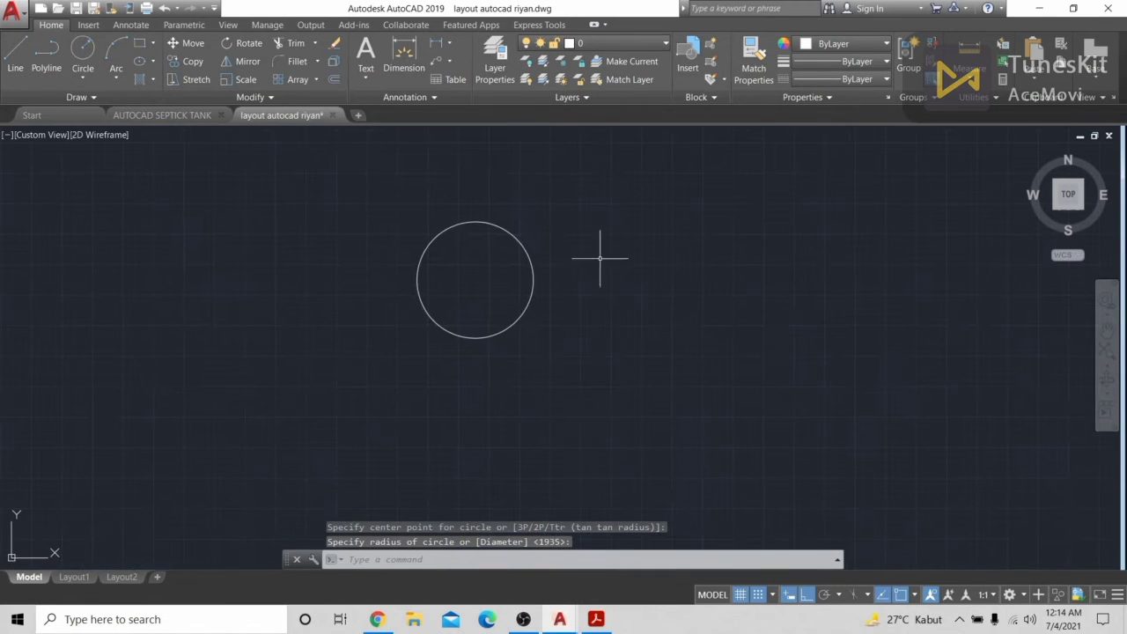
# Offset the circle outward by a short picked distance to form a double ring about 25740 in overall diameter
pyautogui.click(333, 60)
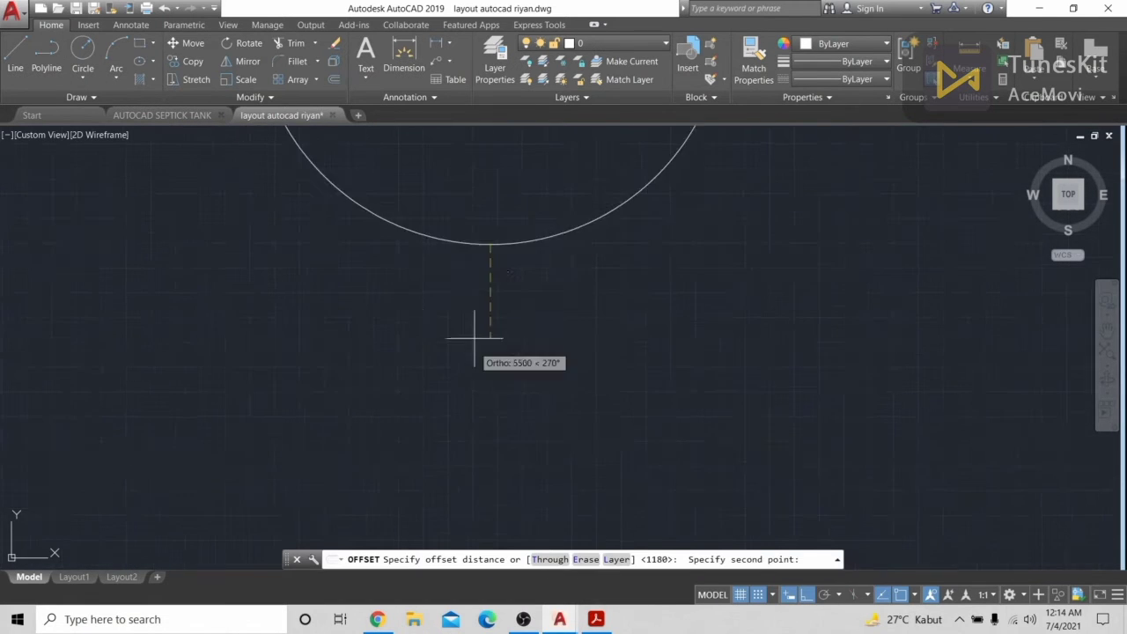
pyautogui.click(472, 244)
pyautogui.click(552, 236)
pyautogui.click(602, 284)
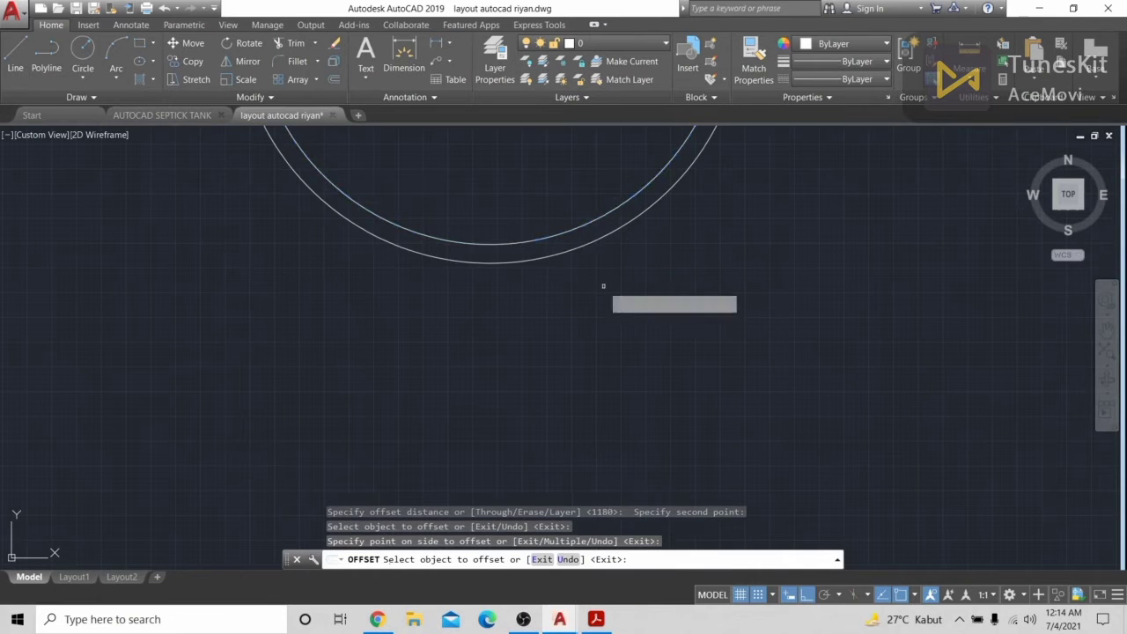
pyautogui.scroll(-3, 611, 294)
pyautogui.press('Escape')
pyautogui.scroll(-3, 696, 379)
# Draw a short horizontal line from the centre of the double circle toward its left side
pyautogui.scroll(5, 692, 312)
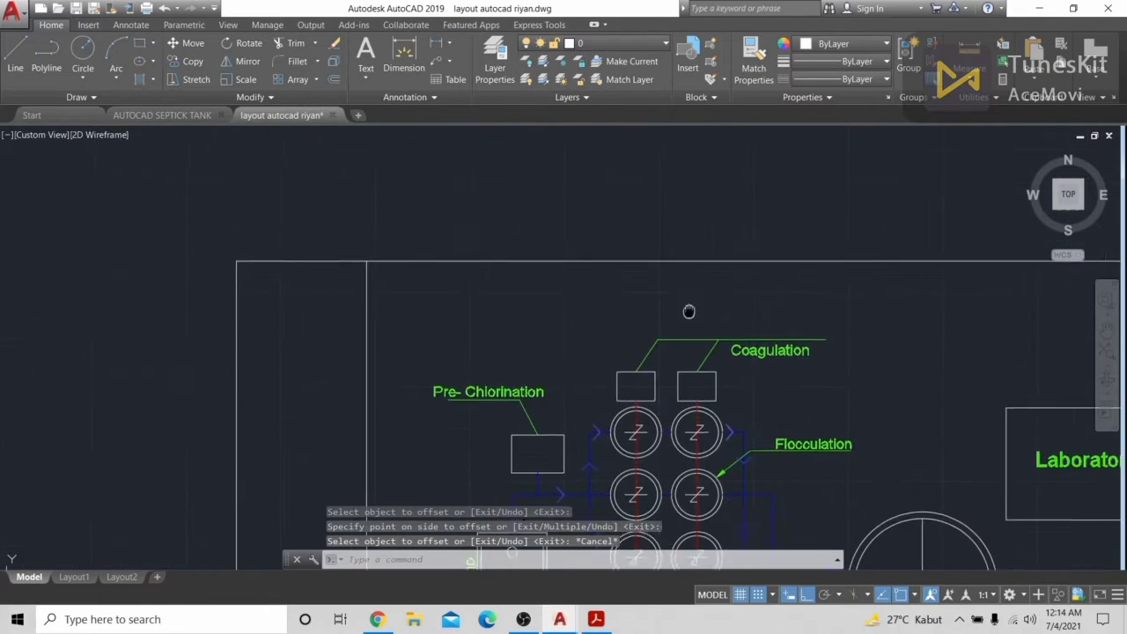
pyautogui.click(15, 59)
pyautogui.moveTo(444, 213); pyautogui.dragTo(430, 327, button='middle')
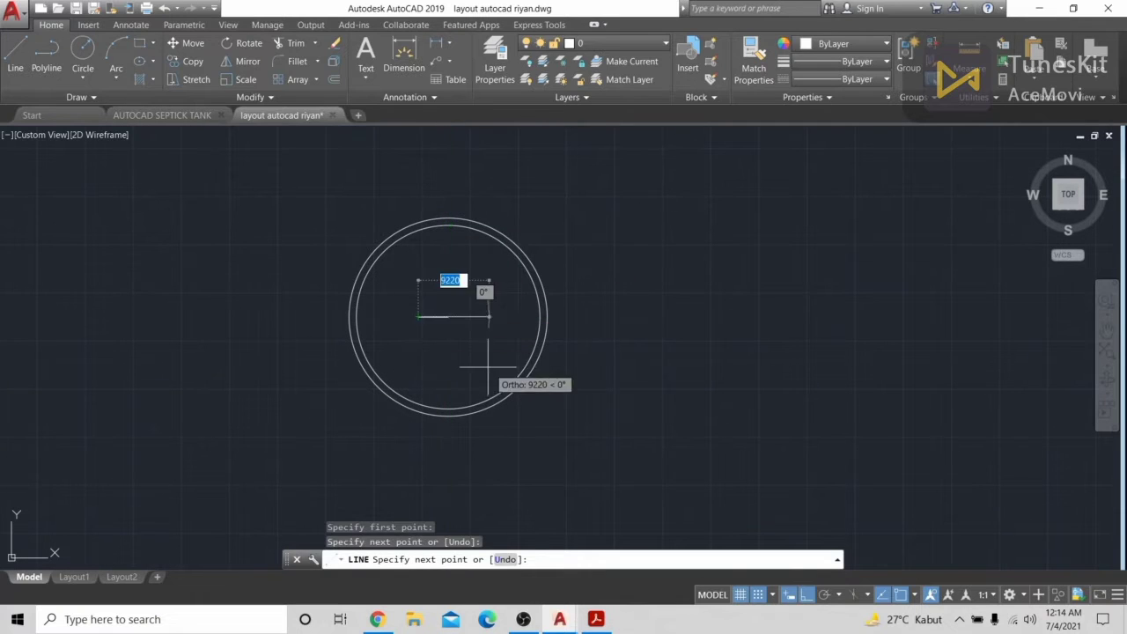
pyautogui.press('Escape')
# Mirror the short horizontal line about the vertical axis through the circle's centre, keeping the original
pyautogui.write('m')
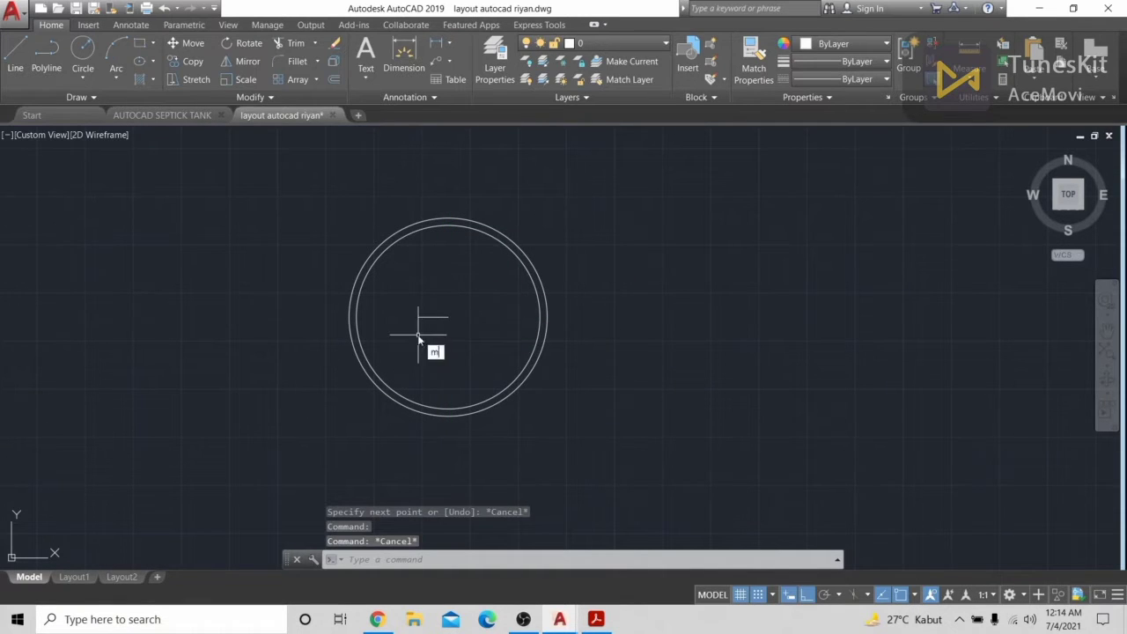
pyautogui.write('i')
pyautogui.press('Return')
pyautogui.click(432, 317)
pyautogui.press('Return')
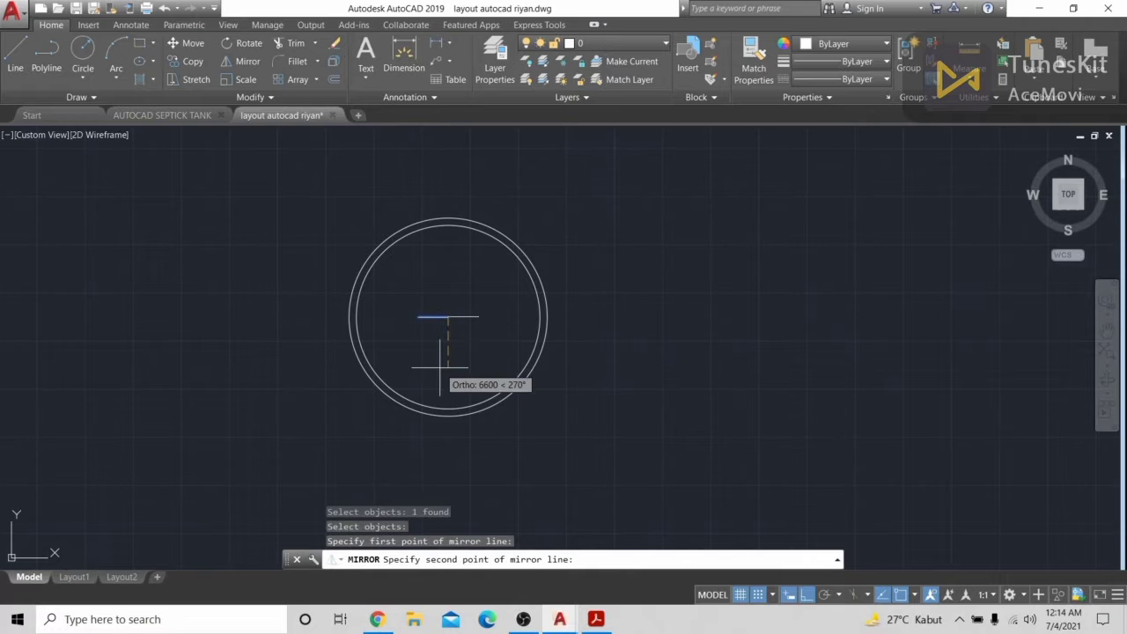
pyautogui.click(440, 370)
# Draw a vertical line through the double circle from the outer ring's upper quadrant to its lower quadrant
pyautogui.scroll(-3, 576, 397)
pyautogui.moveTo(576, 397)
pyautogui.mouseDown(button='middle')
pyautogui.moveTo(649, 302)
pyautogui.moveTo(630, 235)
pyautogui.mouseUp(button='middle')
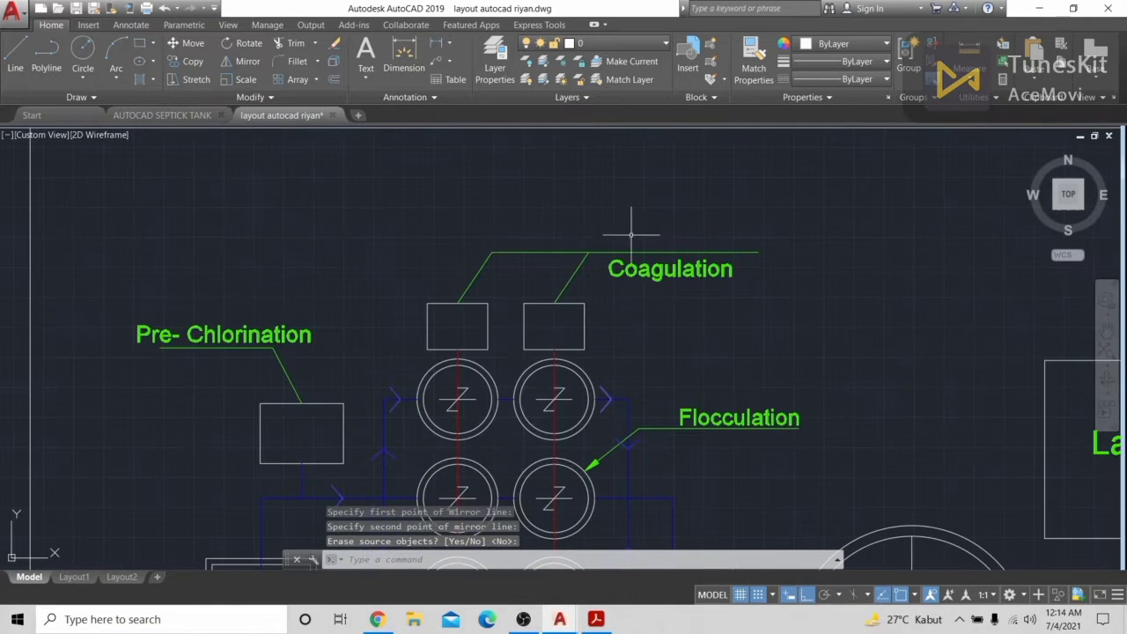
pyautogui.moveTo(537, 176); pyautogui.dragTo(537, 386, button='middle')
pyautogui.moveTo(535, 242); pyautogui.dragTo(535, 431, button='middle')
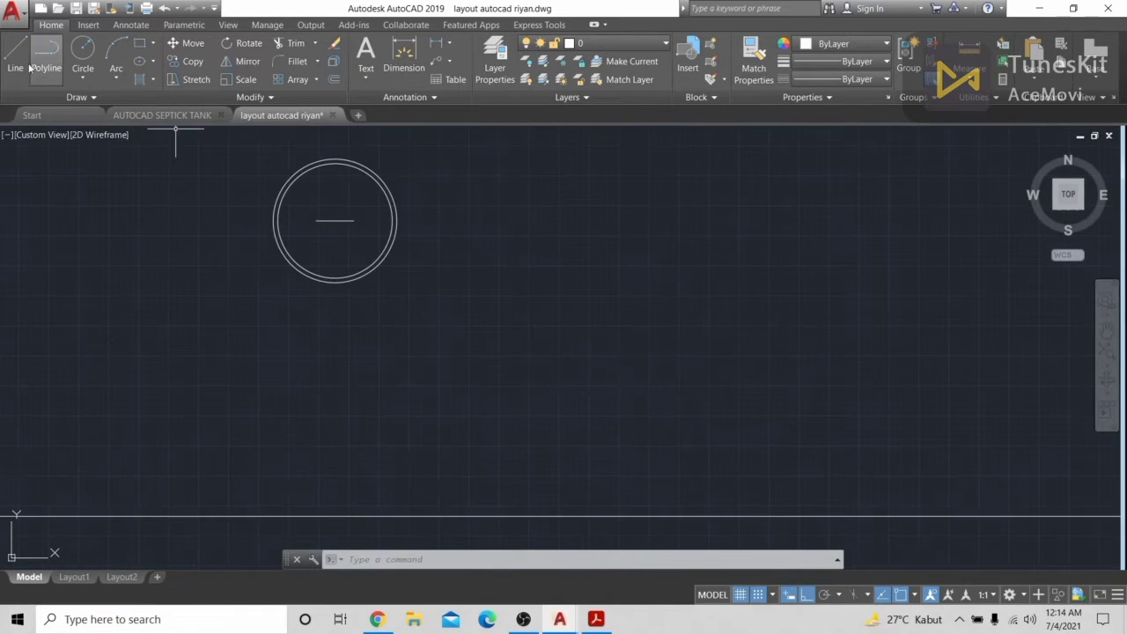
pyautogui.click(15, 58)
pyautogui.click(335, 161)
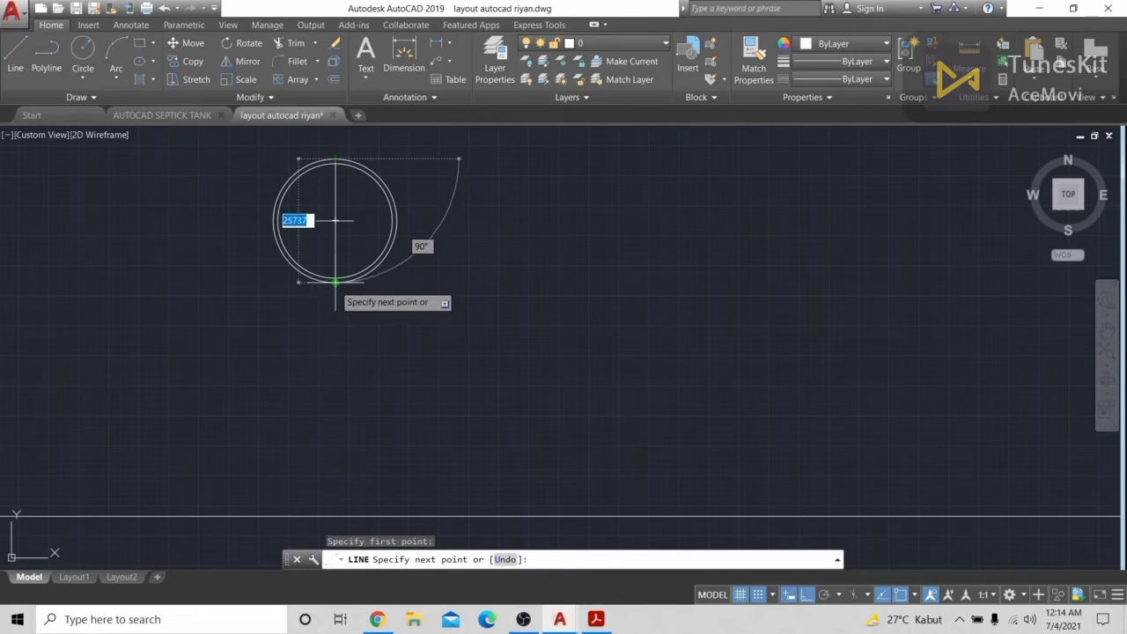
pyautogui.click(336, 282)
pyautogui.press('Return')
# Draw a short horizontal line rightward from the vertical line about 4250 above the centre, and a diagonal from its end back to the centre
pyautogui.scroll(2, 332, 179)
pyautogui.moveTo(332, 180); pyautogui.dragTo(346, 275, button='middle')
pyautogui.click(15, 58)
pyautogui.scroll(2, 484, 310)
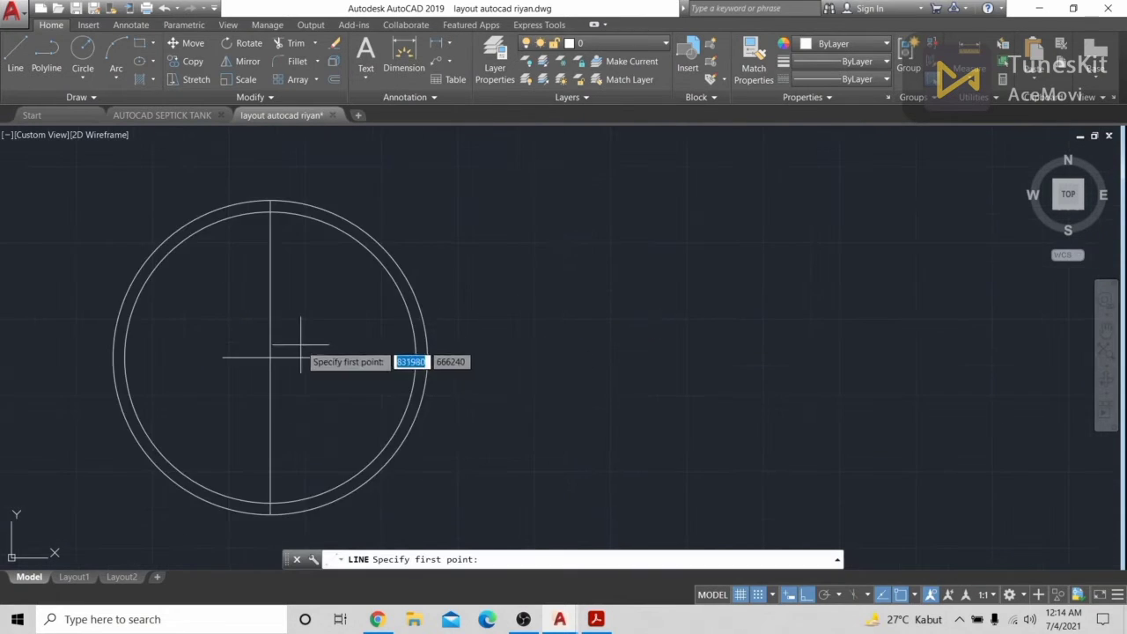
pyautogui.scroll(3, 300, 346)
pyautogui.scroll(-3, 298, 273)
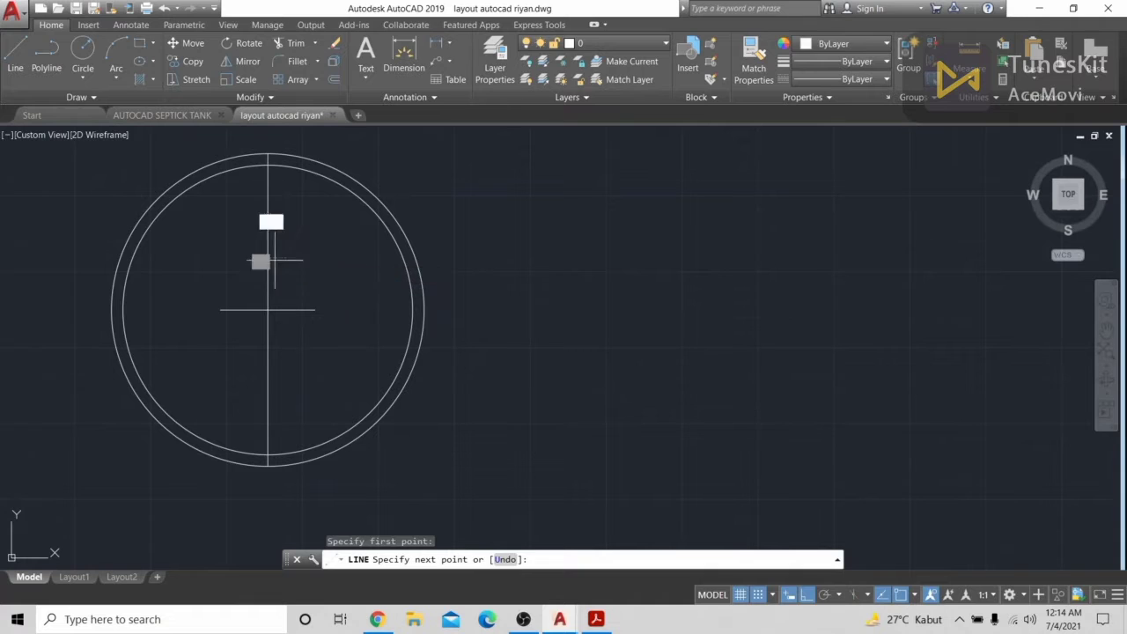
pyautogui.click(301, 308)
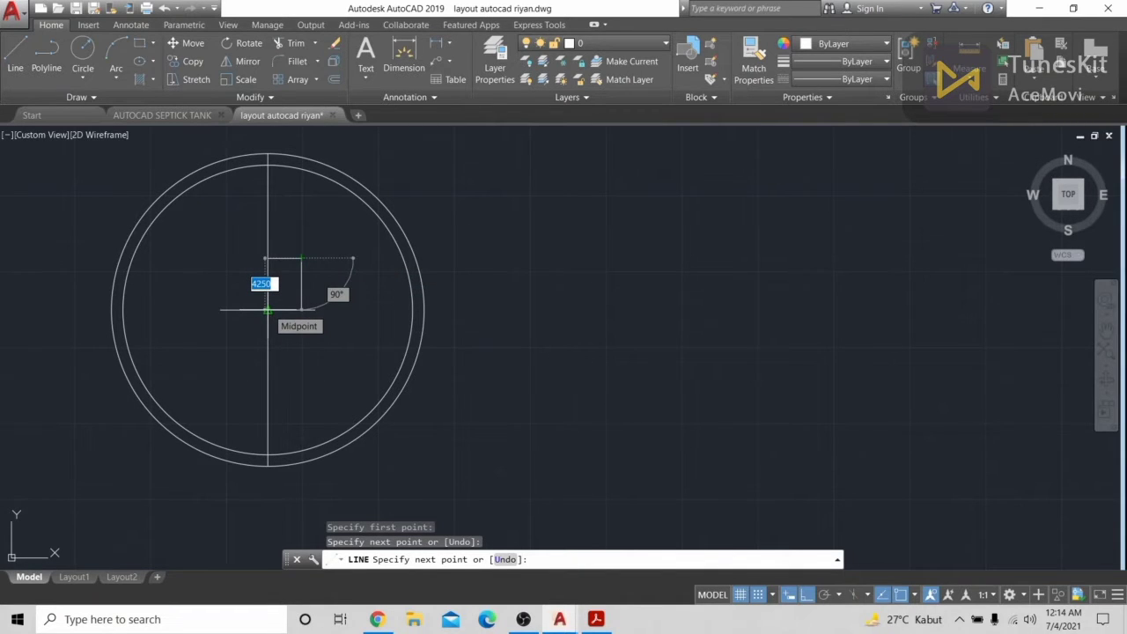
pyautogui.click(267, 308)
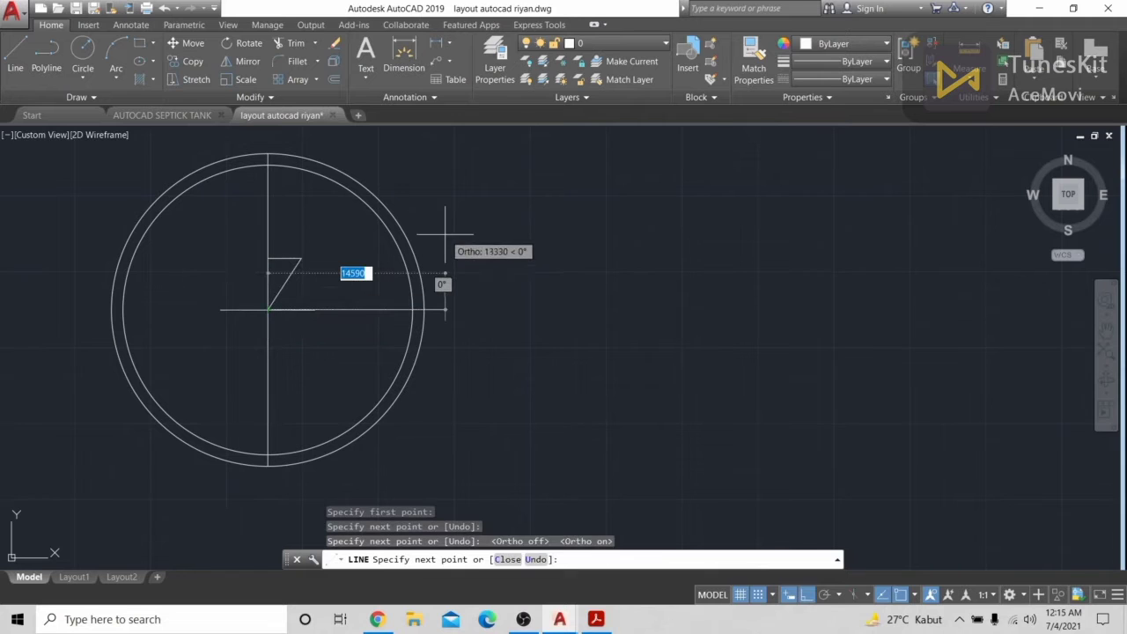
pyautogui.press('Escape')
# Mirror the short upper line and its diagonal below the circle's horizontal centre line, keeping the originals
pyautogui.moveTo(387, 291); pyautogui.dragTo(288, 244)
pyautogui.press('Return')
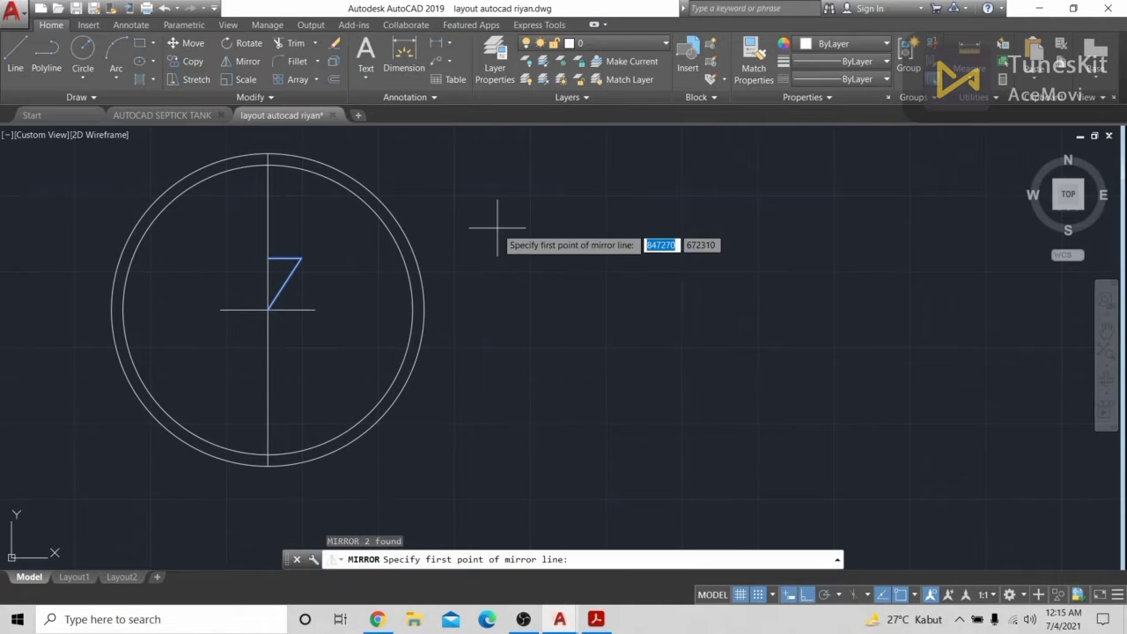
pyautogui.click(267, 309)
pyautogui.click(360, 303)
pyautogui.press('Return')
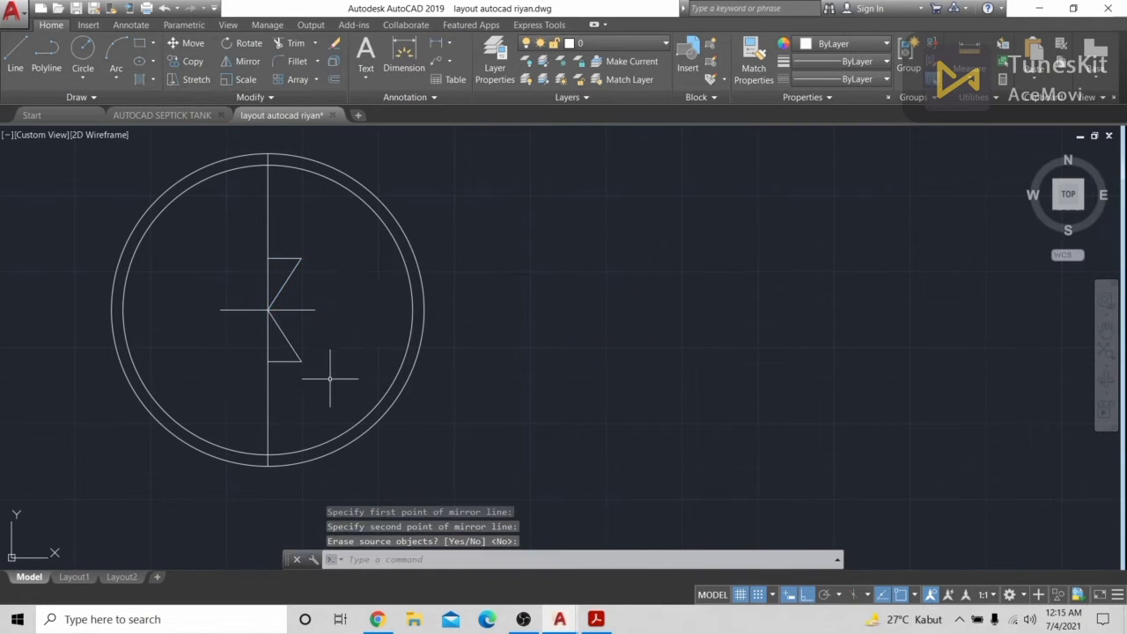
# Mirror the lower diagonal and short horizontal line about the circle's vertical line, erasing the source objects
pyautogui.click(329, 379)
pyautogui.click(294, 351)
pyautogui.write('mi')
pyautogui.press('Return')
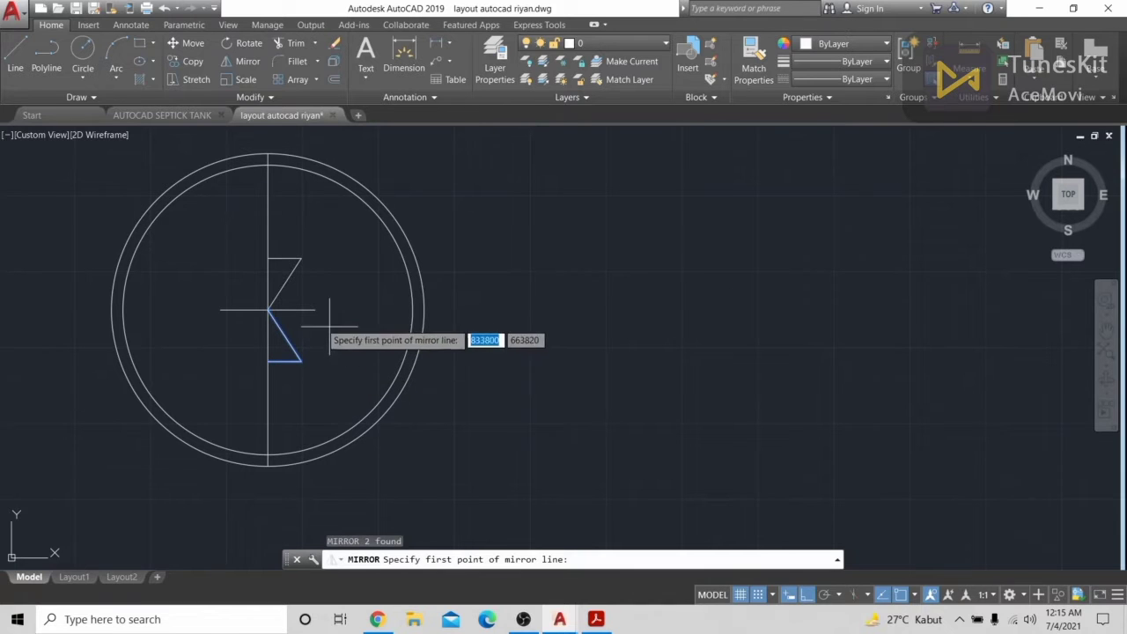
pyautogui.click(267, 308)
pyautogui.click(270, 211)
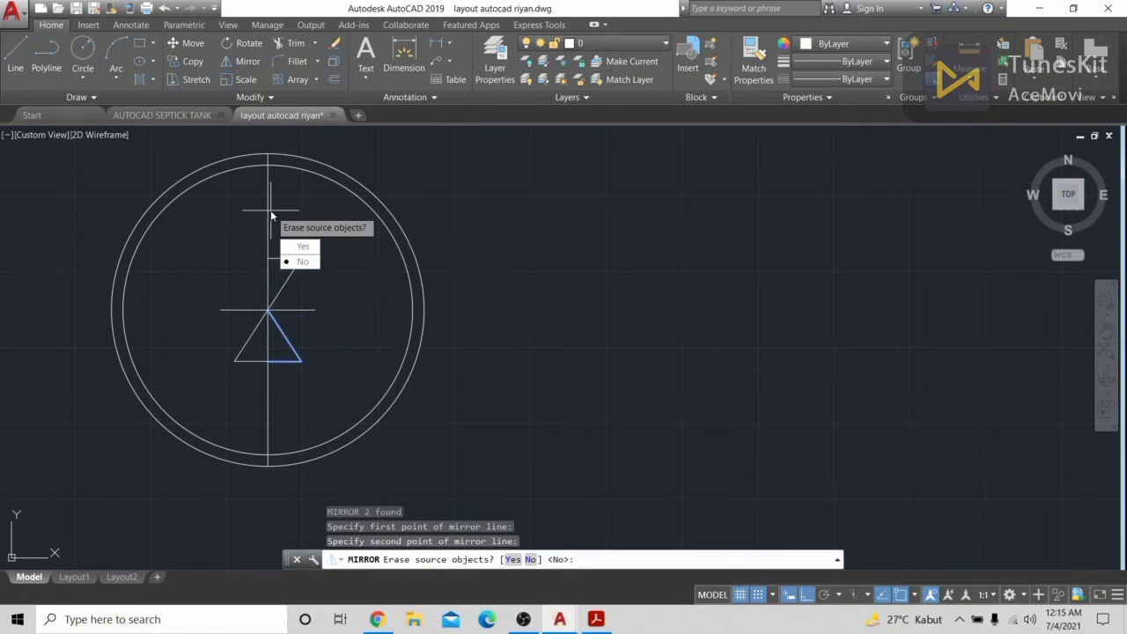
pyautogui.write('Y')
pyautogui.press('Return')
pyautogui.scroll(-8, 493, 299)
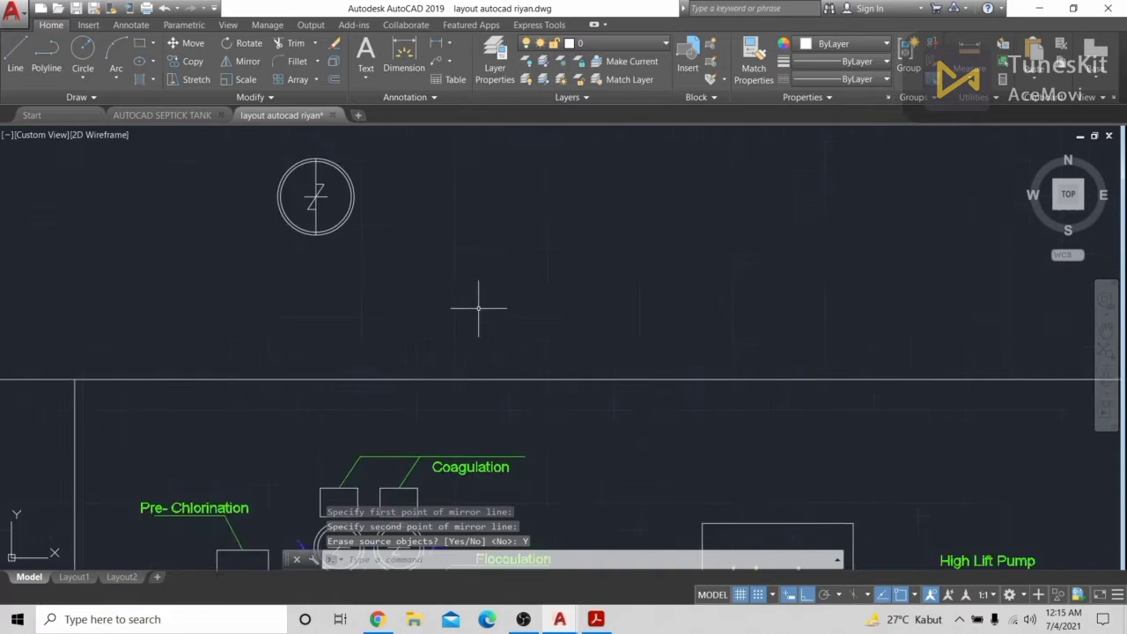
# Delete the entire double-circle tank sketch above the site boundary
pyautogui.scroll(6, 528, 255)
pyautogui.scroll(-4, 496, 299)
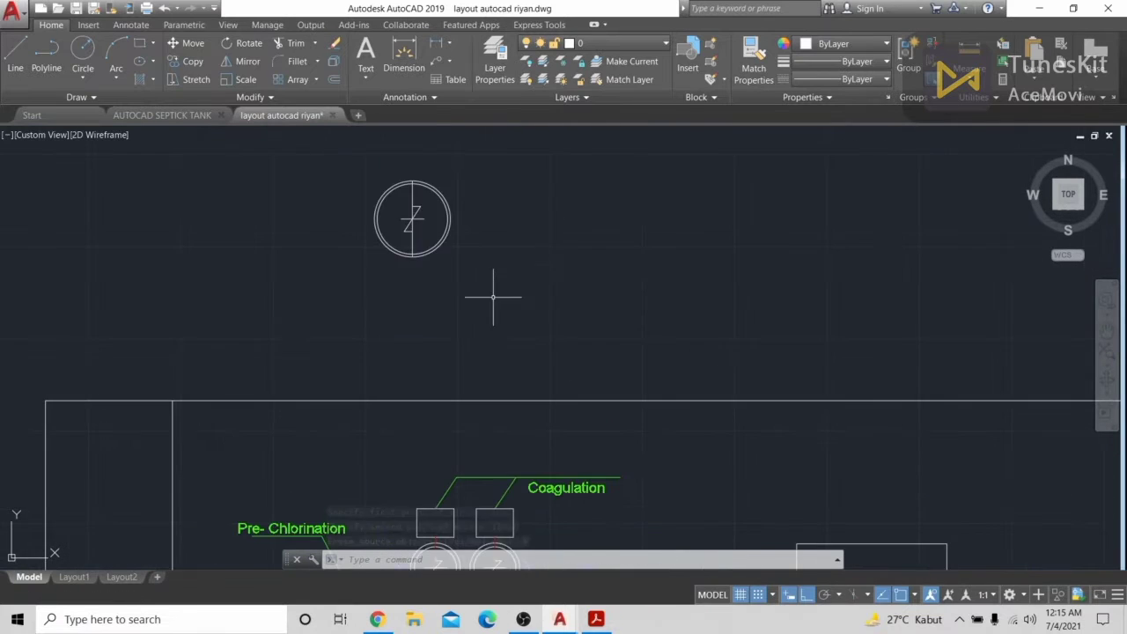
pyautogui.click(496, 300)
pyautogui.click(354, 163)
pyautogui.press('Delete')
# Examine the square Flocculation cells, the round clarification tanks and their surroundings in the existing plant layout
pyautogui.scroll(5, 333, 303)
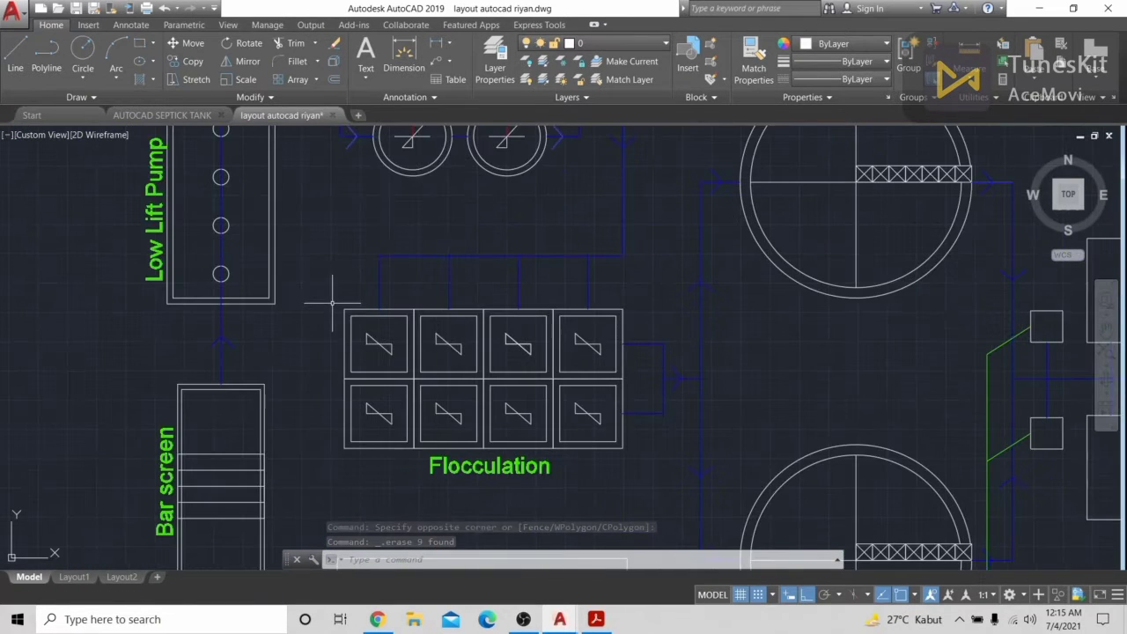
pyautogui.scroll(-3, 589, 387)
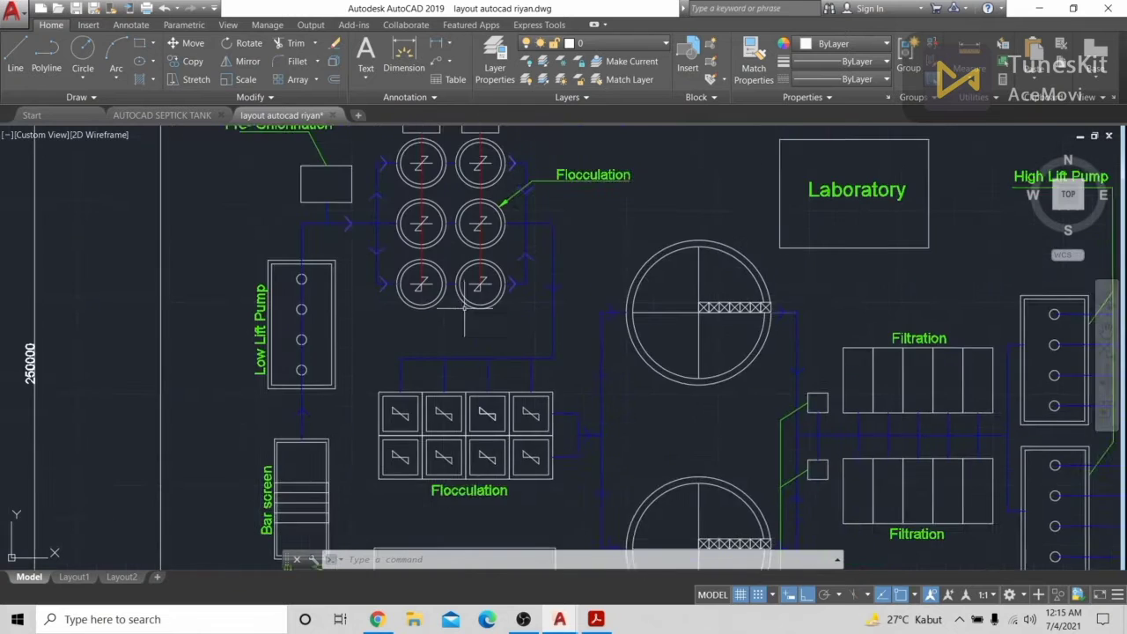
pyautogui.scroll(1, 595, 329)
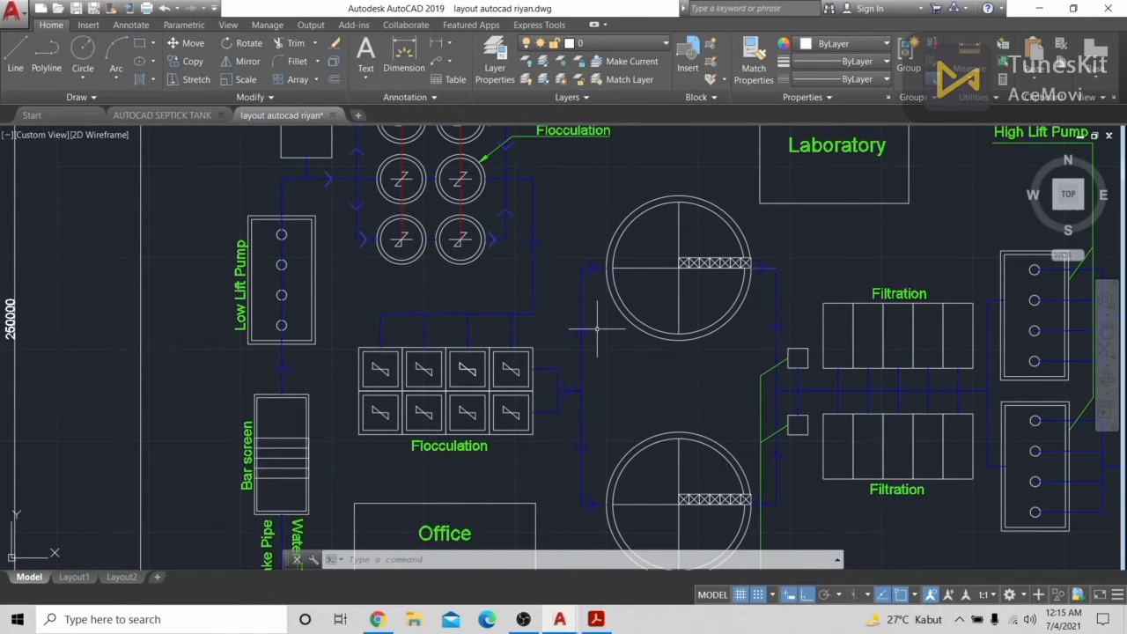
pyautogui.moveTo(597, 329); pyautogui.dragTo(561, 378, button='middle')
pyautogui.scroll(-3, 564, 530)
pyautogui.click(559, 291)
pyautogui.click(671, 398)
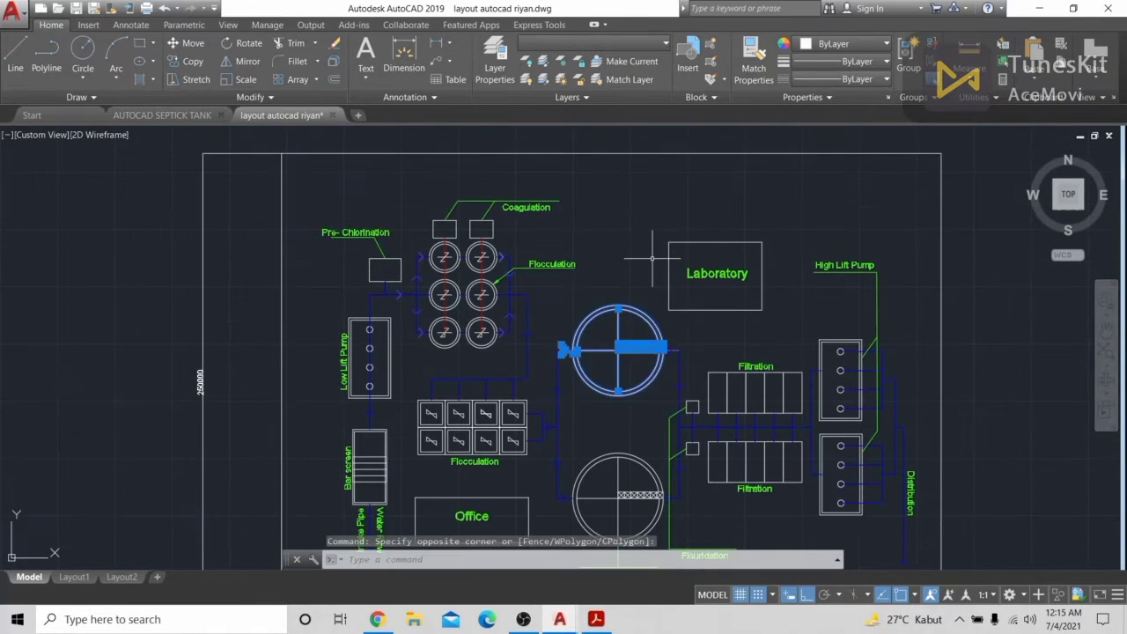
pyautogui.press('Escape')
# Draw a closed 30000 by 30000 square polyline in the empty area above the site boundary
pyautogui.moveTo(611, 244)
pyautogui.mouseDown(button='middle')
pyautogui.moveTo(648, 448)
pyautogui.moveTo(661, 464)
pyautogui.mouseUp(button='middle')
pyautogui.click(47, 55)
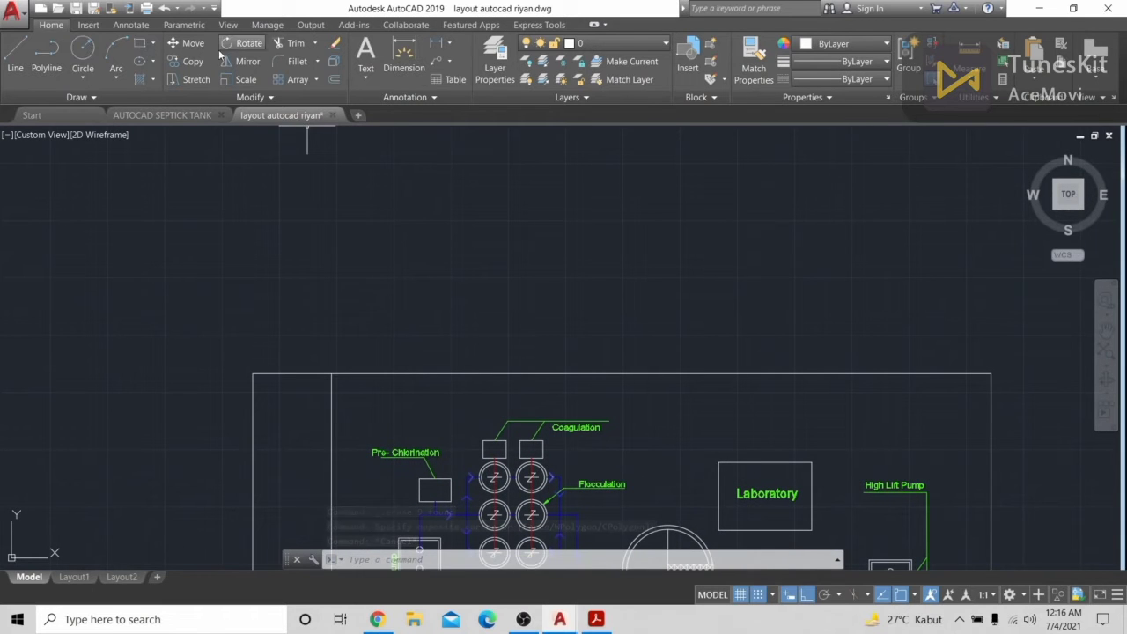
pyautogui.click(446, 200)
pyautogui.write('30000')
pyautogui.press('Return')
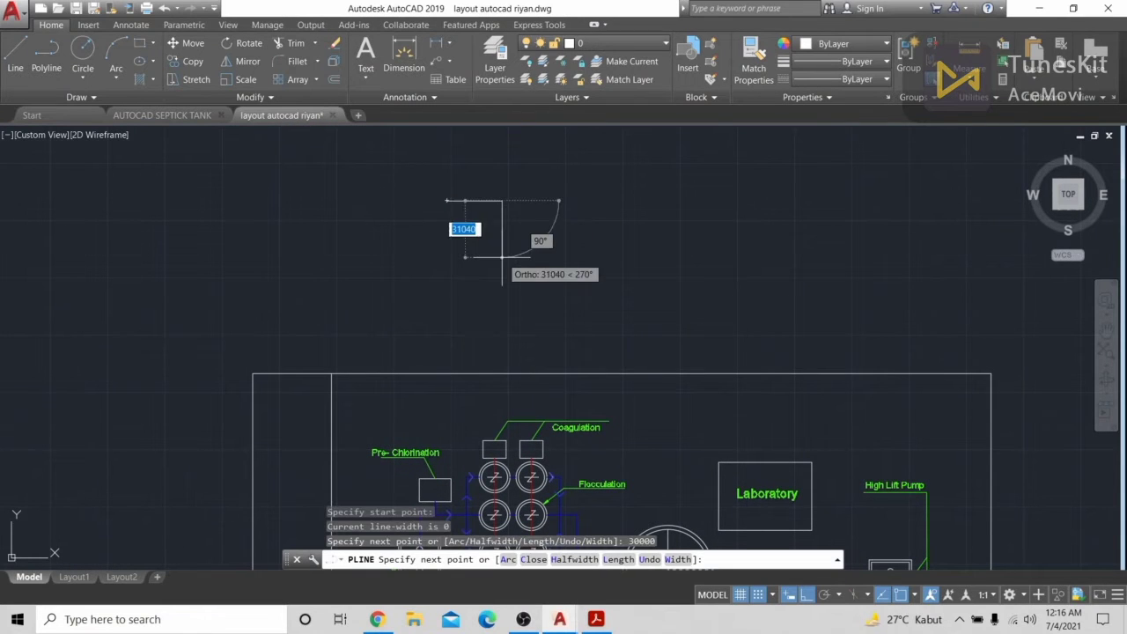
pyautogui.press('Return')
pyautogui.click(448, 219)
pyautogui.click(447, 201)
pyautogui.press('Return')
pyautogui.scroll(2, 596, 260)
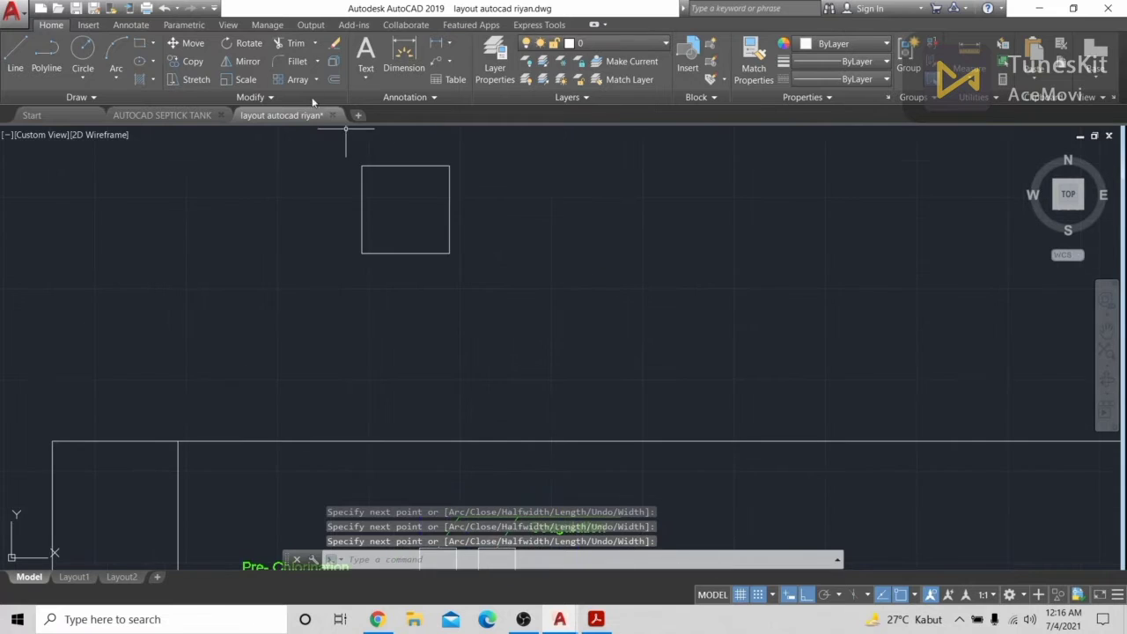
# Offset the square outward by a short distance picked on screen to form a double-walled cell
pyautogui.click(334, 80)
pyautogui.scroll(2, 438, 282)
pyautogui.scroll(4, 463, 244)
pyautogui.click(450, 220)
pyautogui.click(436, 219)
pyautogui.click(449, 204)
pyautogui.click(486, 209)
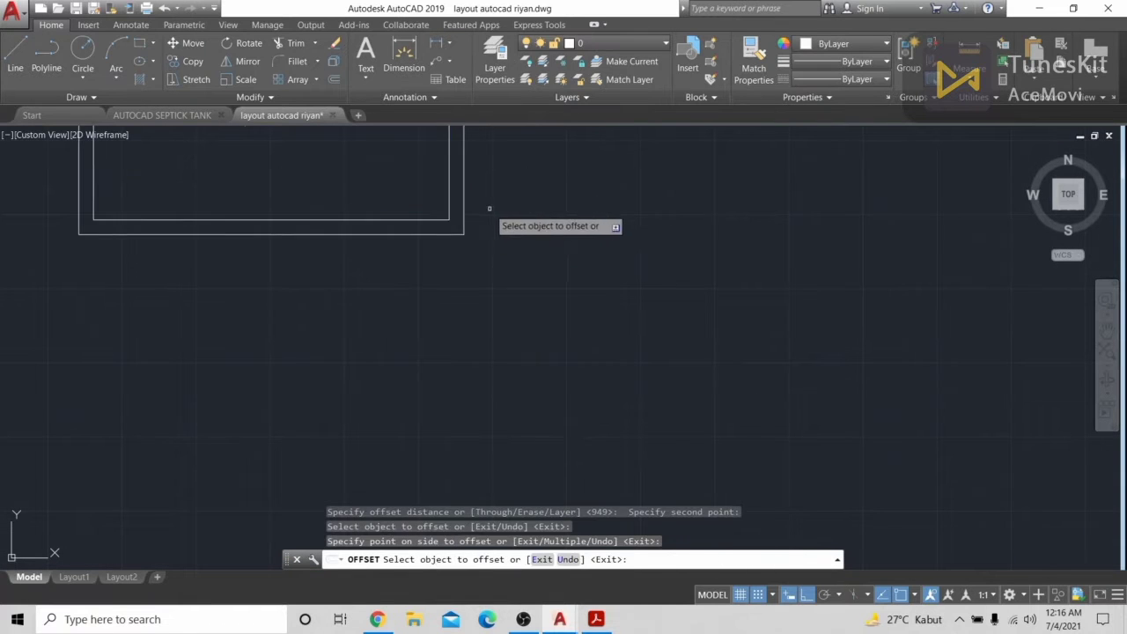
pyautogui.scroll(-2, 499, 211)
pyautogui.moveTo(579, 142); pyautogui.dragTo(582, 323, button='middle')
pyautogui.press('Escape')
pyautogui.click(529, 429)
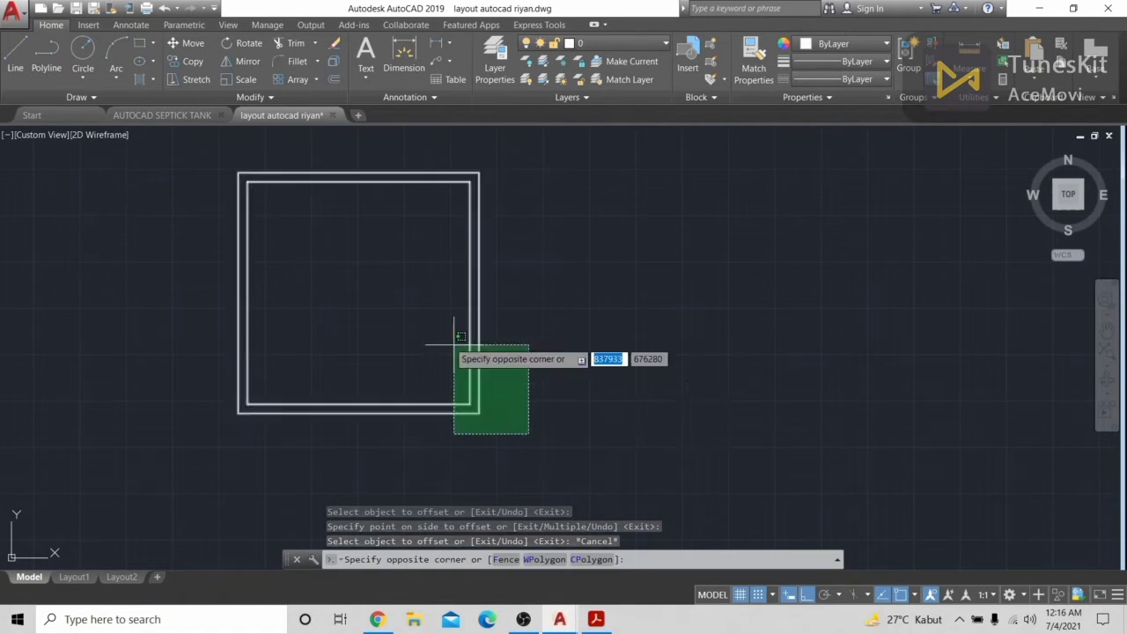
pyautogui.click(455, 344)
pyautogui.press('Escape')
# Mirror the double square about its outer right edge, keeping the original, and explode the outer square of the mirrored cell
pyautogui.scroll(-6, 732, 212)
pyautogui.scroll(2, 783, 291)
pyautogui.scroll(2, 644, 163)
pyautogui.click(662, 319)
pyautogui.click(522, 221)
pyautogui.write('mi')
pyautogui.press('Return')
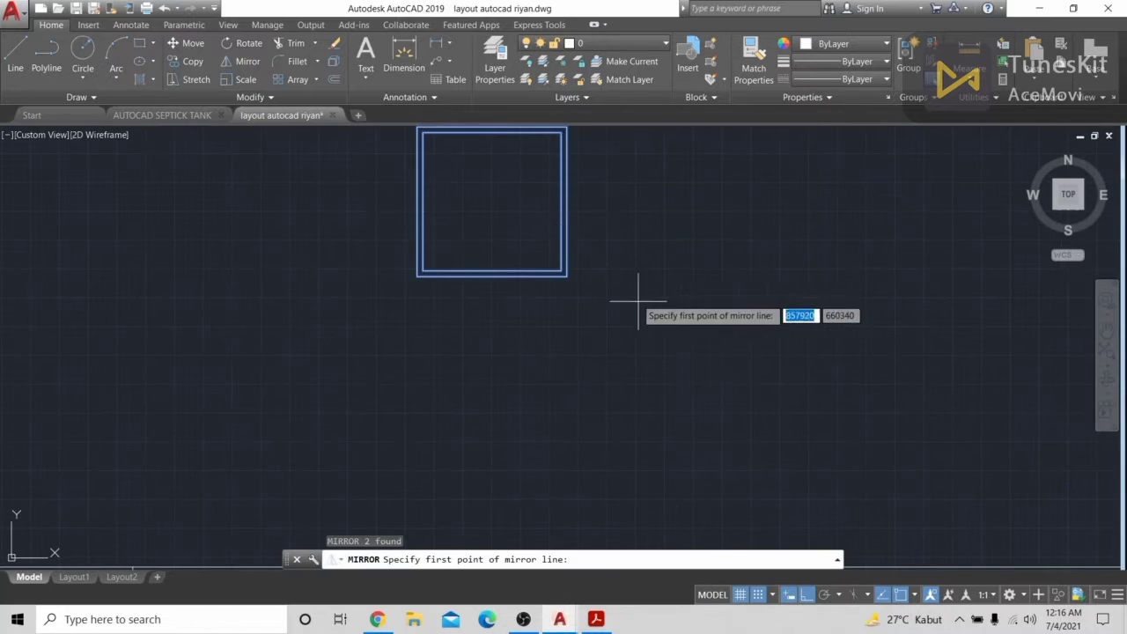
pyautogui.click(567, 276)
pyautogui.click(575, 379)
pyautogui.press('Return')
pyautogui.scroll(2, 526, 225)
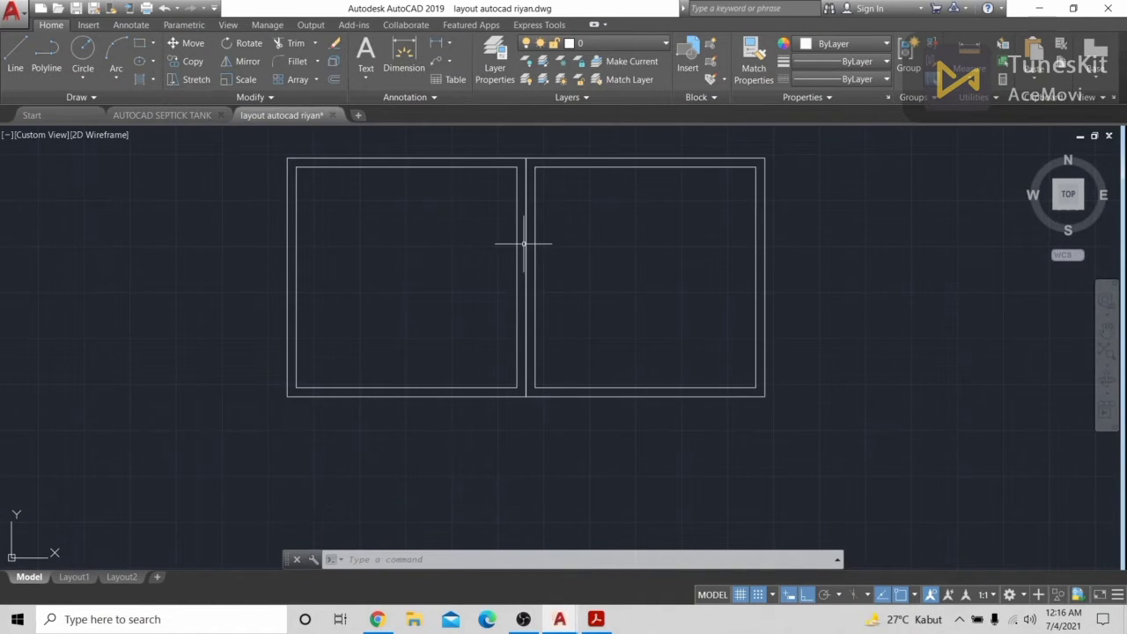
pyautogui.click(334, 65)
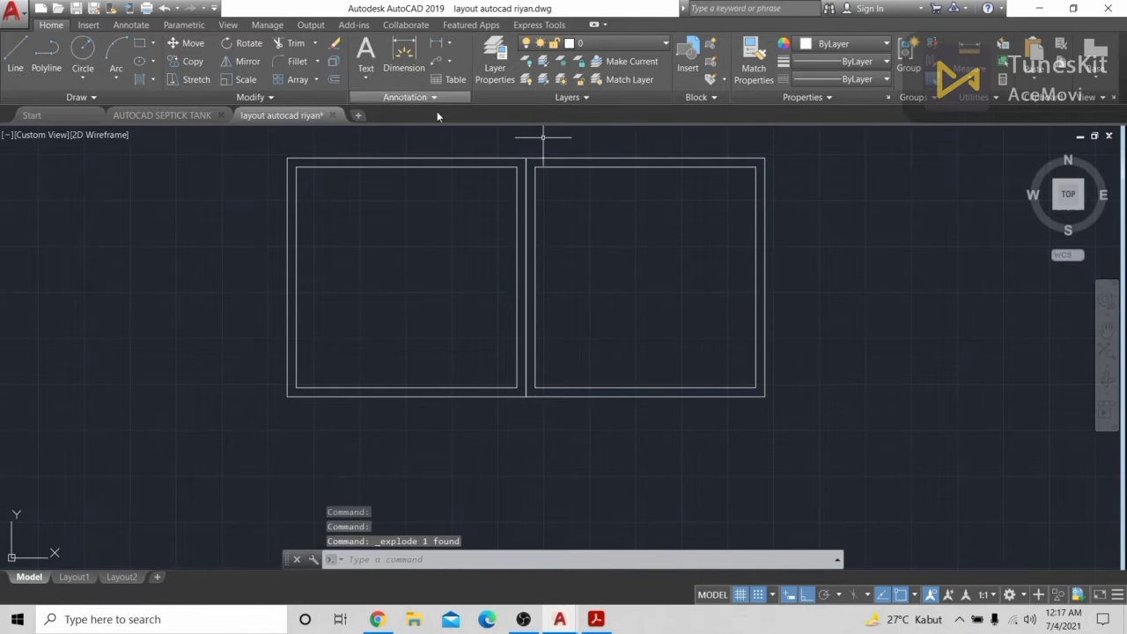
# Copy the right-hand double square twice to complete a row of four cells, and place another copy left of the row
pyautogui.scroll(-6, 644, 306)
pyautogui.moveTo(712, 391)
pyautogui.mouseDown(button='middle')
pyautogui.moveTo(686, 287)
pyautogui.moveTo(729, 128)
pyautogui.moveTo(708, 373)
pyautogui.mouseUp(button='middle')
pyautogui.scroll(4, 689, 307)
pyautogui.click(682, 317)
pyautogui.click(614, 158)
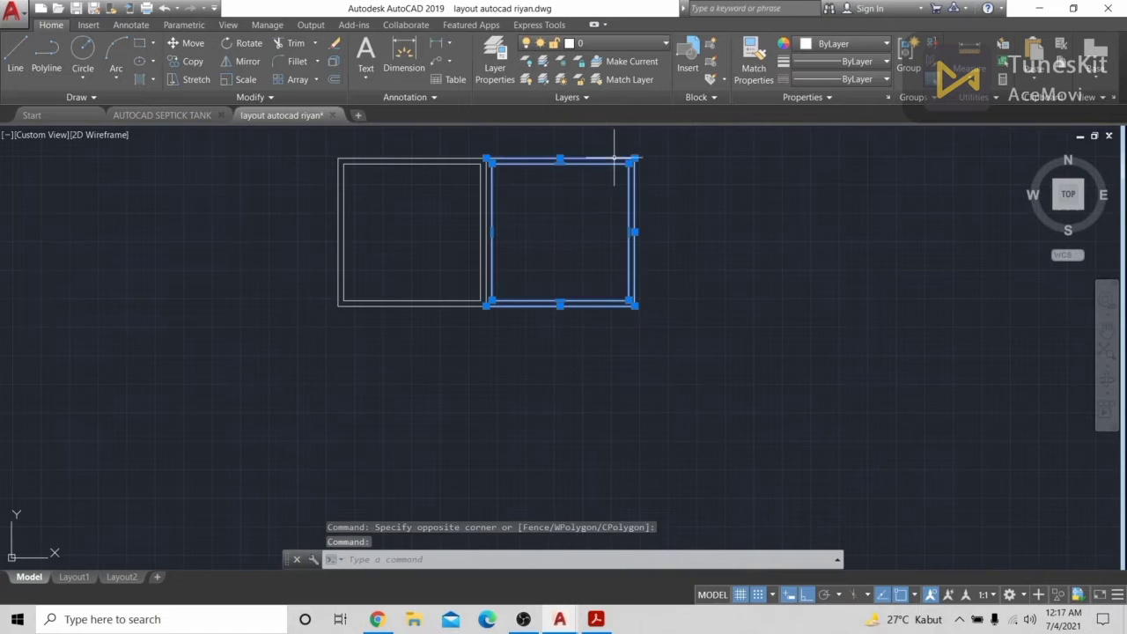
pyautogui.write('co')
pyautogui.press('Return')
pyautogui.click(486, 305)
pyautogui.click(634, 304)
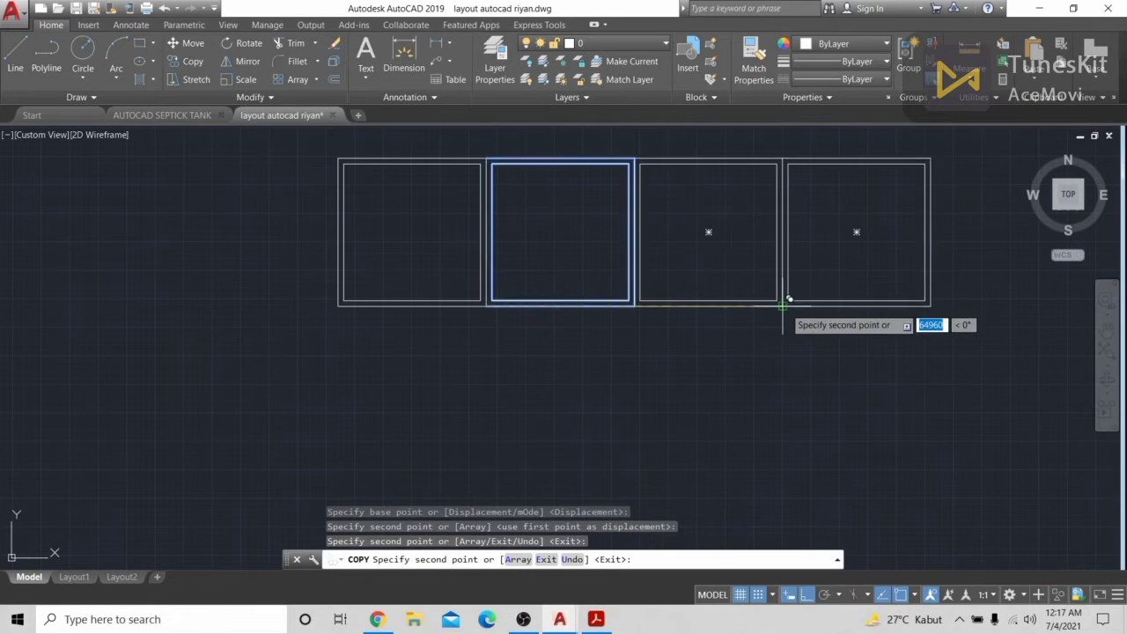
pyautogui.click(781, 305)
pyautogui.click(70, 423)
pyautogui.press('Escape')
# Rotate the detached double square a quarter turn clockwise about its lower-right corner so its open side faces up
pyautogui.moveTo(167, 317); pyautogui.dragTo(408, 447, button='middle')
pyautogui.click(275, 256)
pyautogui.click(513, 464)
pyautogui.write('ro')
pyautogui.press('Return')
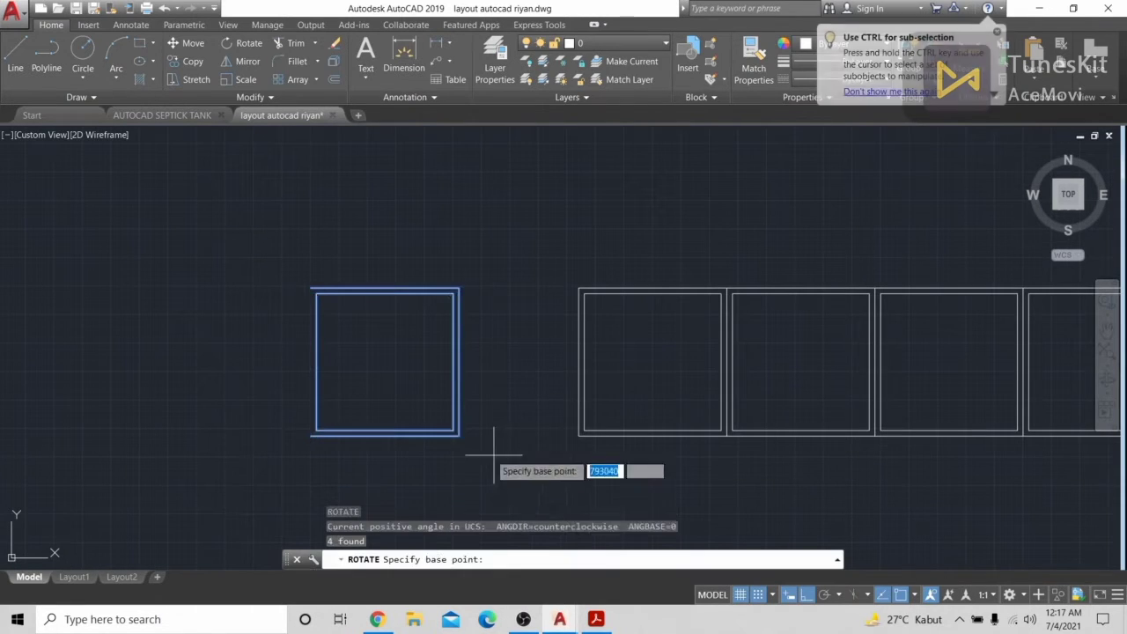
pyautogui.click(459, 435)
pyautogui.click(444, 469)
# Move the rotated cell by its upper-right corner to the lower-right outer corner of the row's first cell
pyautogui.click(414, 246)
pyautogui.click(617, 478)
pyautogui.write('m')
pyautogui.press('Return')
pyautogui.scroll(5, 611, 290)
pyautogui.click(608, 288)
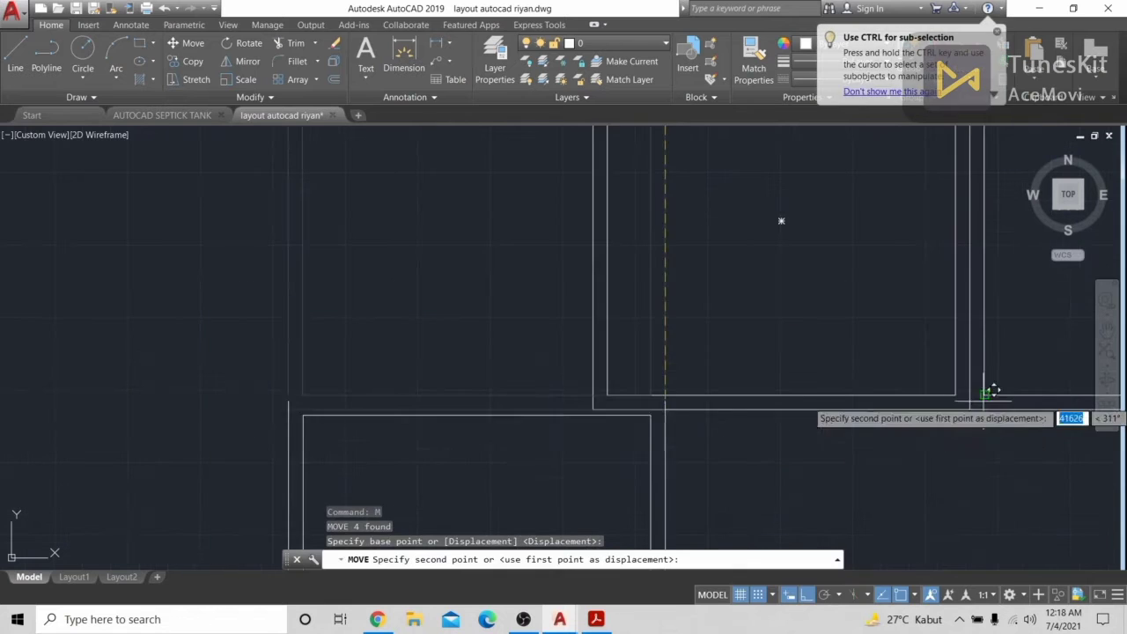
pyautogui.click(972, 408)
# Copy the lower cell three times to the right to complete a second row of four cells
pyautogui.click(525, 289)
pyautogui.moveTo(757, 396); pyautogui.dragTo(773, 452, button='middle')
pyautogui.scroll(2, 658, 301)
pyautogui.write('co')
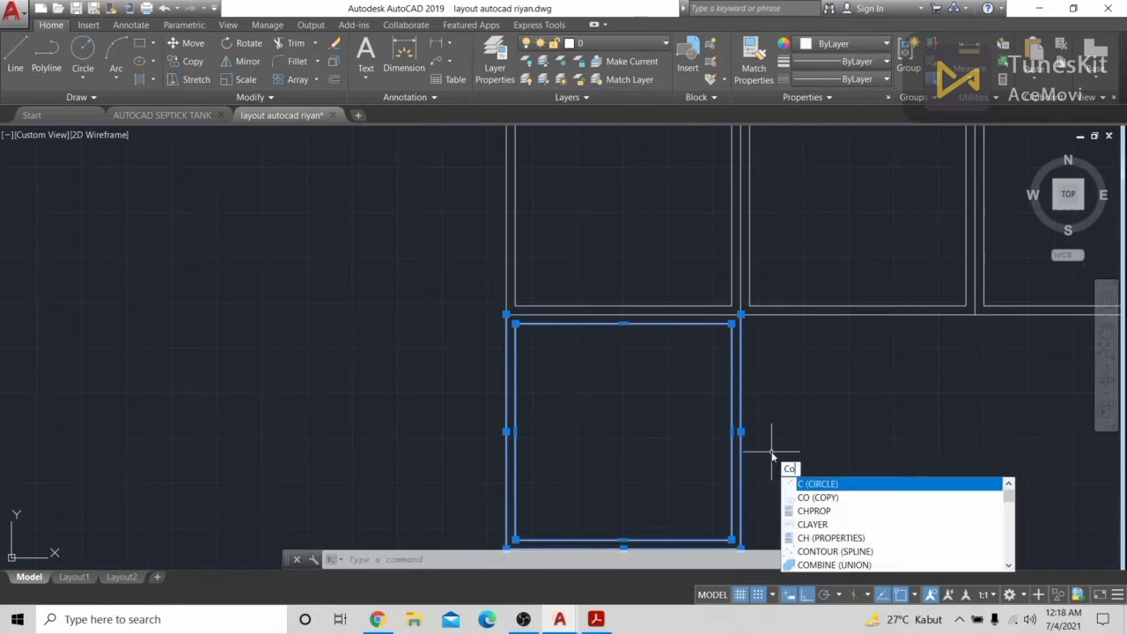
pyautogui.press('Return')
pyautogui.click(740, 313)
pyautogui.click(974, 315)
pyautogui.click(833, 277)
pyautogui.click(907, 300)
pyautogui.press('Escape')
# Examine the mixer symbol inside the square Flocculation cells of the existing layout
pyautogui.scroll(-5, 422, 384)
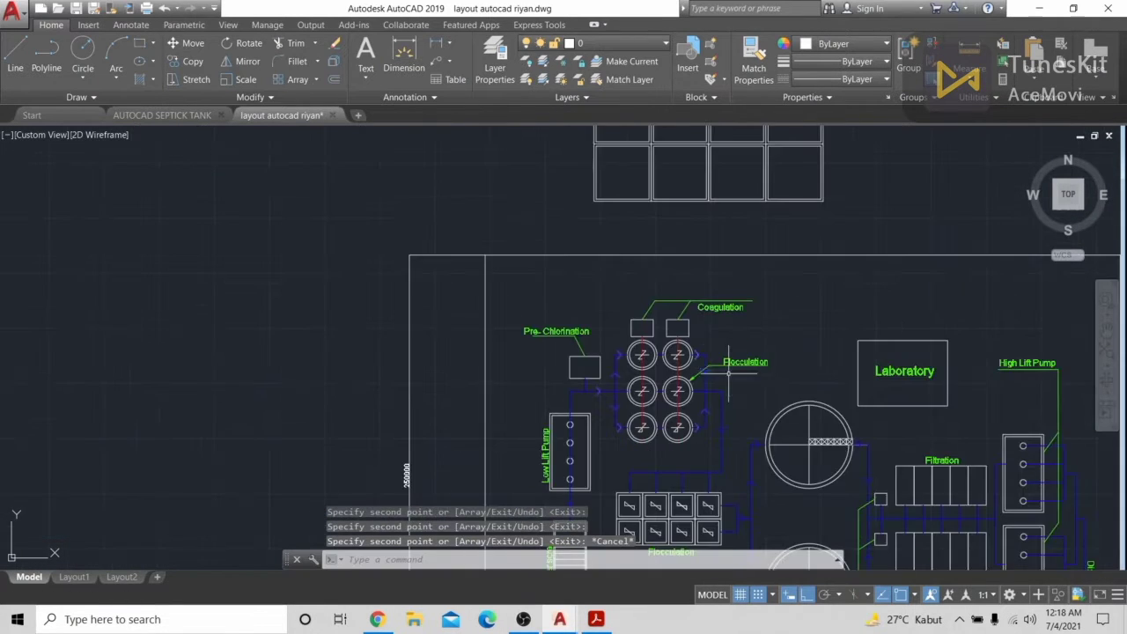
pyautogui.scroll(4, 642, 244)
pyautogui.scroll(2, 461, 332)
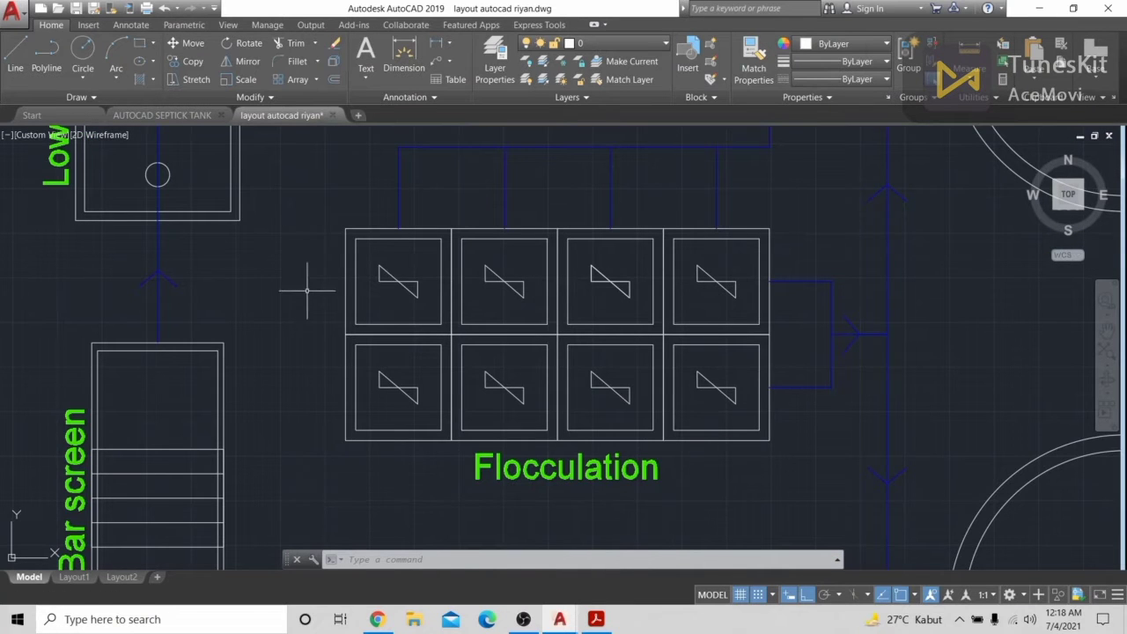
pyautogui.click(434, 308)
pyautogui.scroll(4, 404, 284)
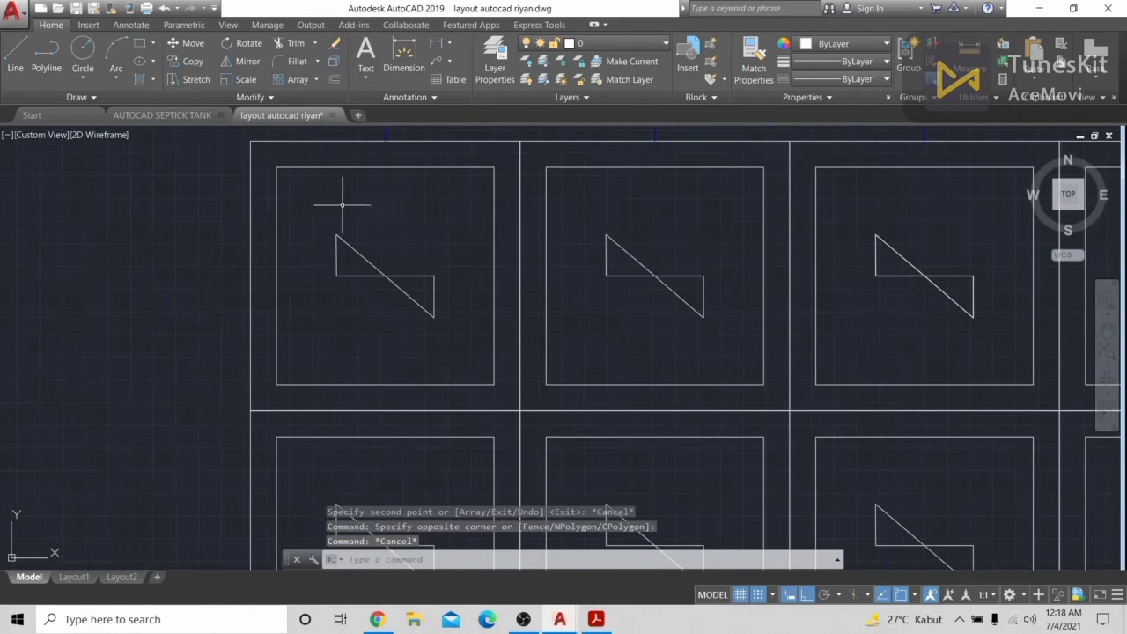
pyautogui.click(308, 229)
pyautogui.click(432, 319)
pyautogui.scroll(-6, 607, 194)
pyautogui.scroll(-5, 607, 229)
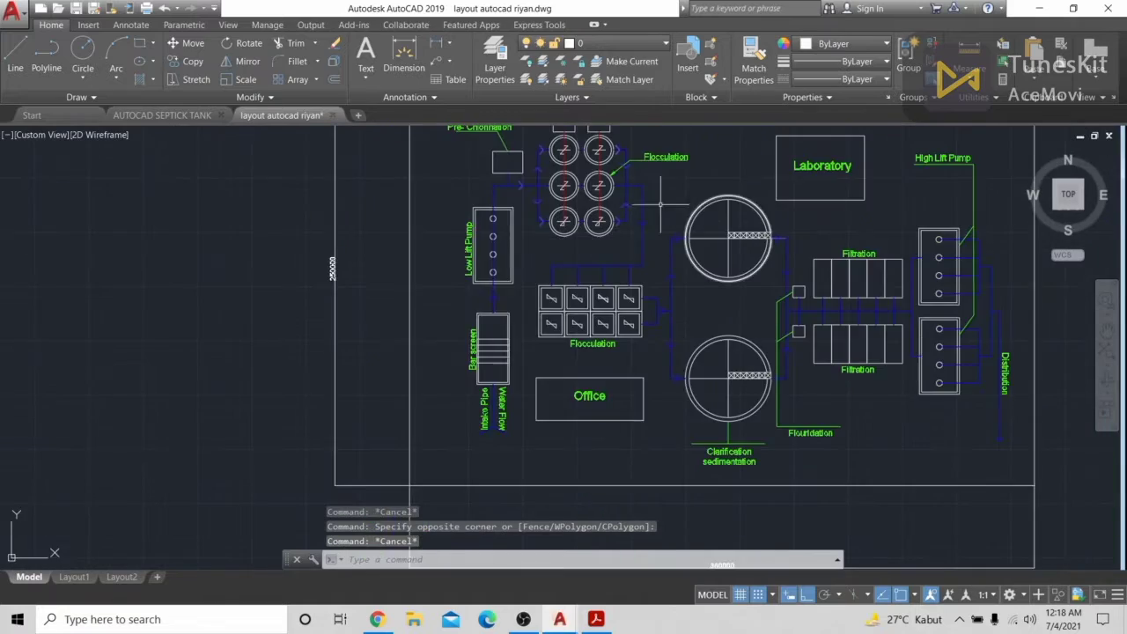
pyautogui.scroll(5, 599, 264)
pyautogui.scroll(-3, 571, 300)
pyautogui.scroll(-4, 515, 436)
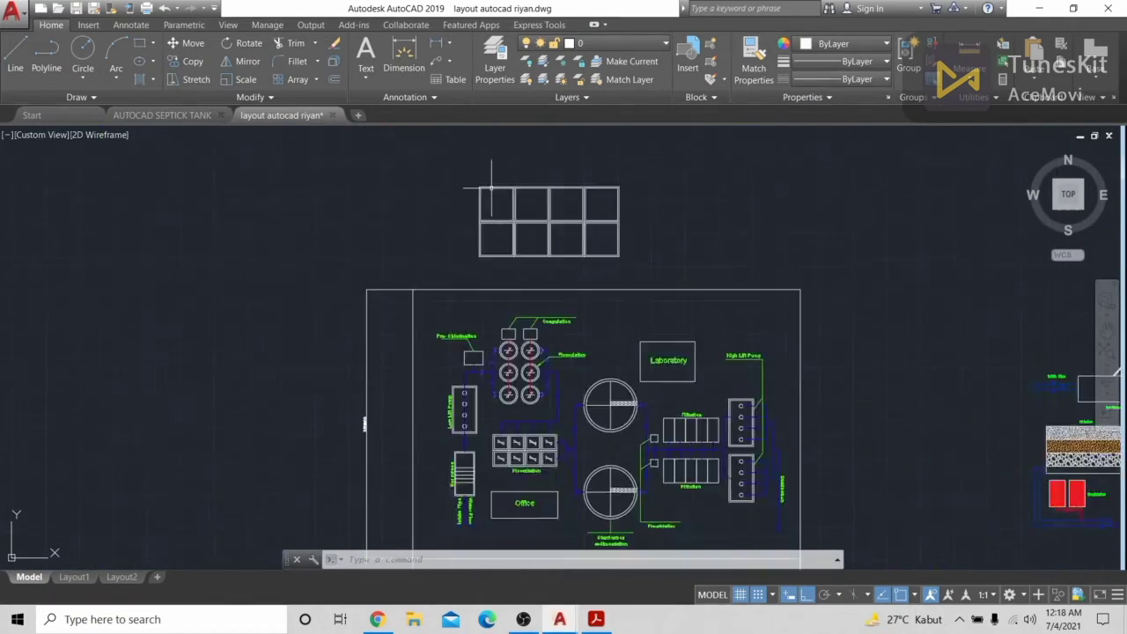
# Draw a horizontal line about 8200 long leftward from the centre of the new grid's upper-left cell
pyautogui.moveTo(491, 186); pyautogui.dragTo(514, 488, button='middle')
pyautogui.scroll(-2, 515, 489)
pyautogui.moveTo(584, 545)
pyautogui.mouseDown(button='middle')
pyautogui.moveTo(584, 352)
pyautogui.moveTo(564, 297)
pyautogui.moveTo(563, 88)
pyautogui.moveTo(536, 261)
pyautogui.mouseUp(button='middle')
pyautogui.scroll(6, 572, 378)
pyautogui.scroll(-3, 564, 264)
pyautogui.scroll(3, 536, 261)
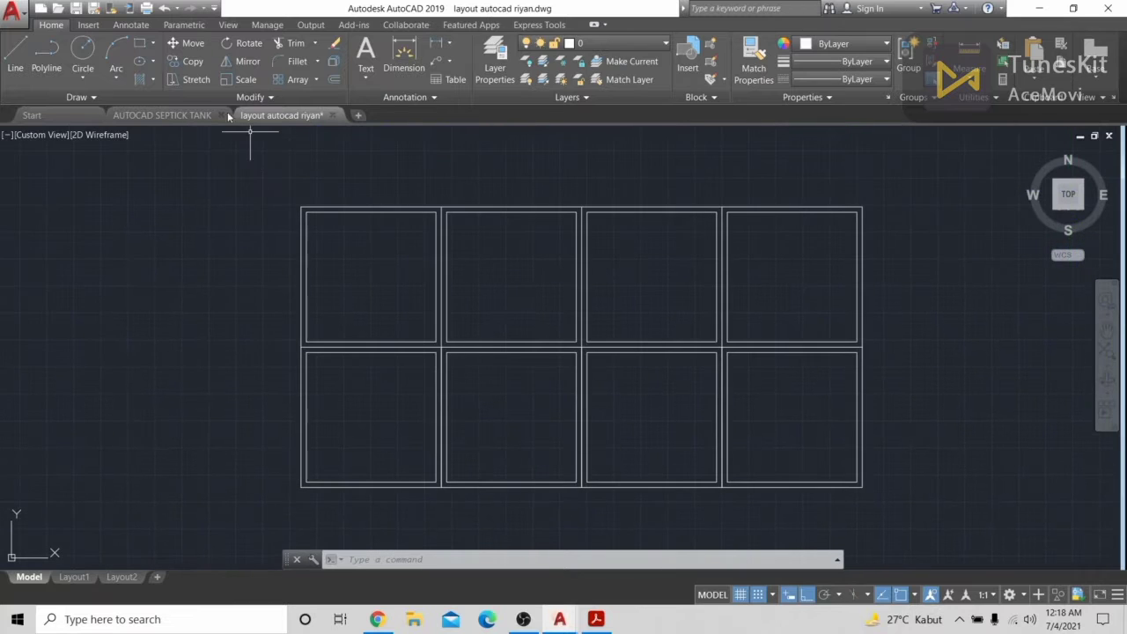
pyautogui.click(15, 57)
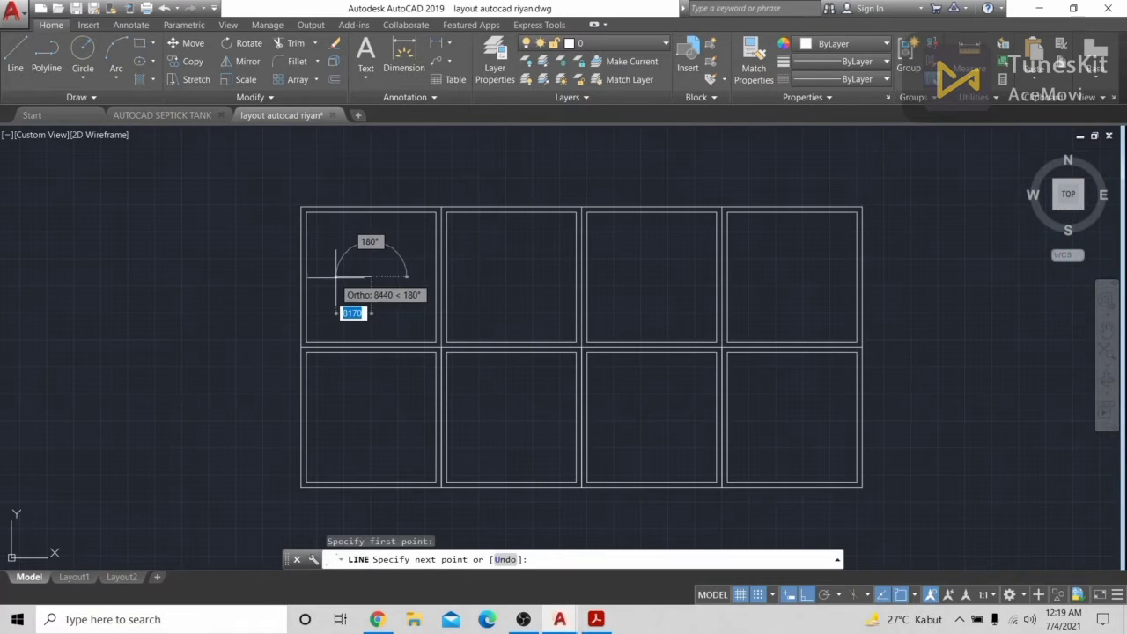
pyautogui.press('Escape')
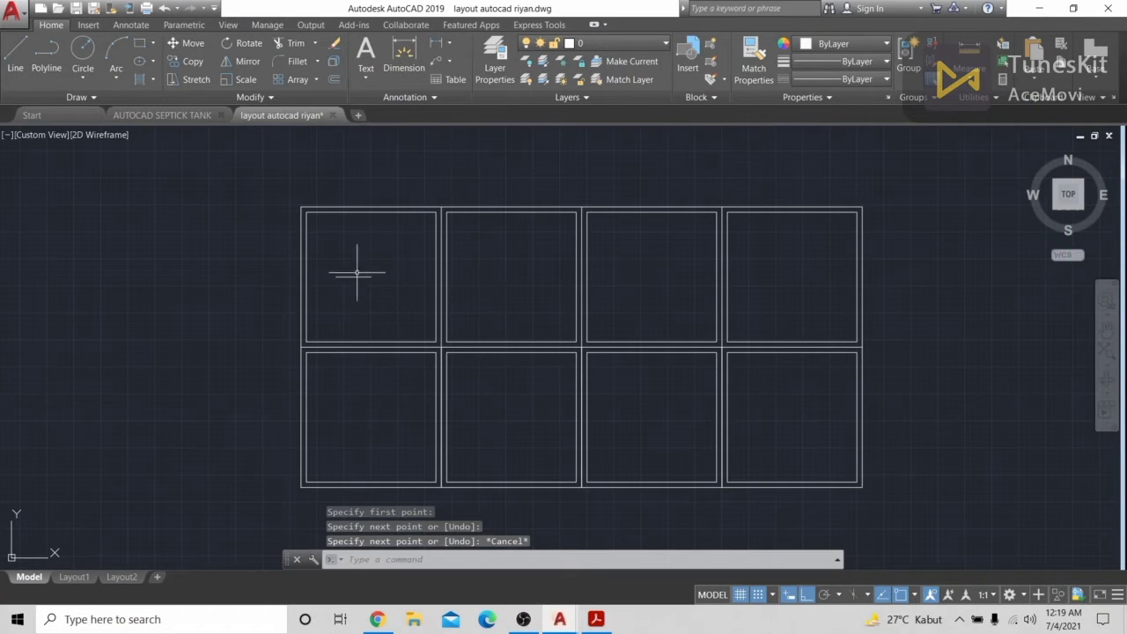
# Mirror the short horizontal line about the vertical axis through its right end, keeping the original
pyautogui.write('mi')
pyautogui.press('Return')
pyautogui.click(371, 278)
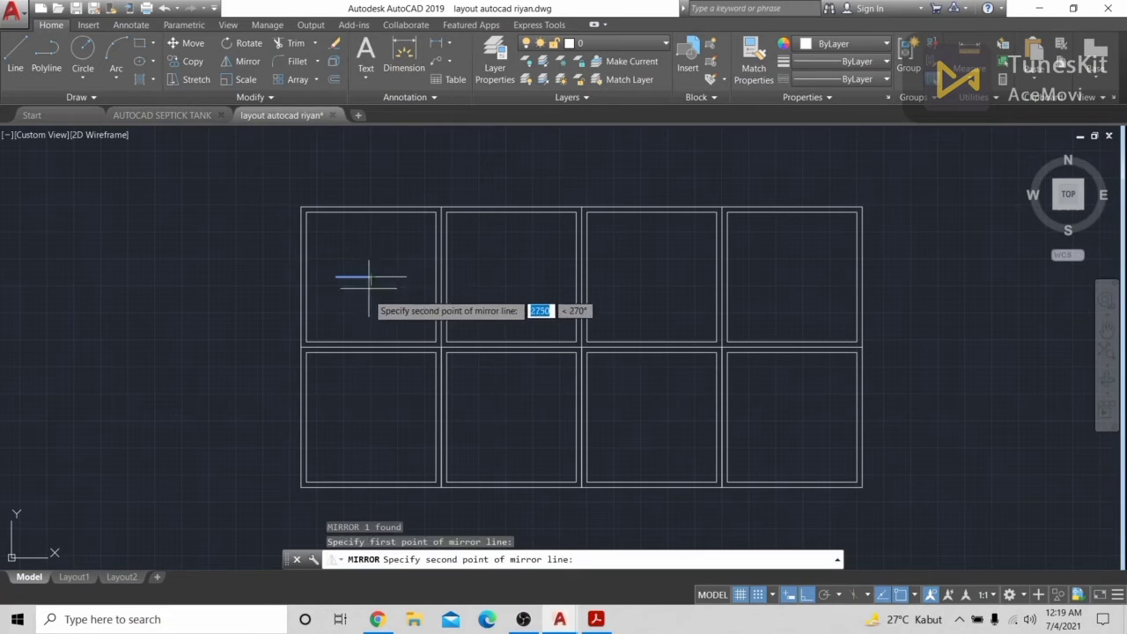
pyautogui.click(371, 307)
pyautogui.press('Return')
pyautogui.scroll(4, 371, 304)
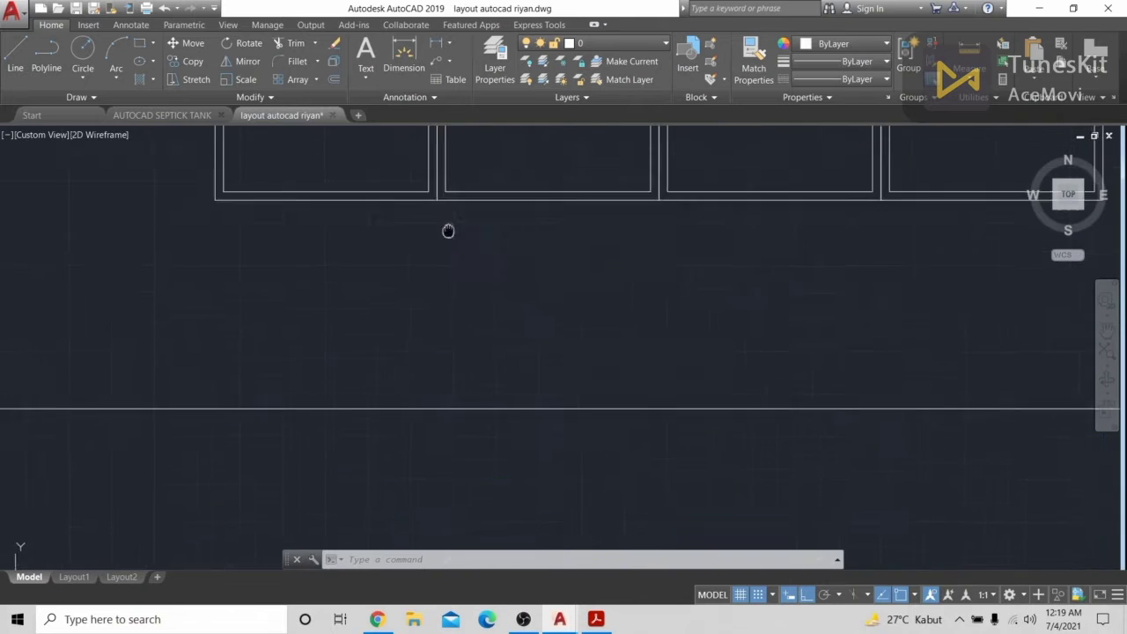
# Draw a short vertical line upward from the horizontal line's left end, and a diagonal from its top to the cell centre
pyautogui.scroll(-3, 411, 344)
pyautogui.click(16, 58)
pyautogui.scroll(2, 300, 222)
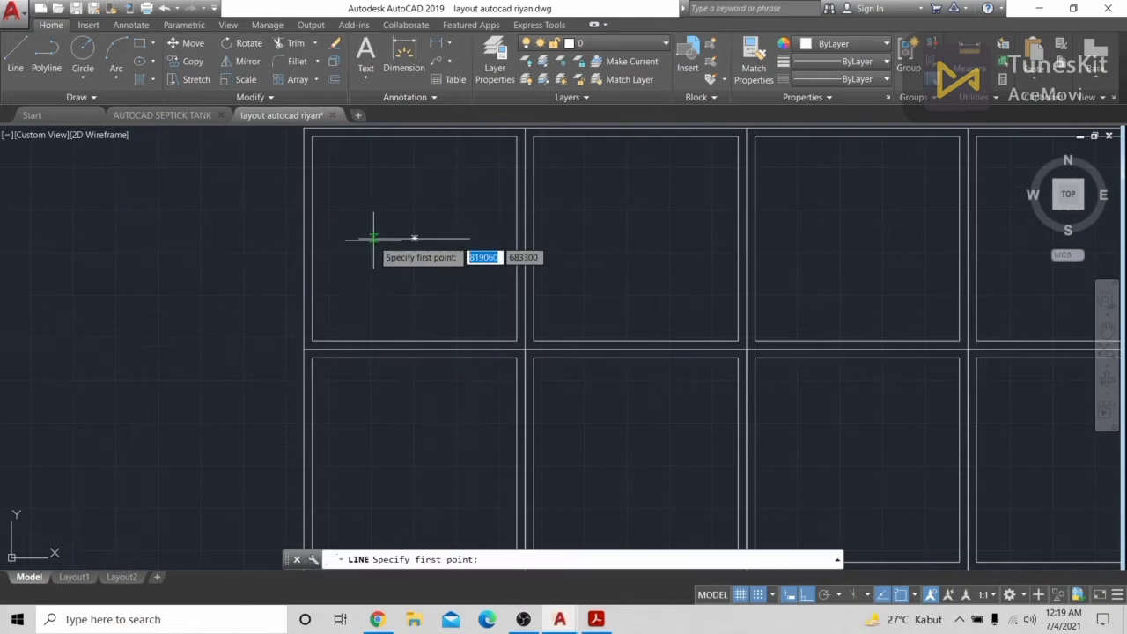
pyautogui.click(359, 238)
pyautogui.click(358, 202)
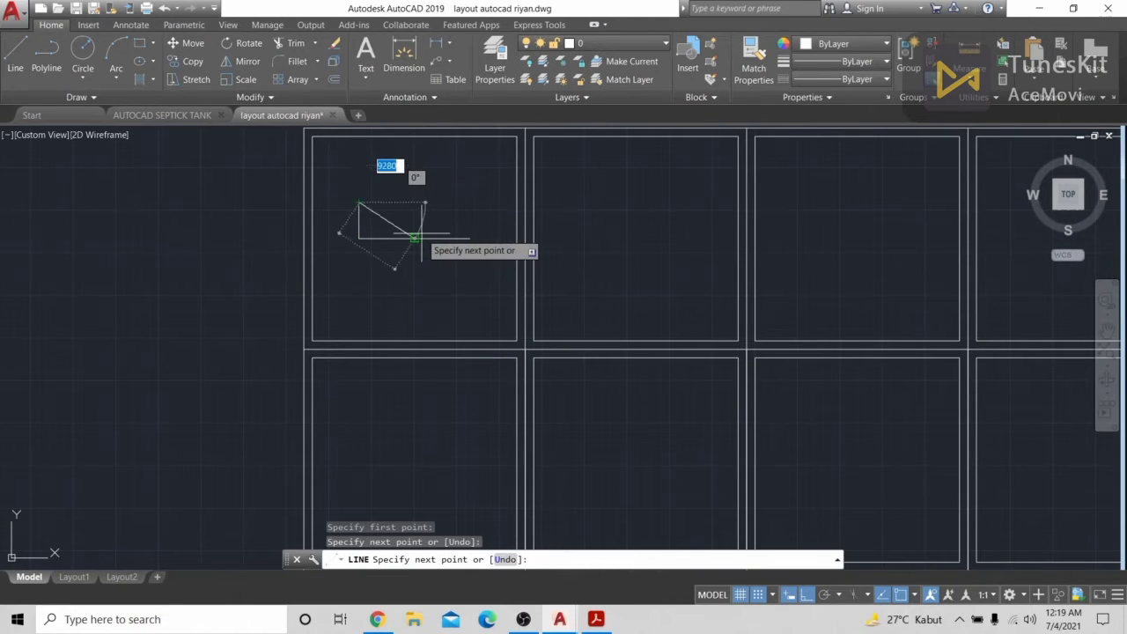
pyautogui.scroll(4, 414, 238)
pyautogui.click(414, 237)
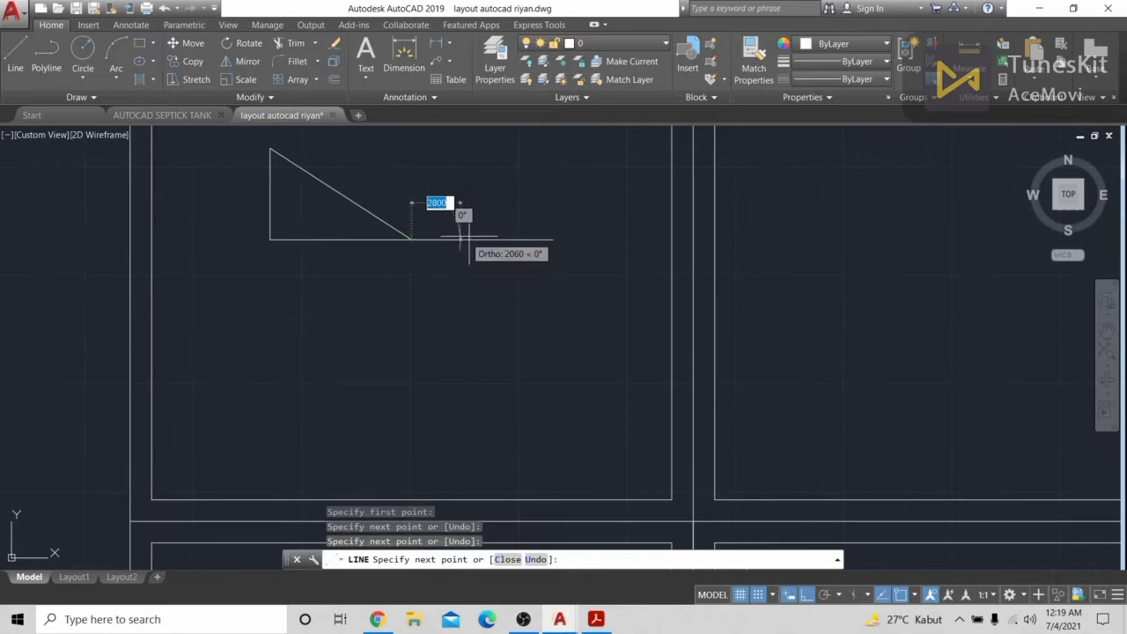
pyautogui.press('Escape')
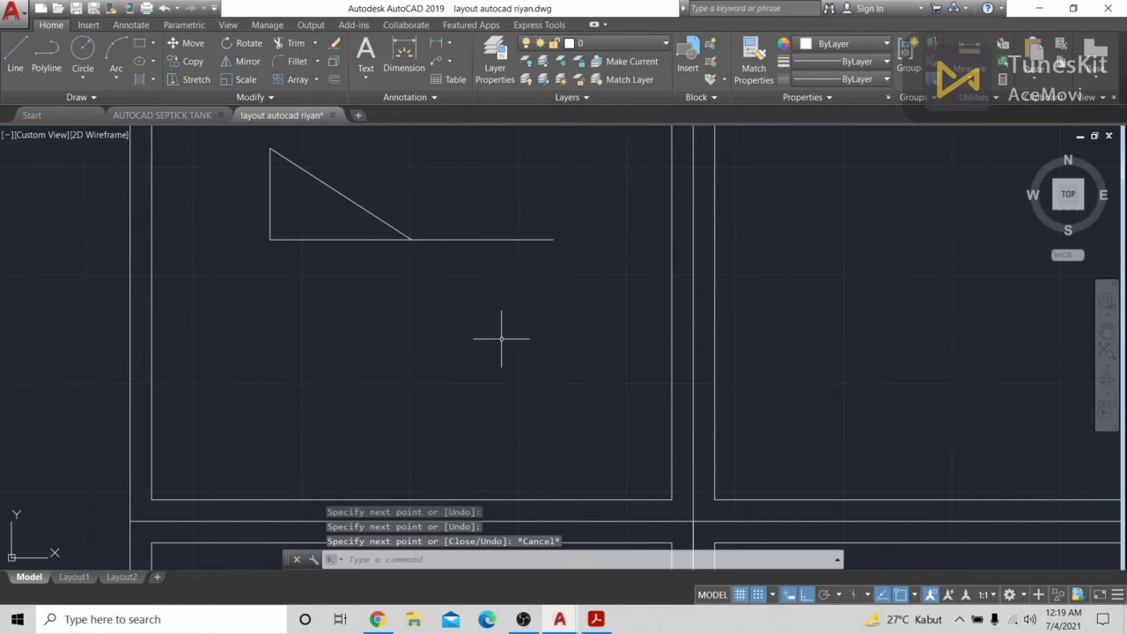
# Mirror the short vertical line and the diagonal about the vertical axis through the cell centre, keeping the originals
pyautogui.click(339, 181)
pyautogui.click(228, 154)
pyautogui.write('mi')
pyautogui.press('Return')
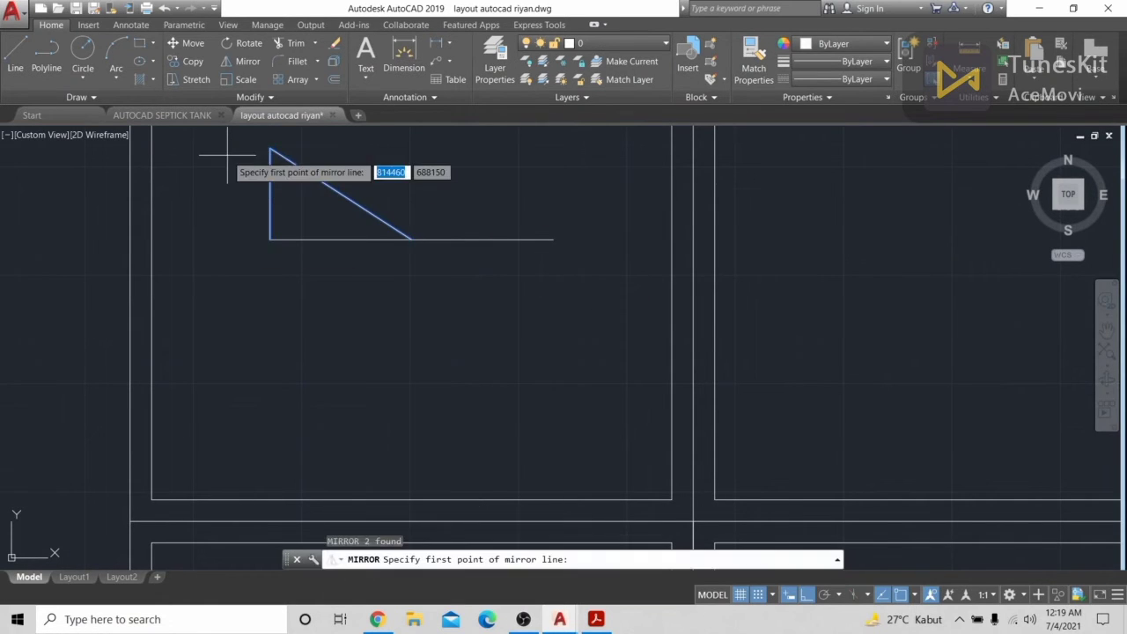
pyautogui.click(412, 239)
pyautogui.click(423, 349)
pyautogui.press('Return')
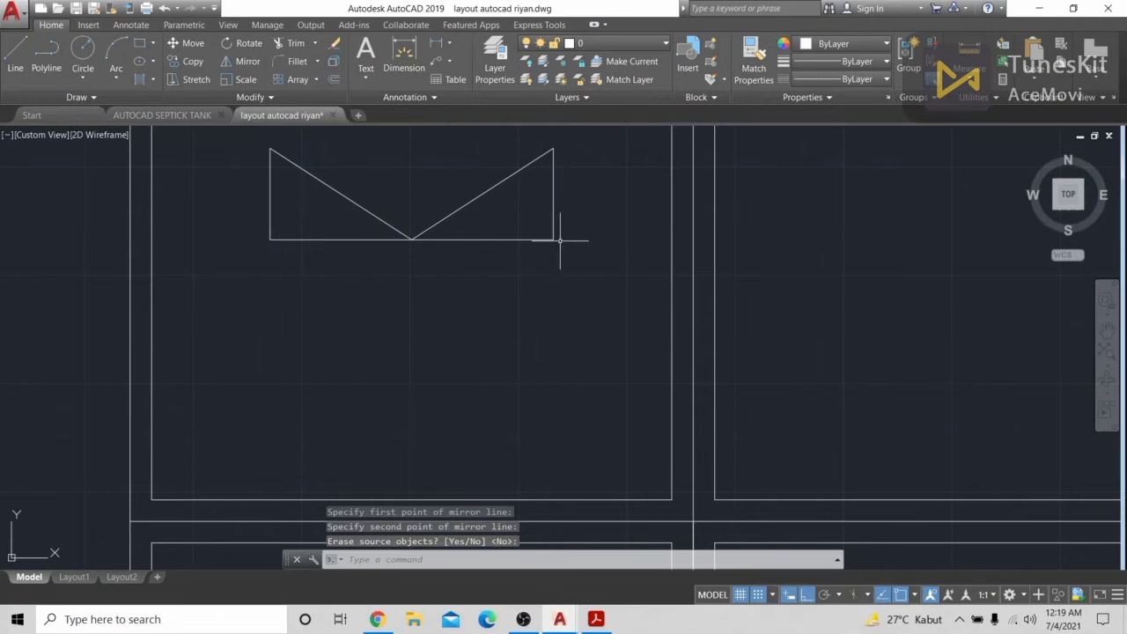
# Mirror the right-hand vertical line and diagonal about the horizontal axis through the cell centre, erasing the source lines
pyautogui.click(560, 241)
pyautogui.click(483, 139)
pyautogui.write('mi')
pyautogui.press('Return')
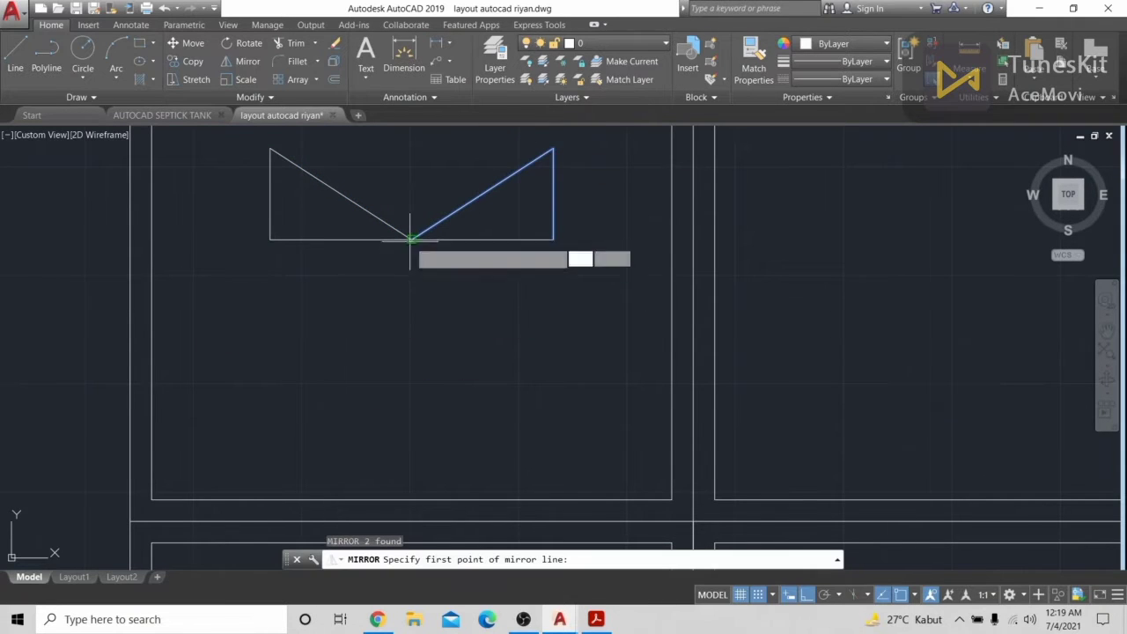
pyautogui.click(412, 238)
pyautogui.click(633, 251)
pyautogui.write('y')
pyautogui.press('Return')
# Copy the finished mixer symbol by its centre point into the centres of the other seven grid cells
pyautogui.scroll(-4, 625, 247)
pyautogui.click(470, 199)
pyautogui.click(627, 294)
pyautogui.write('co')
pyautogui.press('Return')
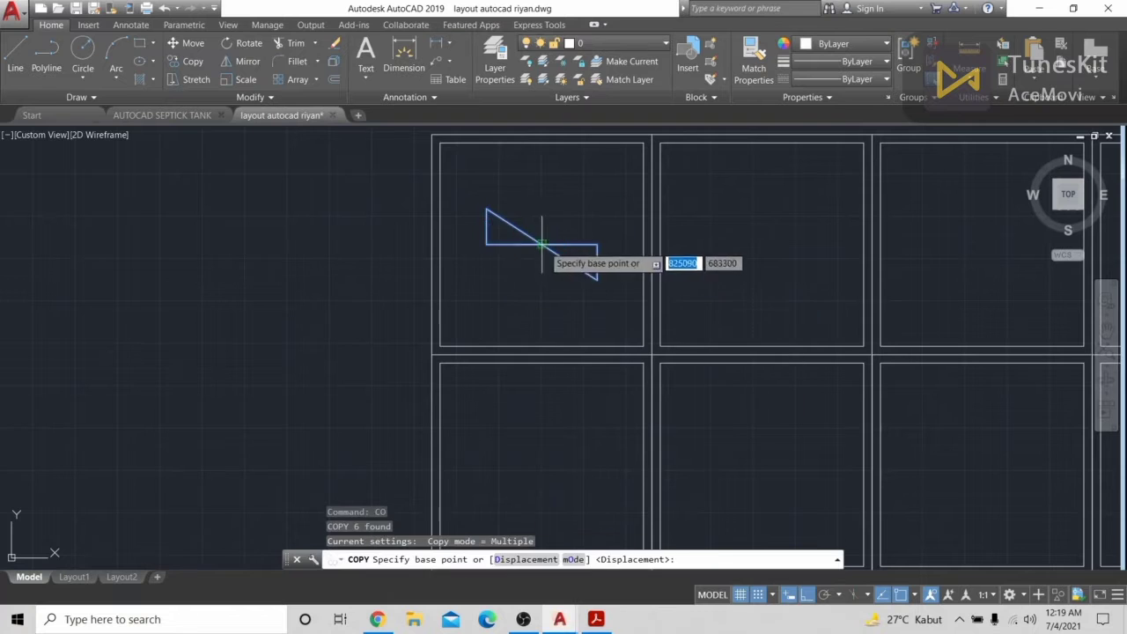
pyautogui.click(541, 244)
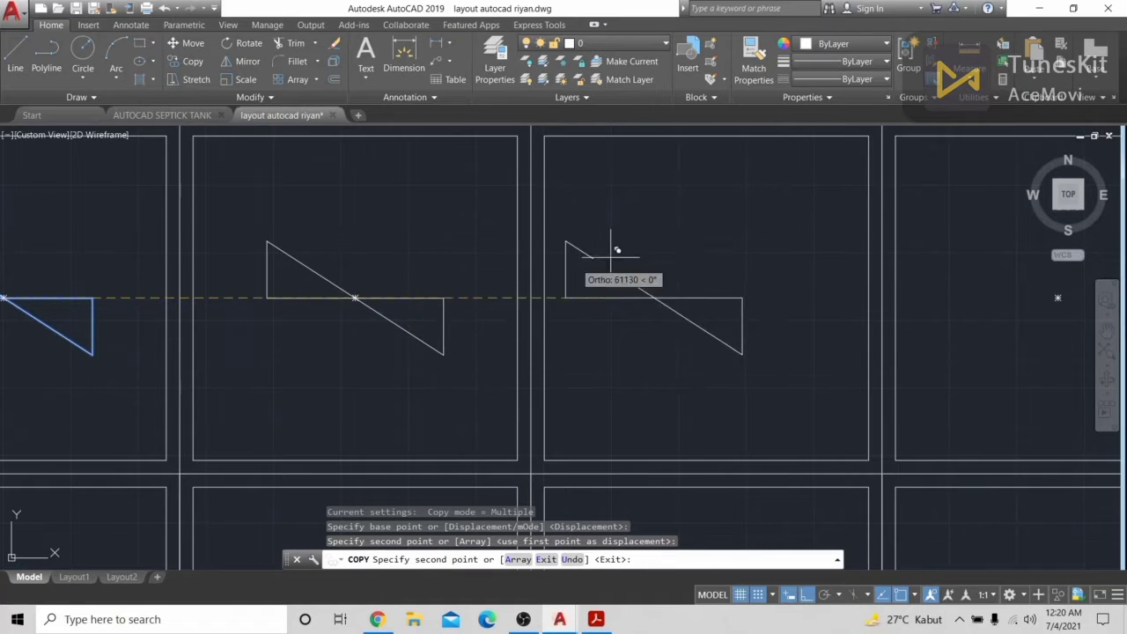
pyautogui.click(707, 298)
pyautogui.moveTo(781, 420); pyautogui.dragTo(537, 153, button='middle')
pyautogui.click(814, 382)
pyautogui.scroll(-3, 832, 270)
pyautogui.click(827, 212)
pyautogui.scroll(2, 759, 280)
pyautogui.click(715, 324)
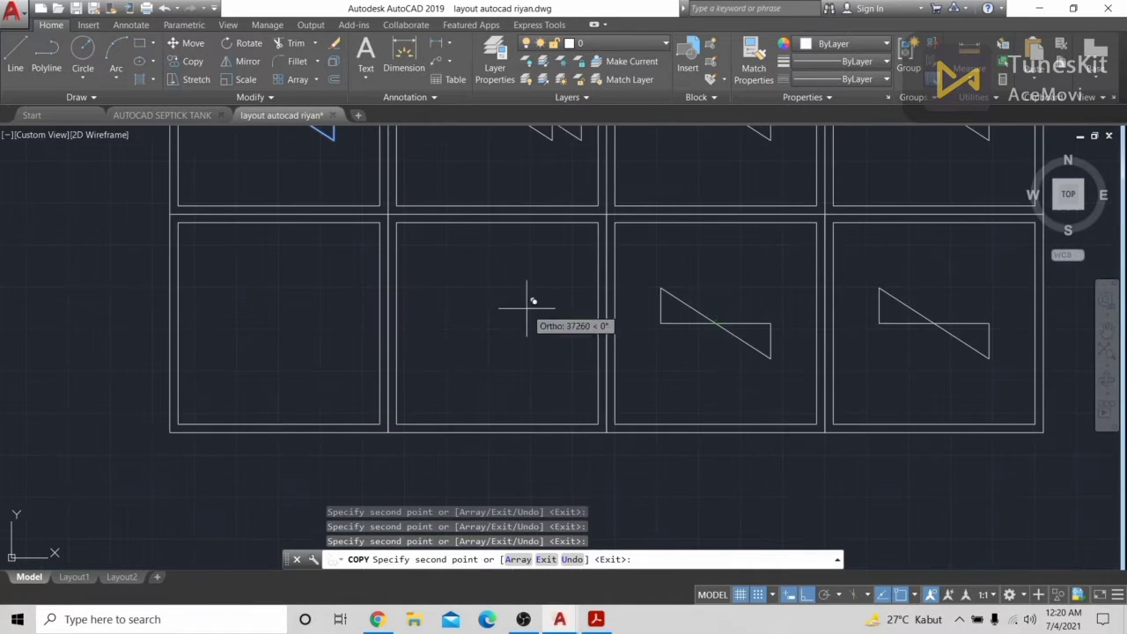
pyautogui.press('Escape')
# Move the complete two-by-four grid with its symbols leftward, clearing the space above the existing layout
pyautogui.scroll(-7, 465, 353)
pyautogui.moveTo(699, 330); pyautogui.dragTo(692, 488, button='middle')
pyautogui.click(508, 217)
pyautogui.click(705, 322)
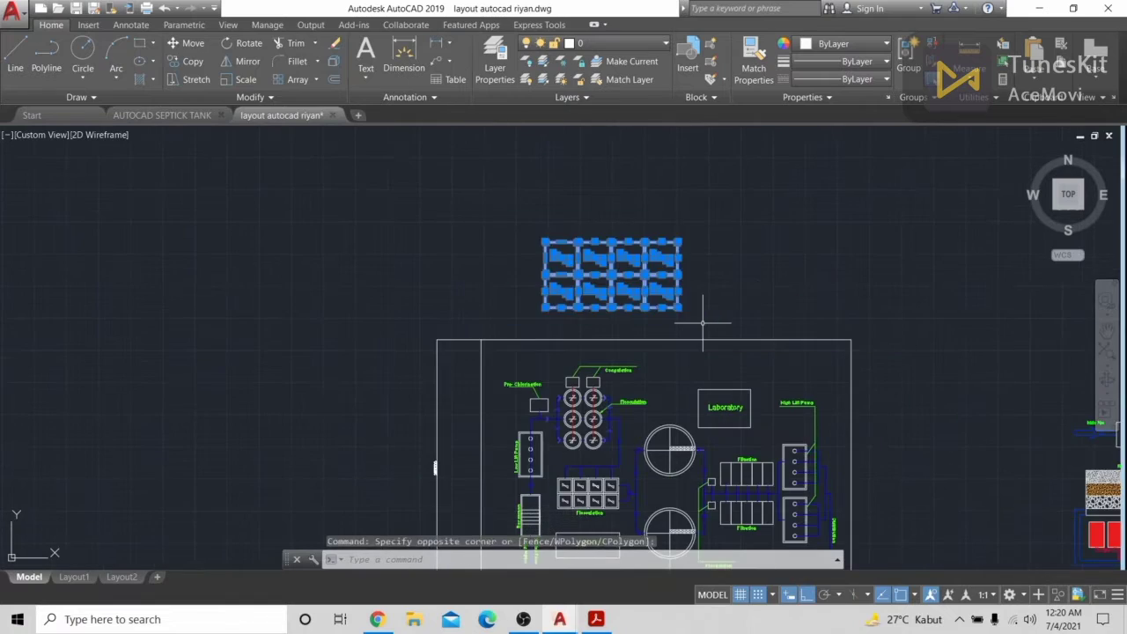
pyautogui.write('m')
pyautogui.press('Return')
pyautogui.click(772, 297)
pyautogui.click(387, 233)
# Examine the Clarification sedimentation tank in the existing layout
pyautogui.moveTo(729, 523); pyautogui.dragTo(695, 279, button='middle')
pyautogui.scroll(4, 694, 279)
pyautogui.scroll(4, 571, 446)
pyautogui.scroll(-2, 541, 234)
pyautogui.moveTo(541, 235); pyautogui.dragTo(576, 388, button='middle')
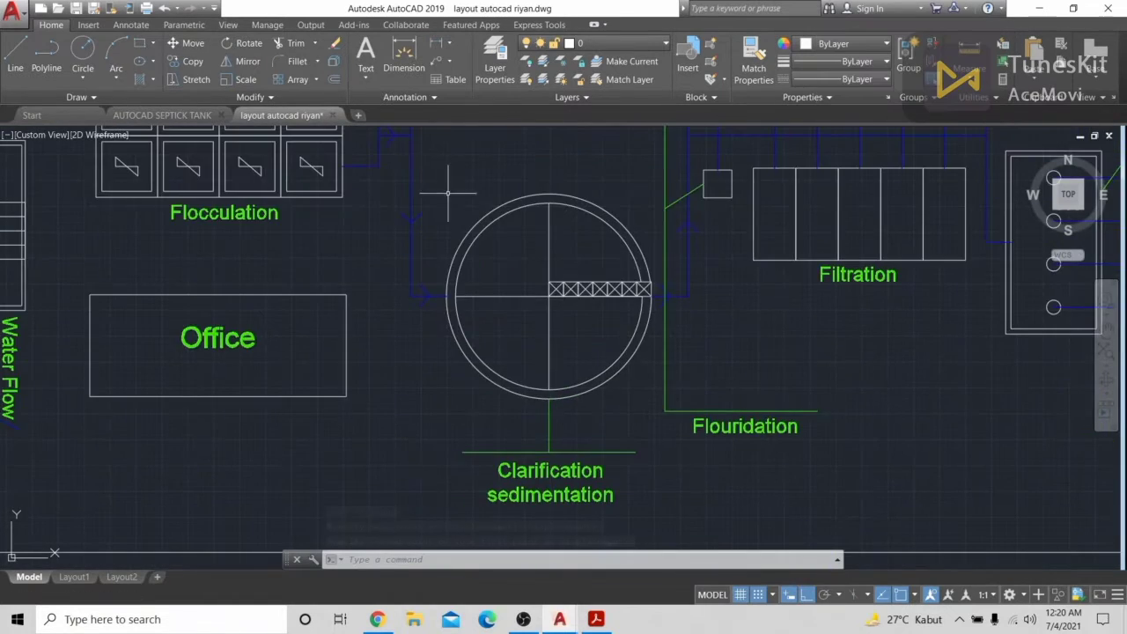
pyautogui.scroll(-2, 511, 249)
pyautogui.moveTo(511, 249); pyautogui.dragTo(588, 427, button='middle')
pyautogui.moveTo(429, 215); pyautogui.dragTo(447, 307, button='middle')
pyautogui.moveTo(611, 494); pyautogui.dragTo(469, 565, button='middle')
# Draw a large circle in the empty area above the existing layout for the clarification tank
pyautogui.scroll(-4, 493, 332)
pyautogui.click(86, 54)
pyautogui.click(458, 300)
pyautogui.click(454, 257)
# Offset the new circle outward by a short picked distance to form the tank wall
pyautogui.click(334, 79)
pyautogui.scroll(8, 462, 352)
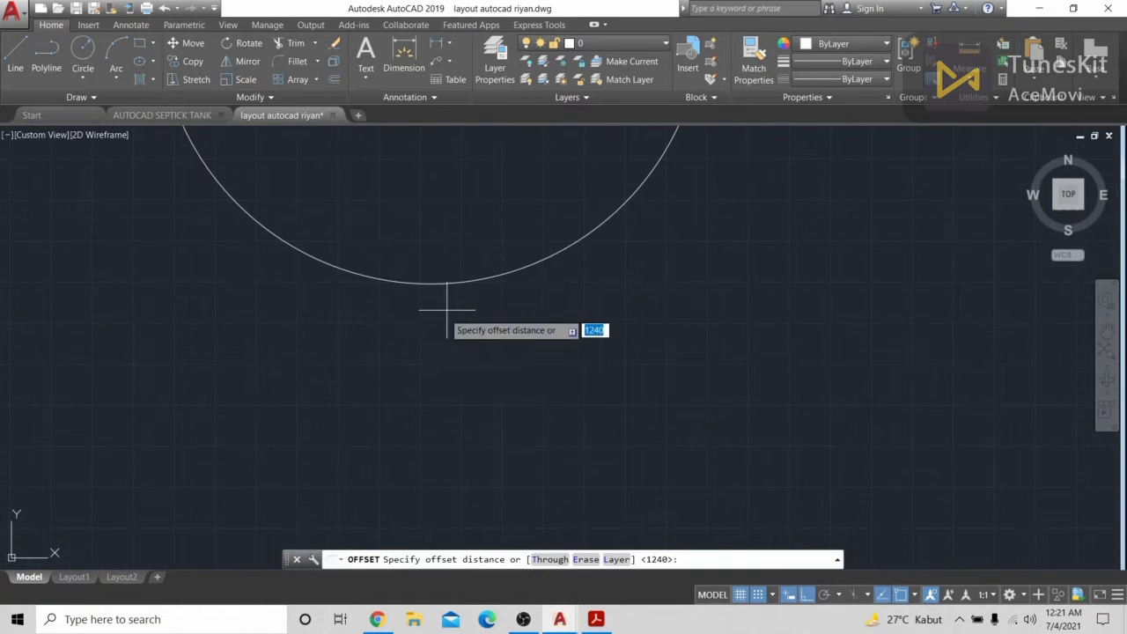
pyautogui.click(418, 282)
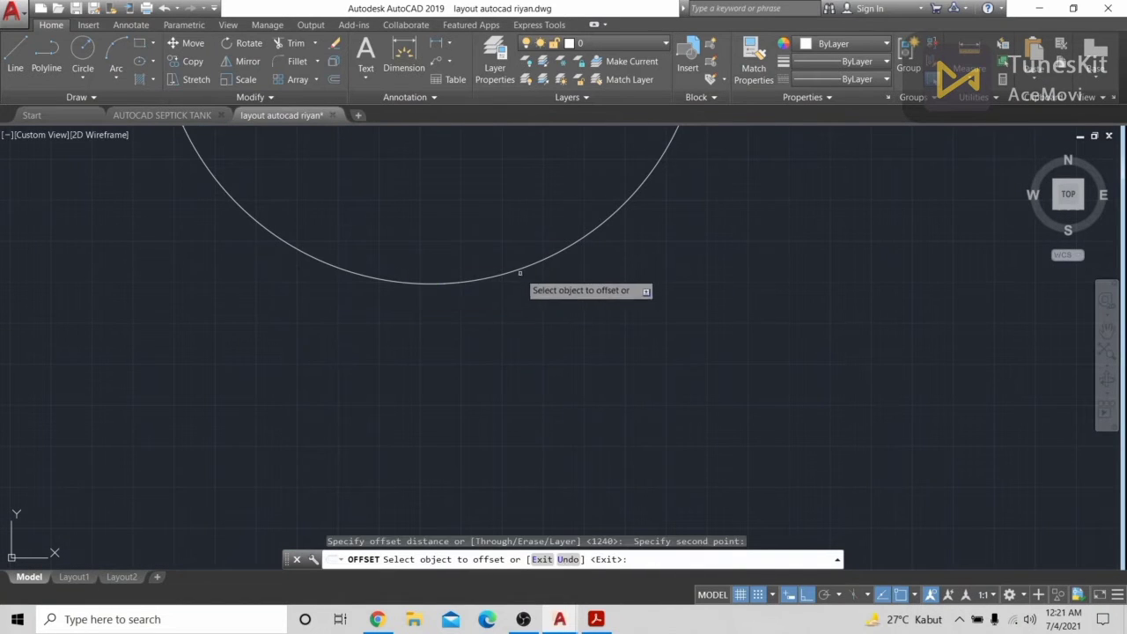
pyautogui.click(521, 273)
pyautogui.click(576, 323)
pyautogui.scroll(-4, 628, 285)
pyautogui.press('Escape')
# Draw a vertical diameter line from the top to the bottom quadrant of the outer circle
pyautogui.moveTo(628, 284); pyautogui.dragTo(669, 355, button='middle')
pyautogui.scroll(5, 626, 228)
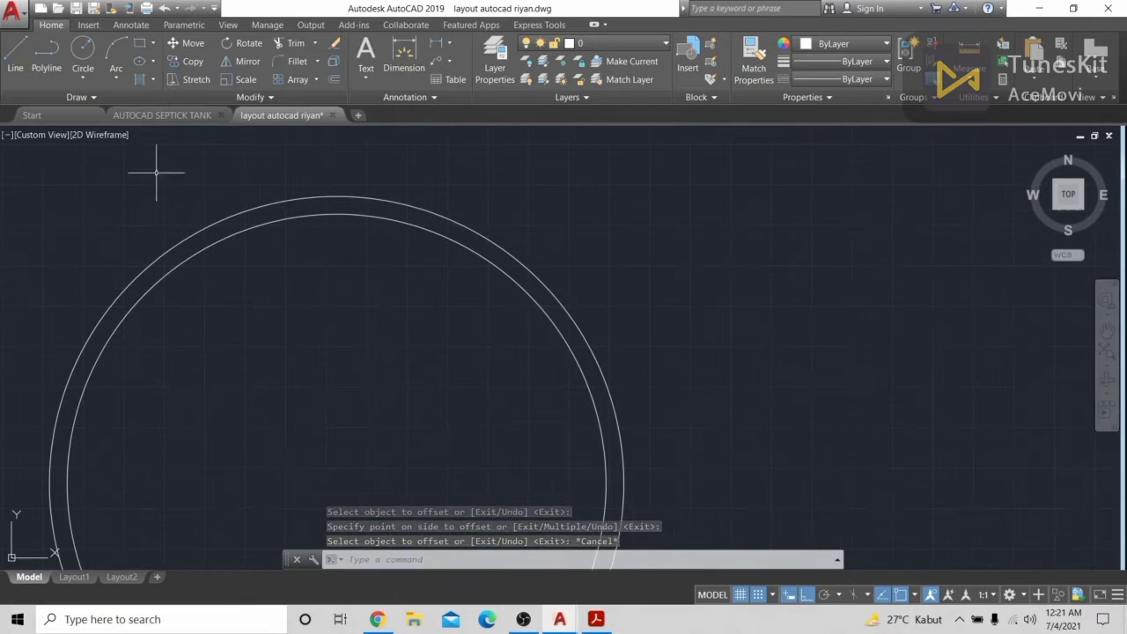
pyautogui.write('l')
pyautogui.press('Return')
pyautogui.click(336, 196)
pyautogui.moveTo(362, 521); pyautogui.dragTo(430, 159, button='middle')
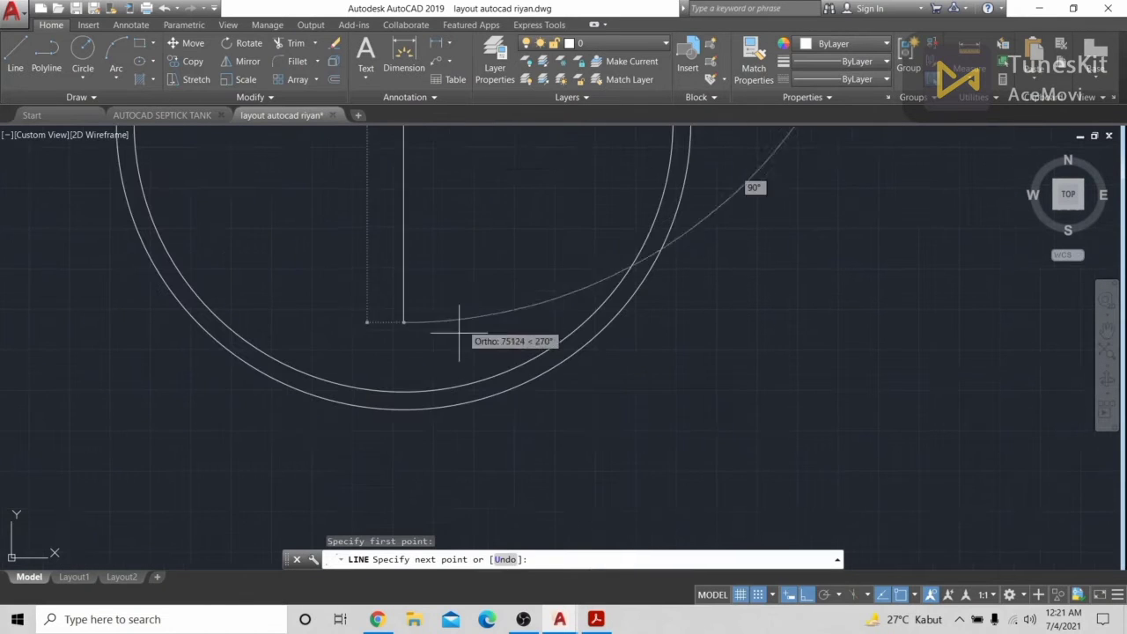
pyautogui.click(403, 408)
pyautogui.press('Return')
# Draw a horizontal diameter line between the left and right quadrants of the outer circle
pyautogui.scroll(-4, 435, 429)
pyautogui.press('Return')
pyautogui.click(310, 308)
pyautogui.click(535, 308)
pyautogui.press('Return')
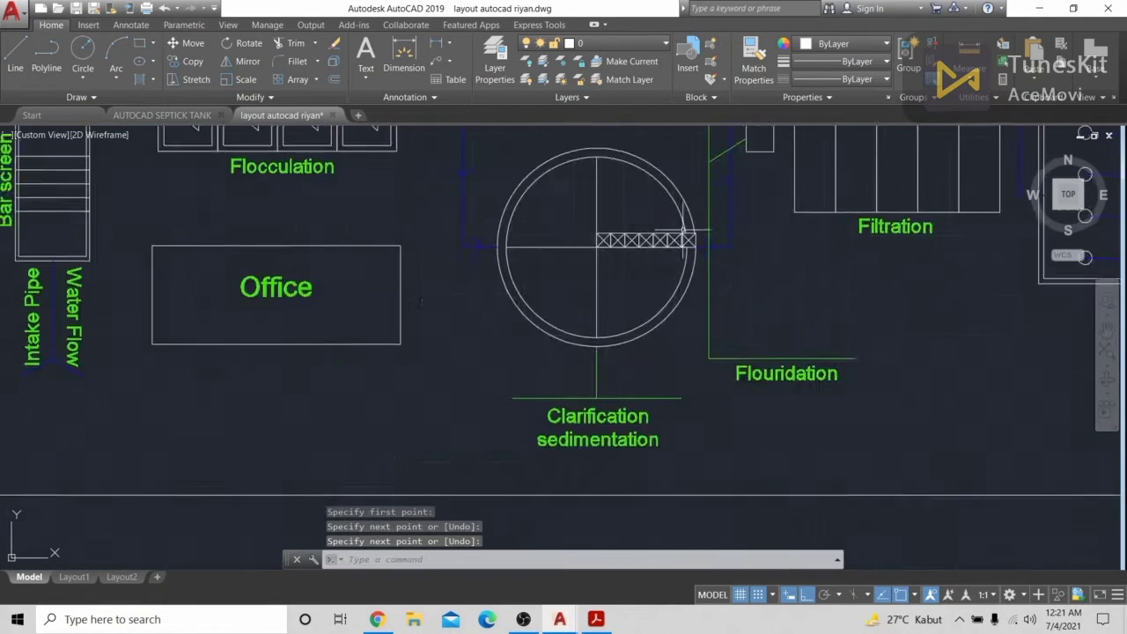
pyautogui.scroll(3, 667, 208)
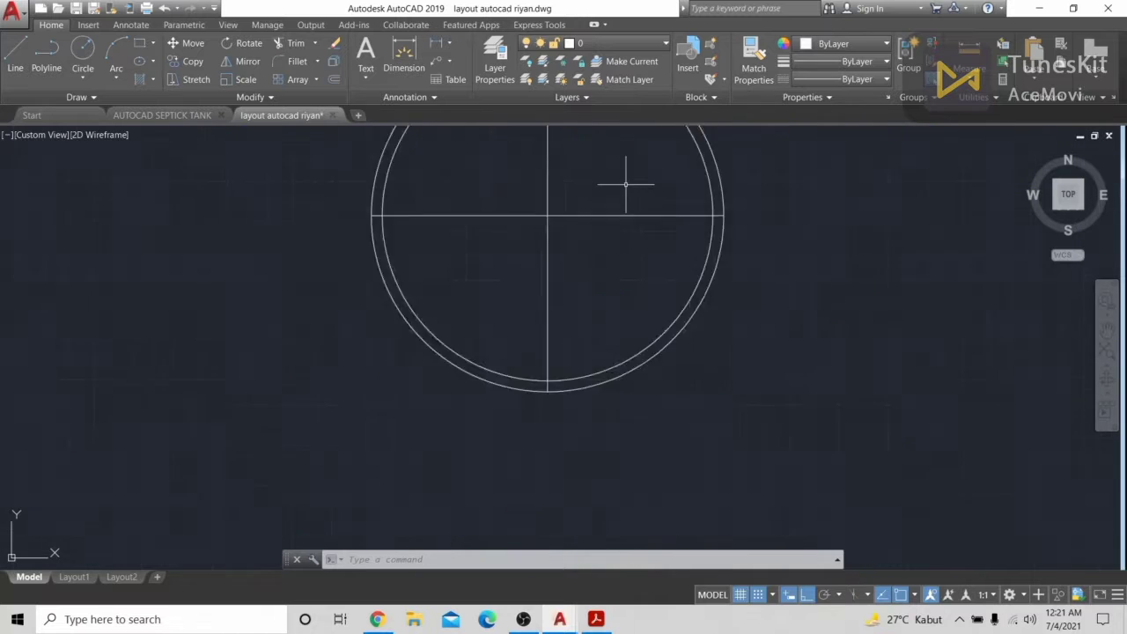
pyautogui.scroll(2, 457, 137)
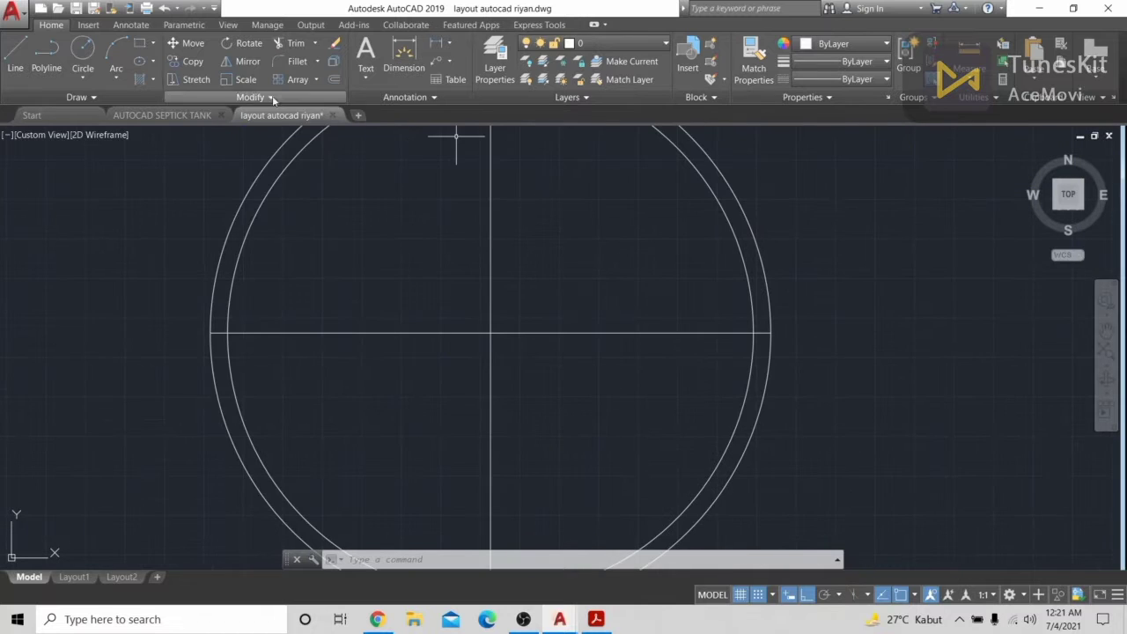
pyautogui.click(15, 55)
pyautogui.scroll(4, 524, 262)
pyautogui.click(439, 442)
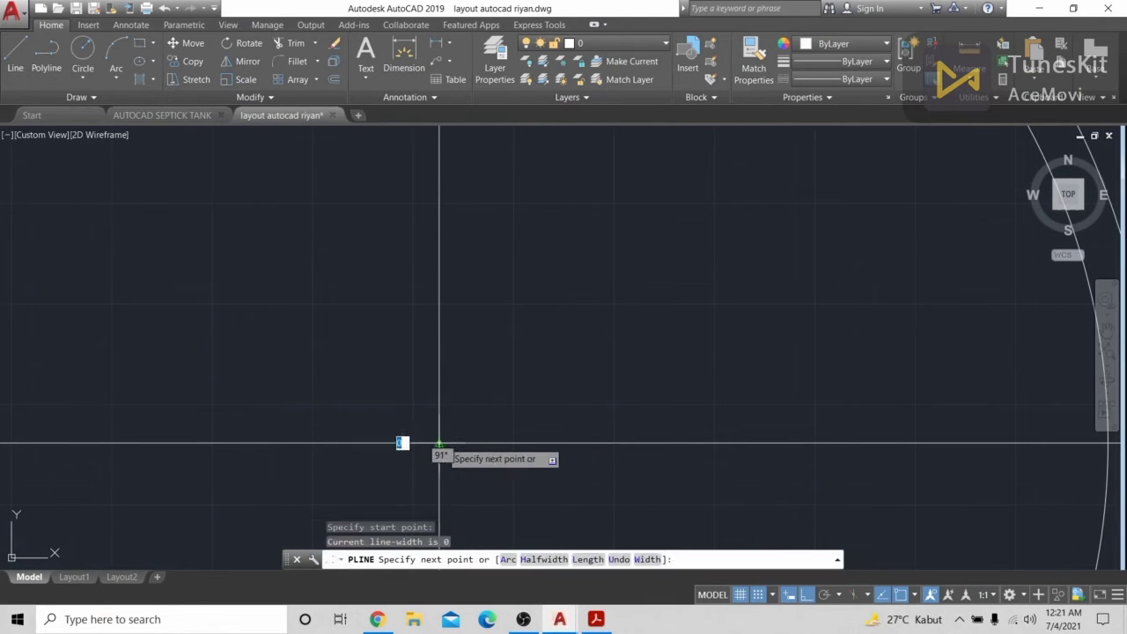
pyautogui.press('Escape')
# Draw a 6500 by 6500 square in the upper-right angle at the tank centre and erase its overlapping left edge
pyautogui.write('l')
pyautogui.press('Return')
pyautogui.click(438, 442)
pyautogui.scroll(-2, 441, 344)
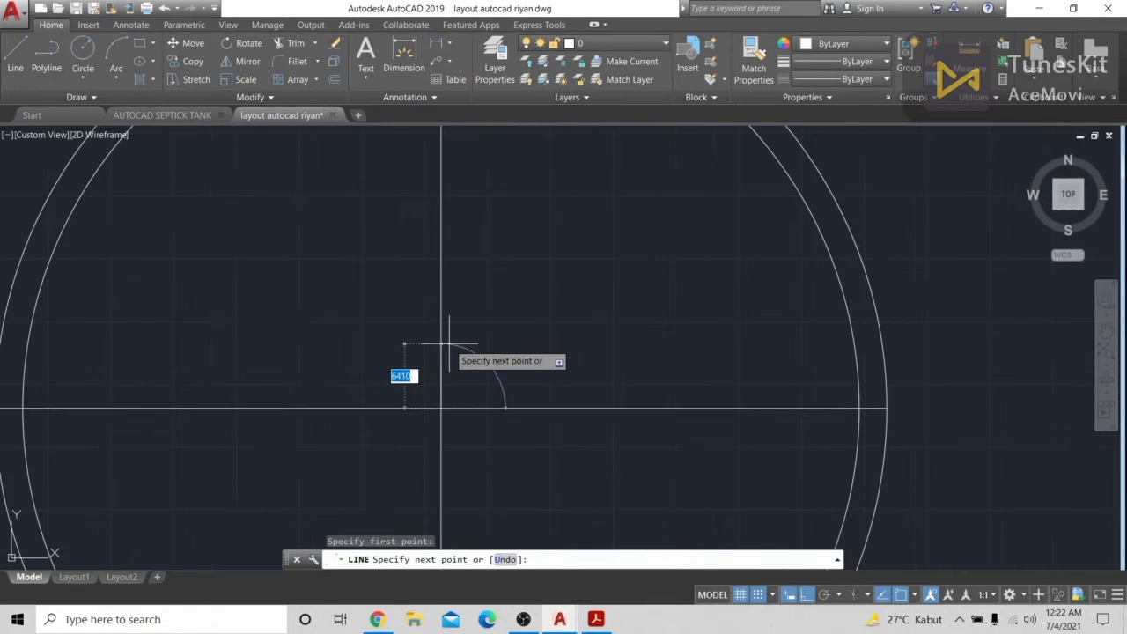
pyautogui.write('6500')
pyautogui.press('Return')
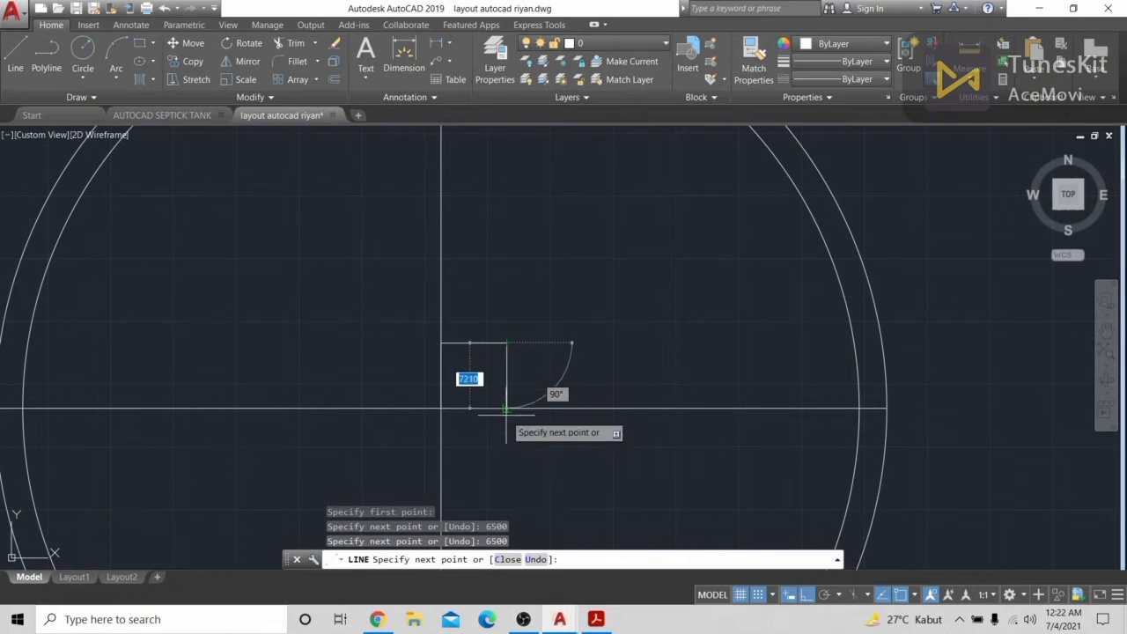
pyautogui.click(506, 408)
pyautogui.press('Escape')
pyautogui.click(440, 381)
pyautogui.press('Delete')
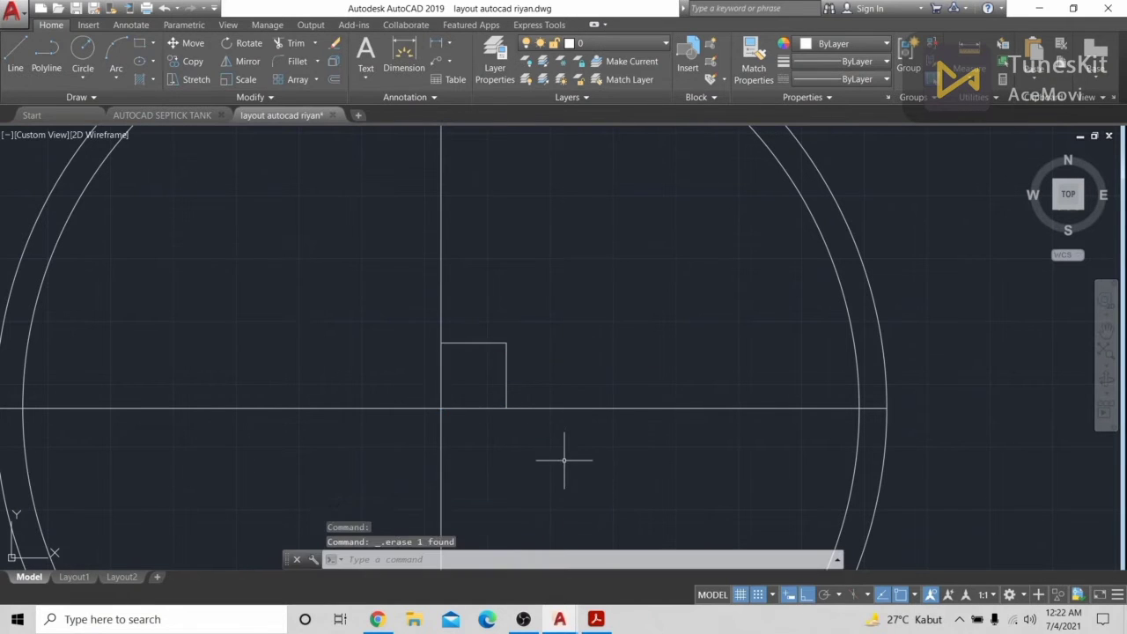
pyautogui.scroll(2, 585, 364)
pyautogui.click(525, 402)
pyautogui.click(414, 324)
pyautogui.click(510, 383)
pyautogui.click(607, 383)
pyautogui.write('c')
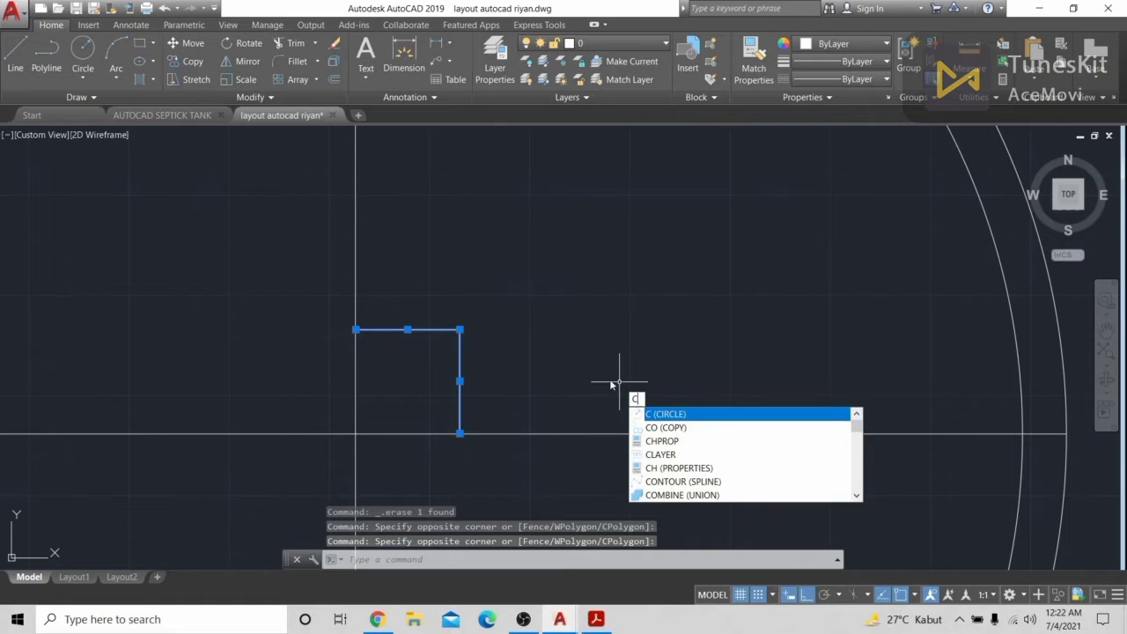
pyautogui.press('Escape')
# Draw both diagonals across the small square at the tank centre
pyautogui.write('l')
pyautogui.press('Return')
pyautogui.click(356, 331)
pyautogui.click(459, 433)
pyautogui.press('Return')
pyautogui.press('Return')
pyautogui.click(458, 330)
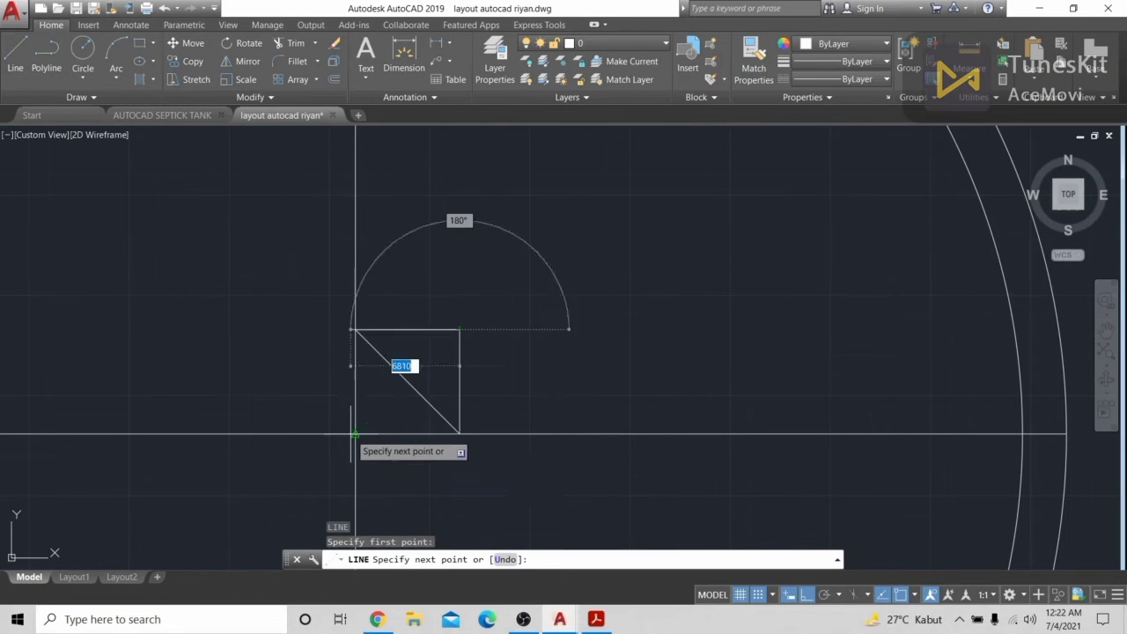
pyautogui.click(356, 433)
pyautogui.press('Return')
# Copy the crossed square six times end to end rightward along the horizontal diameter, past the tank wall
pyautogui.click(515, 396)
pyautogui.click(409, 317)
pyautogui.write('co')
pyautogui.press('Return')
pyautogui.click(356, 330)
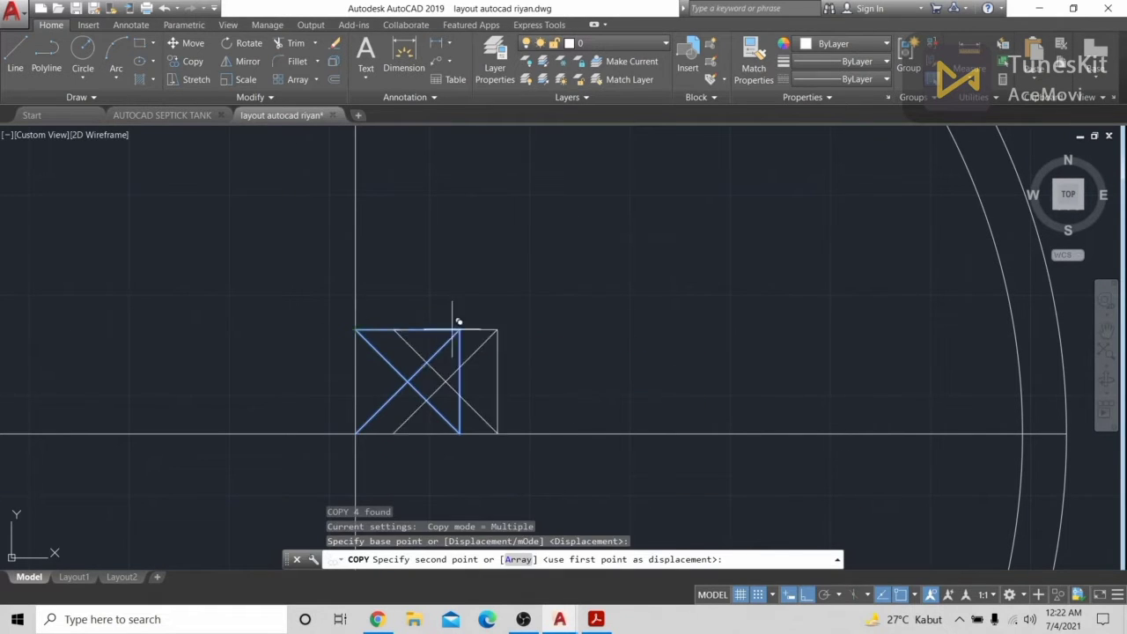
pyautogui.click(459, 330)
pyautogui.click(564, 331)
pyautogui.click(668, 331)
pyautogui.click(771, 330)
pyautogui.moveTo(875, 327); pyautogui.dragTo(613, 328, button='middle')
pyautogui.click(613, 330)
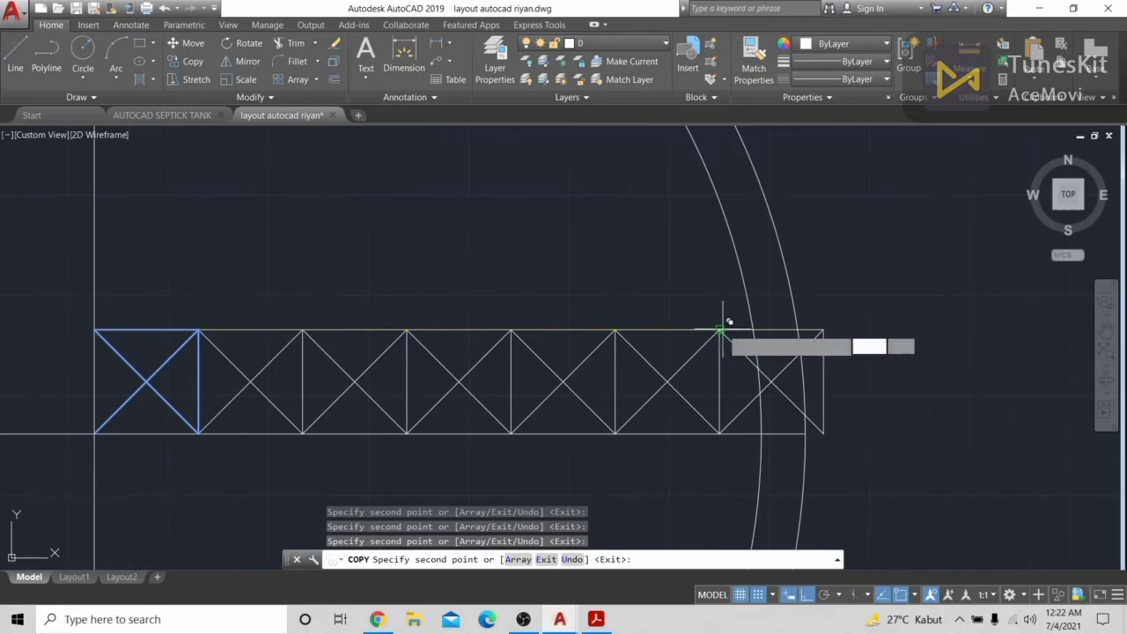
pyautogui.click(717, 330)
pyautogui.press('Escape')
pyautogui.scroll(4, 898, 488)
pyautogui.moveTo(810, 364); pyautogui.dragTo(784, 448, button='middle')
pyautogui.write('tr')
pyautogui.press('Return')
pyautogui.press('Return')
pyautogui.keyDown('shift'); pyautogui.click(644, 374); pyautogui.keyUp('shift')
pyautogui.press('Escape')
# Trim away the arcs of both circles inside the last crossed square
pyautogui.write('tr')
pyautogui.press('Return')
pyautogui.press('Return')
pyautogui.click(674, 204)
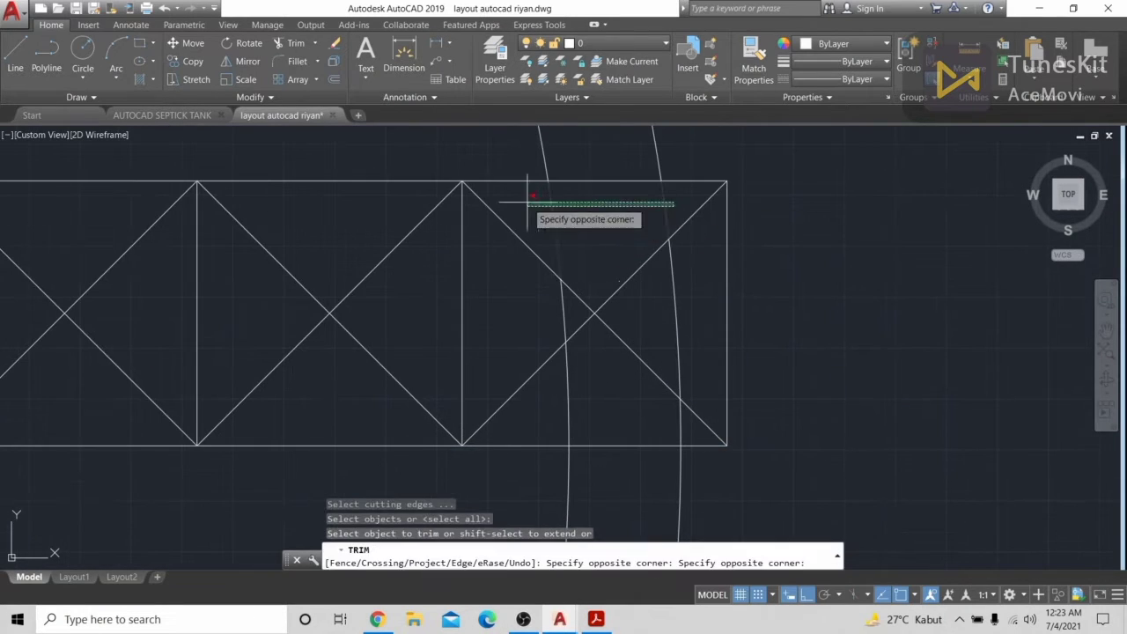
pyautogui.click(529, 202)
pyautogui.click(583, 322)
pyautogui.click(536, 307)
pyautogui.click(701, 309)
pyautogui.click(672, 289)
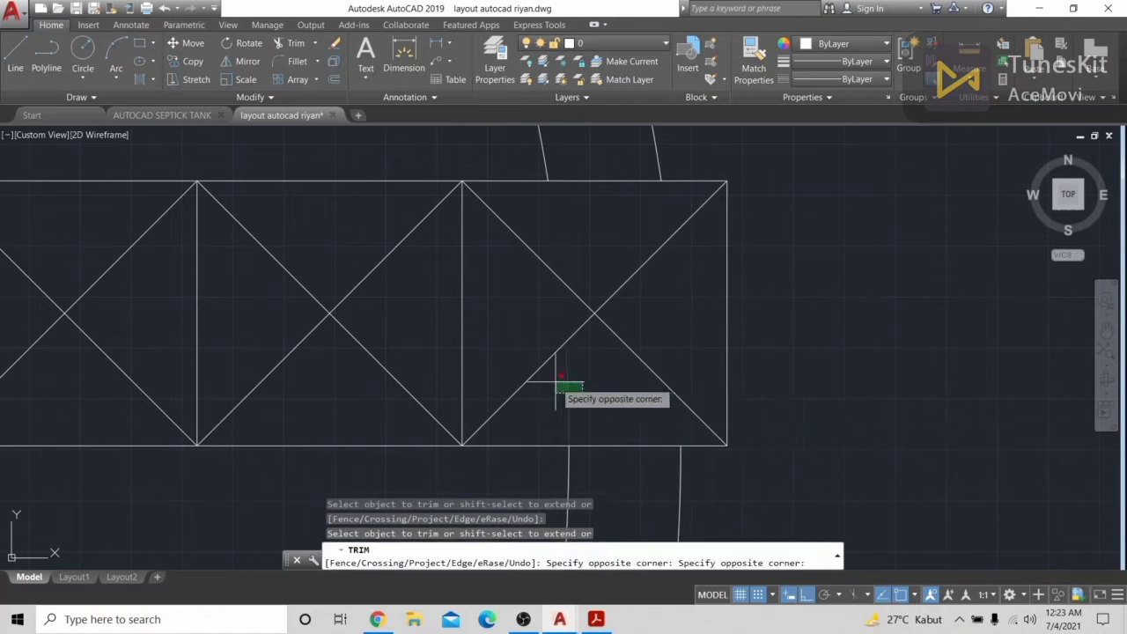
pyautogui.click(556, 383)
pyautogui.press('Escape')
pyautogui.scroll(-10, 775, 419)
pyautogui.moveTo(810, 356); pyautogui.dragTo(797, 158, button='middle')
pyautogui.scroll(-2, 797, 176)
pyautogui.moveTo(797, 242); pyautogui.dragTo(704, 414, button='middle')
pyautogui.scroll(-2, 529, 387)
pyautogui.moveTo(435, 420)
pyautogui.mouseDown(button='middle')
pyautogui.moveTo(367, 325)
pyautogui.moveTo(381, 262)
pyautogui.moveTo(400, 315)
pyautogui.mouseUp(button='middle')
pyautogui.click(409, 195)
pyautogui.click(661, 402)
pyautogui.write('m')
pyautogui.press('Return')
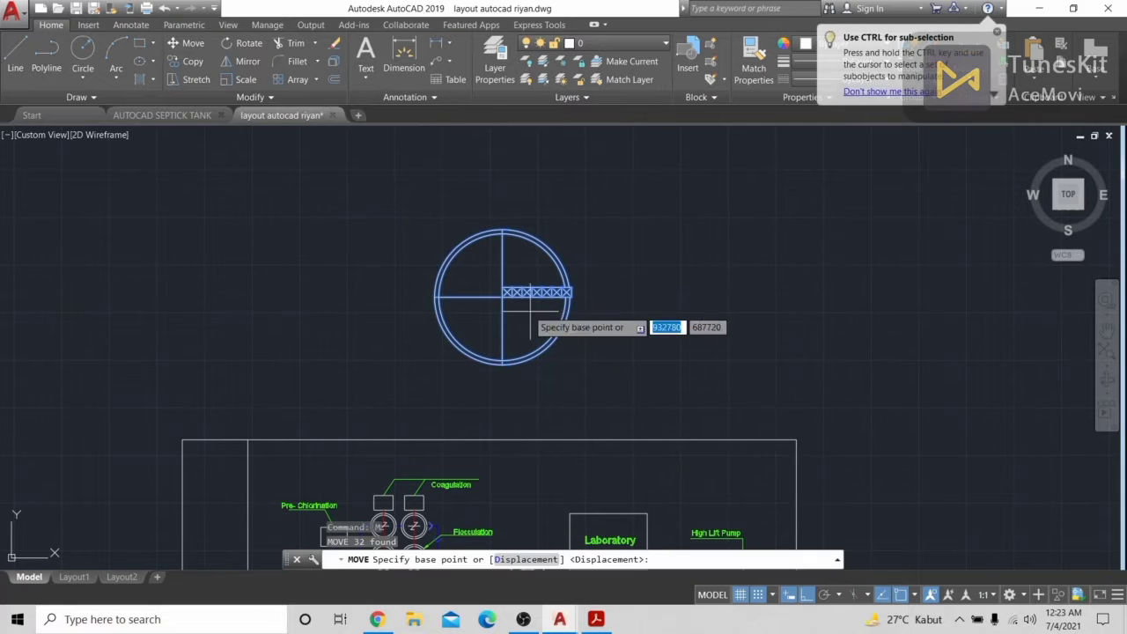
pyautogui.click(502, 297)
pyautogui.moveTo(156, 302); pyautogui.dragTo(699, 274, button='middle')
pyautogui.write('m')
pyautogui.press('Escape')
# Move the complete clarification tank by its centre, with Ortho off, to just right of the square-cell grid
pyautogui.moveTo(775, 300); pyautogui.dragTo(388, 278, button='middle')
pyautogui.click(548, 174)
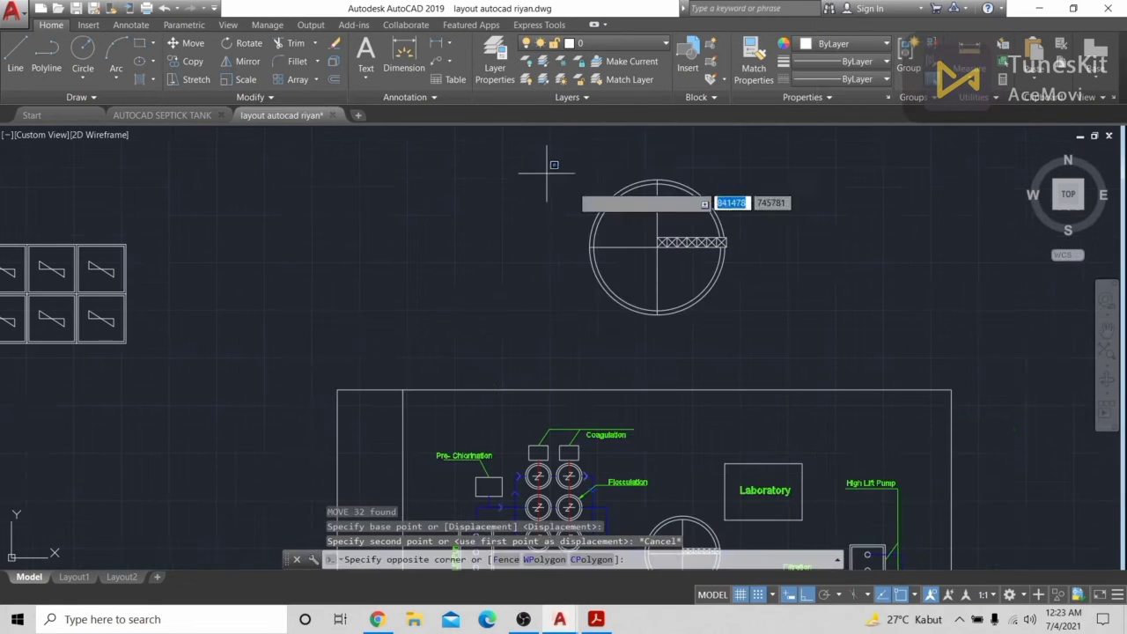
pyautogui.click(778, 340)
pyautogui.write('m')
pyautogui.press('Return')
pyautogui.click(657, 247)
pyautogui.press('F8')
pyautogui.moveTo(300, 313); pyautogui.dragTo(438, 340, button='middle')
pyautogui.click(437, 340)
# Examine the filtration, fluoridation, high lift pump and low lift pump units in the reference layout
pyautogui.scroll(-2, 438, 340)
pyautogui.moveTo(672, 520); pyautogui.dragTo(487, 361, button='middle')
pyautogui.scroll(8, 535, 384)
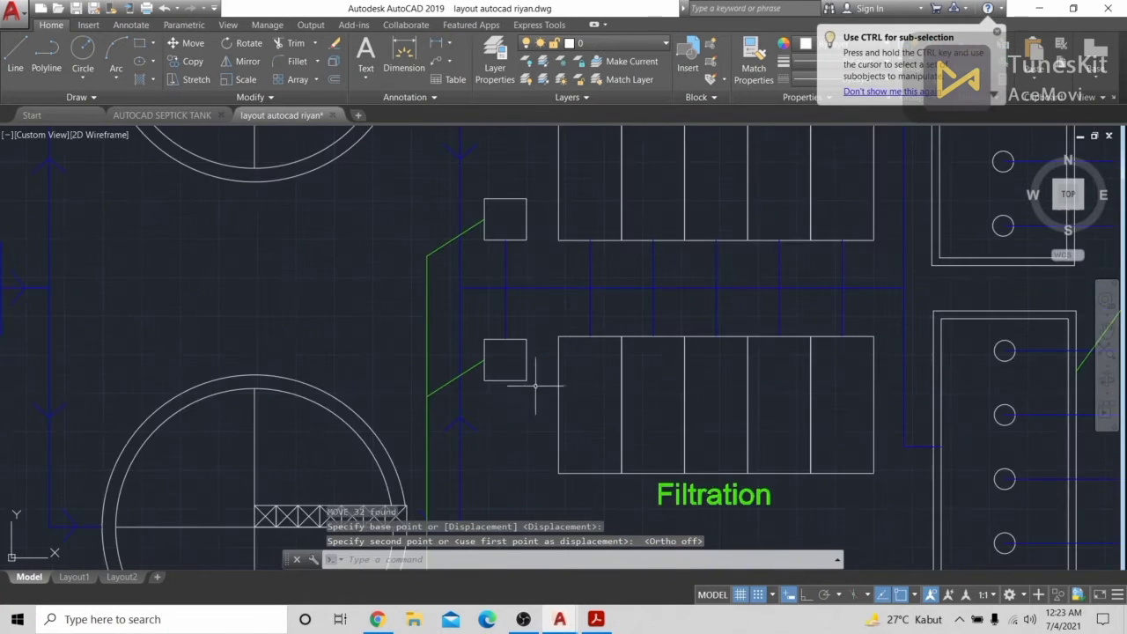
pyautogui.scroll(-2, 655, 392)
pyautogui.moveTo(654, 393); pyautogui.dragTo(547, 341, button='middle')
pyautogui.moveTo(692, 361); pyautogui.dragTo(590, 423, button='middle')
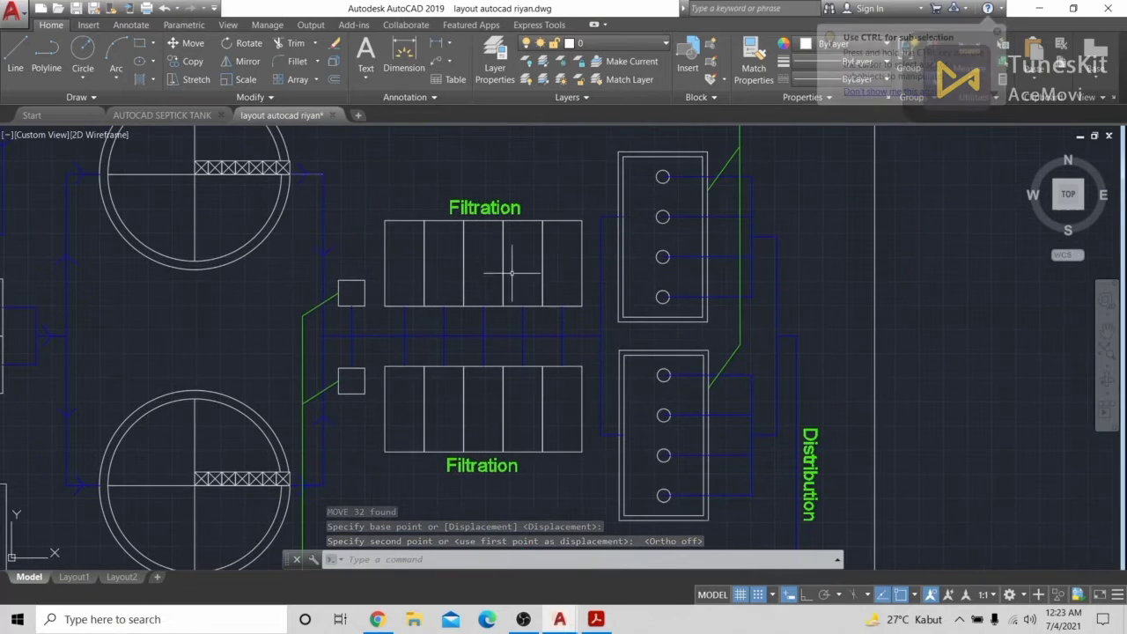
pyautogui.moveTo(446, 239)
pyautogui.mouseDown(button='middle')
pyautogui.moveTo(558, 423)
pyautogui.moveTo(516, 252)
pyautogui.moveTo(480, 310)
pyautogui.mouseUp(button='middle')
pyautogui.scroll(-4, 559, 422)
pyautogui.scroll(4, 522, 287)
pyautogui.scroll(3, 534, 282)
pyautogui.scroll(-3, 531, 238)
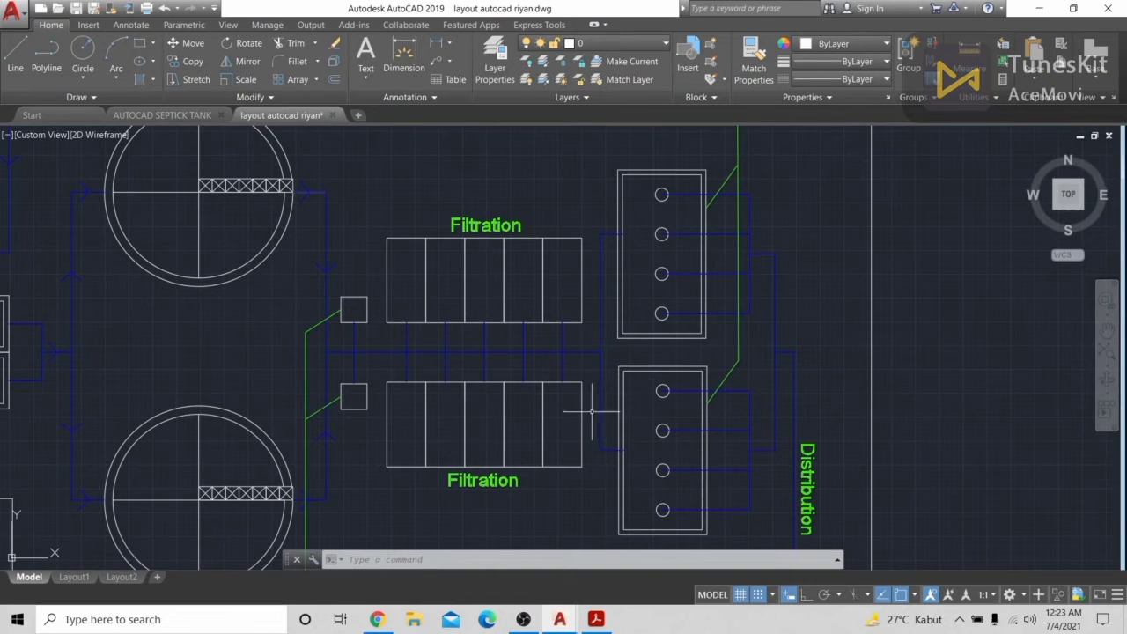
pyautogui.scroll(-2, 748, 360)
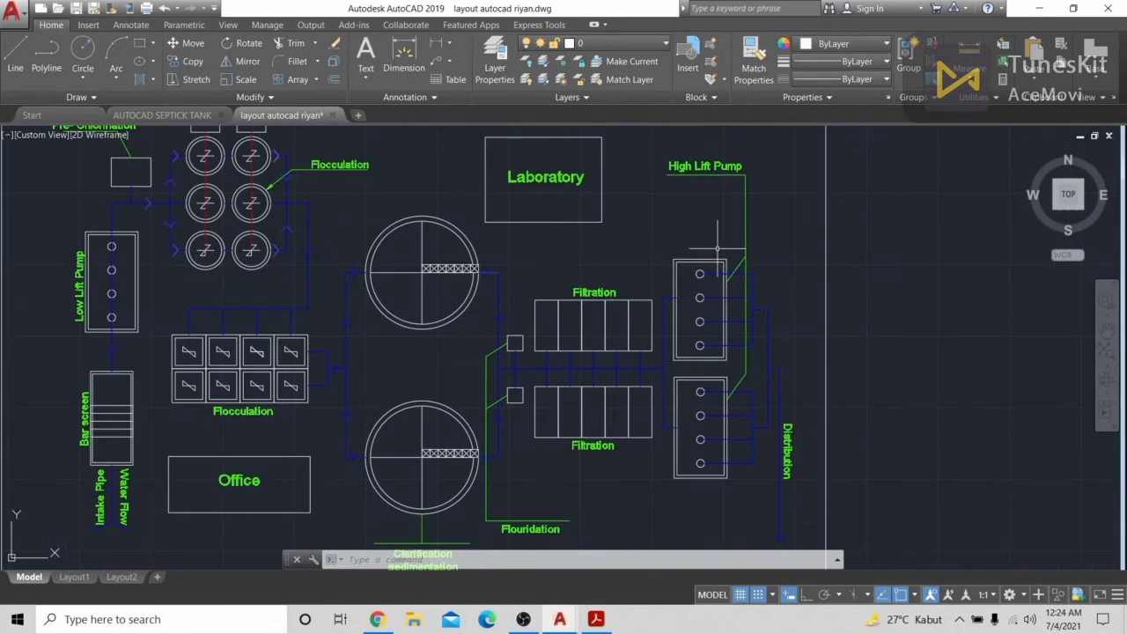
pyautogui.click(733, 345)
pyautogui.press('Escape')
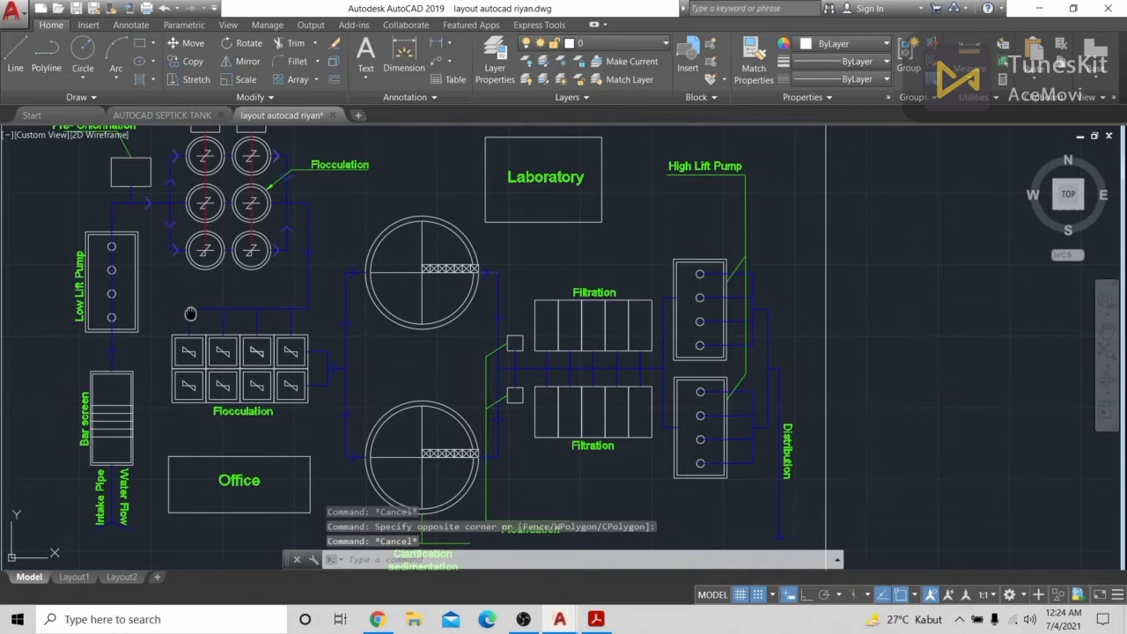
pyautogui.moveTo(186, 330); pyautogui.dragTo(671, 336, button='middle')
pyautogui.click(639, 340)
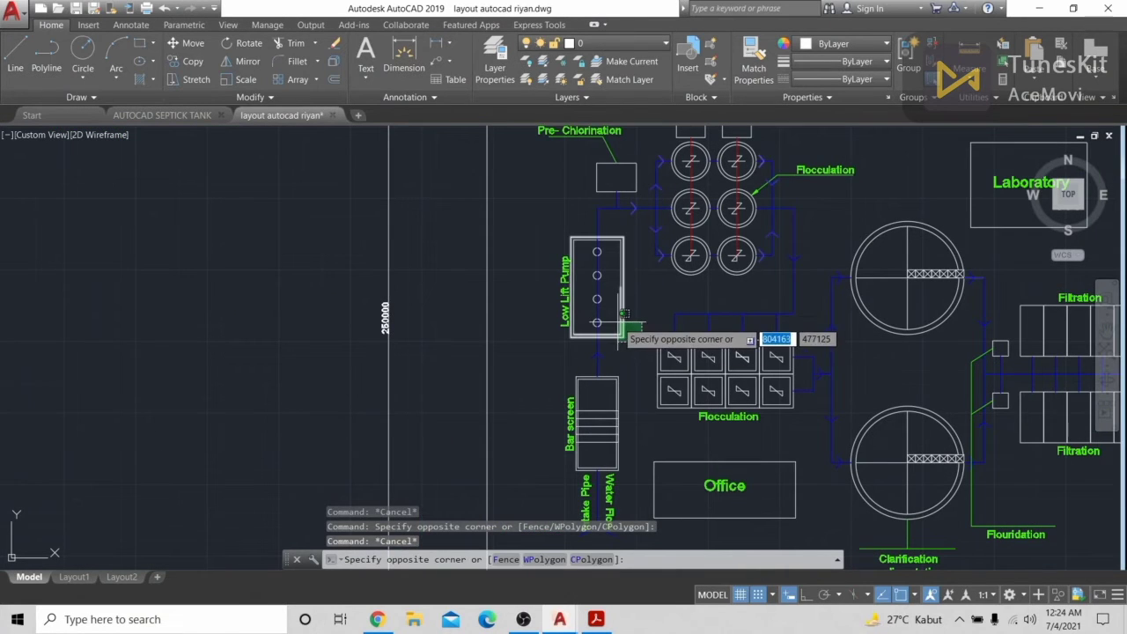
pyautogui.click(616, 252)
pyautogui.press('Escape')
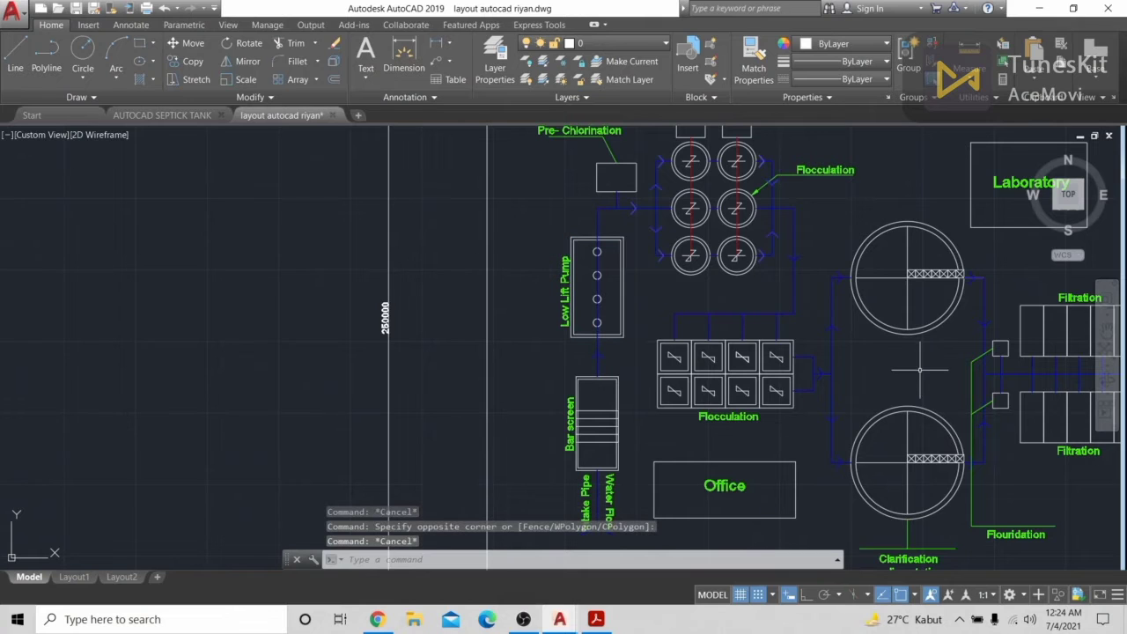
pyautogui.scroll(-4, 629, 370)
pyautogui.scroll(-2, 447, 356)
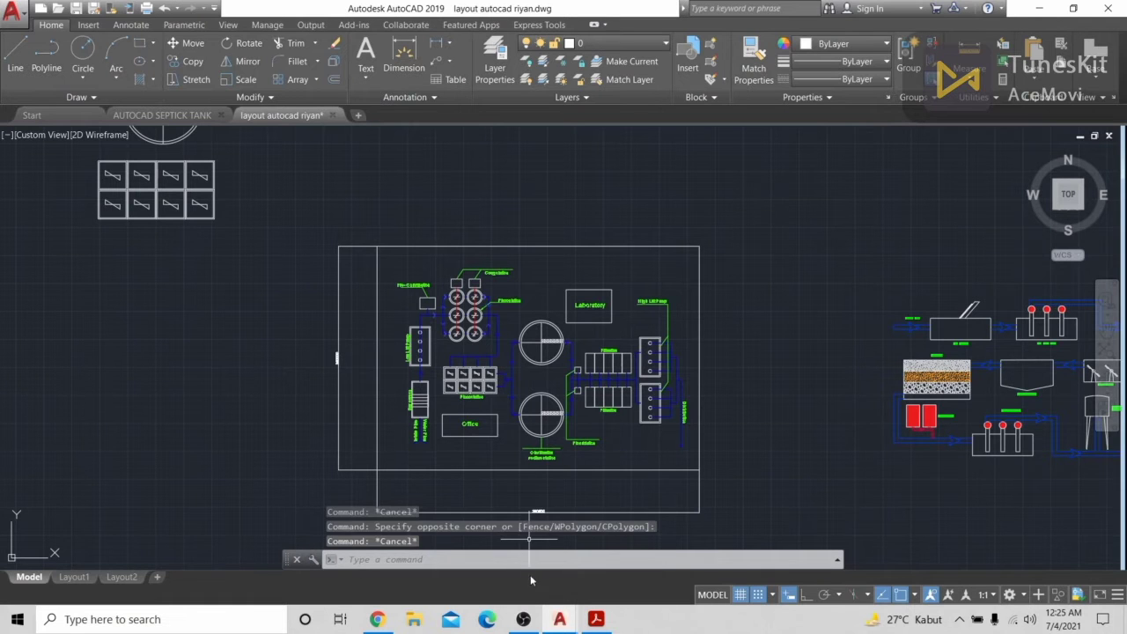
# View the Flow Process Water Treatment Plant sheet in Acrobat Reader, and switch back to AutoCAD
pyautogui.click(523, 619)
pyautogui.click(528, 618)
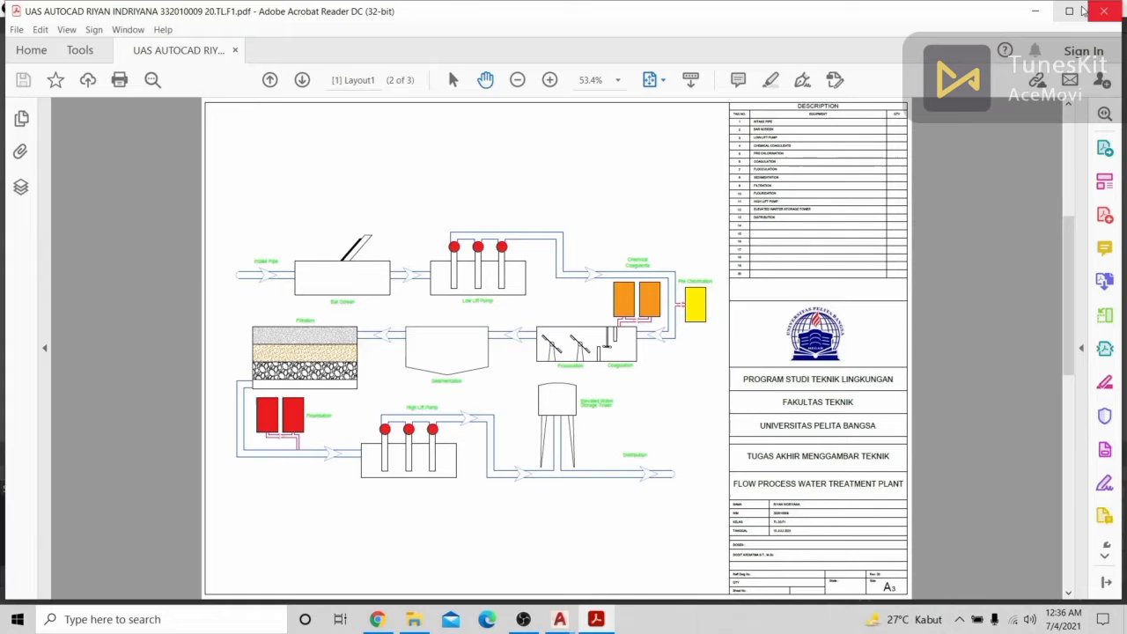
pyautogui.click(1080, 10)
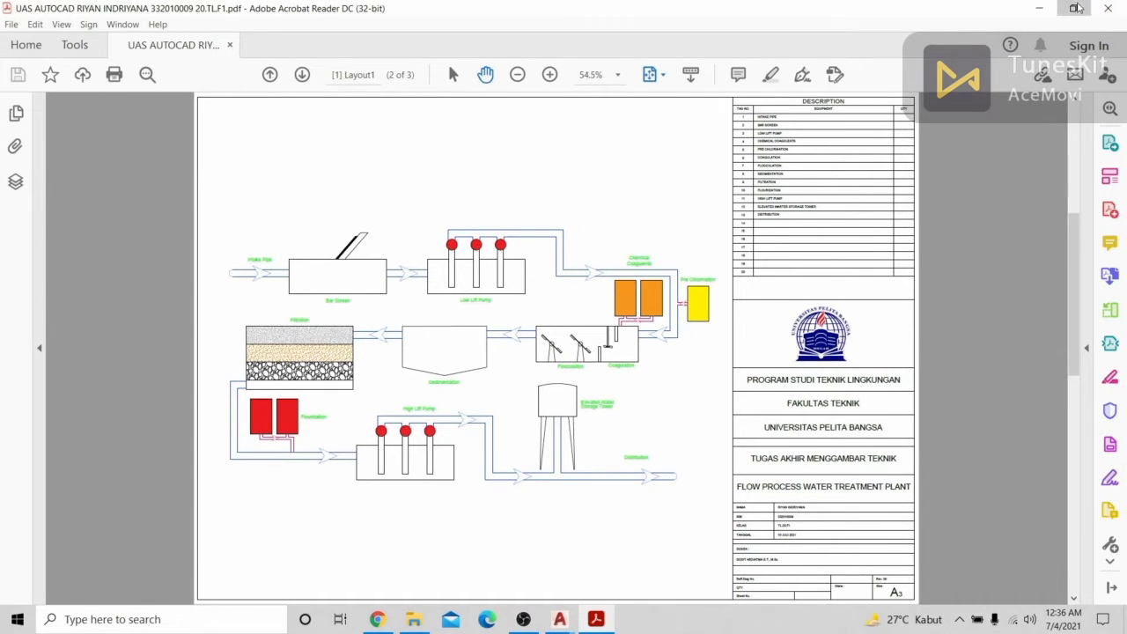
pyautogui.click(1073, 8)
pyautogui.click(1069, 10)
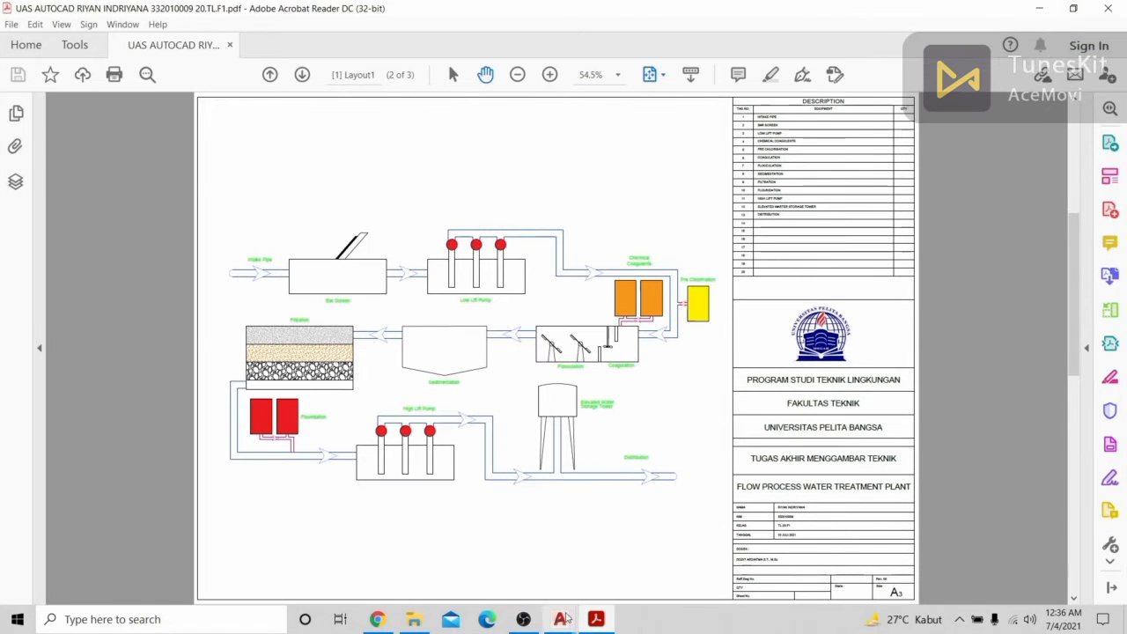
pyautogui.moveTo(577, 604)
pyautogui.click(618, 564)
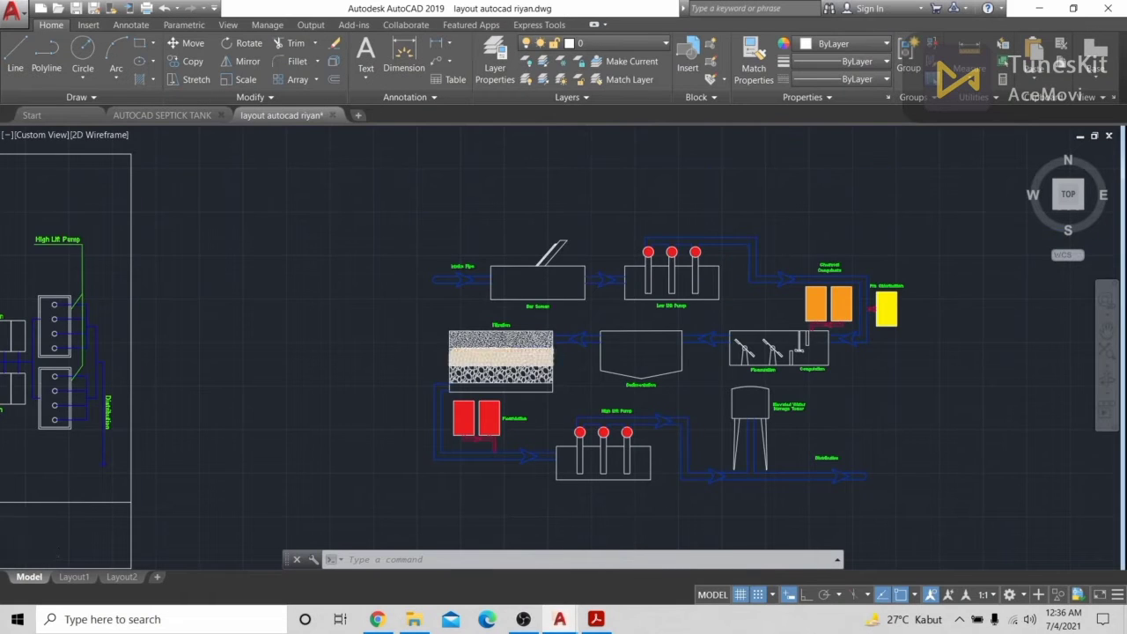
# Make Water Line the current layer for drawing pipes above the flow process diagram
pyautogui.scroll(6, 497, 342)
pyautogui.moveTo(776, 259)
pyautogui.mouseDown(button='middle')
pyautogui.moveTo(778, 411)
pyautogui.moveTo(378, 354)
pyautogui.mouseUp(button='middle')
pyautogui.moveTo(331, 166); pyautogui.dragTo(672, 344, button='middle')
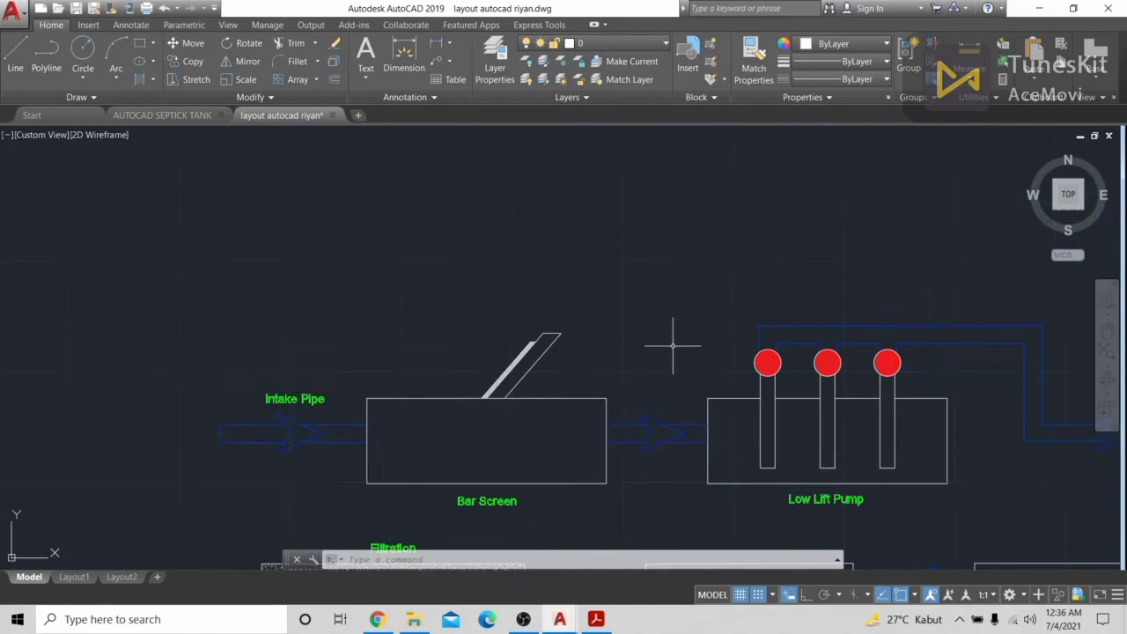
pyautogui.scroll(-2, 672, 344)
pyautogui.moveTo(607, 305)
pyautogui.mouseDown(button='middle')
pyautogui.moveTo(697, 267)
pyautogui.moveTo(753, 284)
pyautogui.mouseUp(button='middle')
pyautogui.moveTo(531, 272); pyautogui.dragTo(519, 351, button='middle')
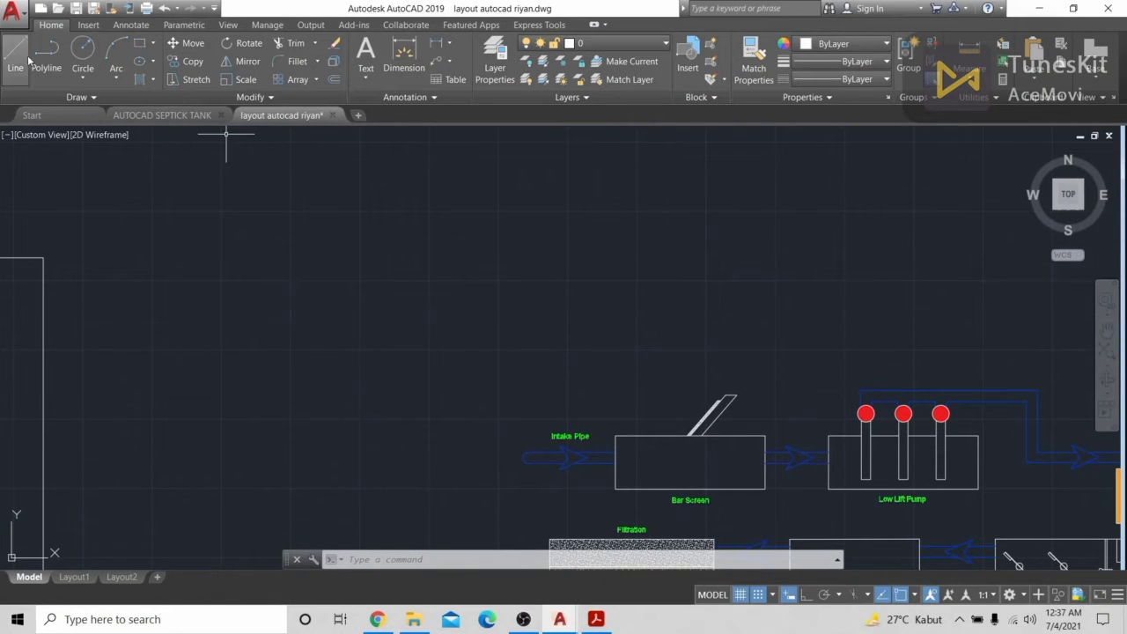
pyautogui.click(638, 43)
pyautogui.click(622, 183)
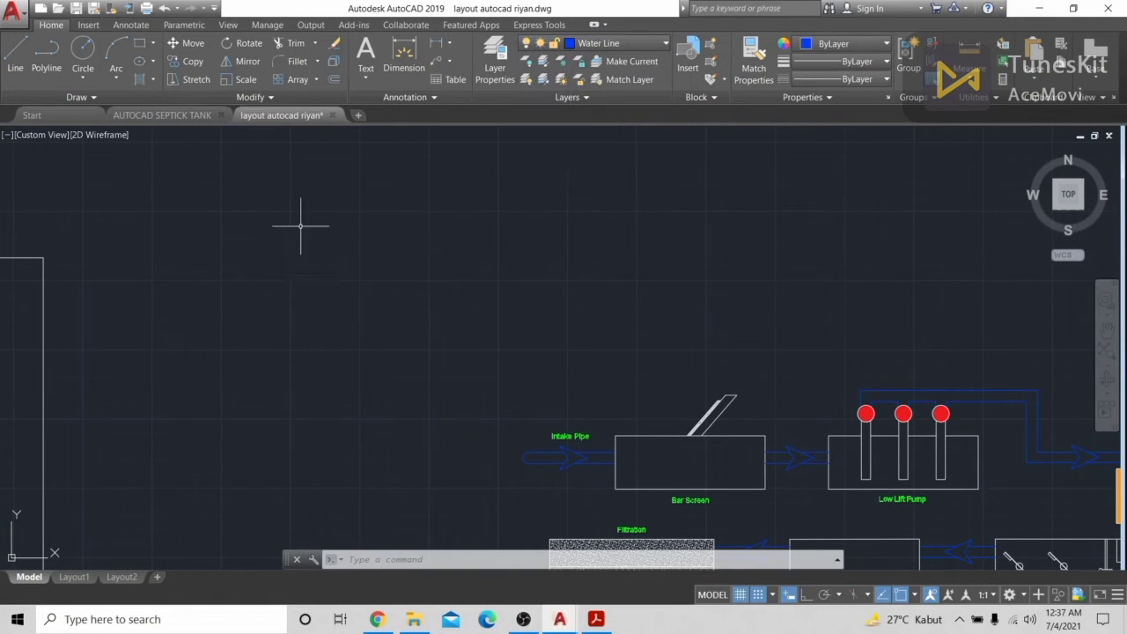
# With Ortho on, draw a U-shaped pipe polyline above the diagram, with parallel edges about 21180 long and a semicircular left end
pyautogui.click(47, 58)
pyautogui.click(577, 215)
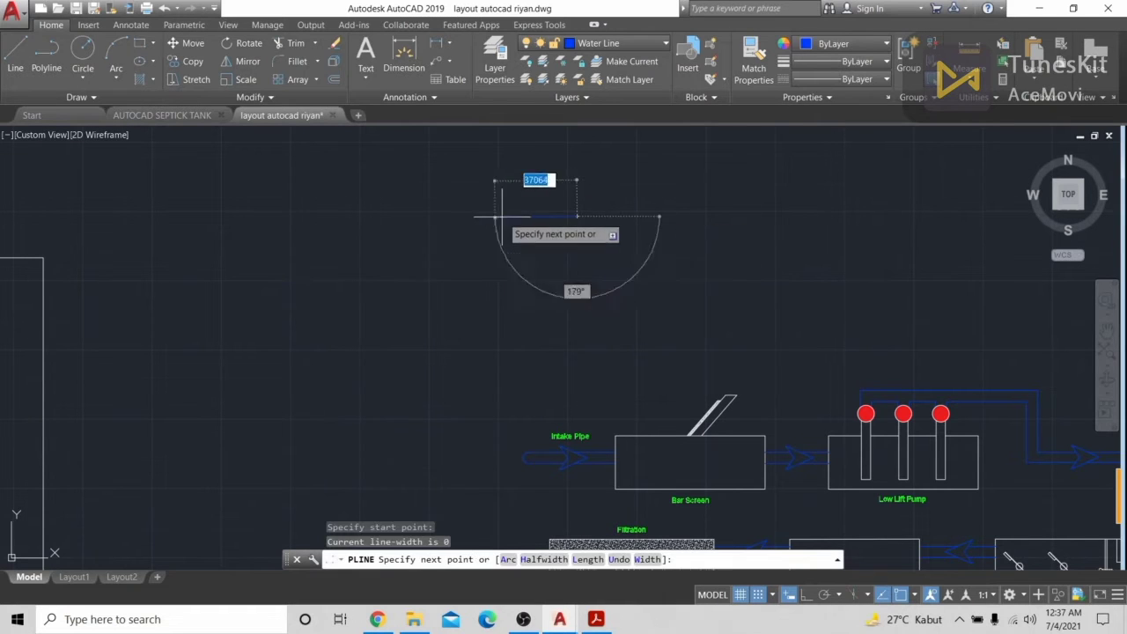
pyautogui.press('F8')
pyautogui.click(494, 231)
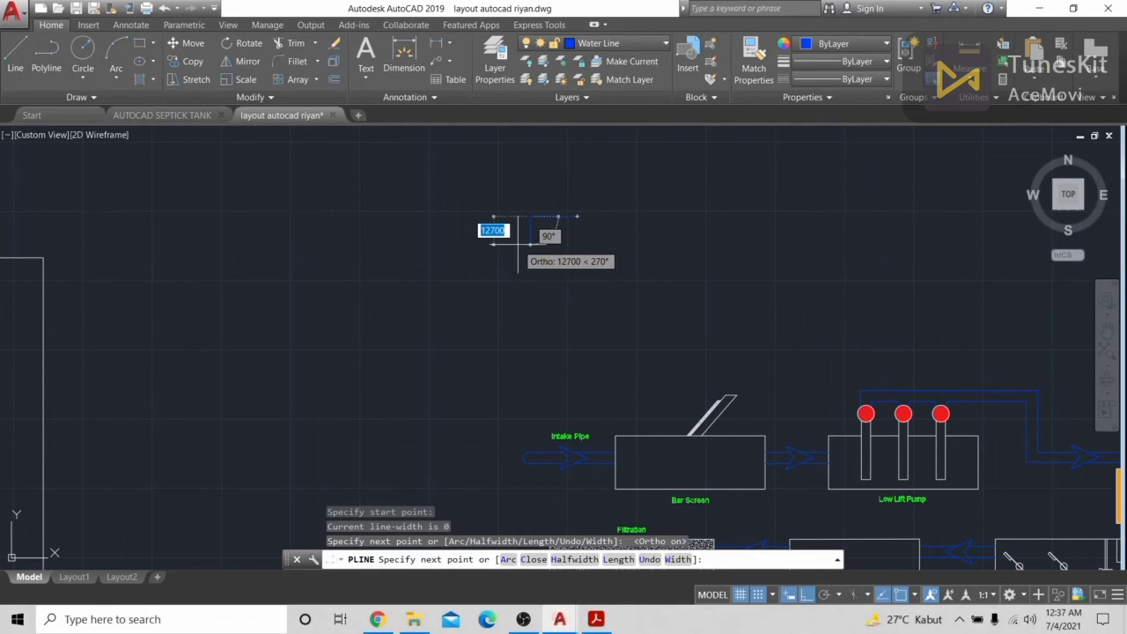
pyautogui.press('Return')
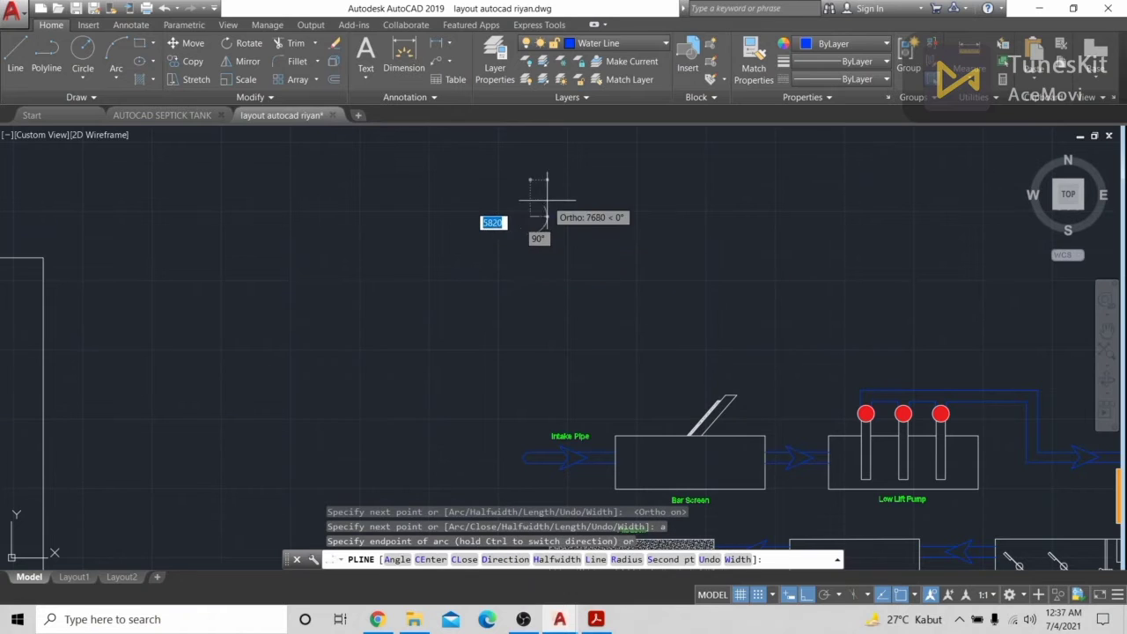
pyautogui.scroll(3, 531, 192)
pyautogui.click(531, 226)
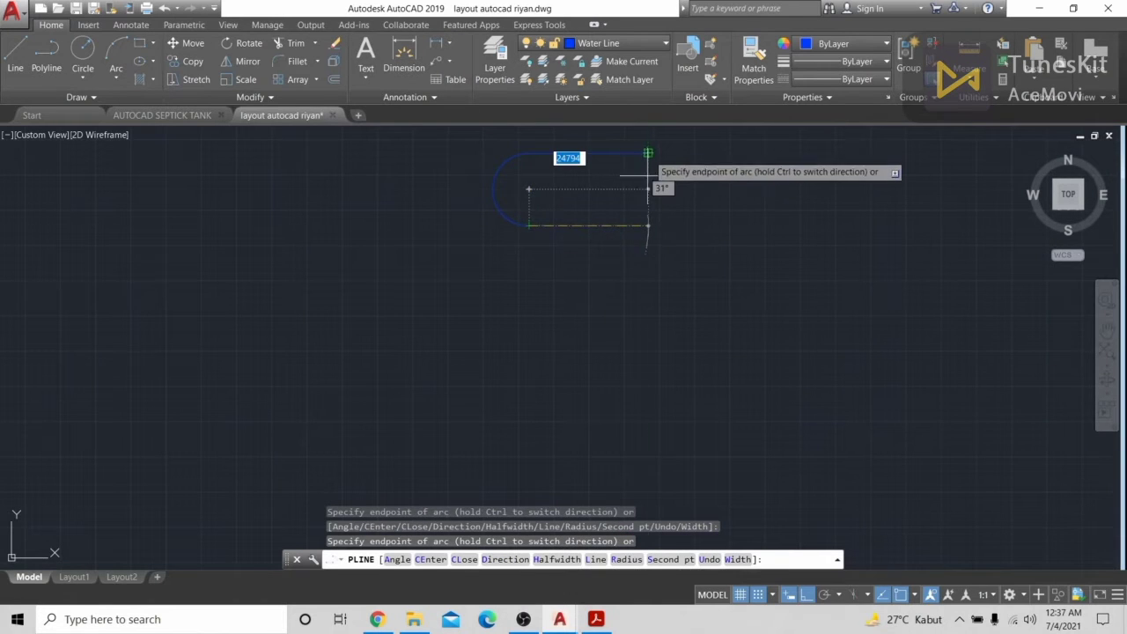
pyautogui.write('l')
pyautogui.press('Return')
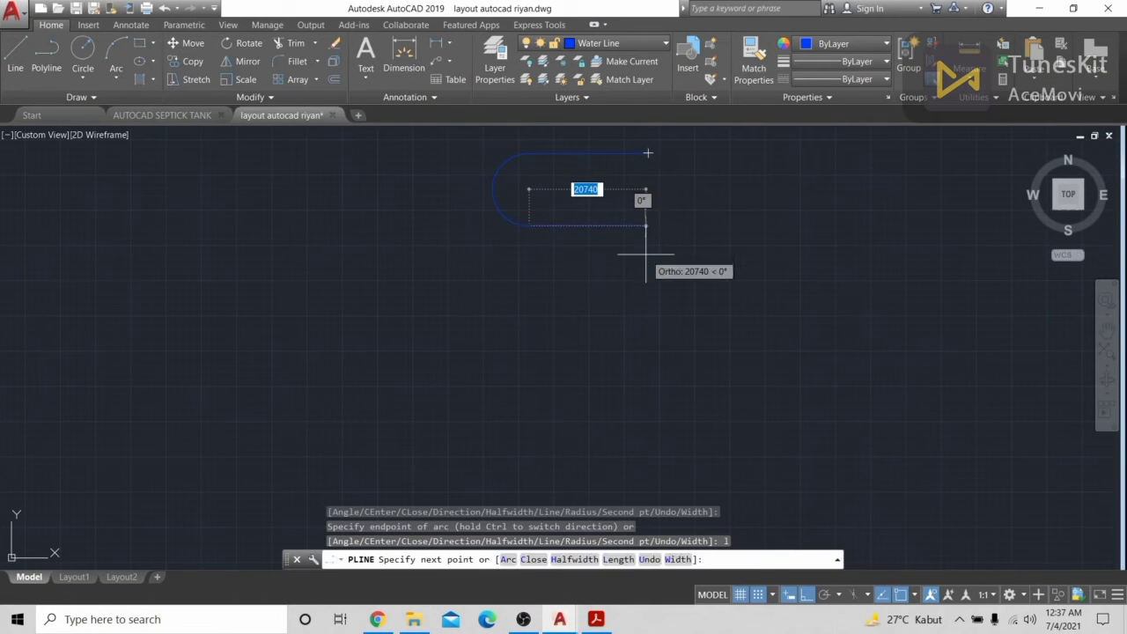
pyautogui.click(648, 198)
pyautogui.press('Escape')
# Stretch both open ends of the pipe outline rightward so its parallel edges are about 68500 long
pyautogui.click(652, 151)
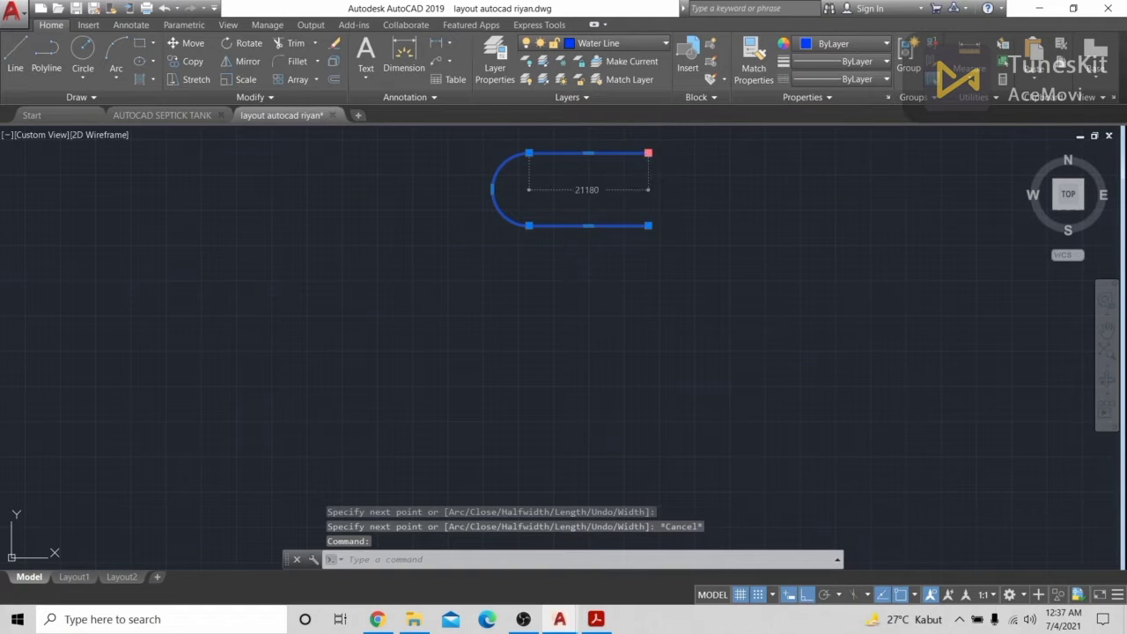
pyautogui.click(648, 153)
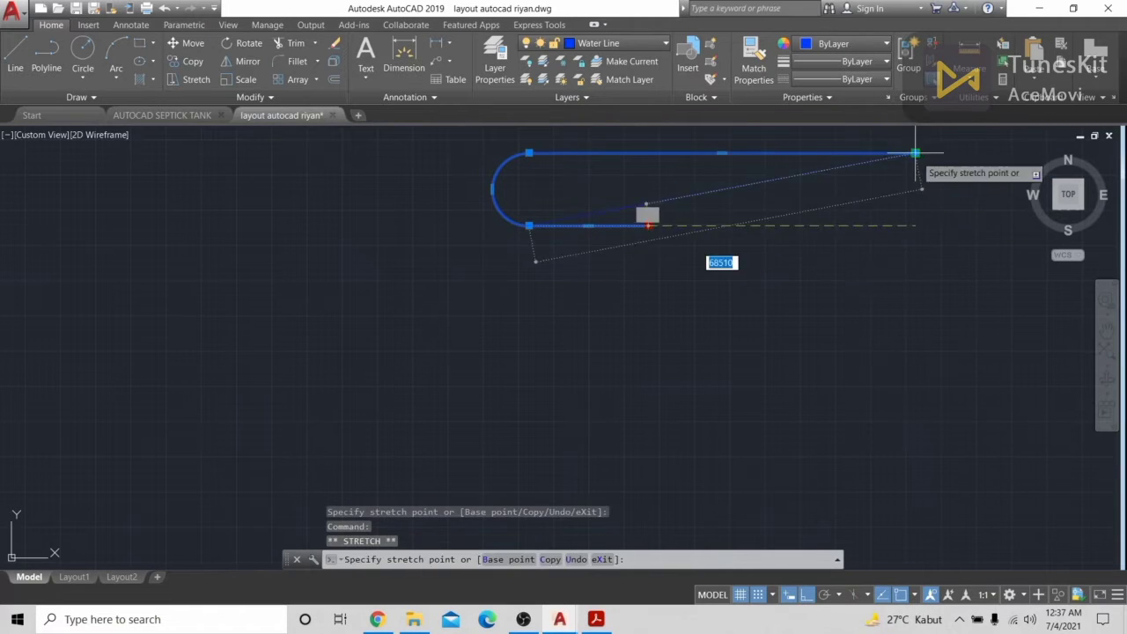
pyautogui.press('Escape')
# Examine the reference intake pipe and its flow arrow beside the bar screen
pyautogui.scroll(-4, 951, 276)
pyautogui.moveTo(945, 346)
pyautogui.mouseDown(button='middle')
pyautogui.moveTo(738, 262)
pyautogui.moveTo(798, 290)
pyautogui.mouseUp(button='middle')
pyautogui.scroll(5, 748, 352)
pyautogui.scroll(-3, 703, 345)
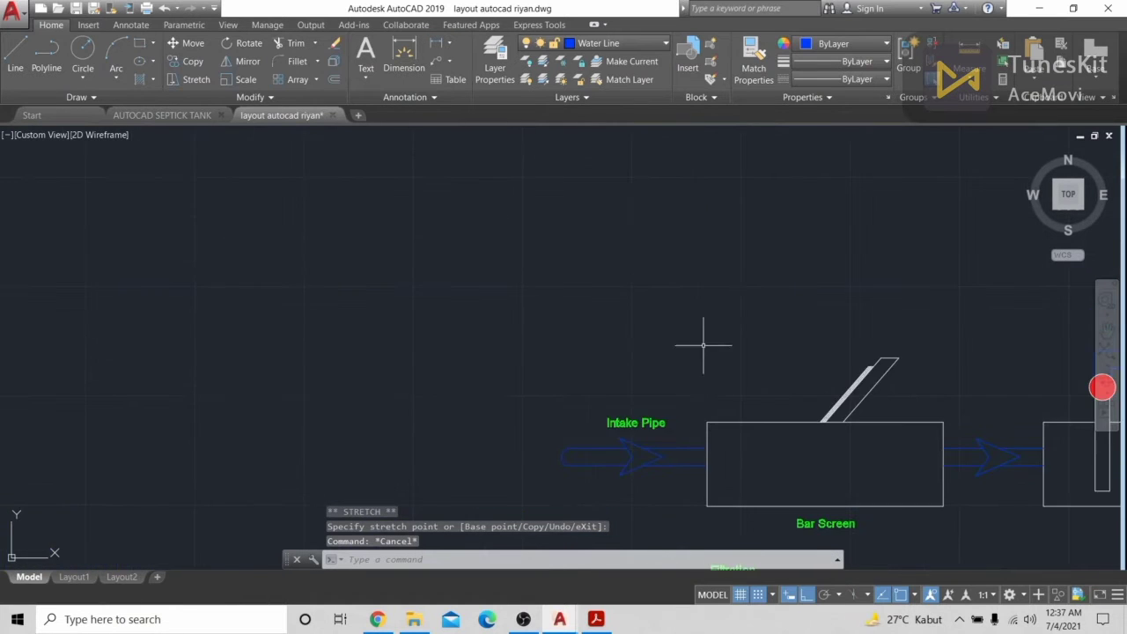
pyautogui.moveTo(718, 225); pyautogui.dragTo(742, 495, button='middle')
pyautogui.moveTo(720, 418); pyautogui.dragTo(754, 294, button='middle')
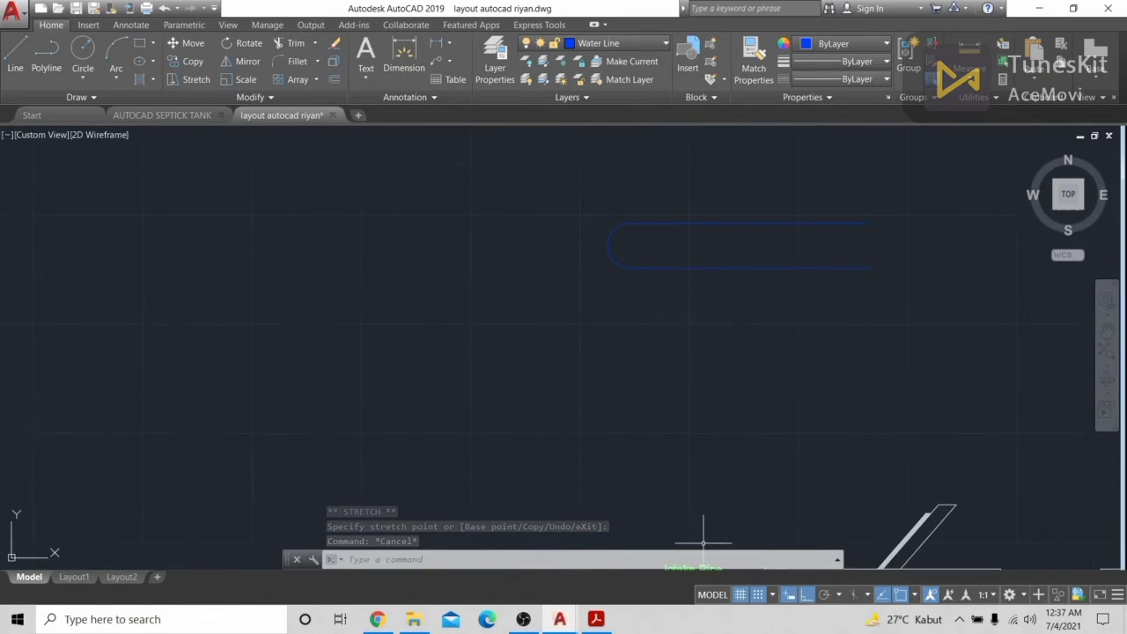
pyautogui.moveTo(702, 543); pyautogui.dragTo(772, 294, button='middle')
pyautogui.click(742, 282)
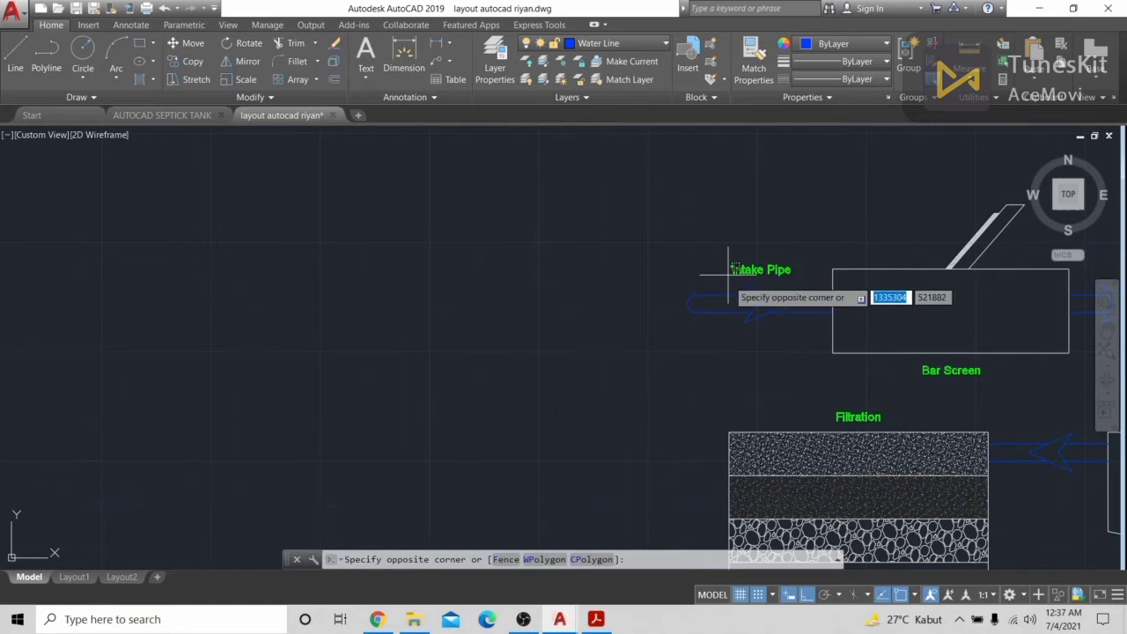
pyautogui.click(792, 354)
pyautogui.press('Escape')
pyautogui.moveTo(786, 253); pyautogui.dragTo(813, 349, button='middle')
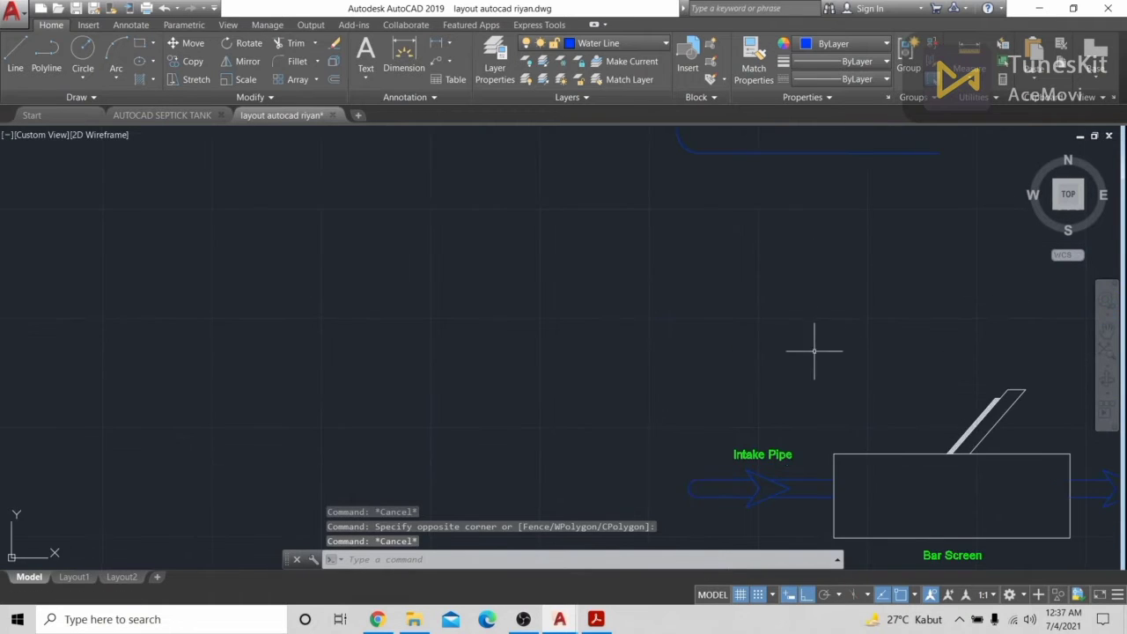
# Draw the arrowhead's upper half from the midpoint between the pipe edges, with Ortho off and its notch about 15665 behind the tip
pyautogui.click(16, 58)
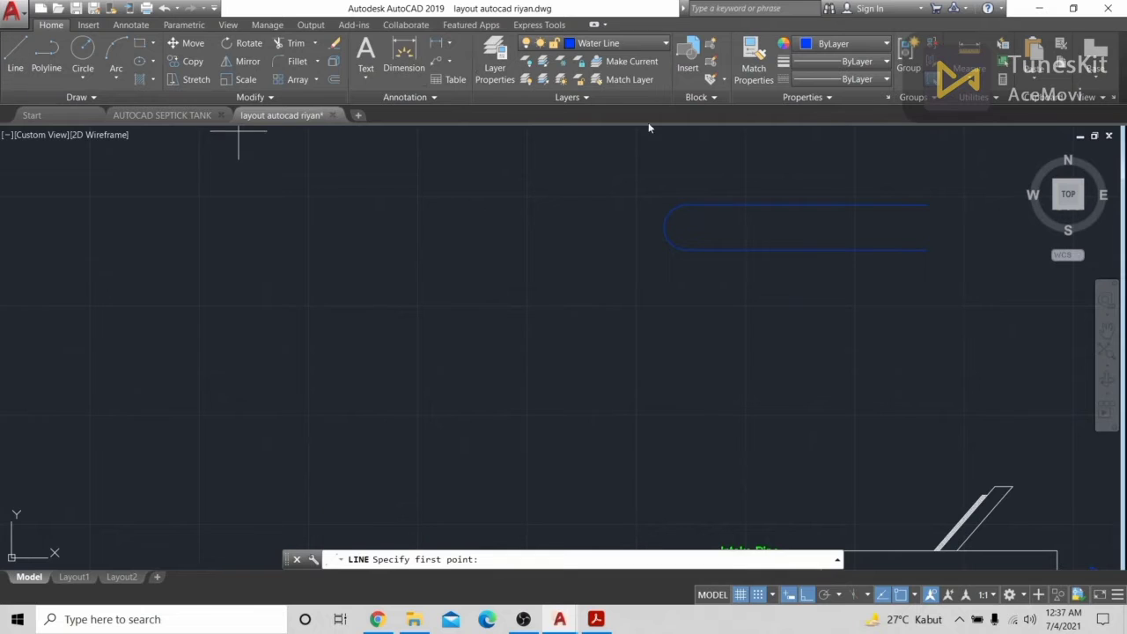
pyautogui.write('m2p')
pyautogui.press('Return')
pyautogui.click(804, 205)
pyautogui.click(805, 250)
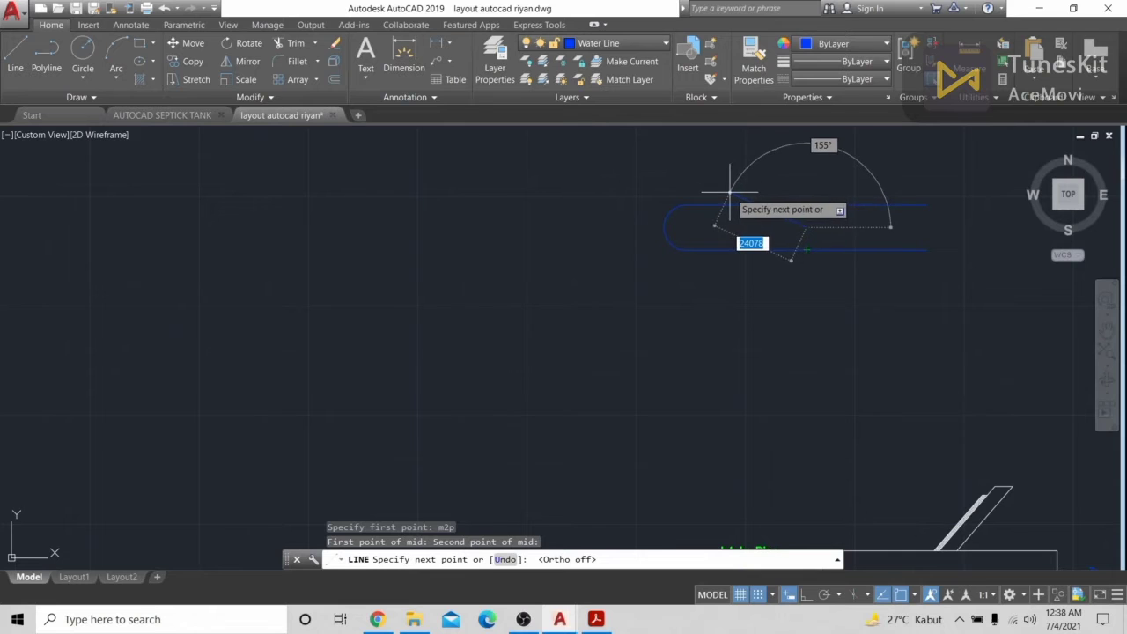
pyautogui.press('F8')
pyautogui.scroll(4, 806, 234)
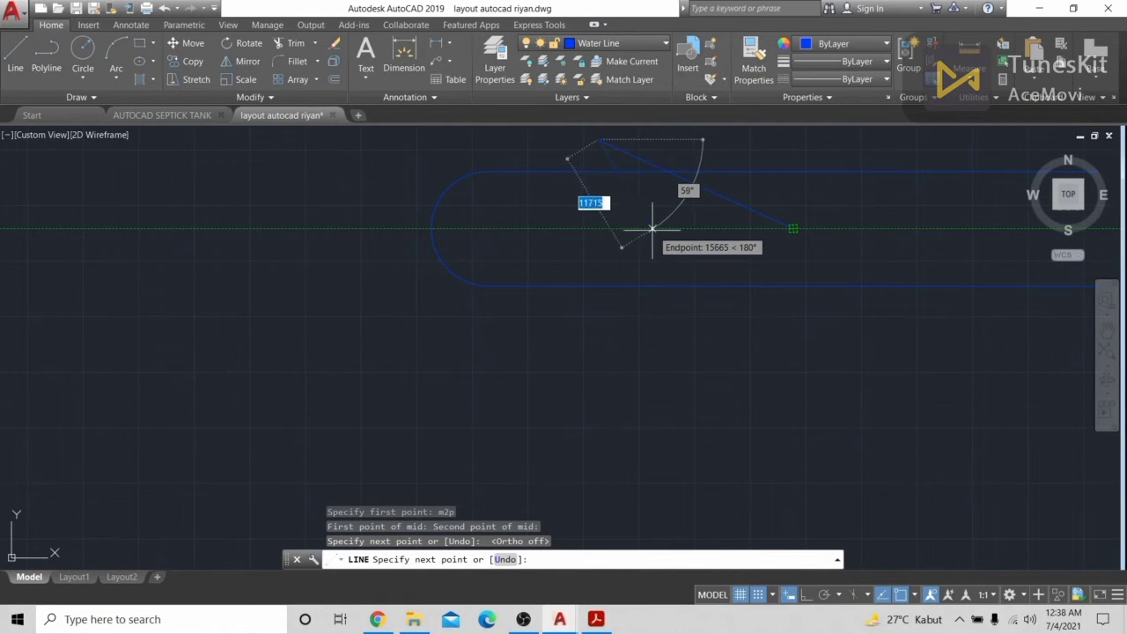
pyautogui.click(648, 229)
pyautogui.press('Escape')
# Mirror the two arrowhead lines about the pipe's horizontal centreline, with Ortho on, keeping the originals
pyautogui.click(810, 245)
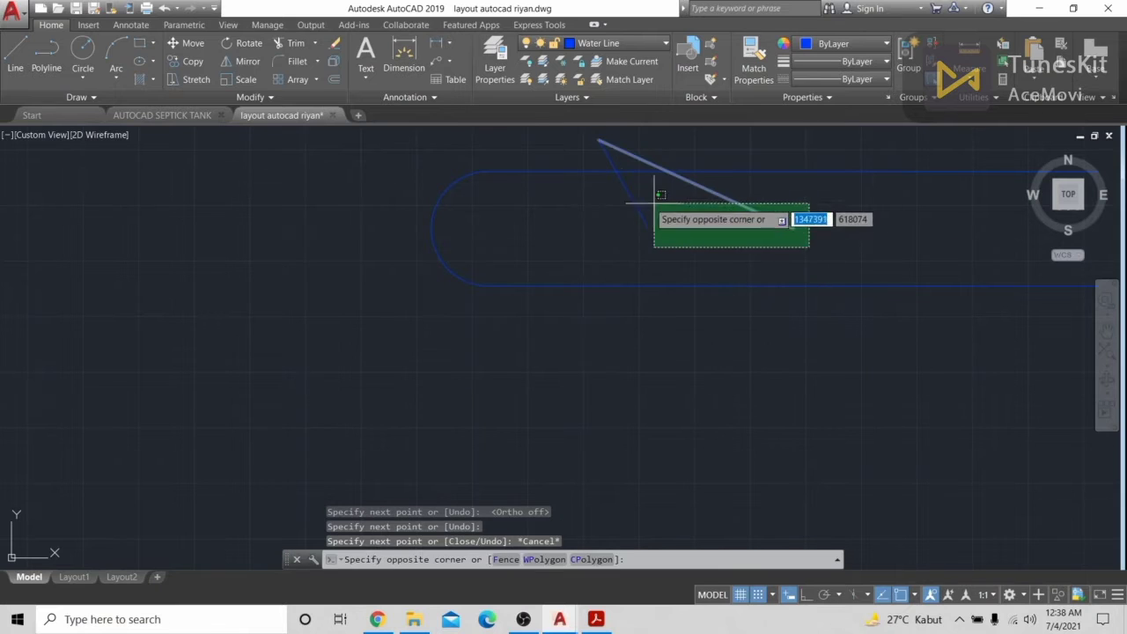
pyautogui.click(649, 201)
pyautogui.write('mi')
pyautogui.press('Return')
pyautogui.click(794, 228)
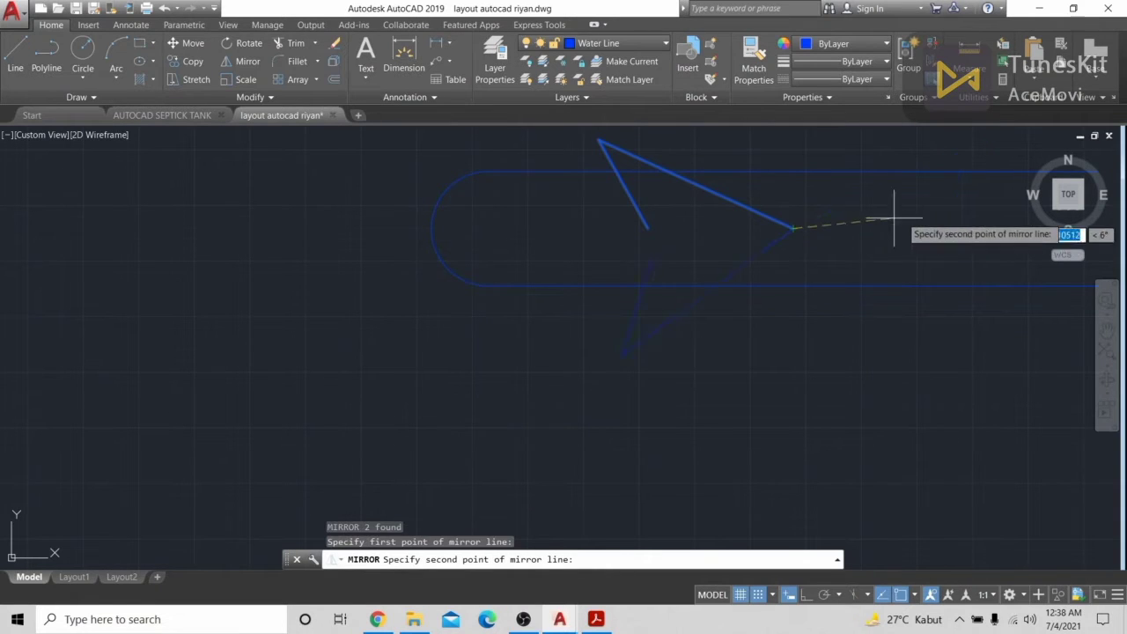
pyautogui.press('F8')
pyautogui.click(897, 227)
pyautogui.press('Return')
# Move the complete arrowhead rightward along the centreline towards the middle of the pipe
pyautogui.scroll(2, 898, 227)
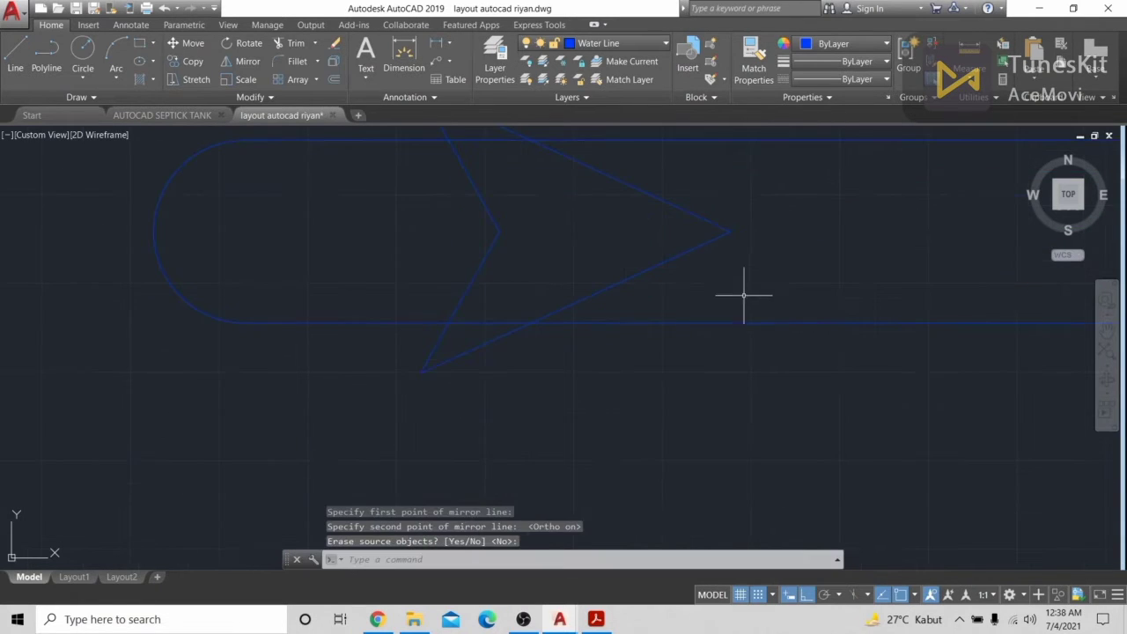
pyautogui.click(532, 174)
pyautogui.click(773, 425)
pyautogui.write('m')
pyautogui.press('Return')
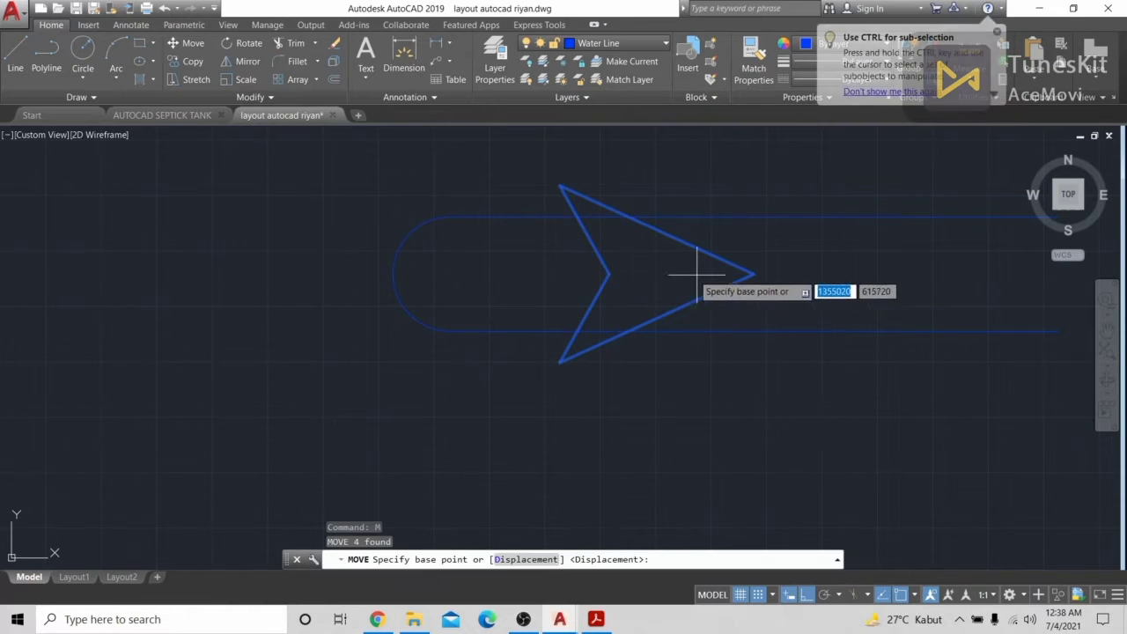
pyautogui.click(680, 274)
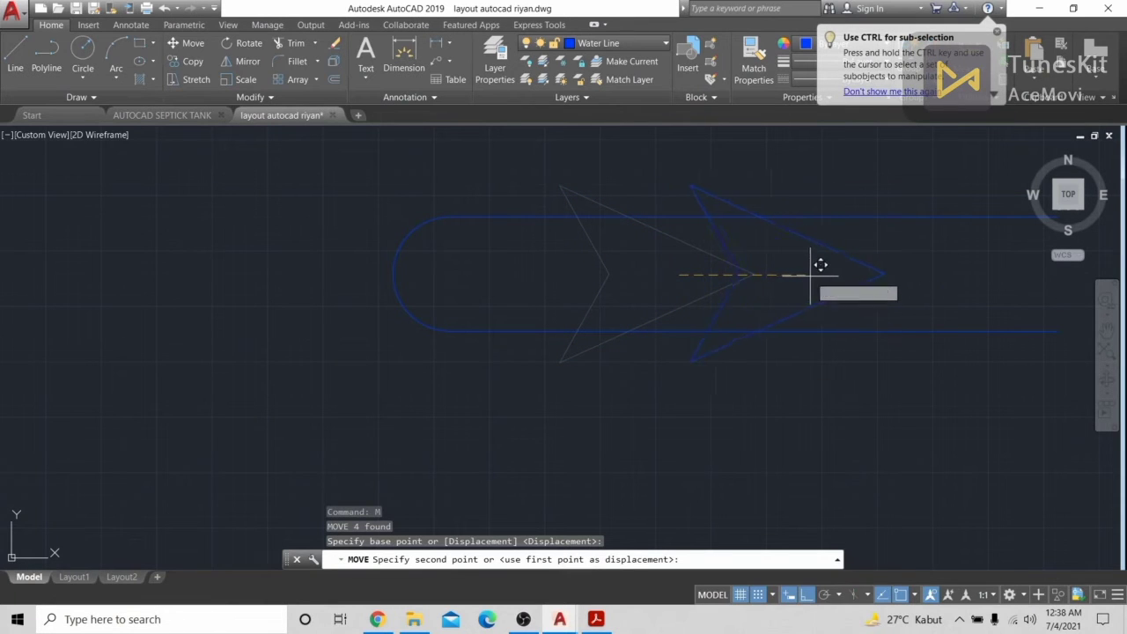
pyautogui.click(808, 274)
# Trim away the portions of the intake pipe's two edge lines that lie inside the arrowhead
pyautogui.write('tr')
pyautogui.press('Return')
pyautogui.press('Return')
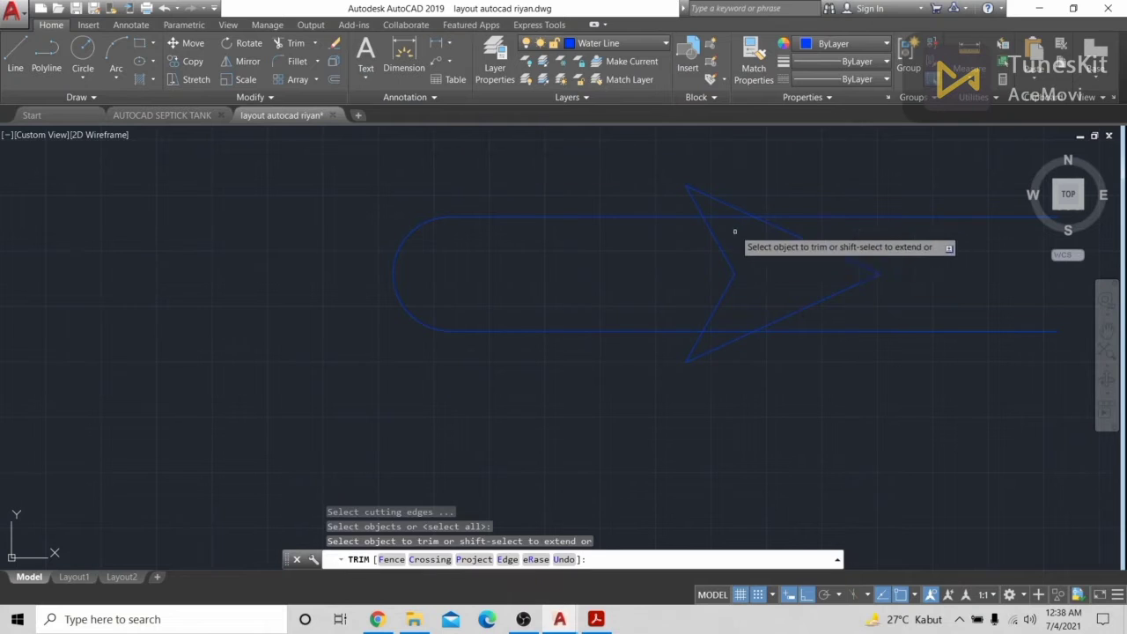
pyautogui.click(723, 218)
pyautogui.scroll(-5, 793, 317)
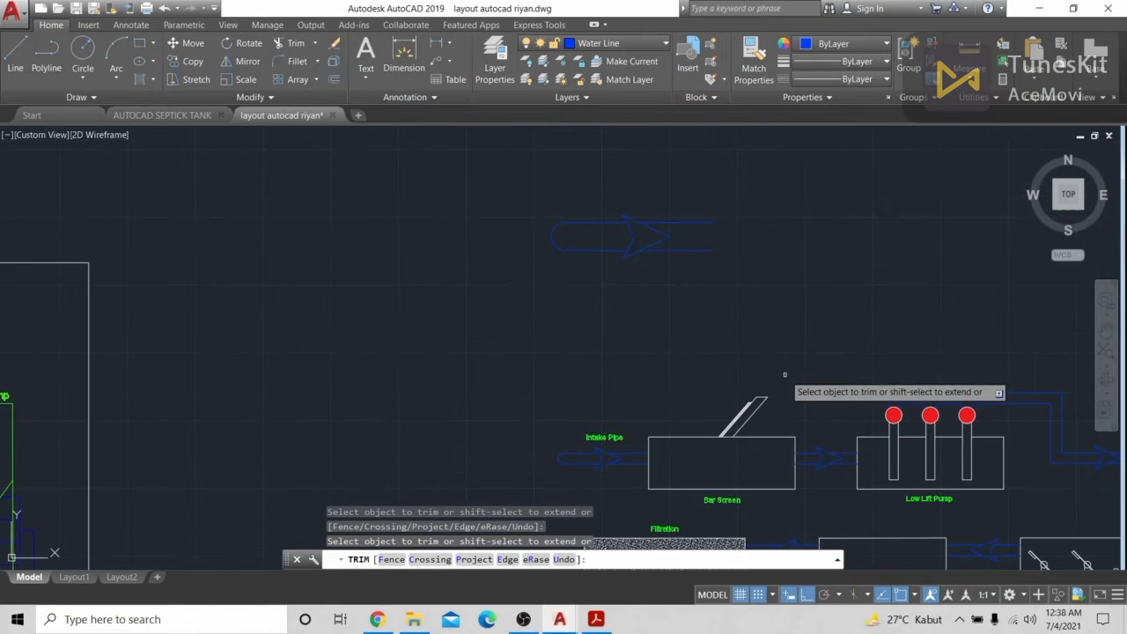
pyautogui.press('Escape')
# Draw the rectangular bar screen tank as a polyline on layer 0 at the pipe's open end, extending above and below the pipe
pyautogui.scroll(3, 760, 250)
pyautogui.click(47, 62)
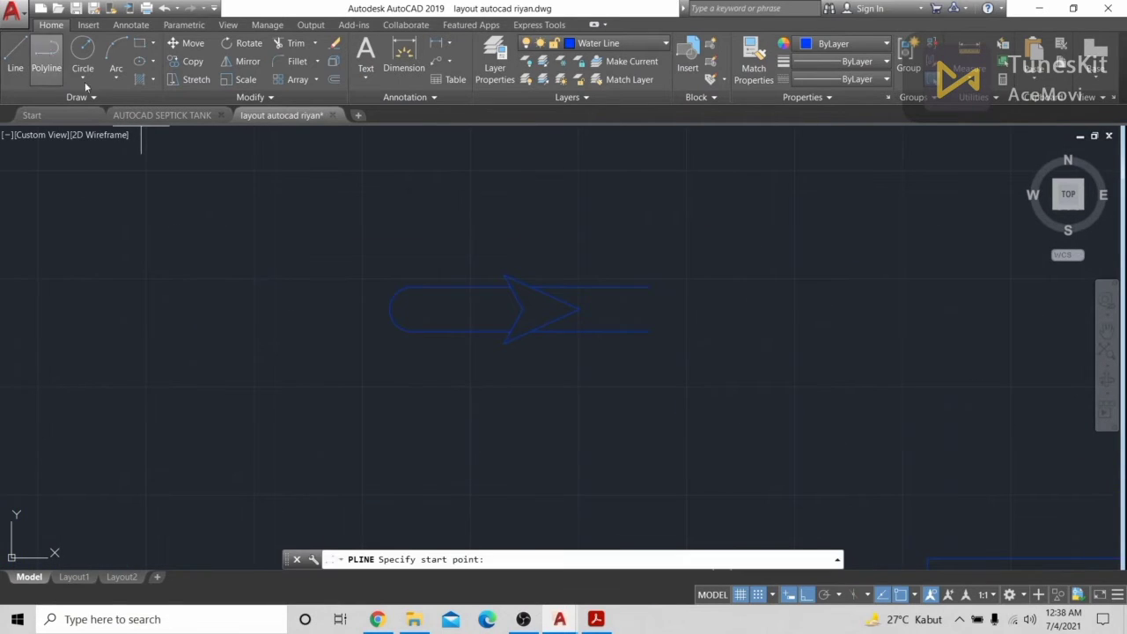
pyautogui.click(616, 43)
pyautogui.click(599, 59)
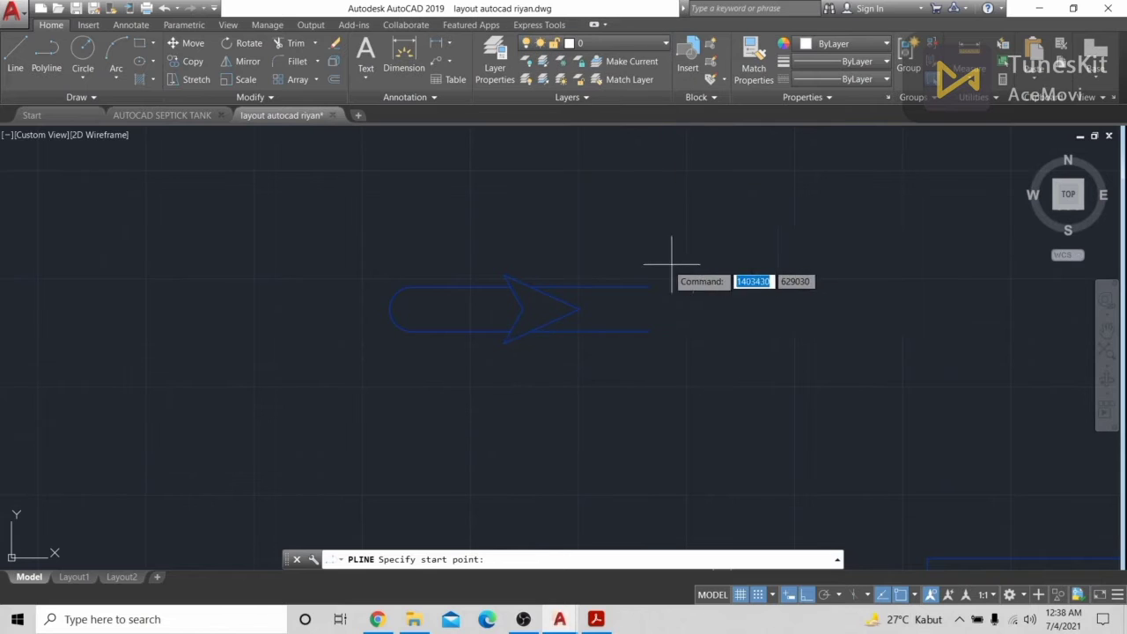
pyautogui.click(649, 239)
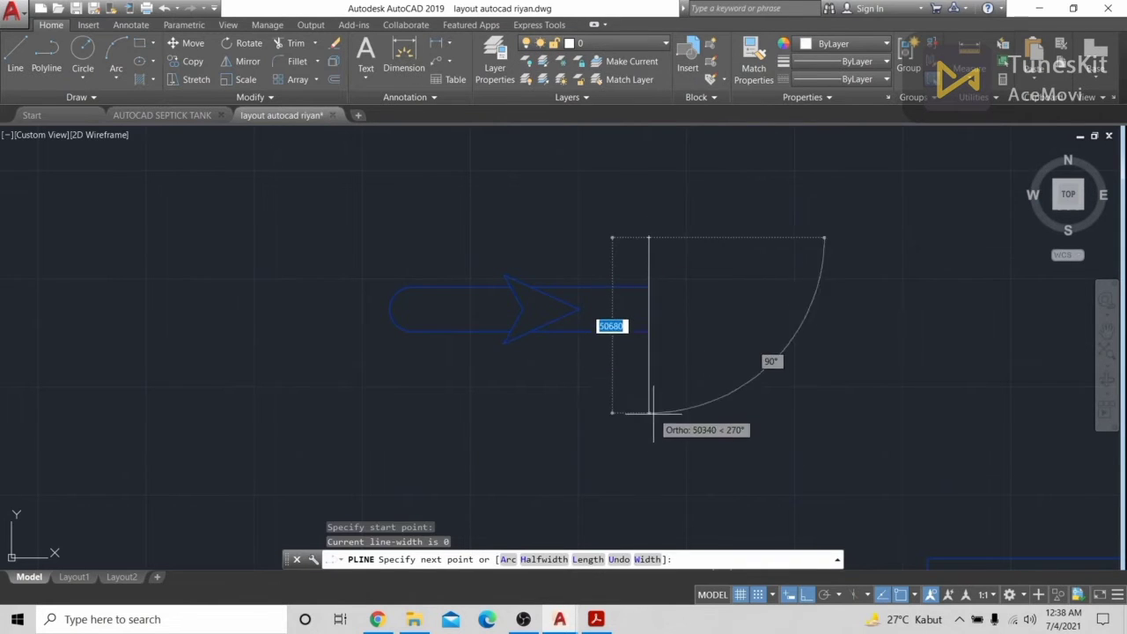
pyautogui.scroll(-5, 649, 471)
pyautogui.moveTo(649, 470); pyautogui.dragTo(663, 281, button='middle')
pyautogui.scroll(2, 660, 264)
pyautogui.click(652, 290)
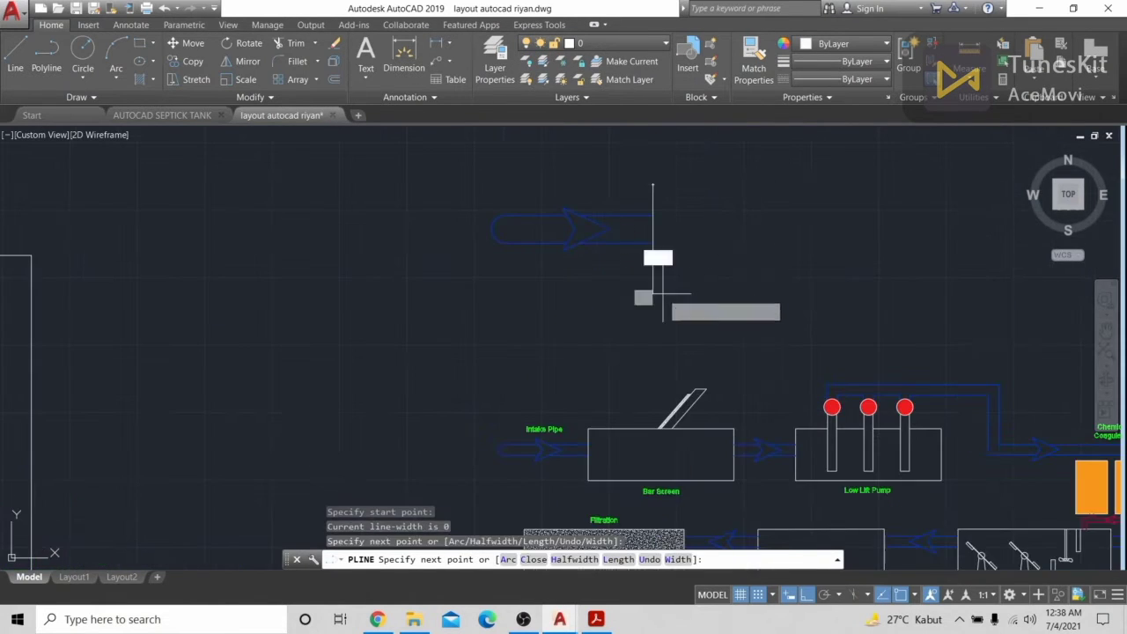
pyautogui.click(911, 292)
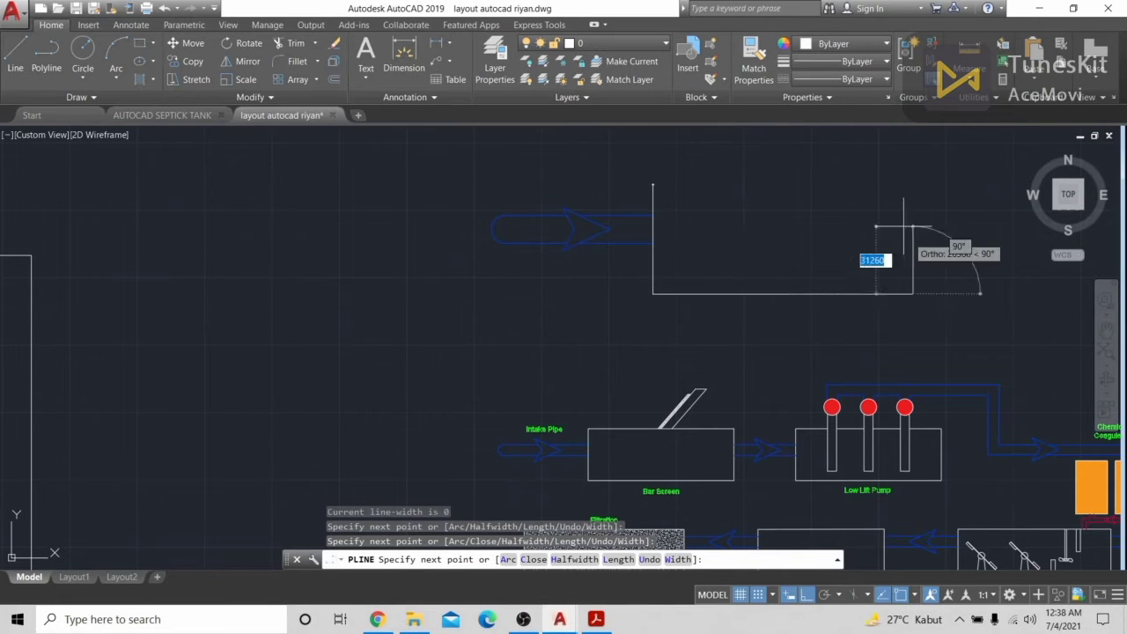
pyautogui.click(912, 185)
pyautogui.click(652, 184)
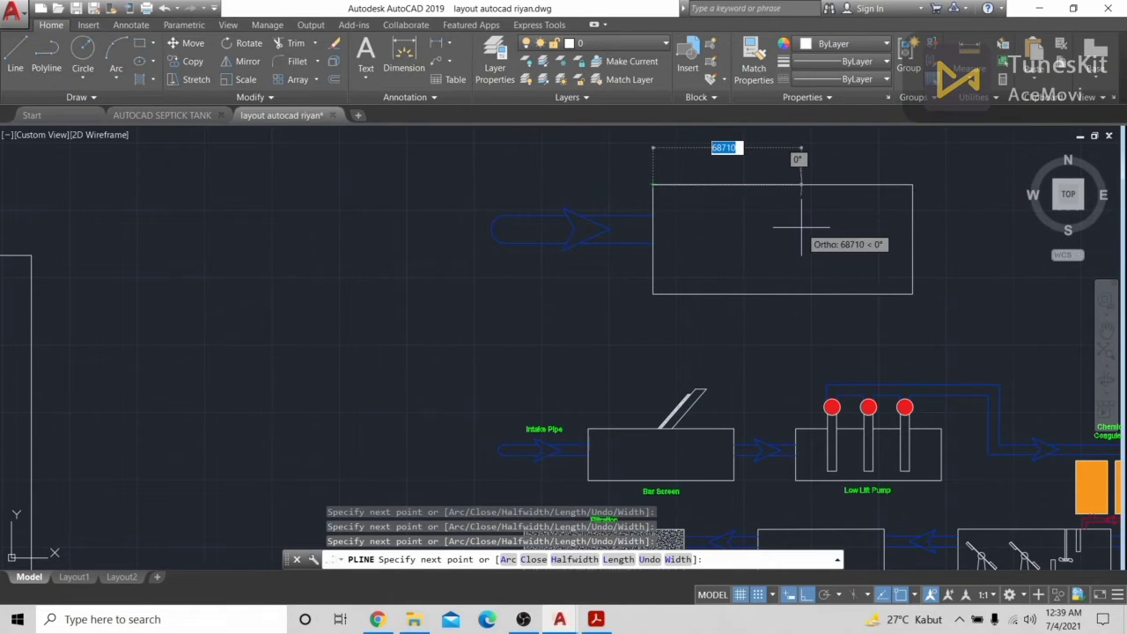
pyautogui.press('Return')
# Draw a line slanting up rightward from the tank's top edge with Ortho off, continued by a horizontal segment about 11080 long
pyautogui.scroll(2, 813, 244)
pyautogui.moveTo(808, 147); pyautogui.dragTo(741, 273, button='middle')
pyautogui.click(24, 49)
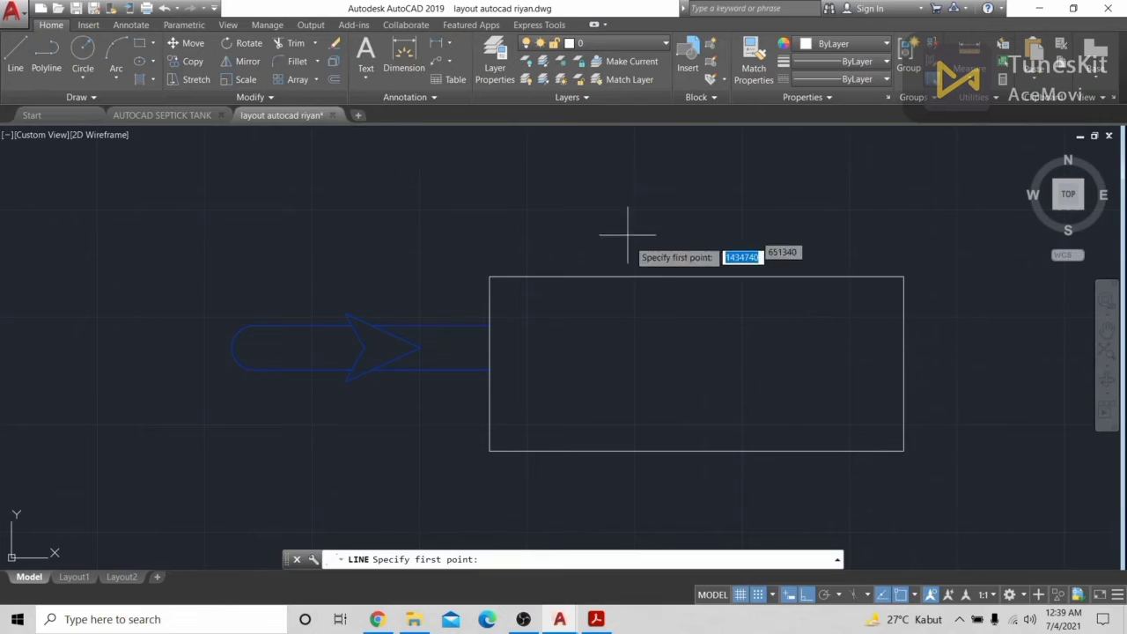
pyautogui.click(661, 277)
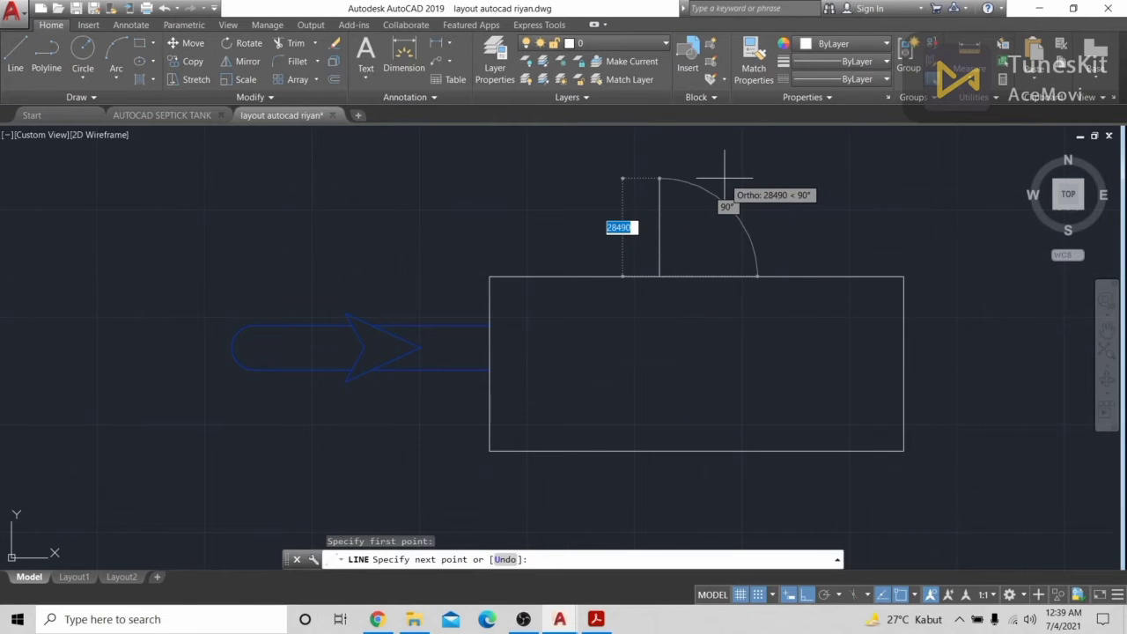
pyautogui.press('F8')
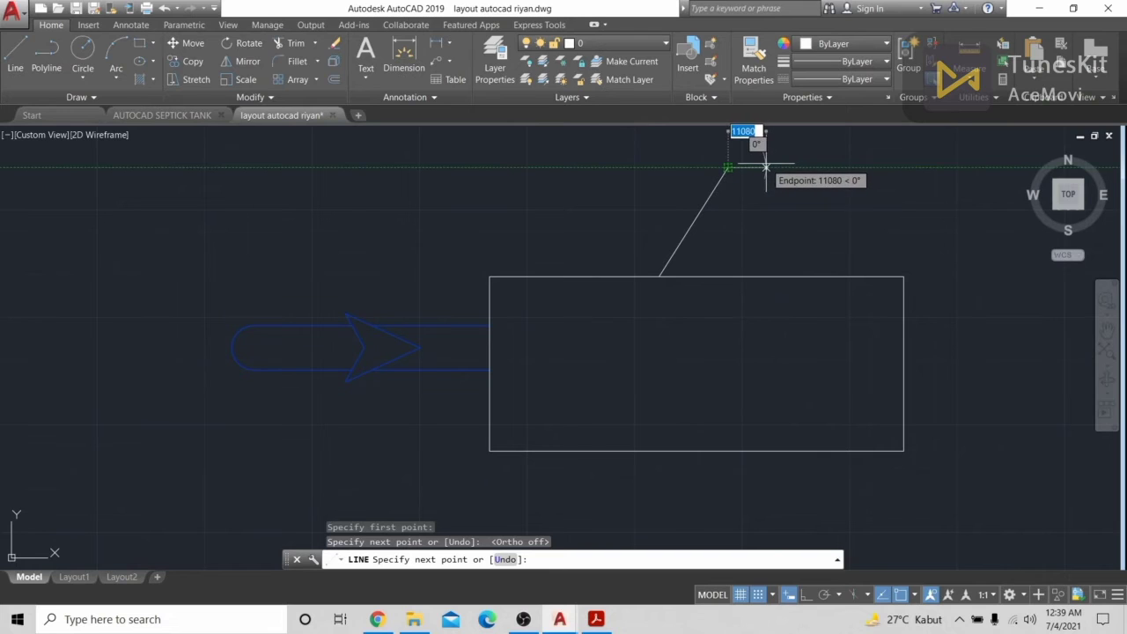
pyautogui.click(728, 167)
pyautogui.click(765, 166)
pyautogui.press('Escape')
pyautogui.click(695, 221)
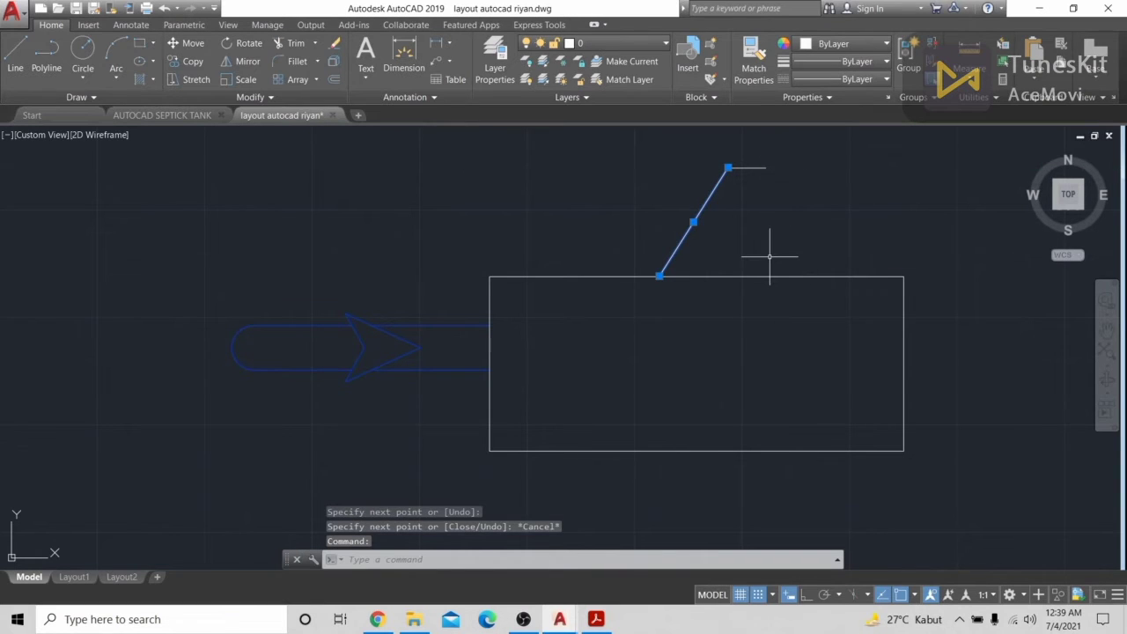
pyautogui.write('COM')
pyautogui.press('Return')
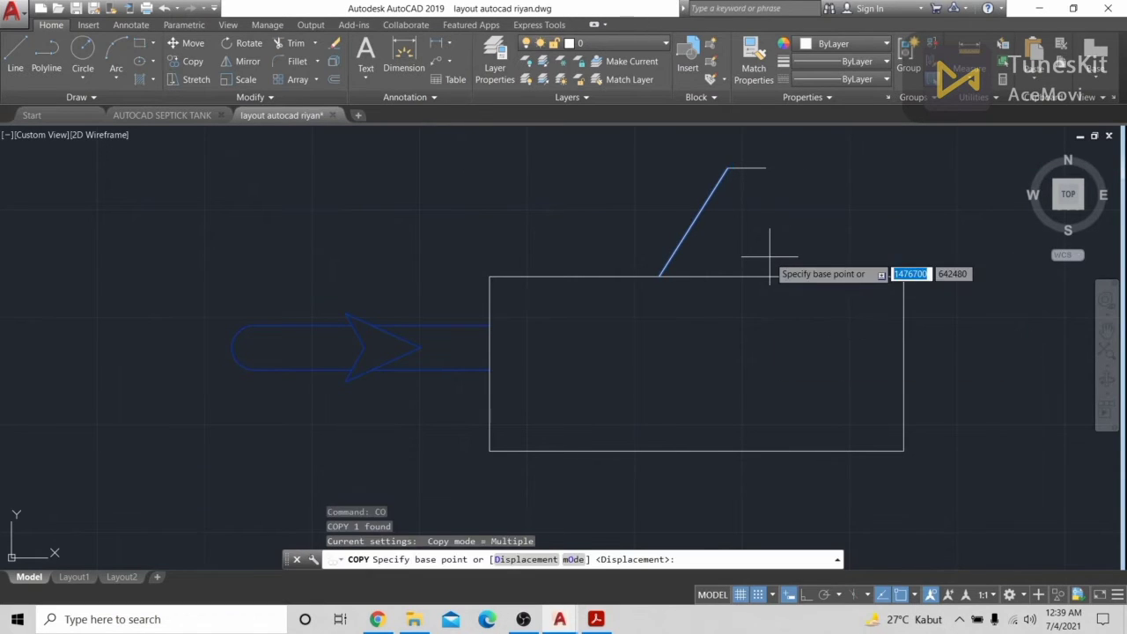
pyautogui.click(660, 275)
pyautogui.press('Escape')
# Copy the slanted line from the horizontal segment's left end to its right end to form the inclined screen frame
pyautogui.click(708, 204)
pyautogui.write('CO')
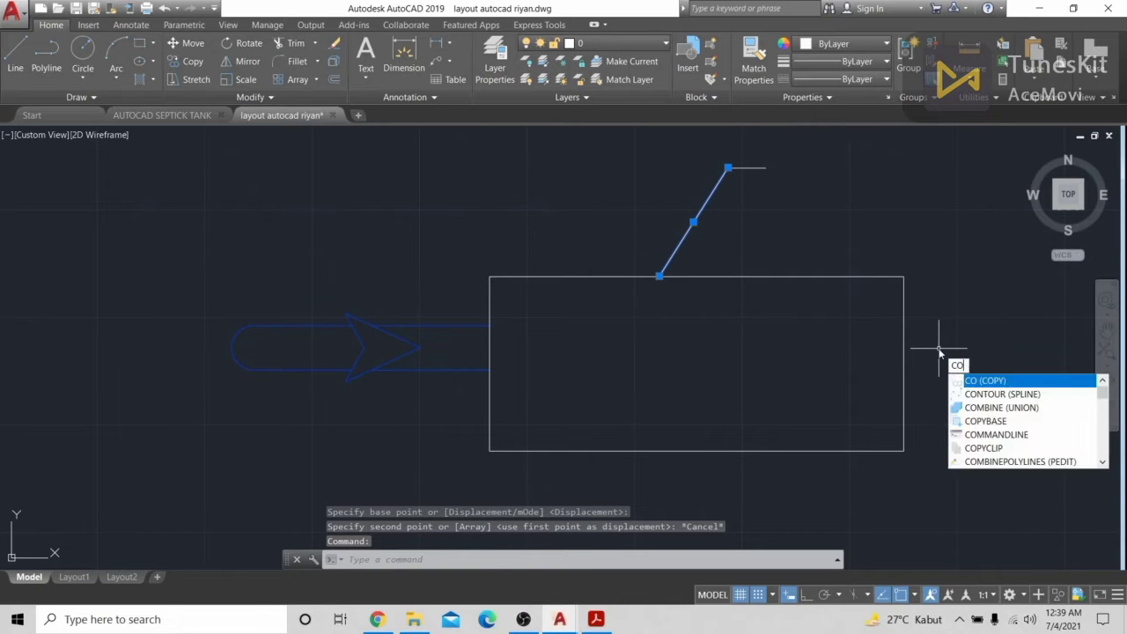
pyautogui.press('Return')
pyautogui.click(728, 167)
pyautogui.click(765, 167)
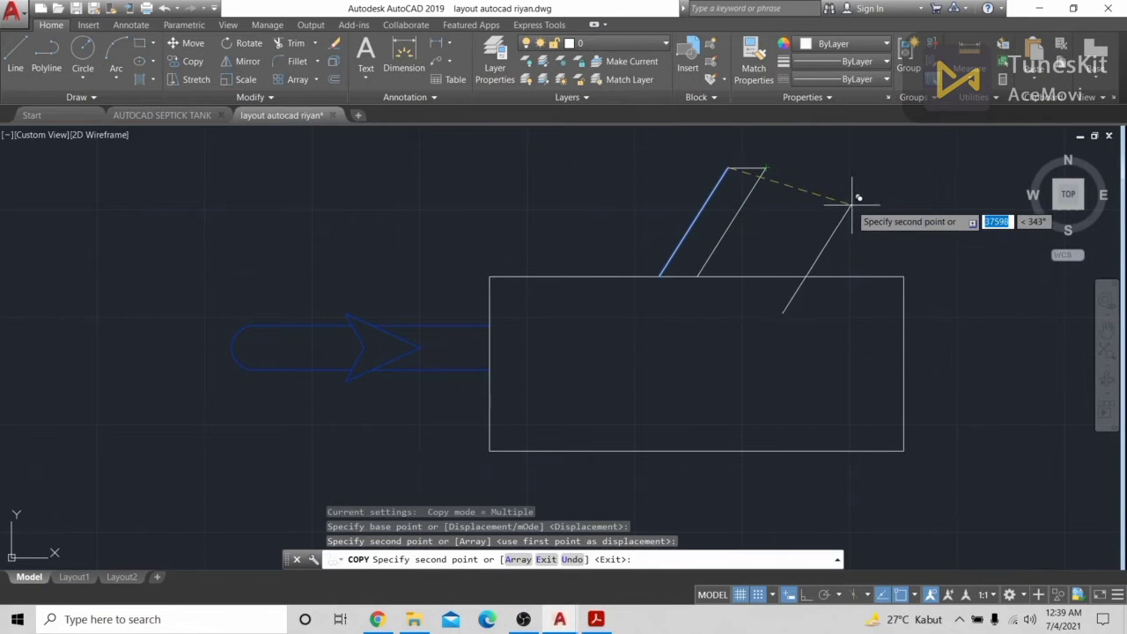
pyautogui.press('Escape')
# Draw a short horizontal line leftward from the upper part of the frame's left slanted line, with Ortho on
pyautogui.moveTo(774, 206); pyautogui.dragTo(906, 259, button='middle')
pyautogui.scroll(2, 916, 251)
pyautogui.click(15, 55)
pyautogui.scroll(4, 792, 246)
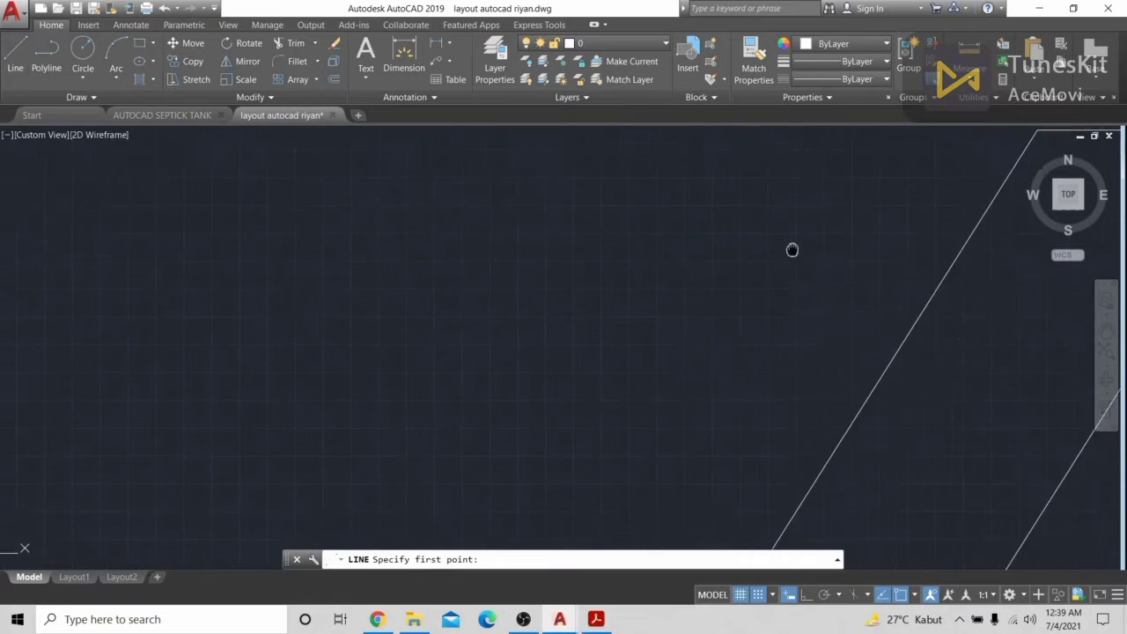
pyautogui.moveTo(792, 247); pyautogui.dragTo(730, 256, button='middle')
pyautogui.click(758, 222)
pyautogui.press('F8')
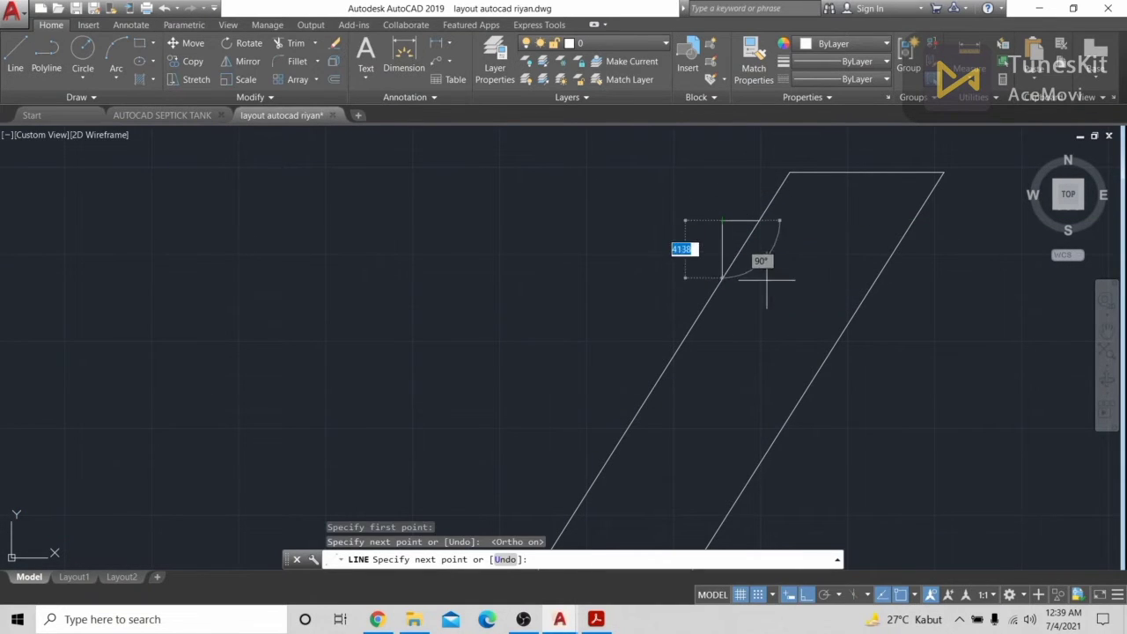
pyautogui.press('Escape')
# Copy the frame's left slanted line to the outer end of the short horizontal line, forming a narrow strip
pyautogui.click(722, 282)
pyautogui.write('co')
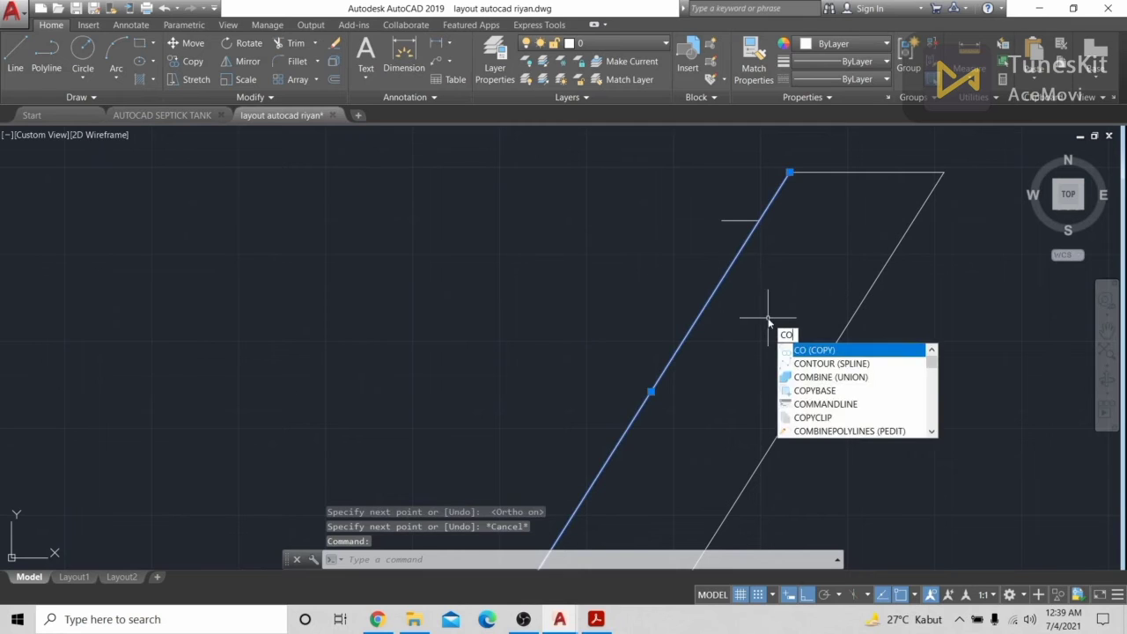
pyautogui.press('Return')
pyautogui.click(757, 221)
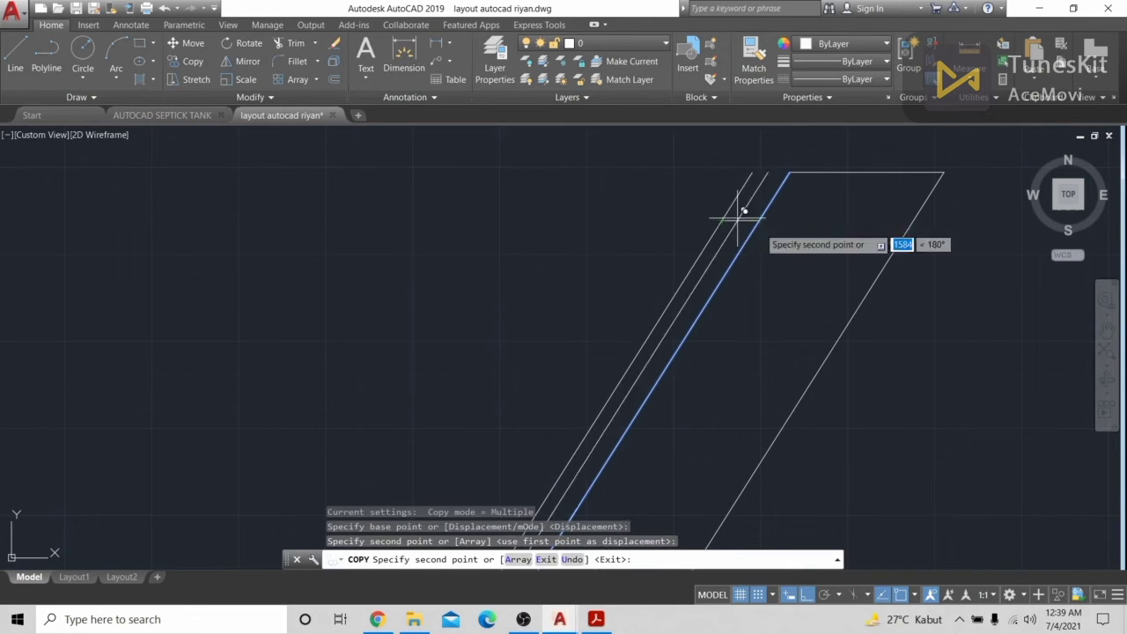
pyautogui.click(721, 221)
pyautogui.press('Escape')
# Trim off the copied slanted line's excess above the short horizontal line
pyautogui.click(300, 44)
pyautogui.press('Return')
pyautogui.click(738, 196)
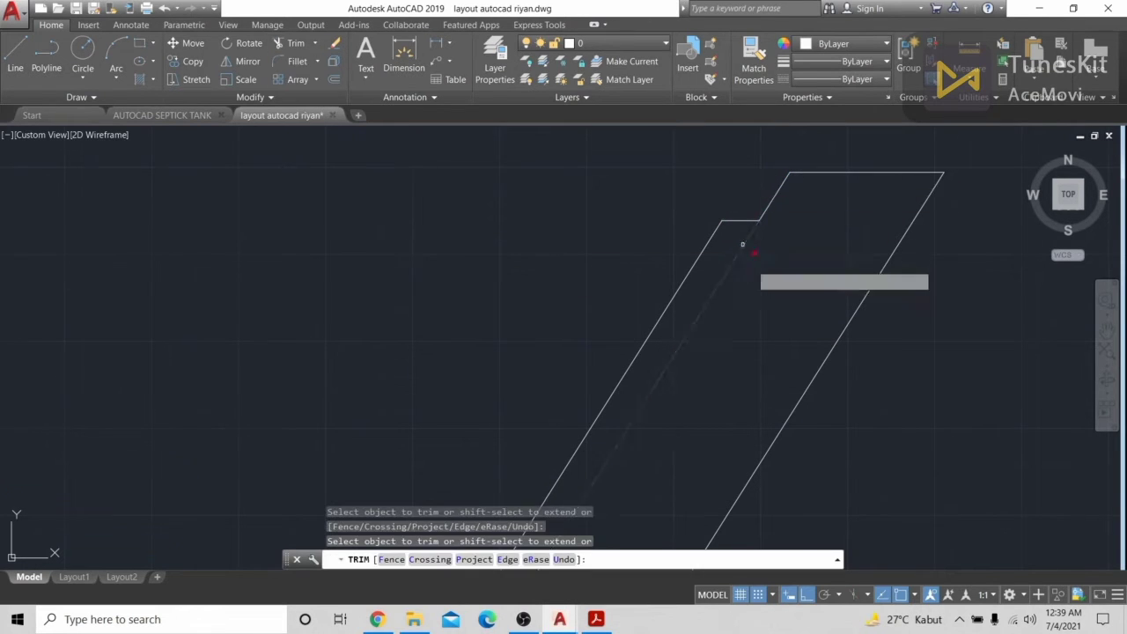
# Examine the crosshatched strip on the reference bar screen and return to the new drawing
pyautogui.scroll(-10, 748, 238)
pyautogui.scroll(8, 816, 293)
pyautogui.scroll(4, 443, 373)
pyautogui.moveTo(343, 351); pyautogui.dragTo(761, 273, button='middle')
pyautogui.moveTo(307, 340); pyautogui.dragTo(712, 287, button='middle')
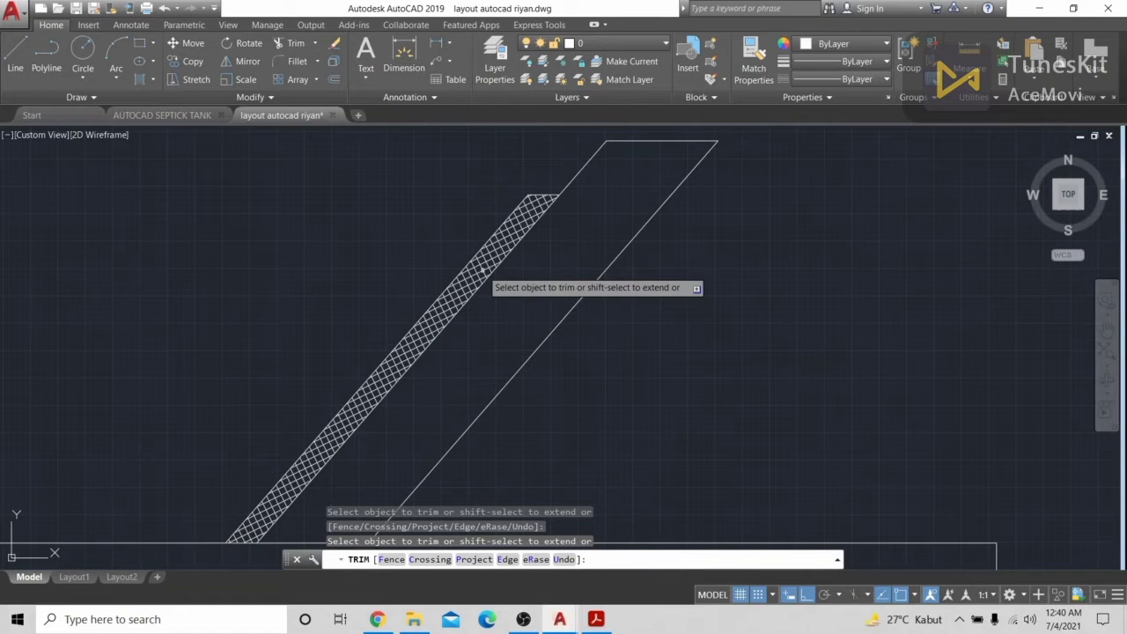
pyautogui.press('Escape')
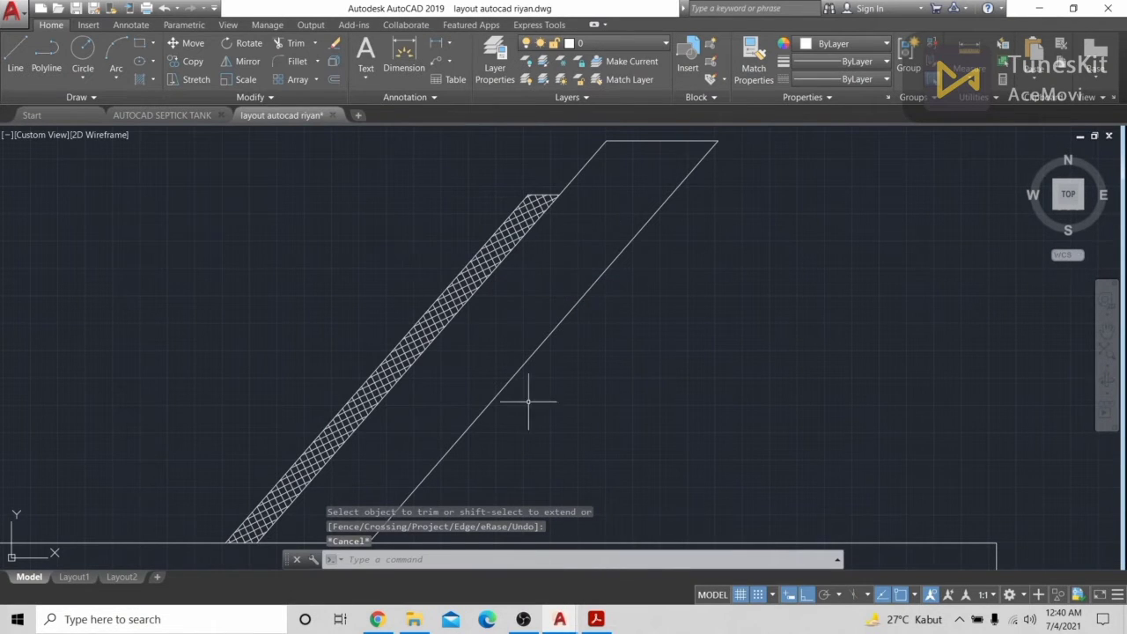
pyautogui.scroll(-5, 749, 237)
pyautogui.scroll(5, 649, 262)
pyautogui.scroll(2, 689, 193)
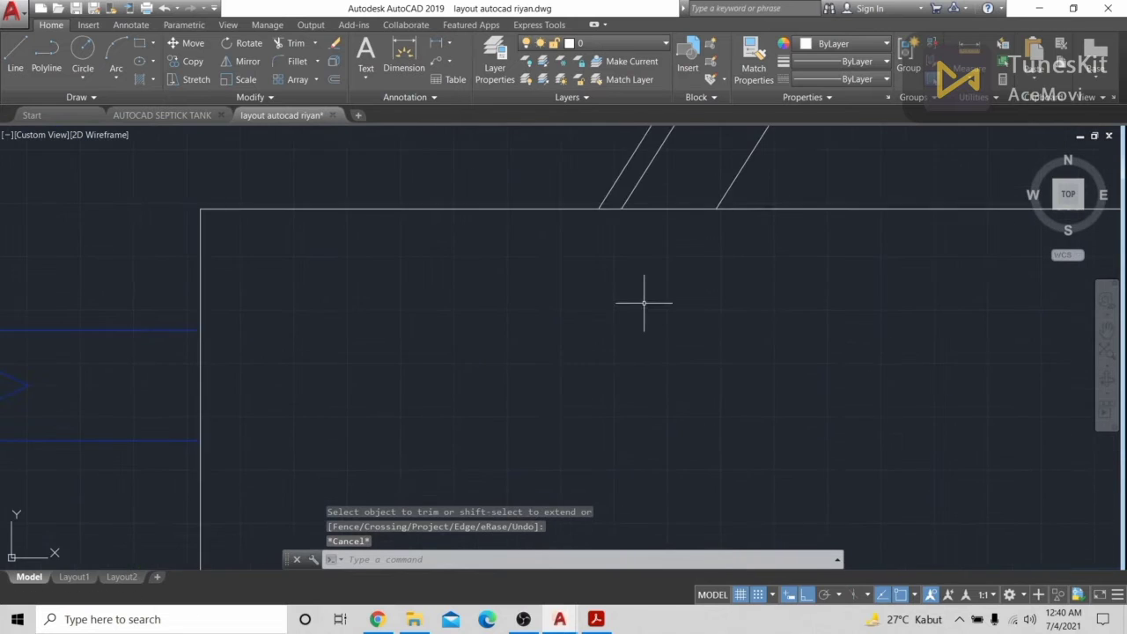
pyautogui.scroll(-2, 683, 376)
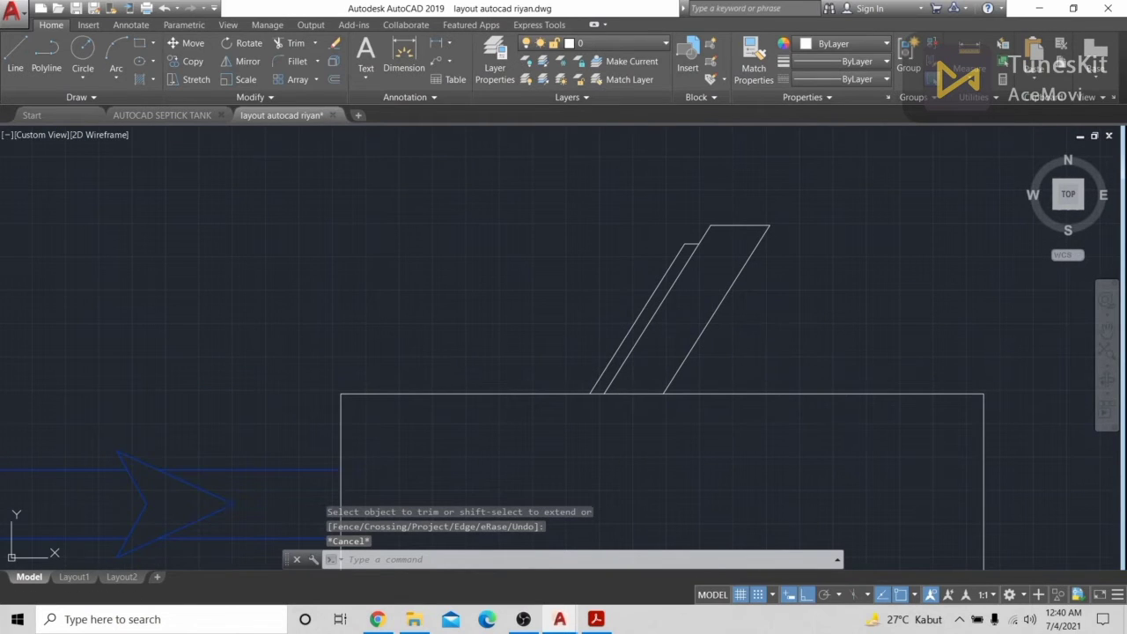
# Hatch the narrow strip beside the inclined frame with the ANSI37 pattern
pyautogui.write('h')
pyautogui.press('Return')
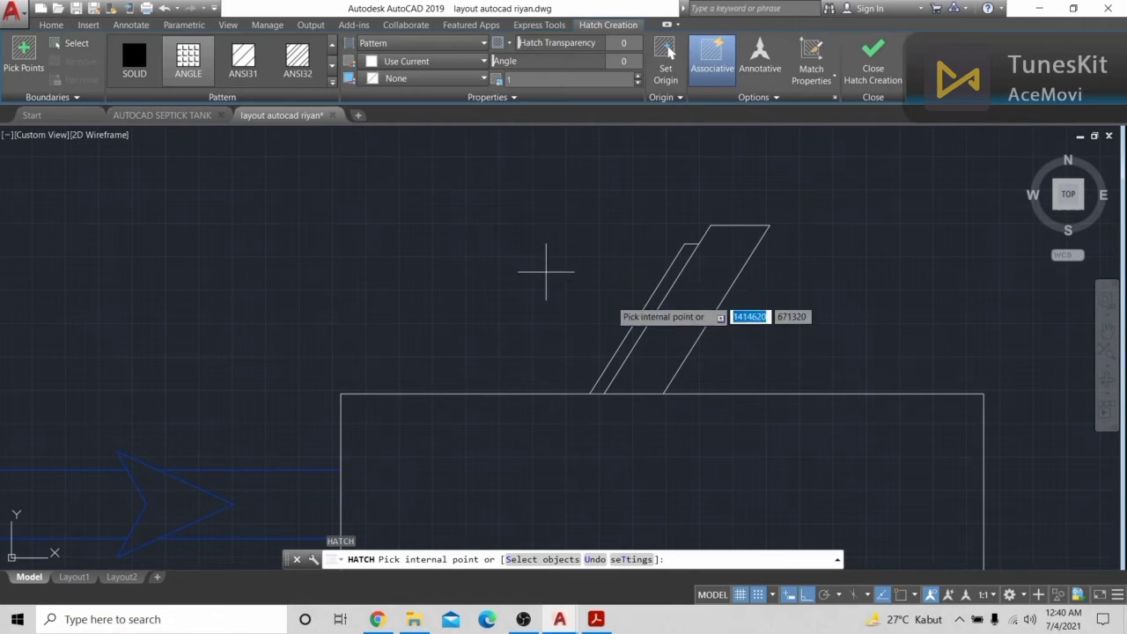
pyautogui.click(676, 266)
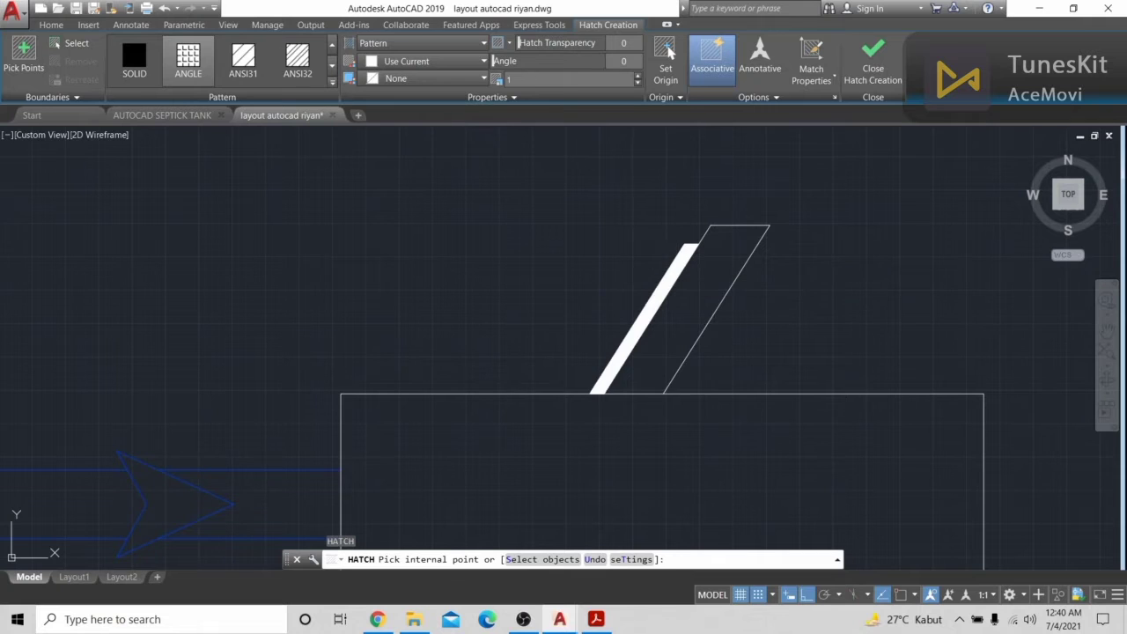
pyautogui.click(331, 83)
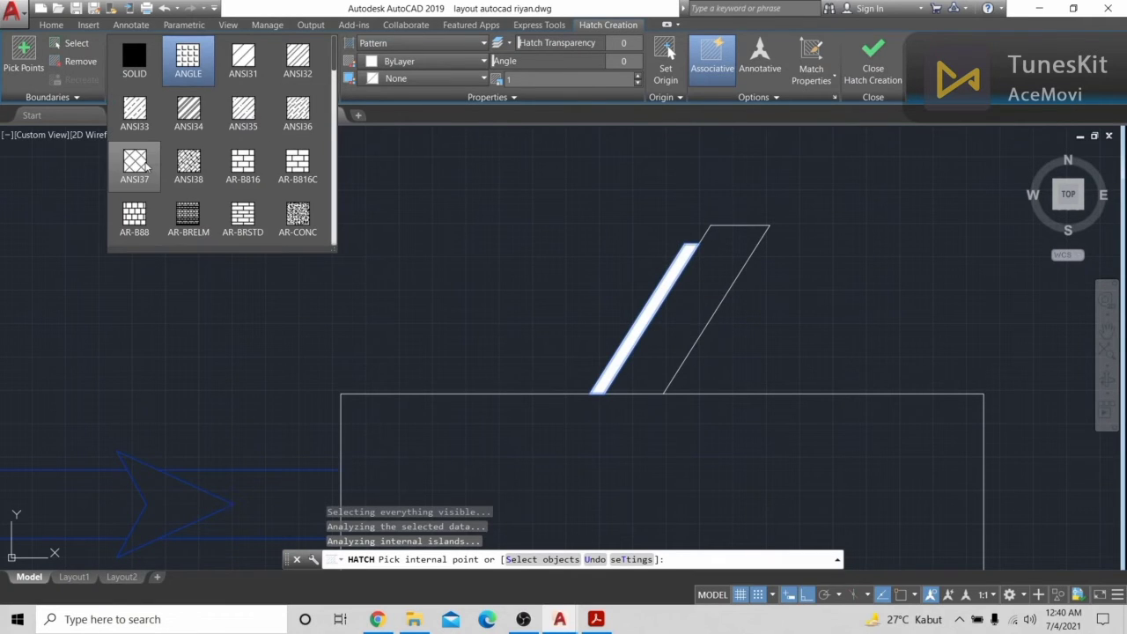
pyautogui.click(145, 167)
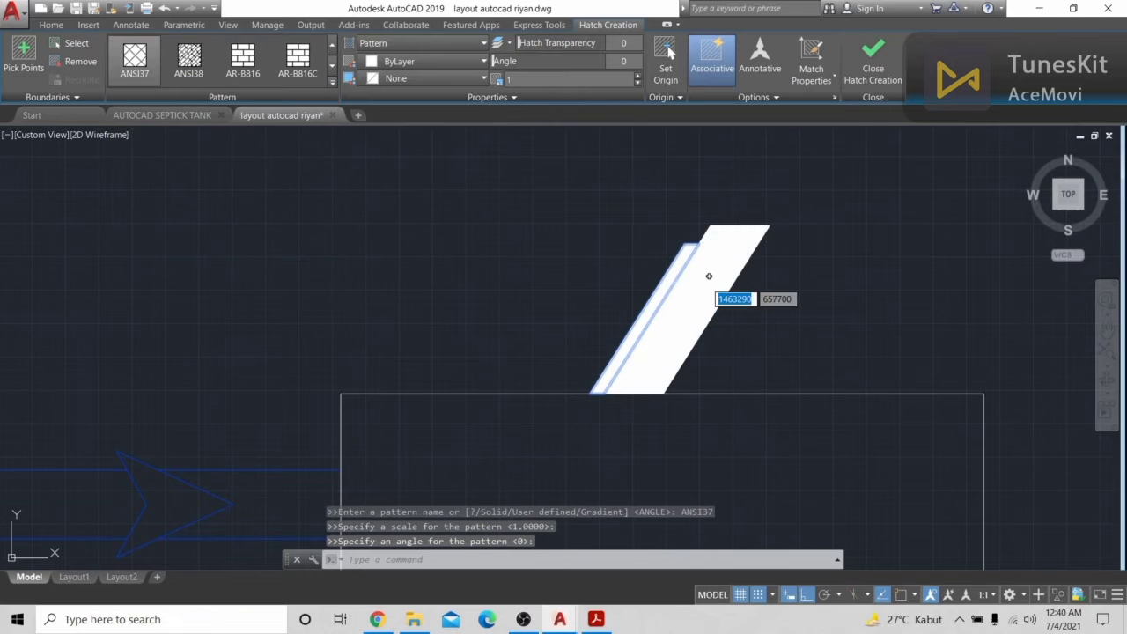
pyautogui.scroll(2, 636, 189)
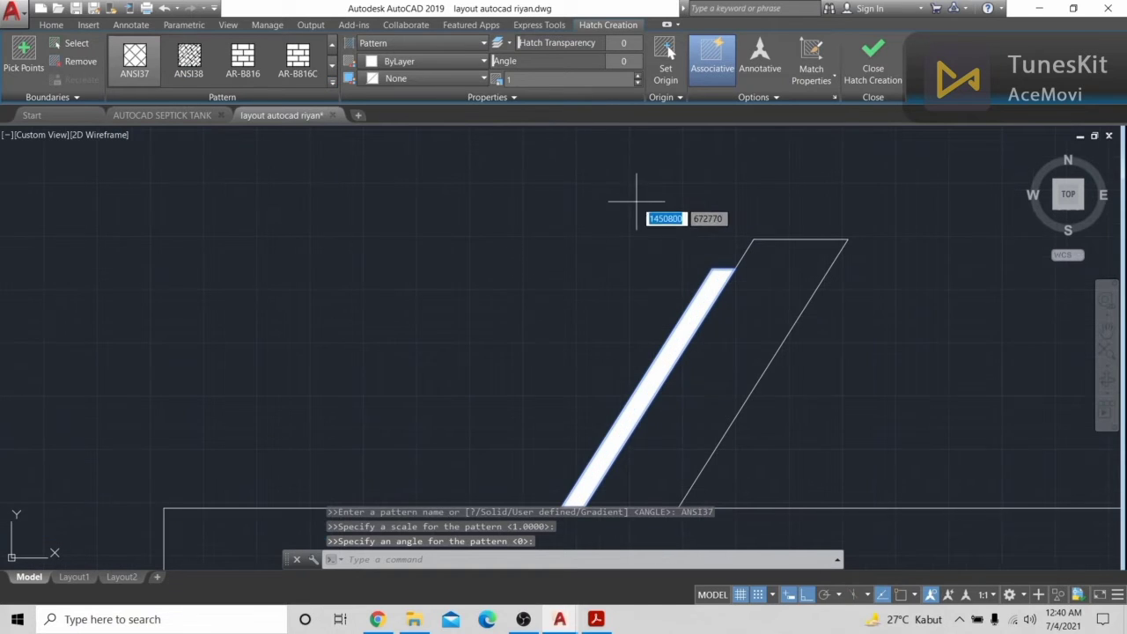
# Try a scale of 500 for the strip's hatch, settle on 300, and finish the hatch
pyautogui.click(537, 79)
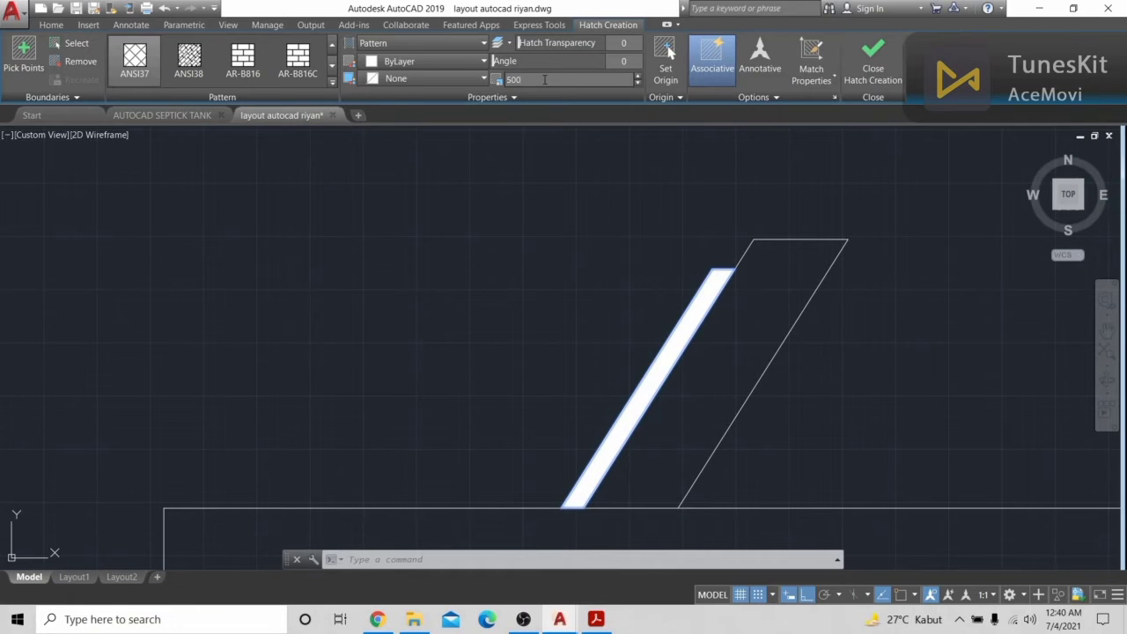
pyautogui.press('Return')
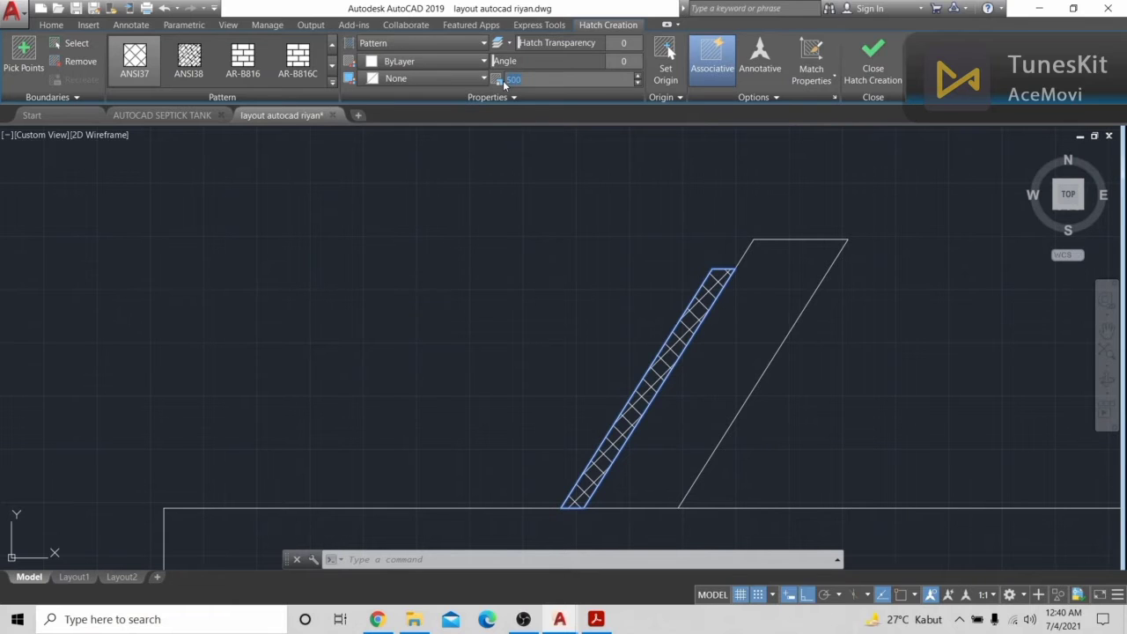
pyautogui.click(504, 80)
pyautogui.write('300')
pyautogui.press('Return')
pyautogui.scroll(-5, 617, 334)
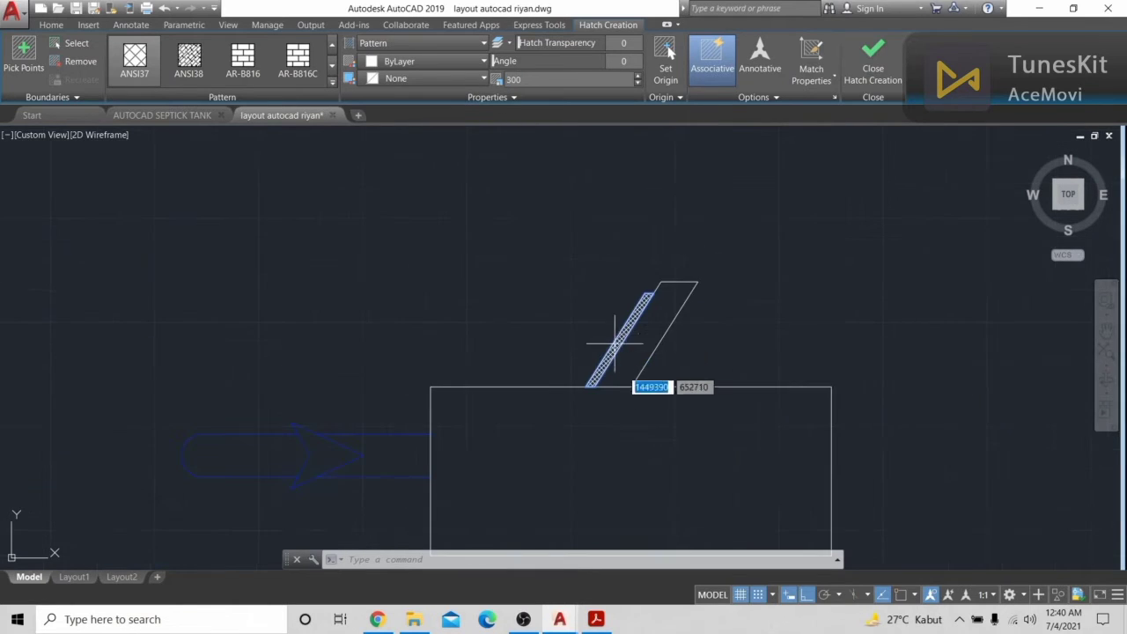
pyautogui.scroll(6, 822, 369)
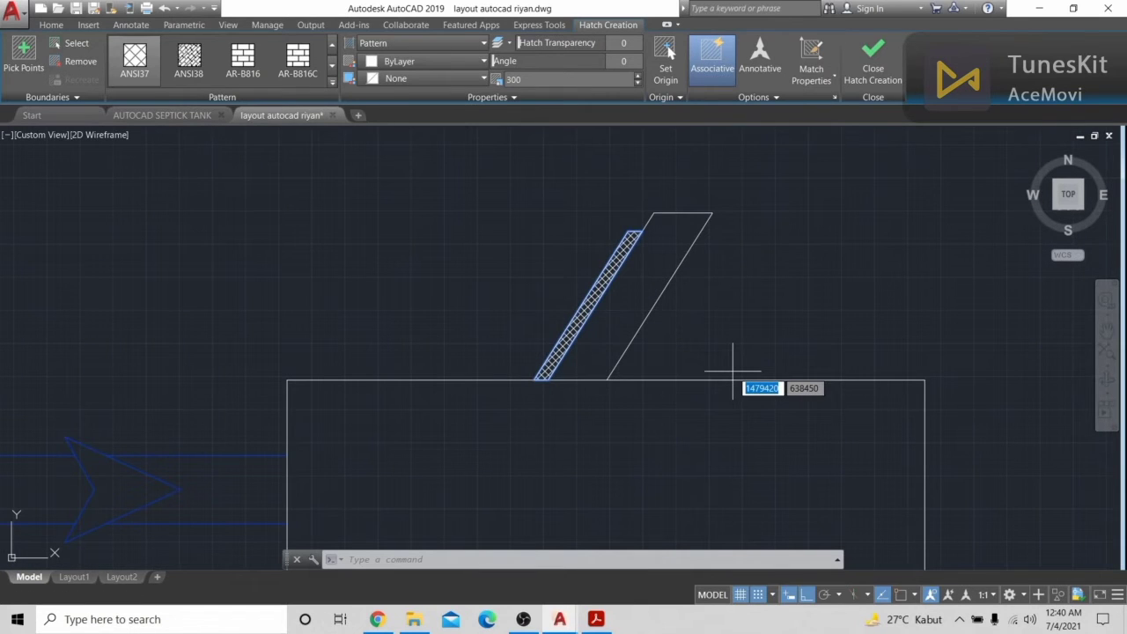
pyautogui.press('Escape')
pyautogui.press('Escape')
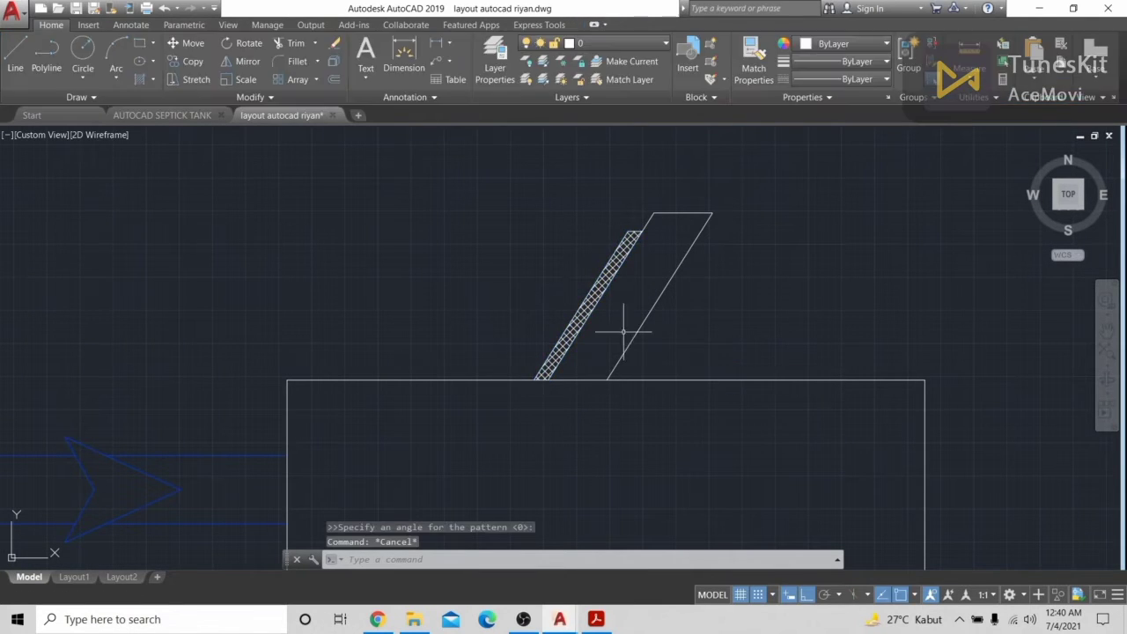
# Copy the two intake pipe lines to the opposite edge of the bar screen box as its outlet pipe
pyautogui.scroll(-4, 780, 384)
pyautogui.moveTo(781, 384); pyautogui.dragTo(441, 206, button='middle')
pyautogui.scroll(-3, 501, 347)
pyautogui.scroll(5, 501, 329)
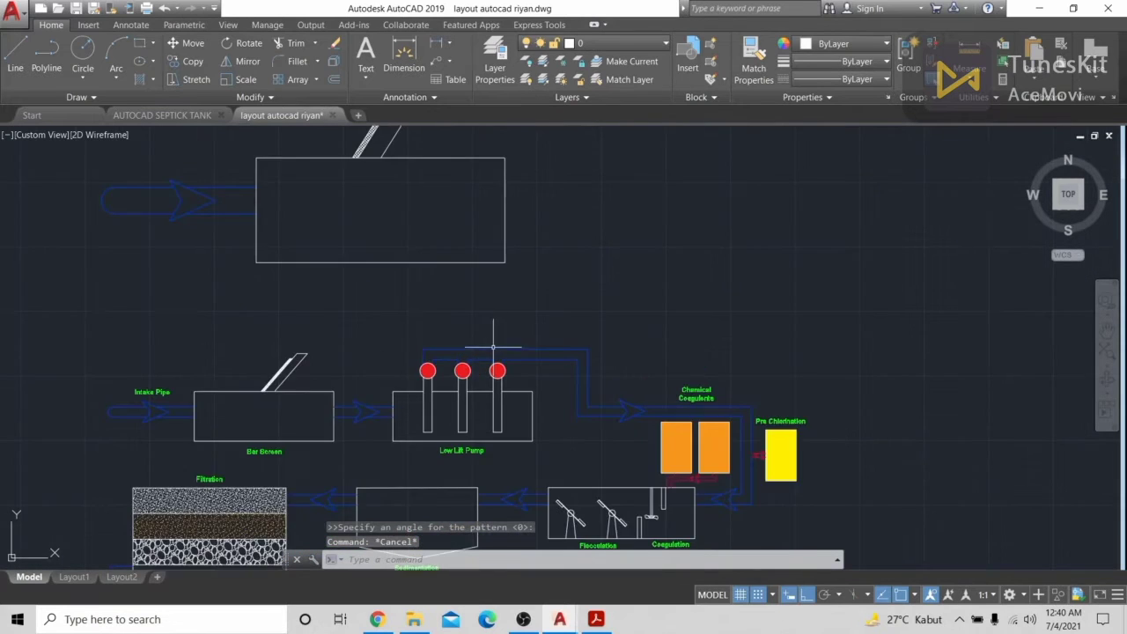
pyautogui.moveTo(405, 294); pyautogui.dragTo(397, 379, button='middle')
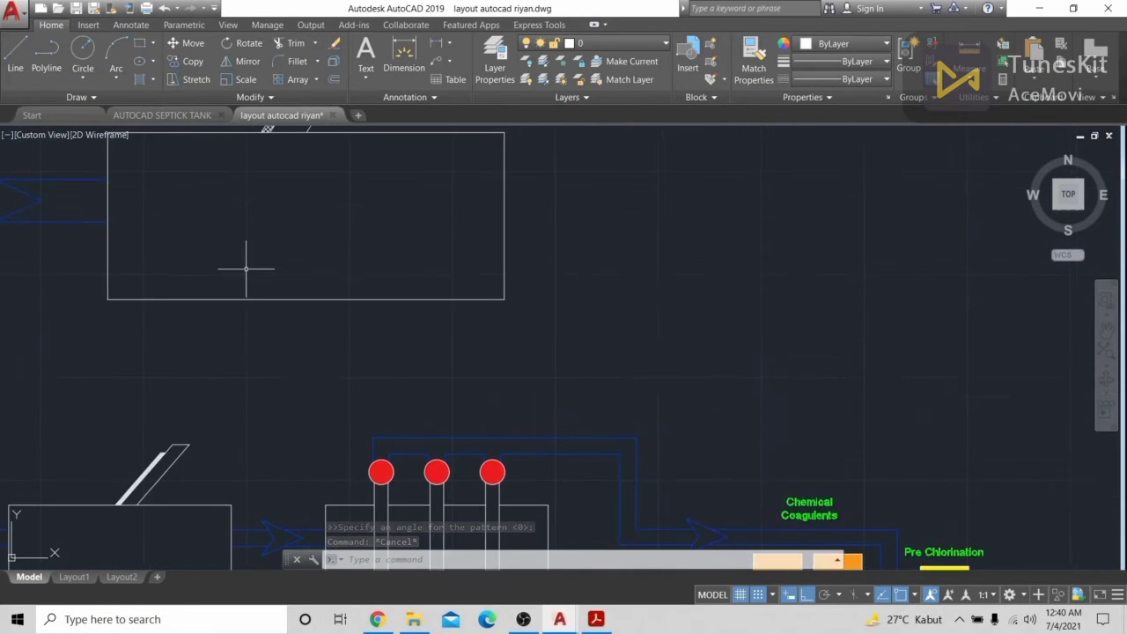
pyautogui.moveTo(247, 267); pyautogui.dragTo(630, 303, button='middle')
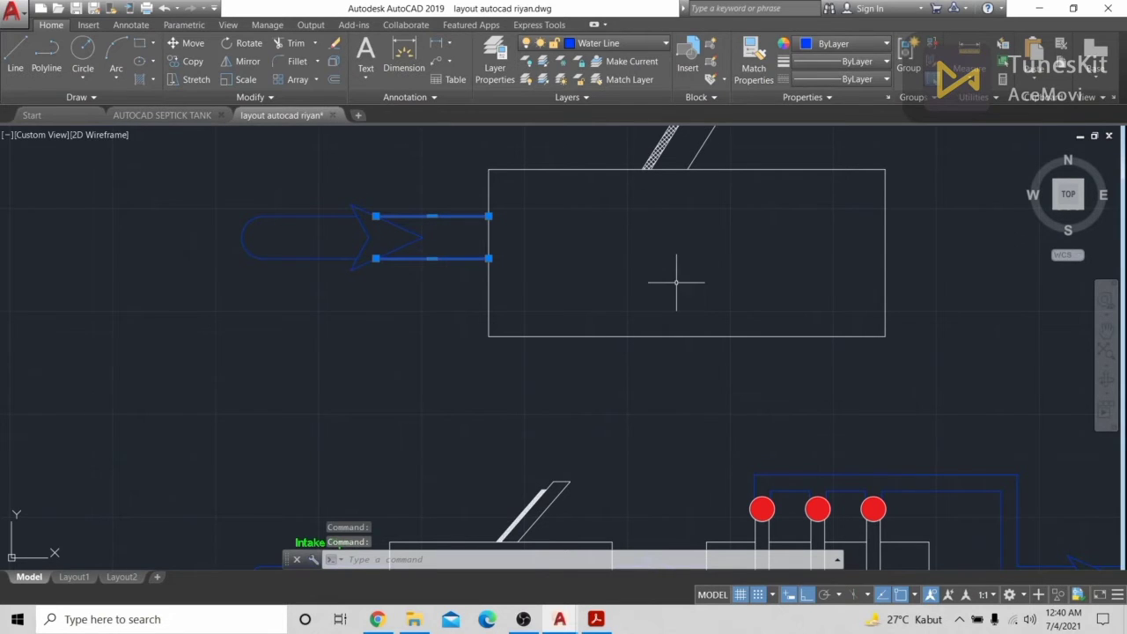
pyautogui.write('co')
pyautogui.press('Return')
pyautogui.click(377, 254)
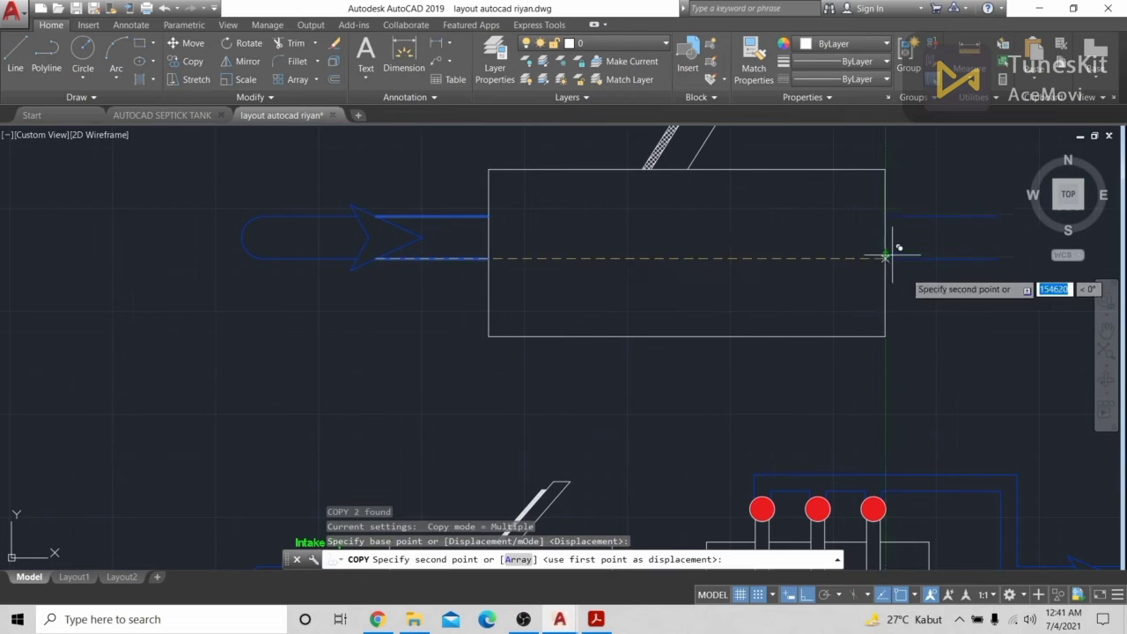
pyautogui.scroll(3, 880, 247)
pyautogui.scroll(-4, 835, 201)
pyautogui.press('Escape')
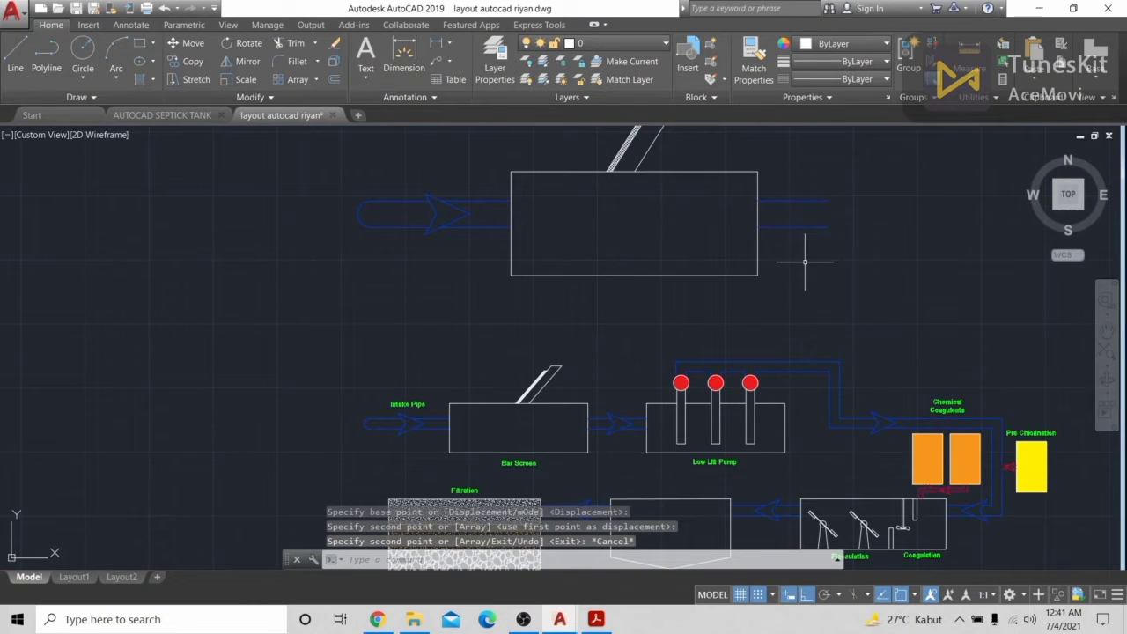
# Stretch the free ends of both outlet pipe lines farther away from the bar screen box to equal lengths
pyautogui.click(817, 200)
pyautogui.click(828, 201)
pyautogui.click(902, 193)
pyautogui.press('Return')
pyautogui.press('Escape')
pyautogui.click(816, 226)
pyautogui.click(828, 227)
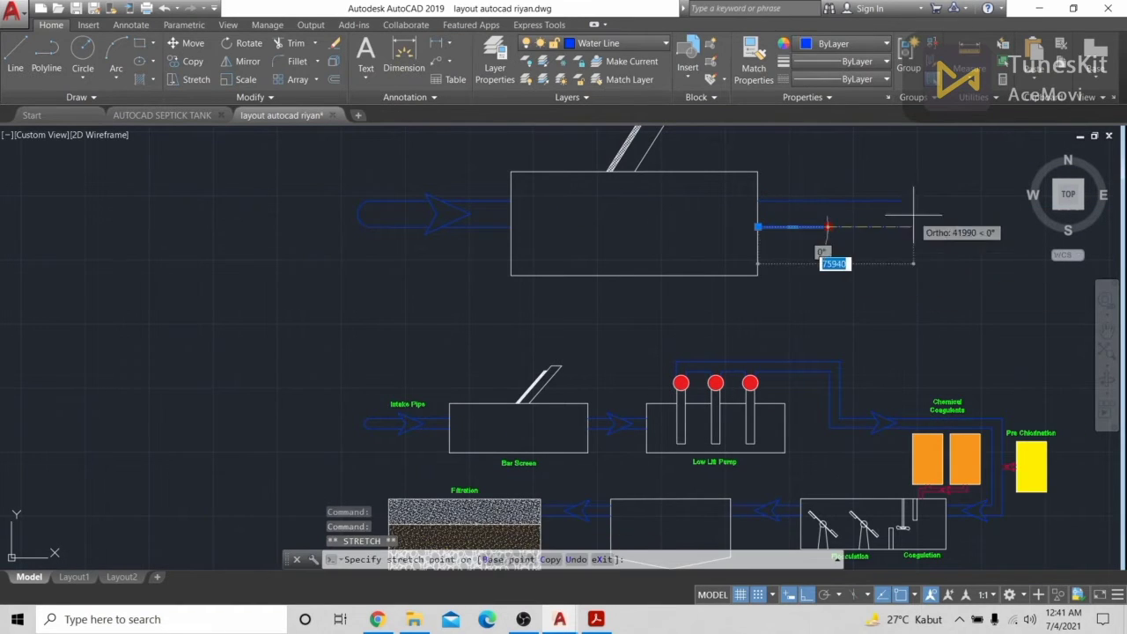
pyautogui.click(905, 219)
pyautogui.press('Return')
# Copy the intake pipe's flow arrowhead onto the outlet pipe beyond the bar screen box
pyautogui.click(425, 188)
pyautogui.press('Escape')
pyautogui.click(411, 176)
pyautogui.click(471, 260)
pyautogui.write('co')
pyautogui.press('Return')
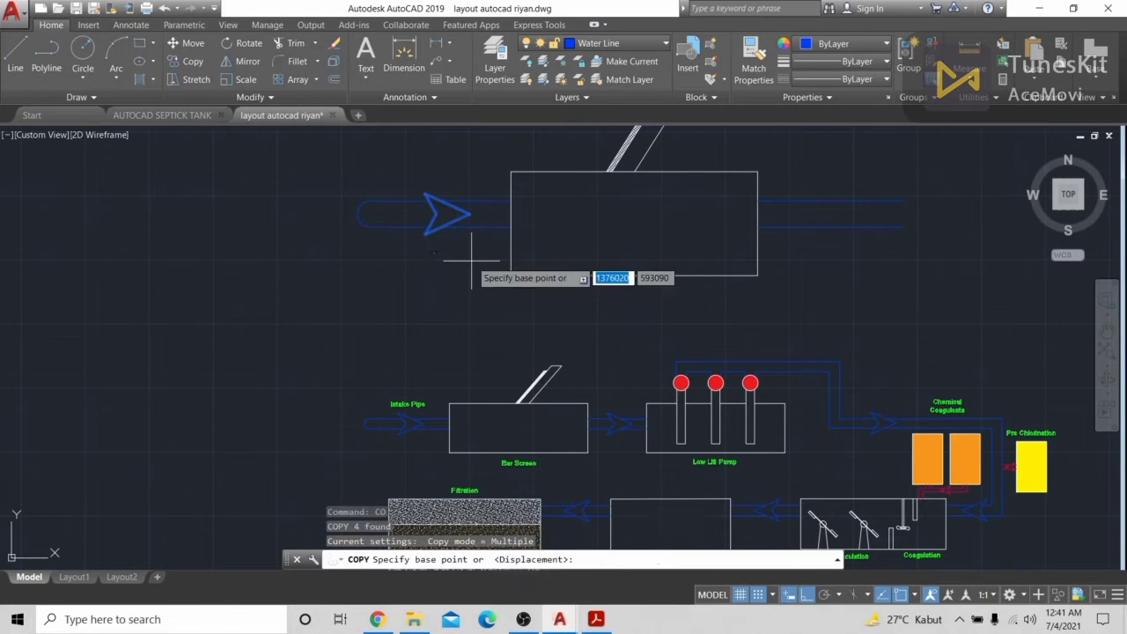
pyautogui.click(433, 279)
pyautogui.click(818, 345)
pyautogui.press('Escape')
# Trim the outlet pipe lines where they cross the inside of the copied arrowhead
pyautogui.click(295, 43)
pyautogui.press('Return')
pyautogui.scroll(4, 849, 211)
pyautogui.click(772, 184)
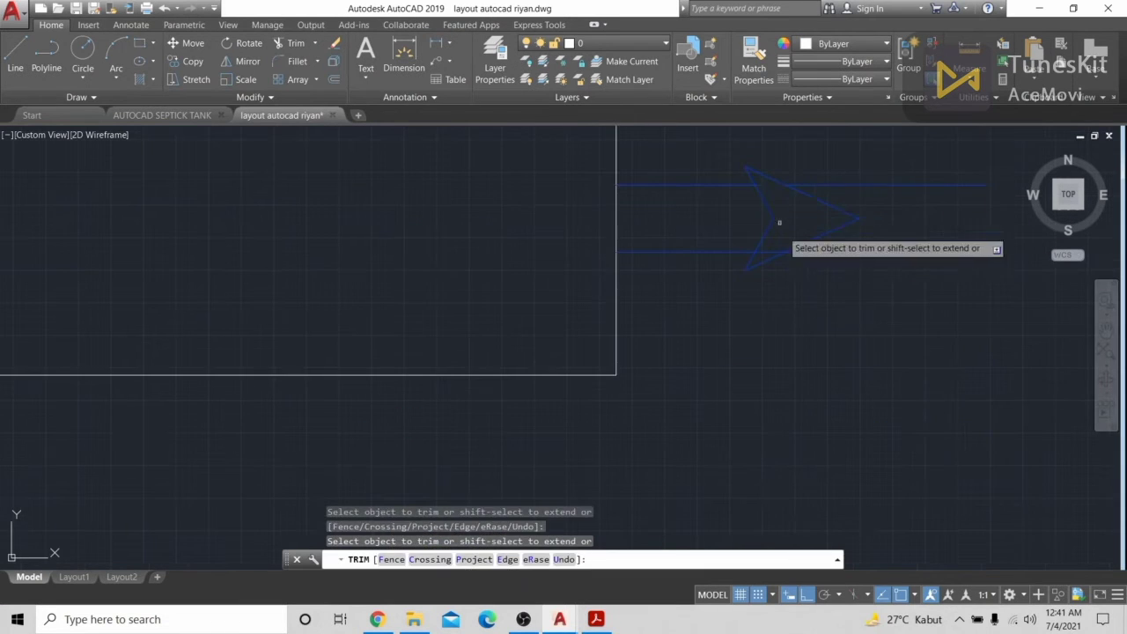
pyautogui.press('Escape')
# Draw a rectangular tank about 77,200 wide with lines above the reference diagram and extend its left edge to close the upper corner
pyautogui.scroll(-6, 778, 264)
pyautogui.scroll(2, 776, 309)
pyautogui.click(15, 55)
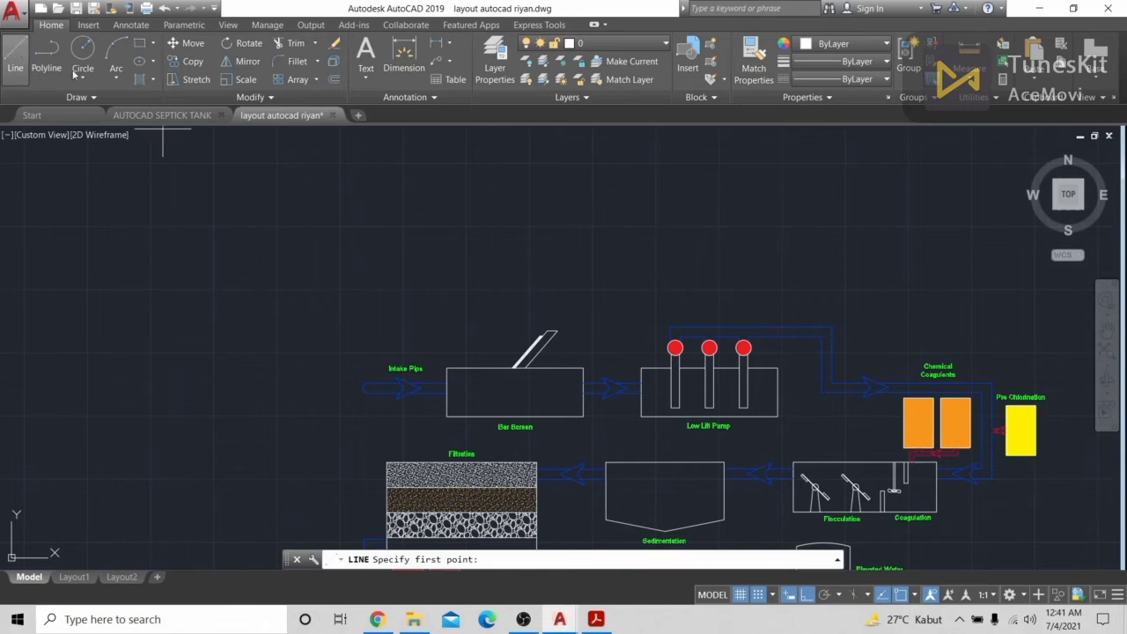
pyautogui.click(538, 204)
pyautogui.click(538, 249)
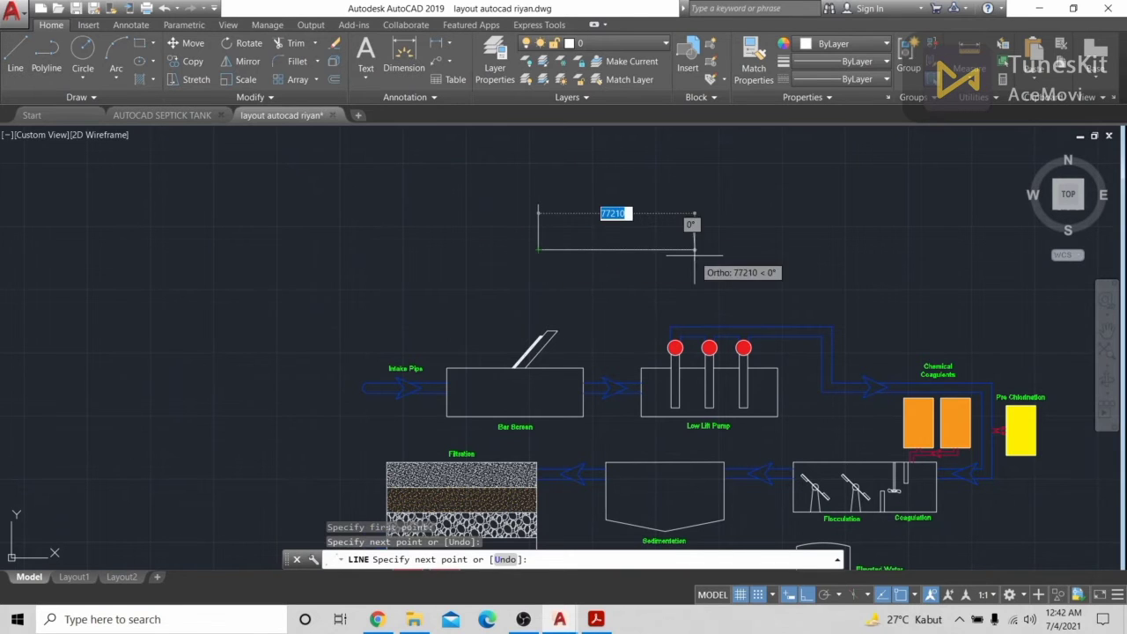
pyautogui.click(693, 249)
pyautogui.click(694, 182)
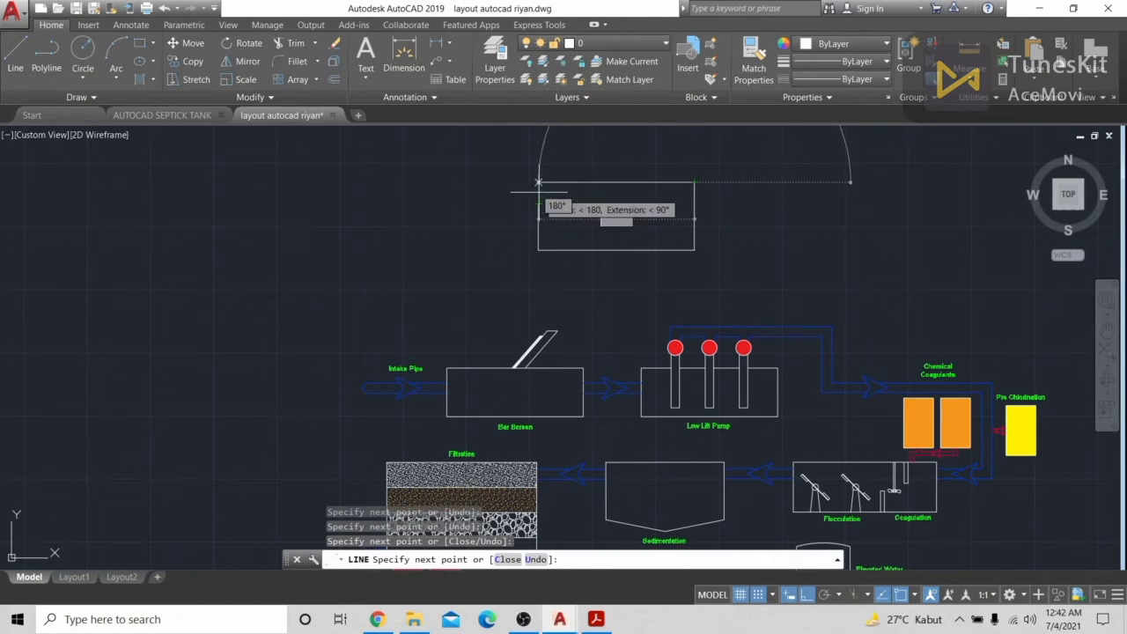
pyautogui.click(538, 183)
pyautogui.press('Escape')
pyautogui.click(294, 44)
pyautogui.press('Return')
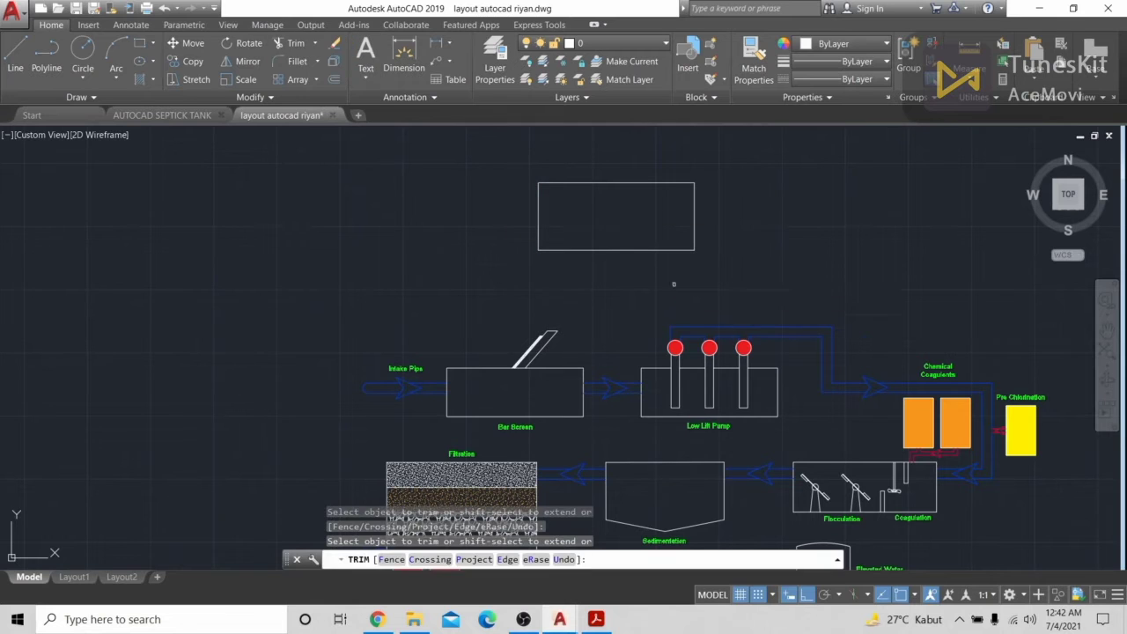
pyautogui.press('Escape')
# Draw a circle with a radius of about 3,820 just above the new tank, left of its middle
pyautogui.scroll(2, 727, 241)
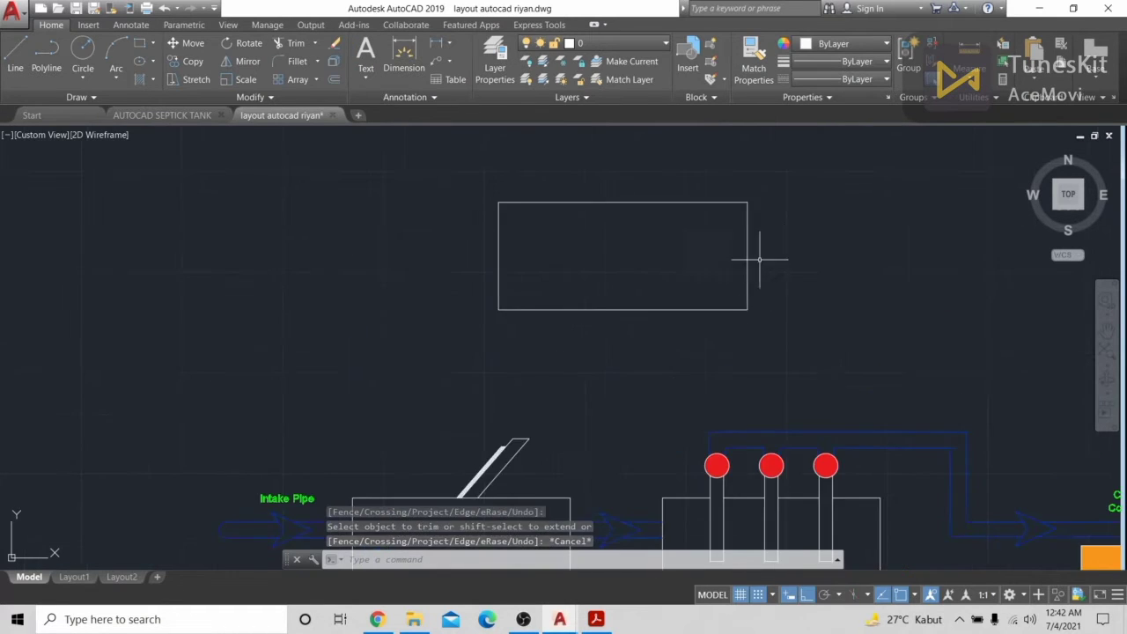
pyautogui.moveTo(760, 252); pyautogui.dragTo(714, 177, button='middle')
pyautogui.moveTo(631, 225); pyautogui.dragTo(632, 246, button='middle')
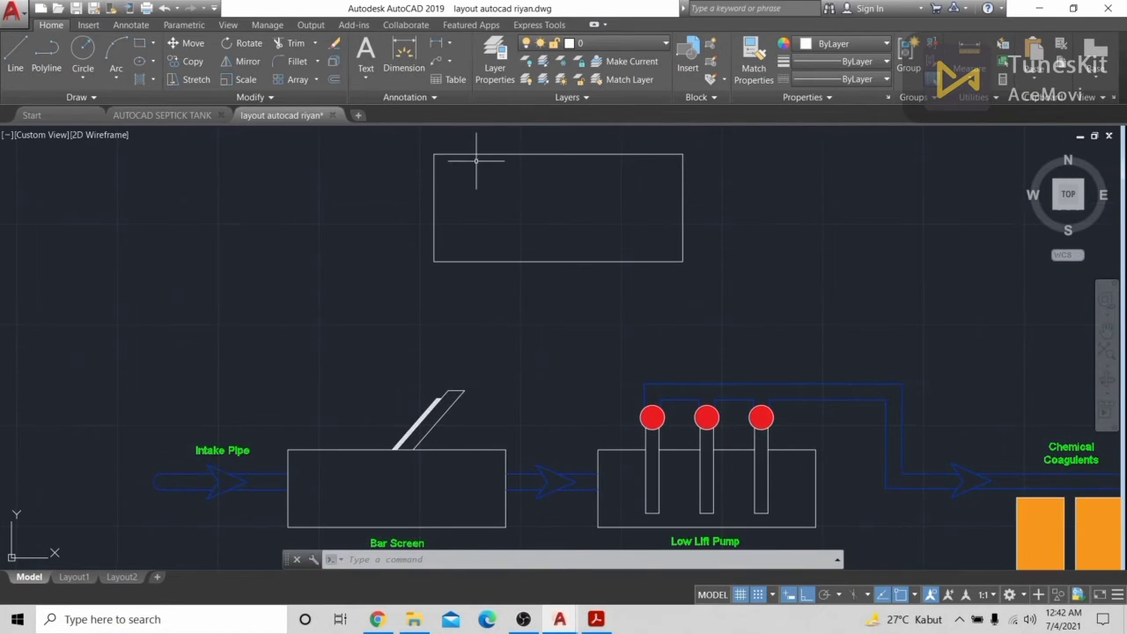
pyautogui.moveTo(476, 162); pyautogui.dragTo(476, 216, button='middle')
pyautogui.click(83, 50)
pyautogui.click(551, 173)
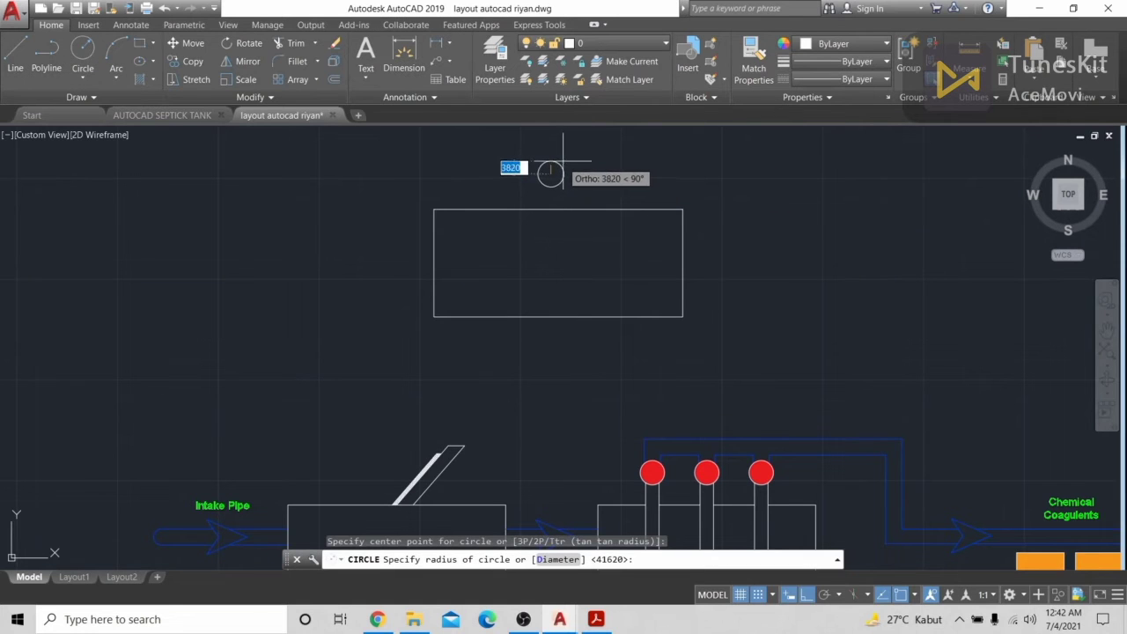
pyautogui.click(563, 163)
# Draw a vertical line from the circle's lower left edge down to just above the tank's bottom edge
pyautogui.click(15, 57)
pyautogui.scroll(5, 549, 171)
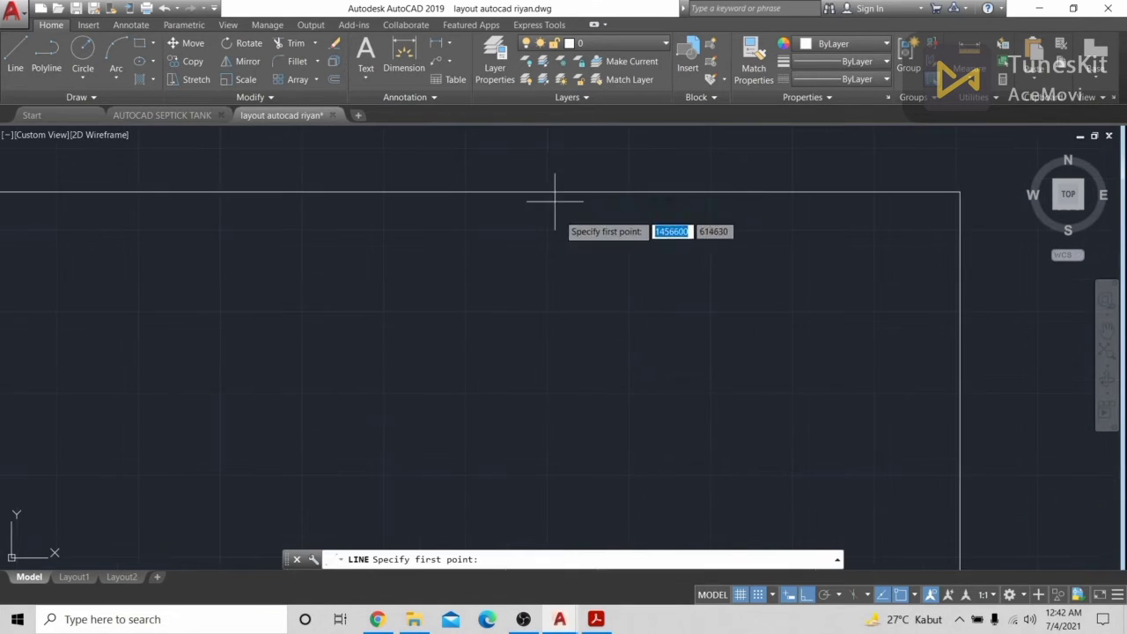
pyautogui.scroll(-3, 553, 201)
pyautogui.scroll(2, 573, 252)
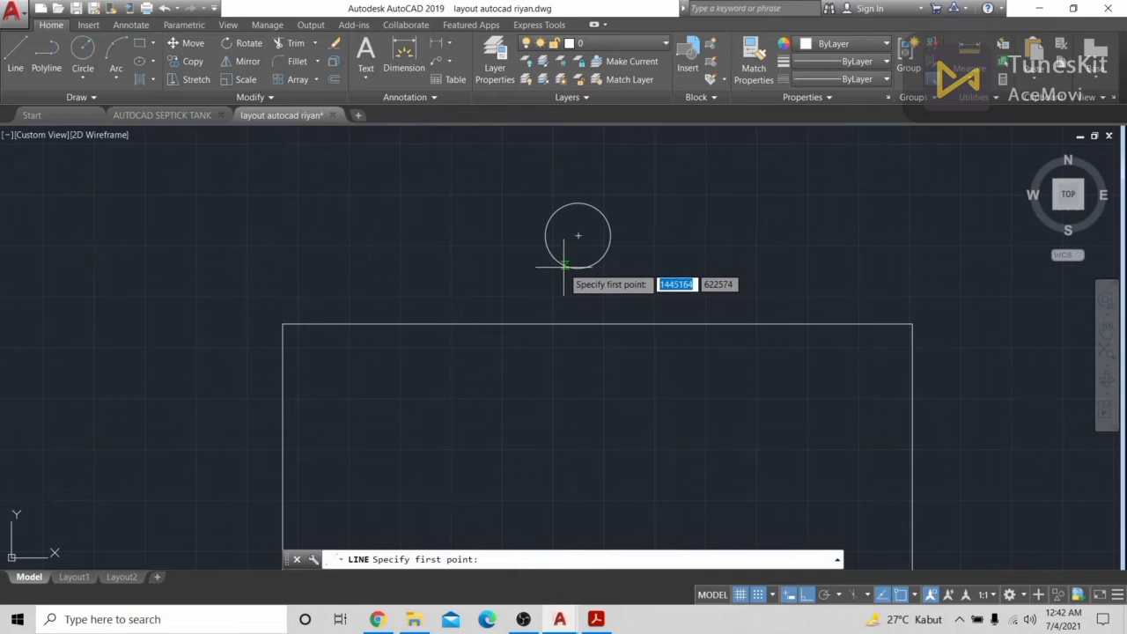
pyautogui.click(563, 264)
pyautogui.moveTo(564, 436); pyautogui.dragTo(579, 325, button='middle')
pyautogui.click(583, 396)
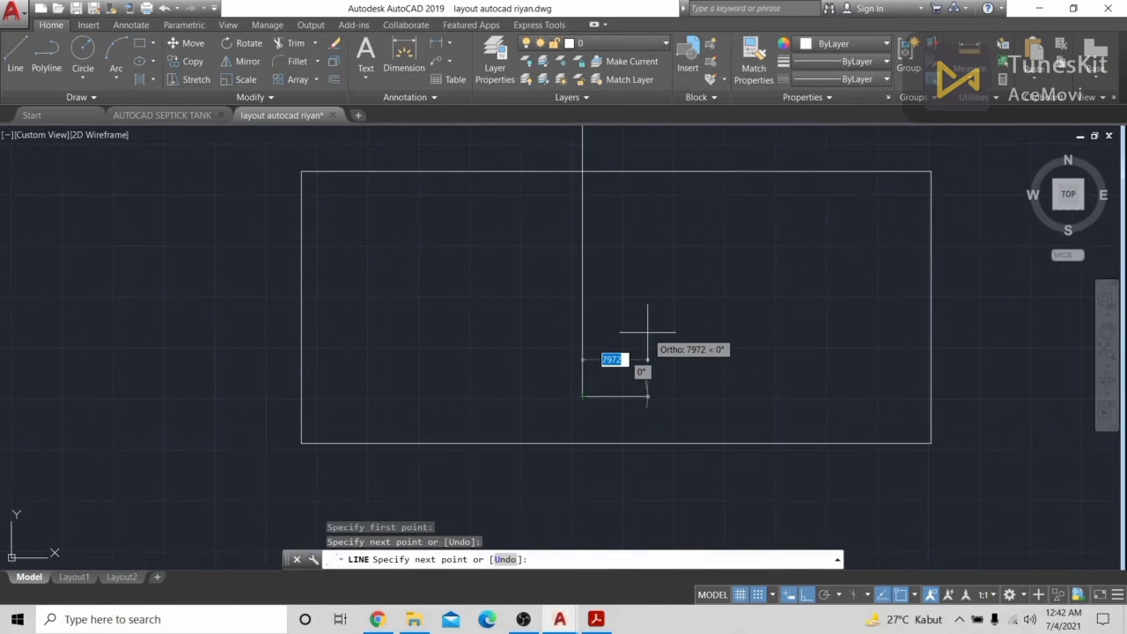
pyautogui.press('Return')
# Mirror the vertical line about the circle's vertical centre axis, keeping the original line
pyautogui.moveTo(648, 332); pyautogui.dragTo(685, 413, button='middle')
pyautogui.write('mi')
pyautogui.press('Return')
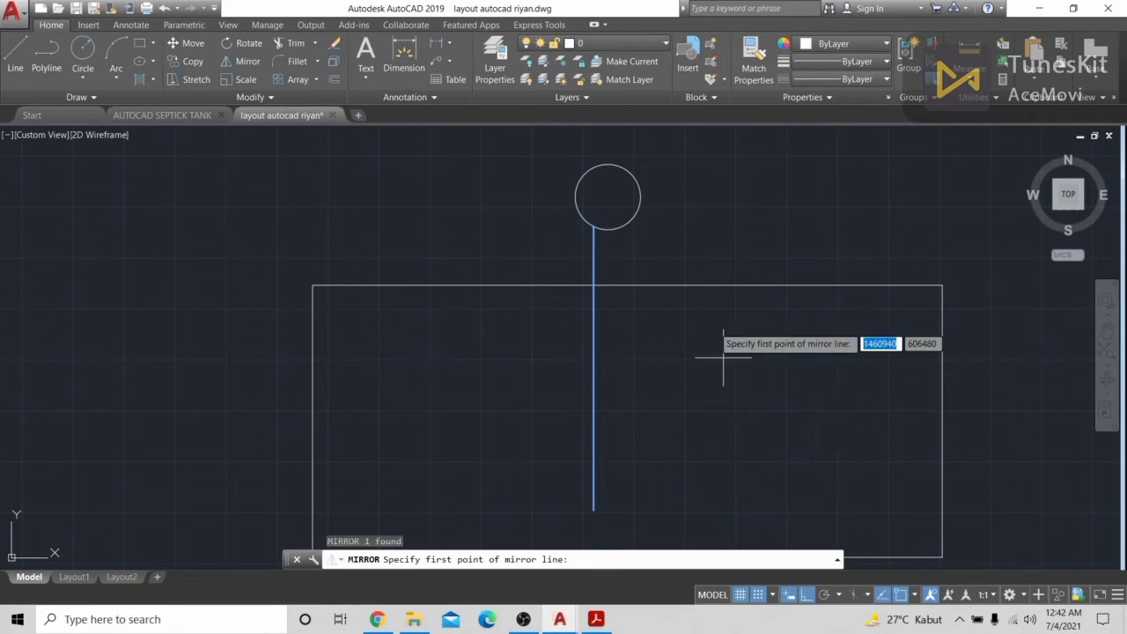
pyautogui.click(607, 199)
pyautogui.click(607, 142)
pyautogui.press('Return')
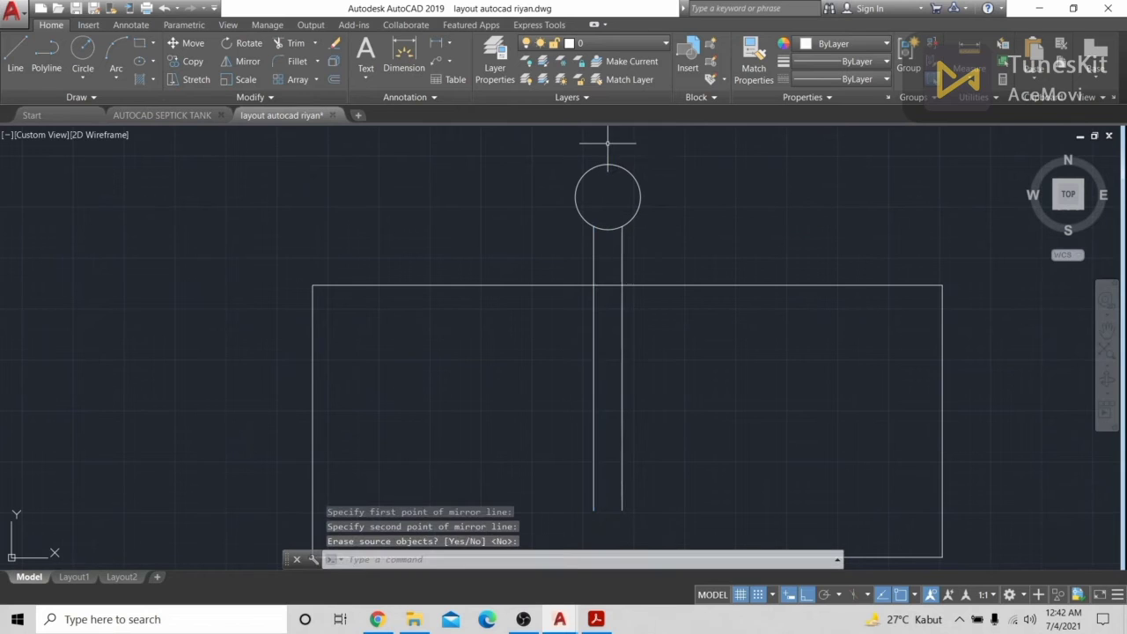
# Close the lower end of the pump's stem with a short horizontal line between the two vertical lines
pyautogui.write('l')
pyautogui.press('Return')
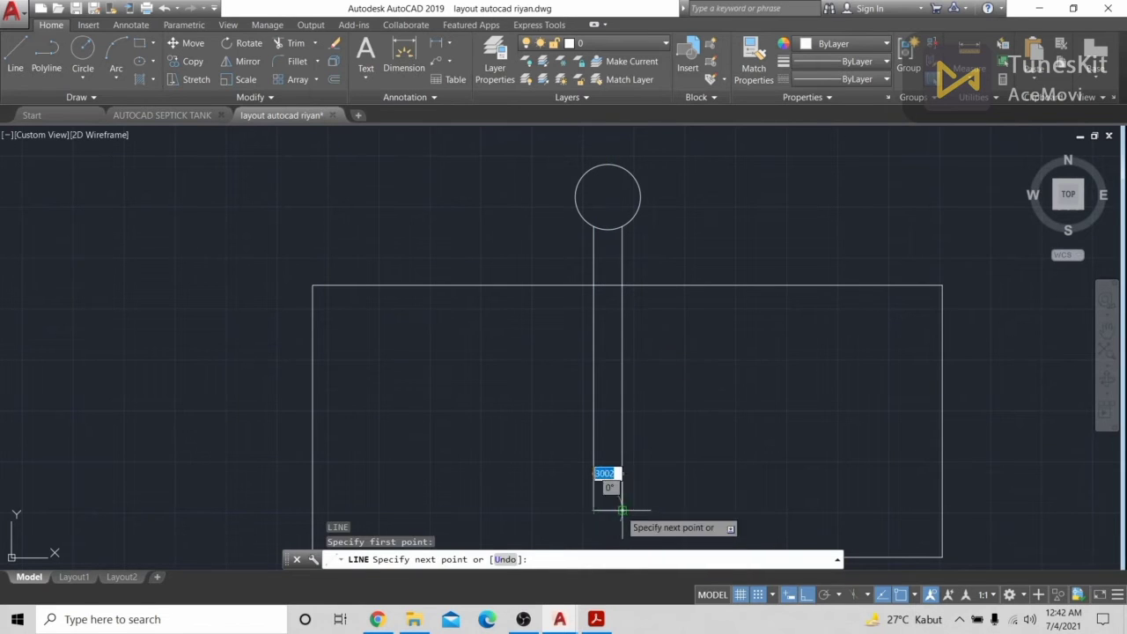
pyautogui.click(622, 509)
pyautogui.press('Return')
# Trim away the part of the tank's top edge that crosses the pump stem
pyautogui.click(282, 47)
pyautogui.press('Return')
pyautogui.click(607, 296)
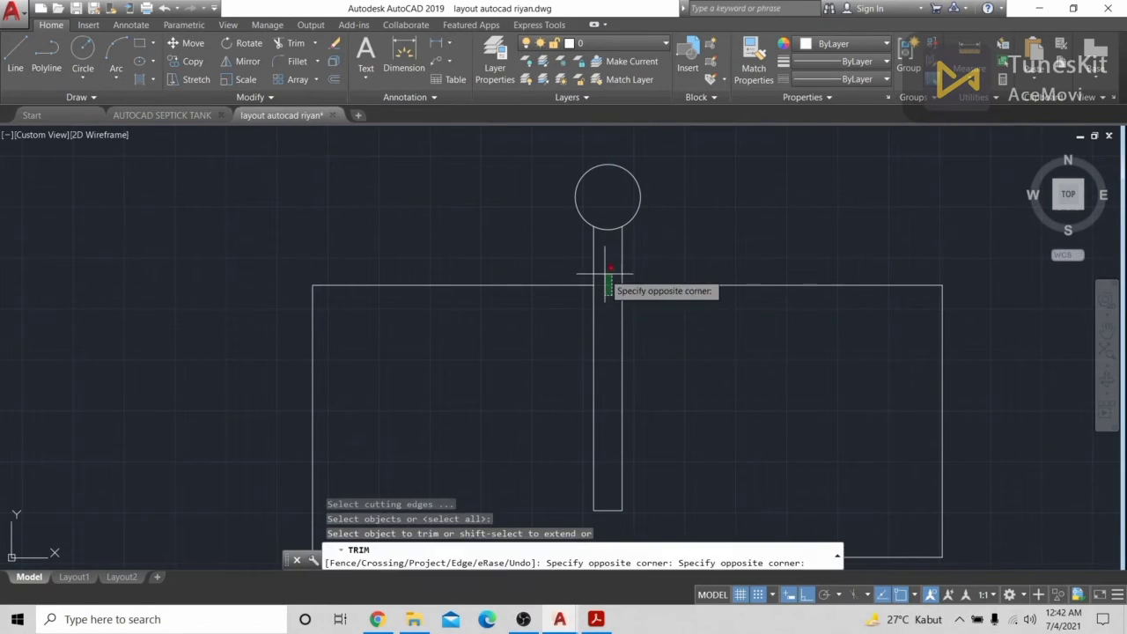
pyautogui.click(606, 267)
# Try trimming the circle's lower arc between the stem lines, and undo that trim
pyautogui.click(605, 246)
pyautogui.click(606, 221)
pyautogui.scroll(-5, 729, 289)
pyautogui.moveTo(750, 328); pyautogui.dragTo(745, 287, button='middle')
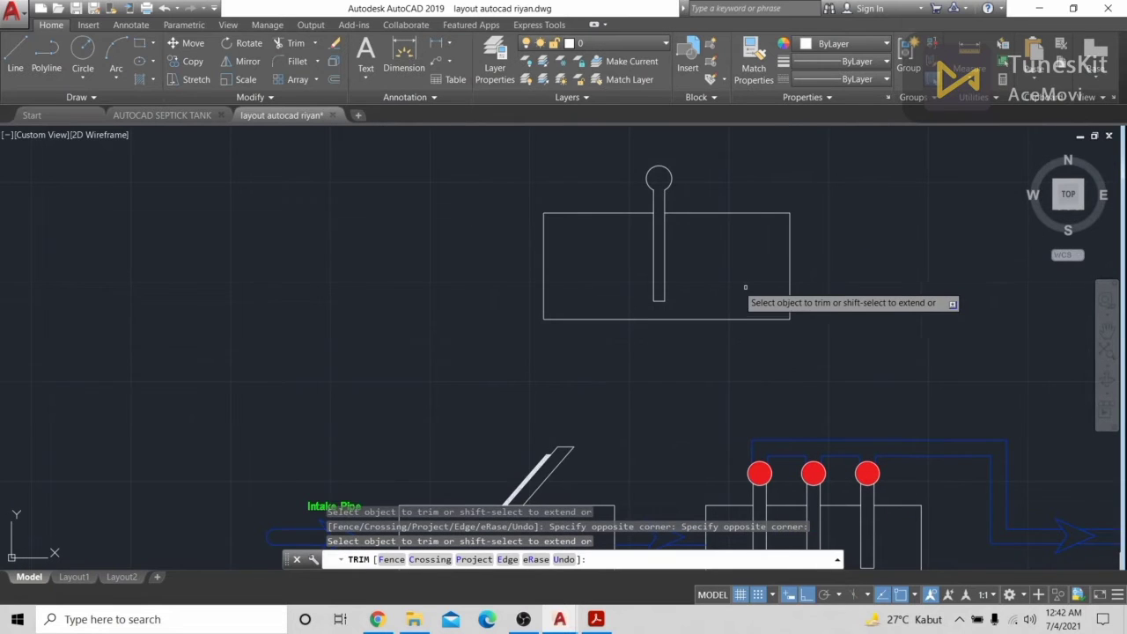
pyautogui.hotkey('ctrl', 'z')
pyautogui.press('Escape')
# Start a hatch inside the pump circle and open the choice of hatch patterns
pyautogui.write('h')
pyautogui.press('Return')
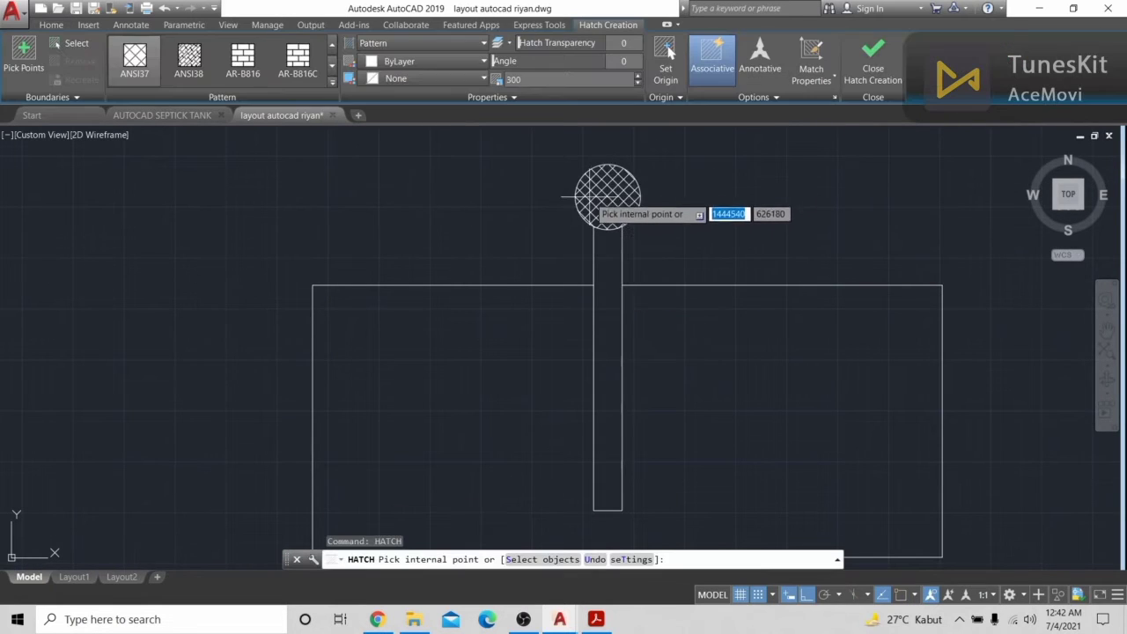
pyautogui.click(607, 196)
pyautogui.click(332, 79)
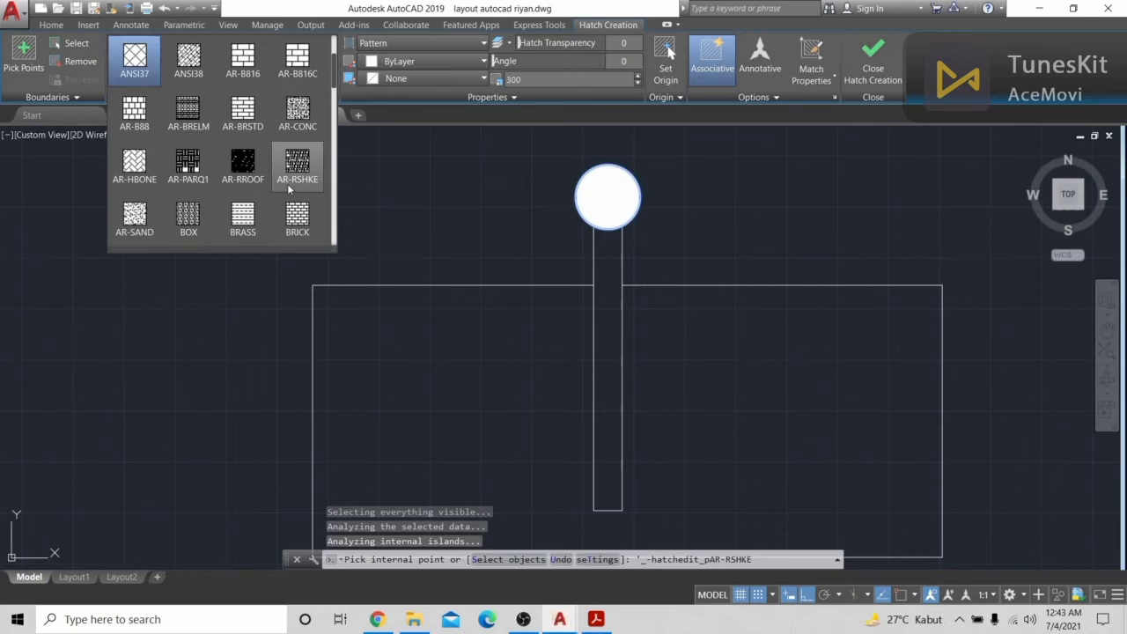
# Fill the circle above the pump shaft with a solid red hatch
pyautogui.scroll(3, 141, 159)
pyautogui.click(146, 74)
pyautogui.click(429, 63)
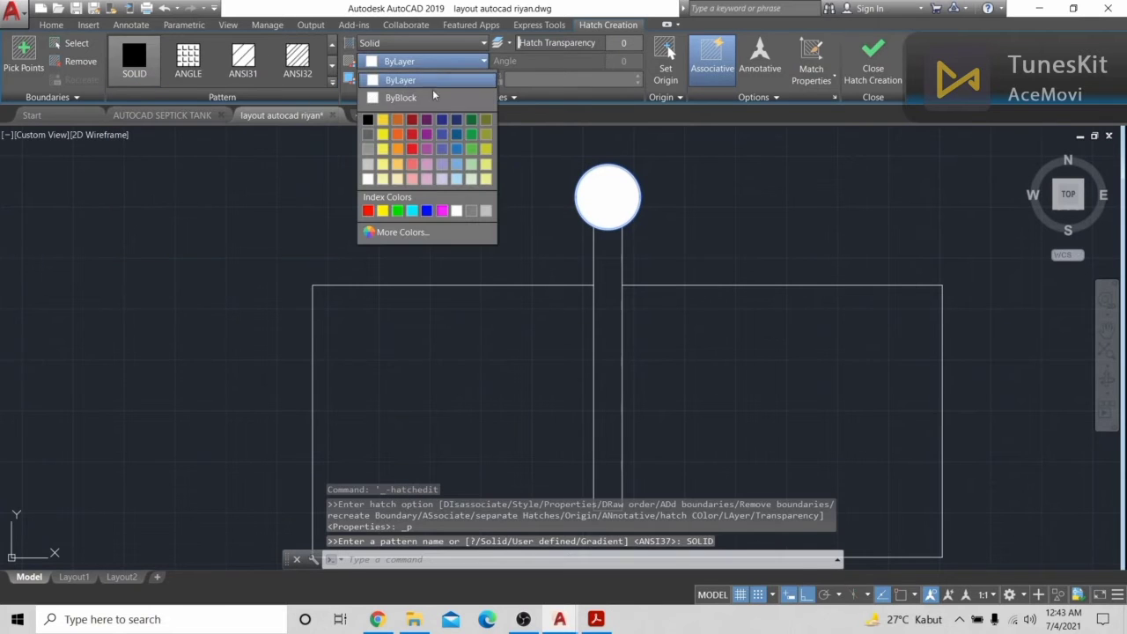
pyautogui.click(369, 211)
pyautogui.scroll(-5, 596, 243)
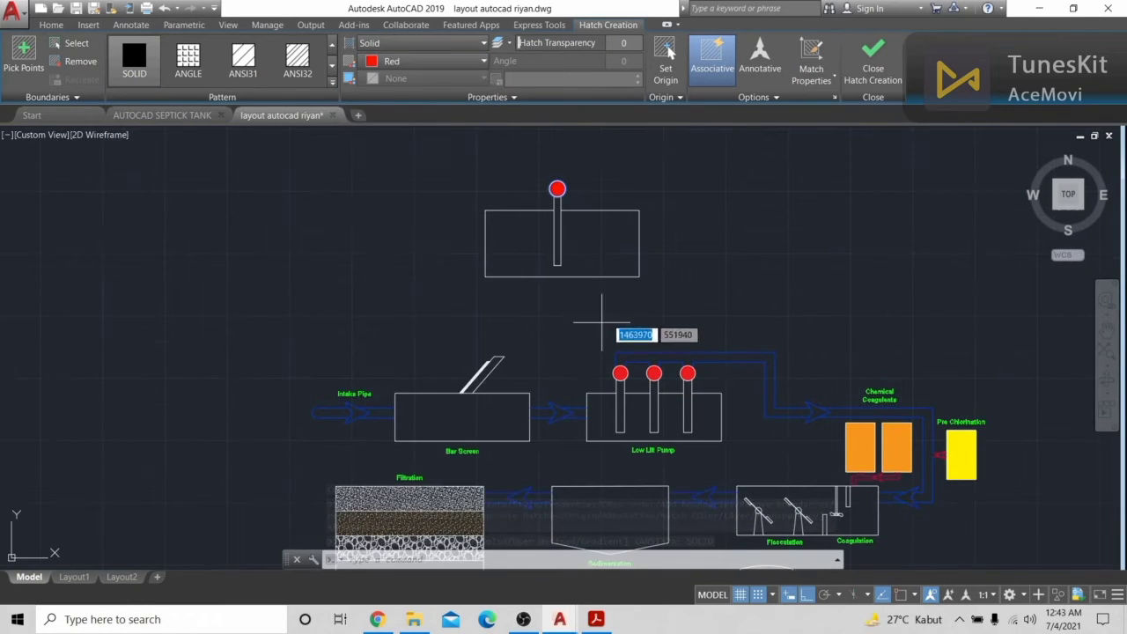
pyautogui.press('Return')
# Draw a closed rectangular tank outline from lines in the empty area above the process diagram
pyautogui.scroll(3, 684, 325)
pyautogui.scroll(-3, 485, 259)
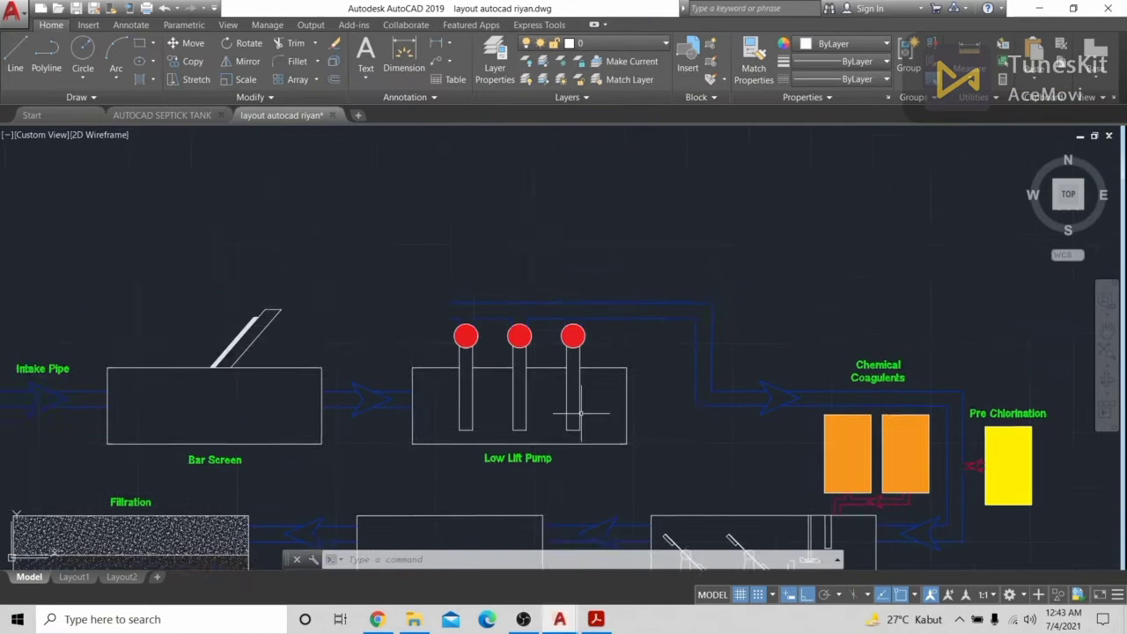
pyautogui.scroll(-3, 369, 161)
pyautogui.scroll(3, 369, 161)
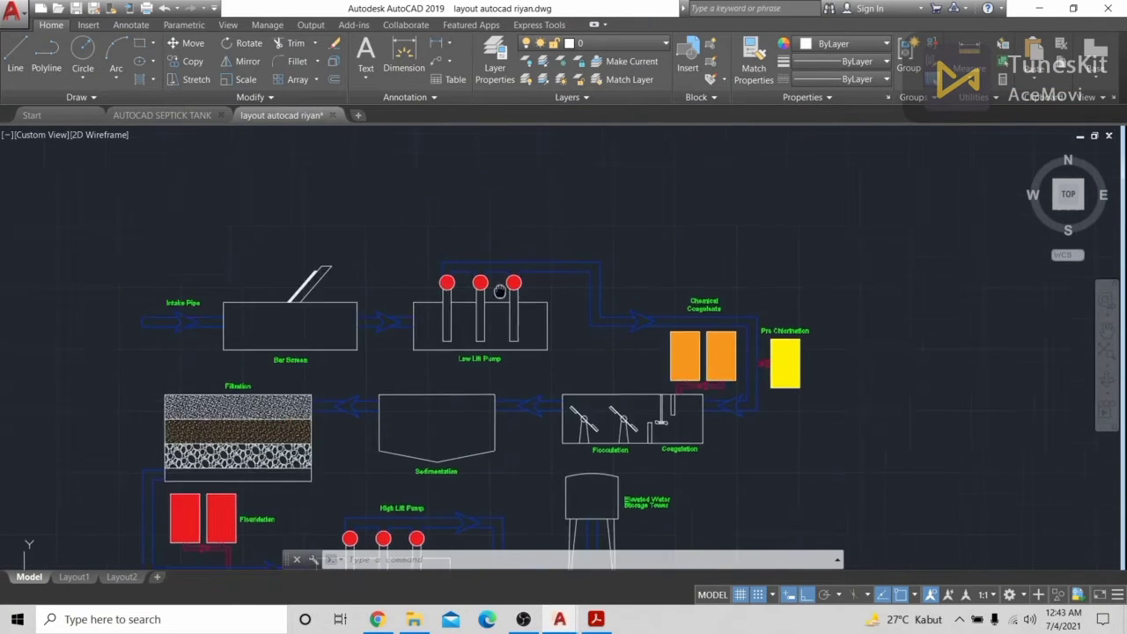
pyautogui.moveTo(172, 141); pyautogui.dragTo(220, 202, button='middle')
pyautogui.click(15, 58)
pyautogui.click(357, 229)
pyautogui.click(563, 229)
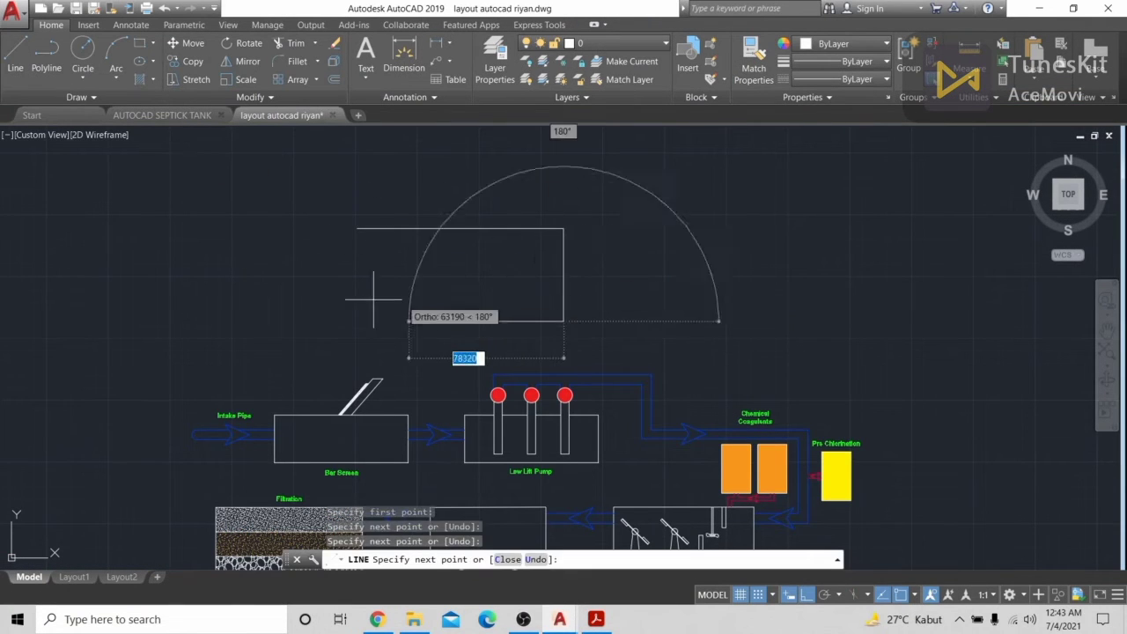
pyautogui.click(563, 322)
pyautogui.click(356, 321)
pyautogui.press('Return')
# Draw a narrow vertical mixer shaft hanging from the new tank's top edge near its right end
pyautogui.scroll(3, 599, 370)
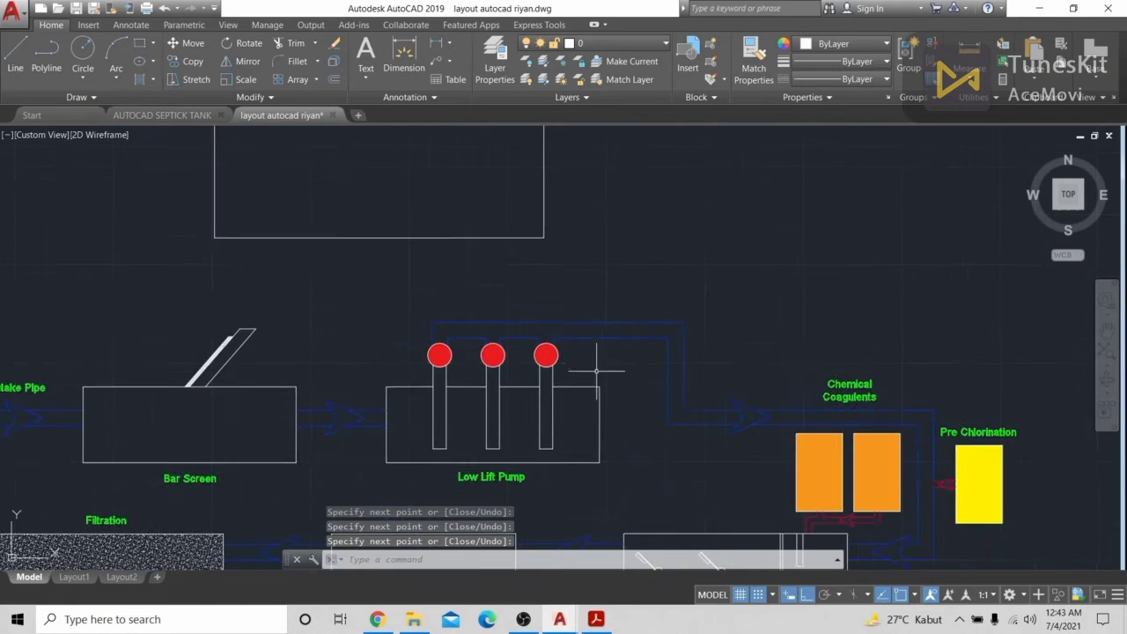
pyautogui.scroll(3, 717, 408)
pyautogui.moveTo(717, 408); pyautogui.dragTo(649, 201, button='middle')
pyautogui.scroll(3, 748, 388)
pyautogui.scroll(-5, 579, 402)
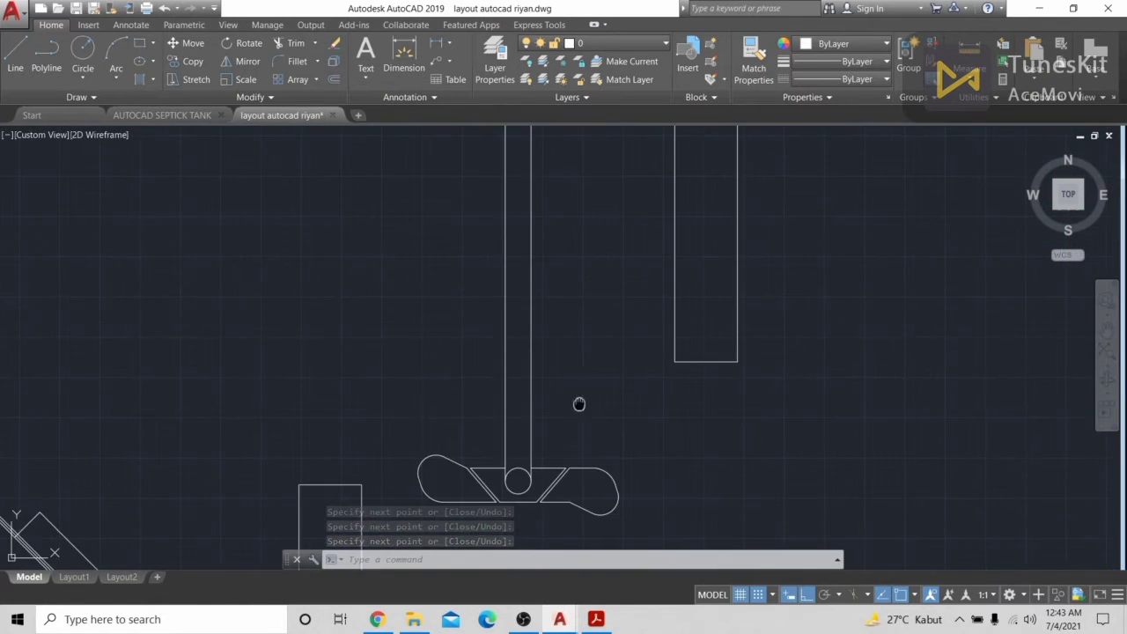
pyautogui.moveTo(596, 343)
pyautogui.mouseDown(button='middle')
pyautogui.moveTo(560, 310)
pyautogui.moveTo(503, 314)
pyautogui.moveTo(585, 432)
pyautogui.mouseUp(button='middle')
pyautogui.click(15, 57)
pyautogui.scroll(3, 518, 277)
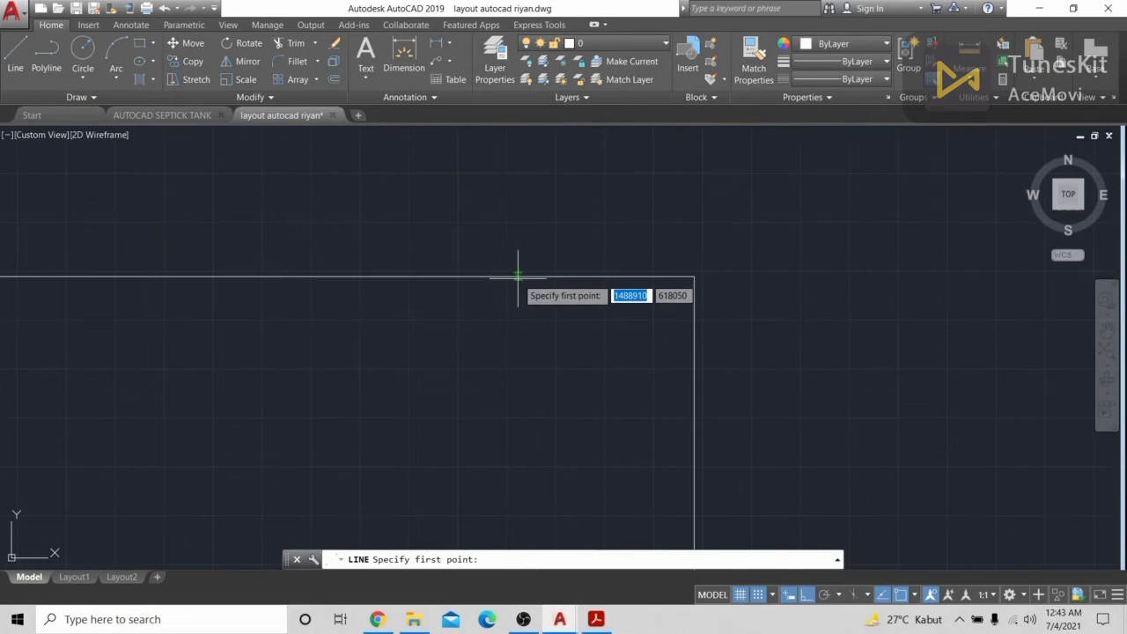
pyautogui.click(518, 277)
pyautogui.click(517, 489)
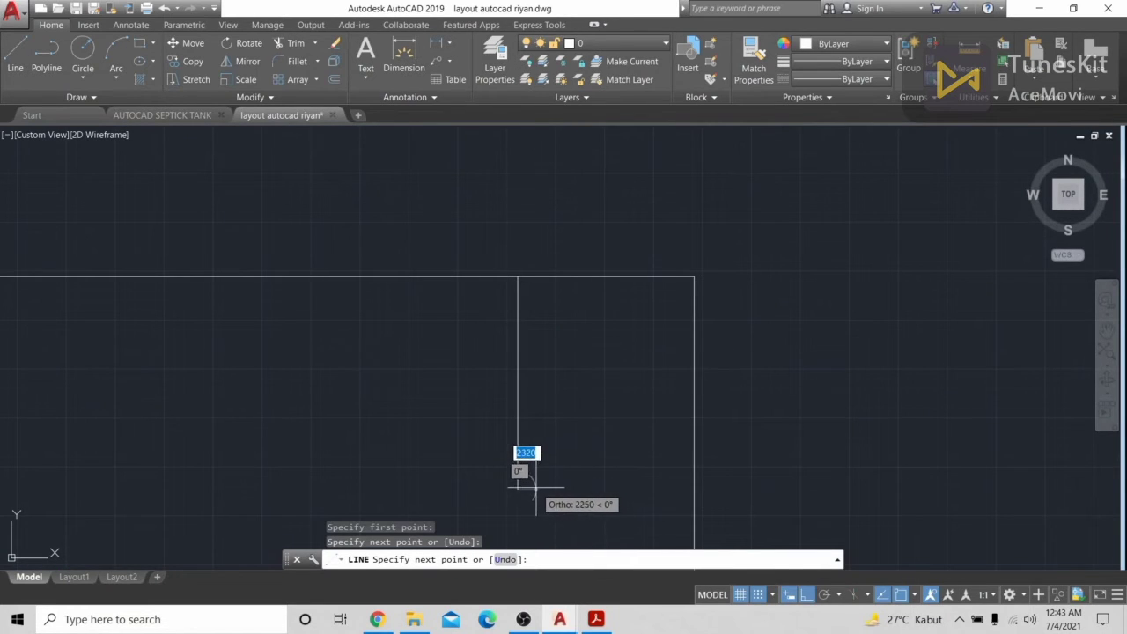
pyautogui.click(531, 488)
pyautogui.click(531, 278)
pyautogui.press('Return')
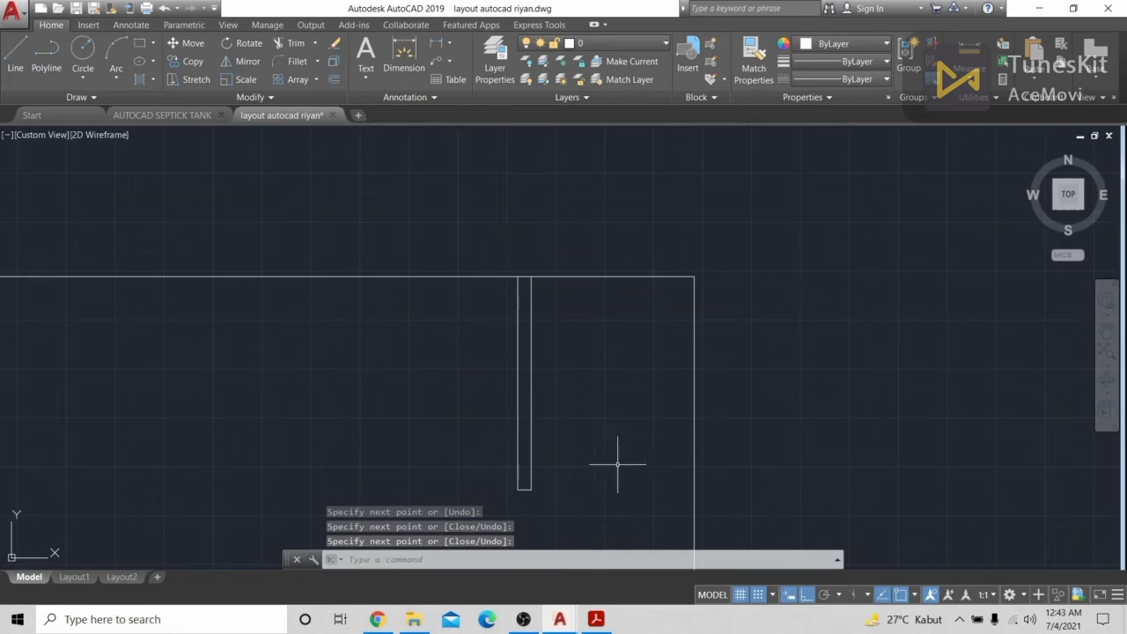
# Draw a circle centred on the shaft's bottom end, as wide as the shaft, with a radius of about 860
pyautogui.moveTo(617, 460); pyautogui.dragTo(624, 408, button='middle')
pyautogui.click(83, 57)
pyautogui.scroll(2, 452, 364)
pyautogui.click(532, 436)
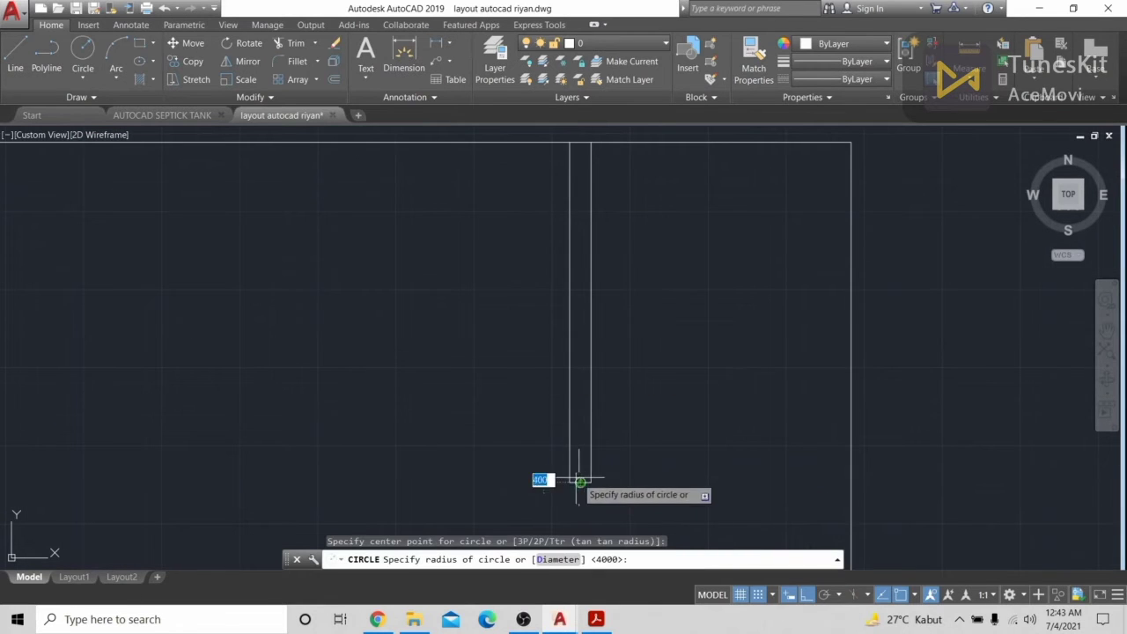
# Examine the mixer propeller in the existing Coagulation tank as reference for the new one
pyautogui.scroll(-4, 671, 451)
pyautogui.moveTo(671, 449); pyautogui.dragTo(616, 281, button='middle')
pyautogui.scroll(-3, 599, 352)
pyautogui.scroll(2, 620, 287)
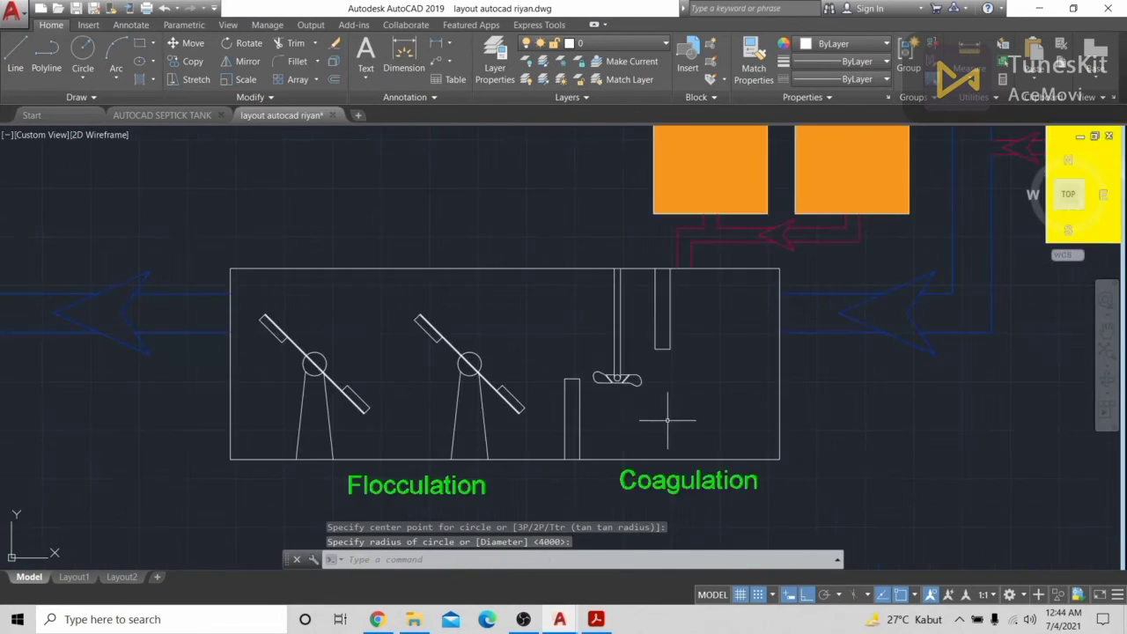
pyautogui.scroll(6, 615, 391)
pyautogui.moveTo(616, 391); pyautogui.dragTo(734, 526, button='middle')
pyautogui.scroll(-4, 594, 327)
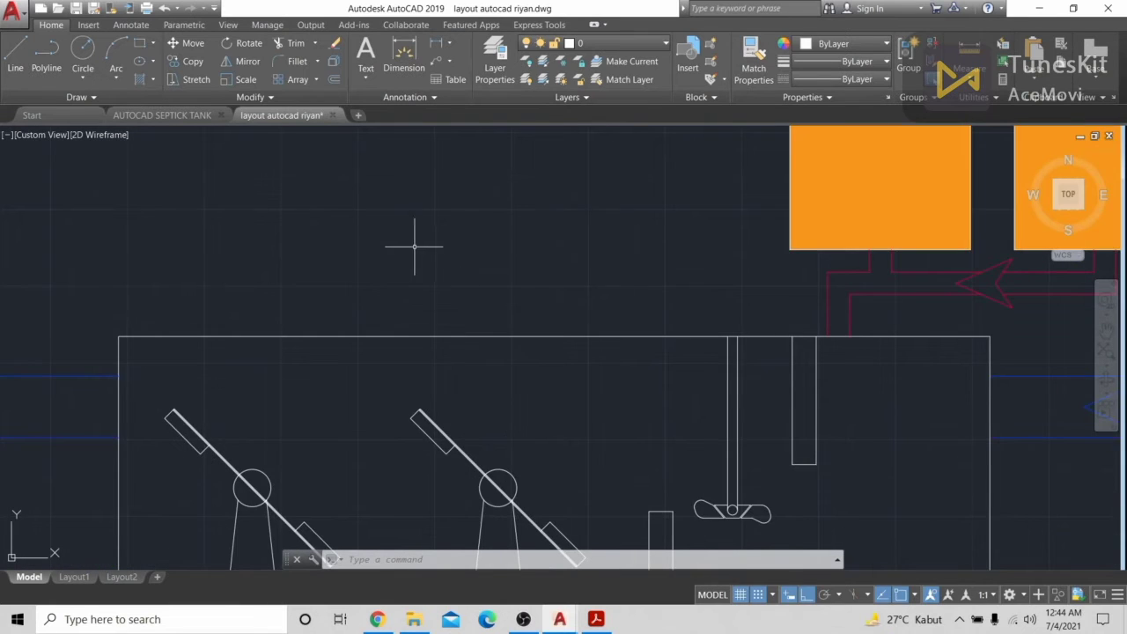
pyautogui.scroll(-4, 415, 246)
pyautogui.moveTo(415, 246); pyautogui.dragTo(543, 435, button='middle')
pyautogui.scroll(-2, 423, 294)
pyautogui.moveTo(422, 294); pyautogui.dragTo(762, 566, button='middle')
pyautogui.scroll(10, 609, 331)
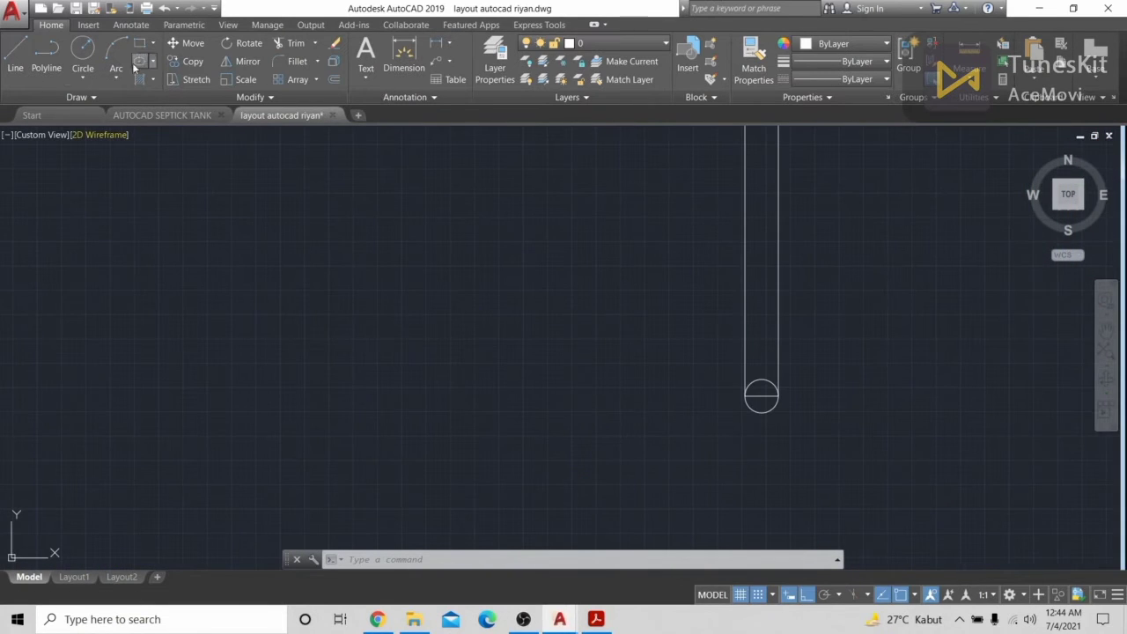
# Draw the hub's left half: a horizontal line leftward from the shaft and a line sloping down toward the shaft at about 50°
pyautogui.click(47, 54)
pyautogui.click(744, 380)
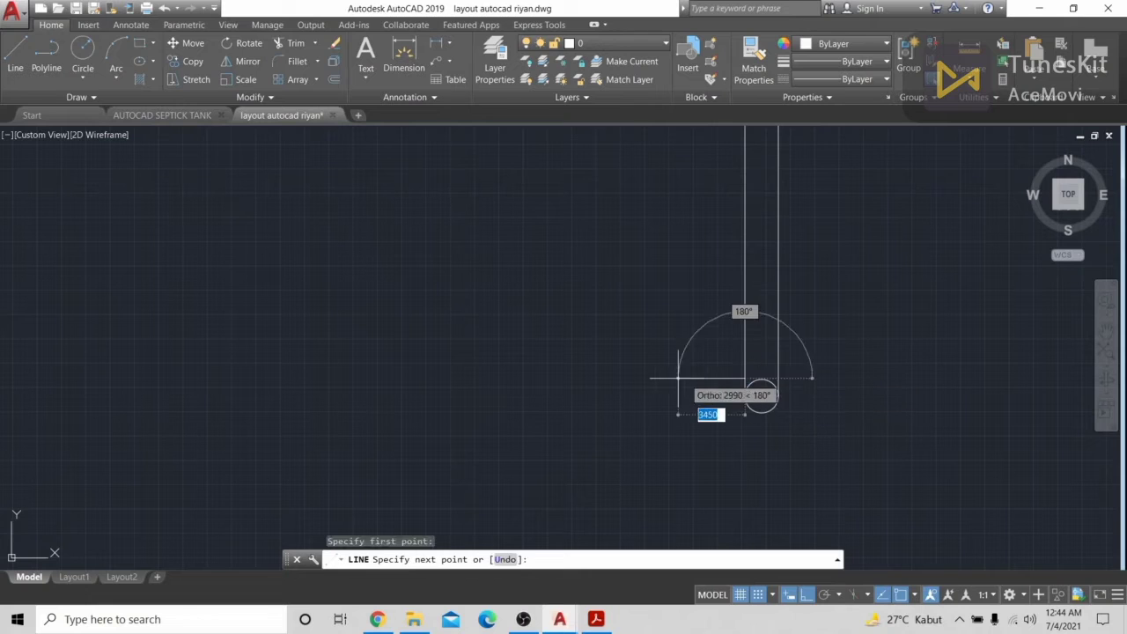
pyautogui.press('F8')
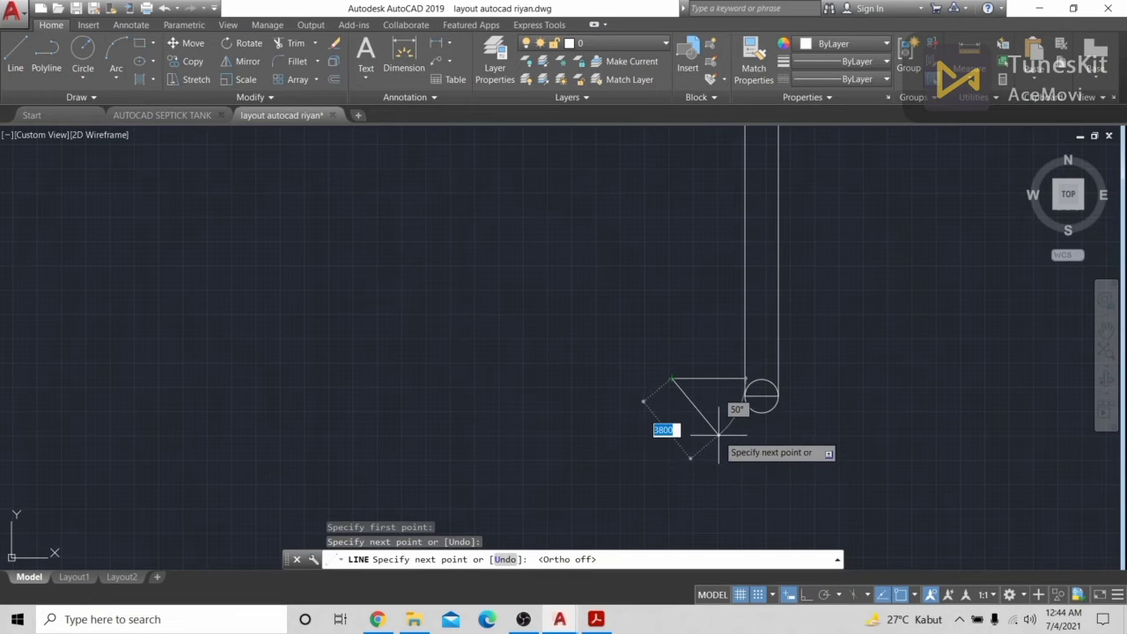
pyautogui.click(718, 435)
pyautogui.press('Return')
pyautogui.click(709, 396)
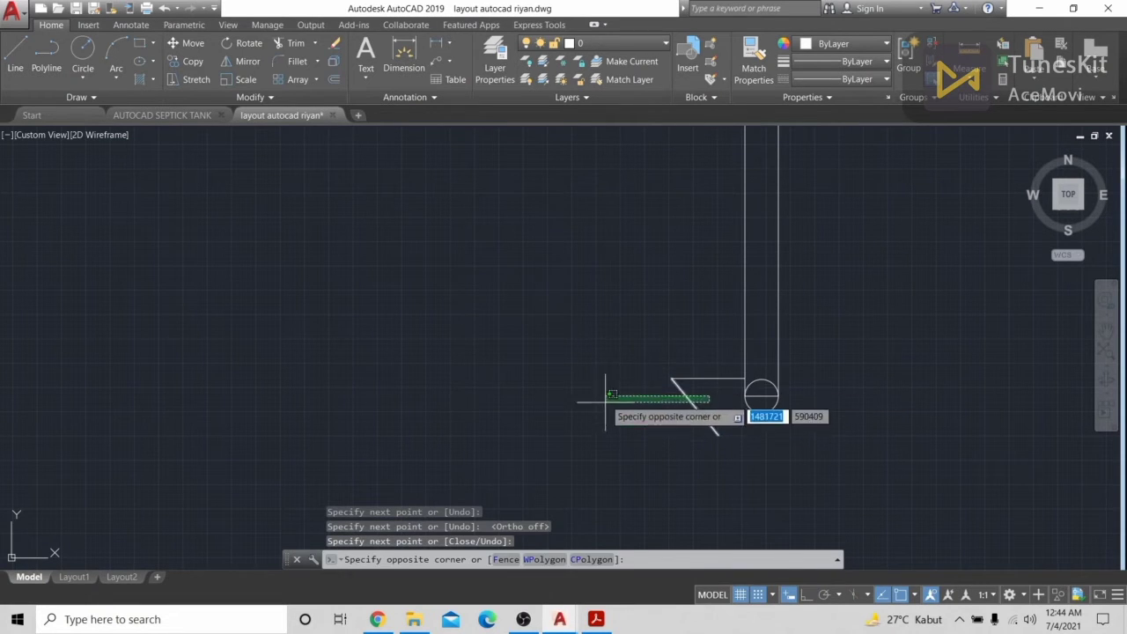
pyautogui.click(605, 357)
pyautogui.write('mi')
pyautogui.press('Return')
pyautogui.click(760, 395)
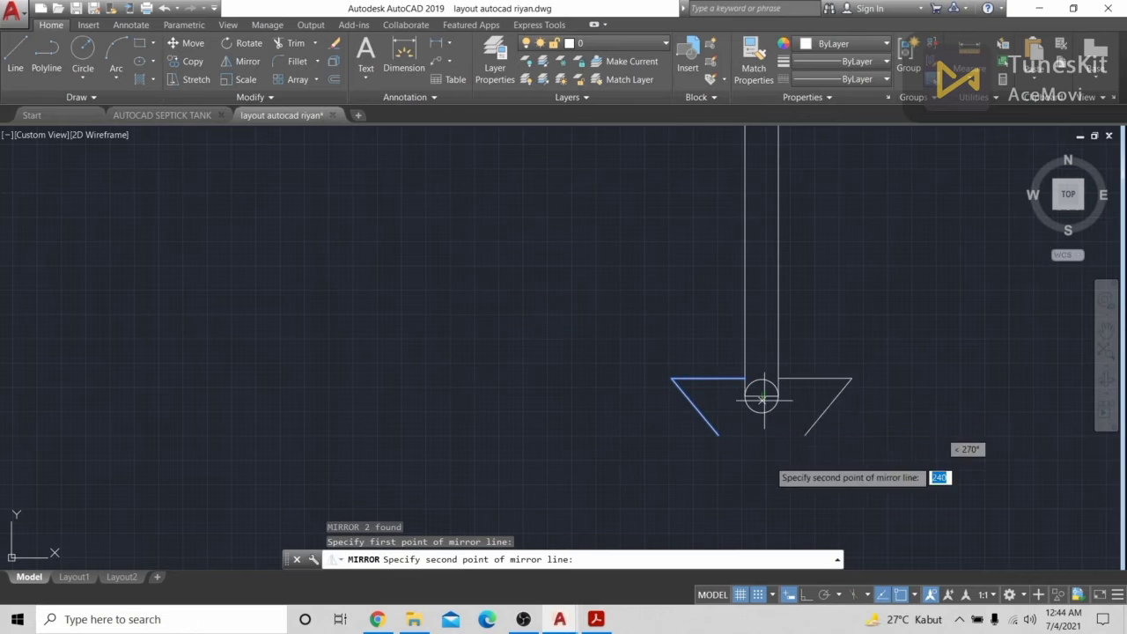
pyautogui.click(775, 487)
pyautogui.press('Escape')
# Mirror the two hub lines about a vertical axis through the circle's centre with Ortho on, keeping the originals
pyautogui.click(695, 422)
pyautogui.click(639, 359)
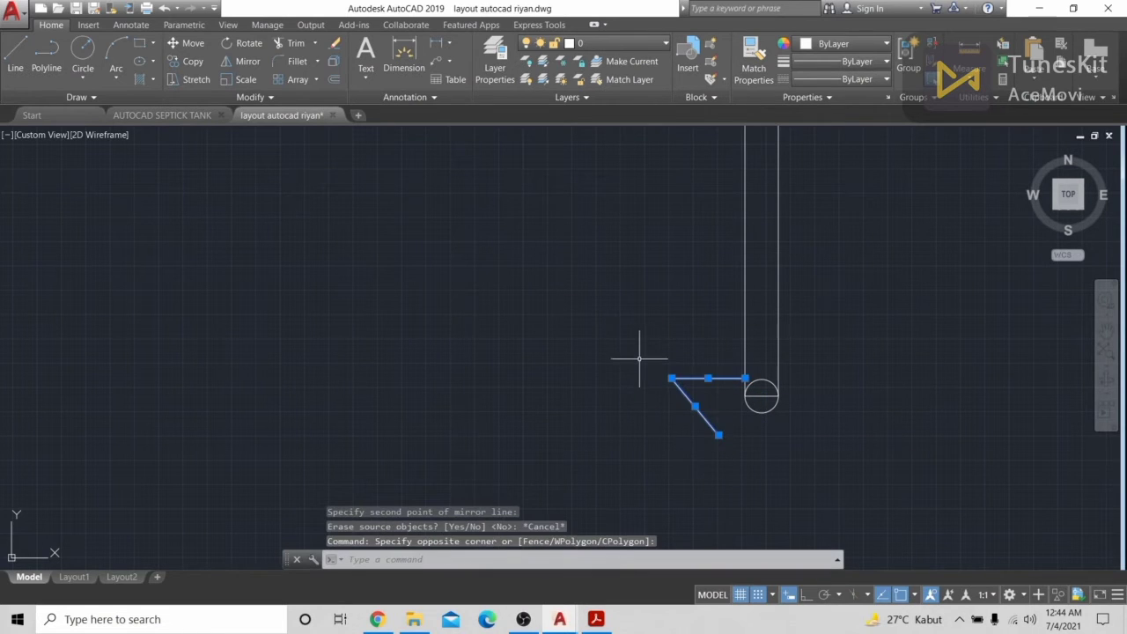
pyautogui.write('mi')
pyautogui.press('Return')
pyautogui.press('F8')
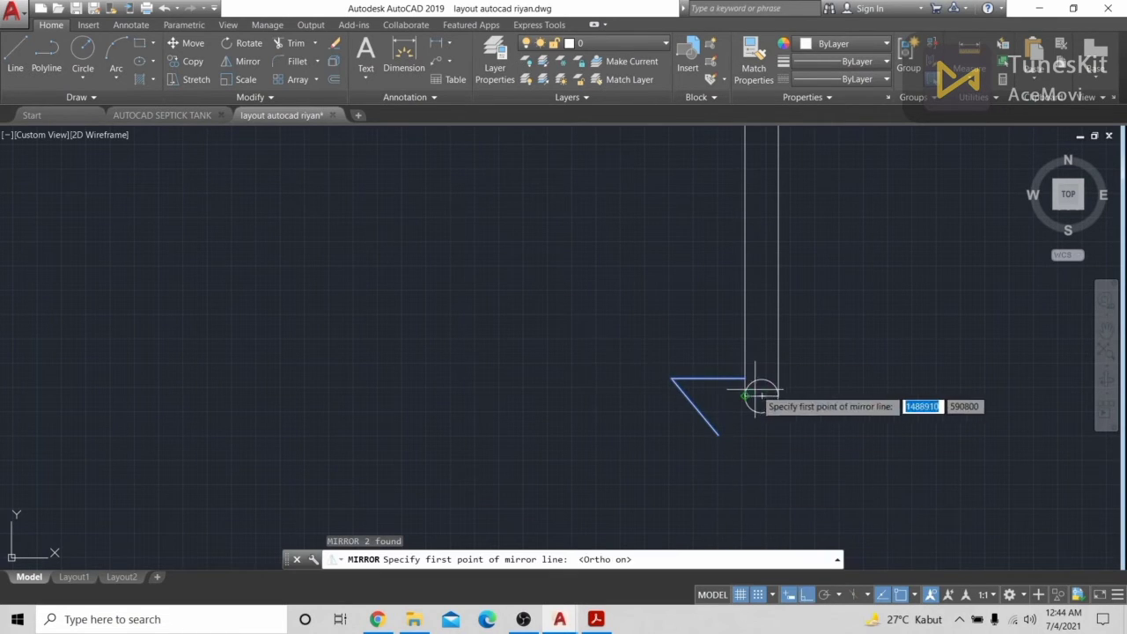
pyautogui.click(761, 395)
pyautogui.click(761, 465)
pyautogui.press('Return')
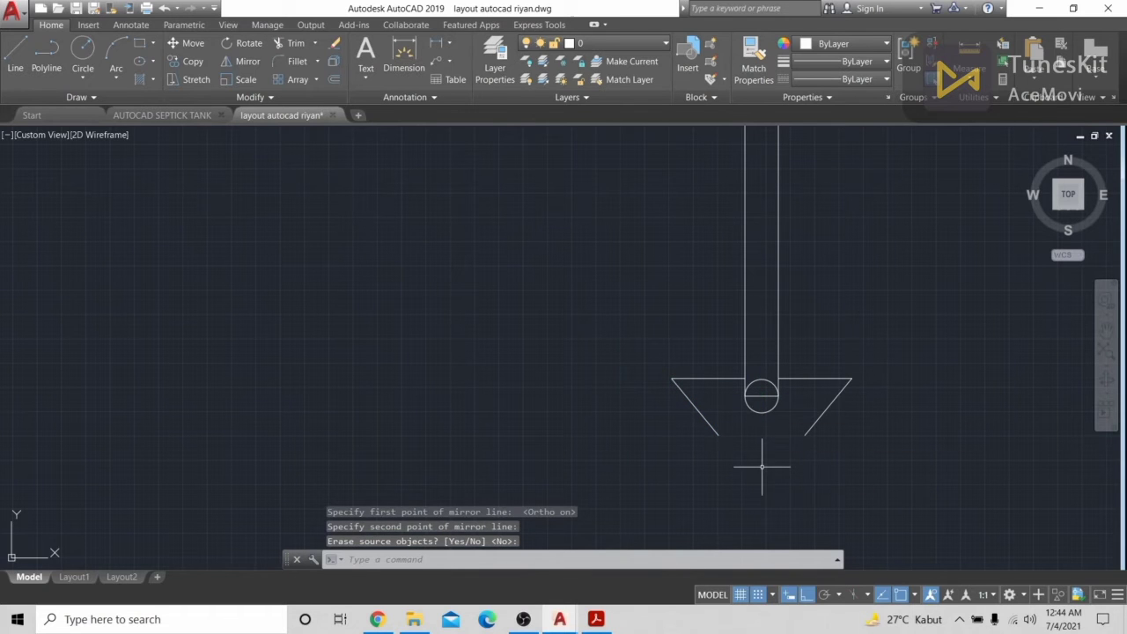
# Close the hub with a horizontal line joining the lower ends of its two sloping sides
pyautogui.click(16, 57)
pyautogui.click(805, 435)
pyautogui.press('Return')
# Examine the shape of the propeller blades on the existing Coagulation mixer
pyautogui.scroll(-8, 878, 481)
pyautogui.moveTo(916, 515); pyautogui.dragTo(783, 396, button='middle')
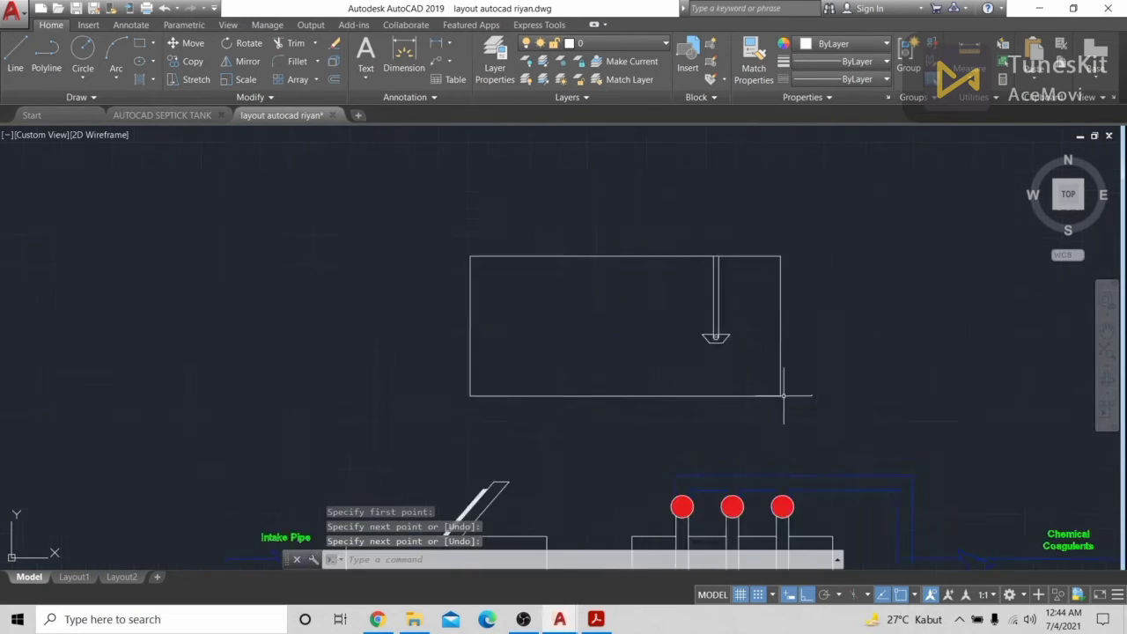
pyautogui.scroll(4, 810, 414)
pyautogui.moveTo(933, 537); pyautogui.dragTo(816, 375, button='middle')
pyautogui.moveTo(916, 511); pyautogui.dragTo(851, 308, button='middle')
pyautogui.scroll(3, 851, 309)
pyautogui.scroll(-4, 851, 308)
pyautogui.scroll(5, 795, 355)
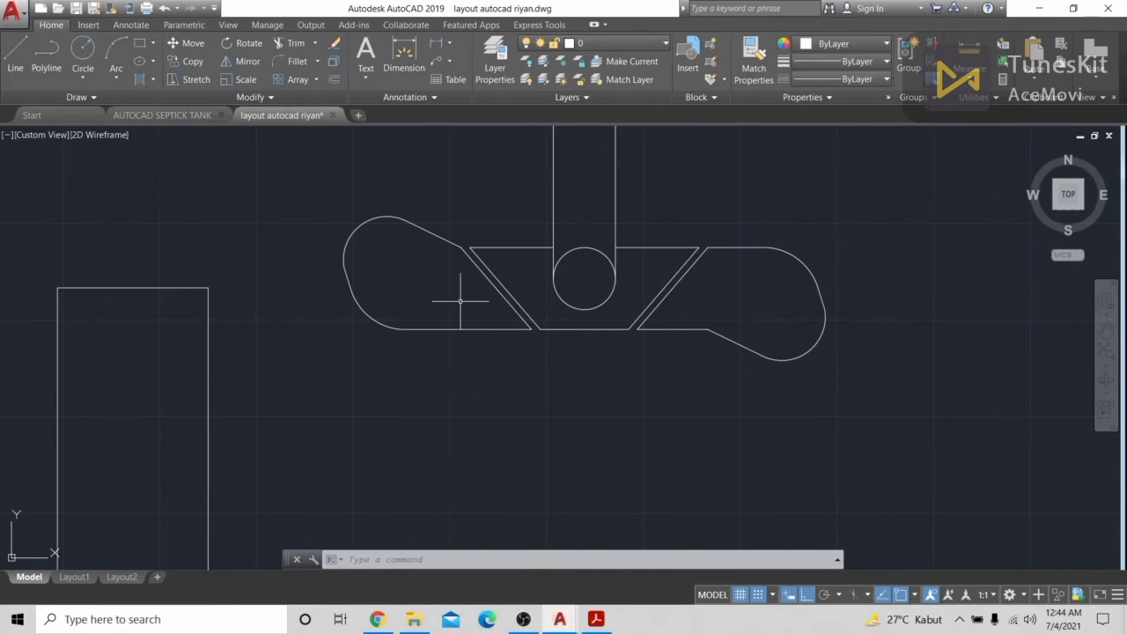
pyautogui.scroll(-2, 460, 301)
pyautogui.moveTo(446, 249); pyautogui.dragTo(551, 432, button='middle')
pyautogui.moveTo(470, 227); pyautogui.dragTo(651, 389, button='middle')
pyautogui.scroll(-5, 493, 229)
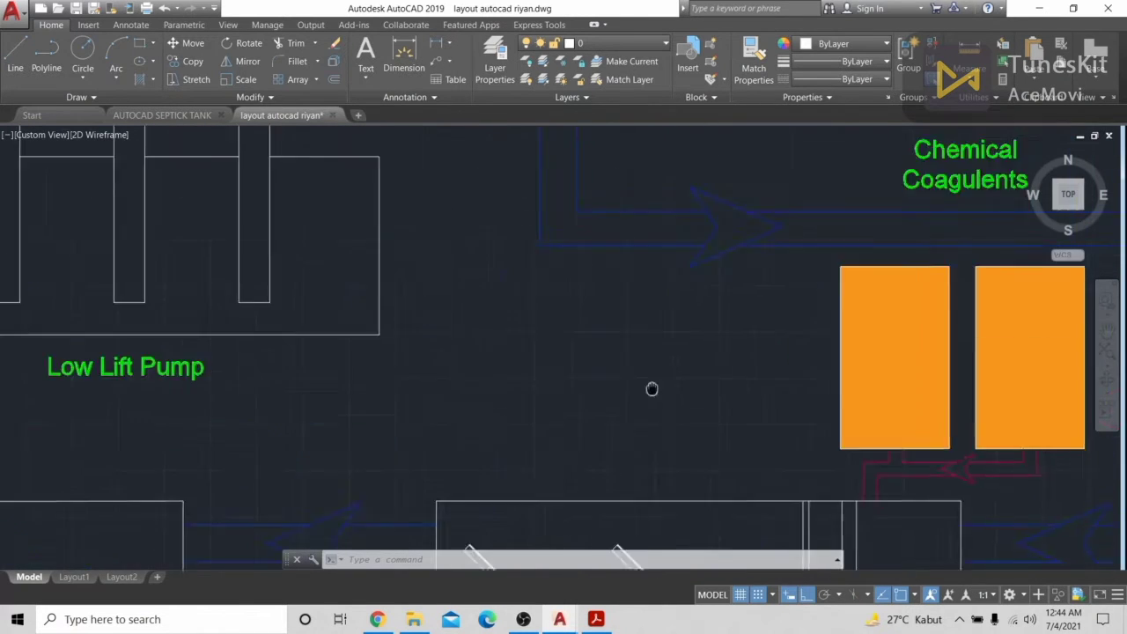
pyautogui.scroll(-8, 617, 295)
pyautogui.moveTo(551, 230); pyautogui.dragTo(704, 483, button='middle')
pyautogui.scroll(7, 705, 483)
pyautogui.moveTo(821, 451); pyautogui.dragTo(767, 247, button='middle')
pyautogui.scroll(5, 739, 257)
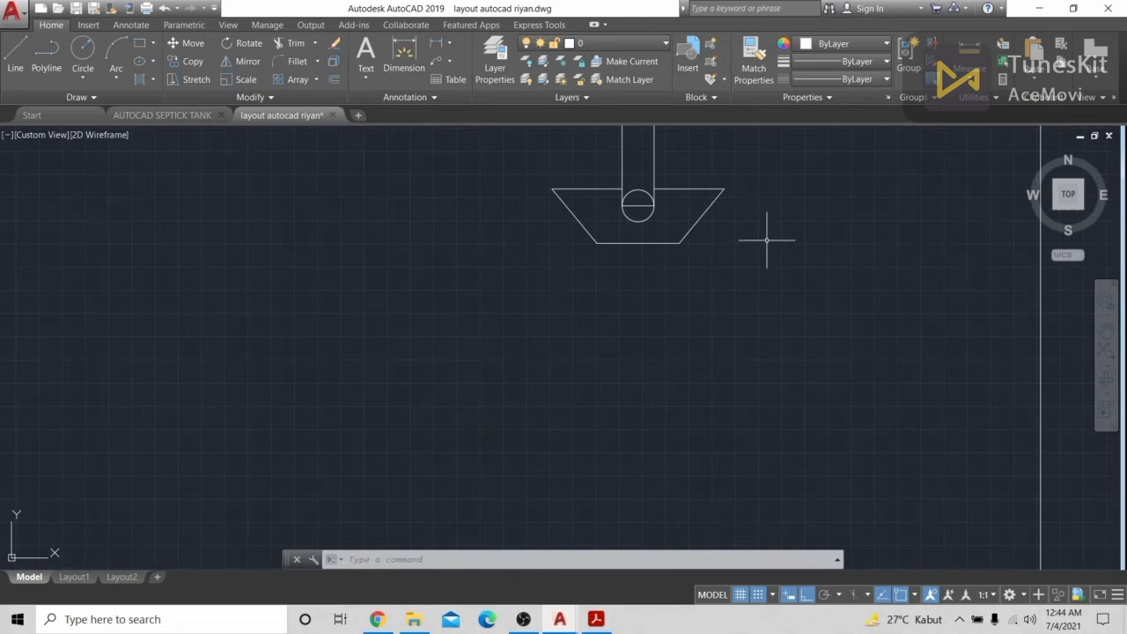
# Copy the hub's right sloping line a short distance to the right
pyautogui.write('co')
pyautogui.press('Return')
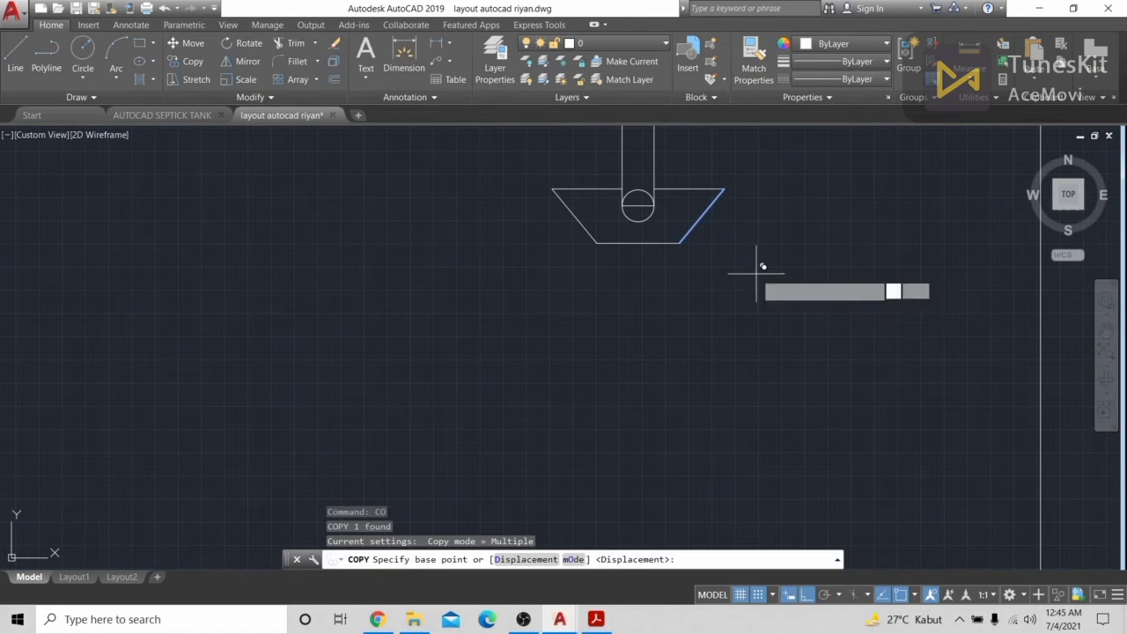
pyautogui.click(757, 274)
pyautogui.press('Escape')
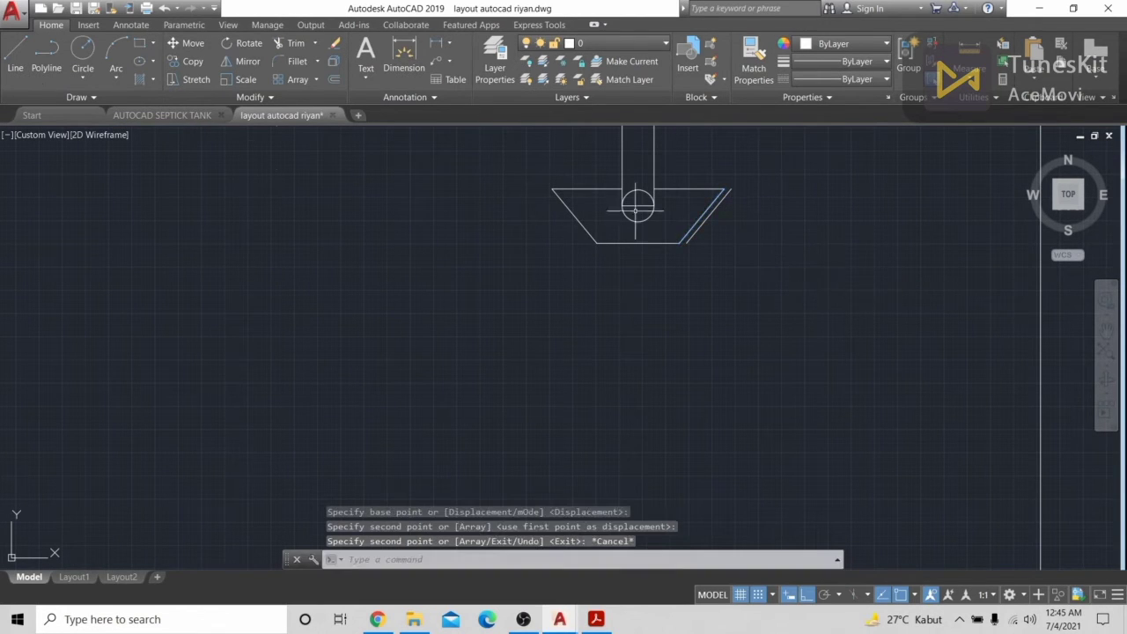
# Draw a horizontal line to the right from the upper end of the copied sloping line as the blade's upper edge
pyautogui.write('l')
pyautogui.press('Return')
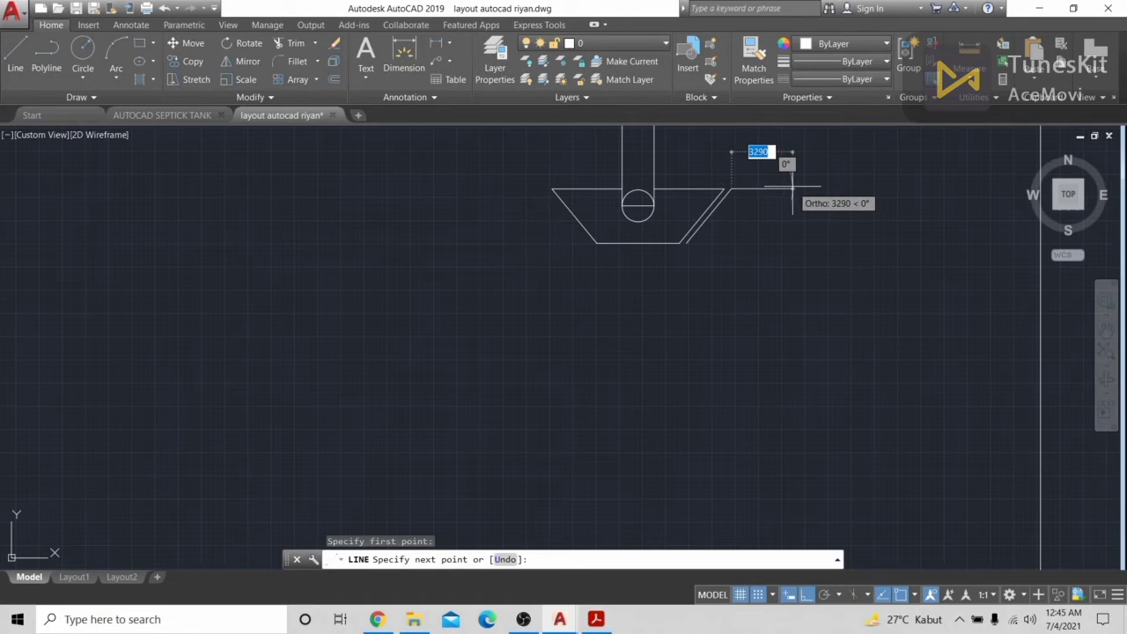
pyautogui.press('Escape')
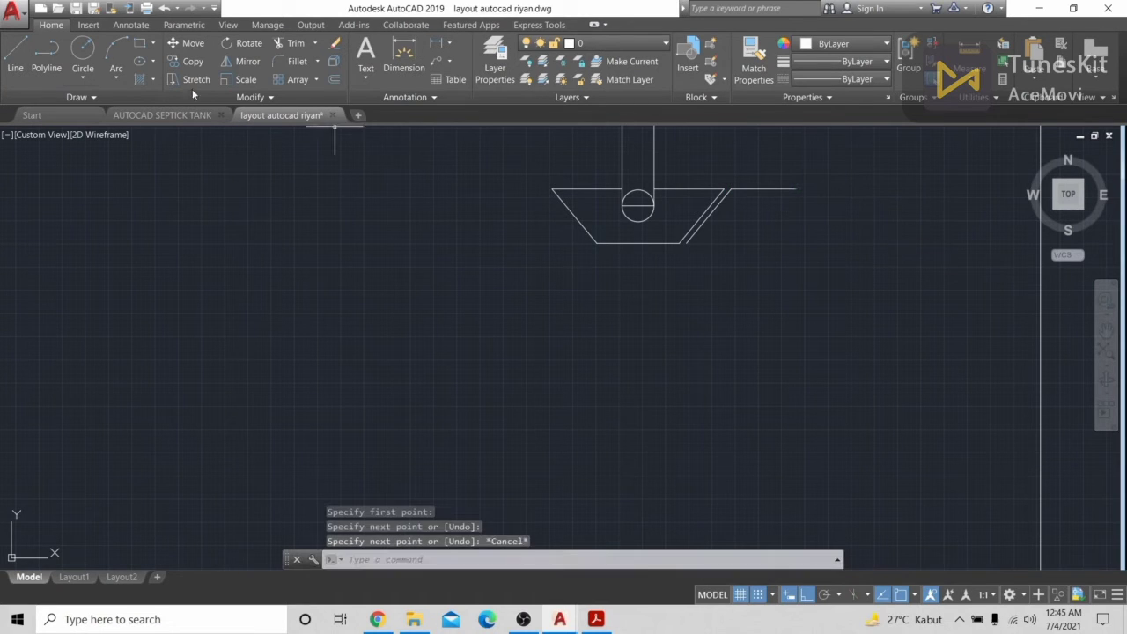
# Draw a circle below the start of the blade's upper edge and move it so its top meets the edge's right end
pyautogui.click(83, 53)
pyautogui.click(731, 227)
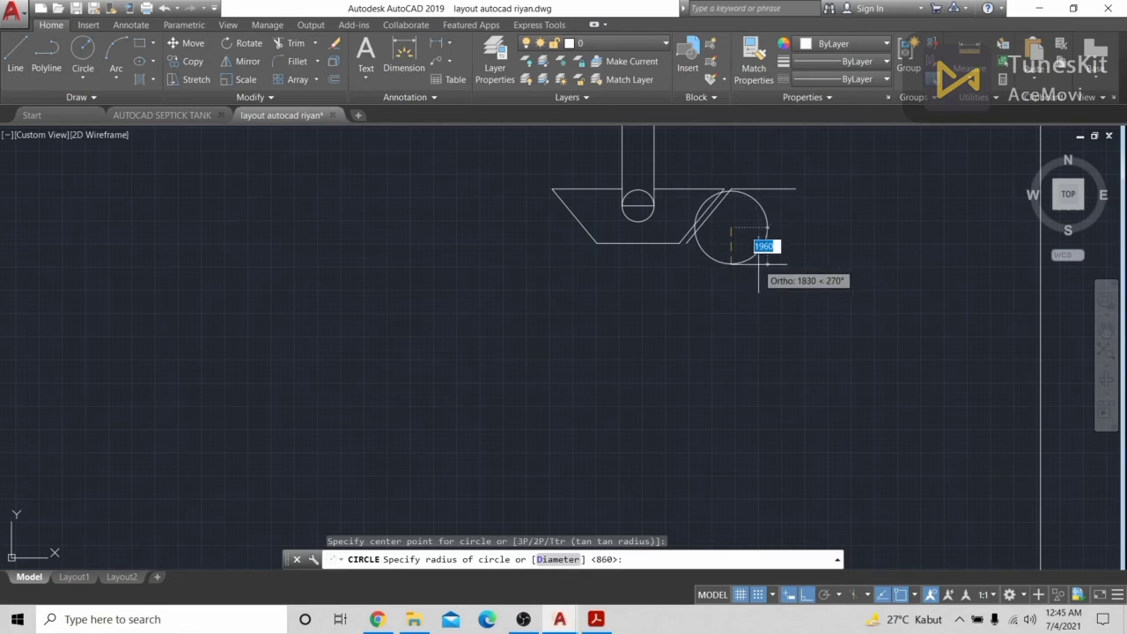
pyautogui.click(768, 247)
pyautogui.write('m')
pyautogui.press('Return')
pyautogui.scroll(4, 780, 226)
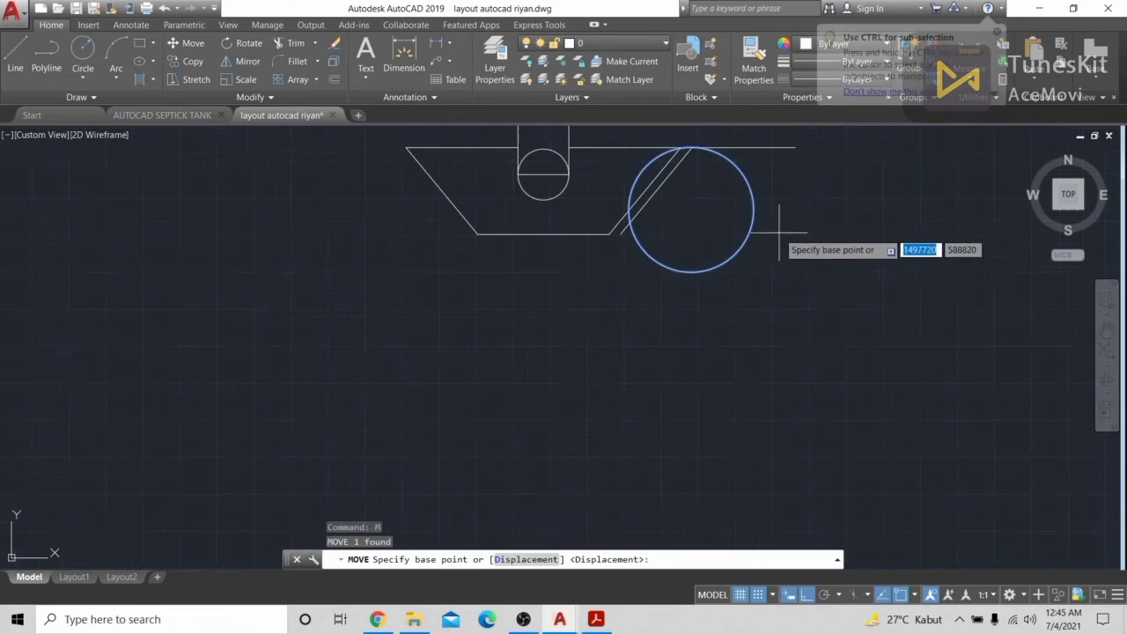
pyautogui.click(624, 264)
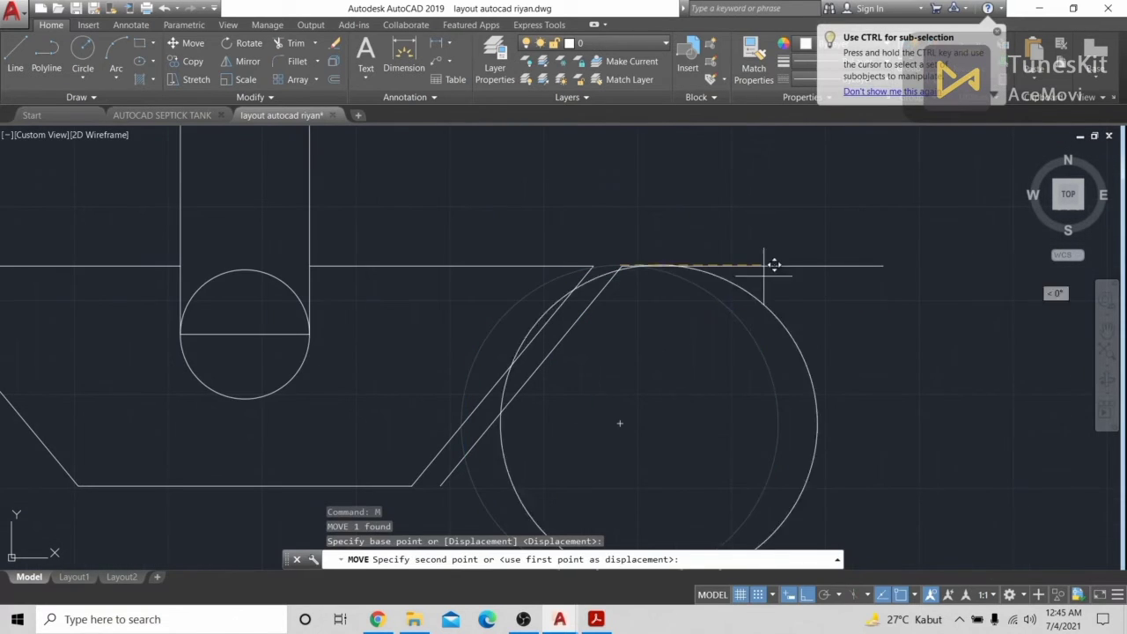
pyautogui.click(886, 264)
# Draw the blade's lower edge horizontally from the lower end of the copied sloping line, continuing with a slanted segment down to the circle
pyautogui.moveTo(917, 495)
pyautogui.mouseDown(button='middle')
pyautogui.moveTo(882, 403)
pyautogui.moveTo(889, 342)
pyautogui.mouseUp(button='middle')
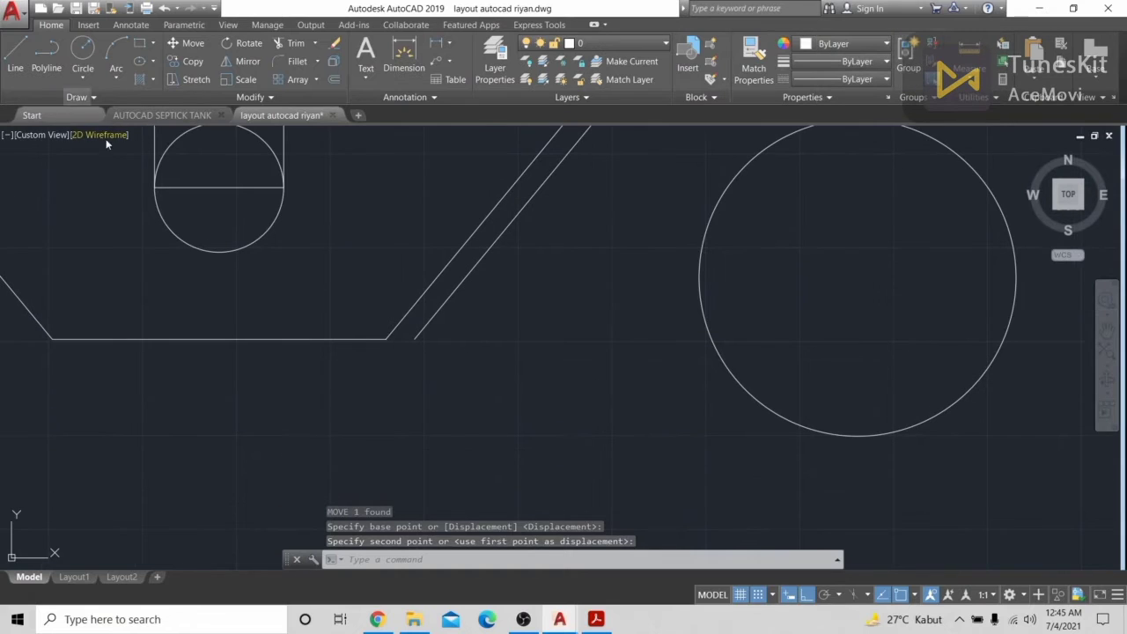
pyautogui.click(15, 57)
pyautogui.click(414, 338)
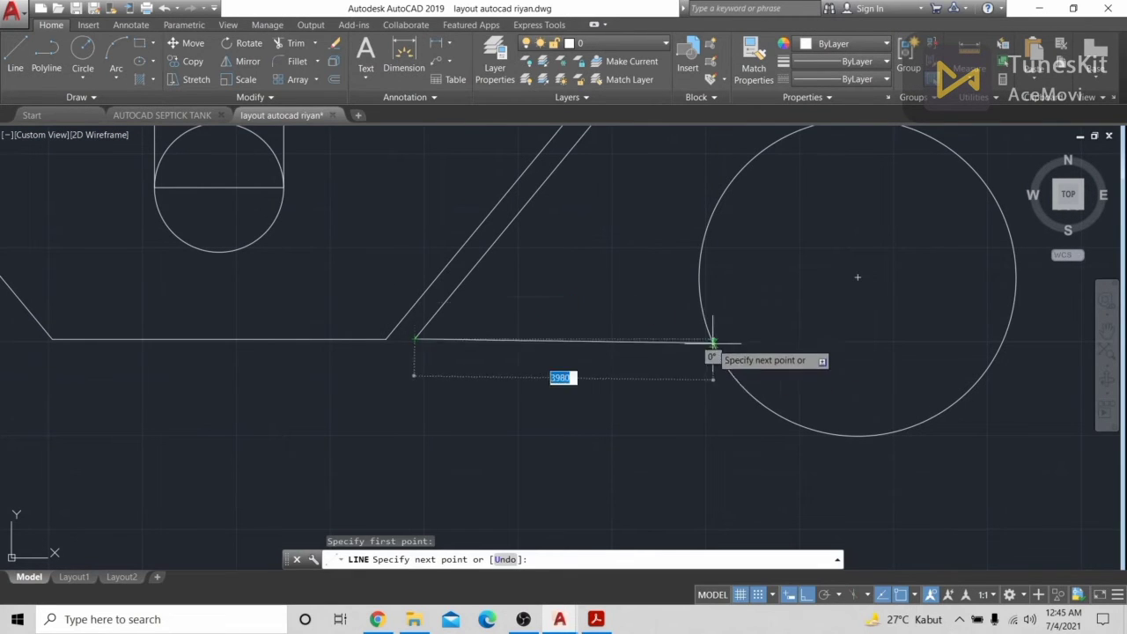
pyautogui.click(822, 432)
pyautogui.moveTo(967, 264); pyautogui.dragTo(796, 344, button='middle')
pyautogui.hotkey('ctrl', 'z')
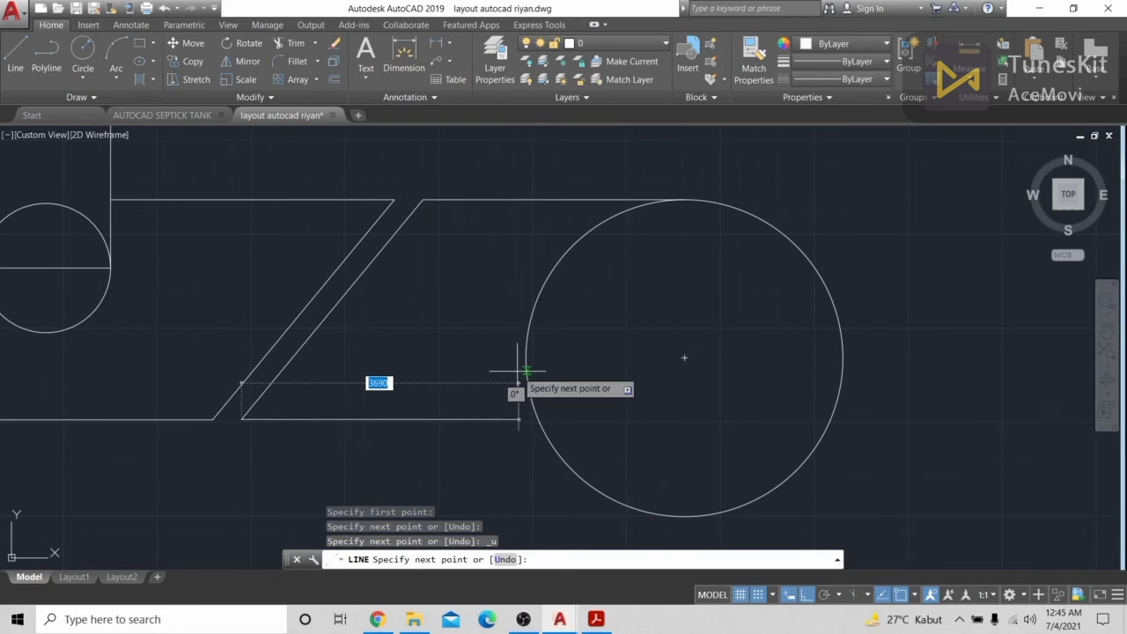
pyautogui.click(501, 398)
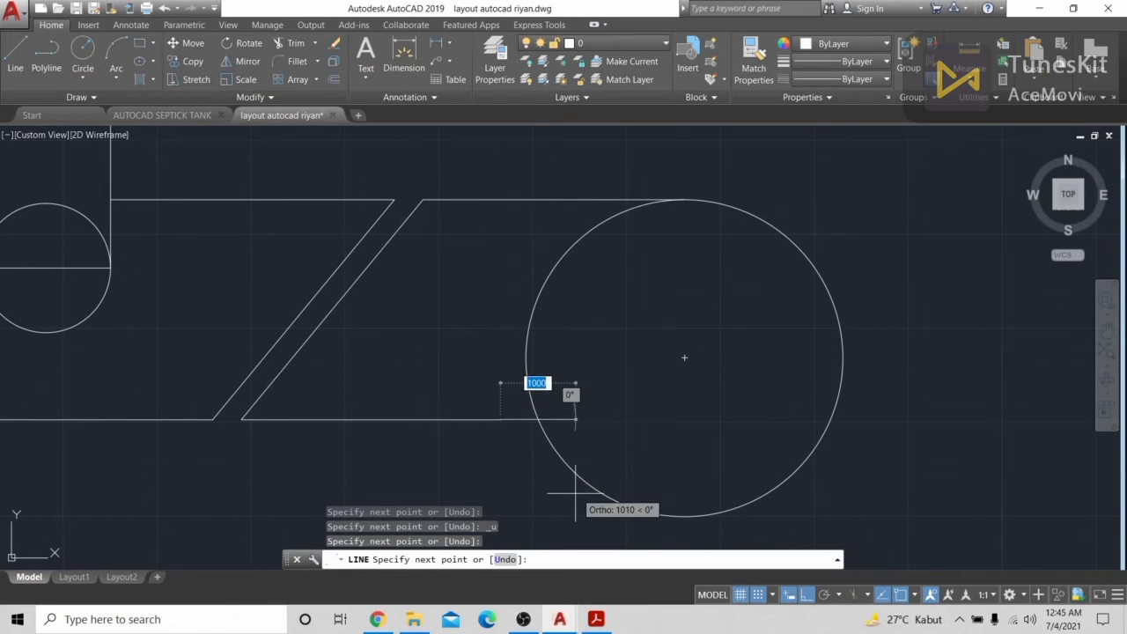
pyautogui.click(584, 481)
pyautogui.press('Escape')
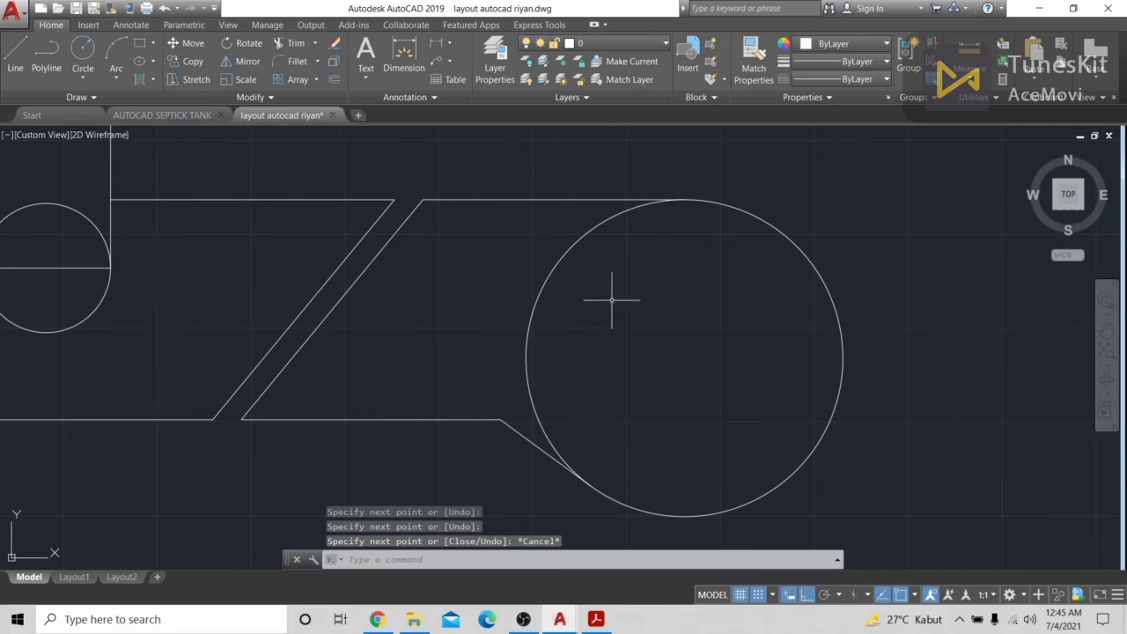
pyautogui.click(293, 43)
pyautogui.press('Return')
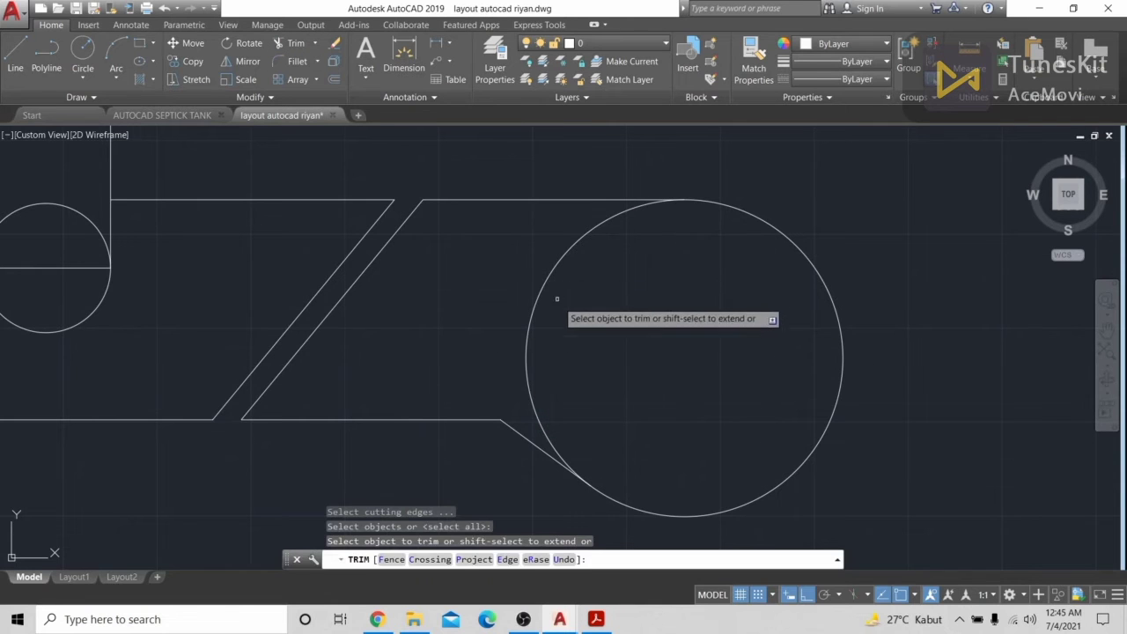
pyautogui.scroll(5, 623, 253)
pyautogui.moveTo(623, 253); pyautogui.dragTo(629, 521, button='middle')
pyautogui.scroll(2, 751, 343)
pyautogui.press('Escape')
# Draw a helper line across the circle from its topmost point to where the blade's slanted lower segment meets it
pyautogui.moveTo(769, 337); pyautogui.dragTo(750, 205, button='middle')
pyautogui.click(15, 56)
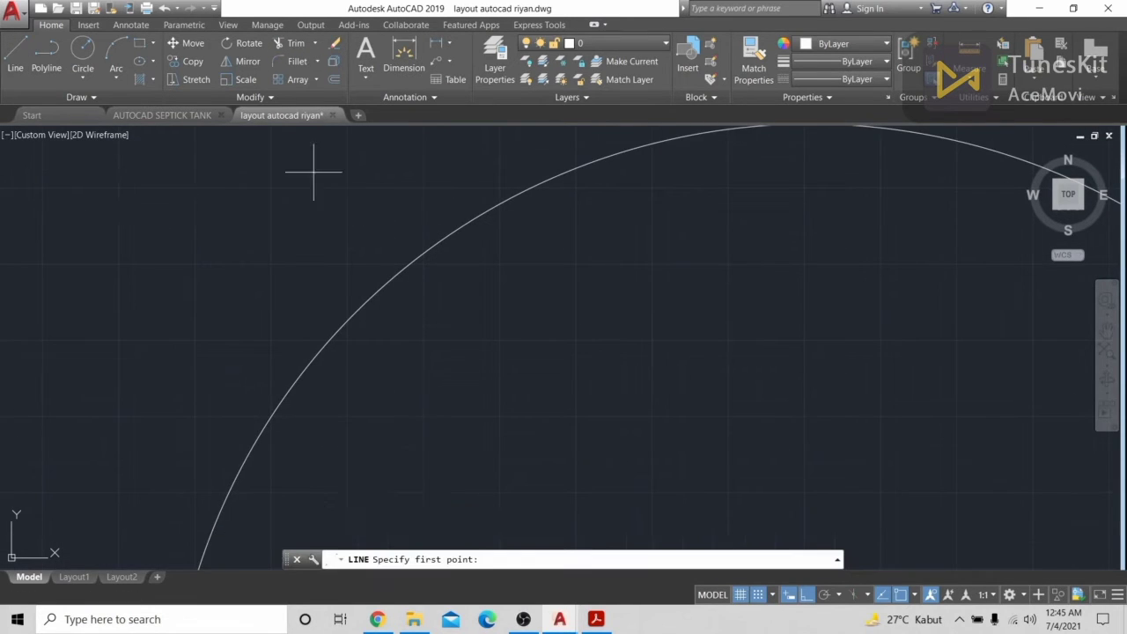
pyautogui.scroll(-4, 671, 261)
pyautogui.click(721, 212)
pyautogui.moveTo(731, 370); pyautogui.dragTo(731, 132, button='middle')
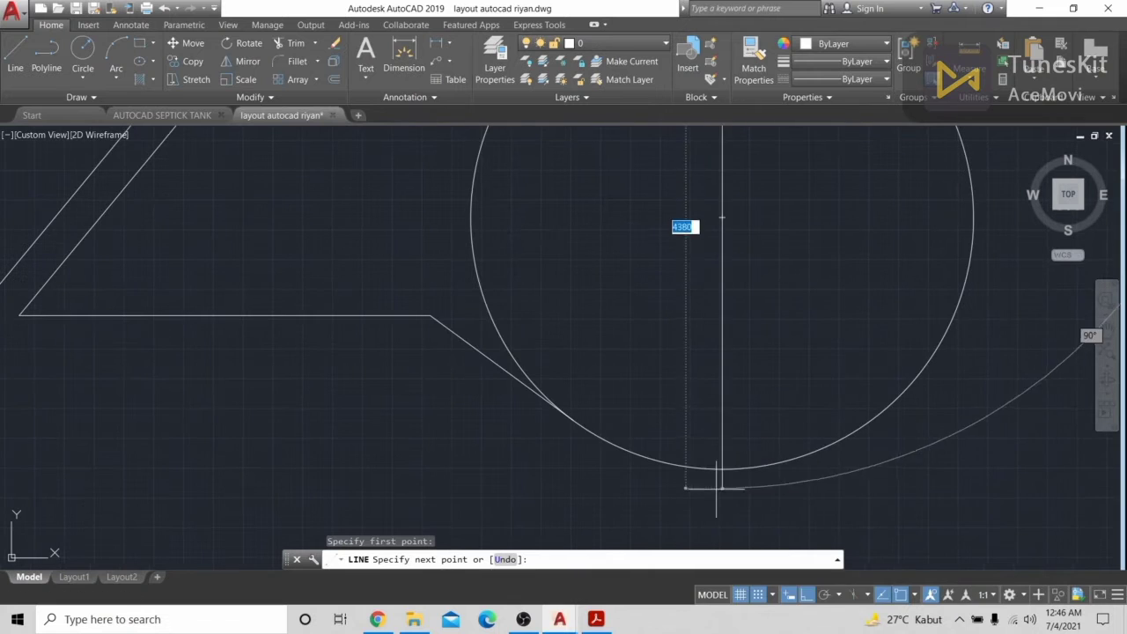
pyautogui.click(574, 425)
pyautogui.moveTo(730, 177); pyautogui.dragTo(727, 358, button='middle')
pyautogui.press('Escape')
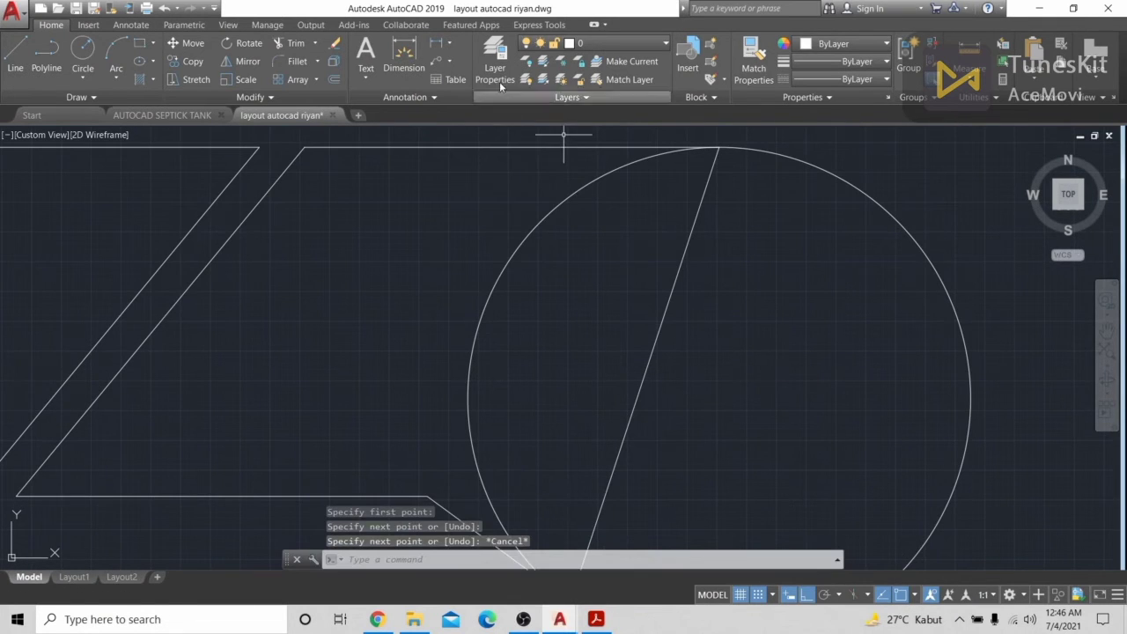
# Trim away the circle's arc on the hub side of the helper line and erase the helper line
pyautogui.click(295, 44)
pyautogui.press('Return')
pyautogui.click(563, 280)
pyautogui.click(504, 226)
pyautogui.scroll(-2, 686, 310)
pyautogui.press('Escape')
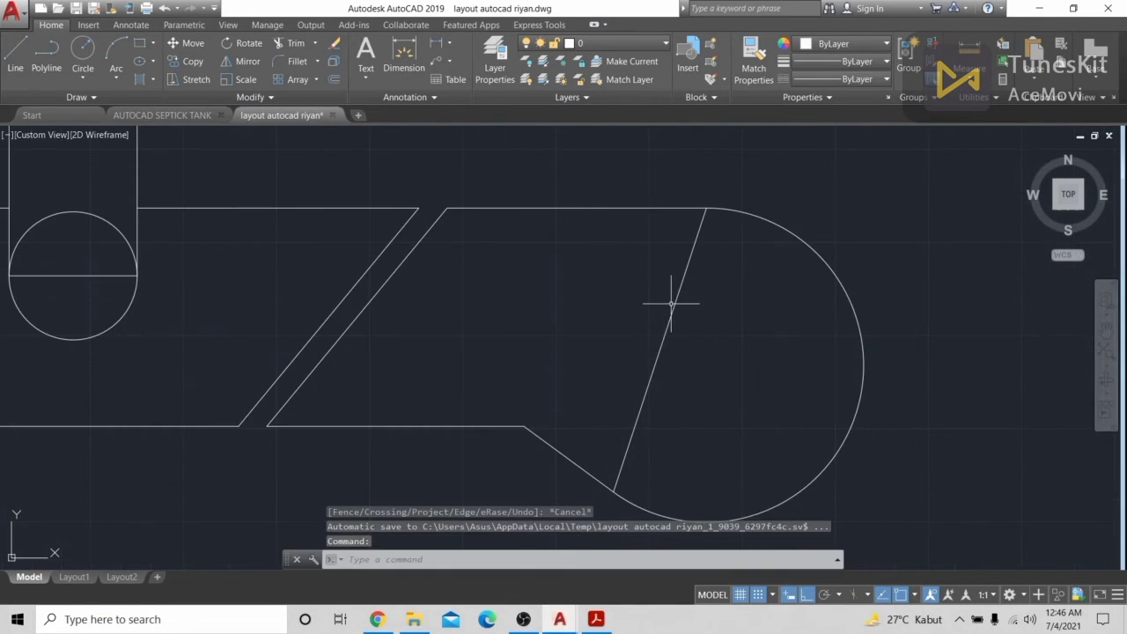
pyautogui.click(673, 304)
pyautogui.press('Delete')
# Mirror the right blade's complete outline, including its sloping edge, straight edges, slanted segment and arc
pyautogui.moveTo(745, 364); pyautogui.dragTo(1082, 402, button='middle')
pyautogui.scroll(-2, 805, 378)
pyautogui.click(840, 427)
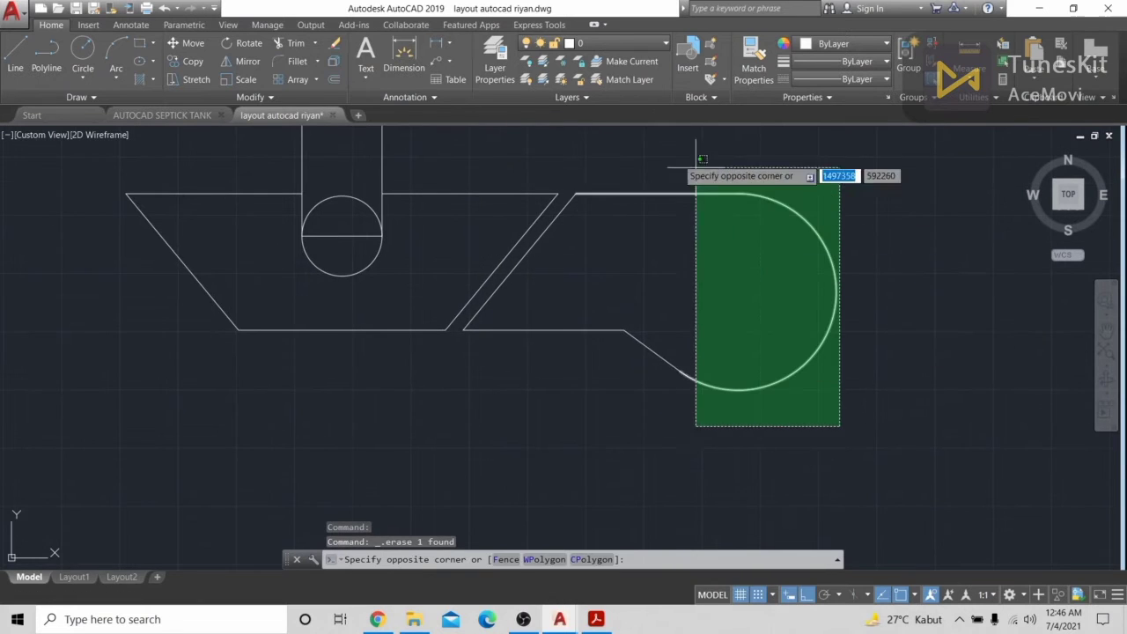
pyautogui.click(571, 202)
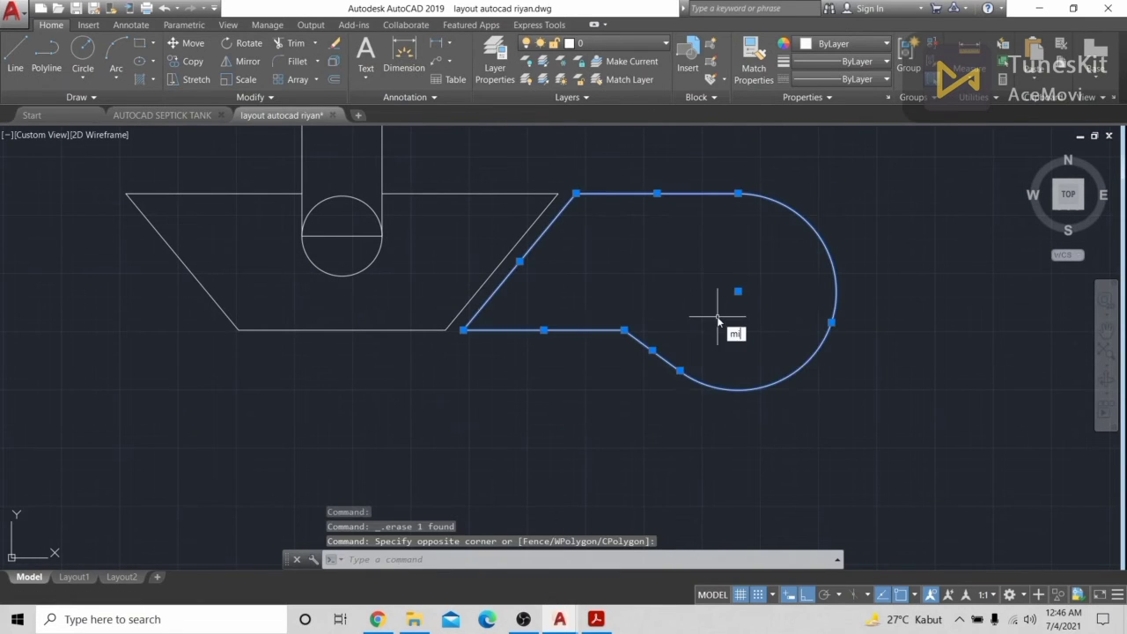
pyautogui.write('mi')
pyautogui.press('Return')
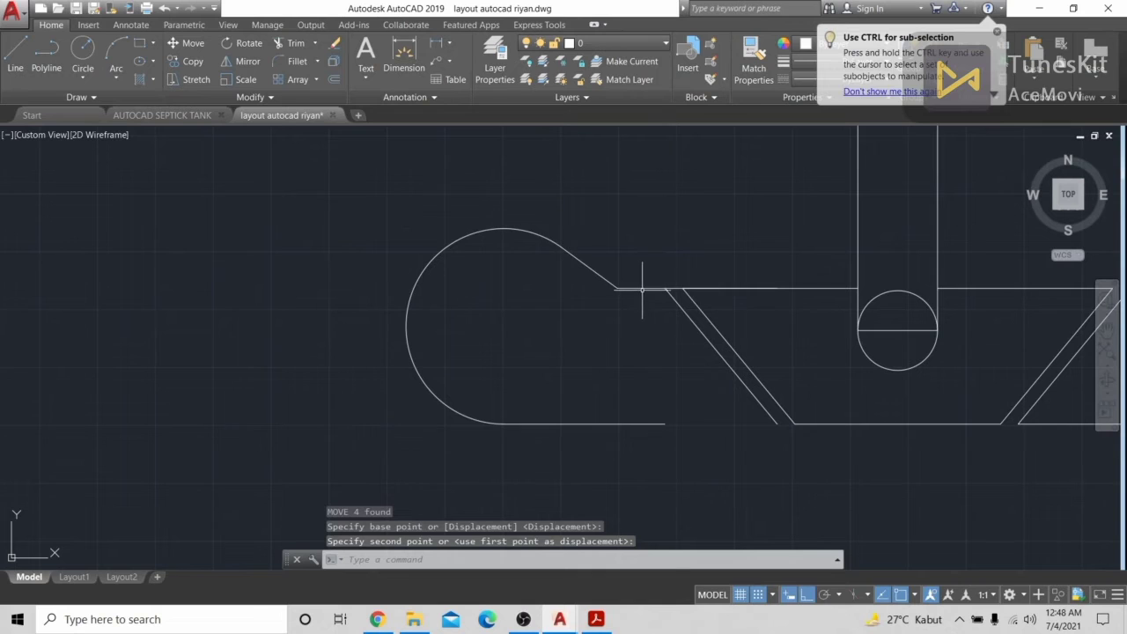
# Erase the left blade's upper edge overlapping the hub and fit its lower edge to the lower end of the blade's sloping line
pyautogui.click(643, 290)
pyautogui.press('Delete')
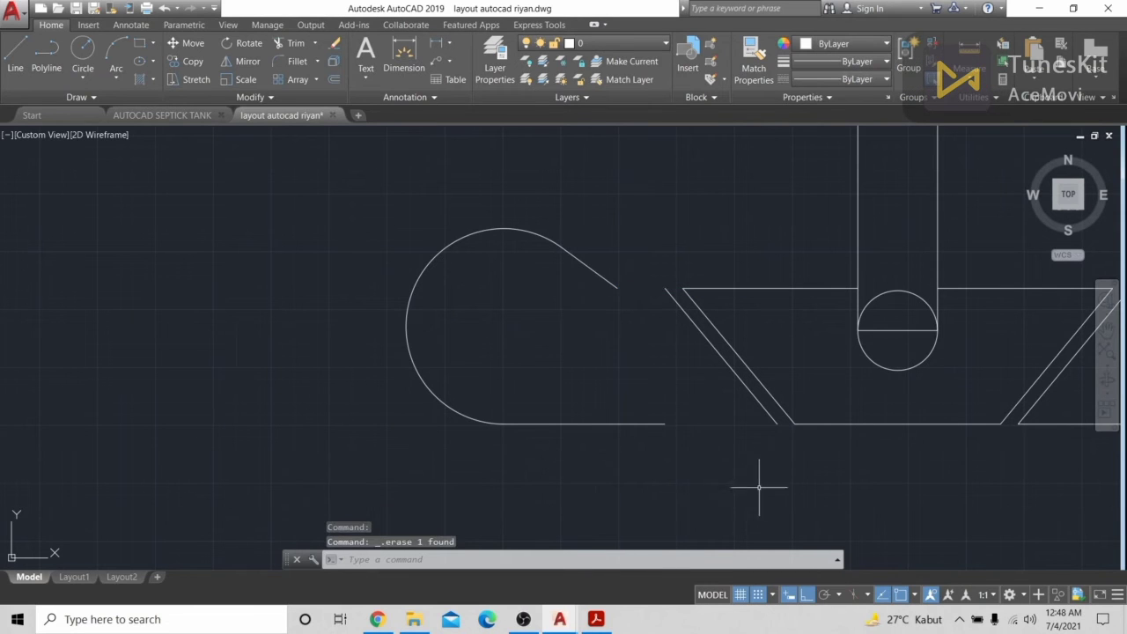
pyautogui.click(292, 43)
pyautogui.press('Return')
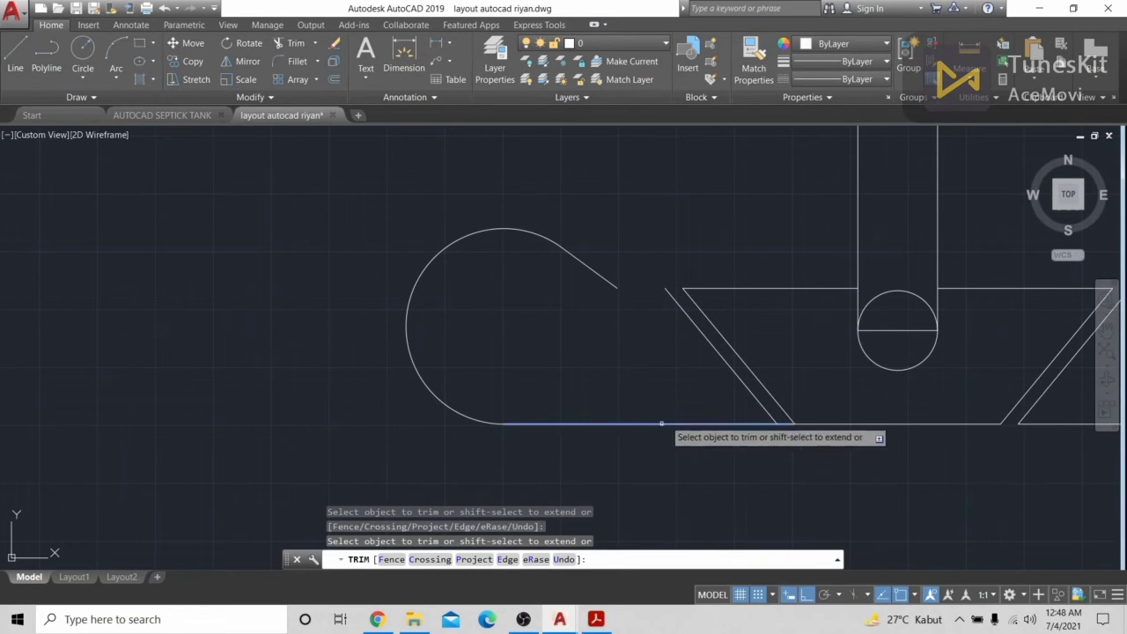
# Draw a horizontal line closing the left blade's upper edge, from its slanted segment to the top of its sloping line
pyautogui.moveTo(650, 314)
pyautogui.mouseDown(button='middle')
pyautogui.moveTo(422, 244)
pyautogui.moveTo(459, 314)
pyautogui.mouseUp(button='middle')
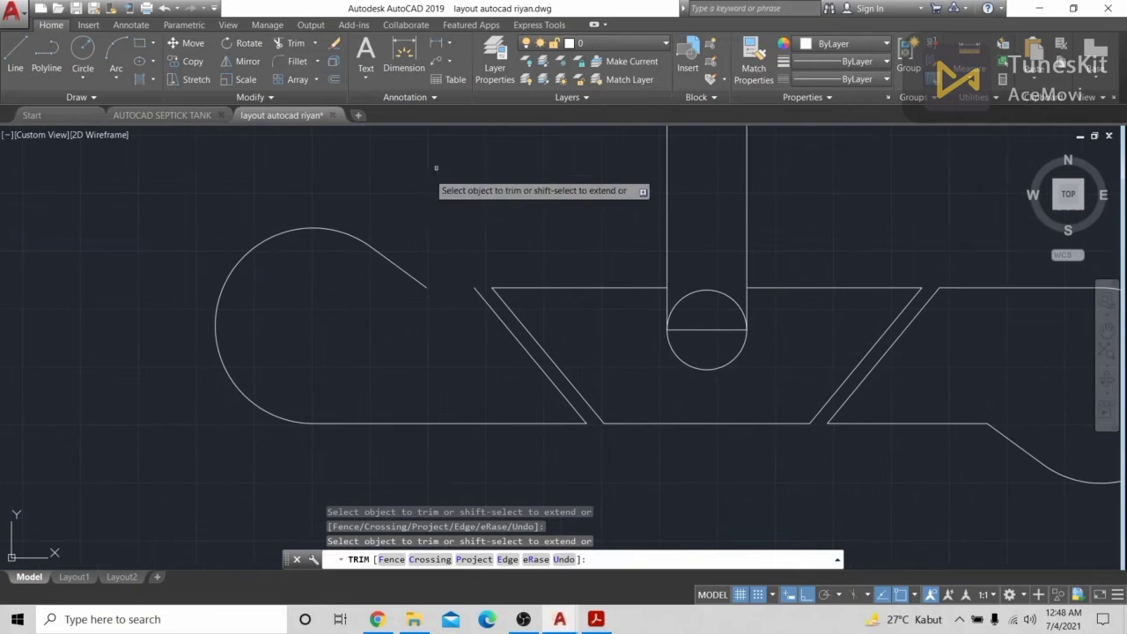
pyautogui.click(18, 62)
pyautogui.click(427, 287)
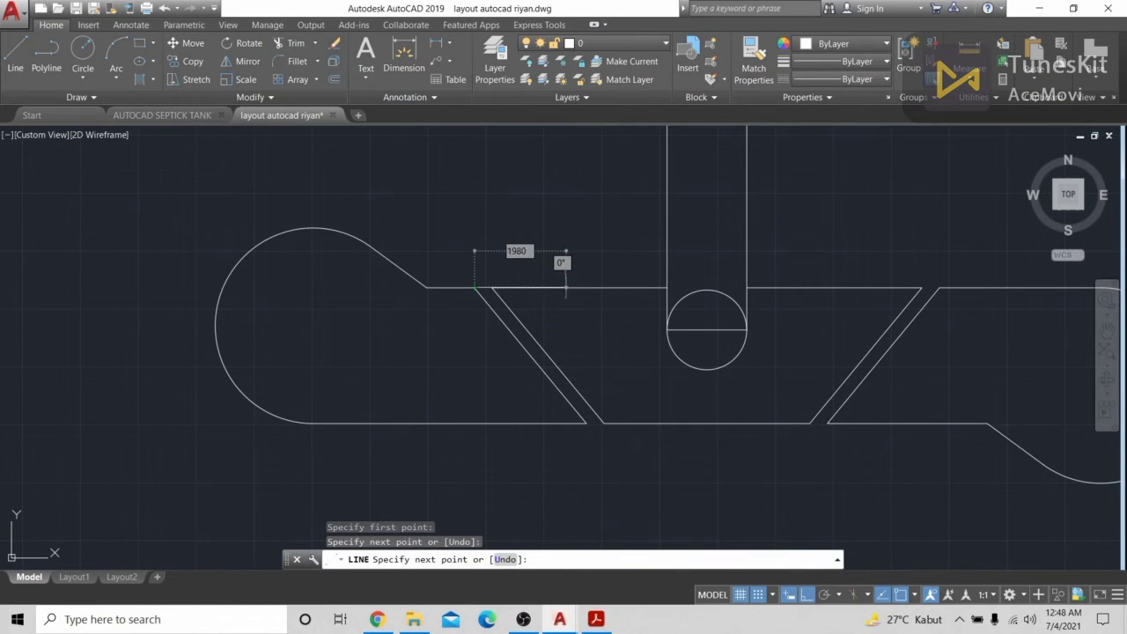
pyautogui.press('Escape')
# Examine the paddle wheels and their supports in the existing Flocculation tank
pyautogui.scroll(-5, 893, 372)
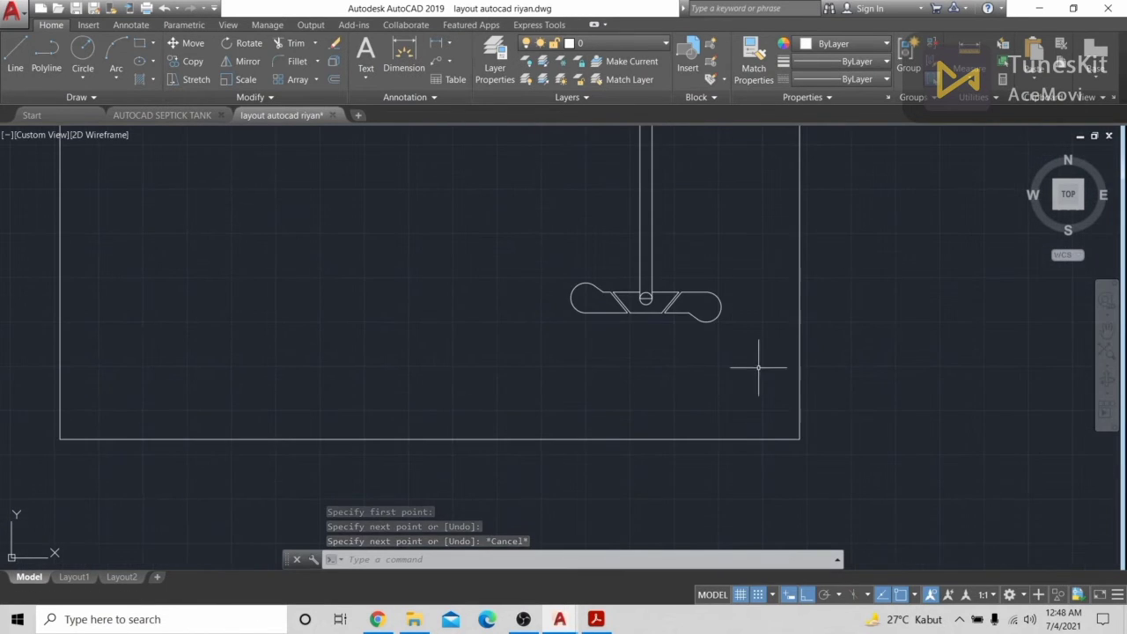
pyautogui.click(758, 367)
pyautogui.scroll(-3, 488, 246)
pyautogui.press('Escape')
pyautogui.scroll(4, 773, 423)
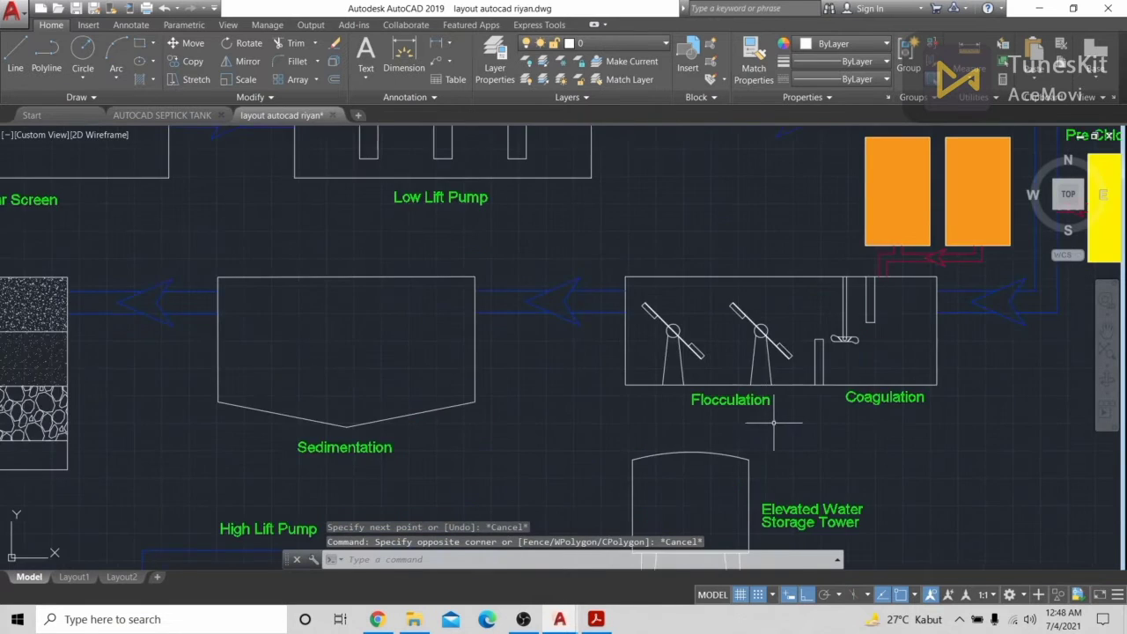
pyautogui.moveTo(774, 423); pyautogui.dragTo(730, 323, button='middle')
pyautogui.scroll(4, 679, 289)
pyautogui.moveTo(679, 289); pyautogui.dragTo(719, 403, button='middle')
pyautogui.press('Escape')
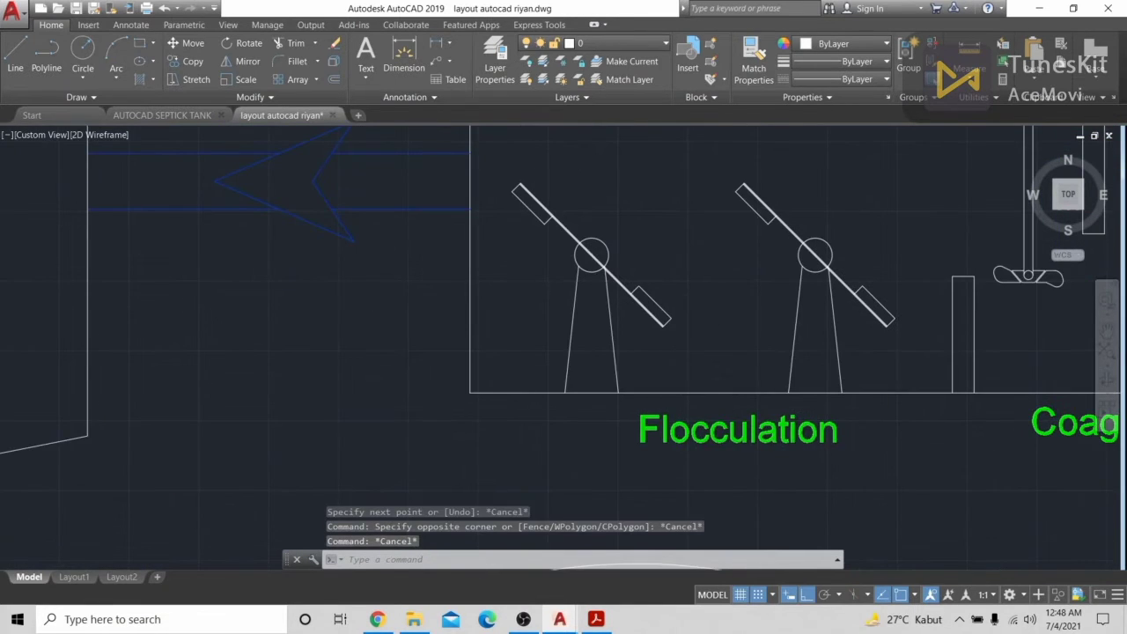
pyautogui.scroll(-6, 624, 405)
pyautogui.moveTo(377, 201); pyautogui.dragTo(506, 351, button='middle')
pyautogui.moveTo(476, 279); pyautogui.dragTo(585, 371, button='middle')
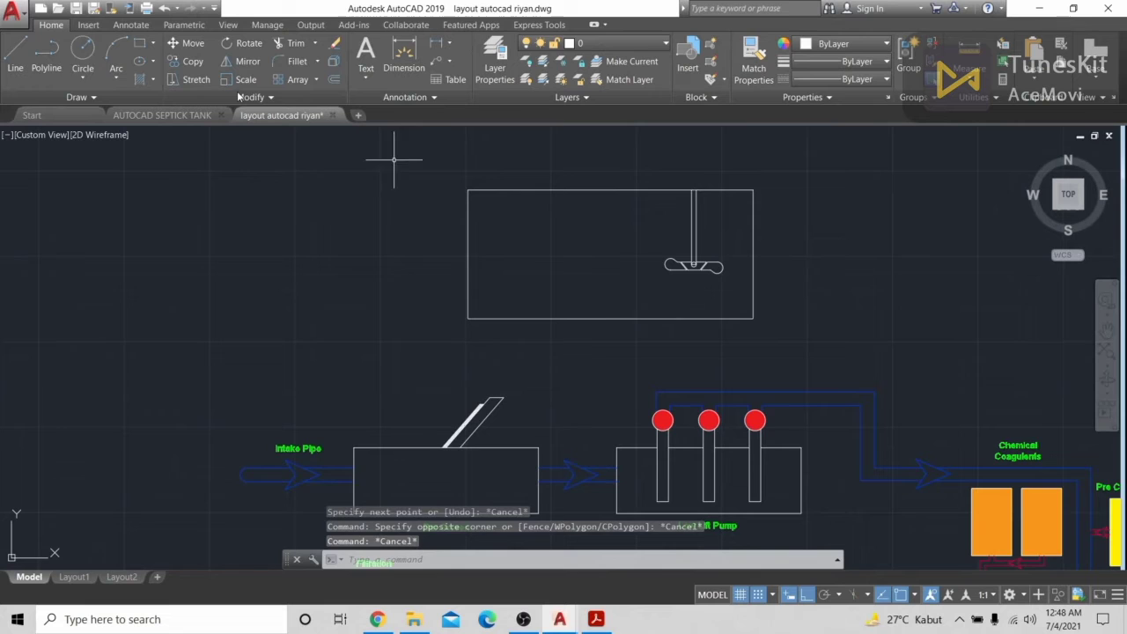
# Draw a circle with a radius of about 1910 in the left part of the new tank as the paddle hub
pyautogui.click(71, 58)
pyautogui.scroll(4, 667, 320)
pyautogui.moveTo(183, 161); pyautogui.dragTo(448, 395, button='middle')
pyautogui.click(445, 312)
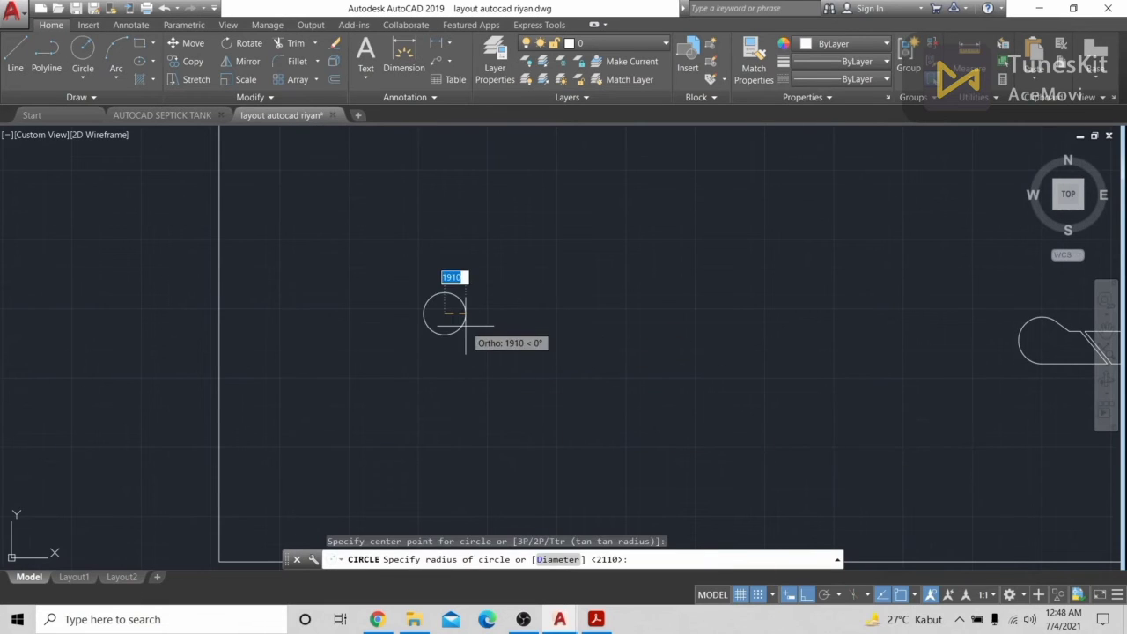
pyautogui.click(466, 326)
# Move the paddle hub circle a short distance horizontally to the right
pyautogui.moveTo(542, 403); pyautogui.dragTo(603, 274, button='middle')
pyautogui.click(596, 264)
pyautogui.write('m')
pyautogui.press('Return')
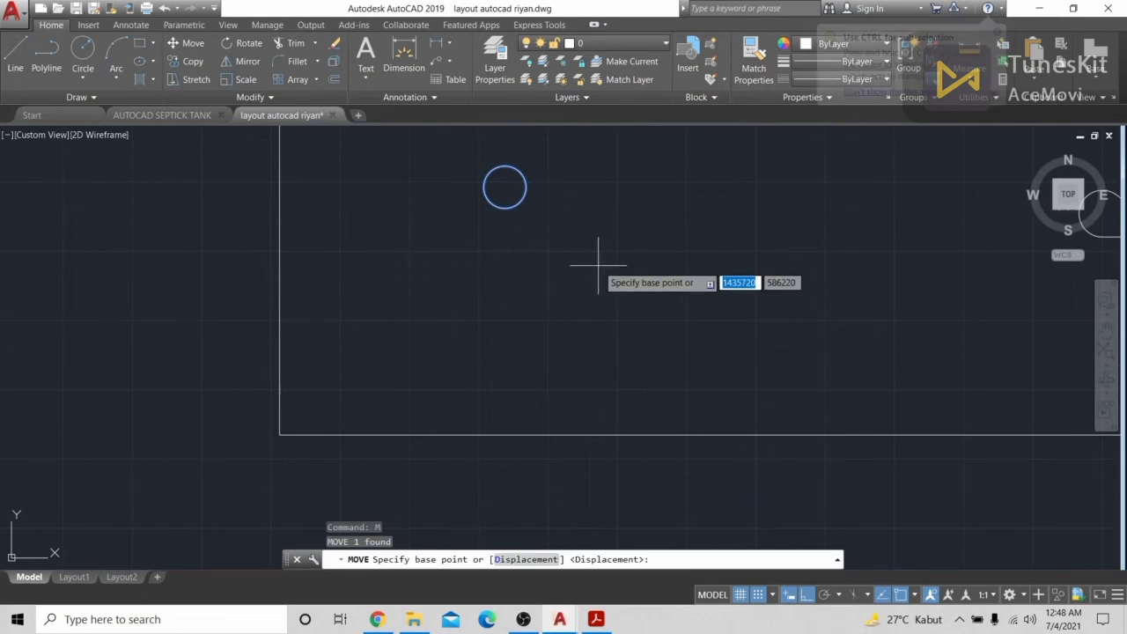
pyautogui.click(599, 264)
pyautogui.click(697, 266)
# Draw a sloping support line from the hub circle's left side down to the tank floor, with Ortho off
pyautogui.click(15, 54)
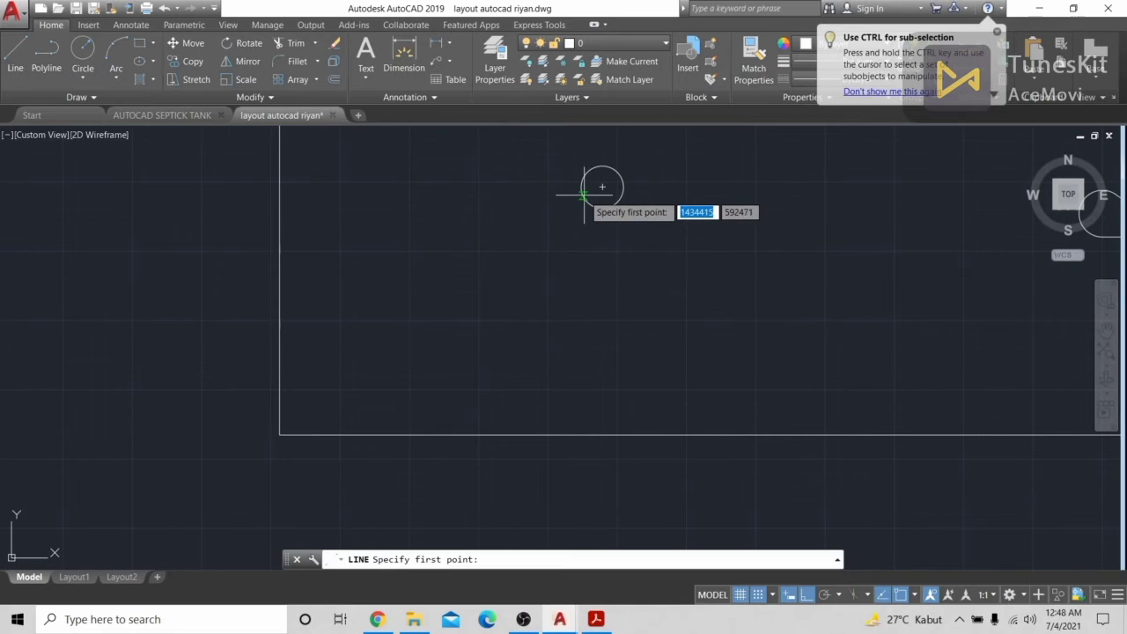
pyautogui.scroll(3, 585, 199)
pyautogui.click(573, 182)
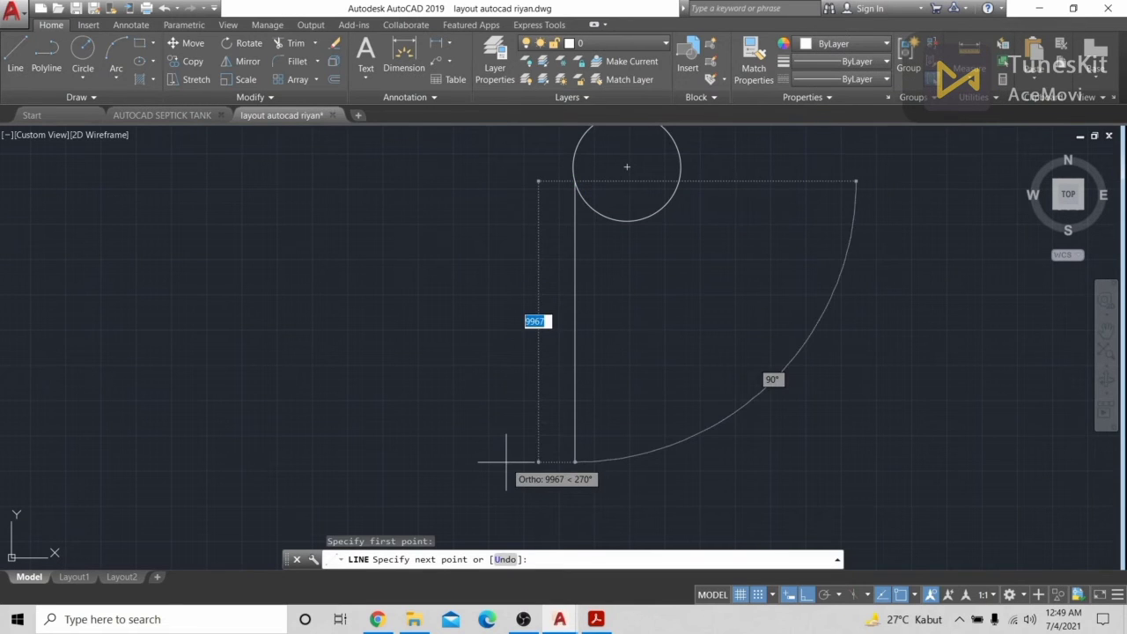
pyautogui.scroll(-3, 563, 324)
pyautogui.click(540, 456)
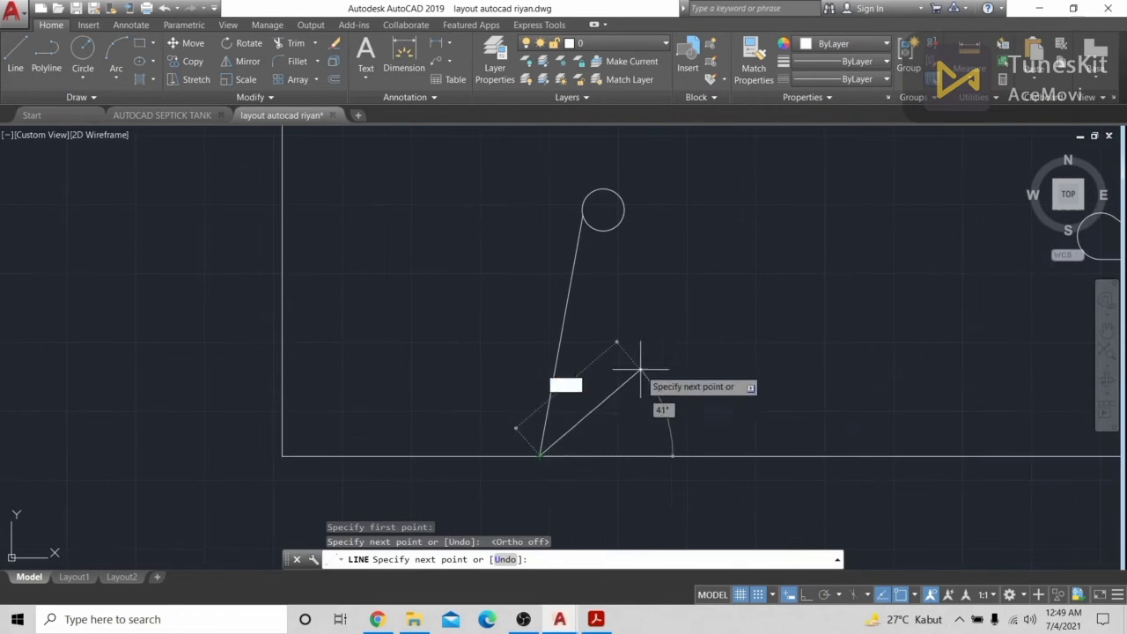
pyautogui.press('Escape')
# Mirror the sloping support line about a vertical axis through the hub circle's center, keeping the original
pyautogui.press('Return')
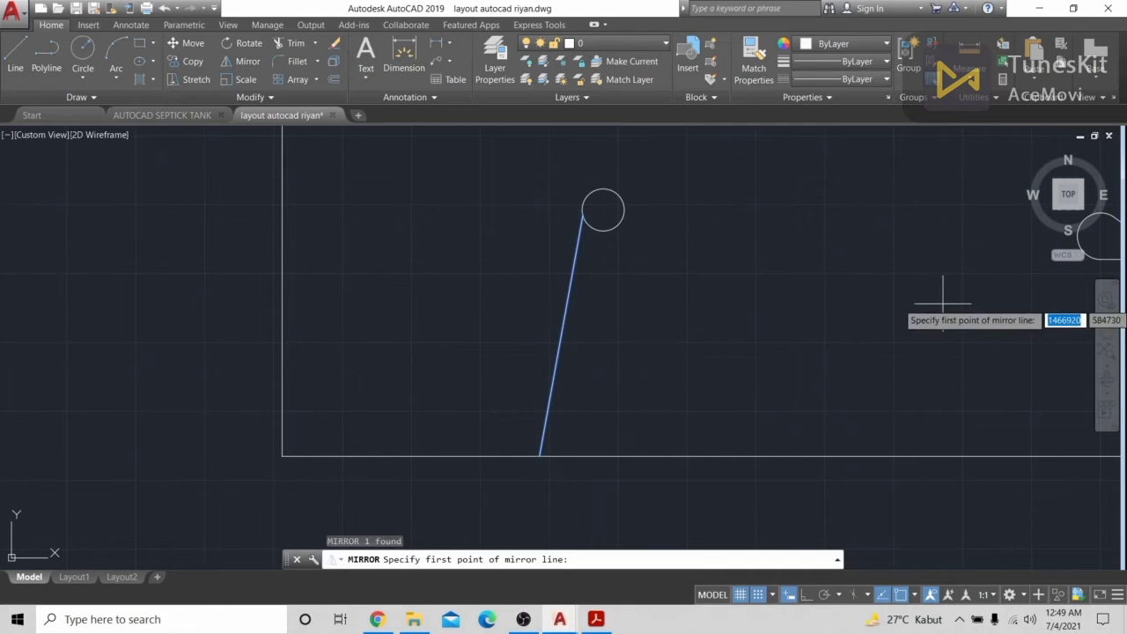
pyautogui.click(603, 212)
pyautogui.click(604, 363)
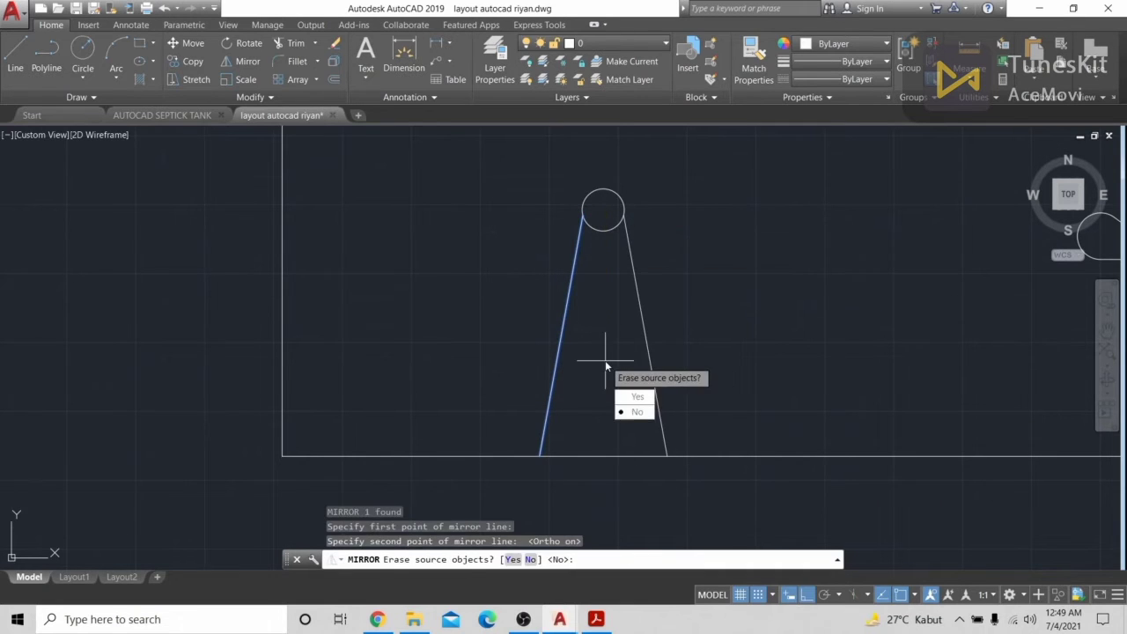
pyautogui.press('Return')
# Draw the paddle arm from the hub circle's center toward the upper left, about 19164 long at about 139°, with Ortho off
pyautogui.scroll(-5, 522, 337)
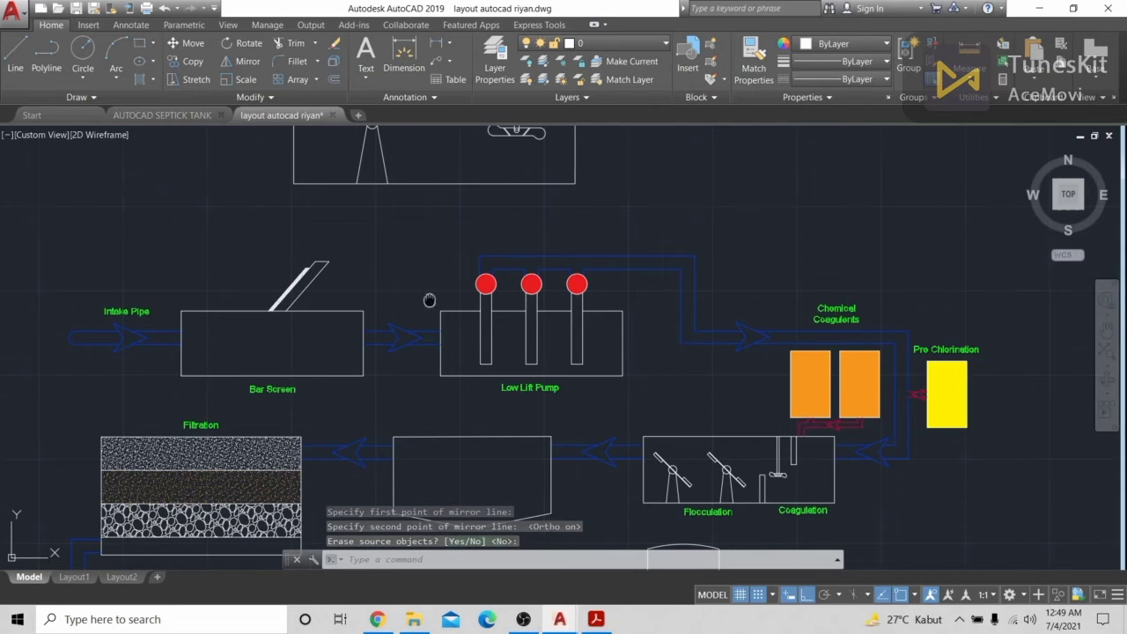
pyautogui.scroll(8, 499, 244)
pyautogui.click(28, 55)
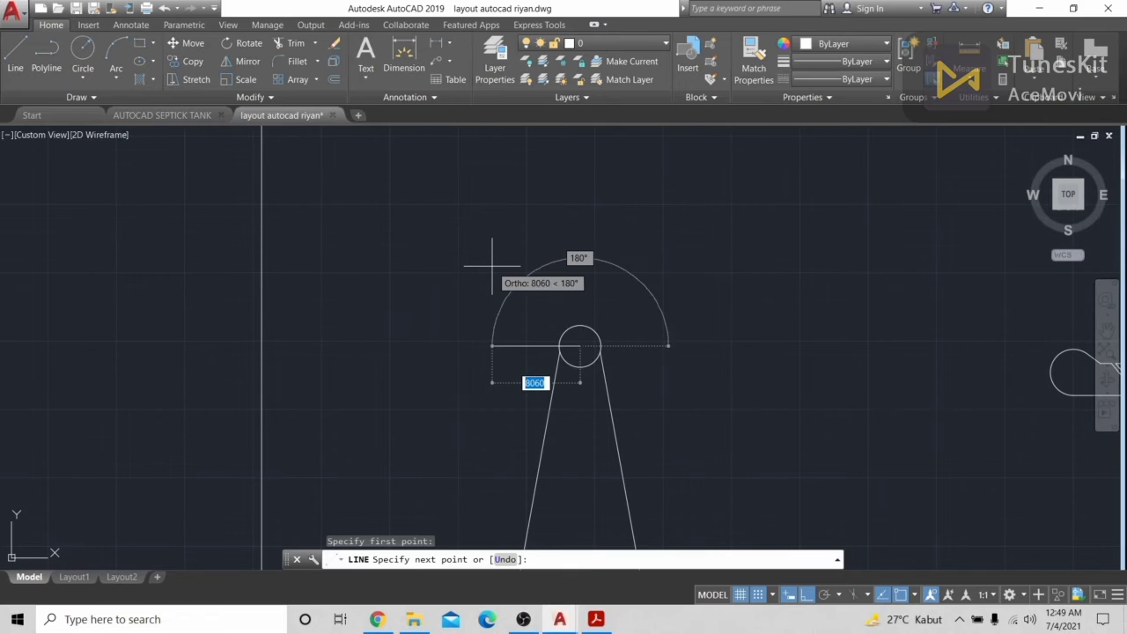
pyautogui.press('F8')
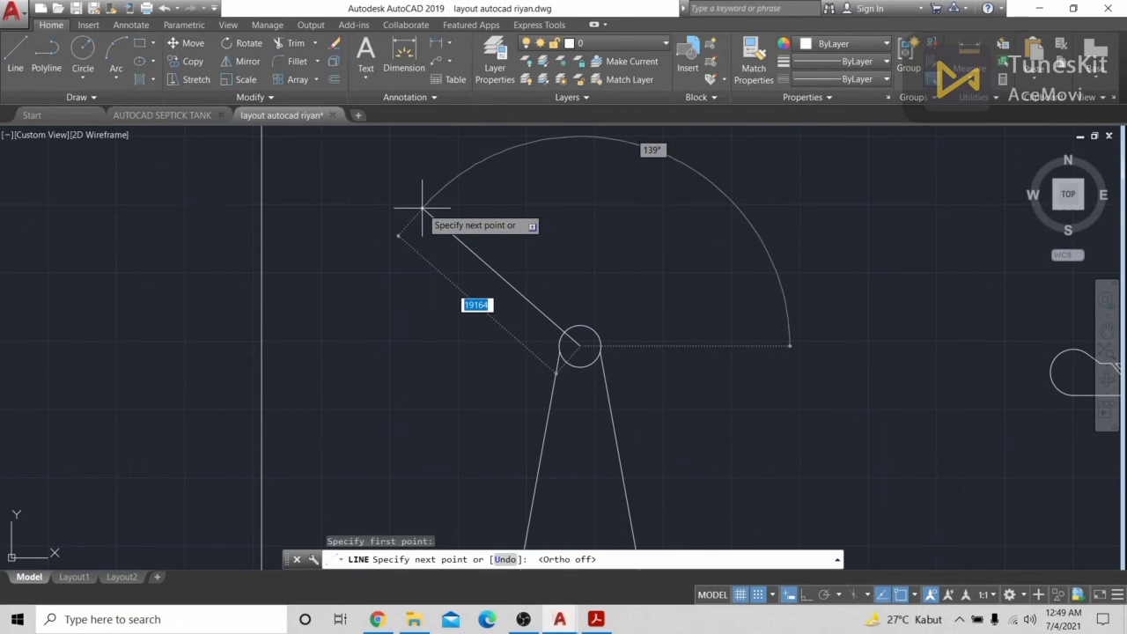
pyautogui.click(422, 209)
pyautogui.press('Escape')
# Offset the paddle arm line to both sides by a very small distance picked in the drawing
pyautogui.scroll(6, 537, 281)
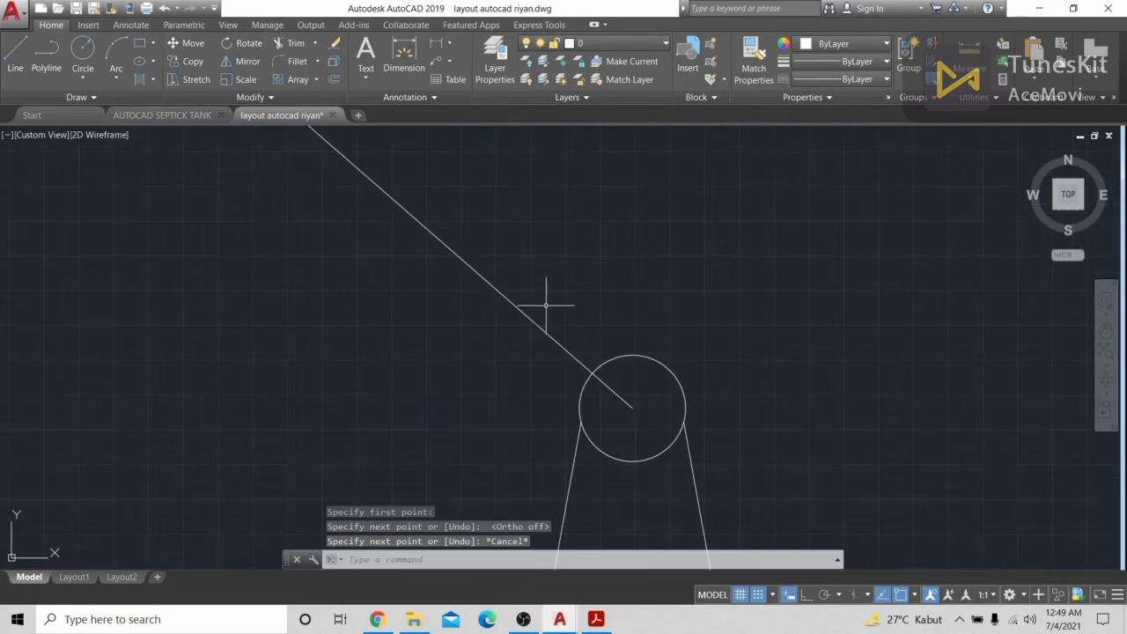
pyautogui.click(334, 79)
pyautogui.scroll(5, 596, 315)
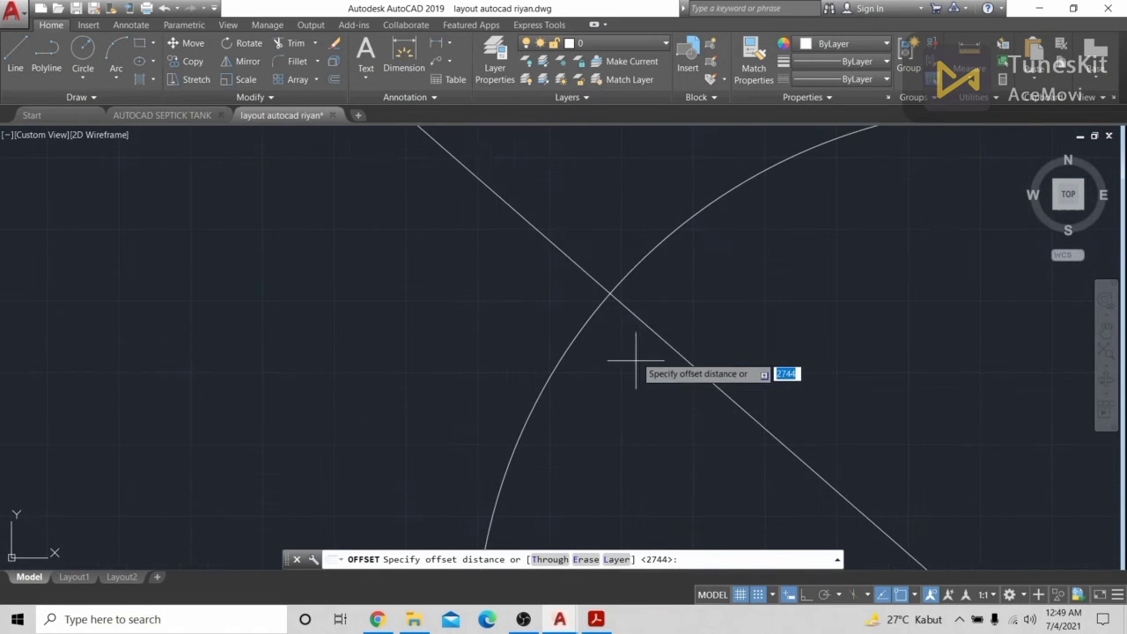
pyautogui.click(619, 283)
pyautogui.click(697, 368)
pyautogui.click(706, 335)
pyautogui.scroll(-7, 748, 372)
pyautogui.scroll(5, 782, 388)
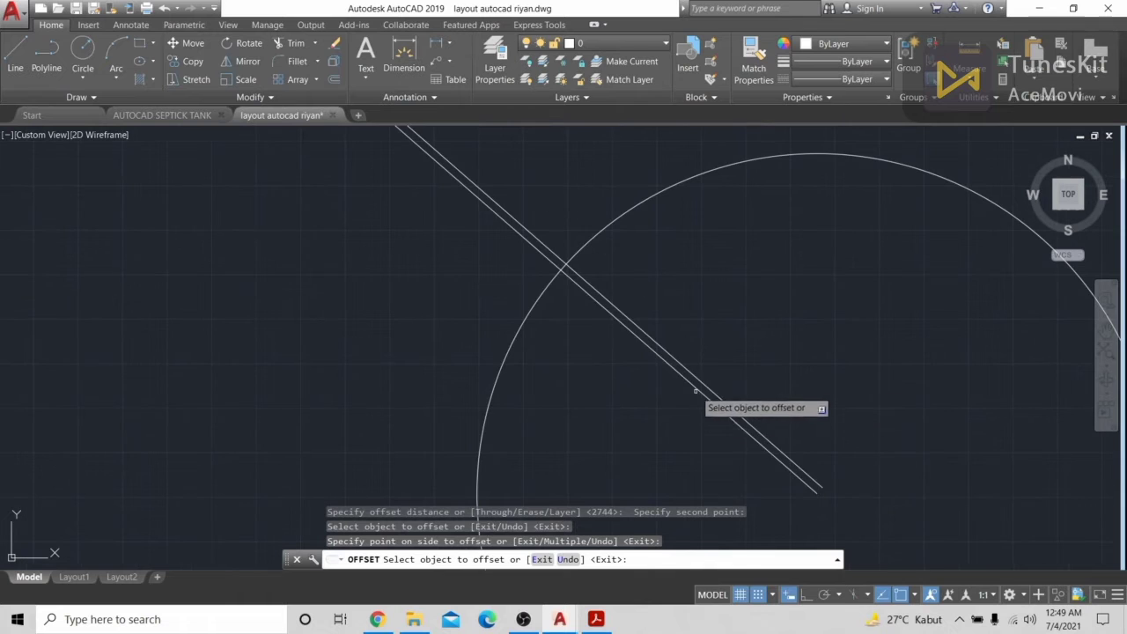
pyautogui.click(696, 391)
pyautogui.click(698, 398)
pyautogui.scroll(-8, 850, 418)
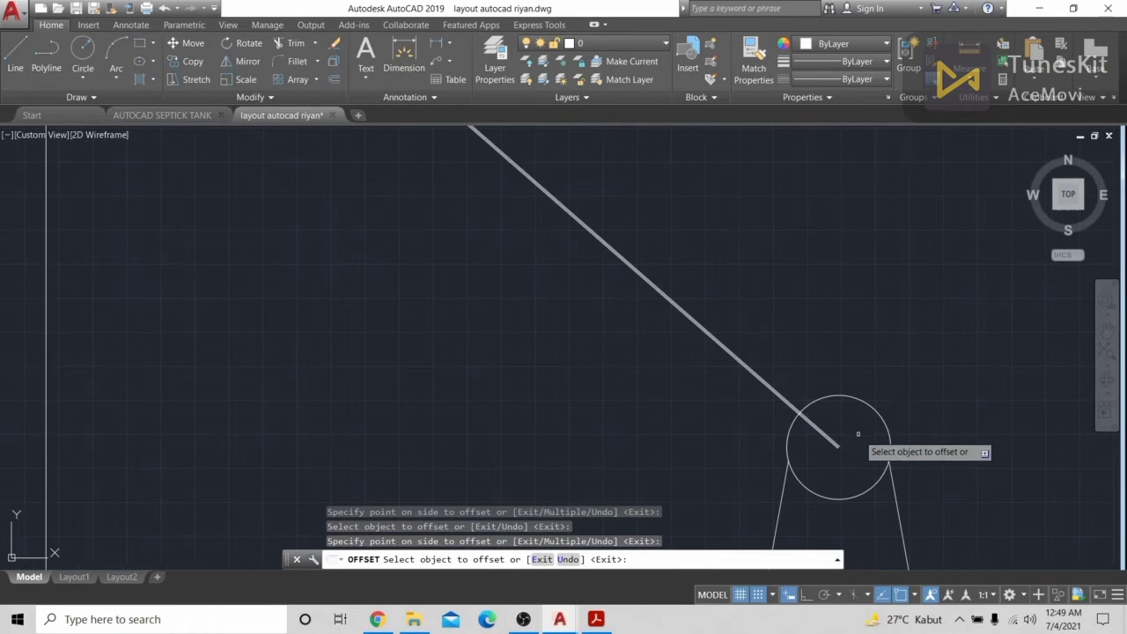
# Draw the paddle outline as three connected lines from the arm's outer end, out below the arm, parallel to it and back across it
pyautogui.moveTo(598, 167); pyautogui.dragTo(795, 374, button='middle')
pyautogui.scroll(6, 707, 302)
pyautogui.moveTo(687, 330); pyautogui.dragTo(786, 245, button='middle')
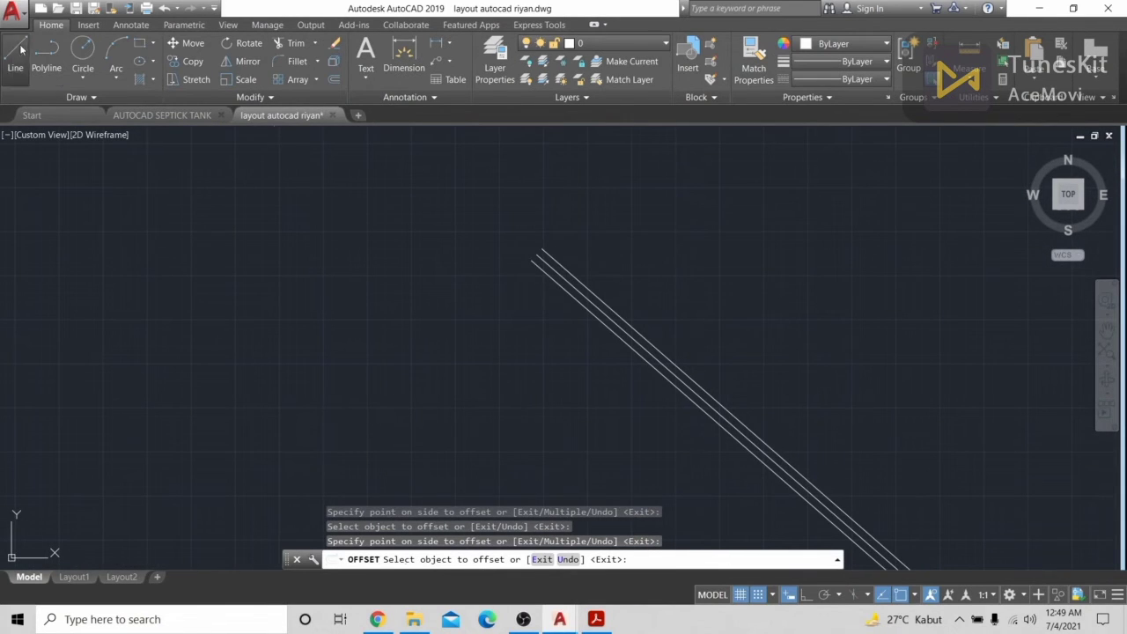
pyautogui.click(17, 55)
pyautogui.click(540, 250)
pyautogui.scroll(-1, 449, 357)
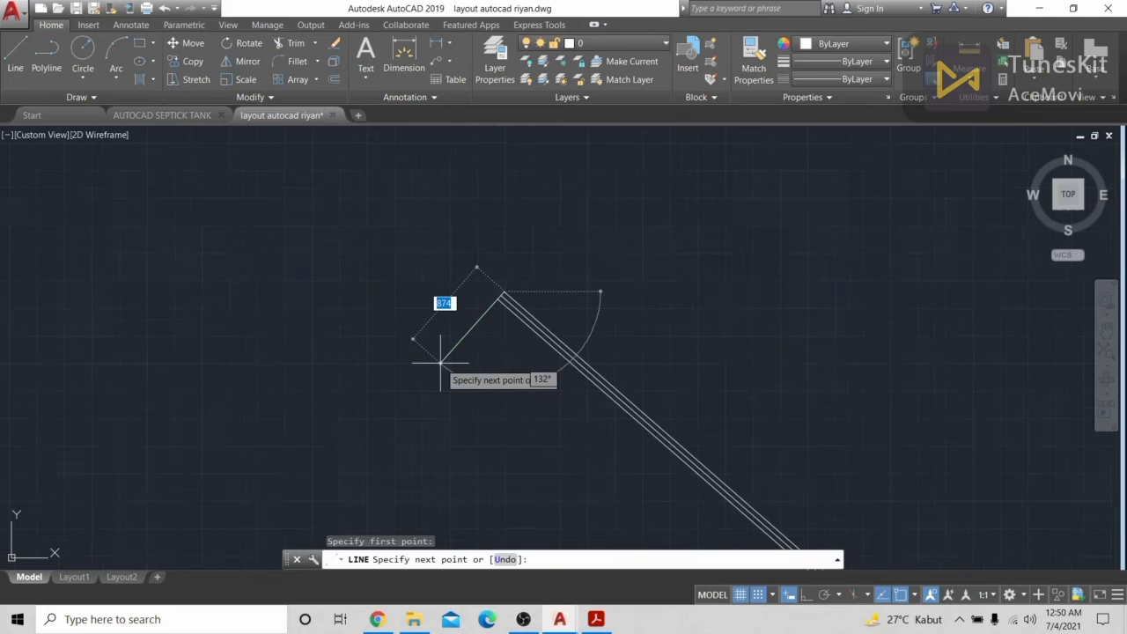
pyautogui.scroll(-2, 440, 363)
pyautogui.moveTo(440, 363); pyautogui.dragTo(530, 179, button='middle')
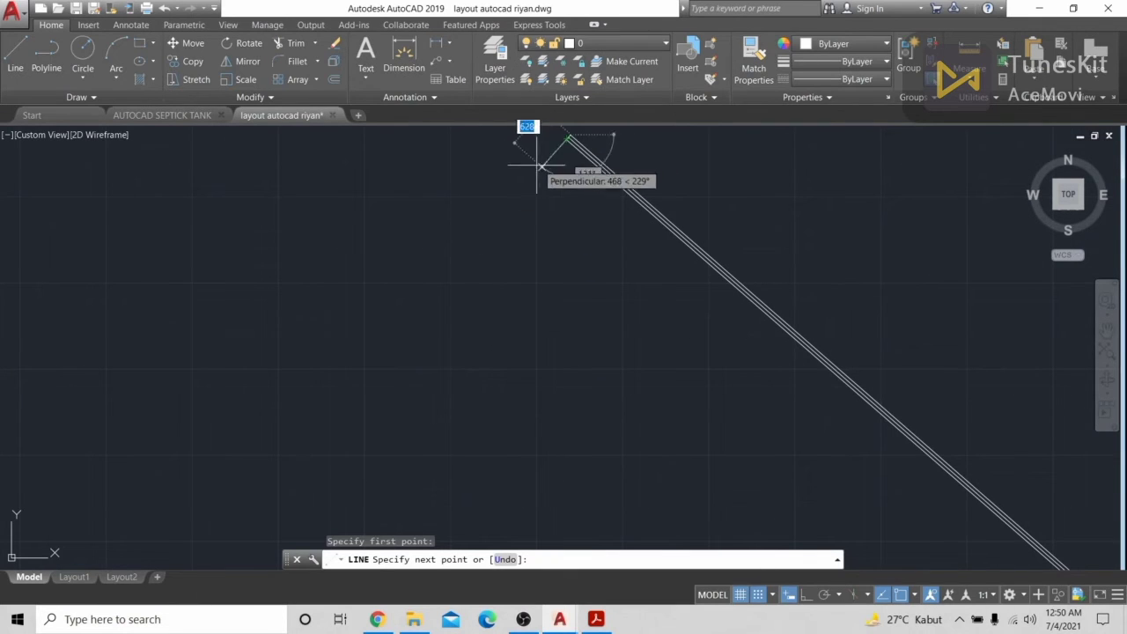
pyautogui.click(489, 227)
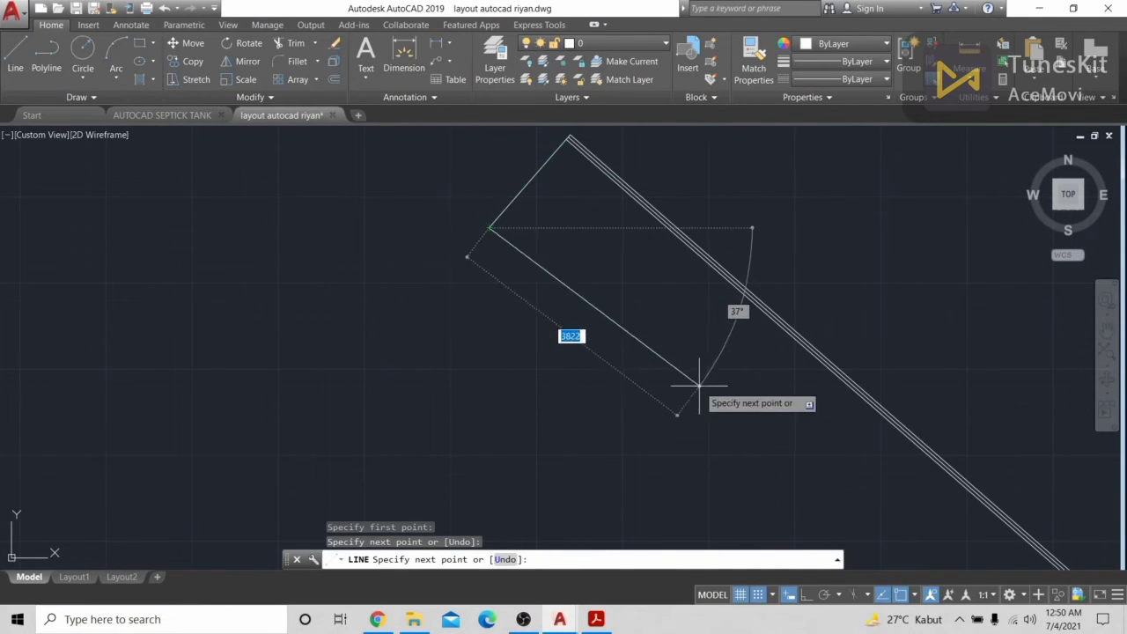
pyautogui.click(723, 432)
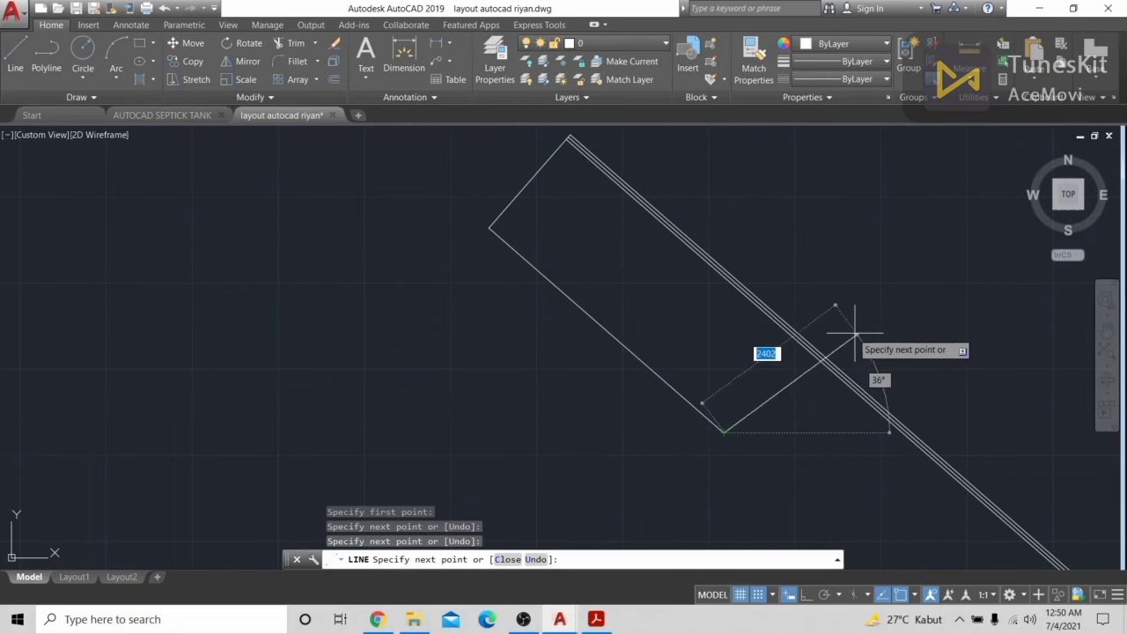
pyautogui.click(814, 329)
pyautogui.press('Escape')
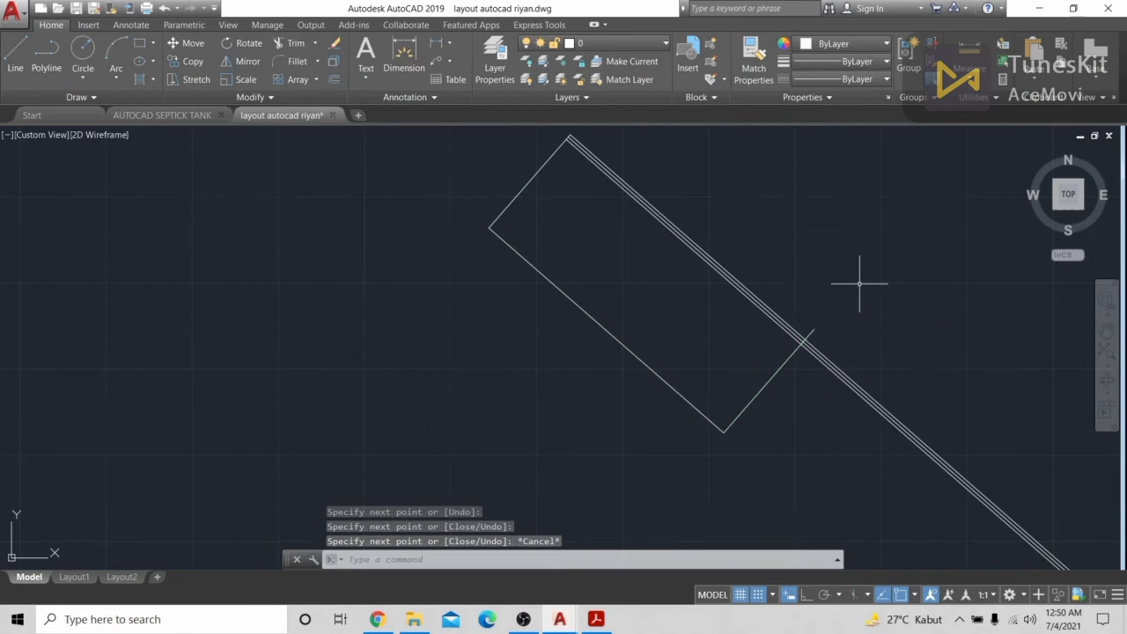
# Trim the end of the paddle's inner side line that extends past the arm
pyautogui.scroll(-6, 779, 176)
pyautogui.moveTo(810, 189); pyautogui.dragTo(792, 324, button='middle')
pyautogui.scroll(2, 792, 325)
pyautogui.click(295, 43)
pyautogui.scroll(4, 885, 381)
pyautogui.press('Return')
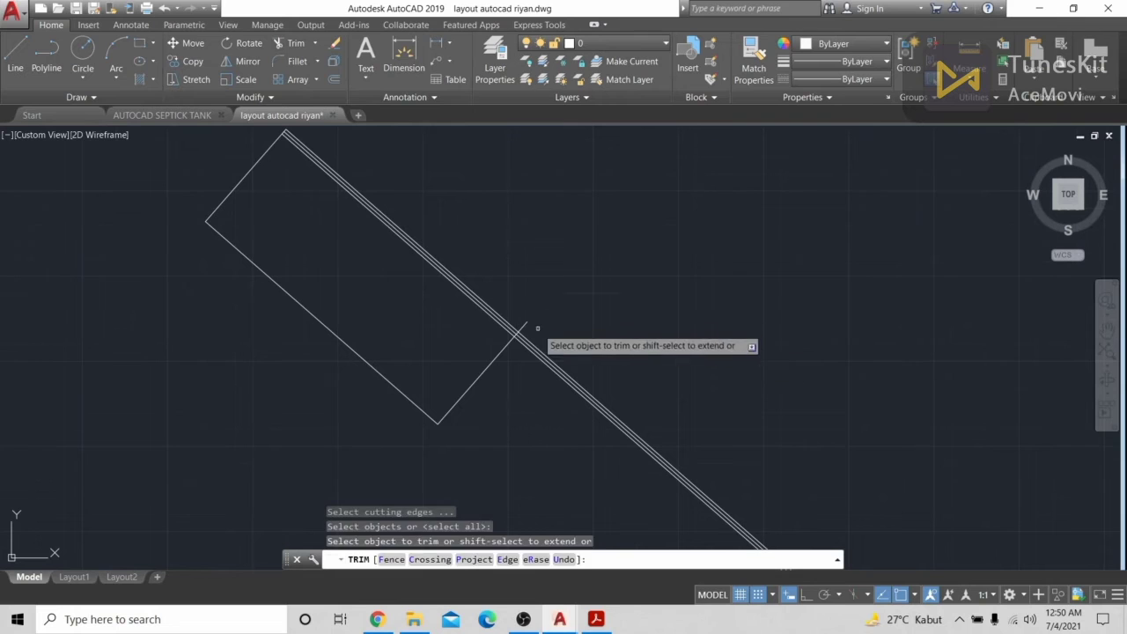
pyautogui.click(536, 327)
pyautogui.click(517, 308)
pyautogui.scroll(-8, 648, 291)
pyautogui.press('Escape')
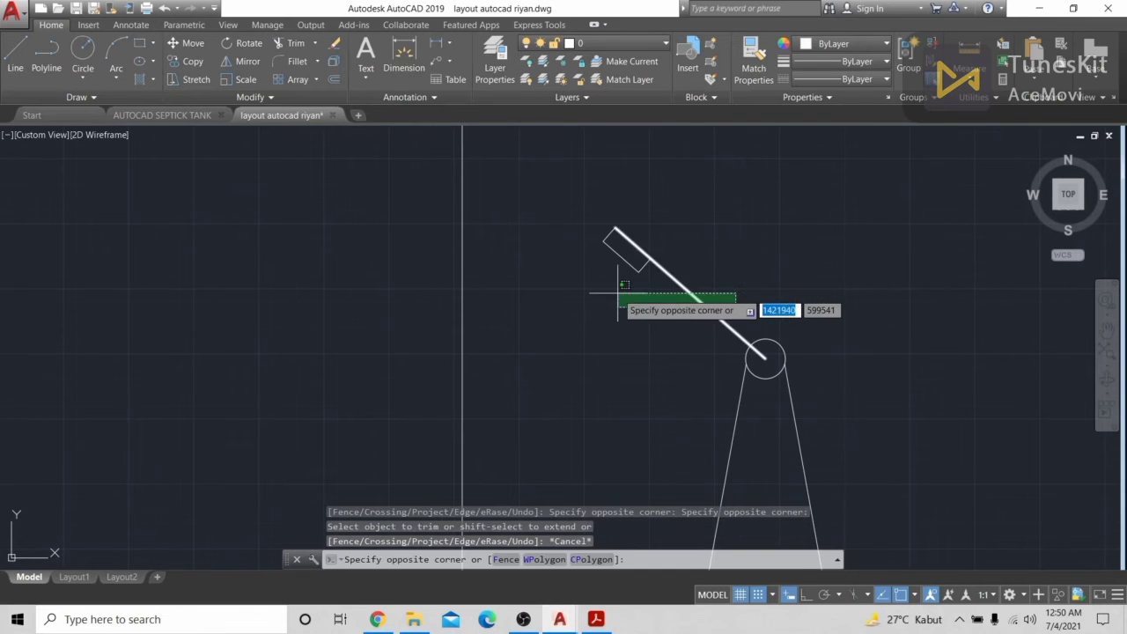
pyautogui.click(560, 212)
pyautogui.write('mi')
pyautogui.press('Return')
pyautogui.scroll(6, 818, 309)
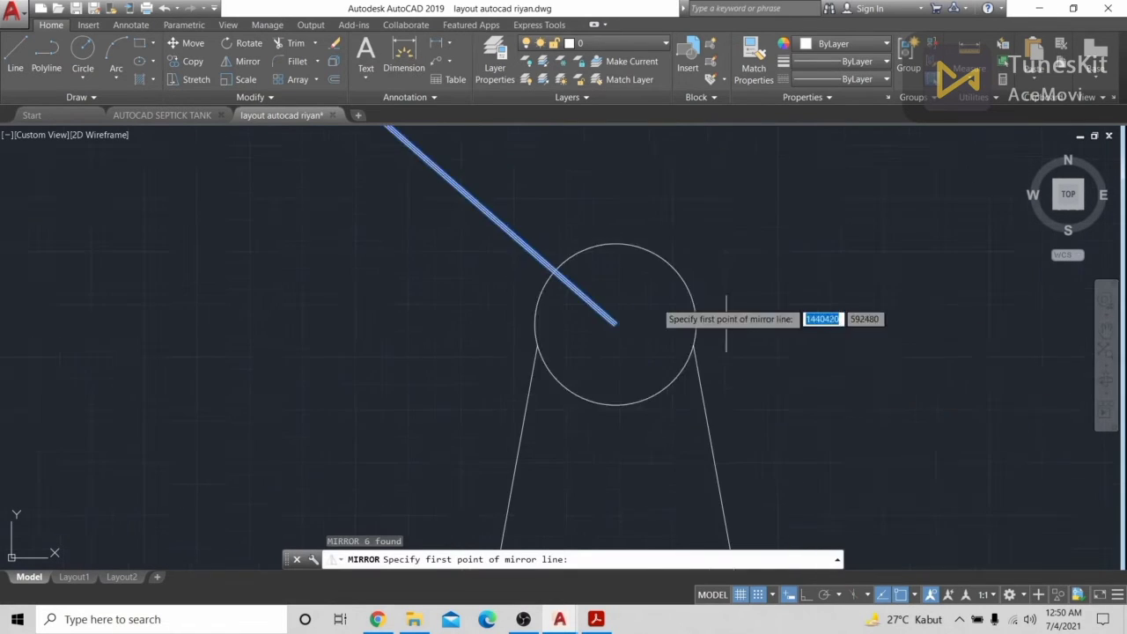
pyautogui.press('Escape')
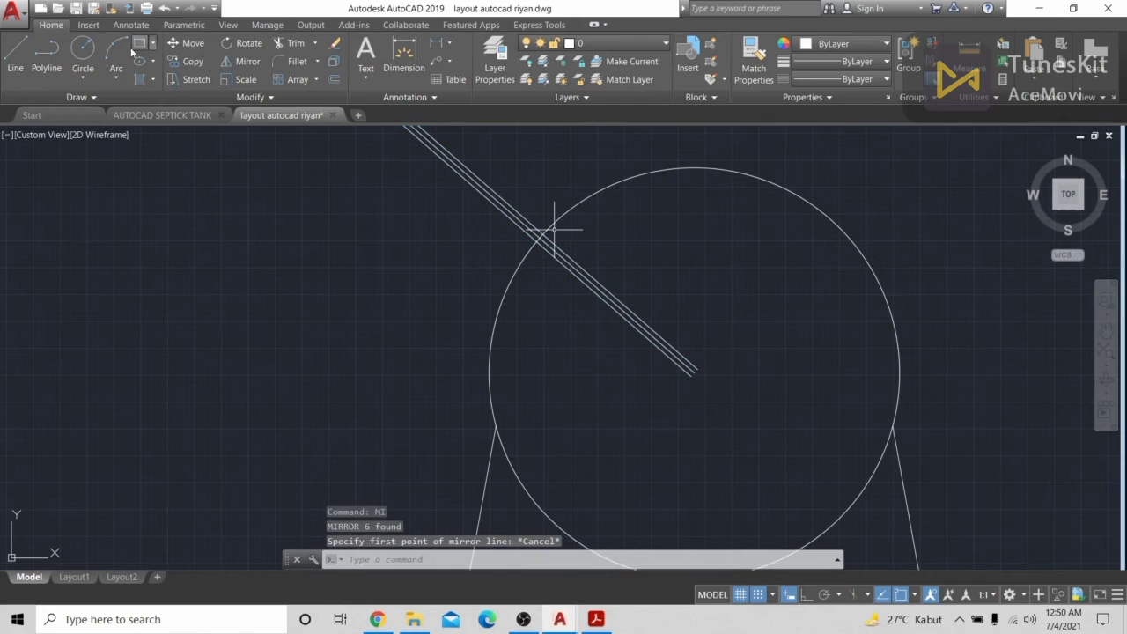
# Draw a small circle at the hub's center, around the inner ends of the arm lines
pyautogui.click(83, 52)
pyautogui.click(694, 372)
pyautogui.click(683, 361)
pyautogui.press('Escape')
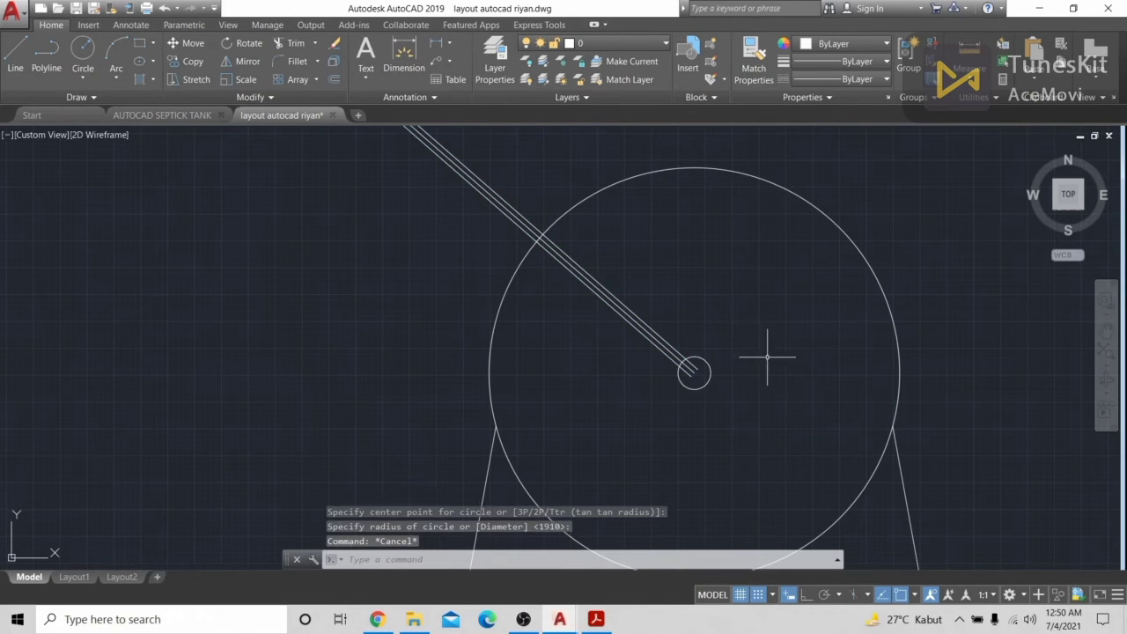
# Mirror the arm and its paddle about a vertical axis through the hub's center with Ortho on, keeping the originals
pyautogui.scroll(2, 789, 353)
pyautogui.click(562, 355)
pyautogui.click(558, 280)
pyautogui.scroll(-6, 558, 289)
pyautogui.moveTo(512, 294); pyautogui.dragTo(607, 379, button='middle')
pyautogui.scroll(-4, 588, 361)
pyautogui.moveTo(459, 281); pyautogui.dragTo(469, 288, button='middle')
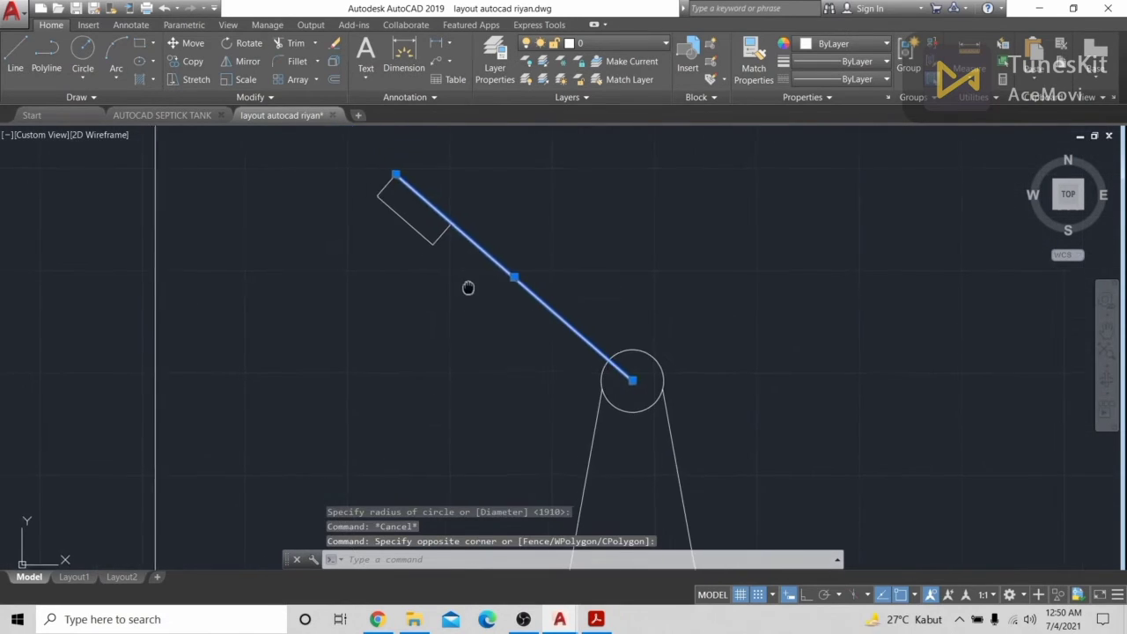
pyautogui.click(365, 168)
pyautogui.click(430, 274)
pyautogui.write('mi')
pyautogui.press('Return')
pyautogui.scroll(5, 587, 428)
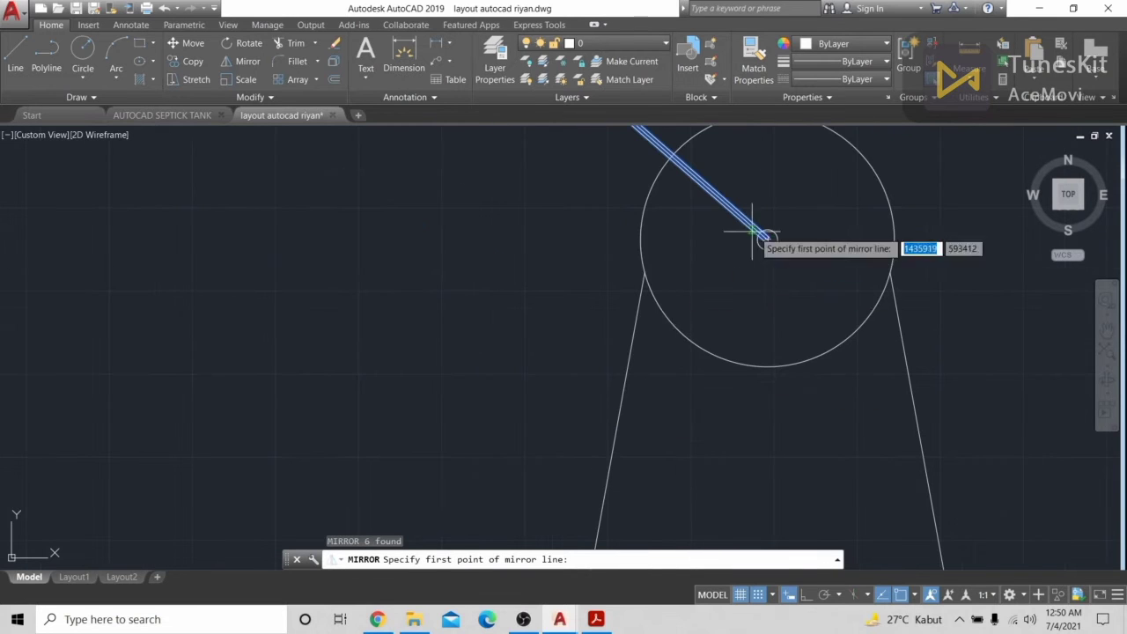
pyautogui.click(767, 239)
pyautogui.click(768, 459)
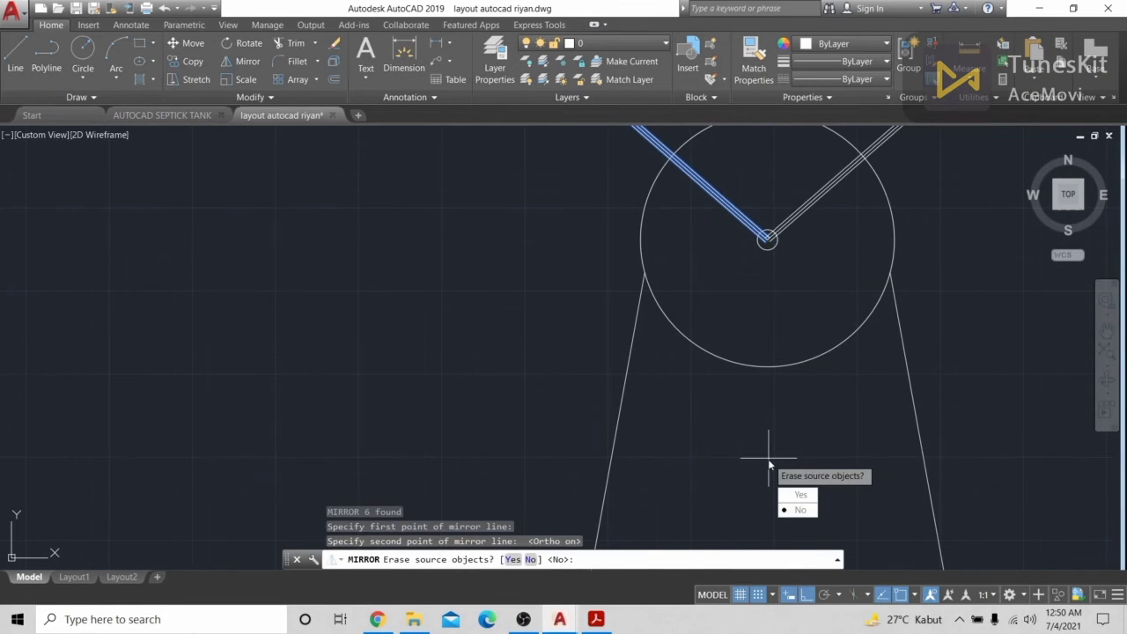
pyautogui.press('Return')
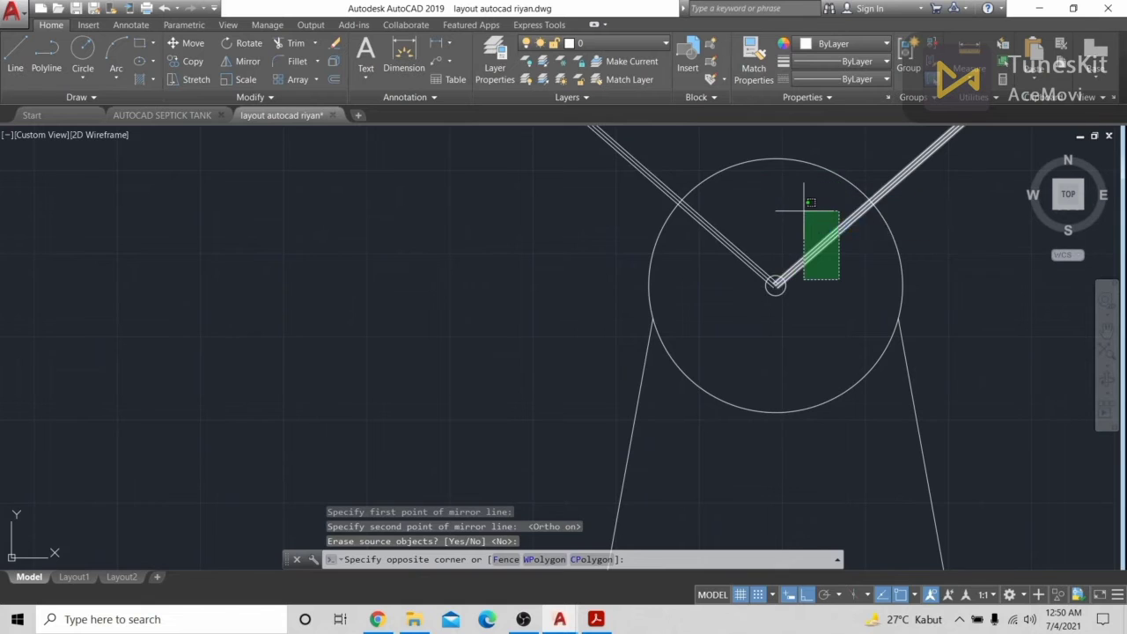
# Mirror the upper-right arm and paddle about a horizontal axis through the hub's center, erasing the source objects
pyautogui.click(805, 201)
pyautogui.scroll(-8, 880, 308)
pyautogui.click(904, 280)
pyautogui.click(861, 220)
pyautogui.write('mi')
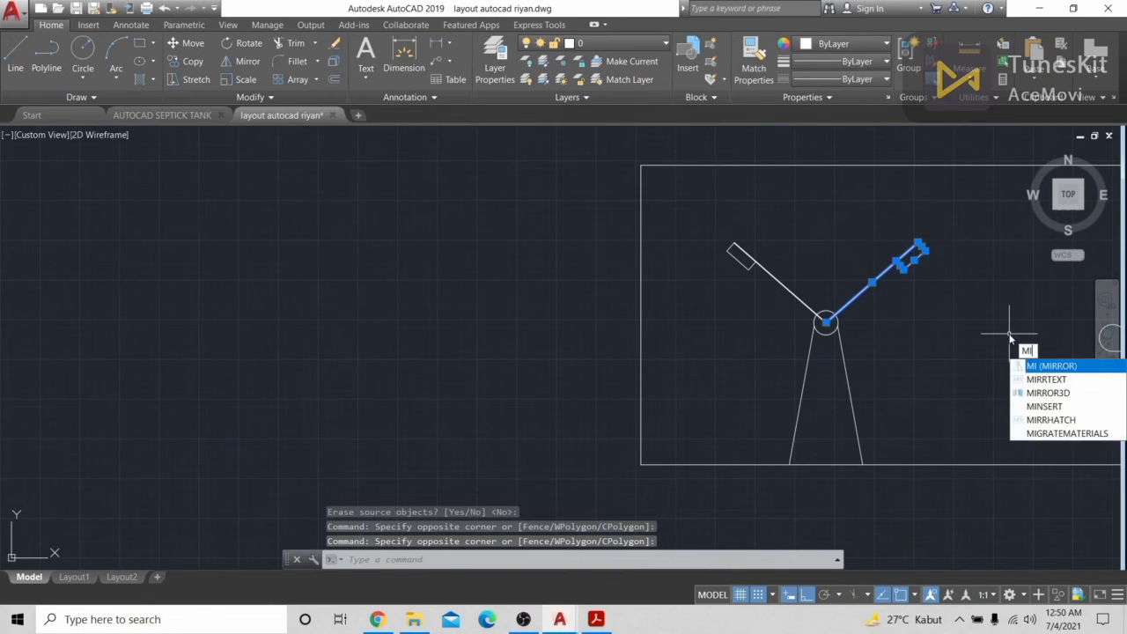
pyautogui.press('Return')
pyautogui.scroll(8, 876, 326)
pyautogui.scroll(5, 528, 303)
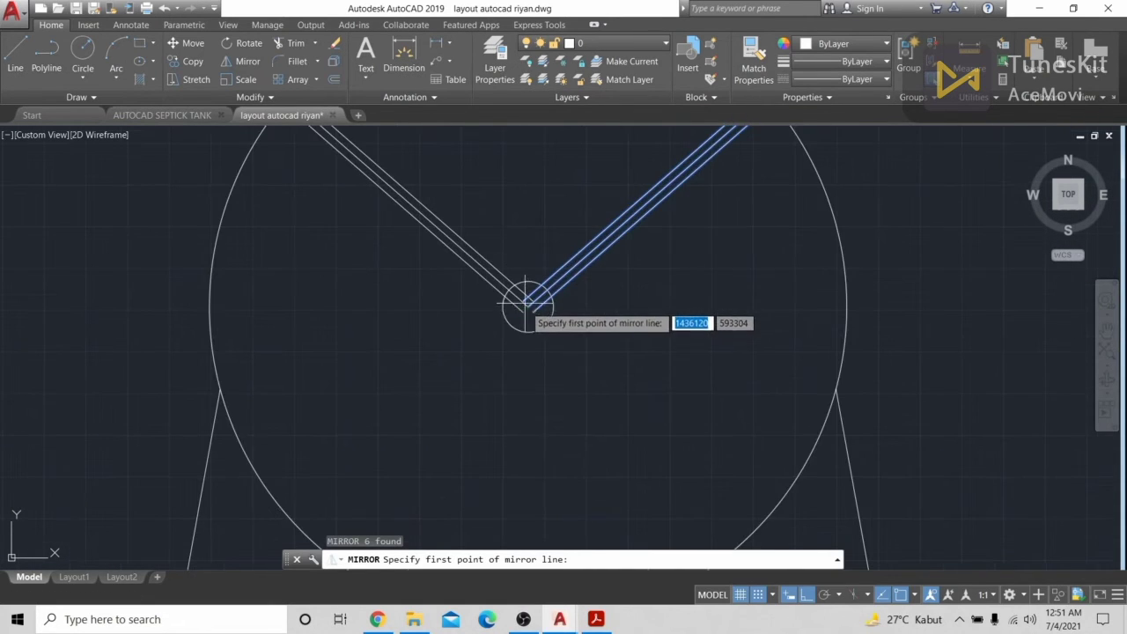
pyautogui.click(527, 304)
pyautogui.click(960, 271)
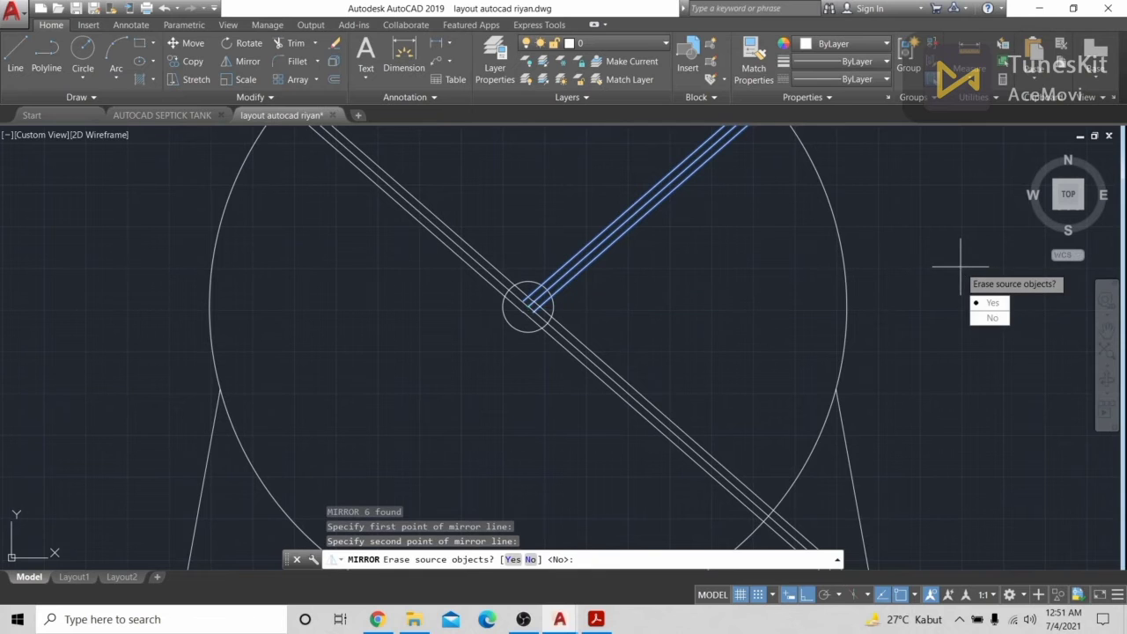
pyautogui.press('Return')
# Erase the whole practice tank above the plant diagram, including its mixer propeller, support lines and paddles
pyautogui.scroll(-8, 886, 290)
pyautogui.moveTo(886, 360); pyautogui.dragTo(706, 270, button='middle')
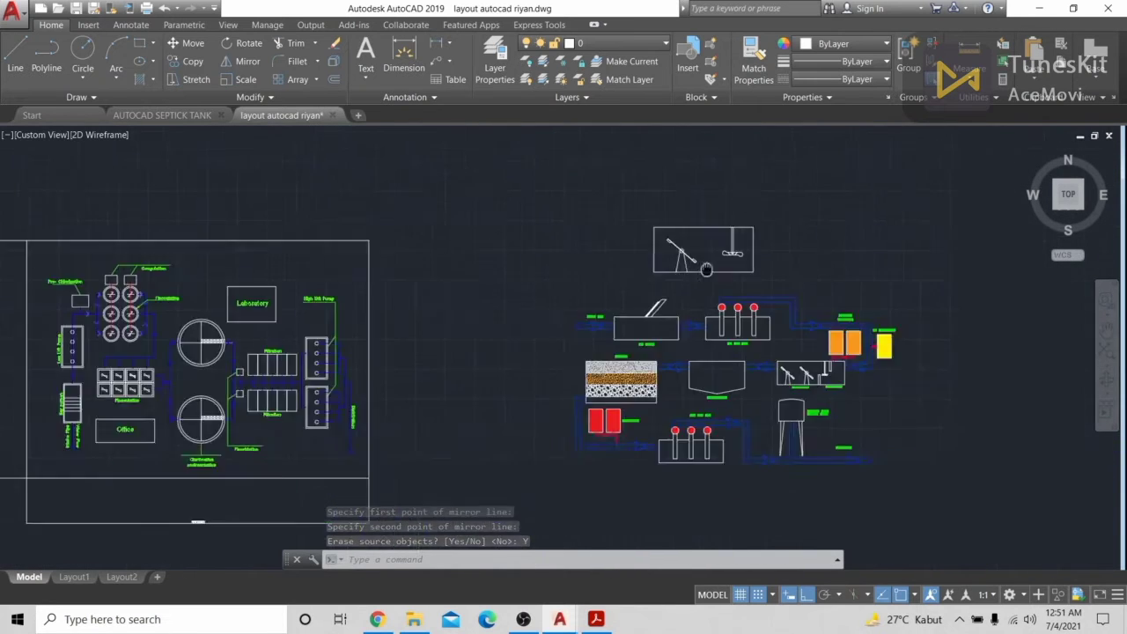
pyautogui.scroll(4, 706, 269)
pyautogui.moveTo(379, 352); pyautogui.dragTo(761, 420, button='middle')
pyautogui.click(805, 421)
pyautogui.click(356, 185)
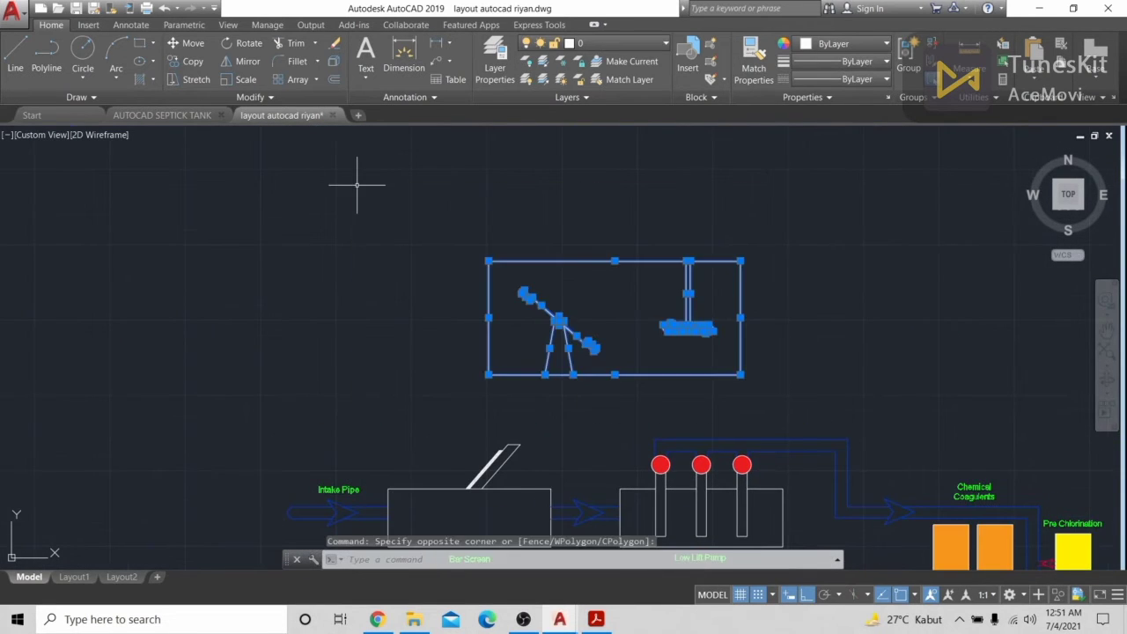
pyautogui.press('Delete')
# Examine the outline of the sedimentation tank and the layers of the filtration unit in the plant diagram
pyautogui.scroll(-4, 516, 307)
pyautogui.moveTo(682, 498); pyautogui.dragTo(745, 360, button='middle')
pyautogui.scroll(6, 744, 360)
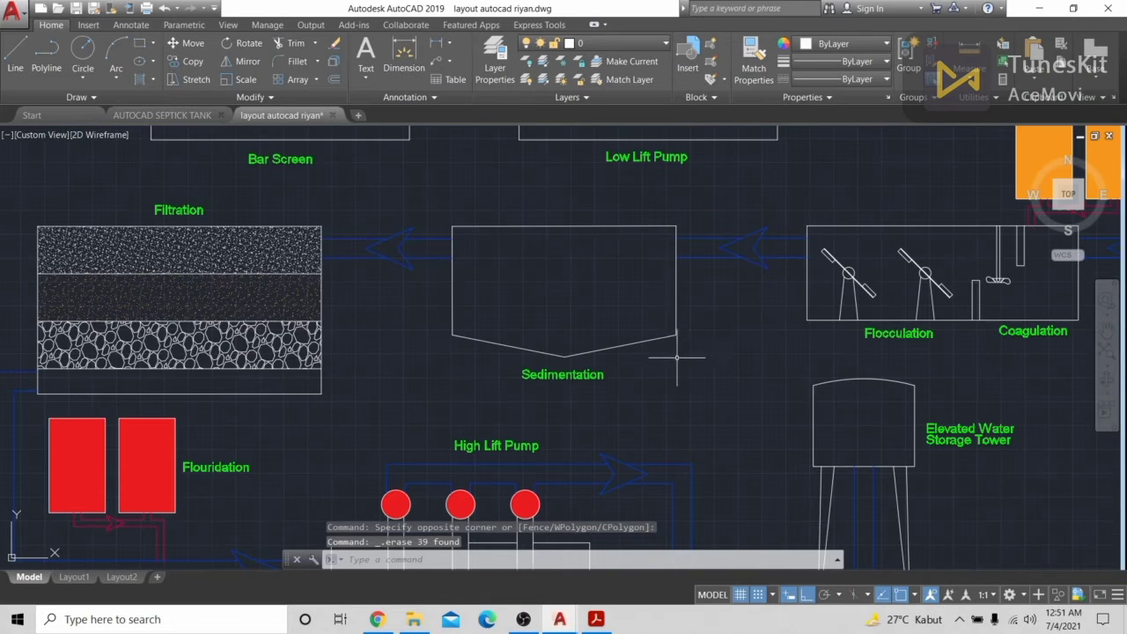
pyautogui.click(704, 367)
pyautogui.click(624, 302)
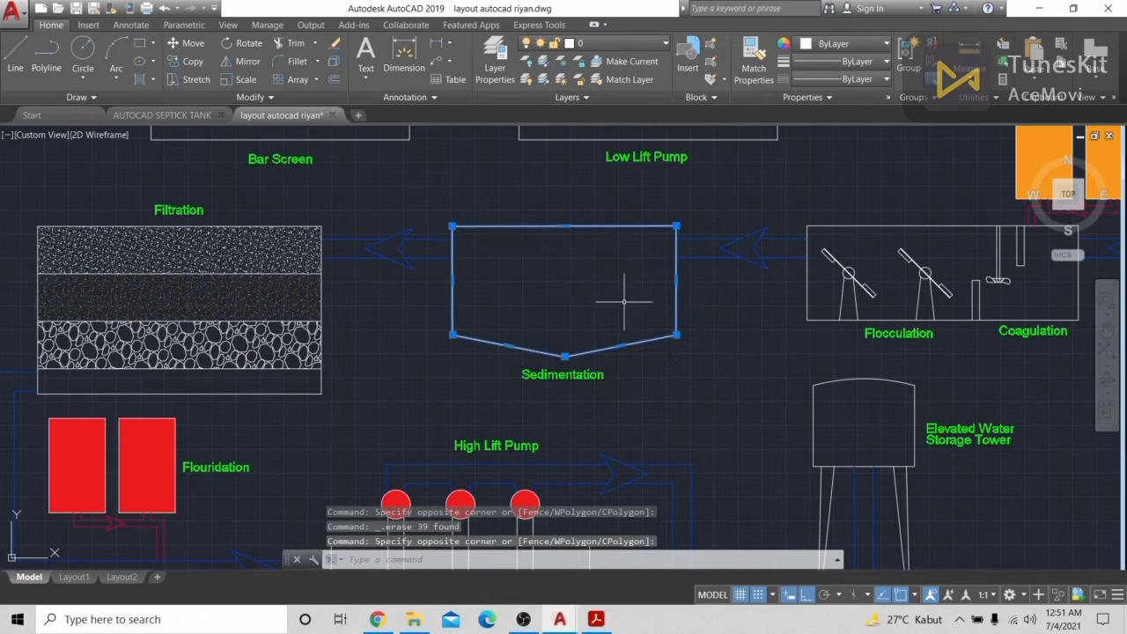
pyautogui.press('Escape')
pyautogui.moveTo(254, 295); pyautogui.dragTo(572, 332, button='middle')
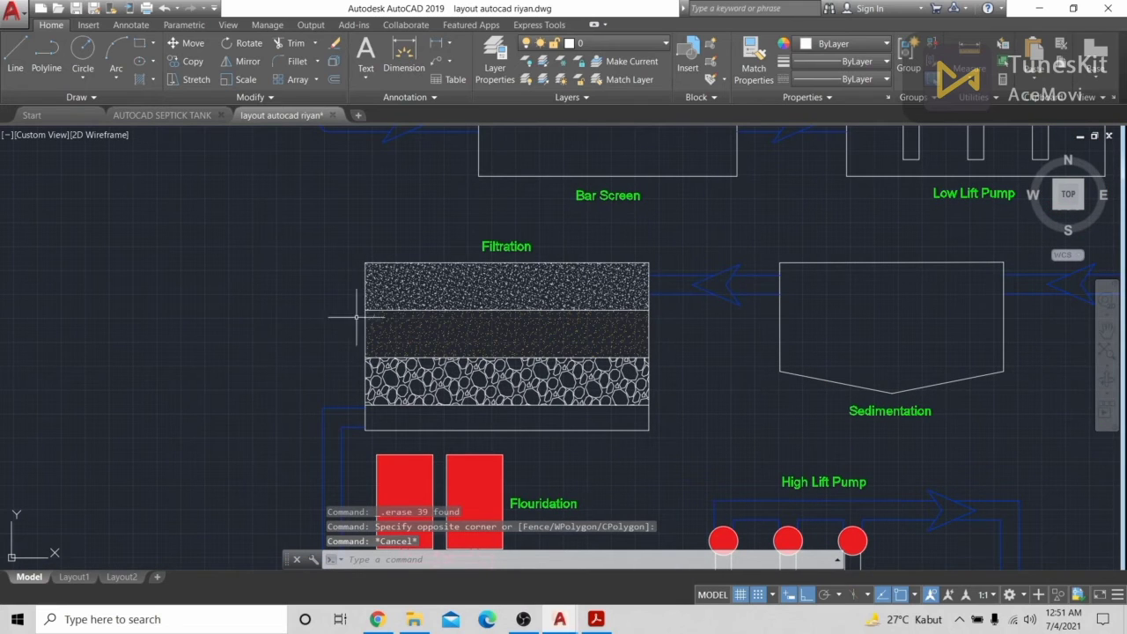
pyautogui.click(679, 411)
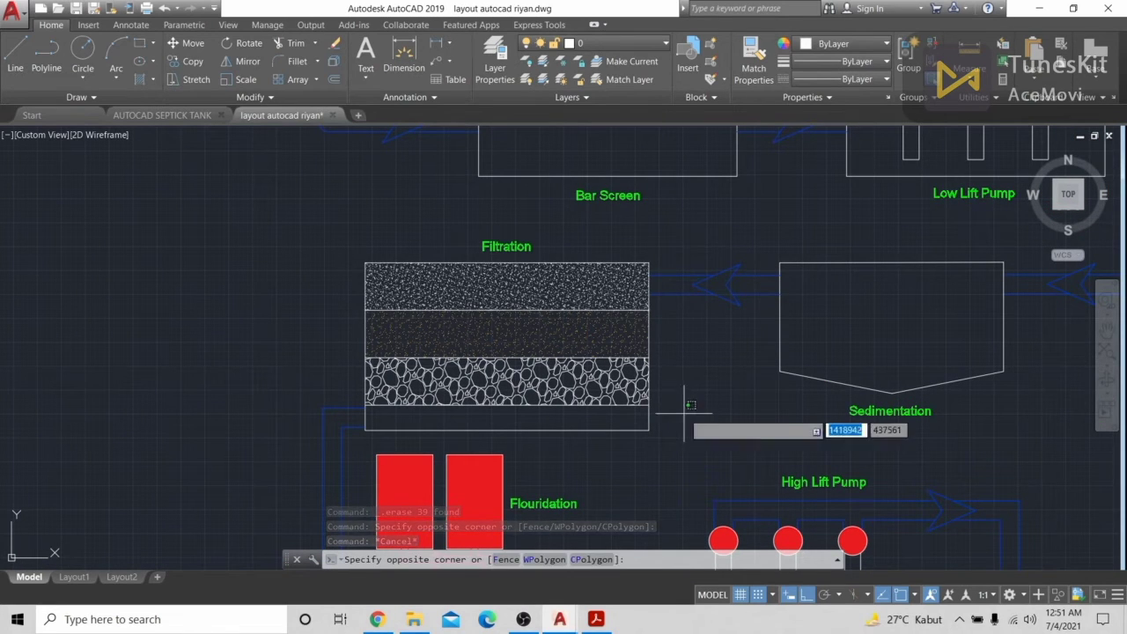
pyautogui.click(671, 339)
pyautogui.press('Escape')
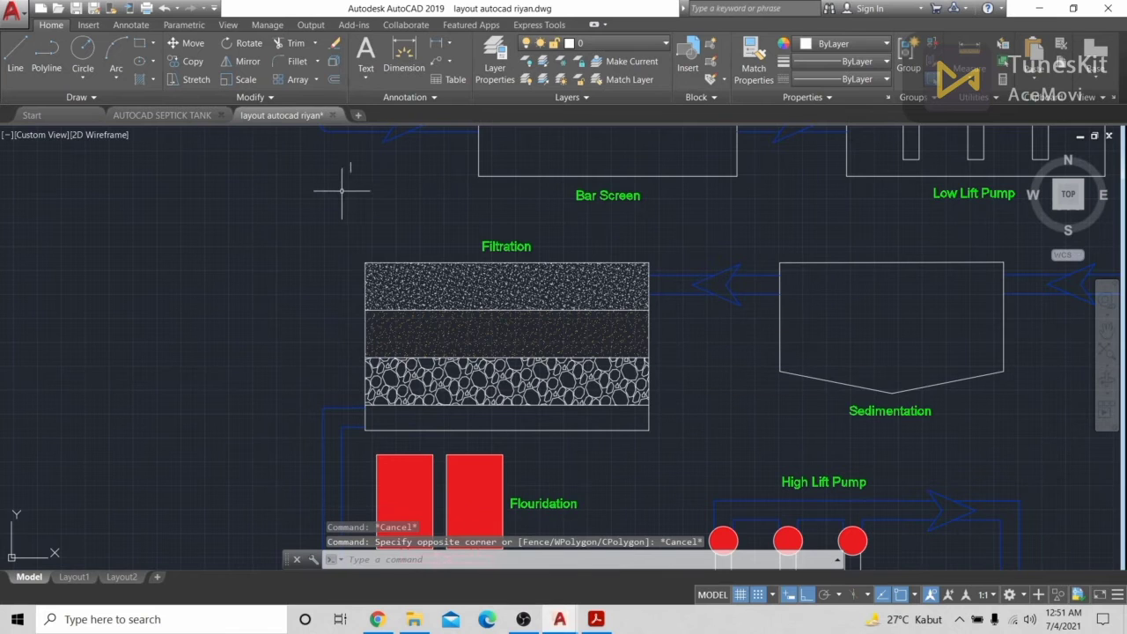
# Browse the Hatch patterns for sand and gravel fills like those in the filtration layers, without placing a hatch
pyautogui.press('Return')
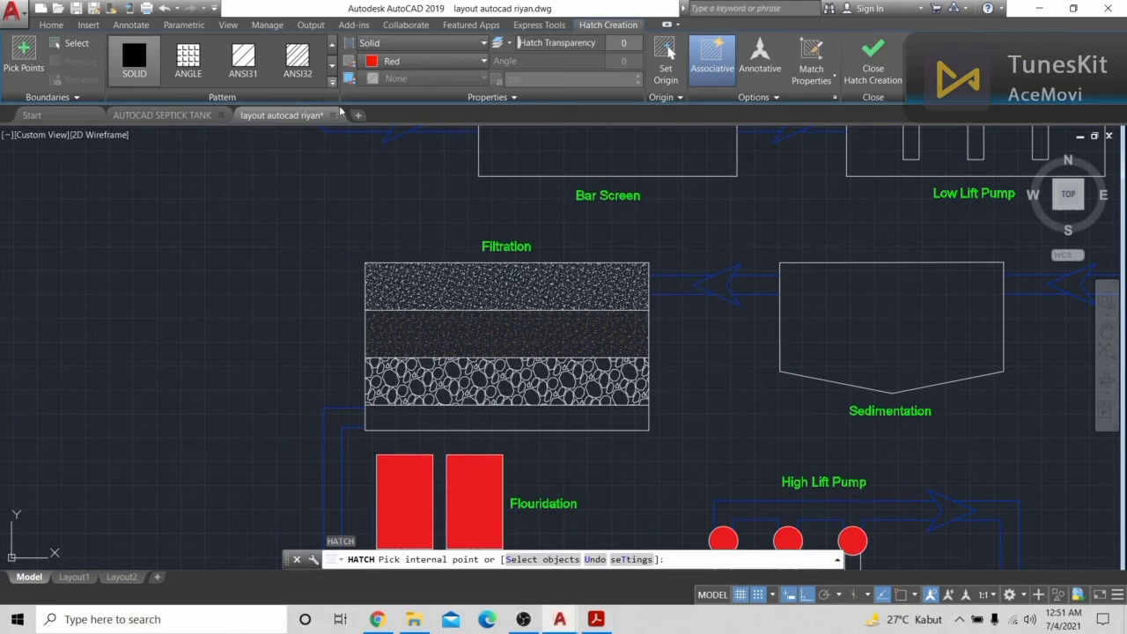
pyautogui.click(332, 81)
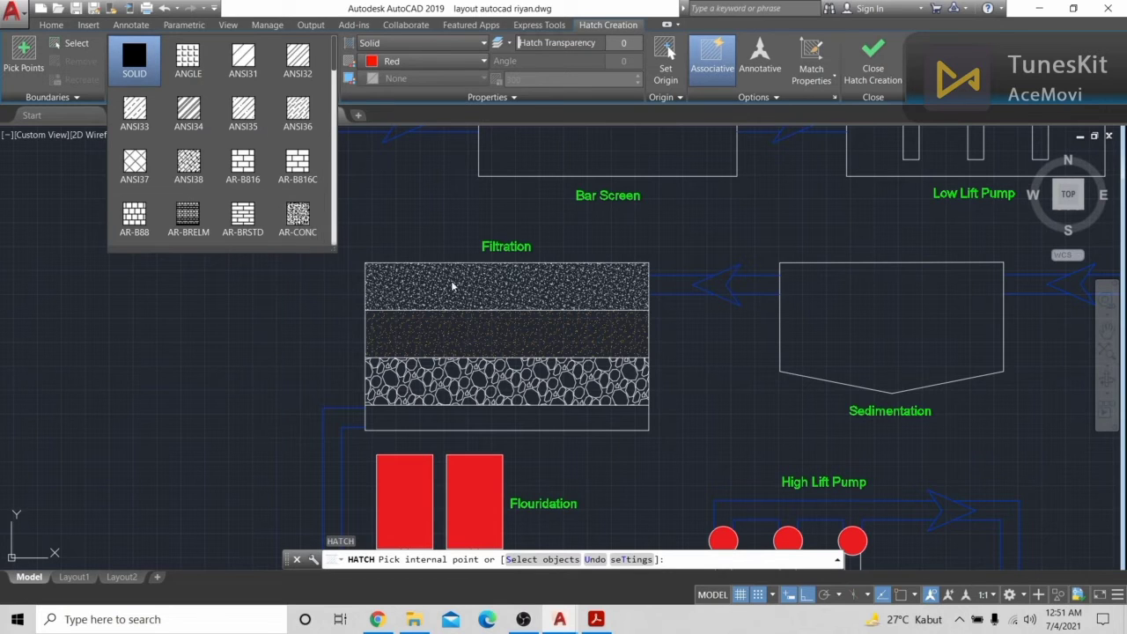
pyautogui.scroll(-2, 273, 206)
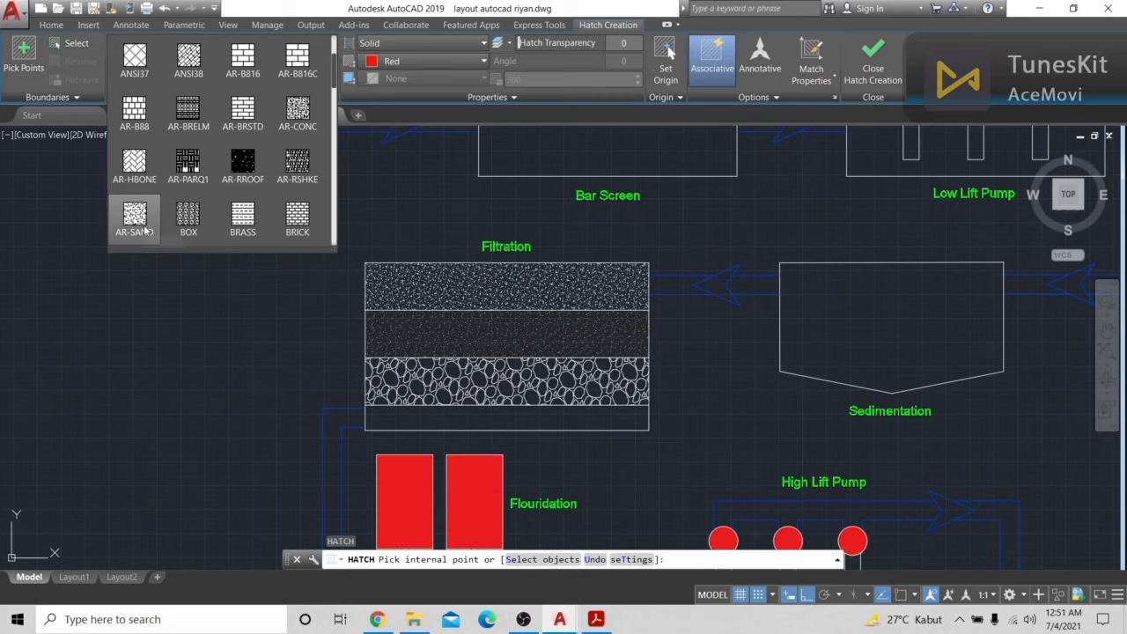
pyautogui.scroll(-4, 280, 209)
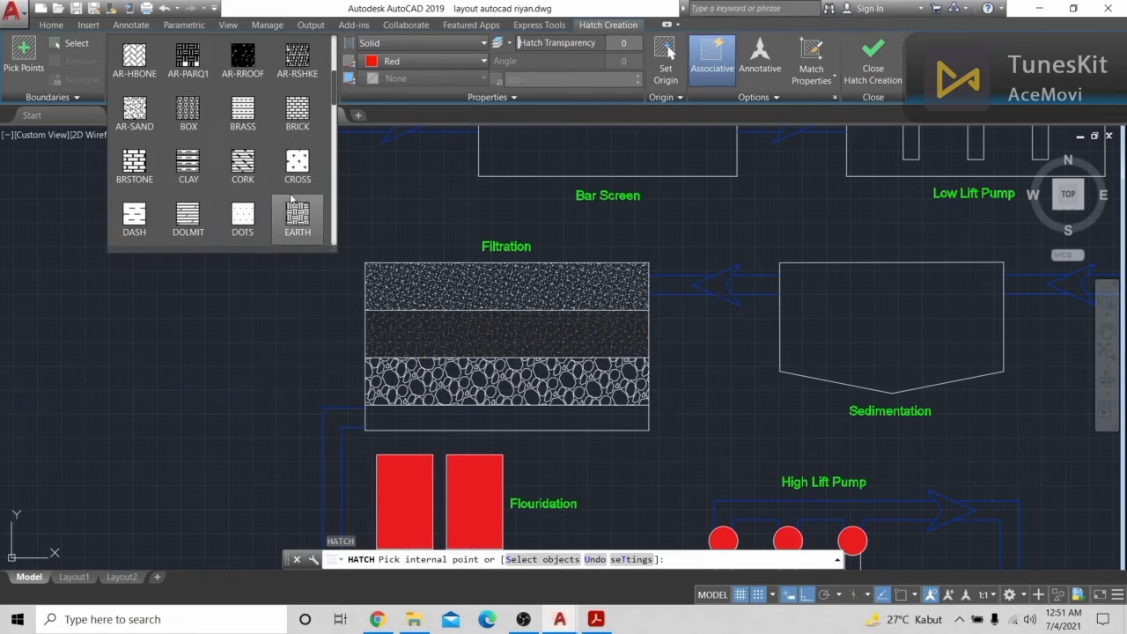
pyautogui.scroll(-1, 291, 200)
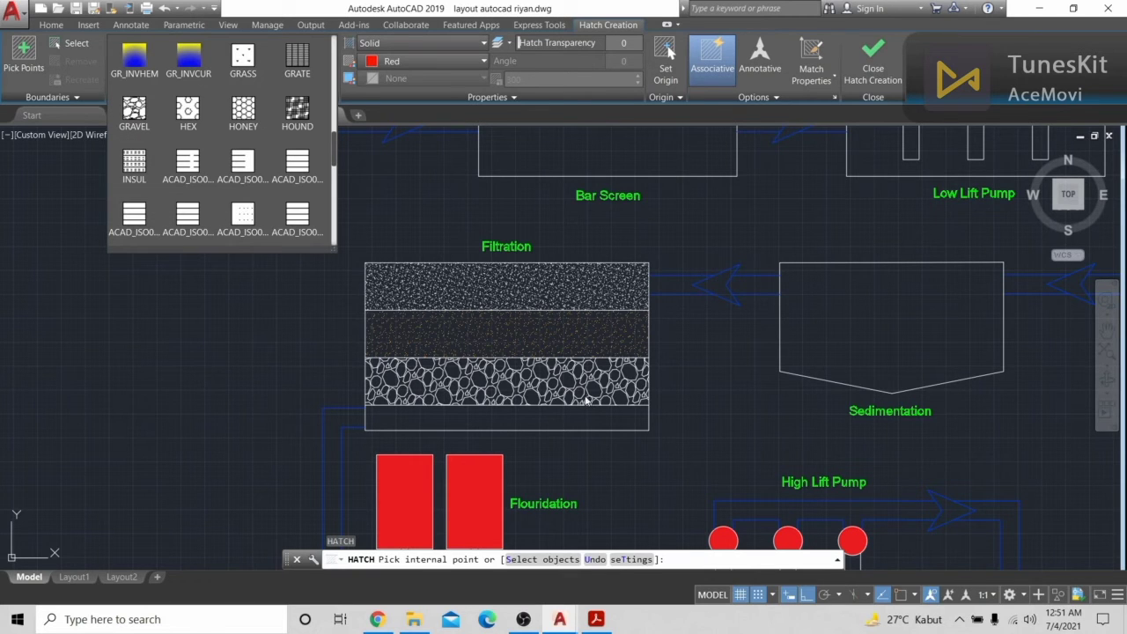
pyautogui.scroll(-5, 597, 406)
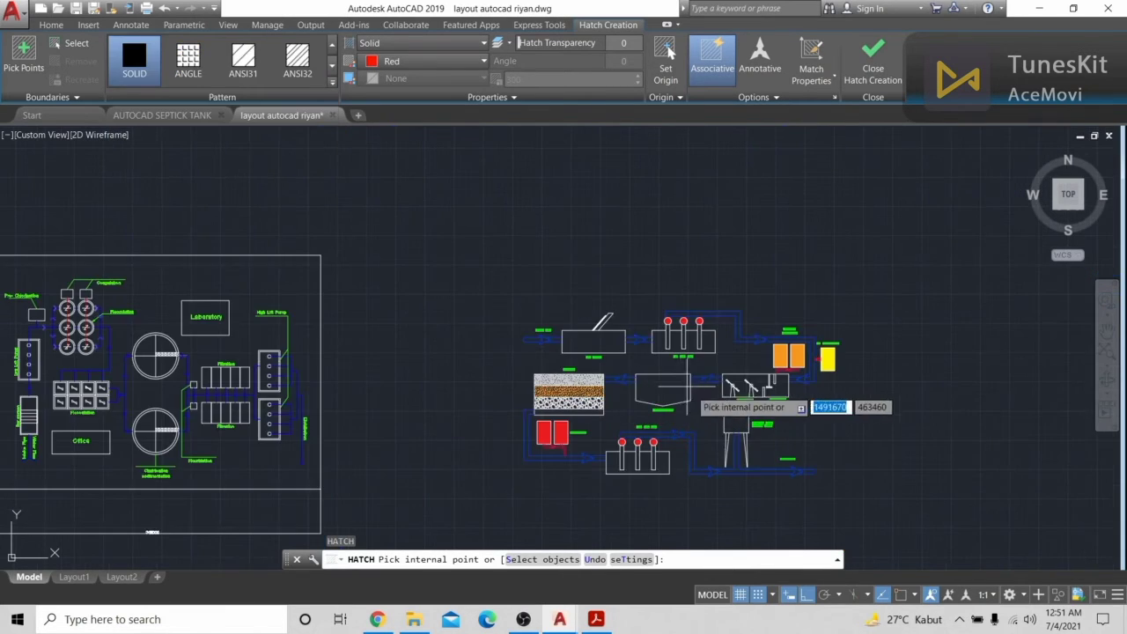
pyautogui.press('Escape')
# Examine the high lift pump, the elevated water storage tower and the distribution pipe in the plant diagram
pyautogui.scroll(5, 666, 443)
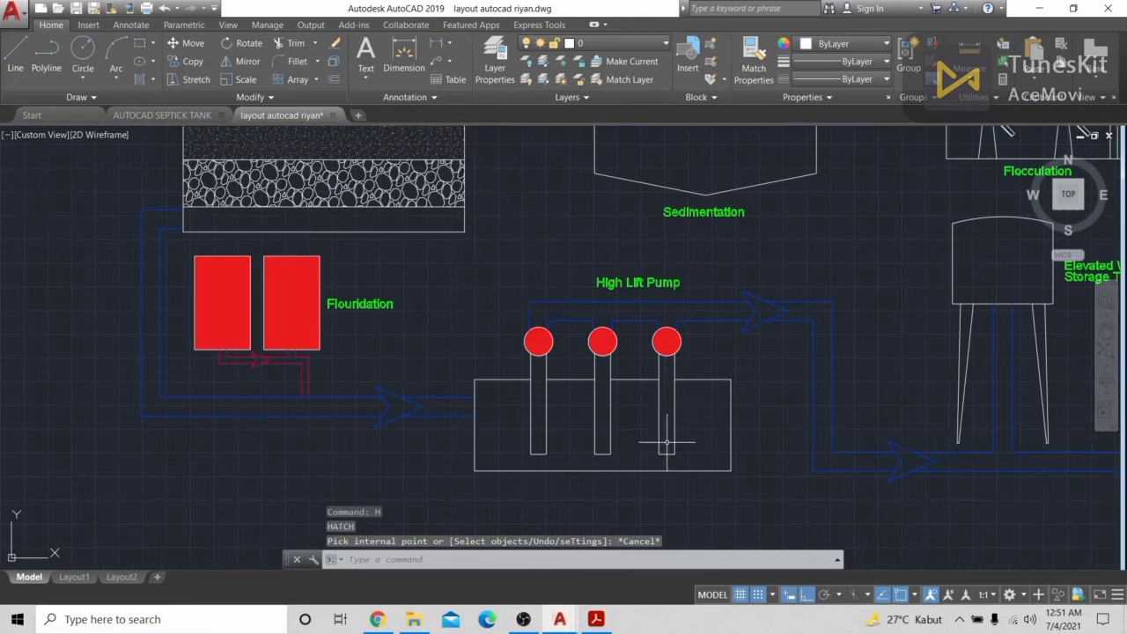
pyautogui.click(782, 485)
pyautogui.press('Escape')
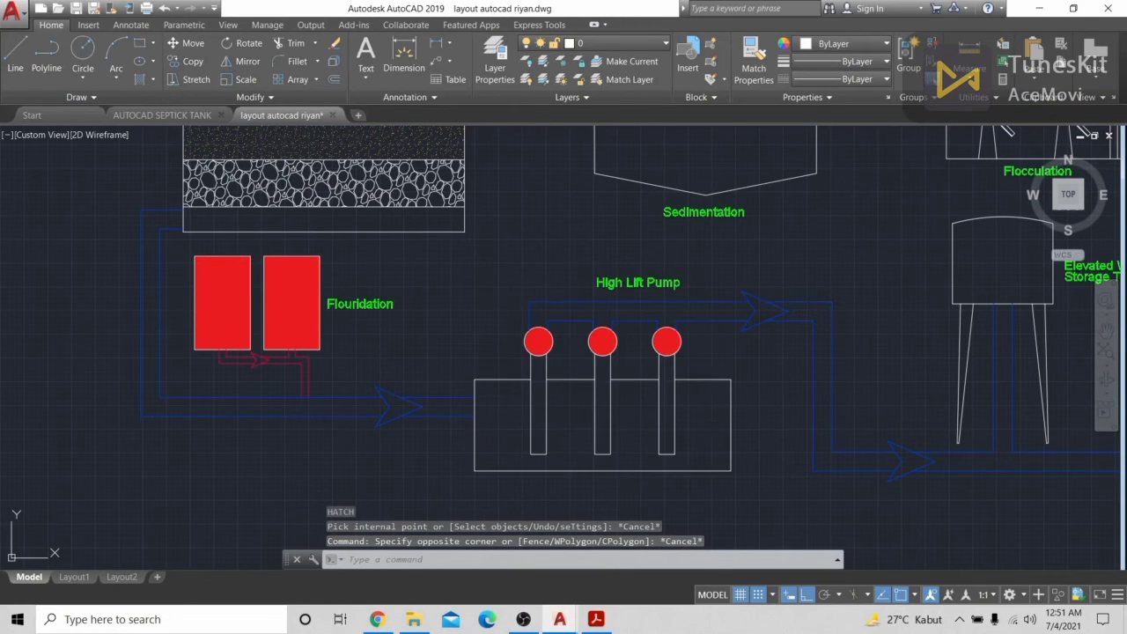
pyautogui.moveTo(911, 301); pyautogui.dragTo(555, 287, button='middle')
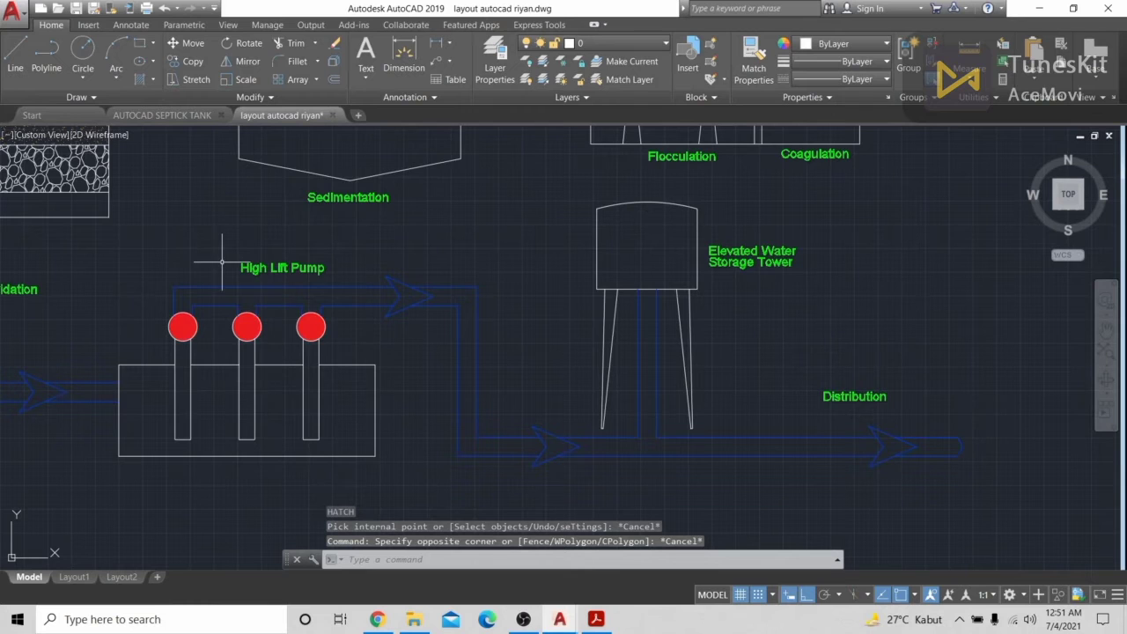
pyautogui.moveTo(222, 262); pyautogui.dragTo(398, 253, button='middle')
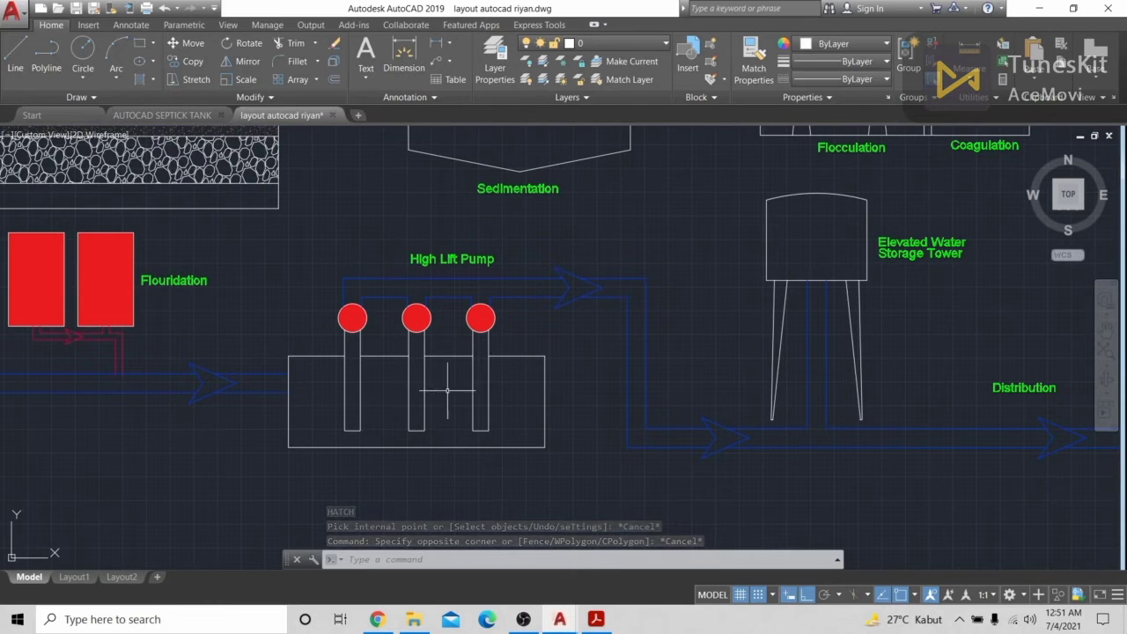
# Draw a four-sided tank outline about 40550 units wide in the empty area beside the Pre Chlorination unit
pyautogui.scroll(-4, 508, 415)
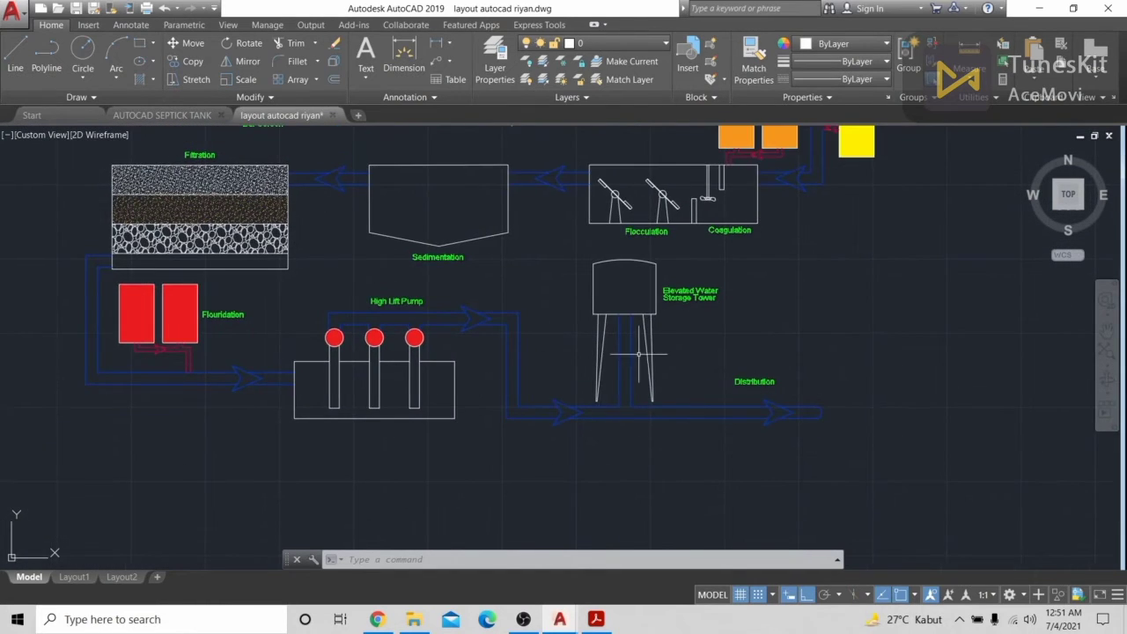
pyautogui.moveTo(700, 324); pyautogui.dragTo(574, 373, button='middle')
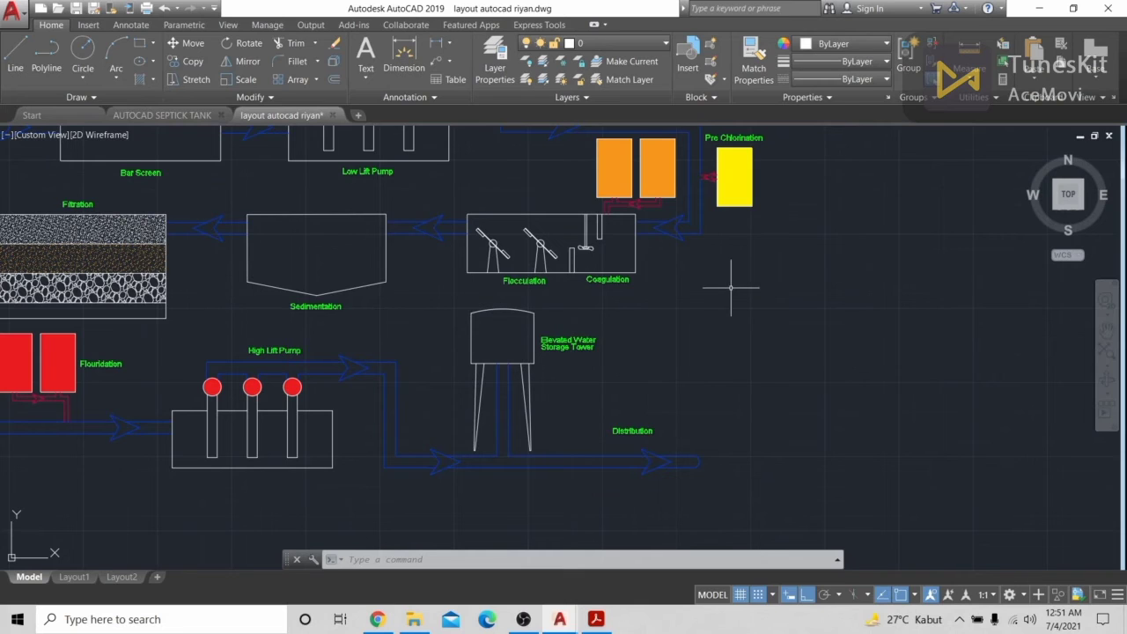
pyautogui.moveTo(730, 287); pyautogui.dragTo(372, 326, button='middle')
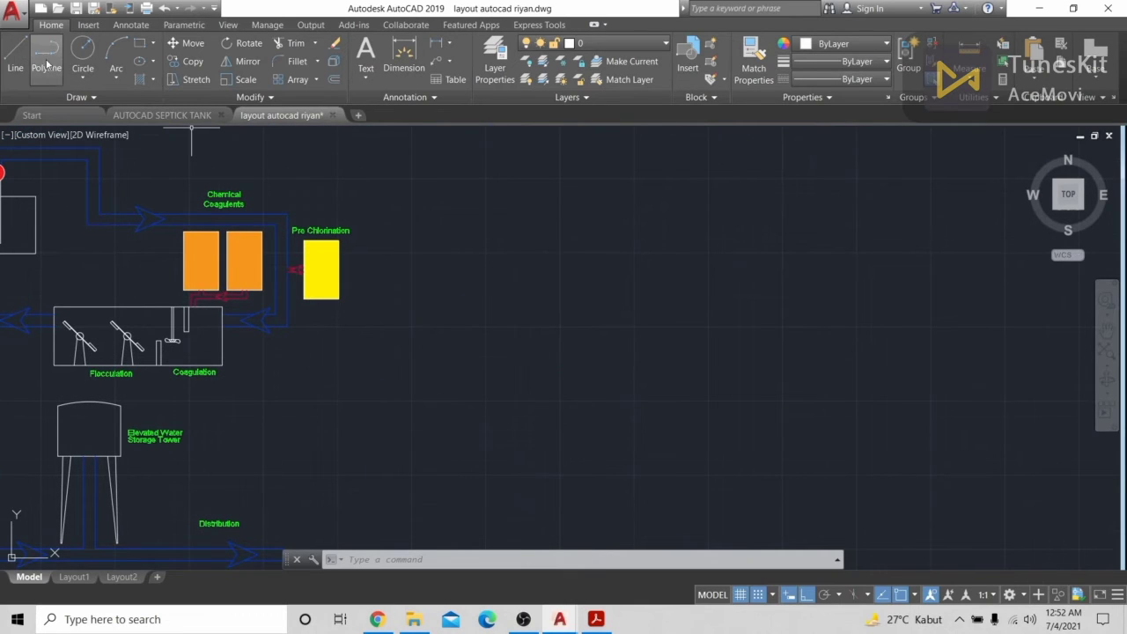
pyautogui.click(18, 57)
pyautogui.click(477, 211)
pyautogui.click(477, 271)
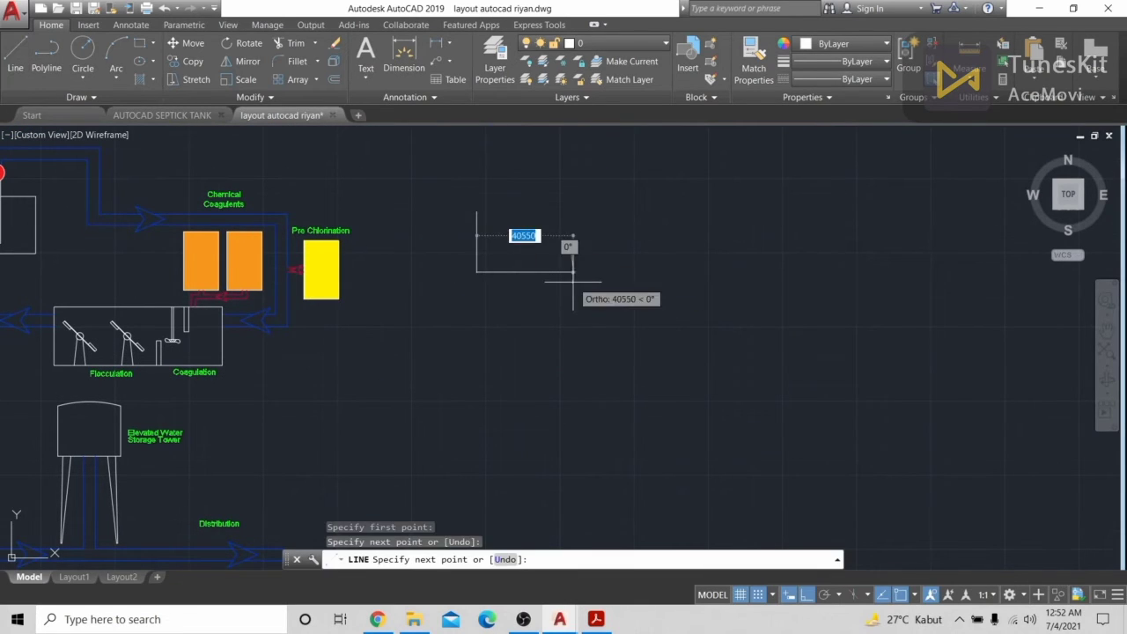
pyautogui.click(573, 272)
pyautogui.click(571, 233)
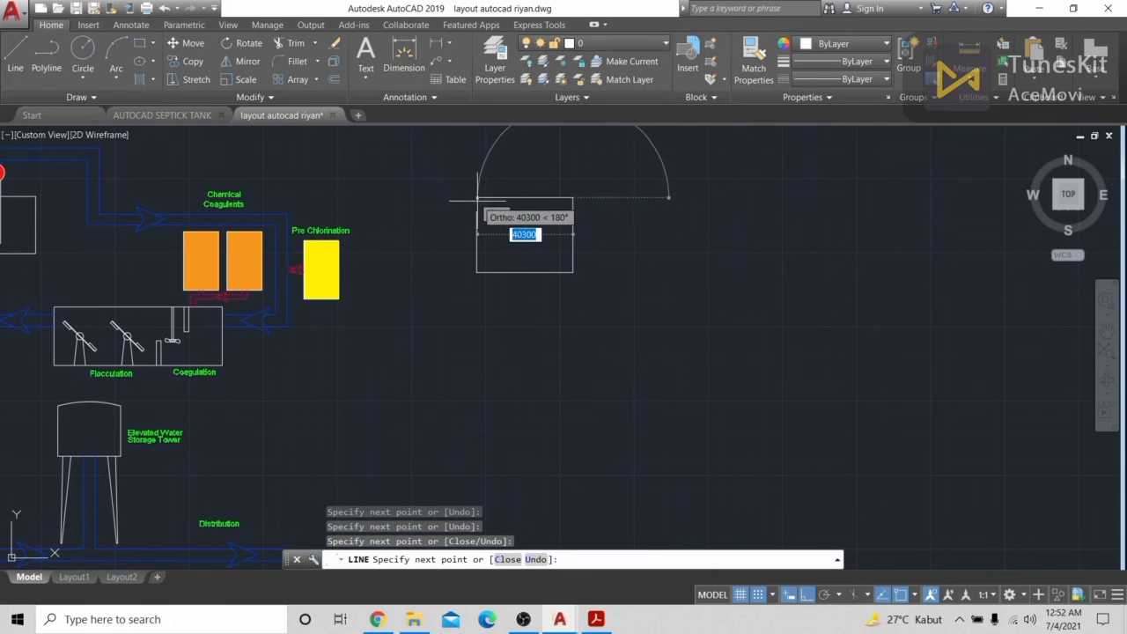
pyautogui.click(476, 198)
pyautogui.press('Escape')
# Extend the practice tank's short vertical side up to its top edge
pyautogui.click(294, 43)
pyautogui.press('Return')
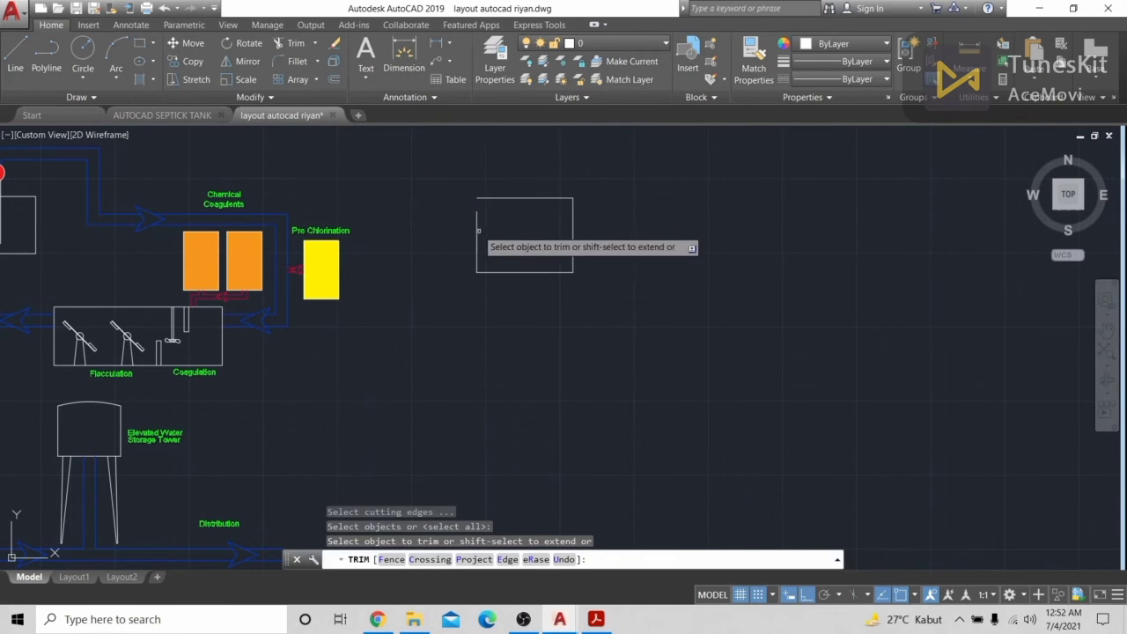
pyautogui.keyDown('shift'); pyautogui.click(478, 230); pyautogui.keyUp('shift')
pyautogui.click(116, 51)
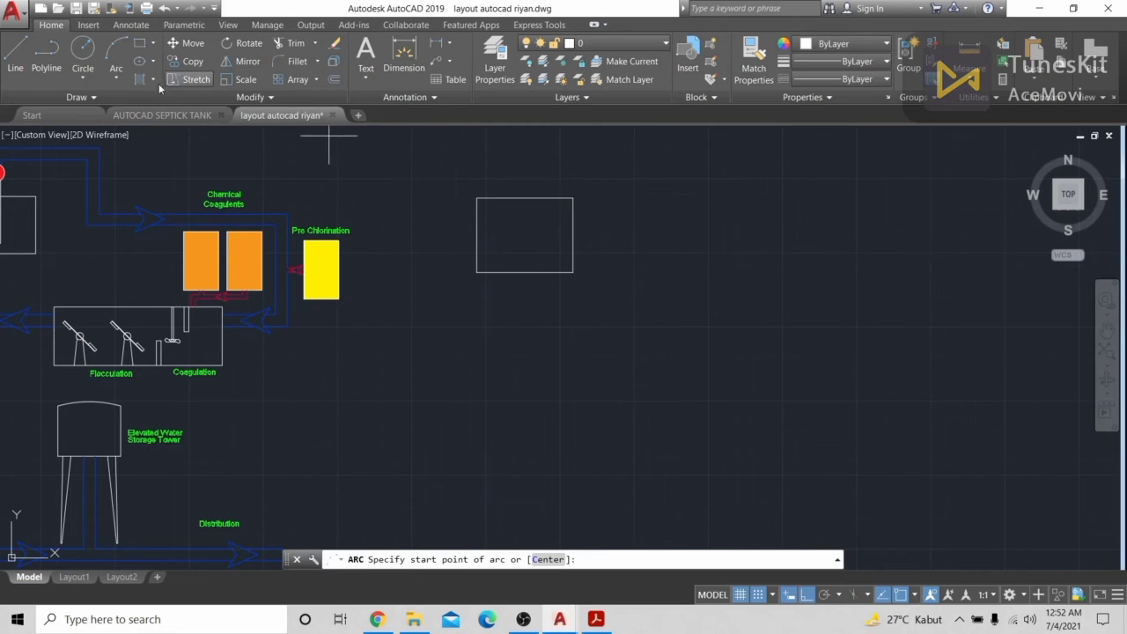
pyautogui.click(114, 79)
pyautogui.click(164, 286)
pyautogui.click(477, 198)
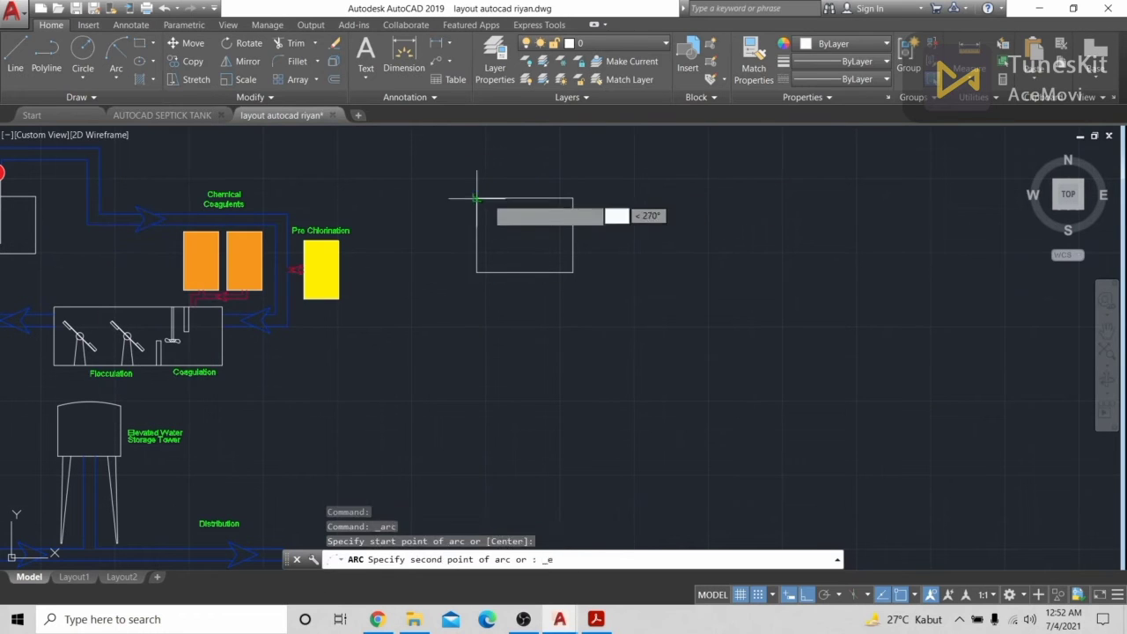
pyautogui.click(574, 198)
pyautogui.press('Escape')
# Draw a three-point arc through the tank's two upper corners and trim away the part outside the tank
pyautogui.press('Return')
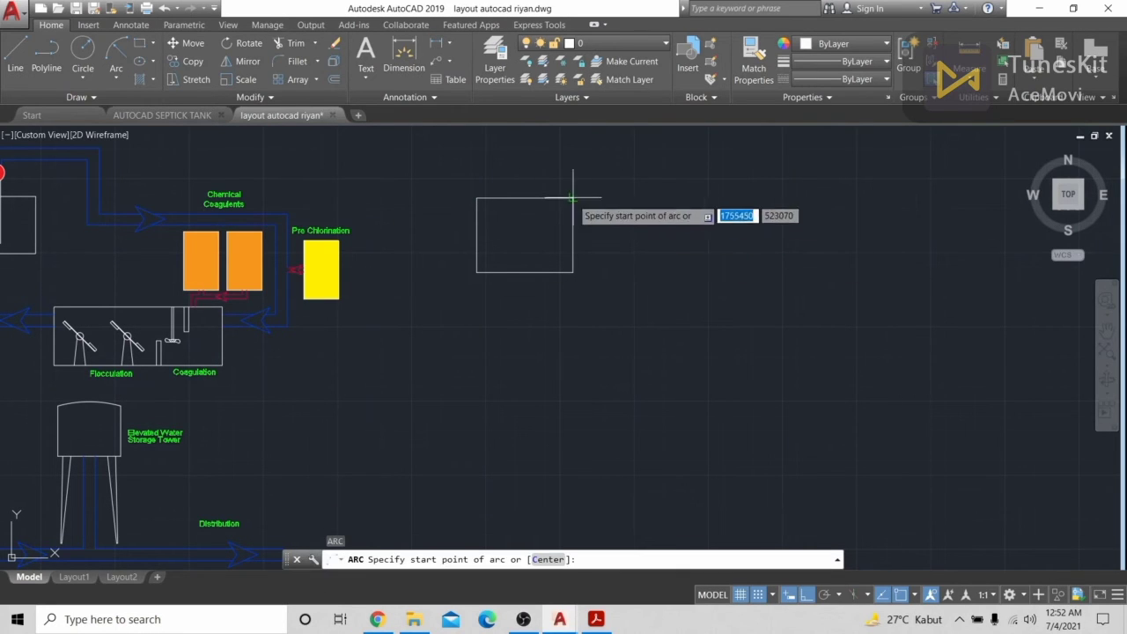
pyautogui.click(573, 198)
pyautogui.click(476, 198)
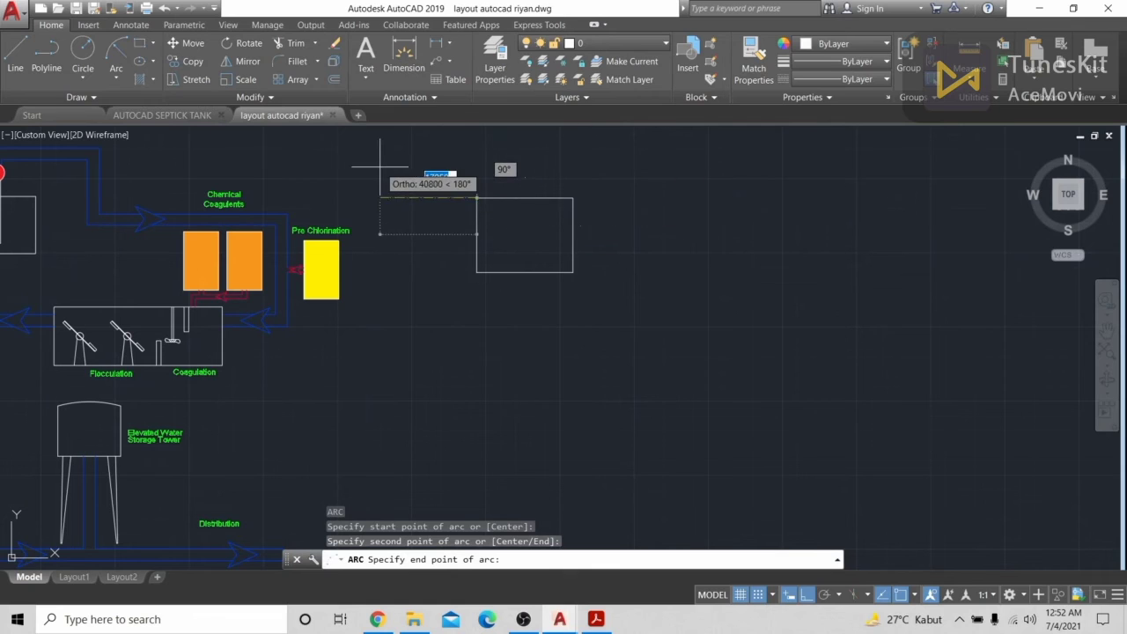
pyautogui.click(464, 451)
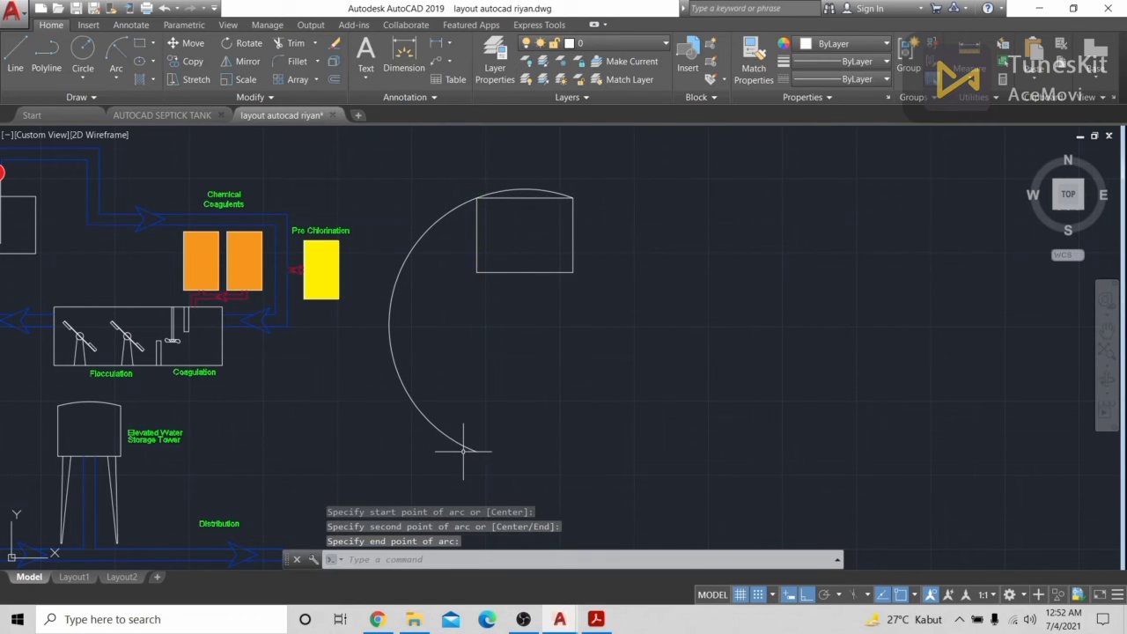
pyautogui.click(286, 51)
pyautogui.press('Return')
pyautogui.click(415, 270)
pyautogui.click(400, 229)
# Remove the tank's straight top edge beneath the arc, leaving the curved roof
pyautogui.click(536, 200)
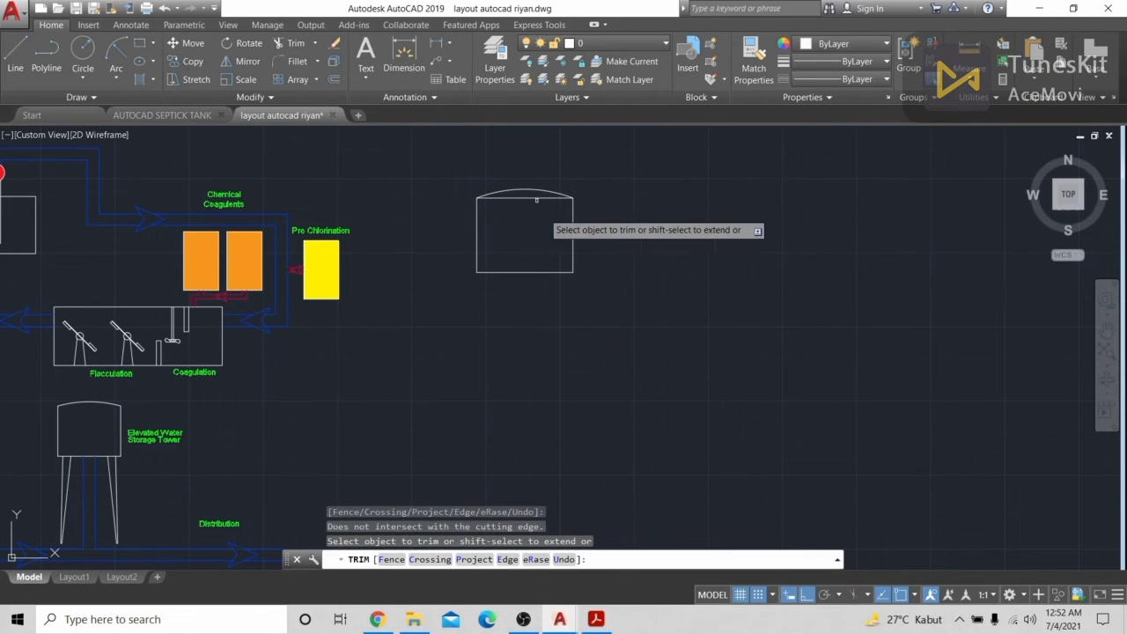
pyautogui.press('Escape')
pyautogui.click(536, 194)
pyautogui.press('Delete')
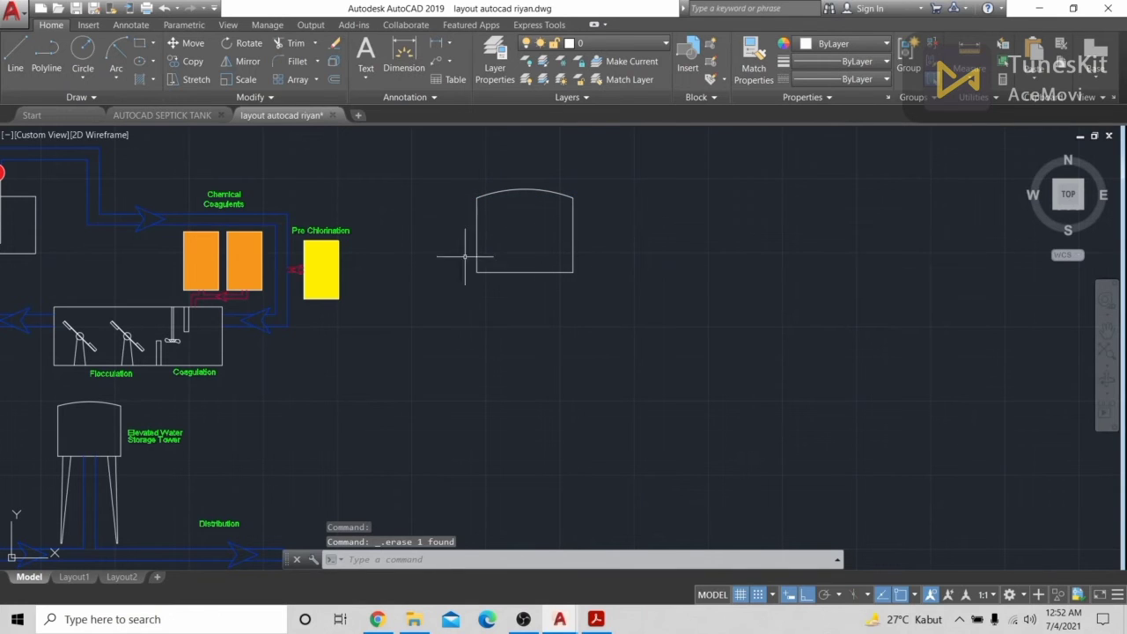
# Try to draw a tapered polyline leg with a rounded foot below the tank, and undo it
pyautogui.click(24, 58)
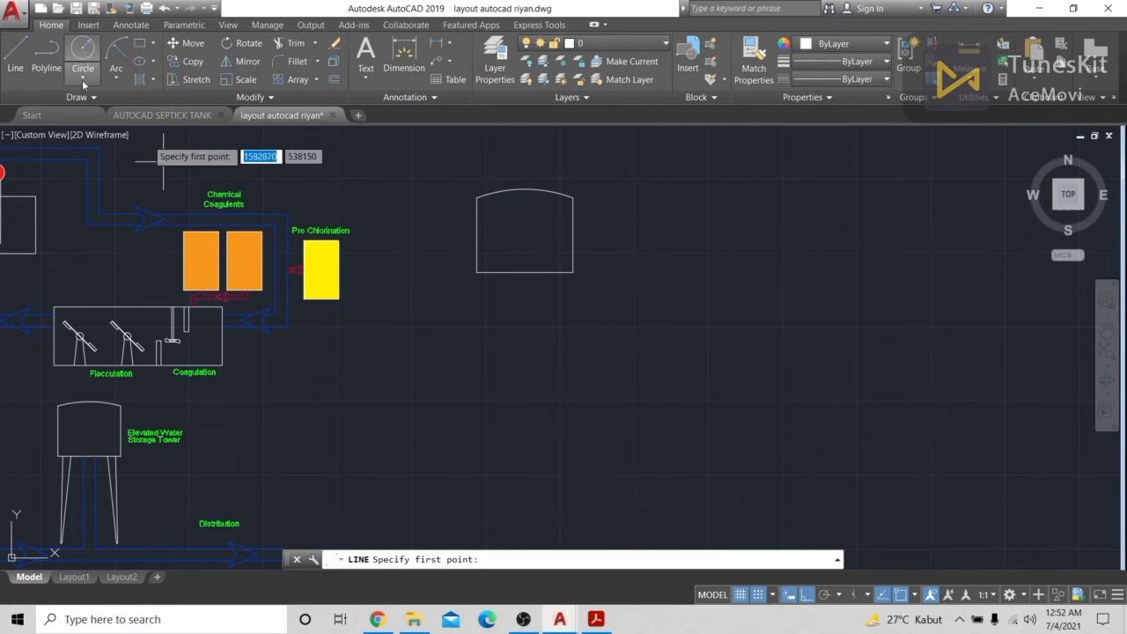
pyautogui.click(47, 58)
pyautogui.moveTo(495, 446)
pyautogui.mouseDown(button='middle')
pyautogui.moveTo(501, 412)
pyautogui.moveTo(518, 411)
pyautogui.mouseUp(button='middle')
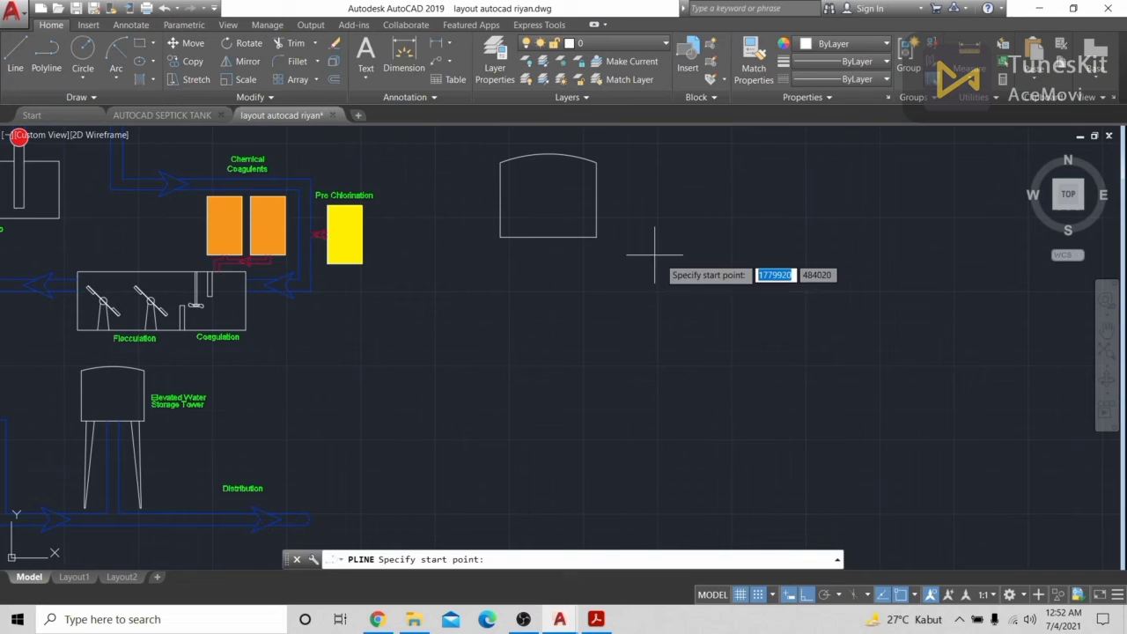
pyautogui.click(525, 236)
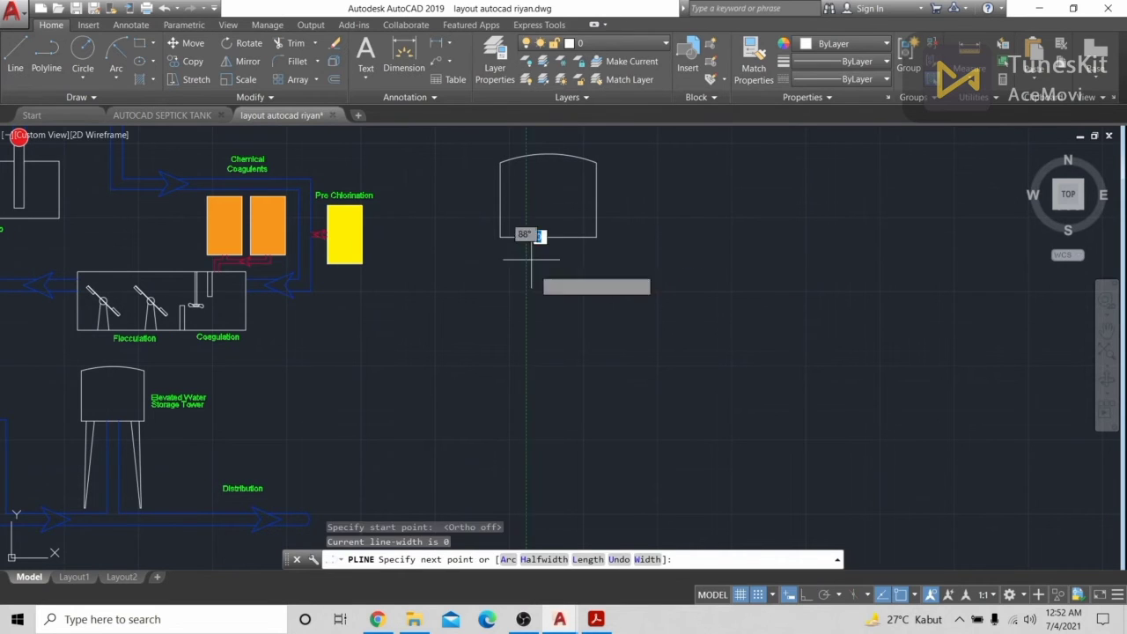
pyautogui.click(509, 416)
pyautogui.scroll(2, 506, 414)
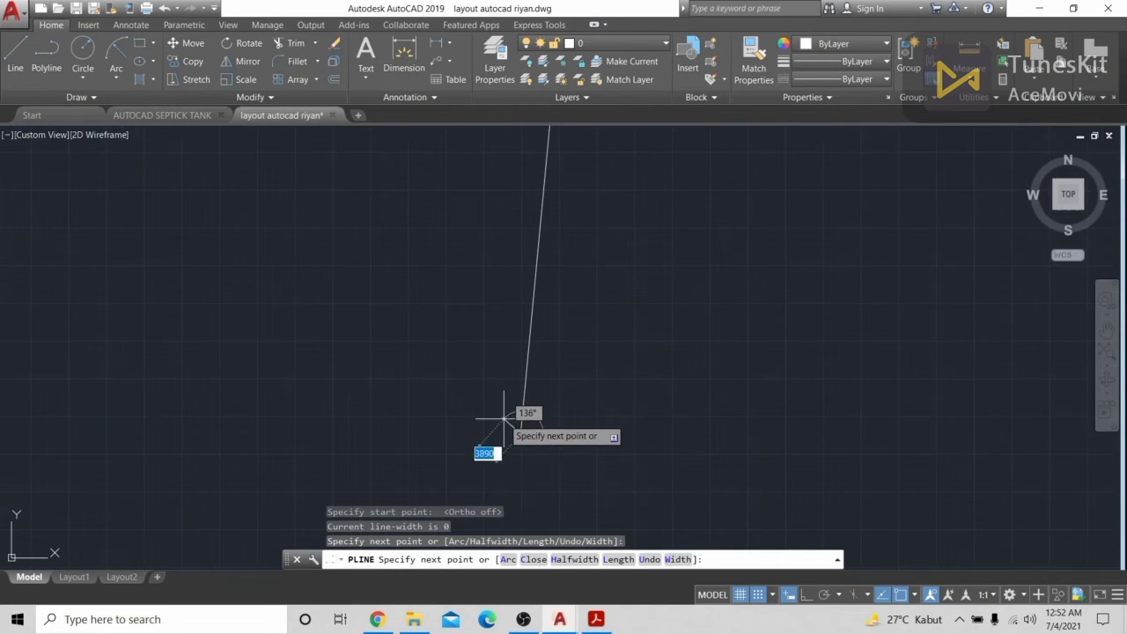
pyautogui.write('a')
pyautogui.press('Return')
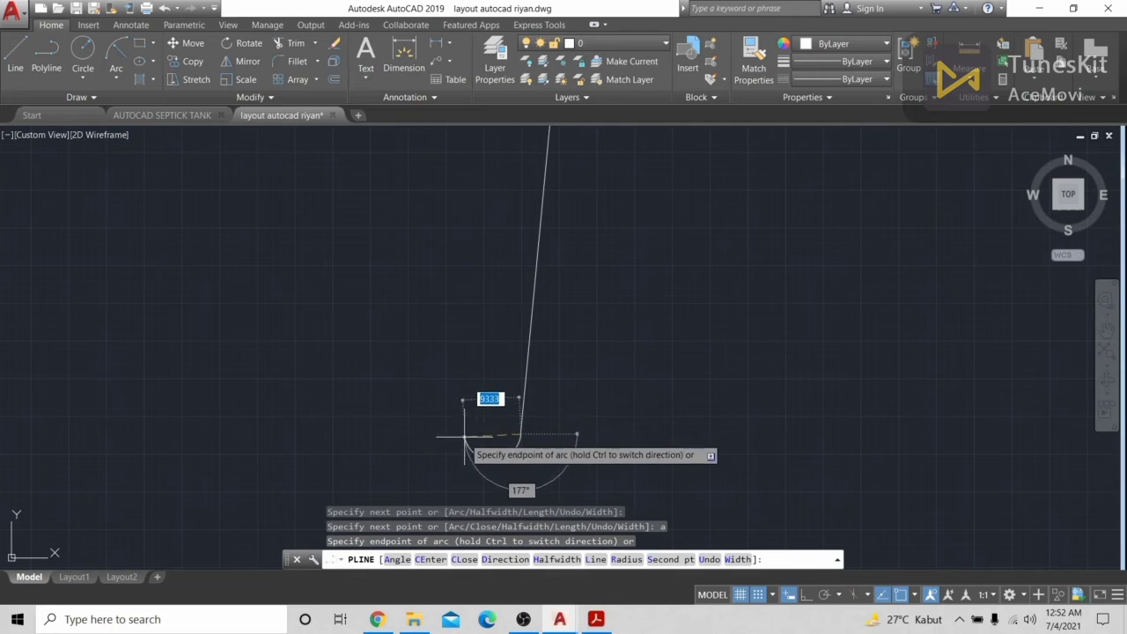
pyautogui.click(491, 435)
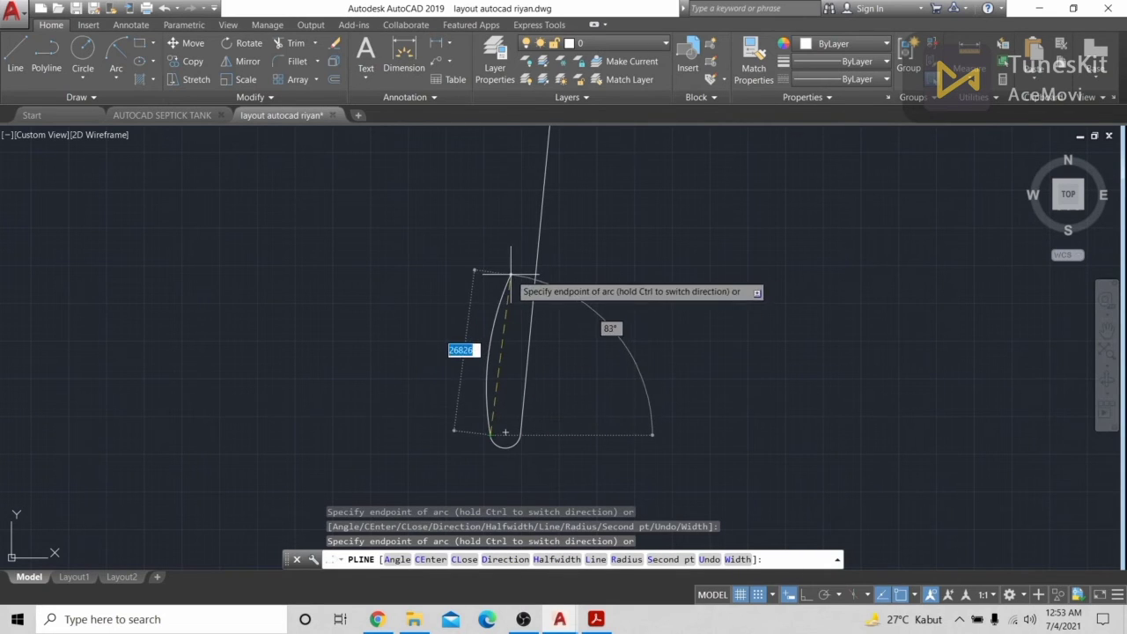
pyautogui.write('l')
pyautogui.press('Return')
pyautogui.scroll(-2, 546, 295)
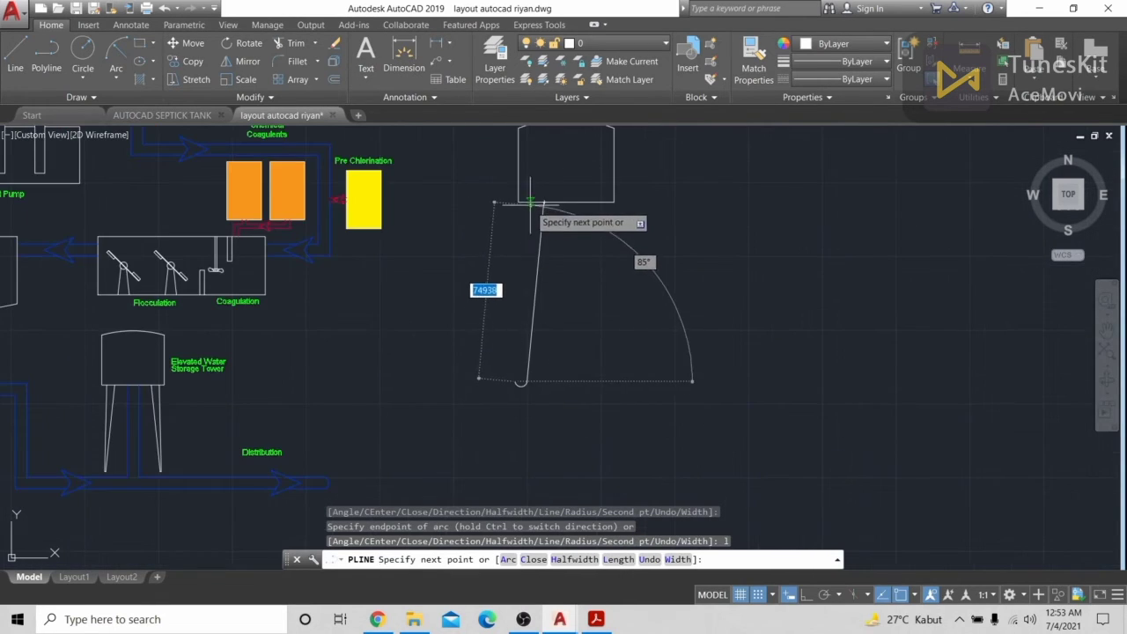
pyautogui.press('Escape')
pyautogui.hotkey('ctrl', 'z')
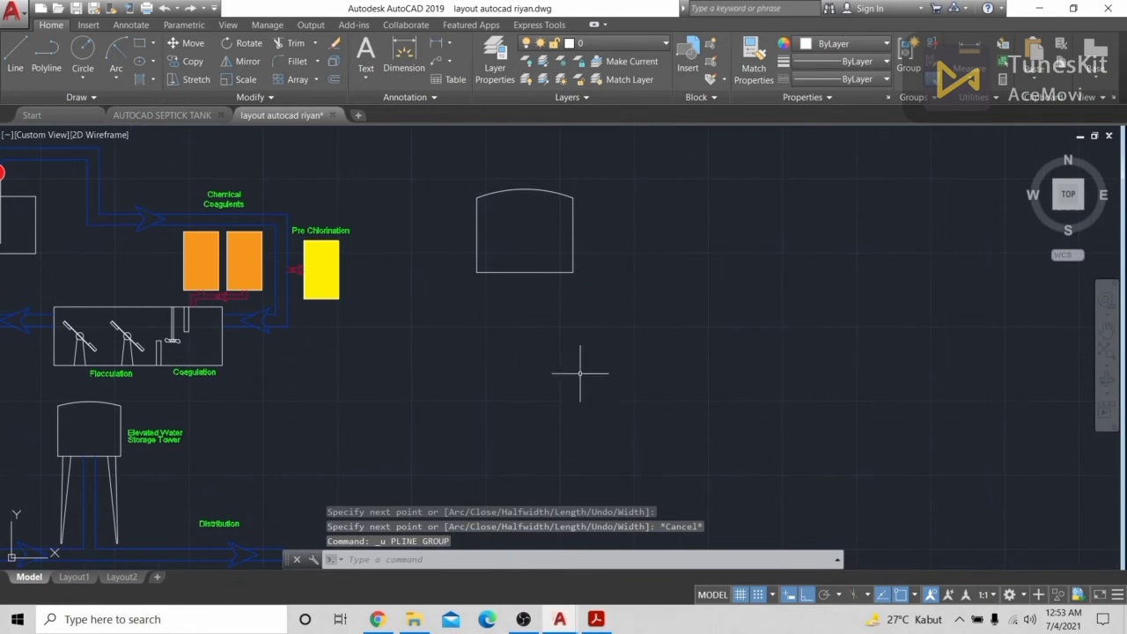
# Draw a slanted polyline about 74810 units long down from the tank's bottom edge, ending in a small arc foot
pyautogui.click(50, 68)
pyautogui.click(508, 271)
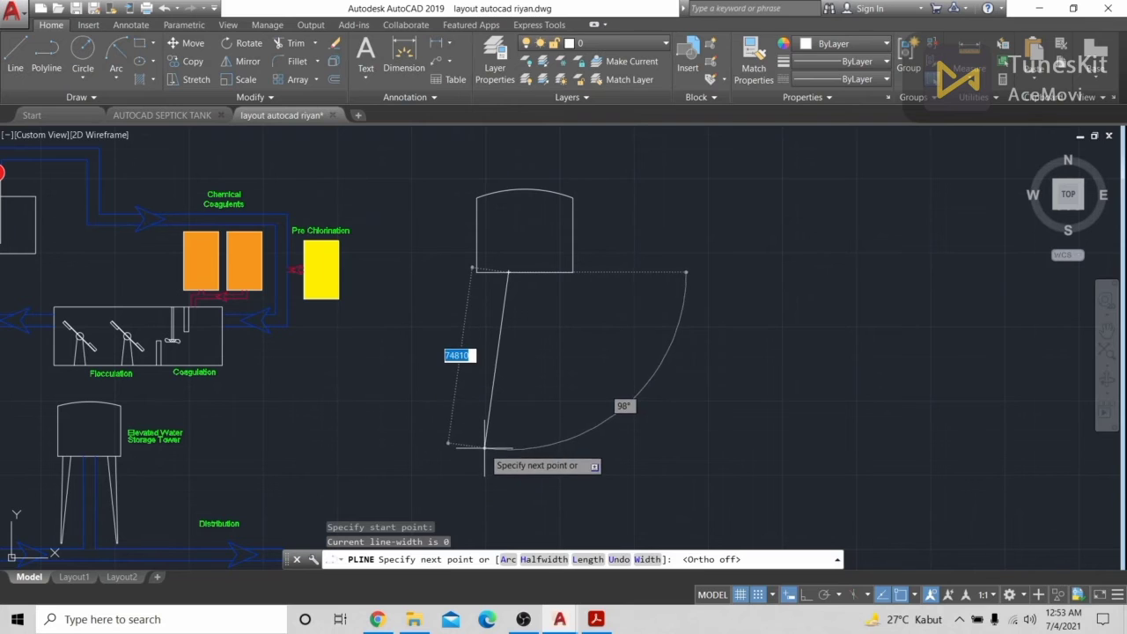
pyautogui.click(487, 450)
pyautogui.write('a')
pyautogui.press('Return')
pyautogui.scroll(5, 448, 458)
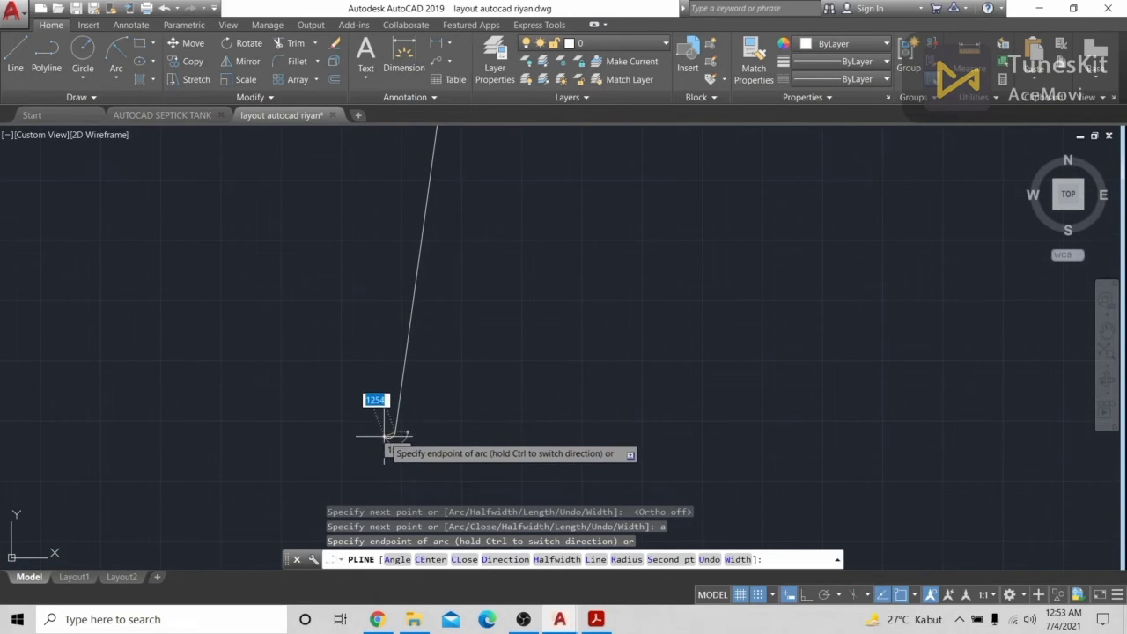
pyautogui.click(383, 437)
# Finish the tapered leg with a straight segment about 74187 units long from the arc foot back to the tank's bottom edge
pyautogui.write('l')
pyautogui.press('Return')
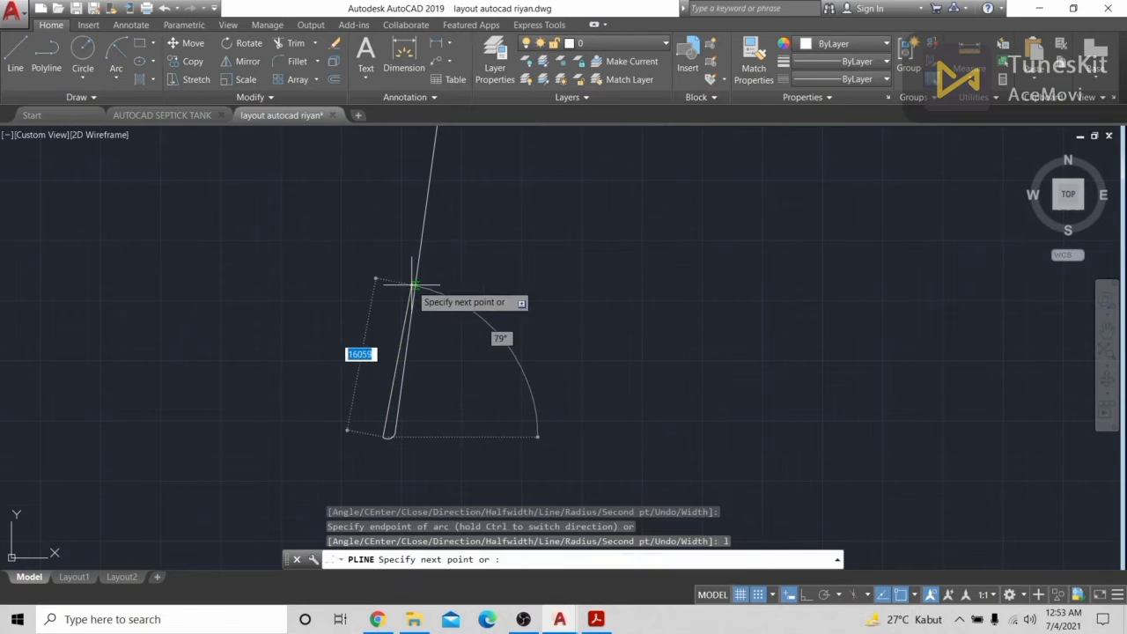
pyautogui.moveTo(378, 200); pyautogui.dragTo(350, 320, button='middle')
pyautogui.scroll(-5, 352, 316)
pyautogui.moveTo(368, 176); pyautogui.dragTo(380, 261, button='middle')
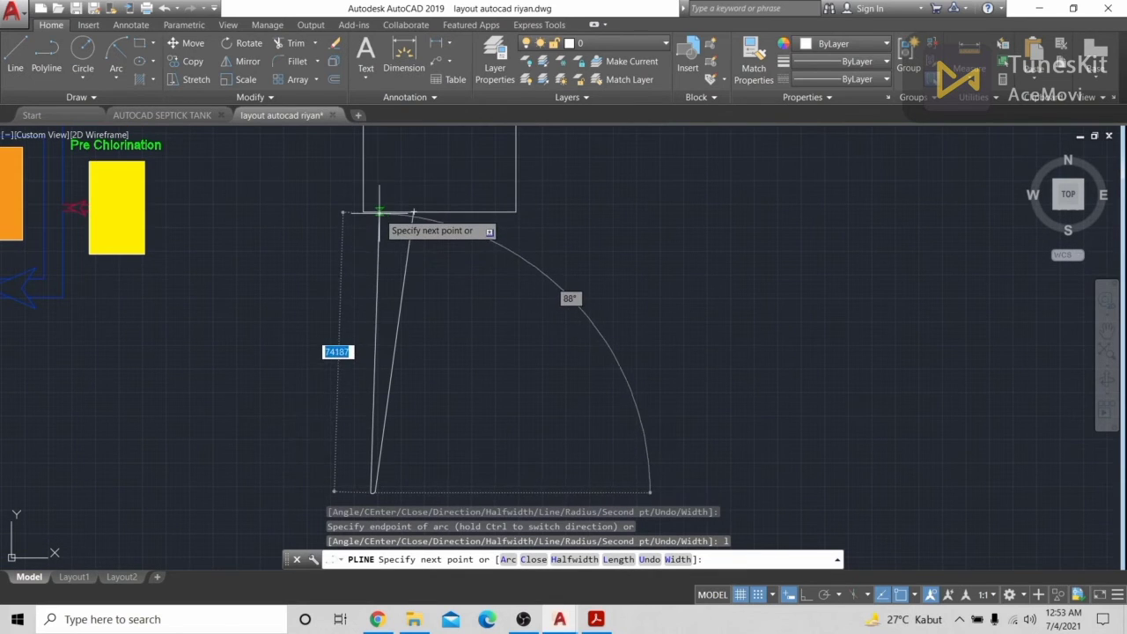
pyautogui.click(378, 213)
pyautogui.press('Return')
# Mirror the tapered leg about the tank's vertical centreline, keeping the original
pyautogui.click(490, 340)
pyautogui.click(290, 279)
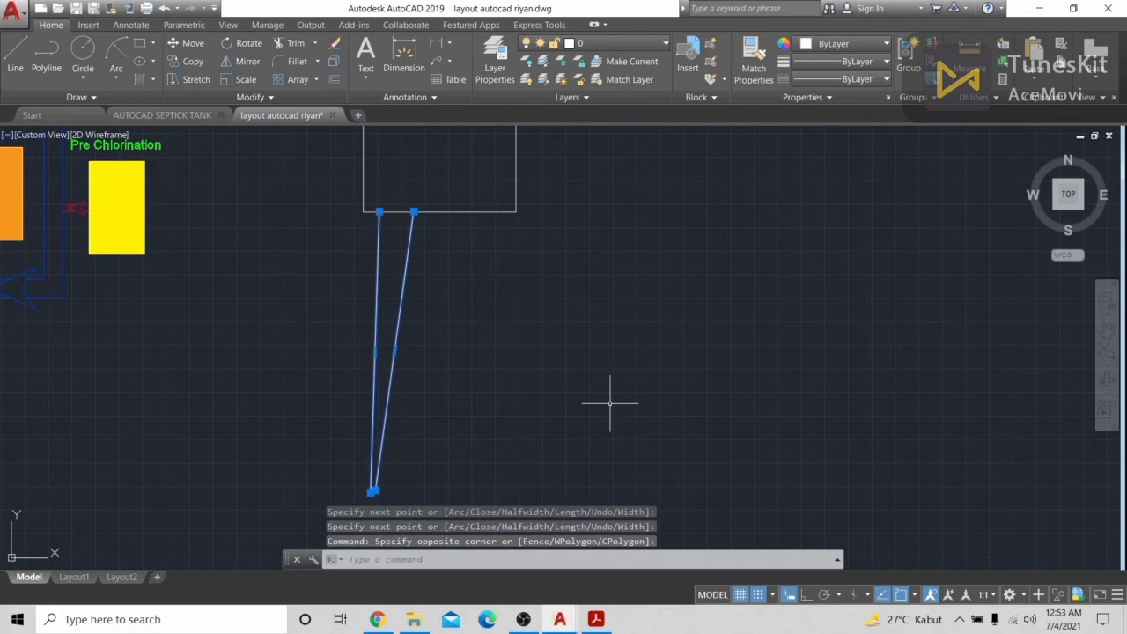
pyautogui.write('mi')
pyautogui.press('Return')
pyautogui.click(439, 213)
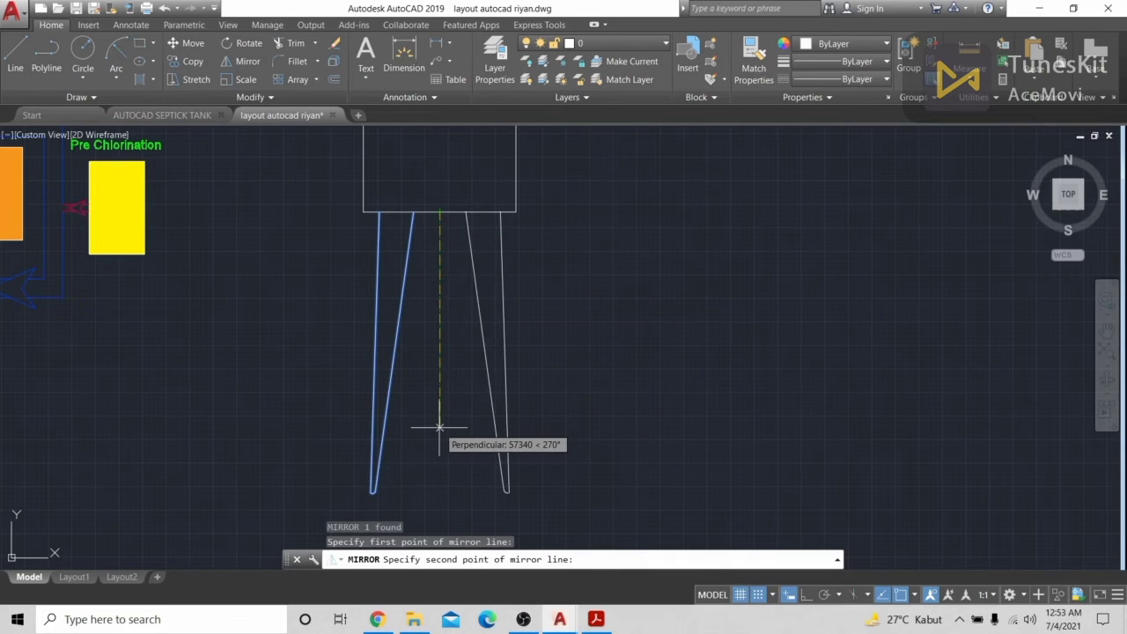
pyautogui.click(440, 428)
pyautogui.press('Return')
# Erase the whole practice storage tower beside the plant diagram, including its curved roof and both legs
pyautogui.scroll(-5, 441, 455)
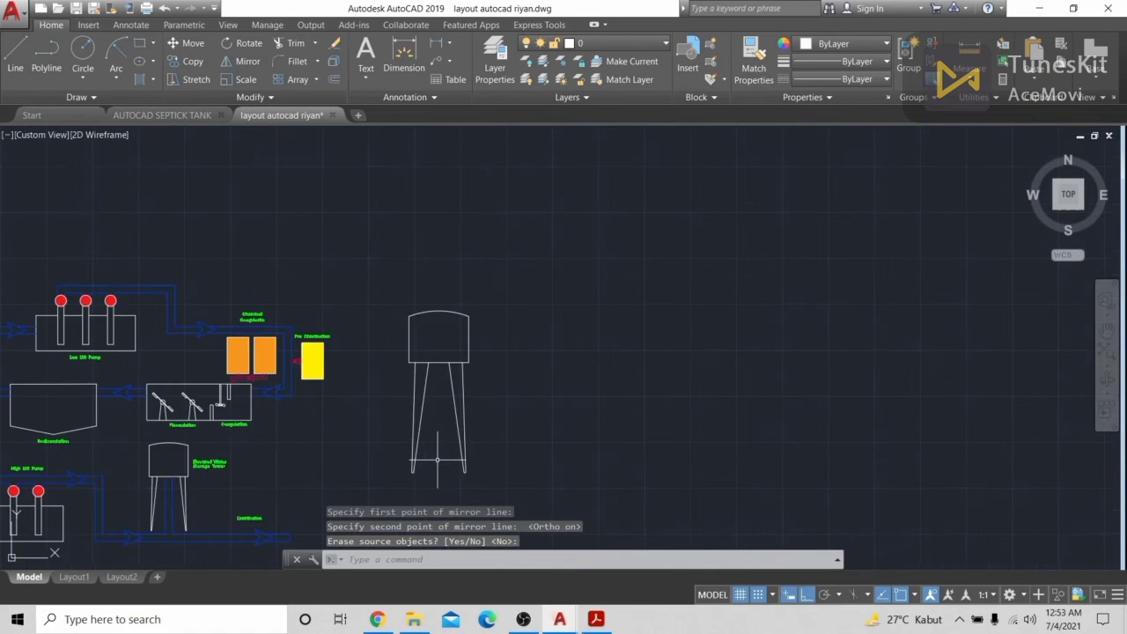
pyautogui.moveTo(475, 449); pyautogui.dragTo(630, 381, button='middle')
pyautogui.scroll(3, 616, 383)
pyautogui.moveTo(372, 455)
pyautogui.mouseDown(button='middle')
pyautogui.moveTo(672, 379)
pyautogui.moveTo(688, 331)
pyautogui.moveTo(643, 398)
pyautogui.mouseUp(button='middle')
pyautogui.scroll(3, 646, 397)
pyautogui.scroll(-3, 646, 397)
pyautogui.moveTo(740, 199); pyautogui.dragTo(668, 370, button='middle')
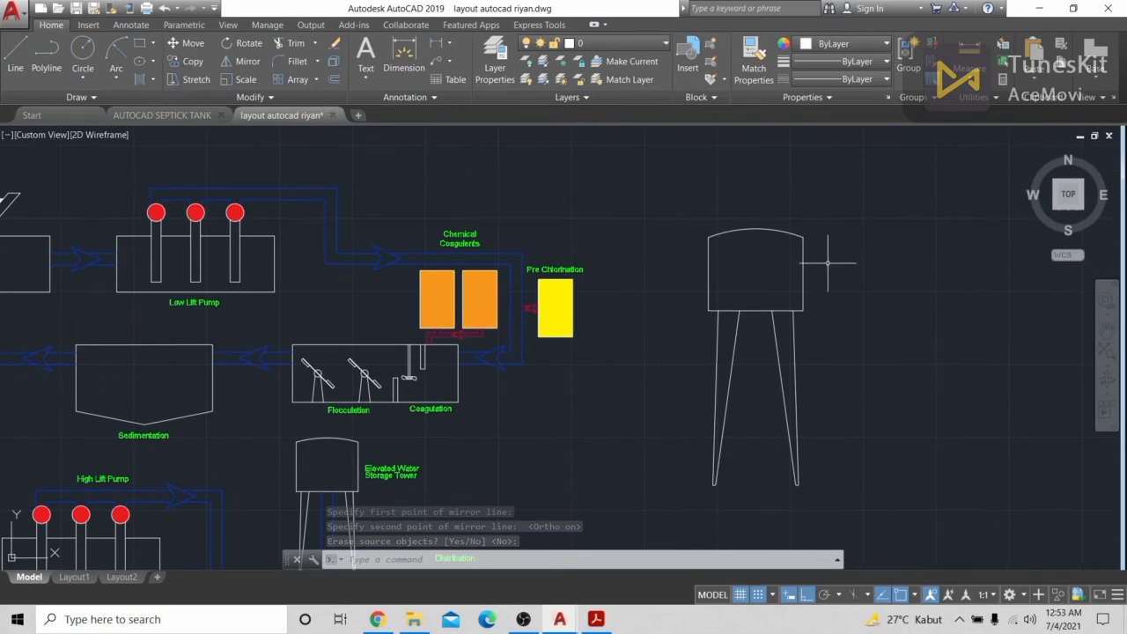
pyautogui.click(669, 210)
pyautogui.click(869, 502)
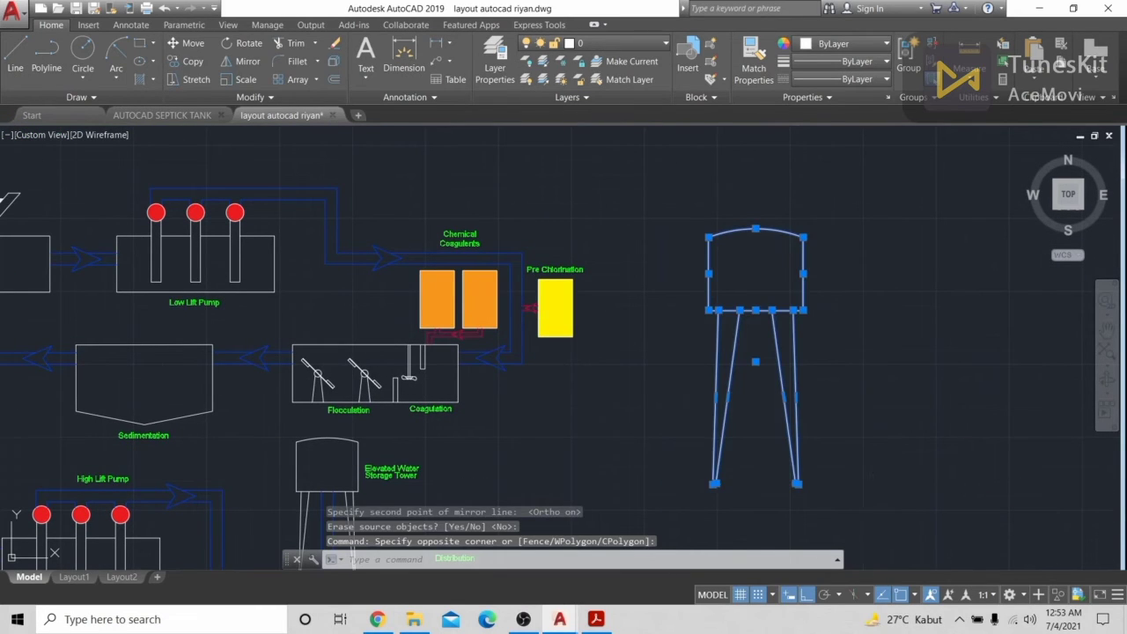
pyautogui.press('Delete')
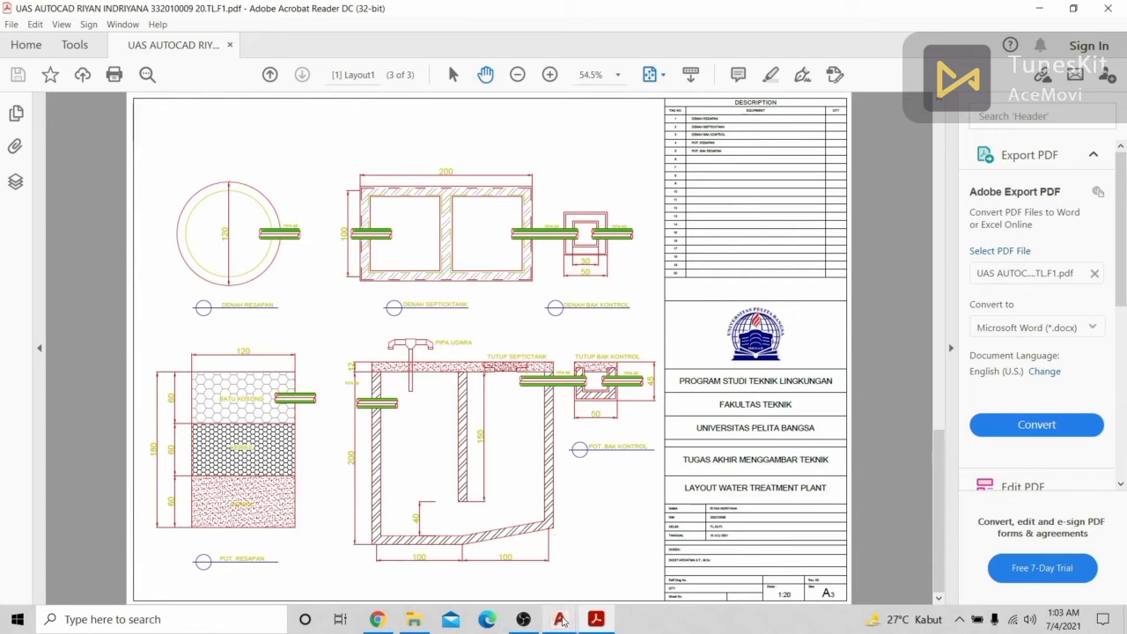
# Switch to the AUTOCAD SEPTICK TANK drawing in AutoCAD and examine the plan and section views of the infiltration well, septic tank and control box
pyautogui.moveTo(561, 619)
pyautogui.click(494, 561)
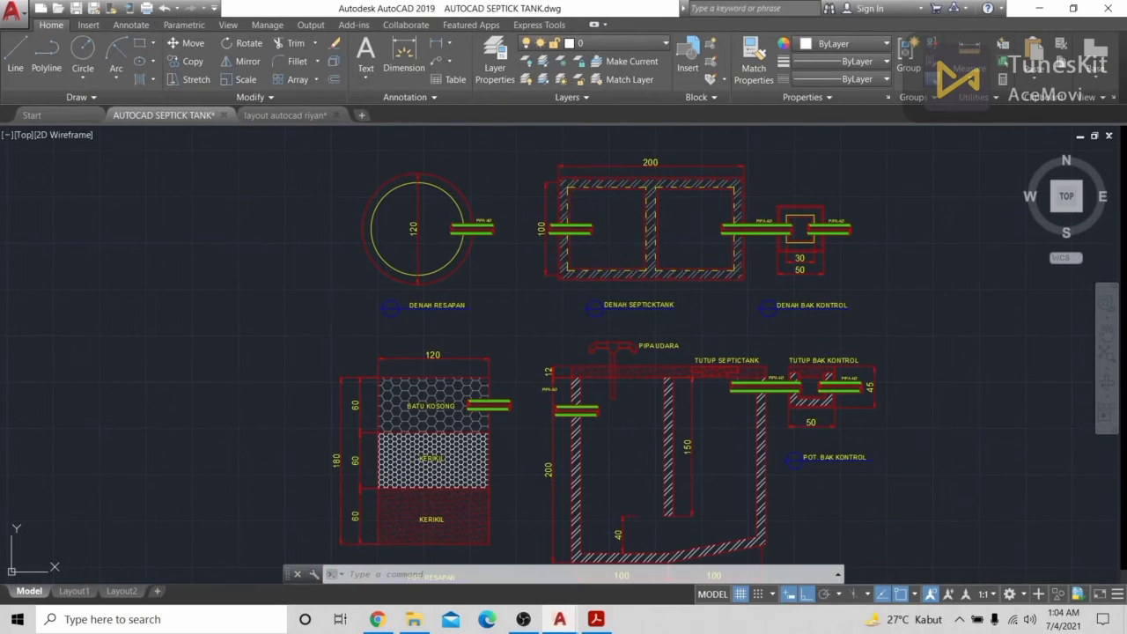
pyautogui.scroll(-3, 557, 275)
pyautogui.scroll(3, 535, 244)
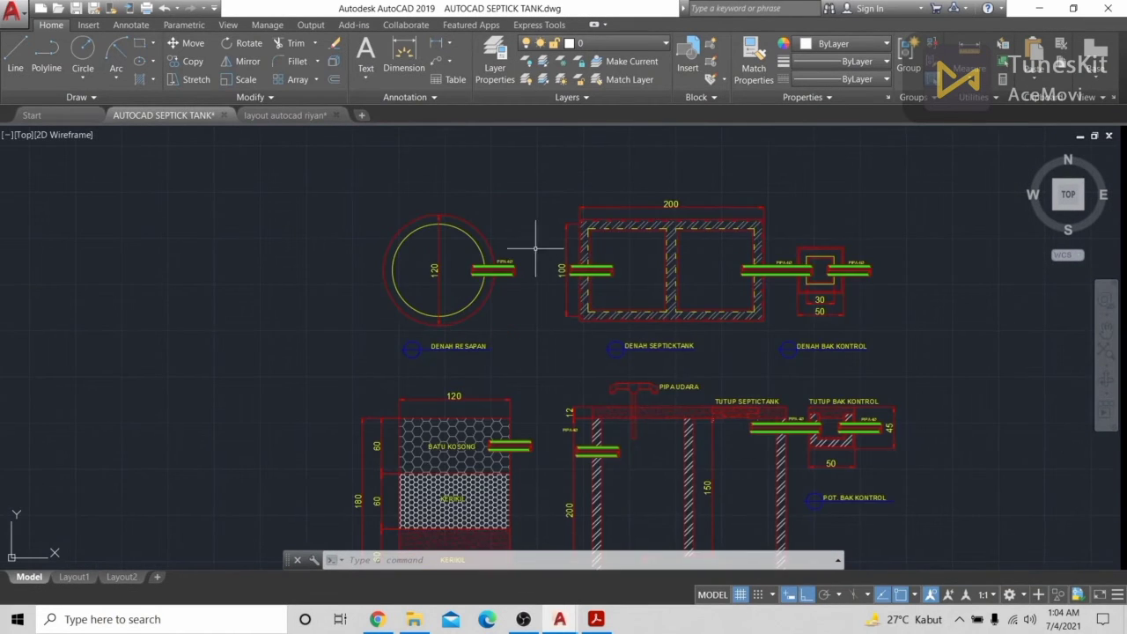
pyautogui.scroll(4, 604, 392)
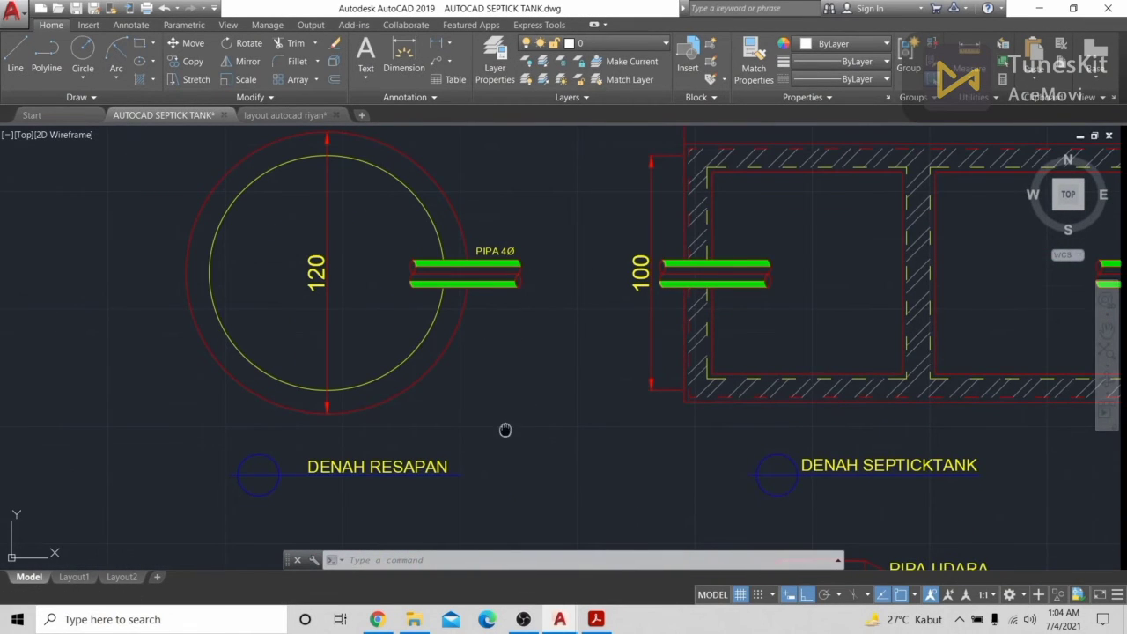
pyautogui.moveTo(505, 429); pyautogui.dragTo(503, 426, button='middle')
pyautogui.click(146, 207)
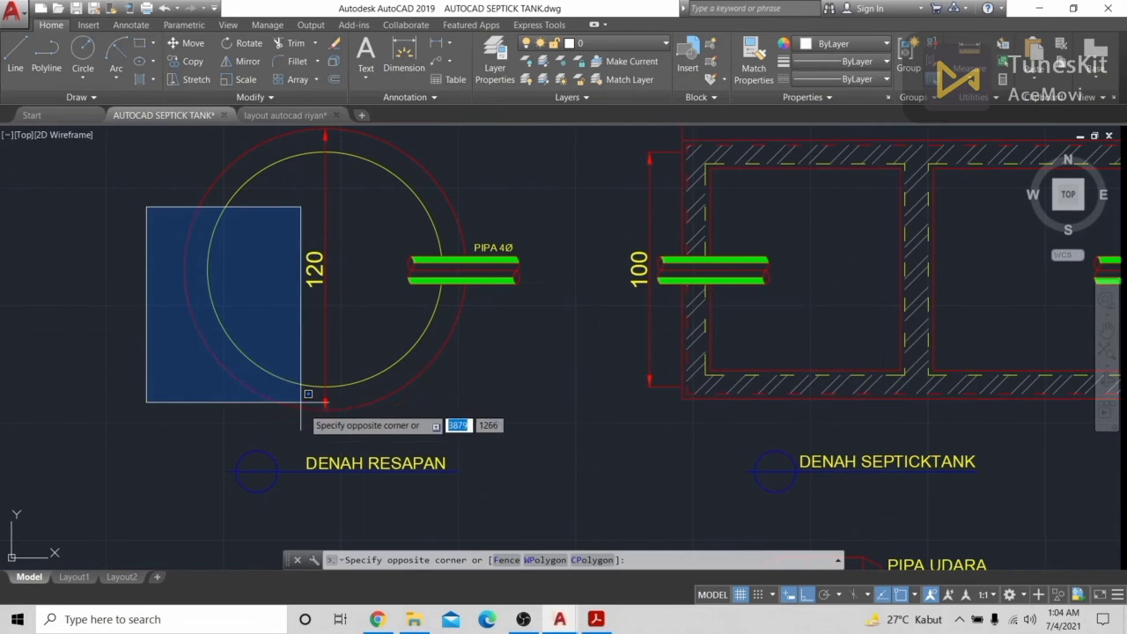
pyautogui.press('Escape')
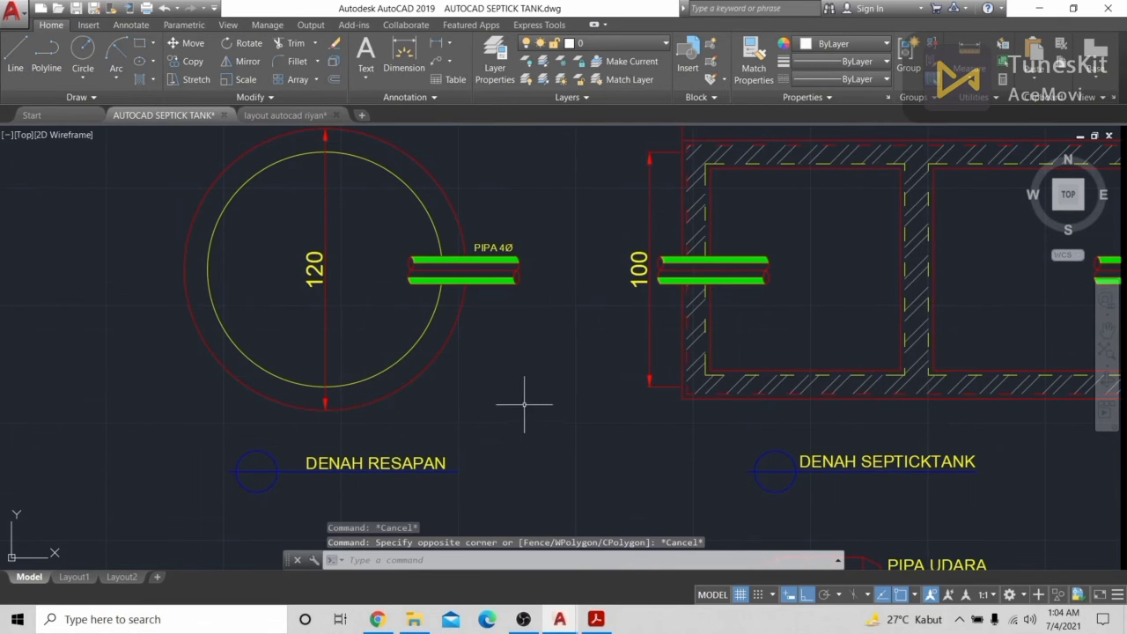
pyautogui.scroll(-4, 526, 382)
pyautogui.moveTo(525, 382)
pyautogui.mouseDown(button='middle')
pyautogui.moveTo(558, 367)
pyautogui.moveTo(516, 350)
pyautogui.mouseUp(button='middle')
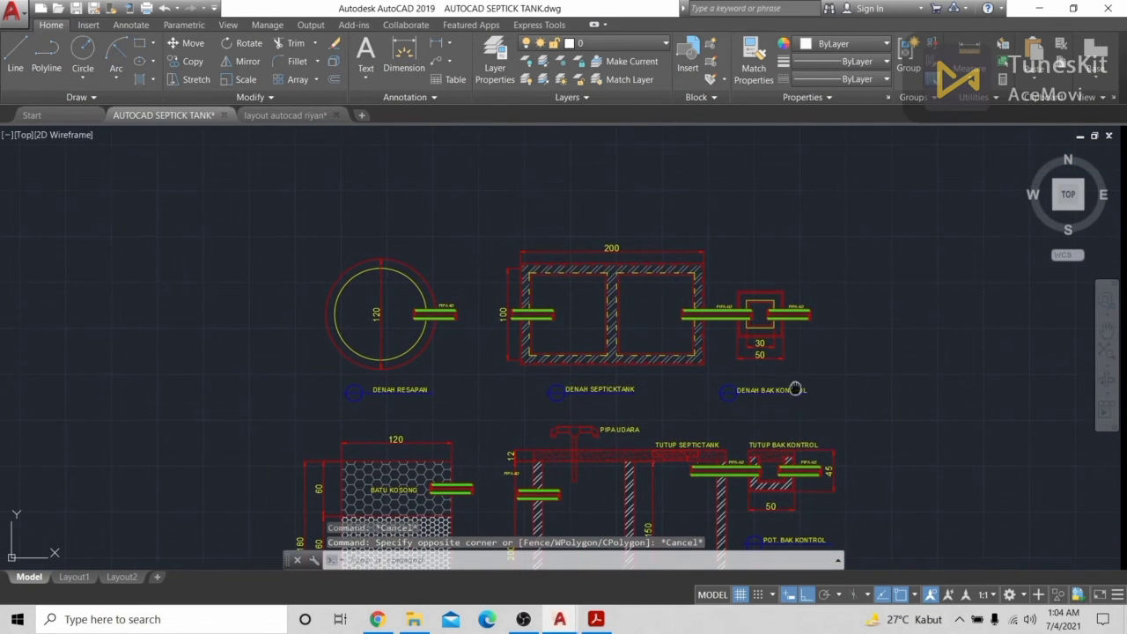
pyautogui.moveTo(795, 388); pyautogui.dragTo(757, 198, button='middle')
pyautogui.moveTo(366, 335)
pyautogui.mouseDown(button='middle')
pyautogui.moveTo(397, 252)
pyautogui.moveTo(478, 264)
pyautogui.moveTo(521, 333)
pyautogui.mouseUp(button='middle')
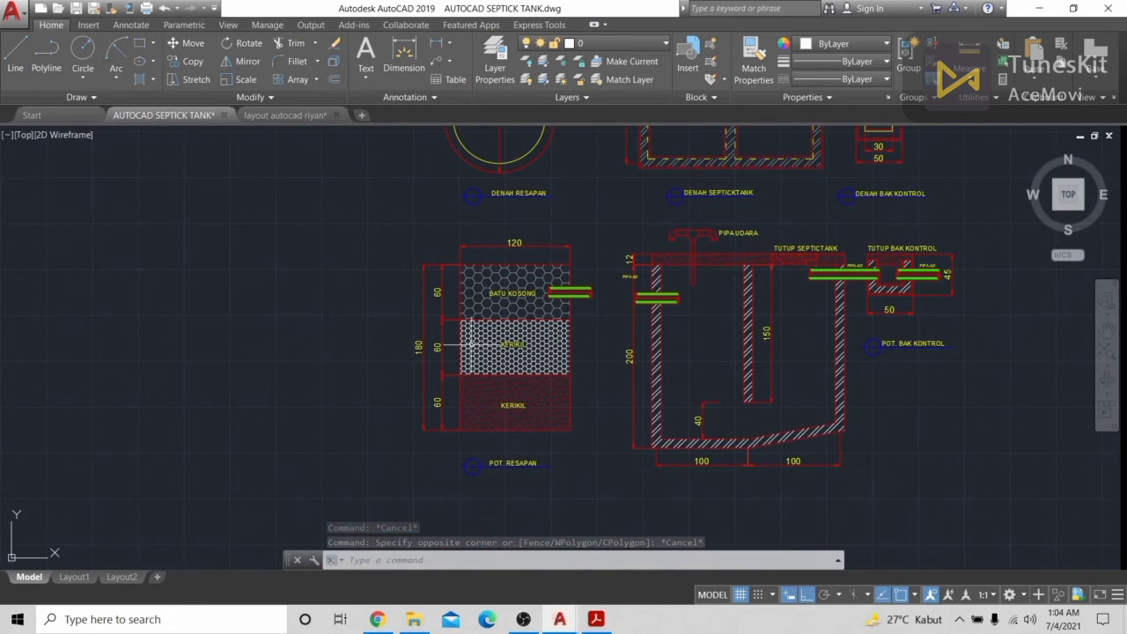
pyautogui.moveTo(886, 430); pyautogui.dragTo(611, 448, button='middle')
pyautogui.scroll(4, 705, 411)
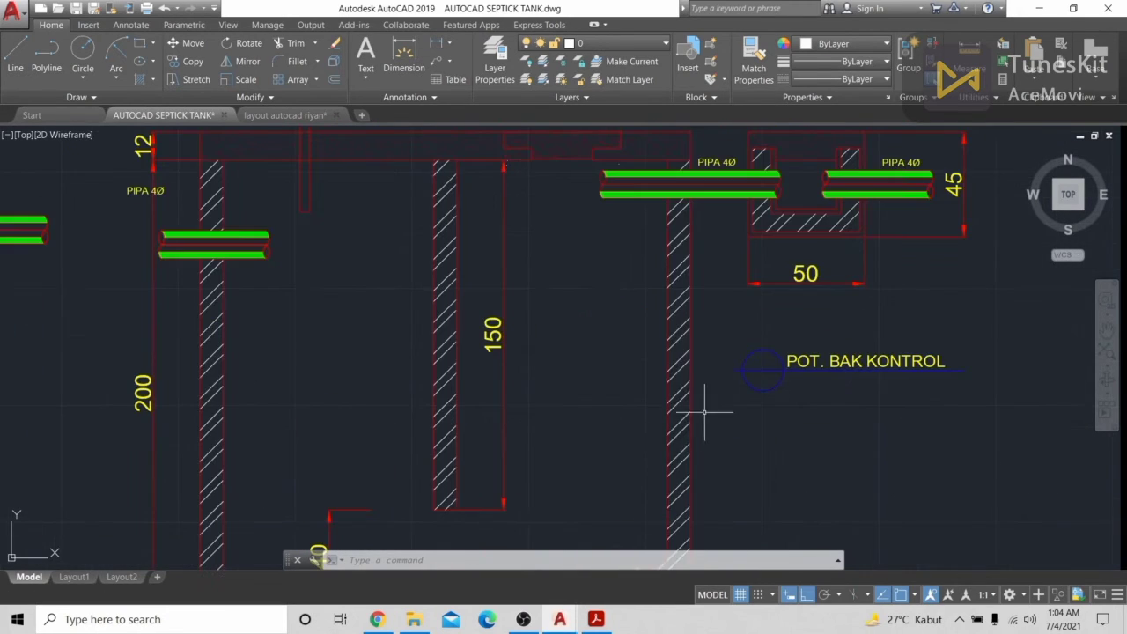
# Examine the PIPA 4Ø pipe connecting the septic tank plan to the control box plan
pyautogui.scroll(-2, 651, 317)
pyautogui.moveTo(651, 317); pyautogui.dragTo(583, 512, button='middle')
pyautogui.moveTo(784, 338); pyautogui.dragTo(775, 537, button='middle')
pyautogui.scroll(4, 690, 284)
pyautogui.moveTo(602, 303); pyautogui.dragTo(740, 192, button='middle')
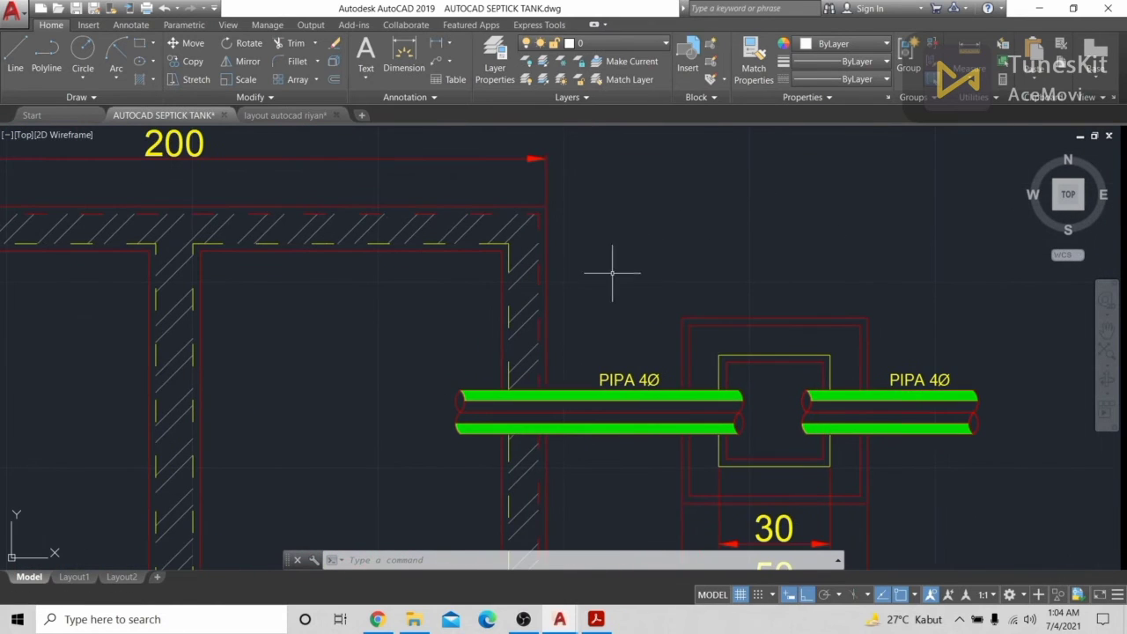
pyautogui.click(419, 382)
pyautogui.click(616, 465)
pyautogui.press('Escape')
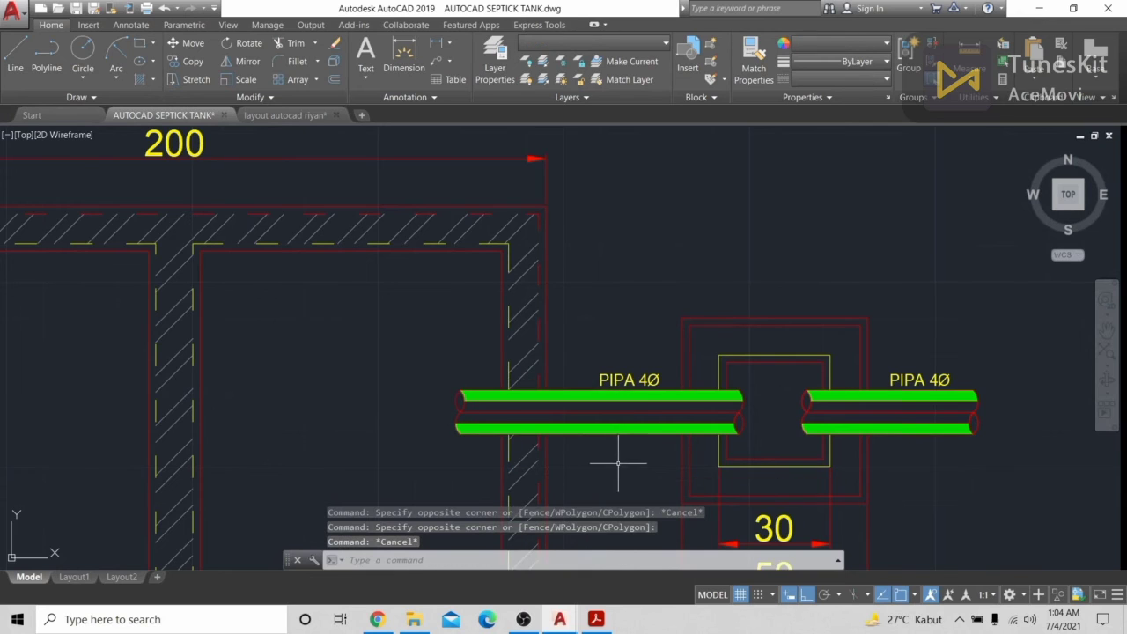
# Draw a horizontal line about 49 units long in the empty area above the control box plan, with a short vertical segment down from its right end
pyautogui.moveTo(825, 225)
pyautogui.mouseDown(button='middle')
pyautogui.moveTo(714, 314)
pyautogui.moveTo(593, 305)
pyautogui.mouseUp(button='middle')
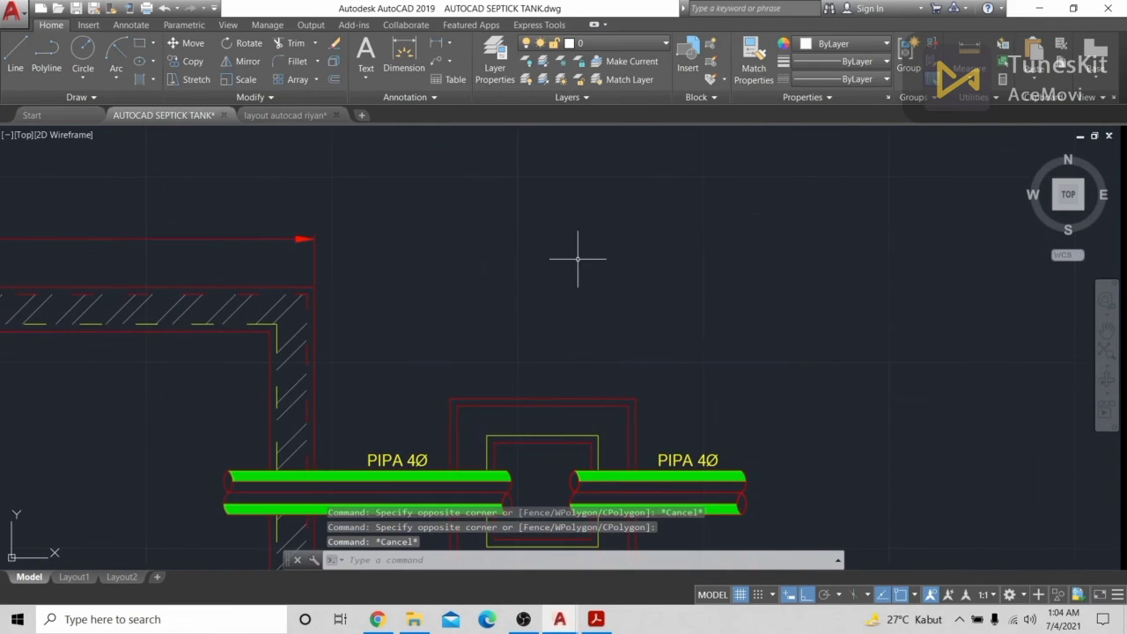
pyautogui.moveTo(640, 240); pyautogui.dragTo(543, 258, button='middle')
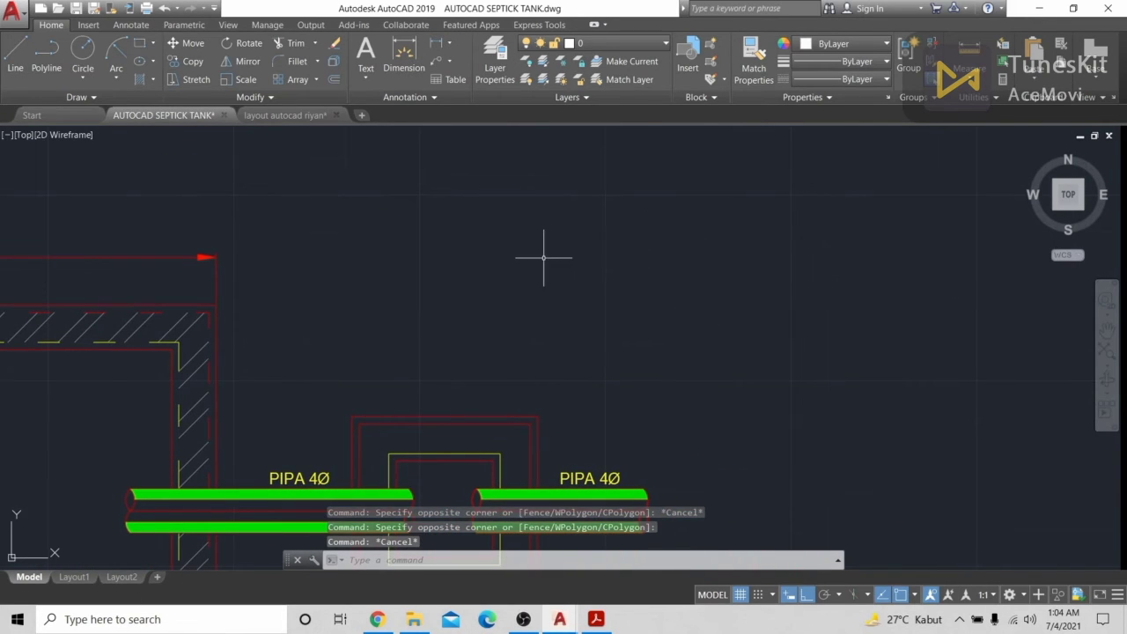
pyautogui.click(19, 58)
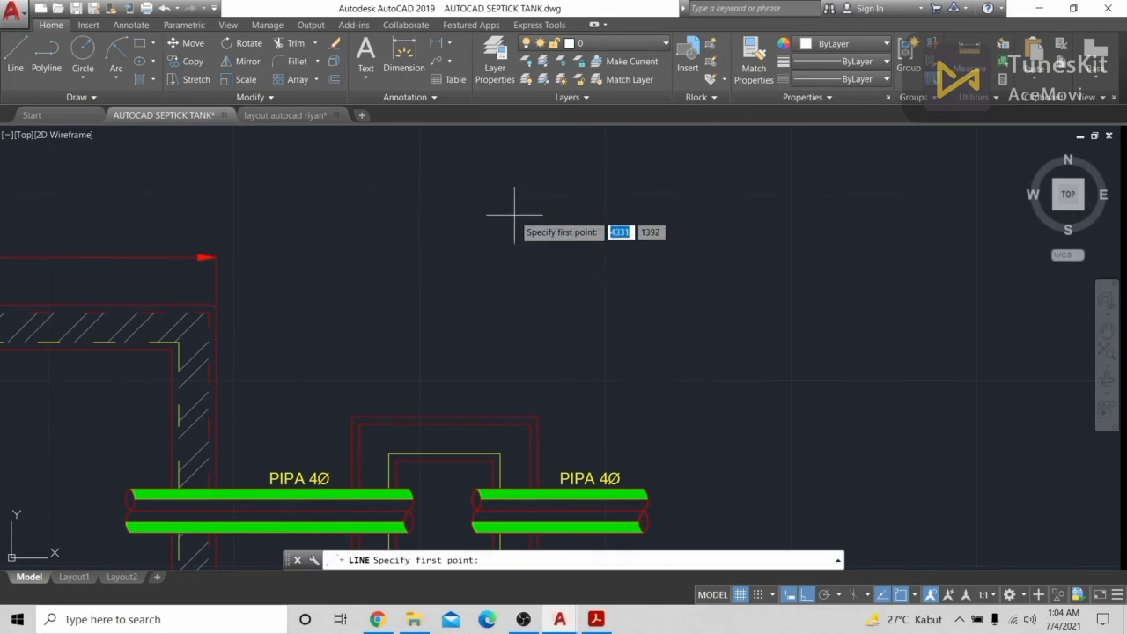
pyautogui.click(390, 205)
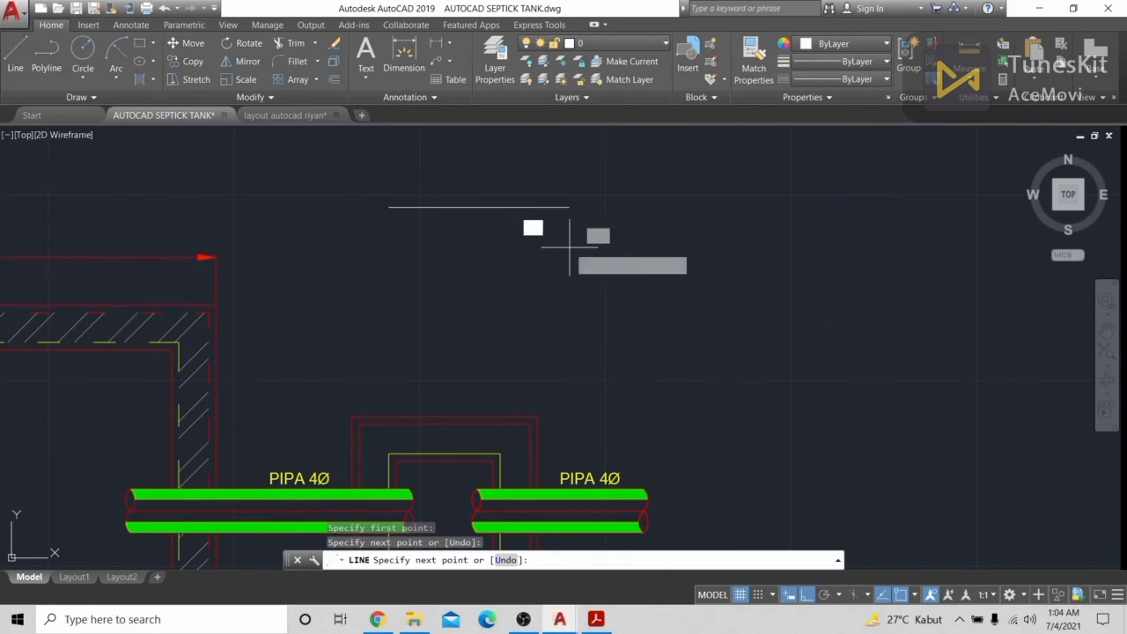
pyautogui.scroll(2, 566, 205)
pyautogui.click(565, 232)
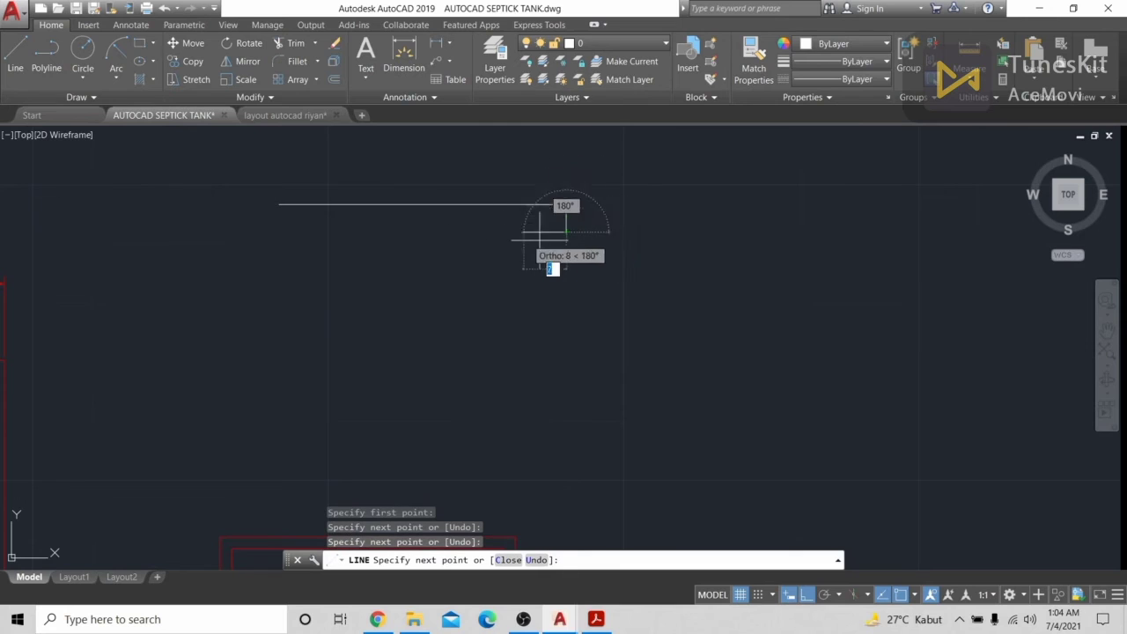
pyautogui.press('Escape')
pyautogui.press('space')
pyautogui.press('Escape')
pyautogui.click(572, 238)
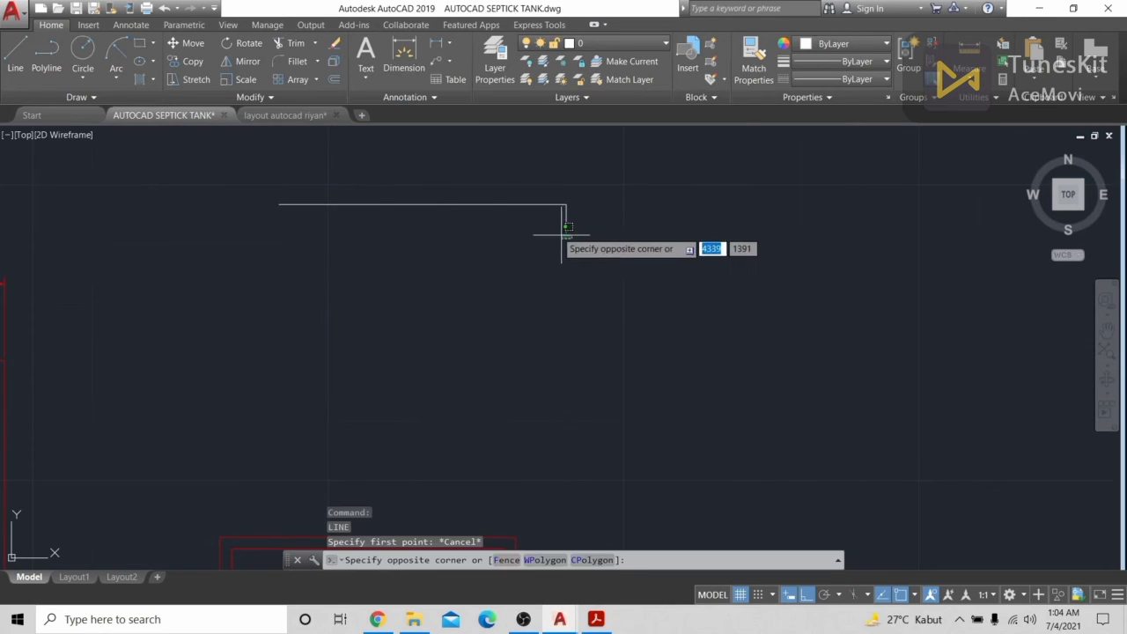
pyautogui.click(554, 229)
pyautogui.write('mi')
pyautogui.press('Return')
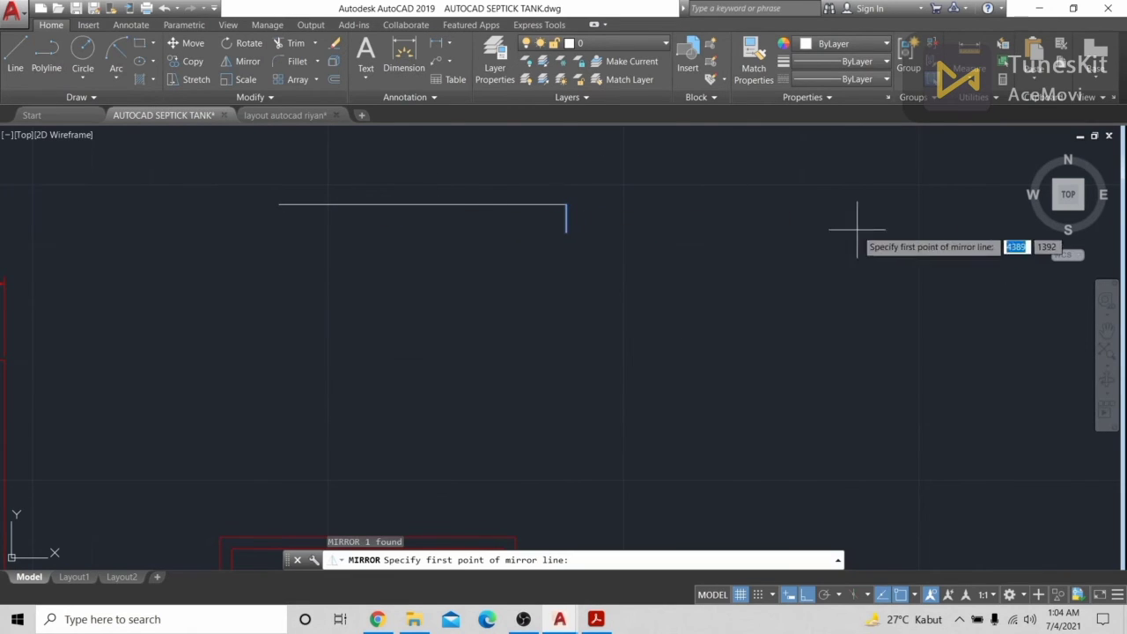
pyautogui.press('Escape')
# Draw a second horizontal line about 49 units long from the vertical segment's lower end, parallel to the first and aligned with its left end
pyautogui.click(14, 64)
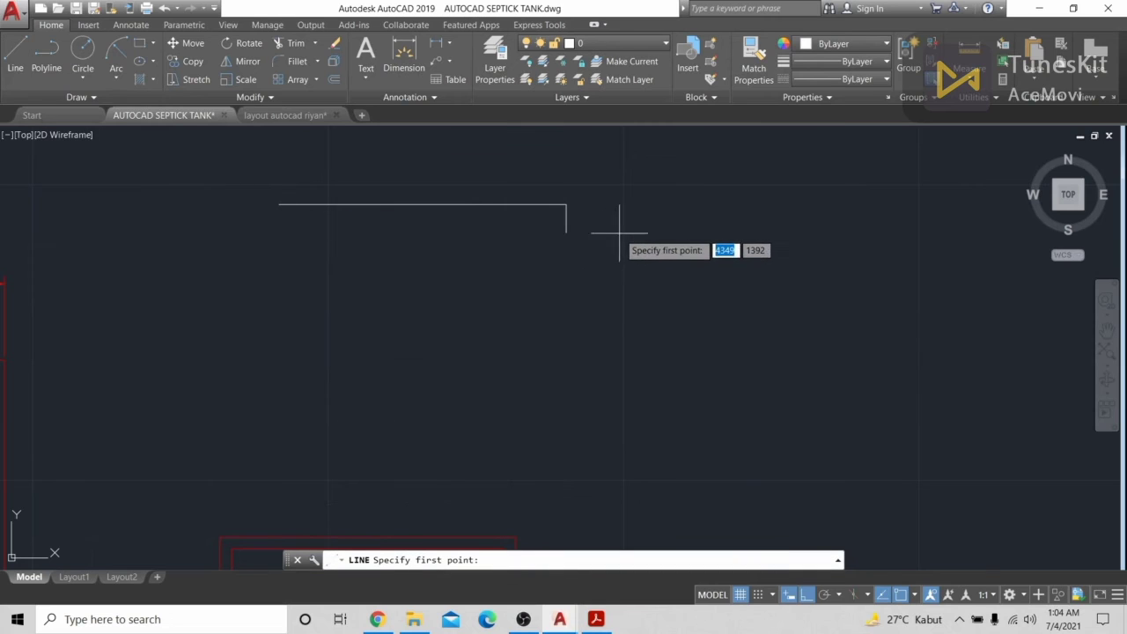
pyautogui.click(566, 231)
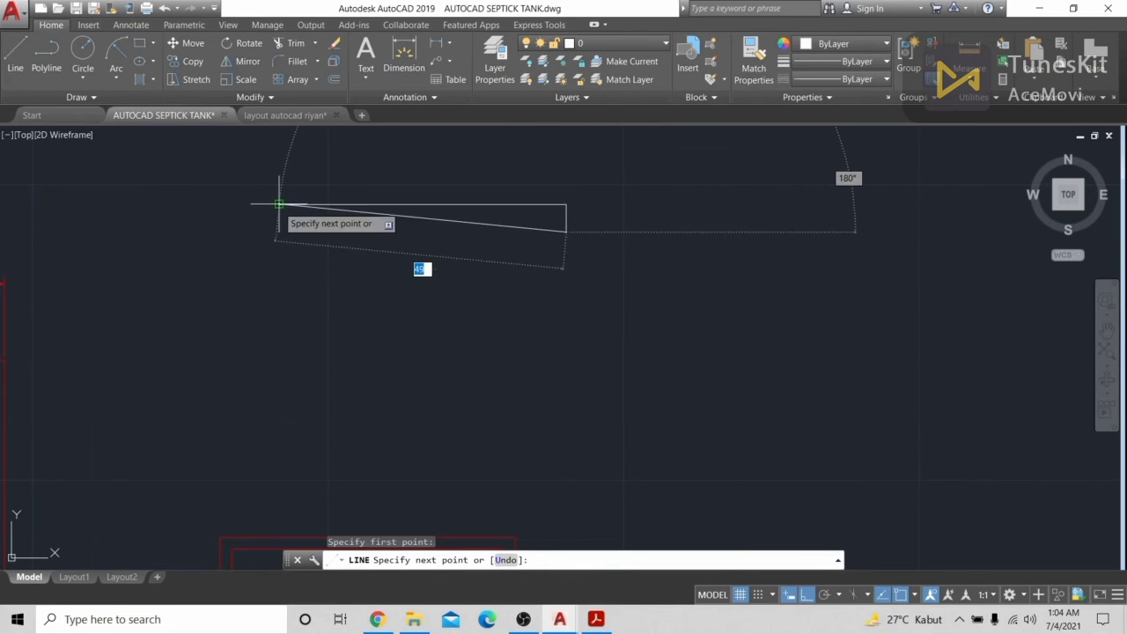
pyautogui.click(279, 232)
pyautogui.press('Return')
# Draw a start-end-radius arc bulging right between the ends of the short vertical segment at the pipe's right end
pyautogui.scroll(-2, 548, 337)
pyautogui.scroll(4, 569, 231)
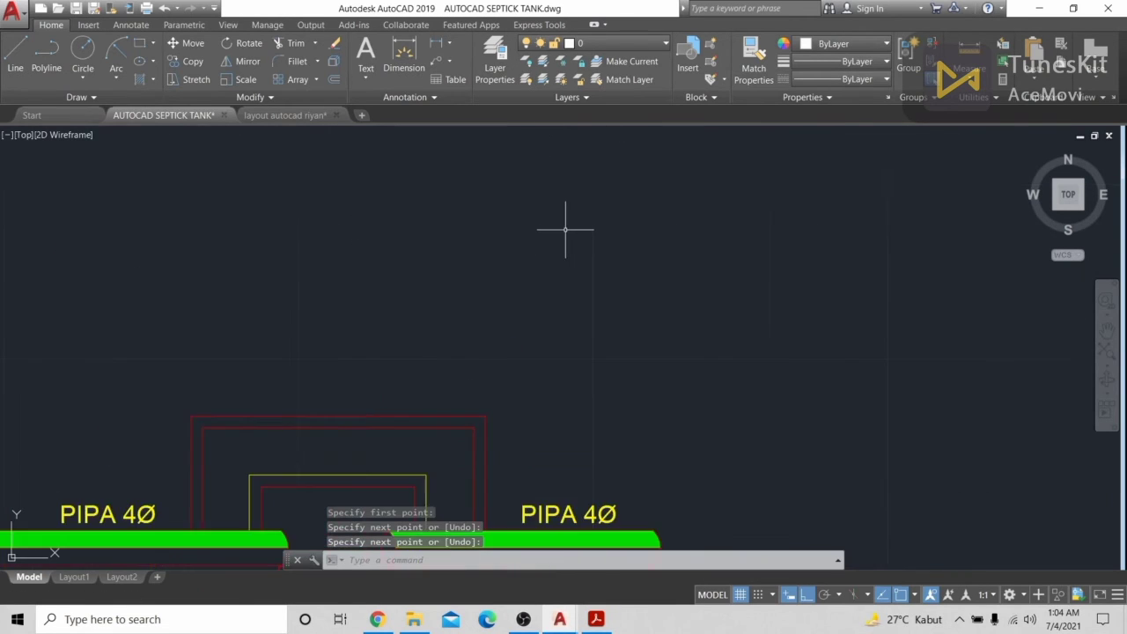
pyautogui.click(116, 74)
pyautogui.click(204, 286)
pyautogui.click(523, 264)
pyautogui.click(523, 221)
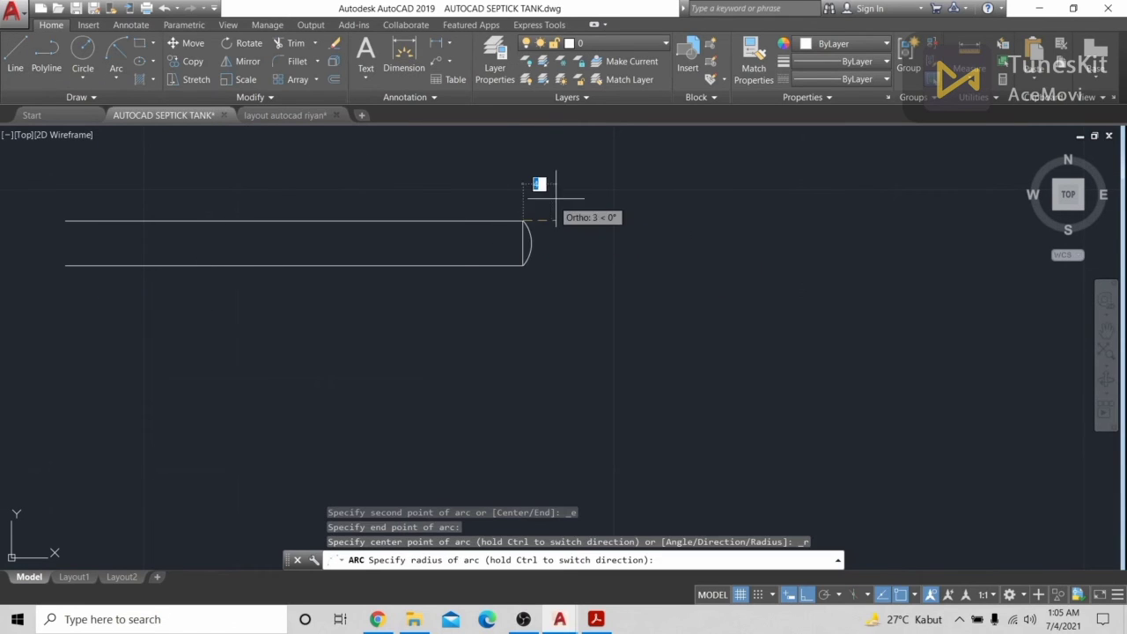
pyautogui.click(507, 185)
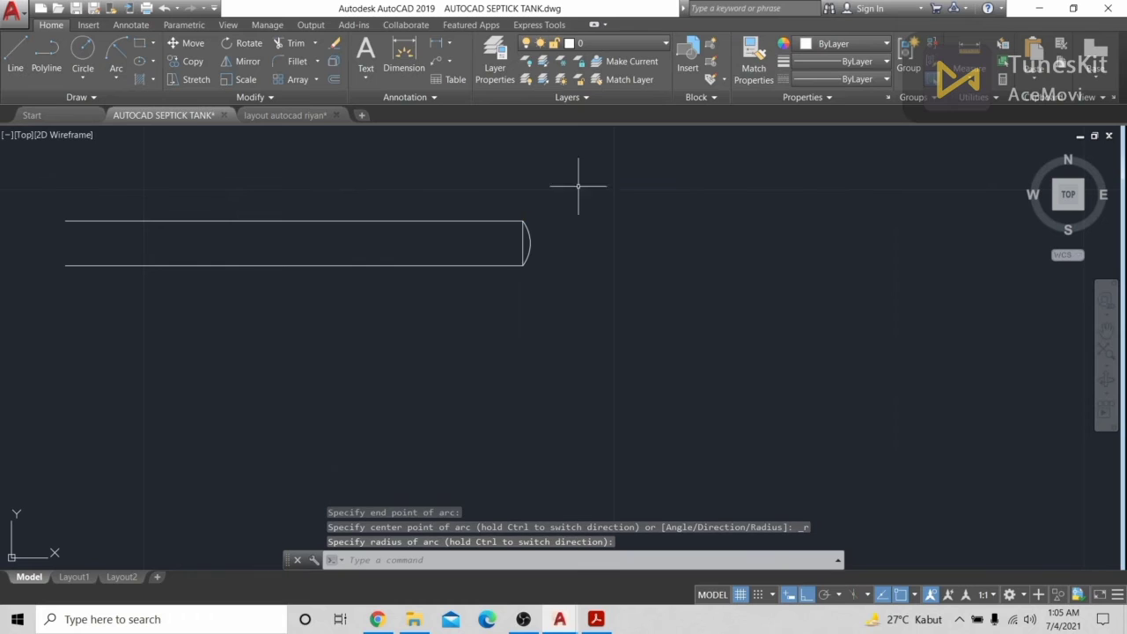
# Mirror the end arc about the short vertical segment, keeping the original
pyautogui.write('mi')
pyautogui.press('Return')
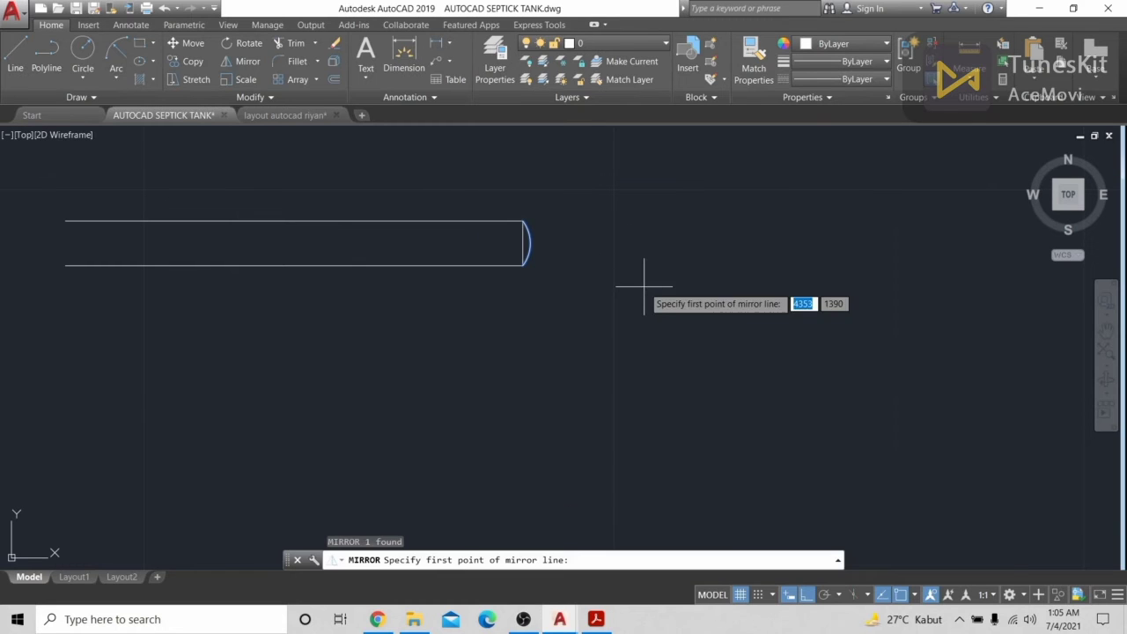
pyautogui.click(523, 264)
pyautogui.click(558, 398)
pyautogui.press('Return')
pyautogui.scroll(-5, 554, 402)
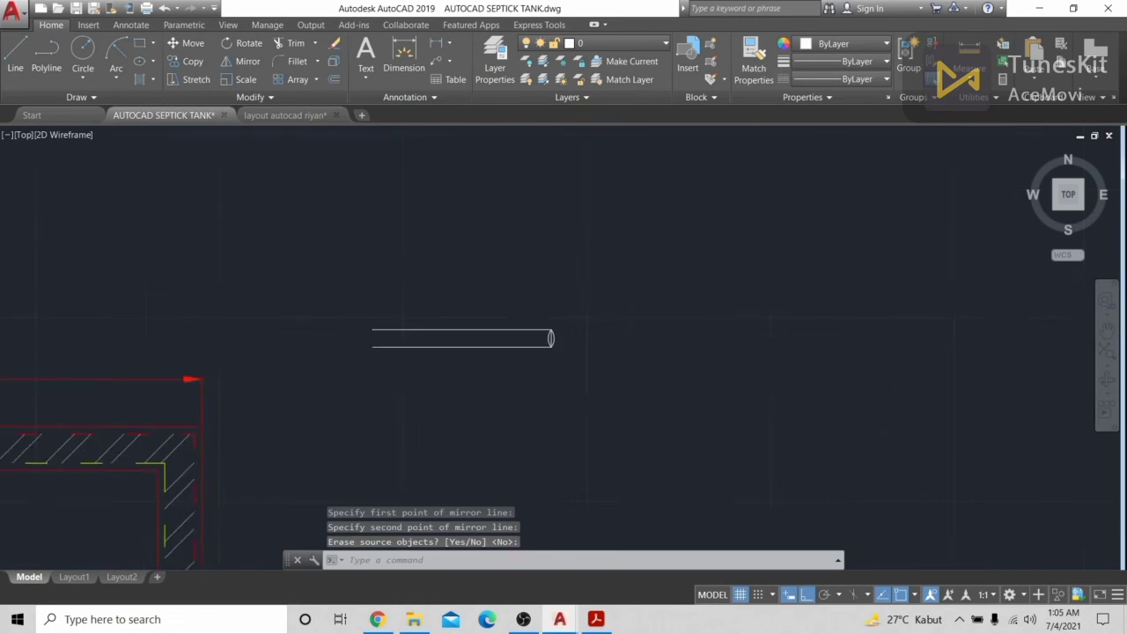
# Mirror both end arcs below the pipe's second horizontal line, keeping the originals
pyautogui.scroll(6, 661, 304)
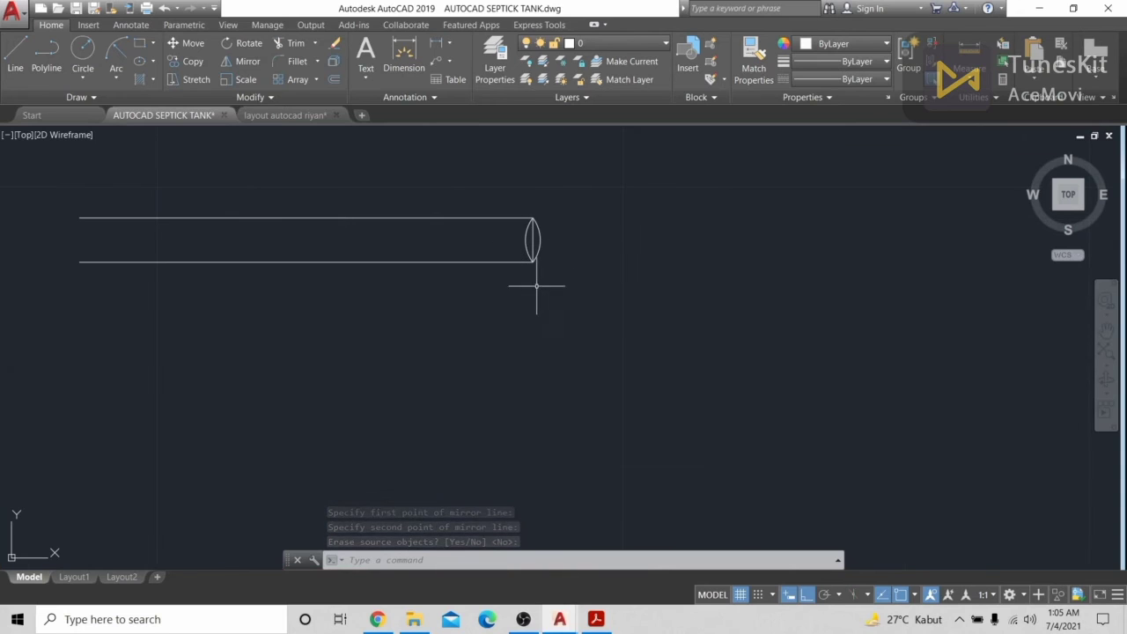
pyautogui.click(538, 230)
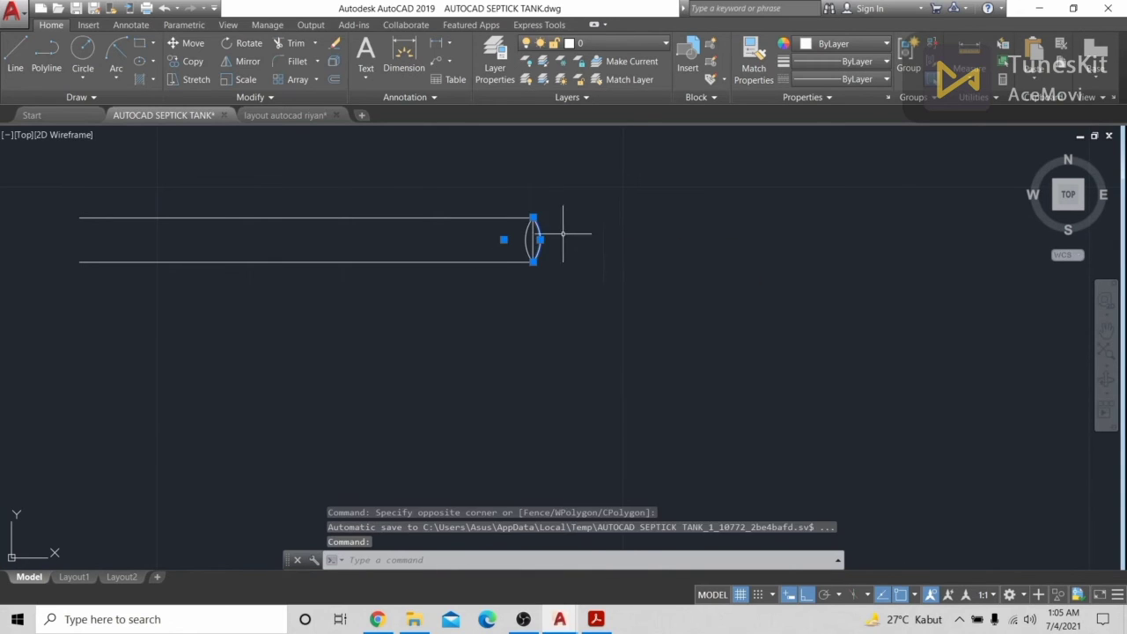
pyautogui.press('Return')
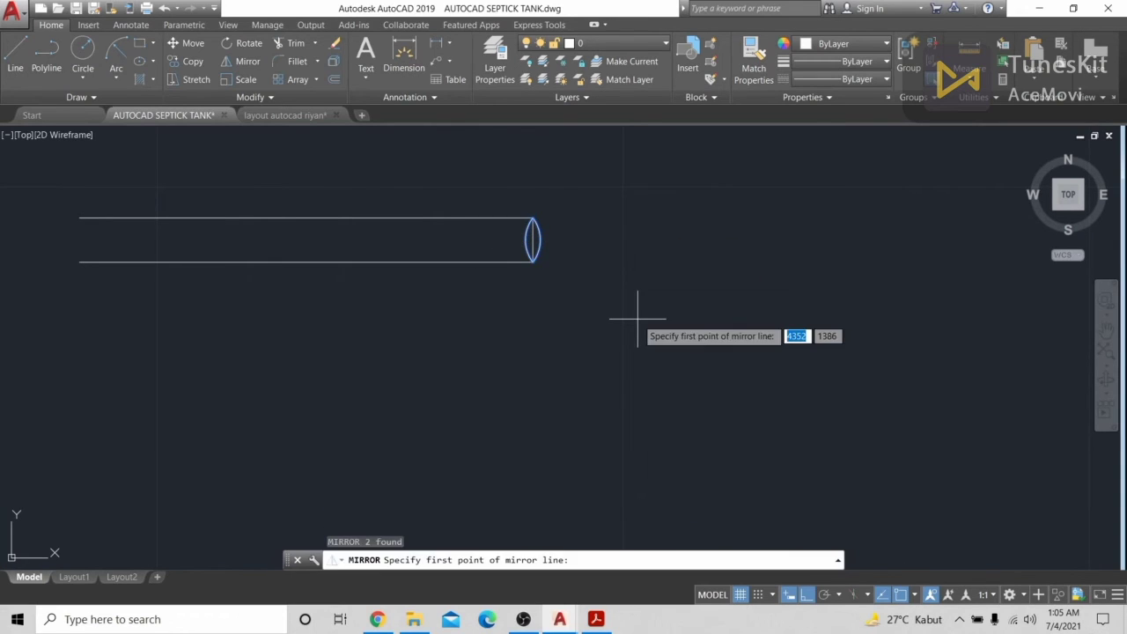
pyautogui.click(533, 261)
pyautogui.click(737, 255)
pyautogui.press('Return')
pyautogui.scroll(-4, 711, 335)
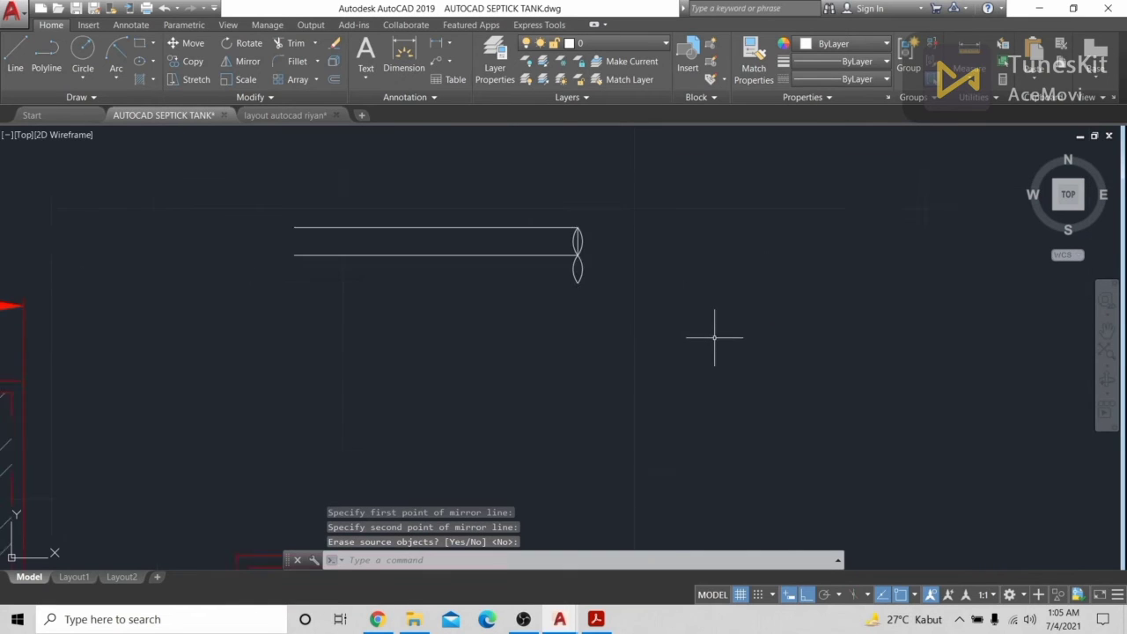
pyautogui.moveTo(738, 230); pyautogui.dragTo(722, 315, button='middle')
pyautogui.scroll(4, 673, 191)
pyautogui.moveTo(652, 206); pyautogui.dragTo(651, 261, button='middle')
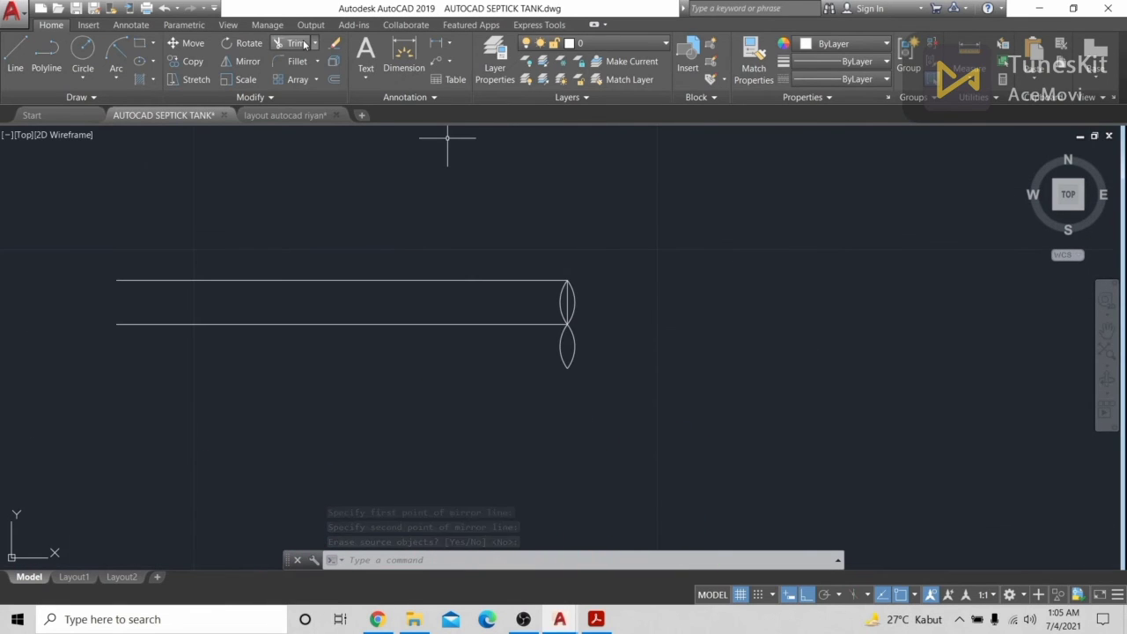
pyautogui.click(297, 43)
pyautogui.press('Return')
pyautogui.scroll(4, 592, 305)
pyautogui.press('Escape')
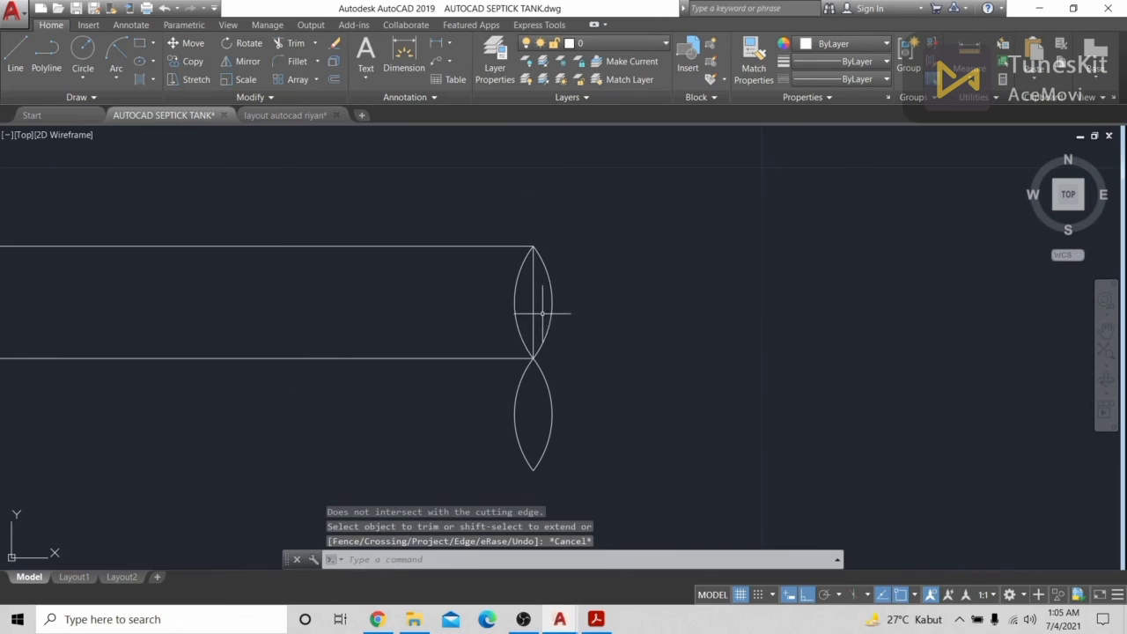
# Erase the short vertical segment and the left arc between the two horizontal pipe lines
pyautogui.moveTo(537, 326); pyautogui.dragTo(511, 301)
pyautogui.press('Delete')
pyautogui.scroll(-2, 503, 343)
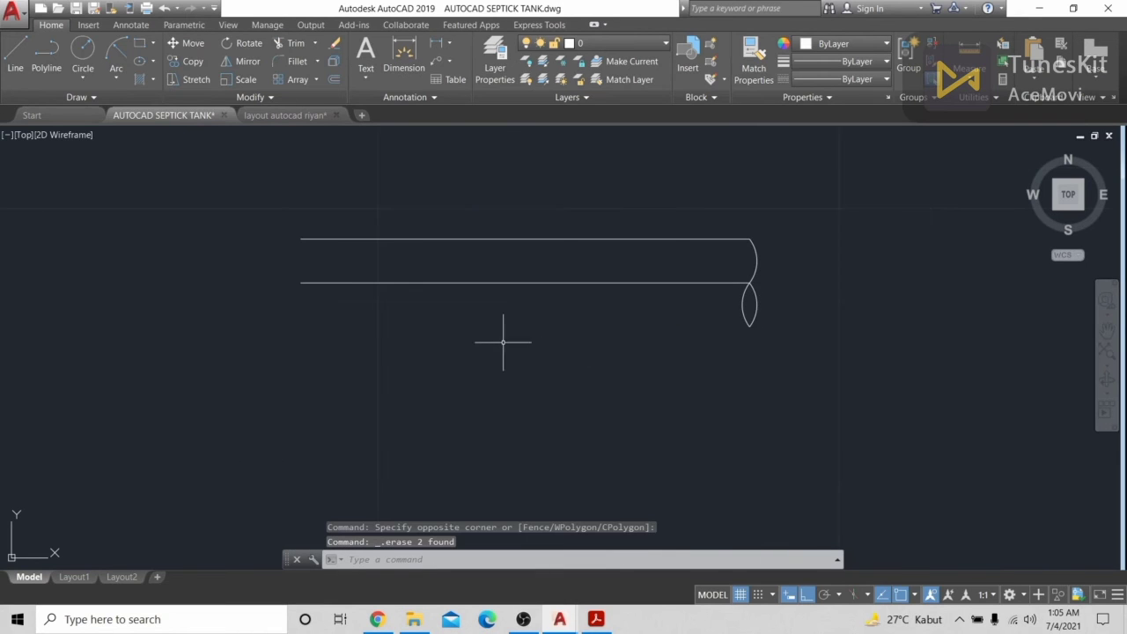
# Draw a third horizontal line from the lower tip of the mirrored arcs, ending level with the other pipe lines' left ends
pyautogui.click(24, 58)
pyautogui.click(749, 326)
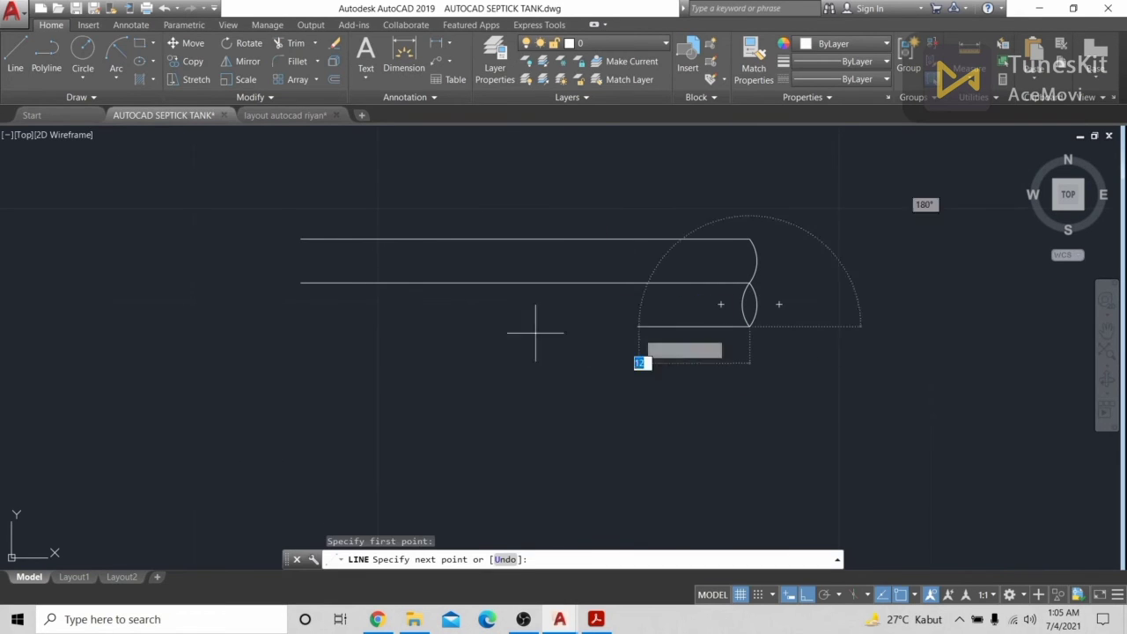
pyautogui.click(301, 326)
pyautogui.press('Return')
# Mirror the three arcs at the pipe's right end about the vertical axis through the pipe's midpoint, keeping the originals
pyautogui.click(845, 333)
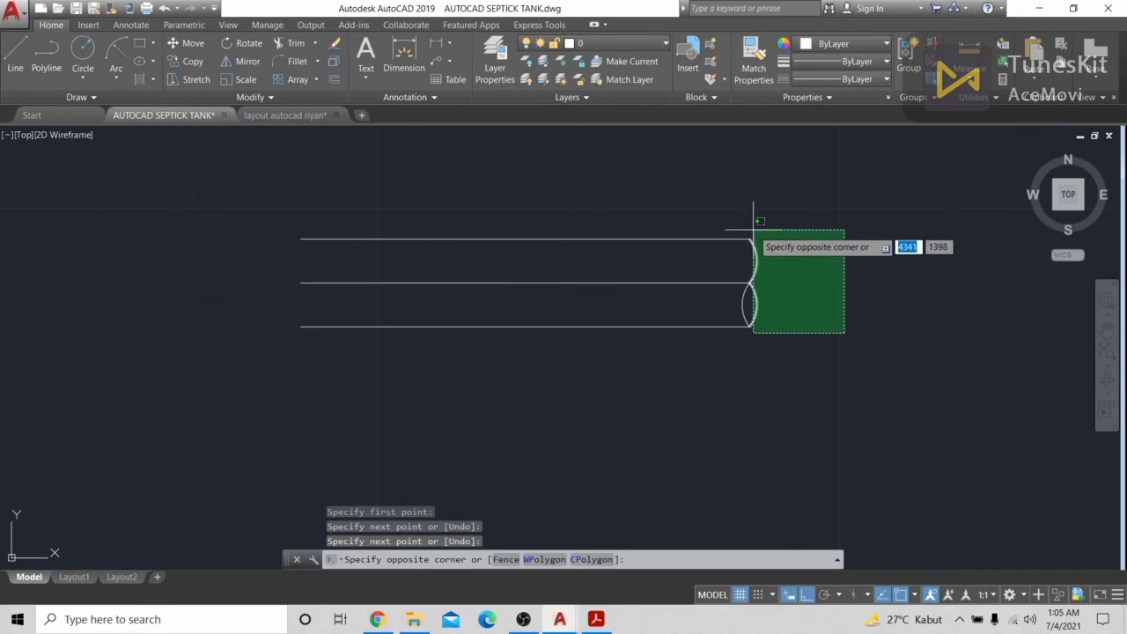
pyautogui.click(808, 264)
pyautogui.click(779, 331)
pyautogui.click(737, 234)
pyautogui.press('Return')
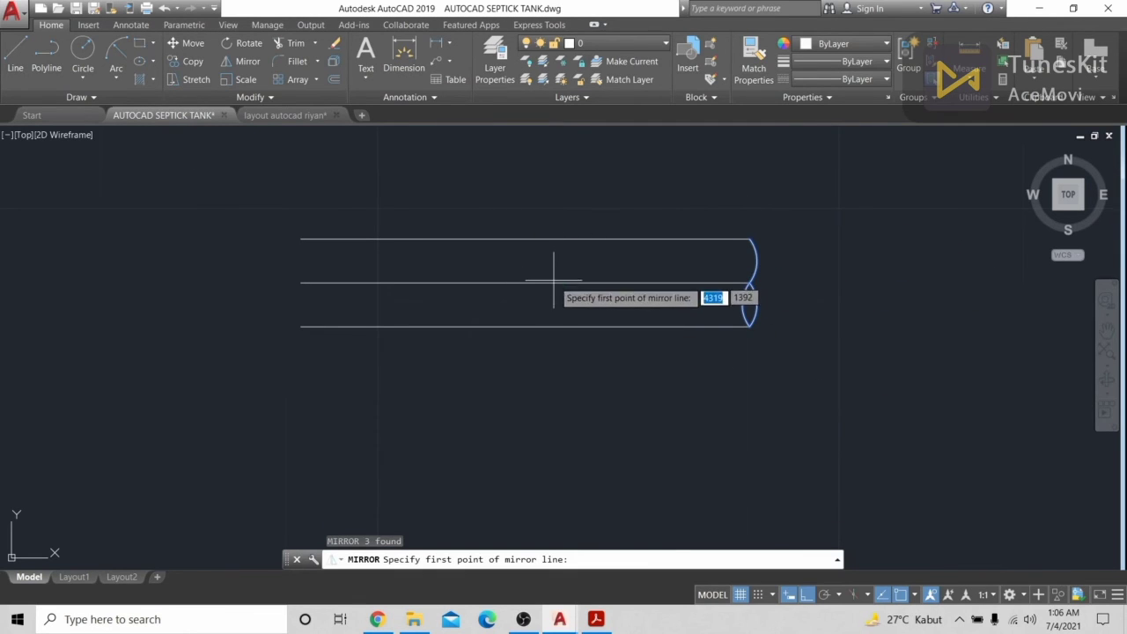
pyautogui.click(526, 282)
pyautogui.click(523, 403)
pyautogui.press('Return')
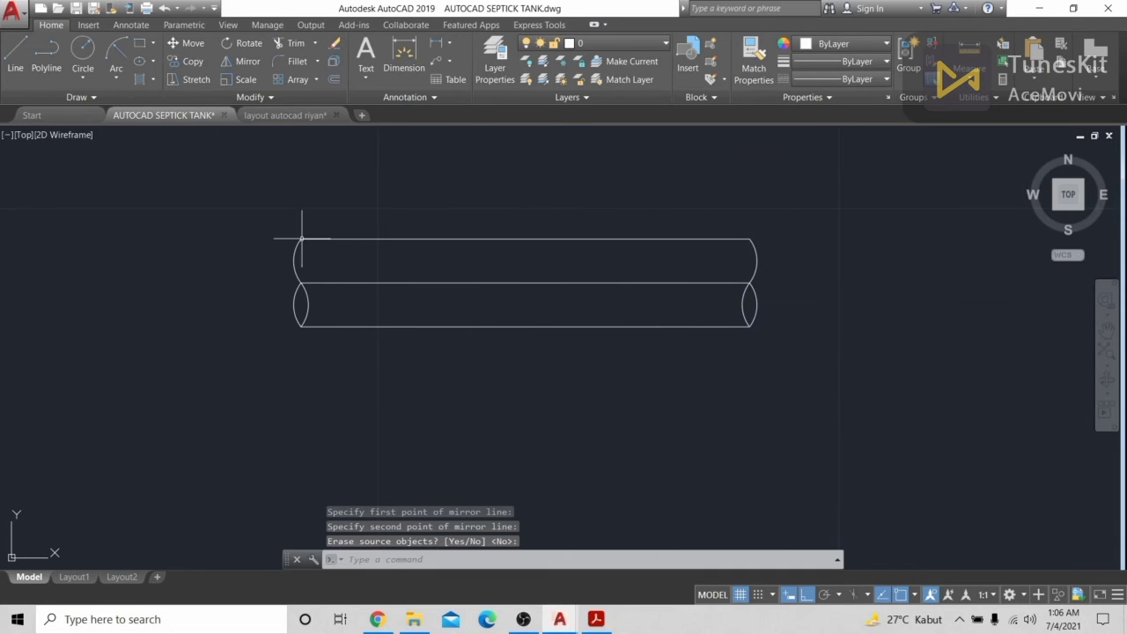
# Rotate the three arcs at the pipe's left end 180° about the middle line's left endpoint
pyautogui.click(318, 304)
pyautogui.click(294, 254)
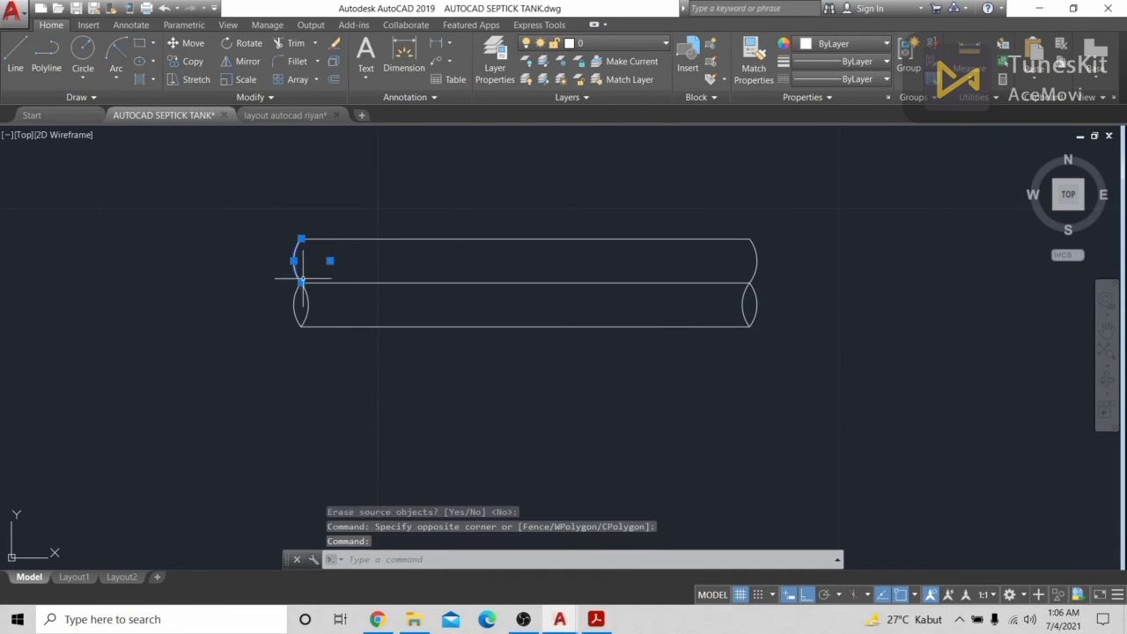
pyautogui.click(311, 287)
pyautogui.click(287, 300)
pyautogui.press('Return')
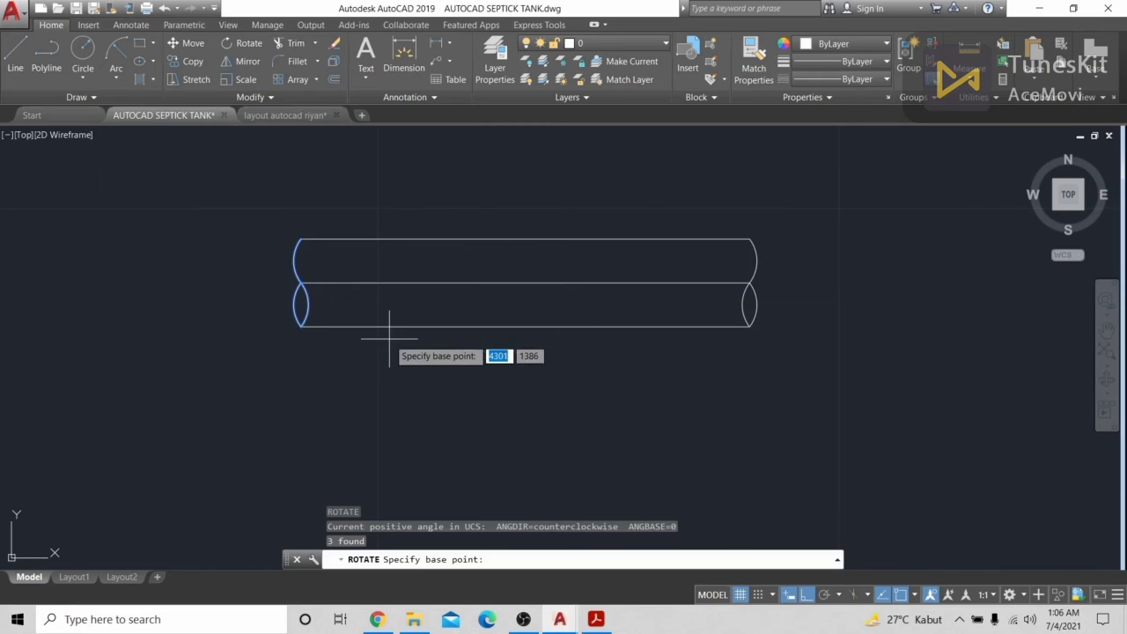
pyautogui.scroll(5, 306, 284)
pyautogui.click(244, 171)
pyautogui.scroll(-4, 252, 355)
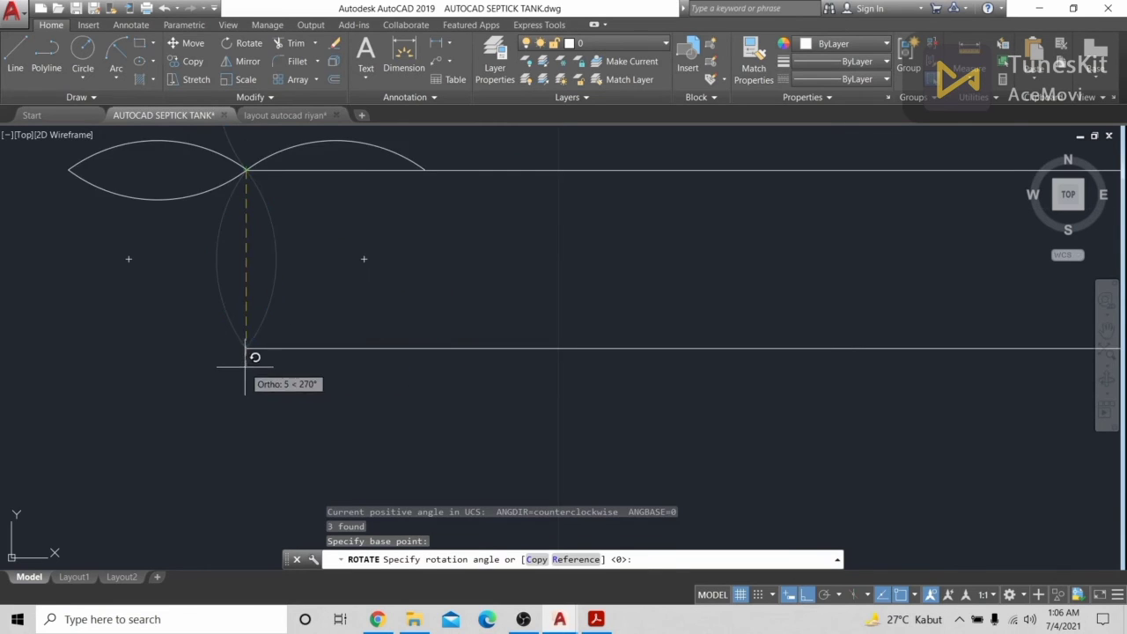
pyautogui.click(113, 400)
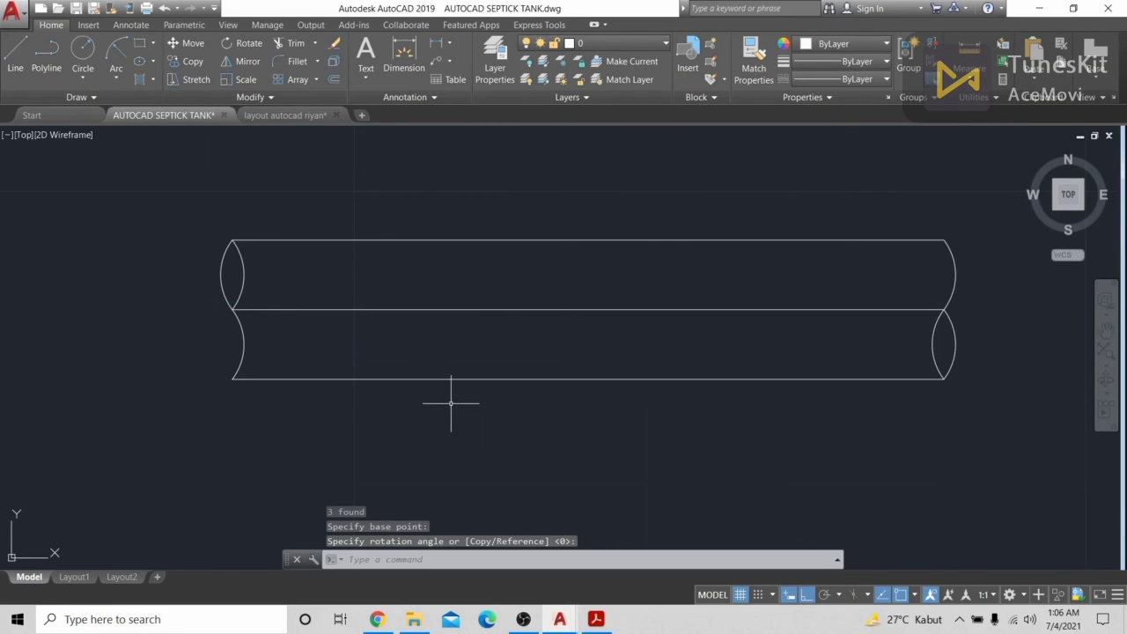
# Mirror the lower arc at the pipe's left end about the vertical axis through its endpoints, keeping the original
pyautogui.click(244, 333)
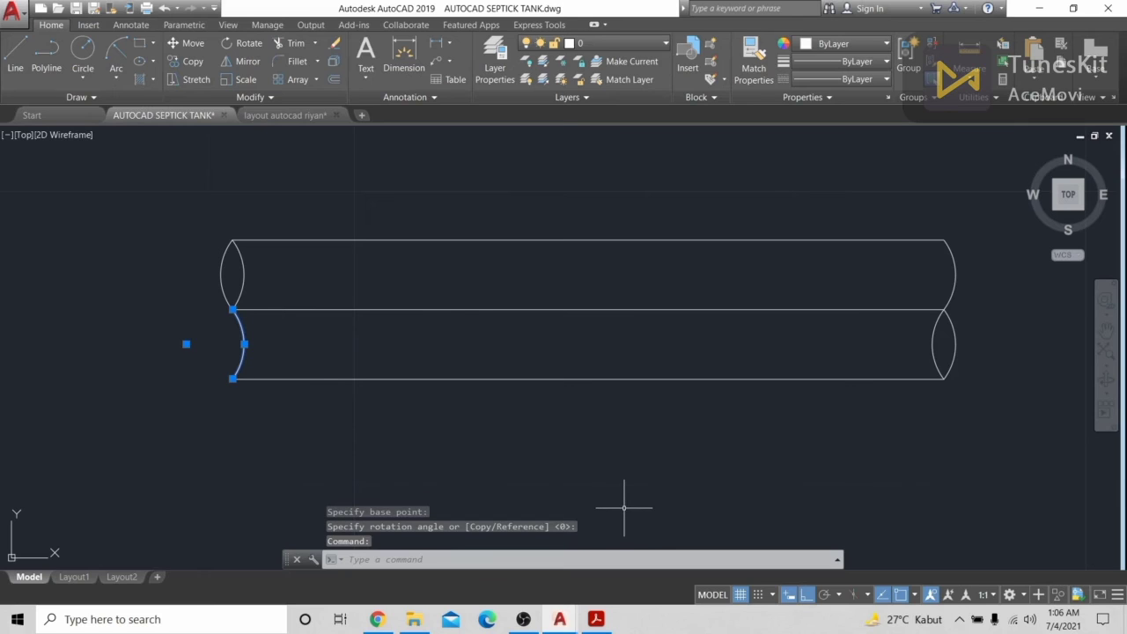
pyautogui.press('Return')
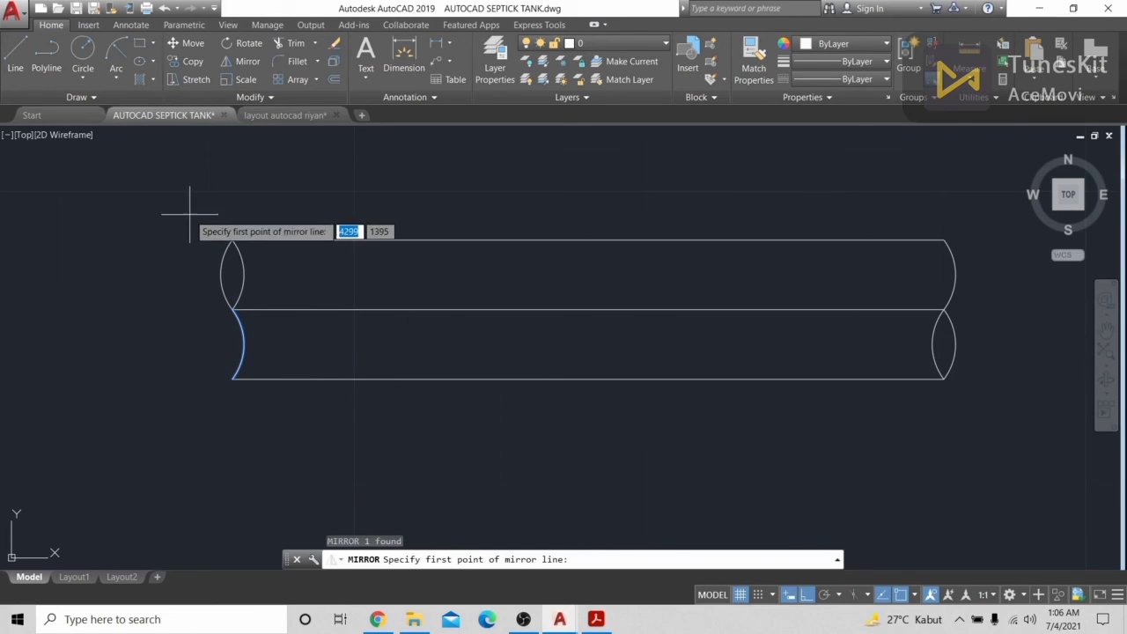
pyautogui.click(232, 309)
pyautogui.click(233, 445)
pyautogui.press('Return')
# Erase the inward-curving lower arc at the pipe's left end, leaving only the outward-bulging one
pyautogui.click(266, 378)
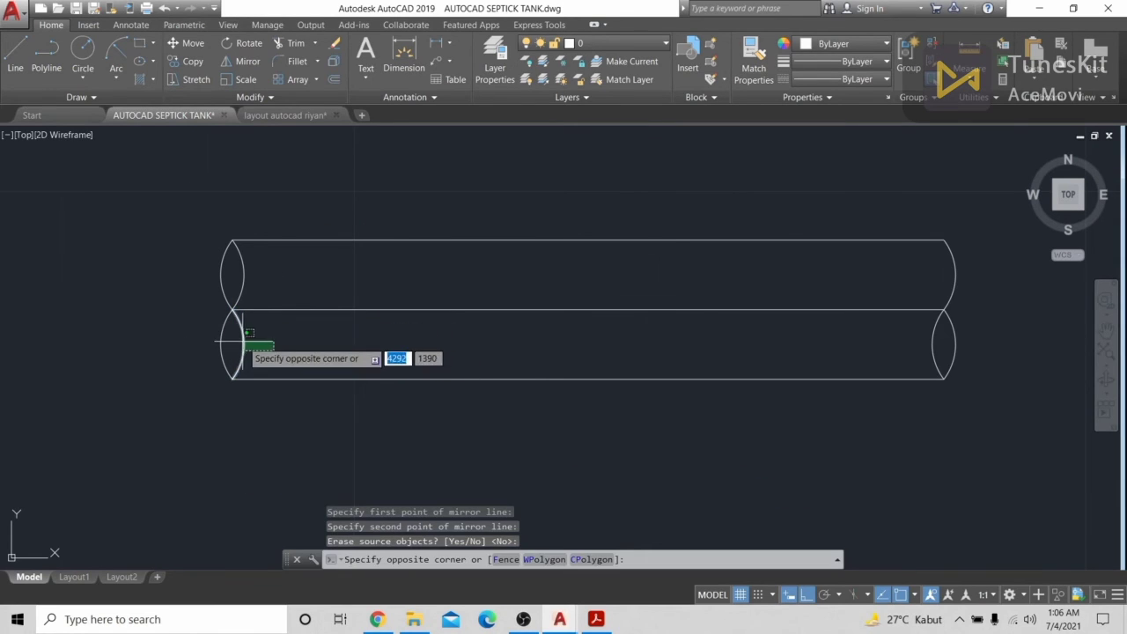
pyautogui.click(217, 317)
pyautogui.press('Delete')
pyautogui.scroll(-6, 422, 467)
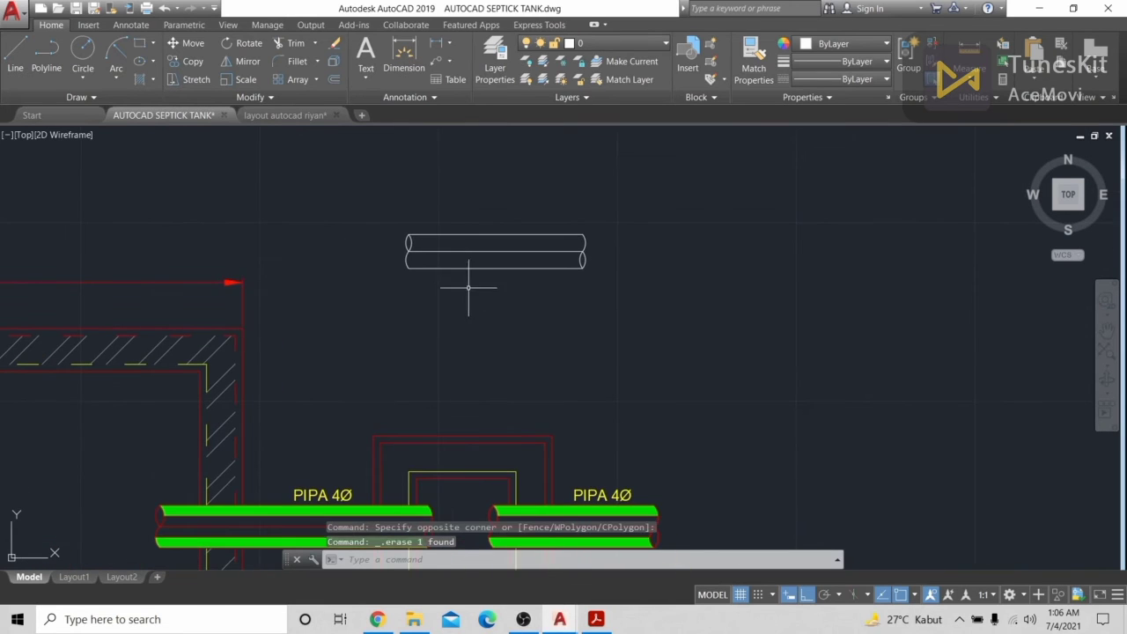
# Draw a horizontal line through the pipe's upper half, from the left inner arc to slightly past the right end arc
pyautogui.scroll(3, 235, 194)
pyautogui.write('l')
pyautogui.press('Return')
pyautogui.scroll(4, 319, 252)
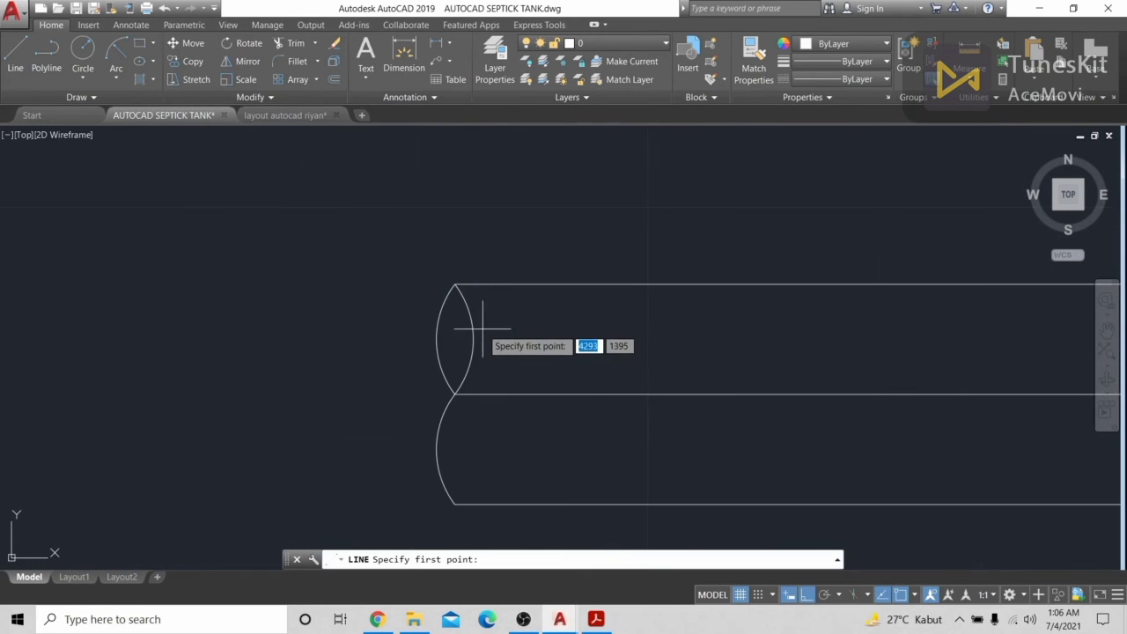
pyautogui.click(473, 329)
pyautogui.scroll(-2, 202, 336)
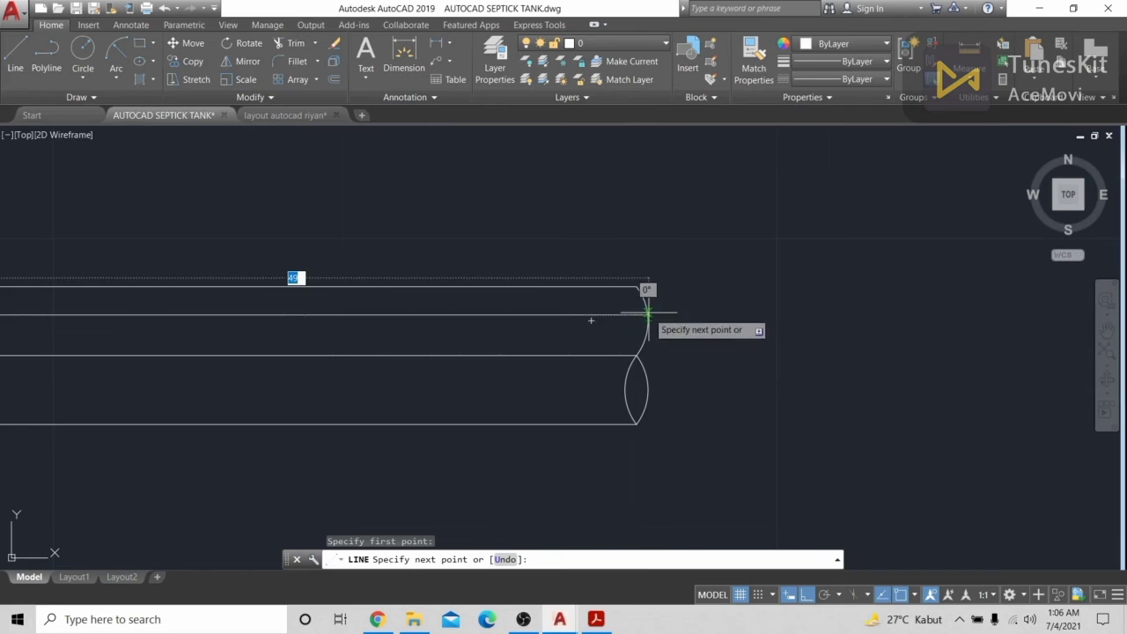
pyautogui.scroll(5, 665, 315)
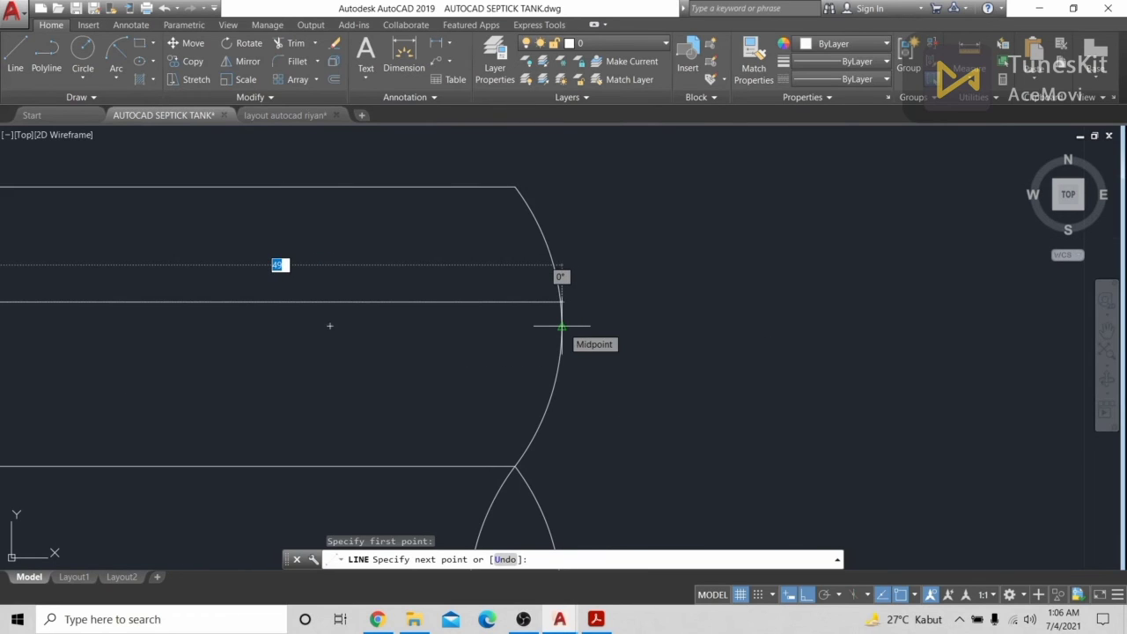
pyautogui.click(623, 245)
pyautogui.press('Escape')
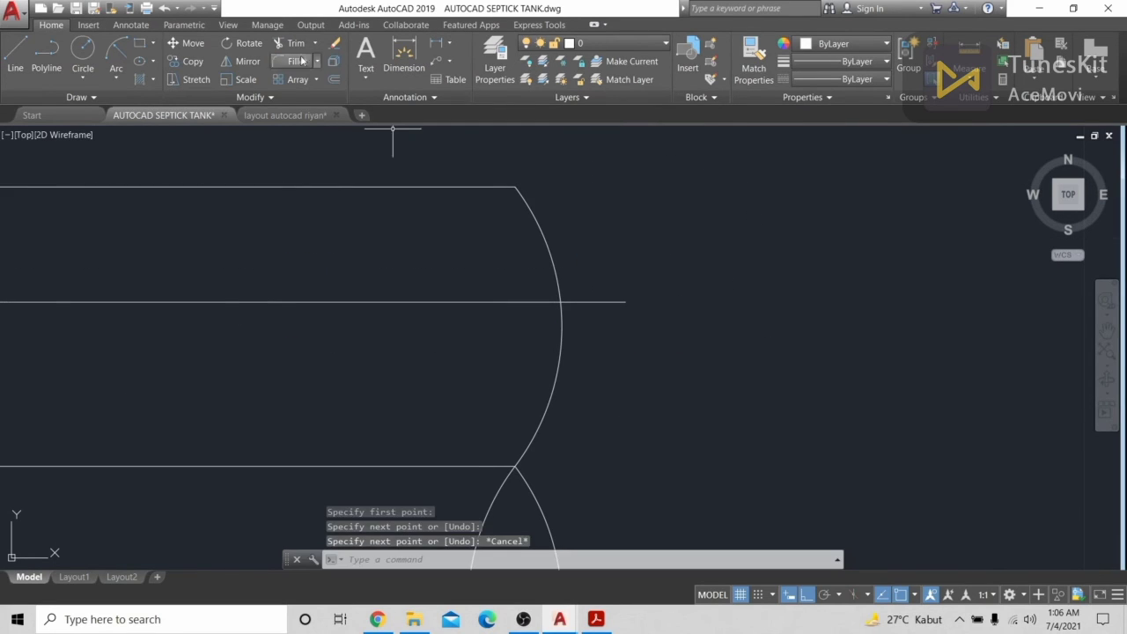
# Trim the upper inner line's overhang beyond the pipe's right end arc
pyautogui.click(298, 44)
pyautogui.press('Return')
pyautogui.click(679, 361)
pyautogui.click(588, 268)
pyautogui.press('Escape')
# Draw a horizontal line through the pipe's lower half, from the left end arc to just inside the right end ellipse
pyautogui.scroll(-5, 704, 364)
pyautogui.moveTo(704, 364); pyautogui.dragTo(748, 215, button='middle')
pyautogui.scroll(-3, 757, 145)
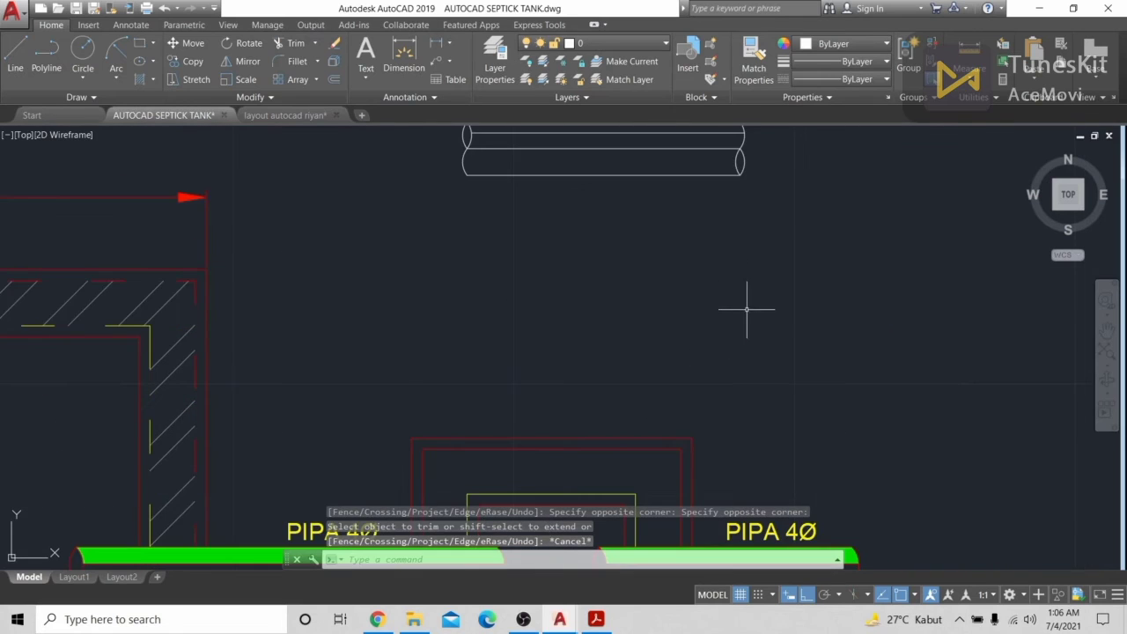
pyautogui.moveTo(718, 393); pyautogui.dragTo(711, 449, button='middle')
pyautogui.scroll(2, 679, 317)
pyautogui.click(15, 54)
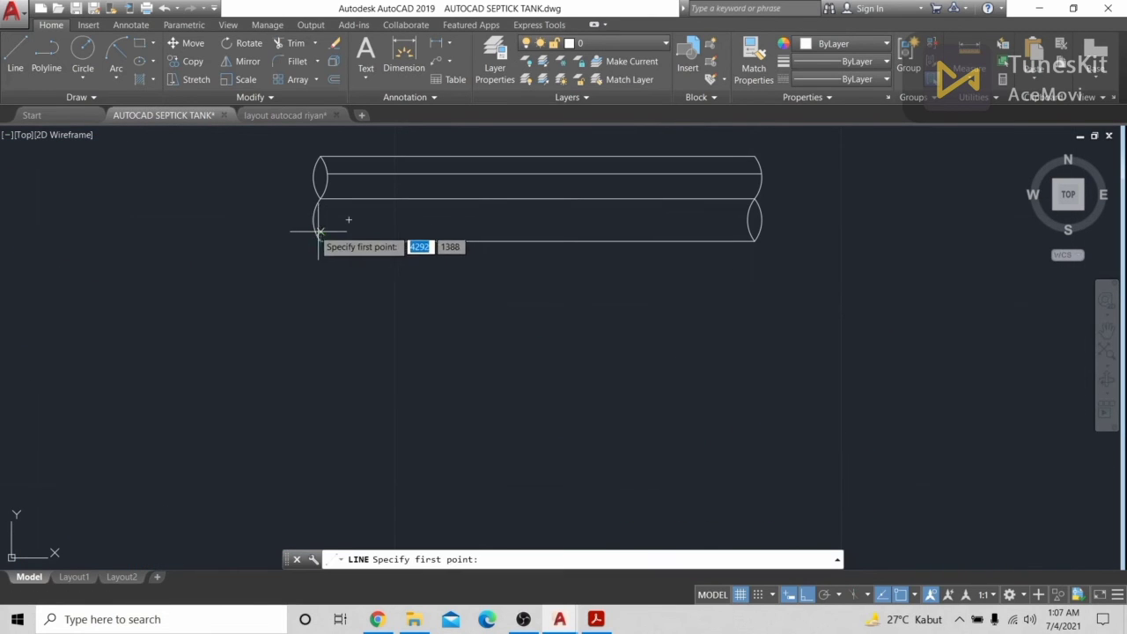
pyautogui.click(313, 220)
pyautogui.scroll(3, 748, 236)
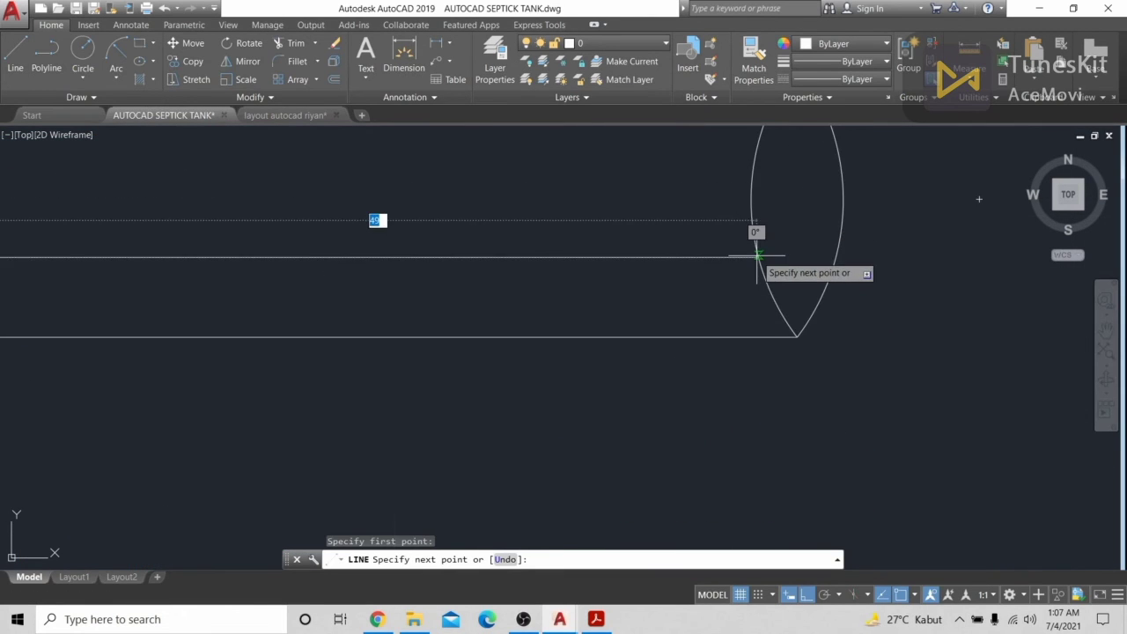
pyautogui.click(789, 256)
pyautogui.press('Return')
# Trim the lower inner line where it crosses the inner arc at the pipe's right end
pyautogui.click(297, 44)
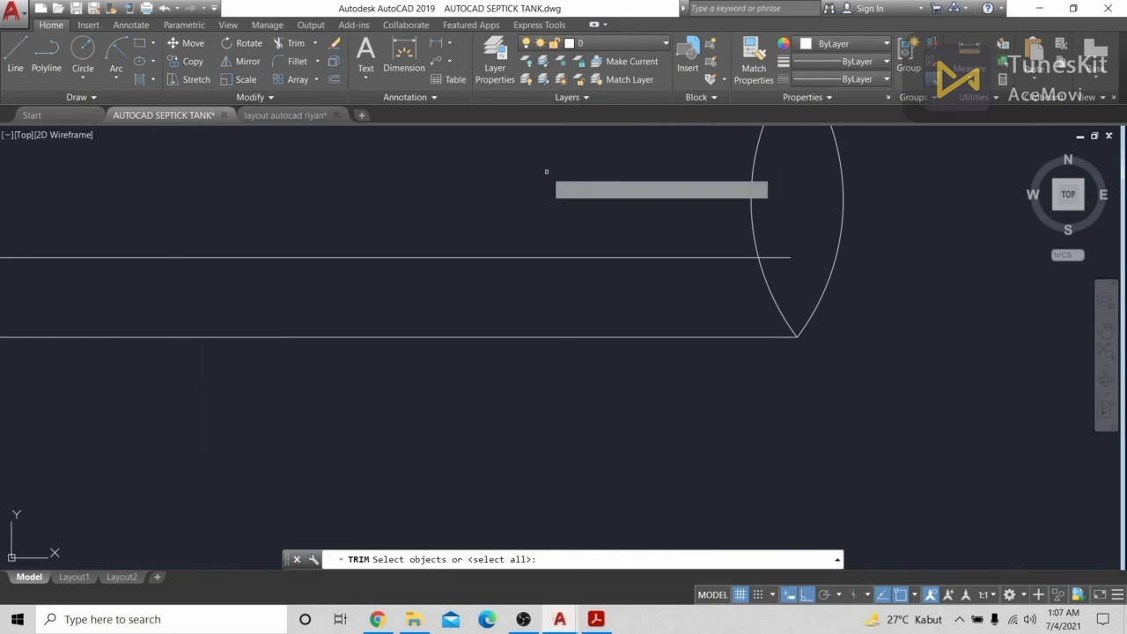
pyautogui.press('Return')
pyautogui.click(787, 256)
pyautogui.scroll(-4, 787, 256)
pyautogui.press('Escape')
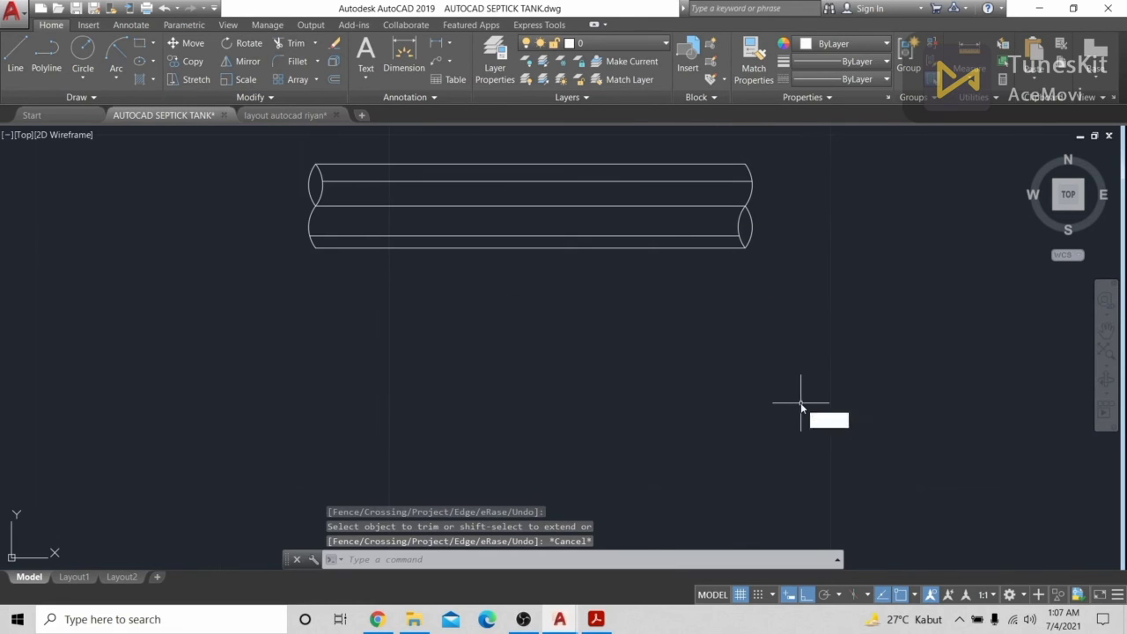
# Hatch the pipe's top and bottom strips with the SOLID pattern in green
pyautogui.write('h')
pyautogui.press('Return')
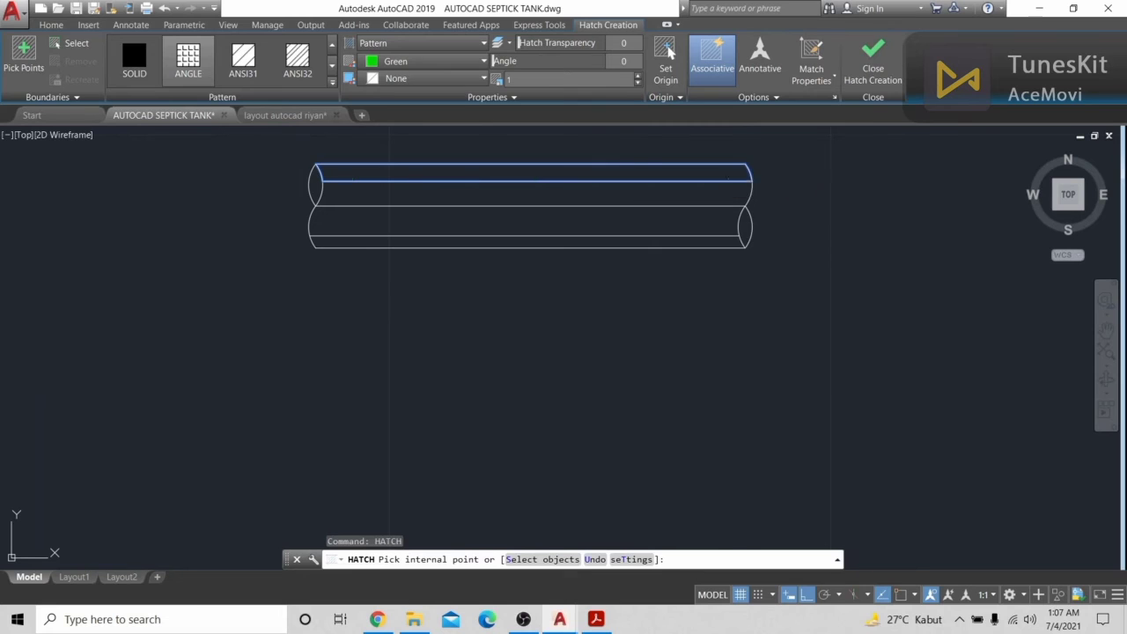
pyautogui.click(637, 173)
pyautogui.click(629, 242)
pyautogui.click(132, 58)
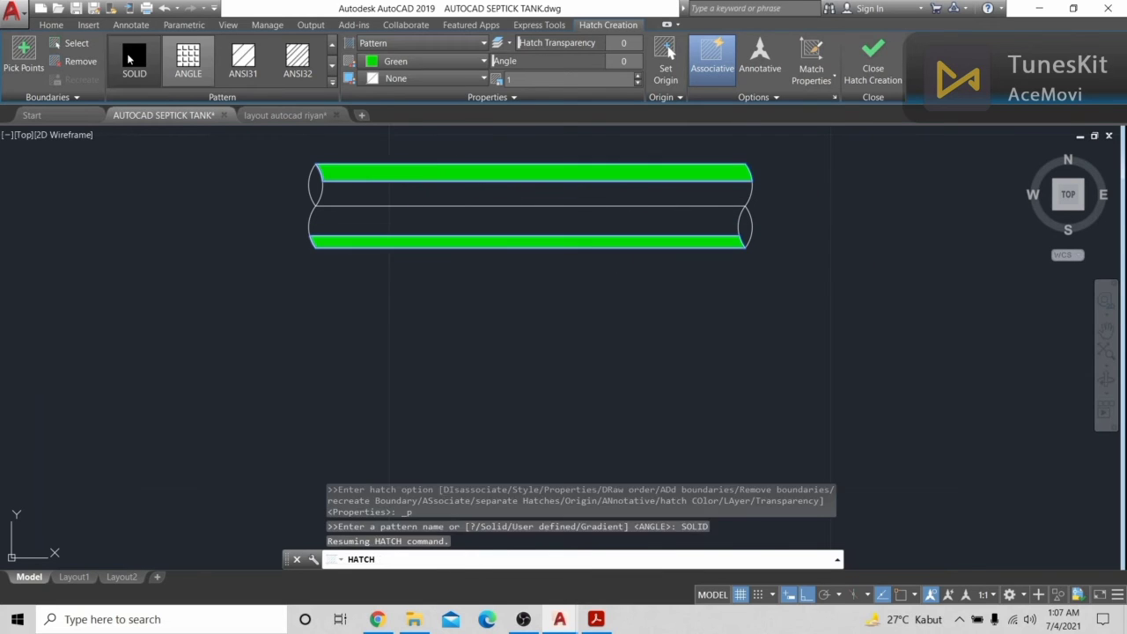
pyautogui.press('Escape')
# Draw two closely spaced vertical lines crossing the middle of the new pipe, extending above and below it
pyautogui.scroll(-8, 623, 323)
pyautogui.scroll(5, 748, 376)
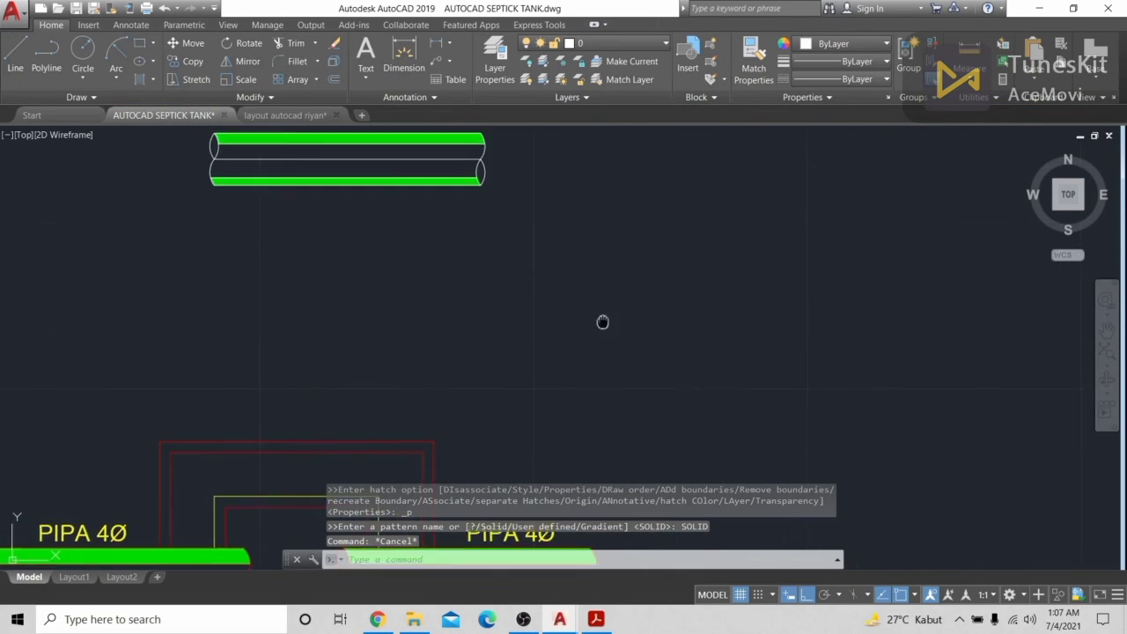
pyautogui.scroll(-5, 787, 244)
pyautogui.moveTo(755, 269); pyautogui.dragTo(671, 270, button='middle')
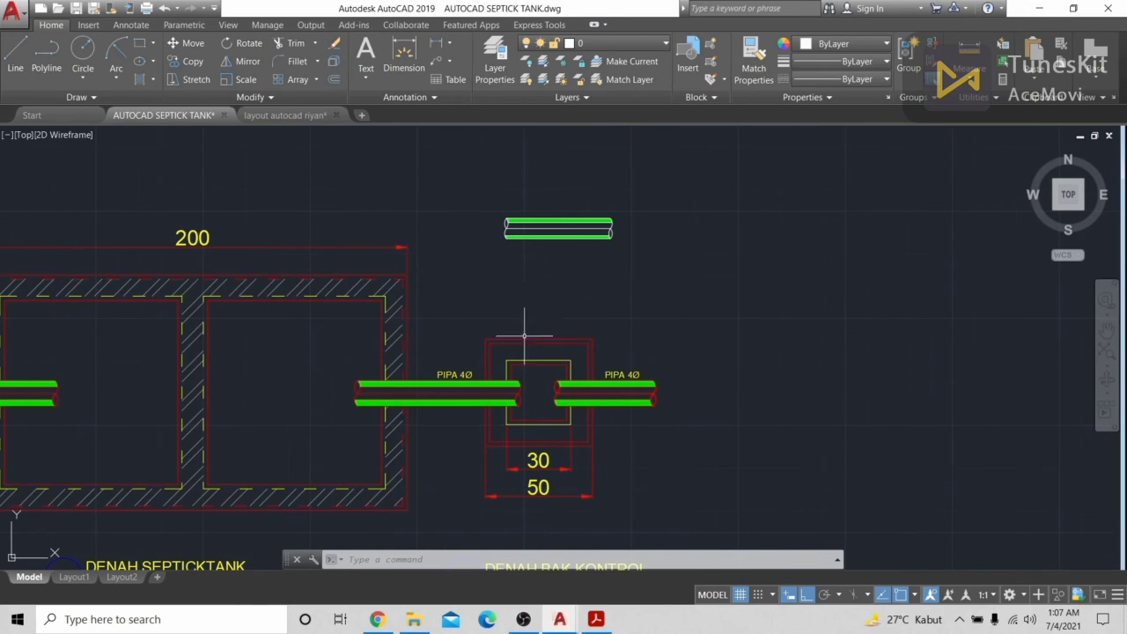
pyautogui.scroll(4, 378, 332)
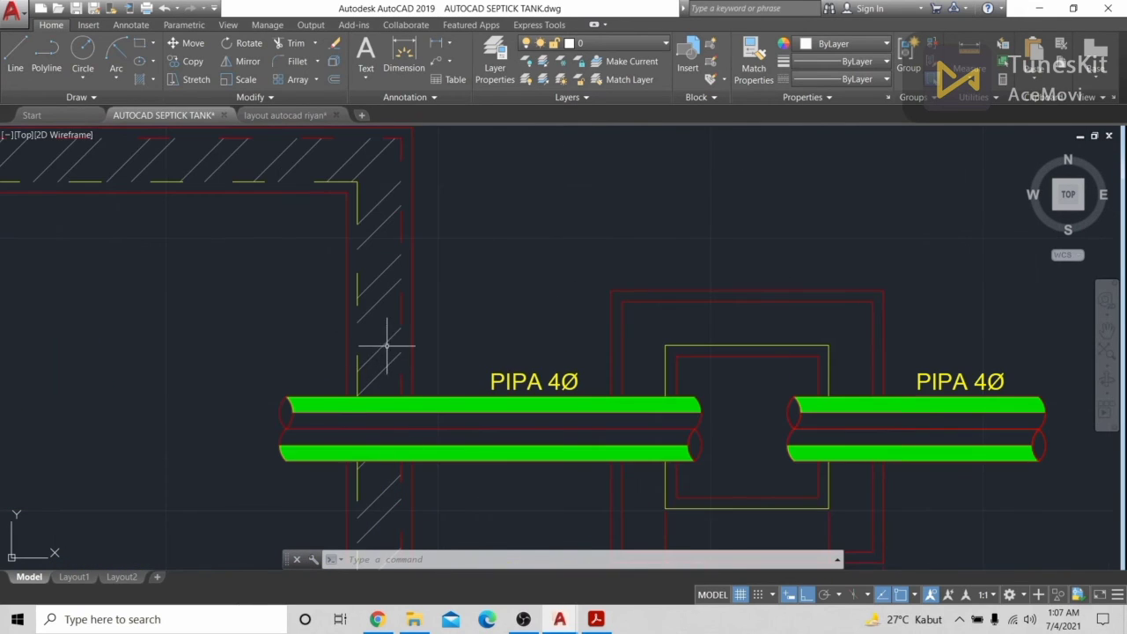
pyautogui.scroll(-2, 409, 337)
pyautogui.moveTo(611, 159); pyautogui.dragTo(567, 334, button='middle')
pyautogui.click(15, 57)
pyautogui.click(594, 182)
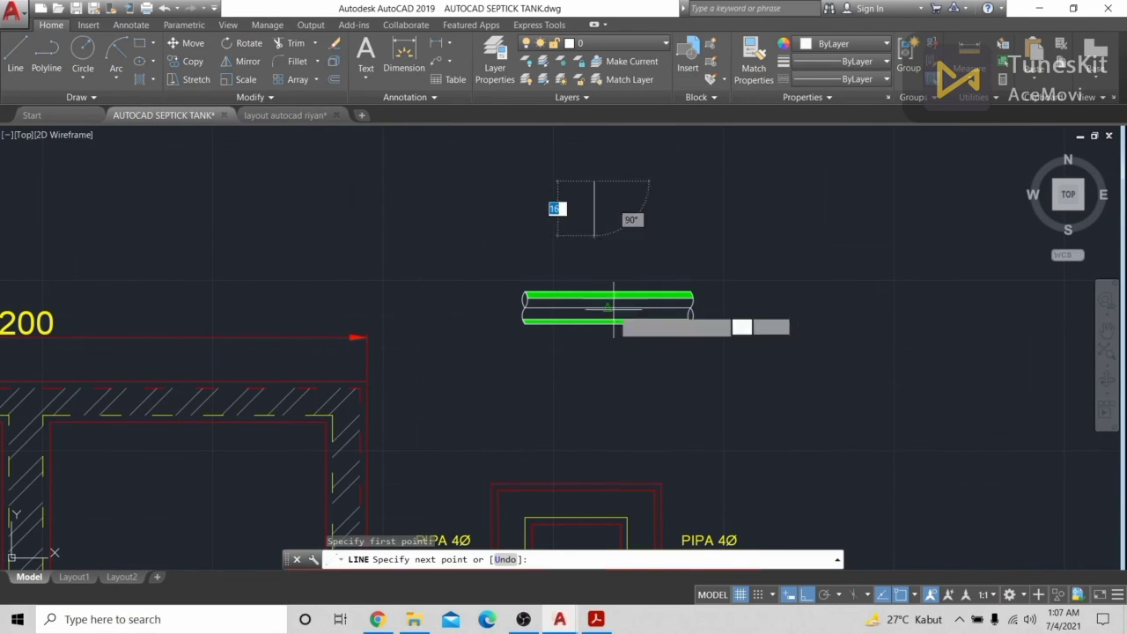
pyautogui.click(607, 179)
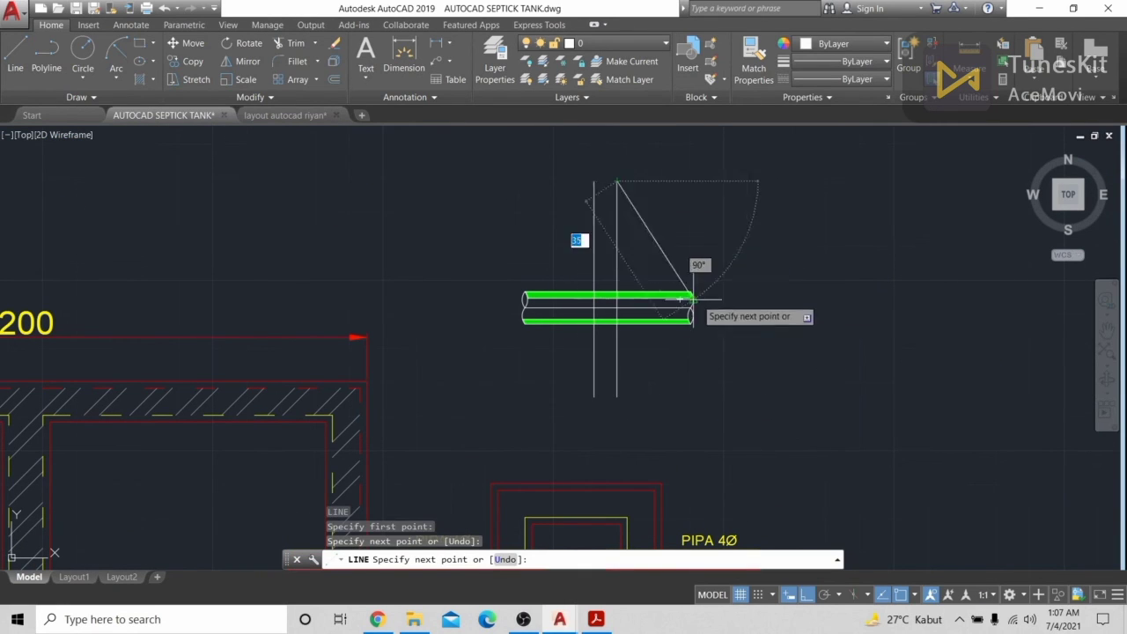
# Close the two vertical lines with short horizontal lines at top and bottom to form a narrow wall rectangle
pyautogui.click(594, 182)
pyautogui.press('space')
pyautogui.scroll(4, 664, 455)
pyautogui.press('space')
pyautogui.click(490, 315)
pyautogui.click(548, 315)
pyautogui.press('Escape')
pyautogui.scroll(-5, 652, 312)
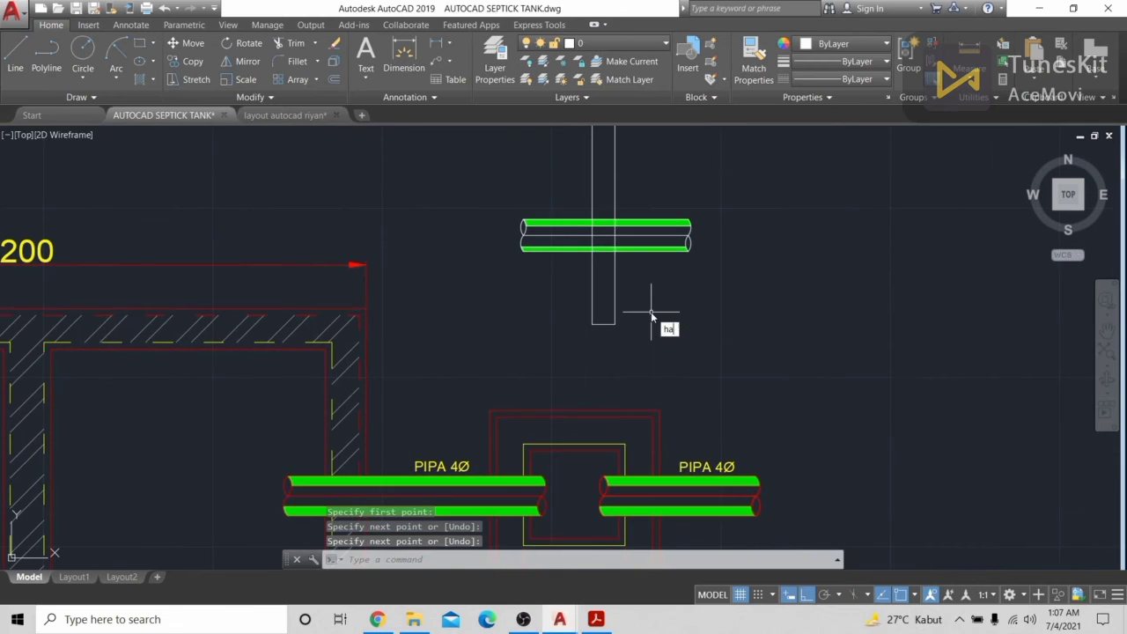
pyautogui.write('h')
pyautogui.press('Return')
pyautogui.scroll(6, 606, 278)
pyautogui.scroll(-6, 697, 248)
pyautogui.press('Escape')
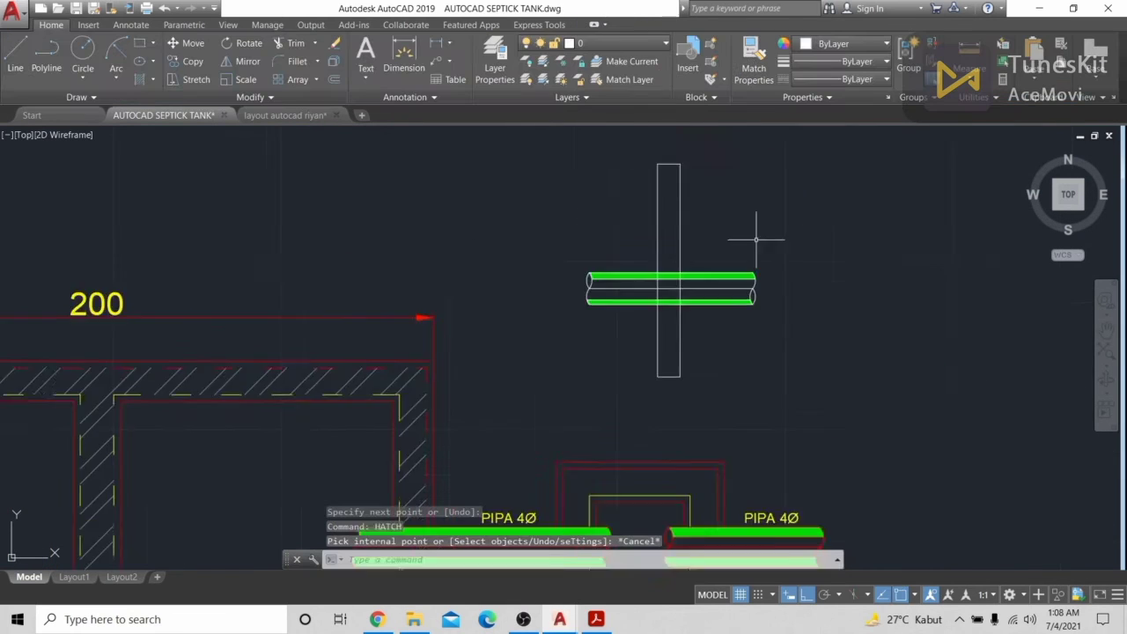
# Move the narrow wall rectangle horizontally off the pipe, to the left of the pipe's left end
pyautogui.moveTo(757, 239); pyautogui.dragTo(776, 279, button='middle')
pyautogui.click(667, 192)
pyautogui.click(730, 453)
pyautogui.write('m')
pyautogui.click(730, 459)
pyautogui.click(595, 452)
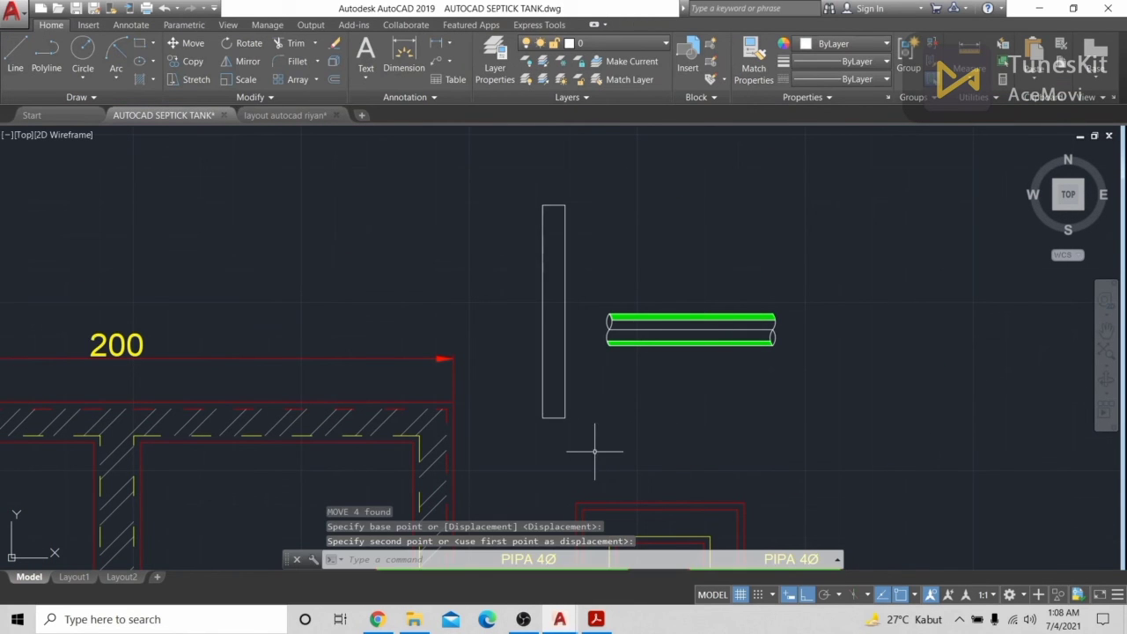
# Hatch the narrow wall rectangle with the ANSI32 pattern at scale 1, using the ByLayer colour
pyautogui.click(518, 187)
pyautogui.write('h')
pyautogui.press('Return')
pyautogui.click(544, 252)
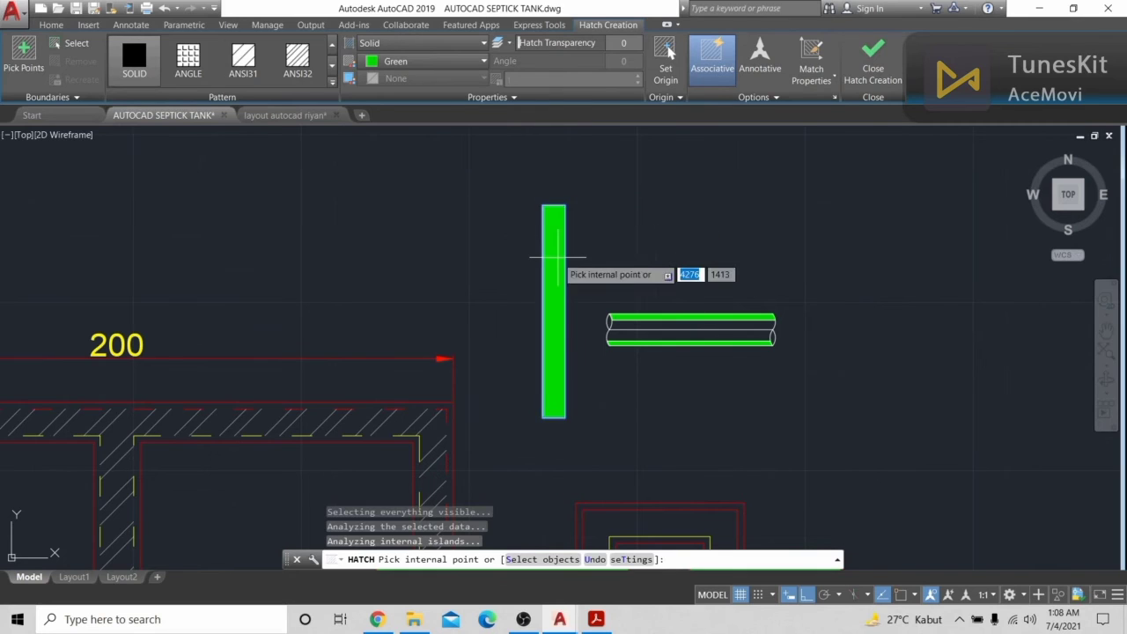
pyautogui.click(189, 60)
pyautogui.click(243, 60)
pyautogui.click(297, 60)
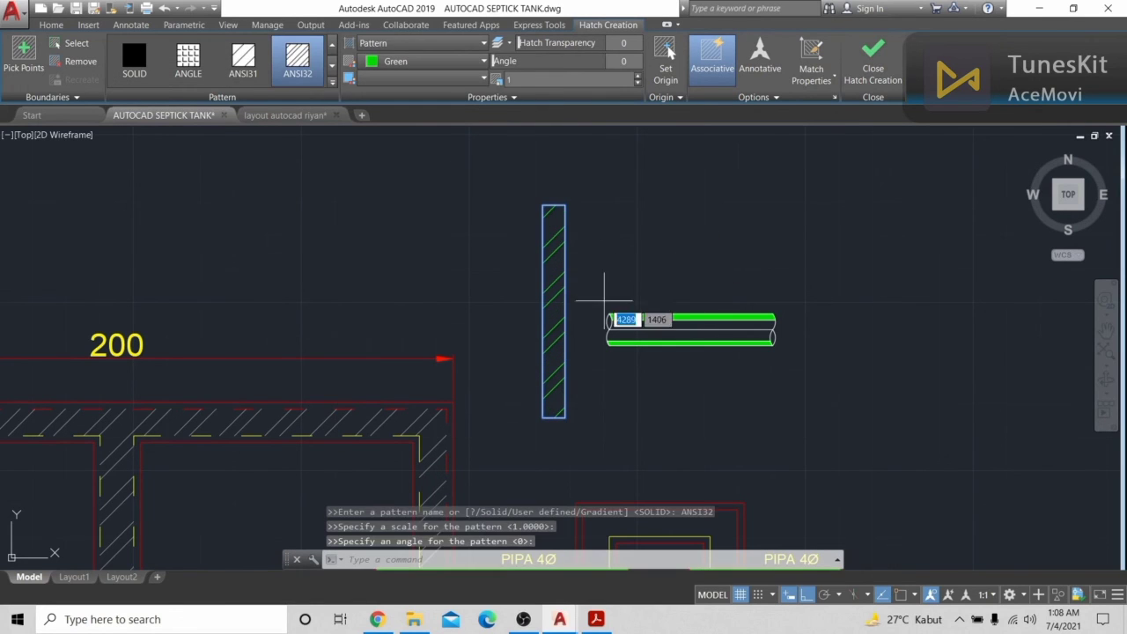
pyautogui.click(438, 61)
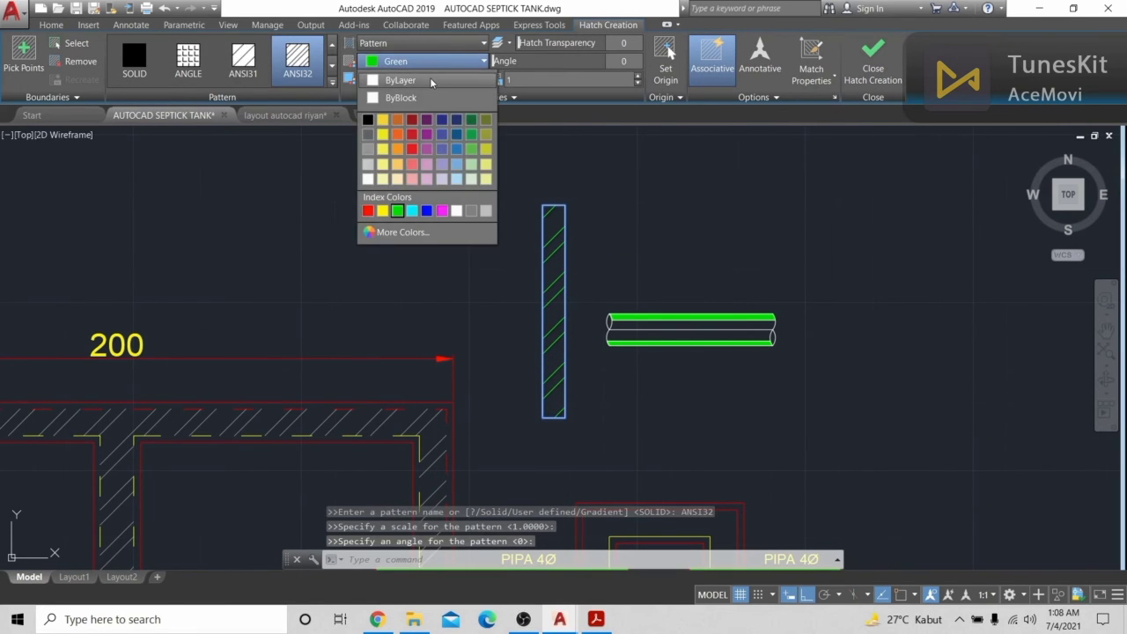
pyautogui.click(397, 72)
pyautogui.press('Return')
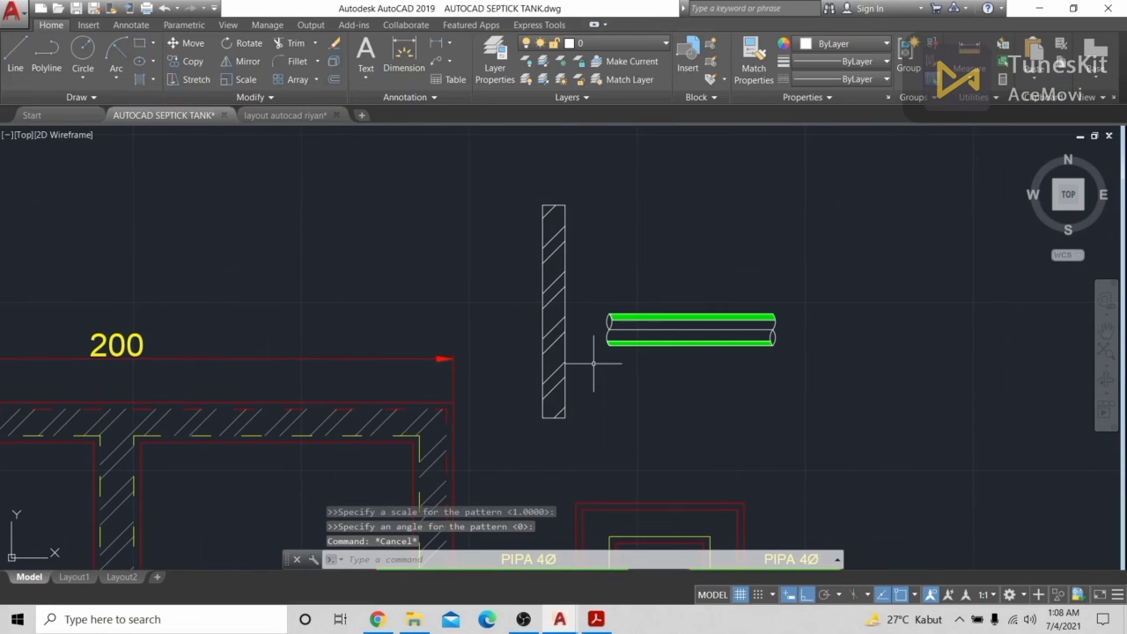
# Move the whole pipe symbol horizontally left so that it passes through the hatched wall
pyautogui.click(597, 252)
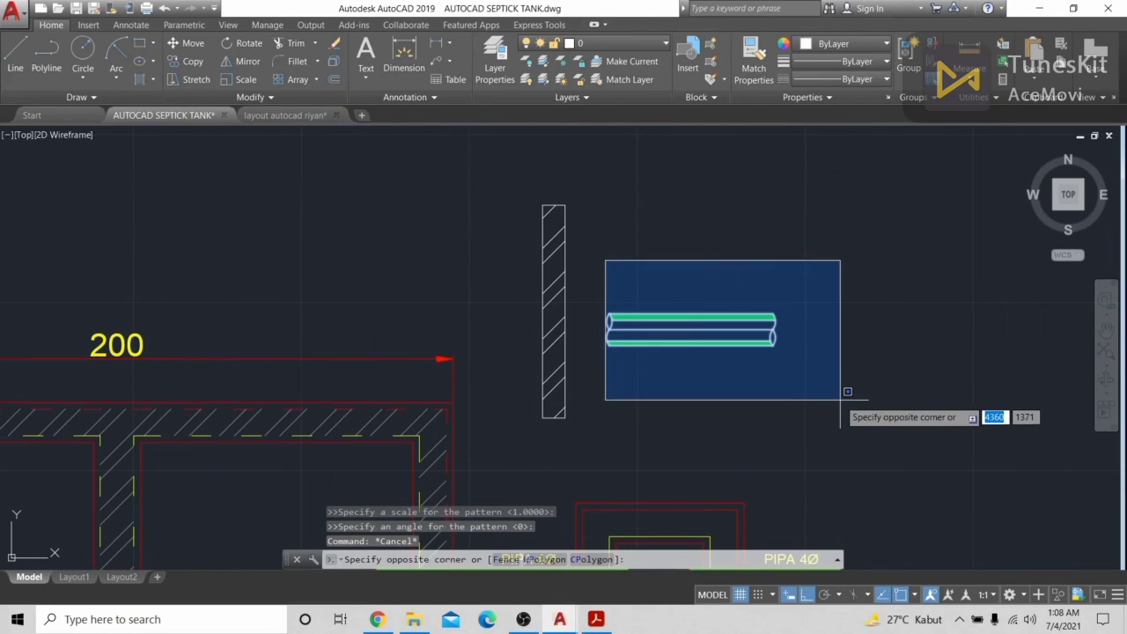
pyautogui.click(839, 396)
pyautogui.click(843, 403)
pyautogui.click(581, 250)
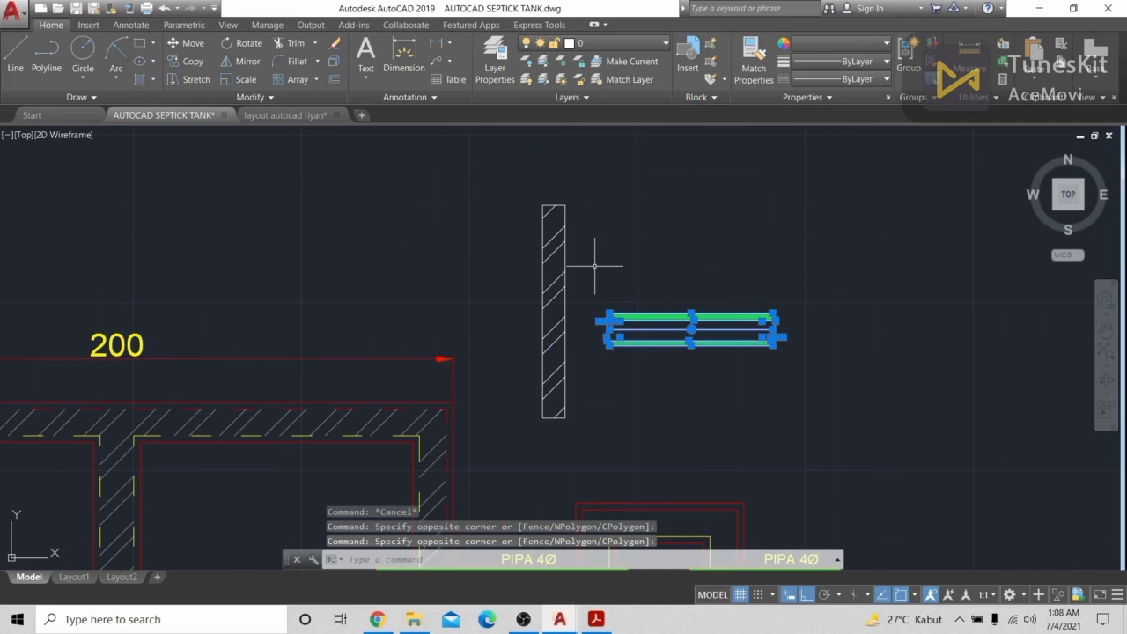
pyautogui.press('Return')
pyautogui.click(847, 389)
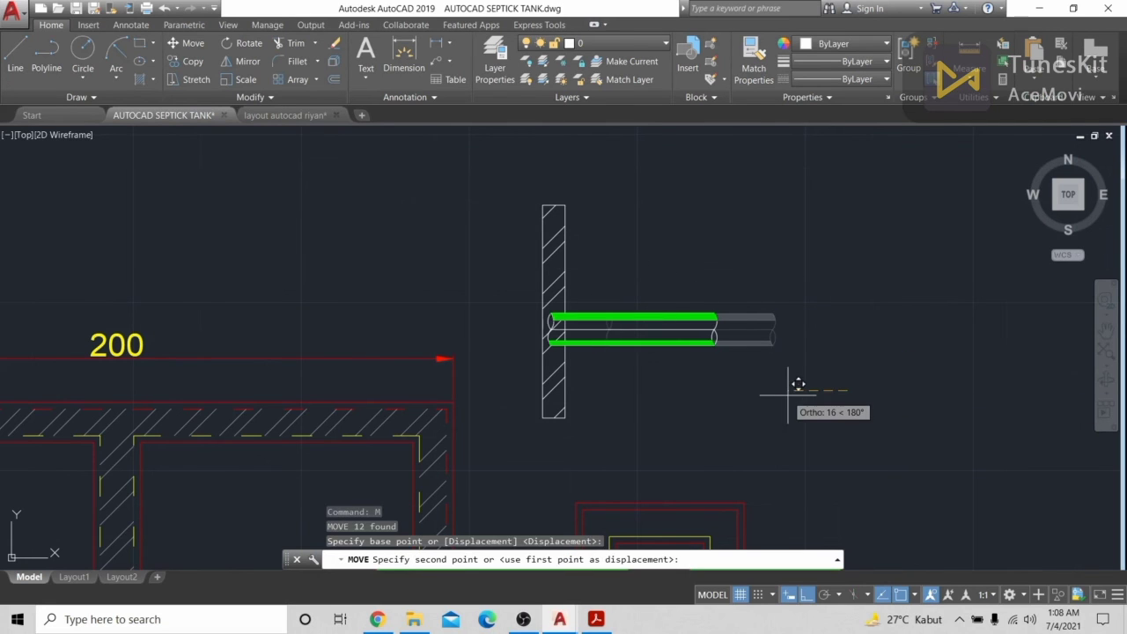
pyautogui.click(739, 391)
pyautogui.scroll(4, 708, 273)
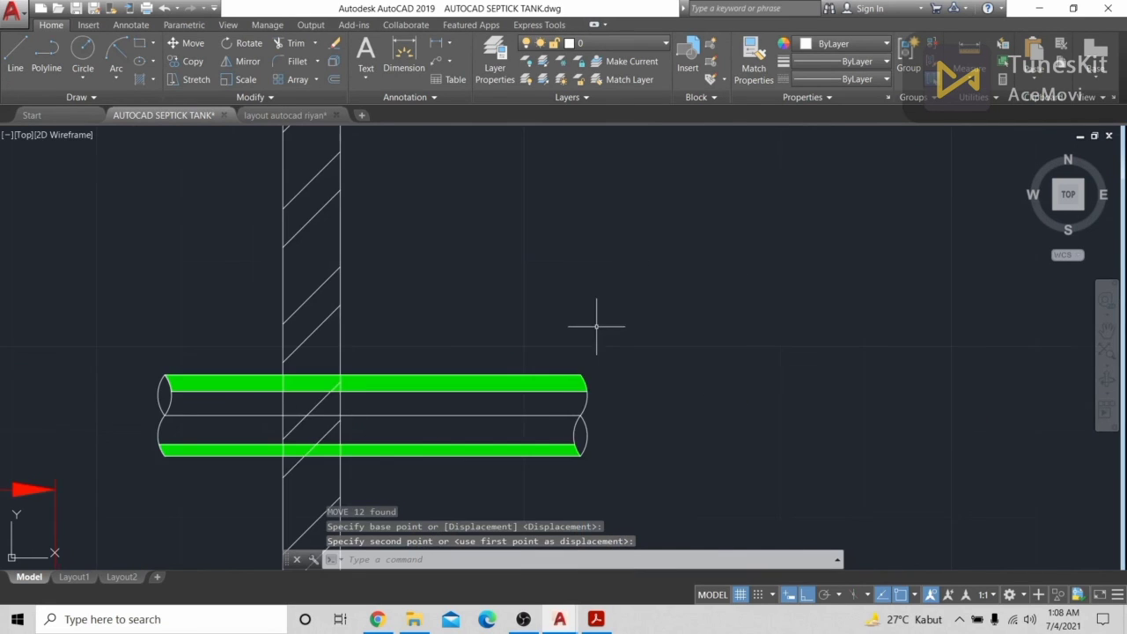
# Explode the wall's hatch where the pipe passes through it into separate lines
pyautogui.moveTo(596, 326); pyautogui.dragTo(752, 181, button='middle')
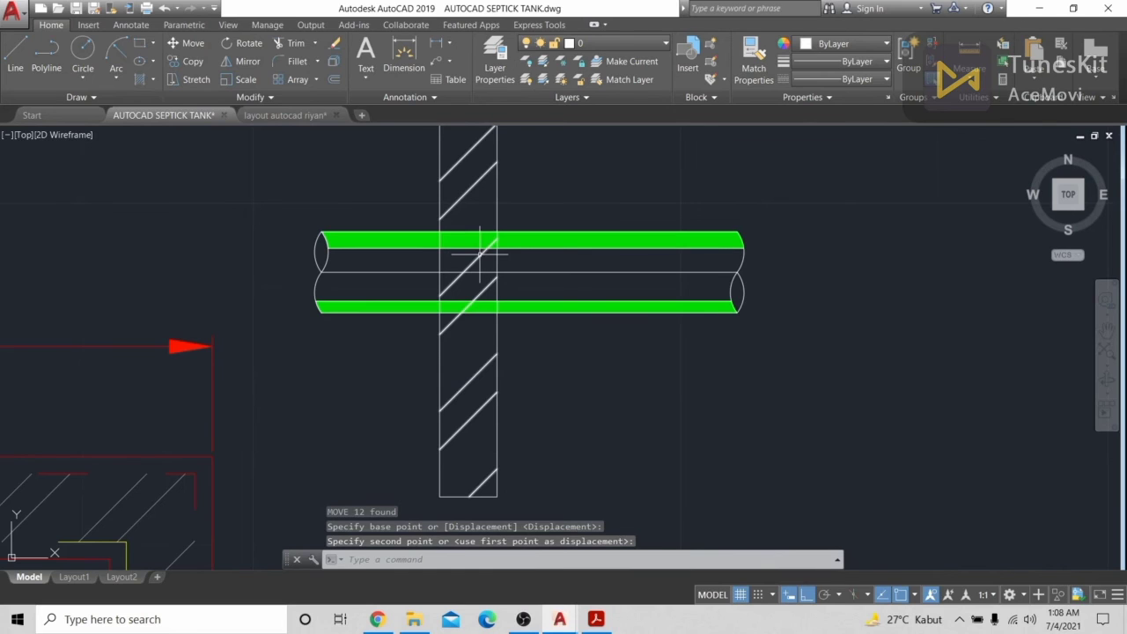
pyautogui.scroll(2, 552, 244)
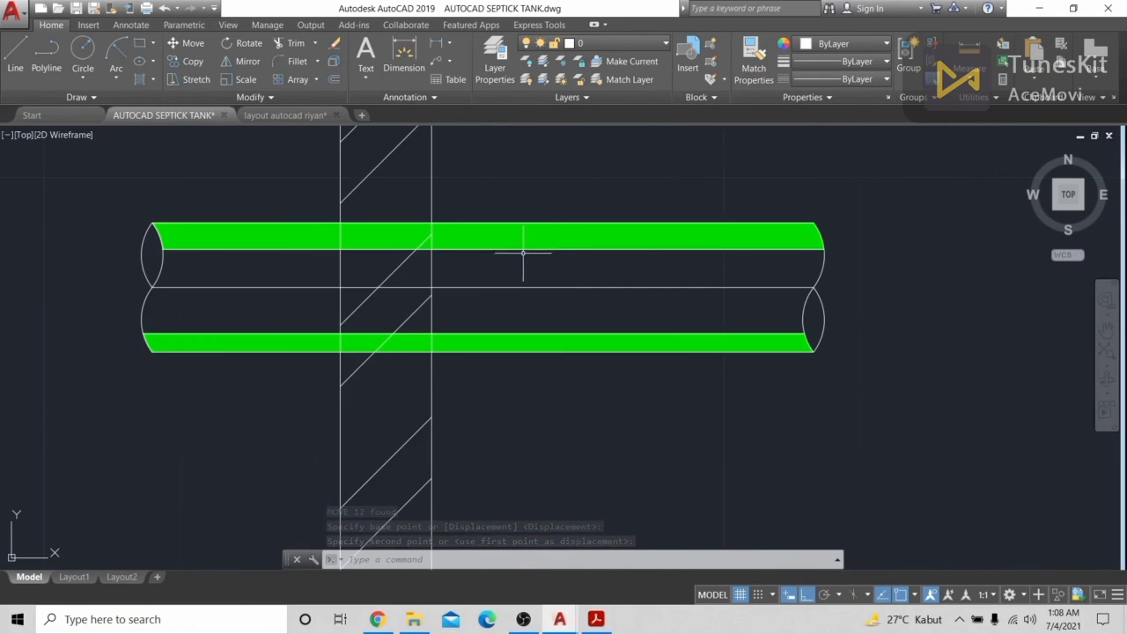
pyautogui.moveTo(523, 253); pyautogui.dragTo(623, 282, button='middle')
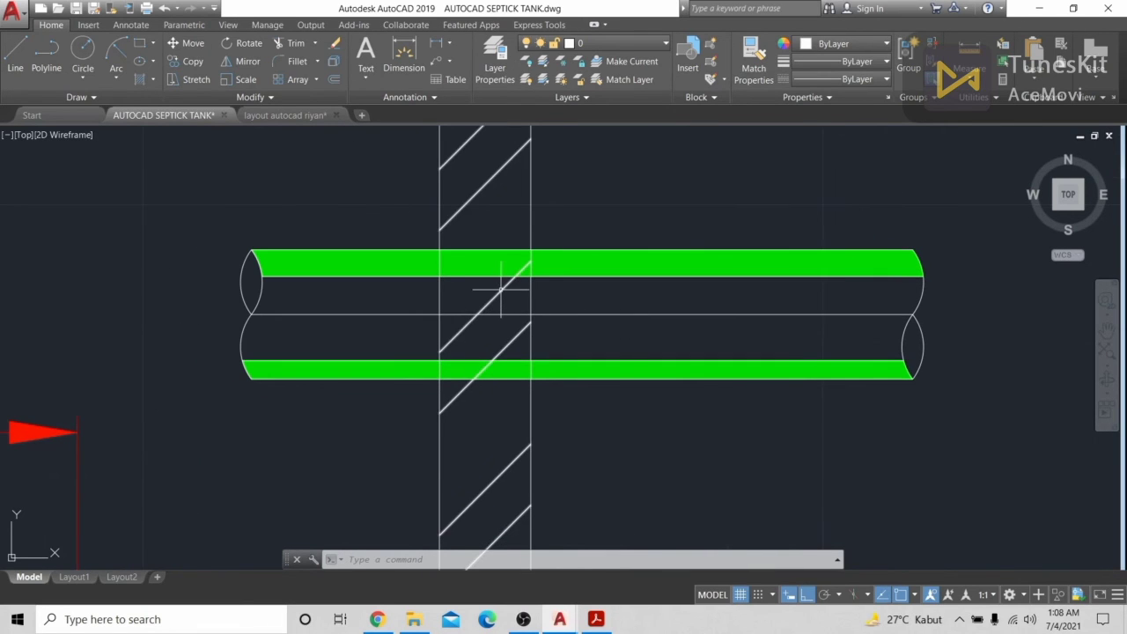
pyautogui.click(500, 289)
pyautogui.scroll(-2, 704, 211)
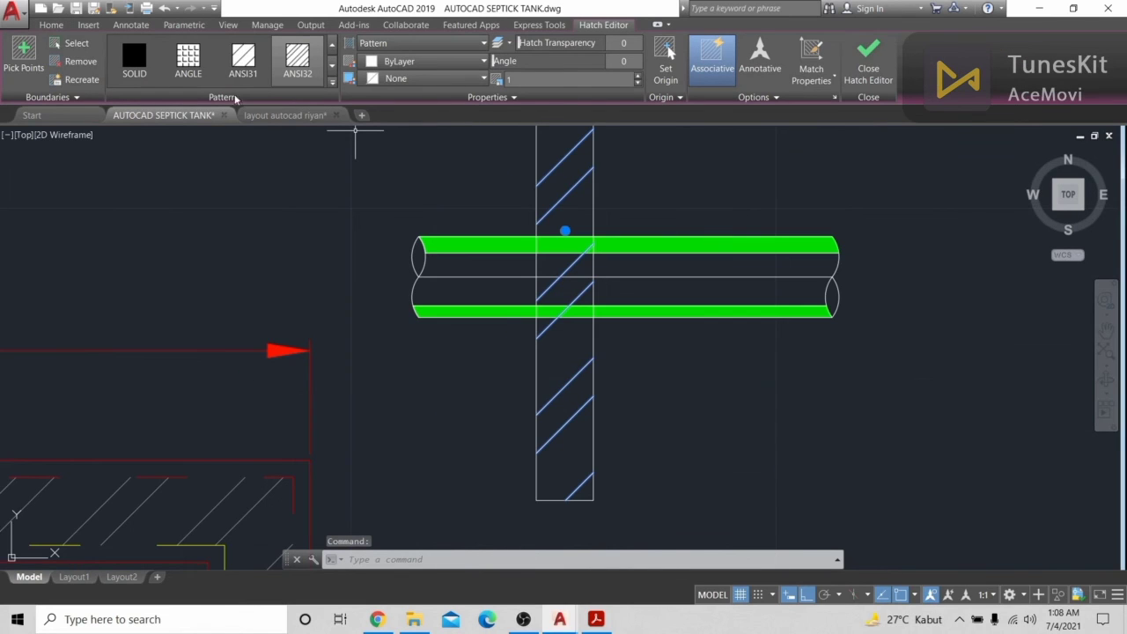
pyautogui.click(51, 25)
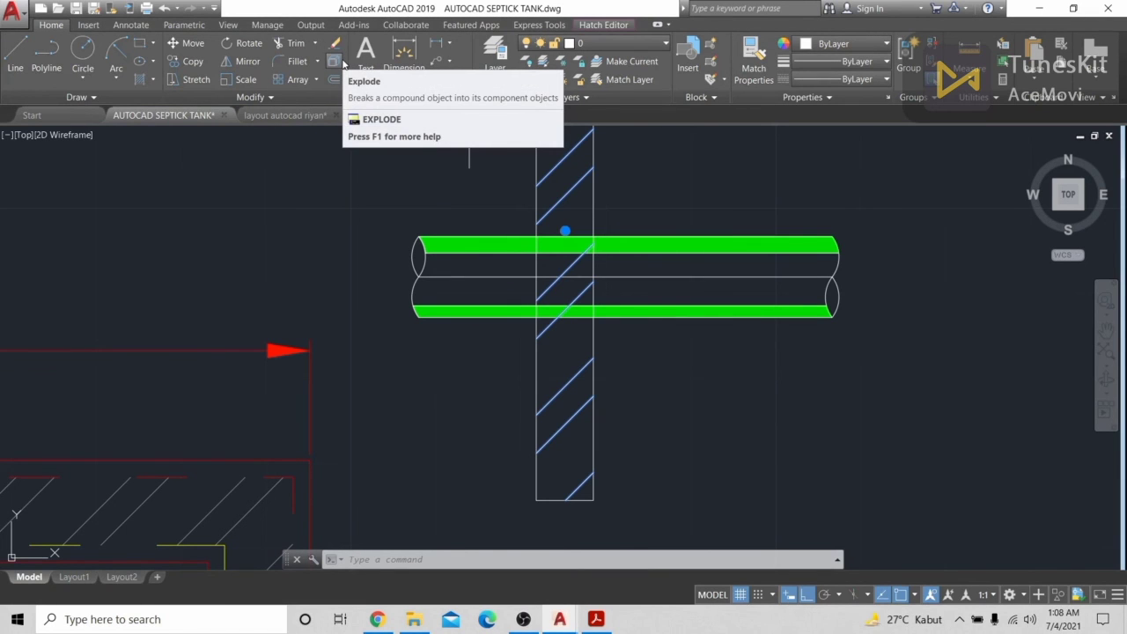
pyautogui.click(339, 62)
pyautogui.scroll(4, 696, 238)
pyautogui.click(365, 324)
pyautogui.press('Escape')
# Trim away the wall edges and hatch lines that run through the inside of the pipe
pyautogui.click(291, 42)
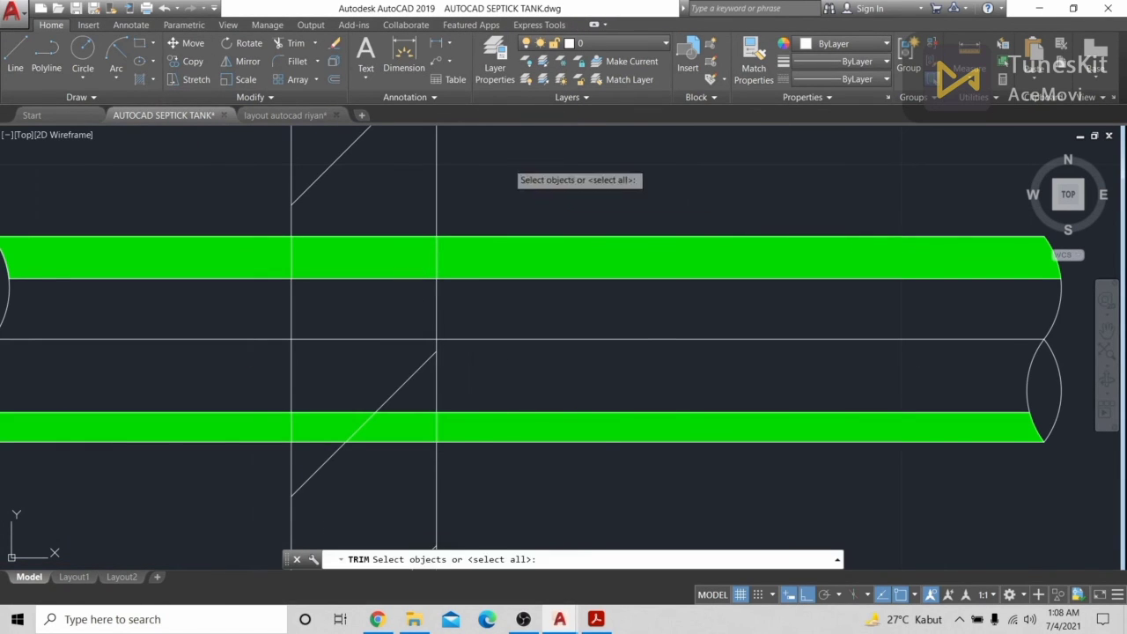
pyautogui.press('Return')
pyautogui.scroll(4, 367, 428)
pyautogui.scroll(-6, 501, 256)
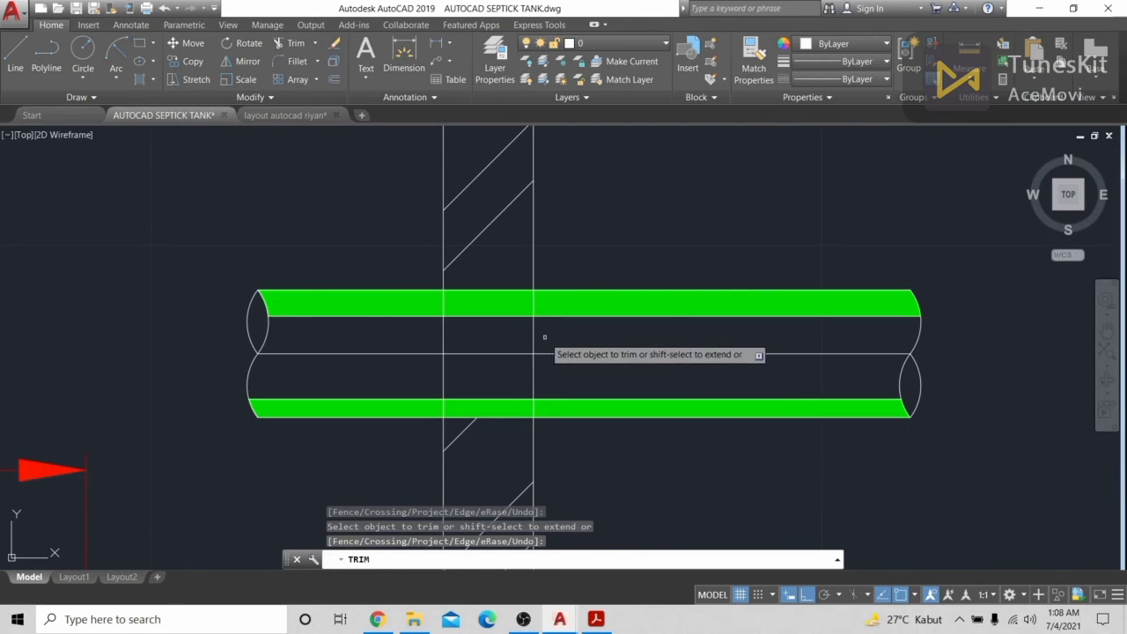
pyautogui.moveTo(544, 336); pyautogui.dragTo(378, 383)
pyautogui.scroll(7, 440, 391)
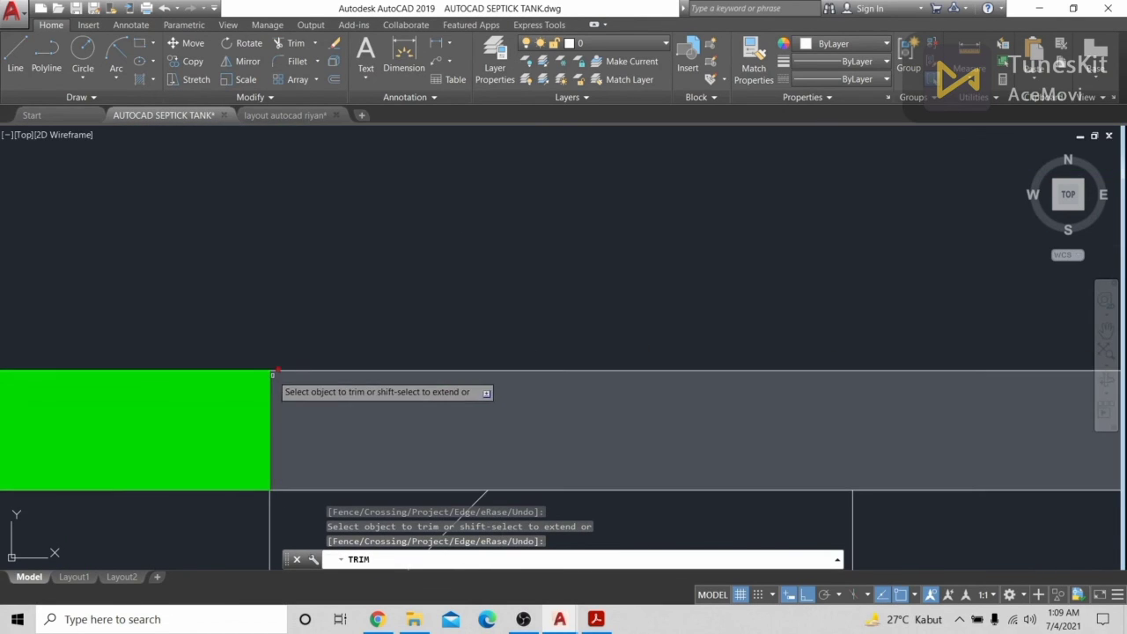
pyautogui.scroll(-4, 317, 352)
pyautogui.scroll(6, 264, 299)
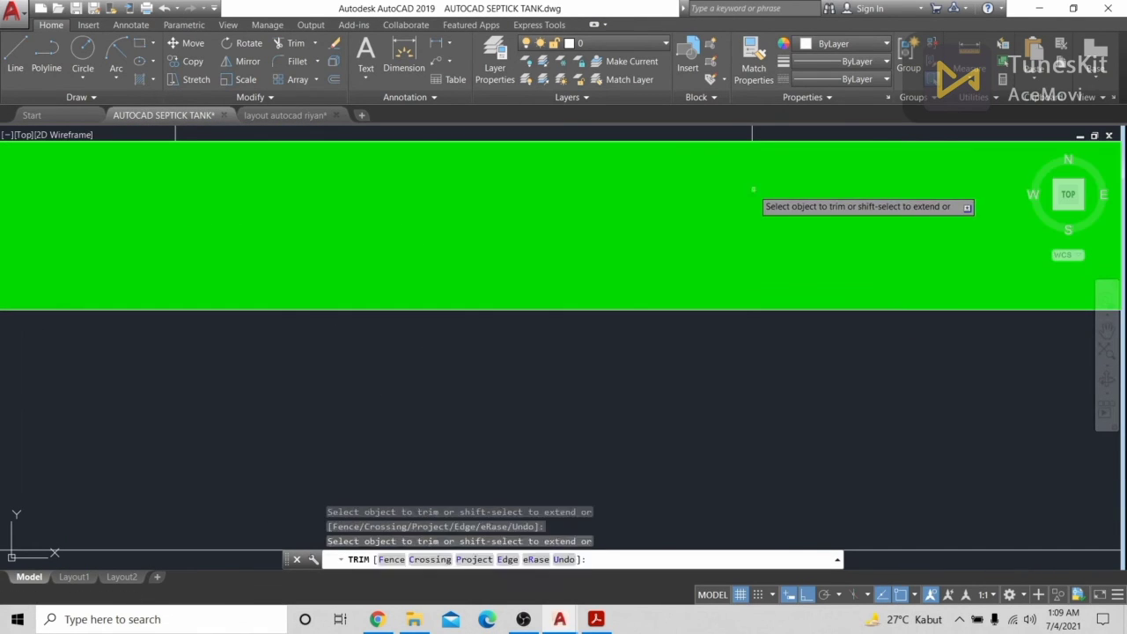
pyautogui.press('Escape')
# Erase the whole practice symbol of the pipe passing through the hatched wall above the septic tank plan
pyautogui.scroll(-5, 875, 440)
pyautogui.click(668, 211)
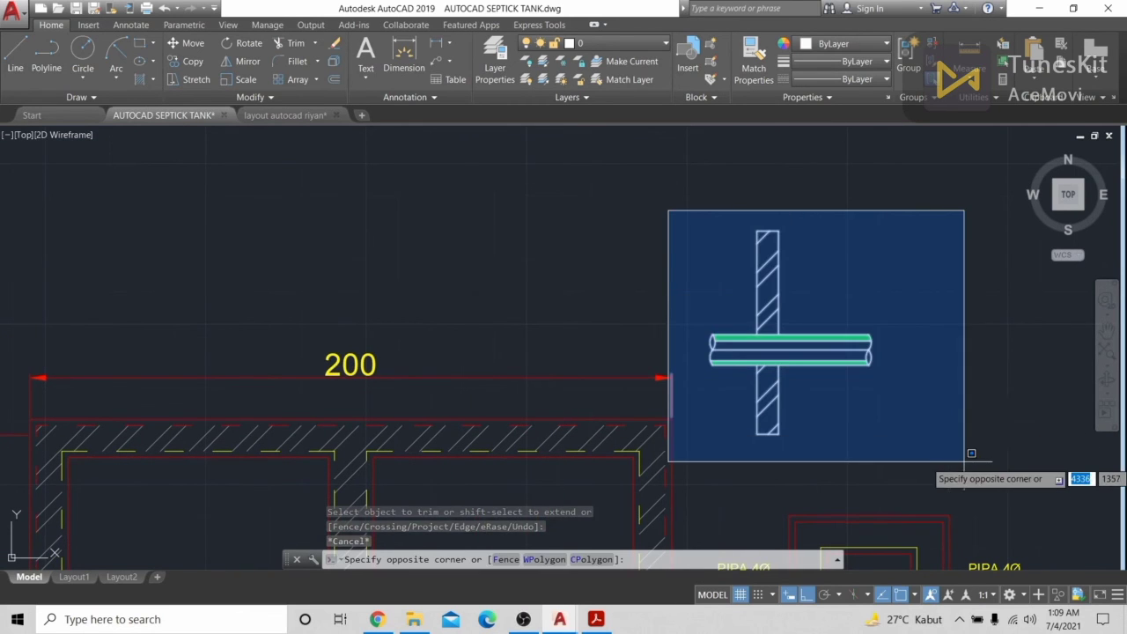
pyautogui.click(971, 453)
pyautogui.press('Delete')
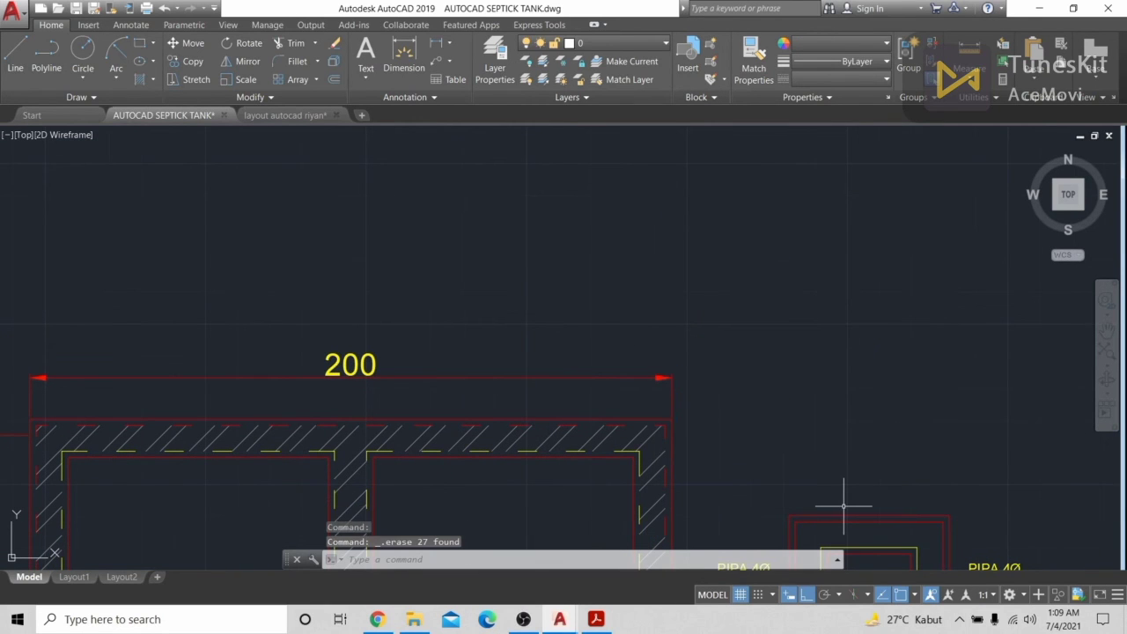
# Review the row of plan drawings: DENAH RESAPAN, DENAH SEPTICKTANK and DENAH BAK KONTROL
pyautogui.scroll(-5, 264, 315)
pyautogui.scroll(5, 646, 308)
pyautogui.moveTo(666, 306); pyautogui.dragTo(711, 280, button='middle')
pyautogui.scroll(-4, 715, 286)
pyautogui.moveTo(889, 241); pyautogui.dragTo(860, 327, button='middle')
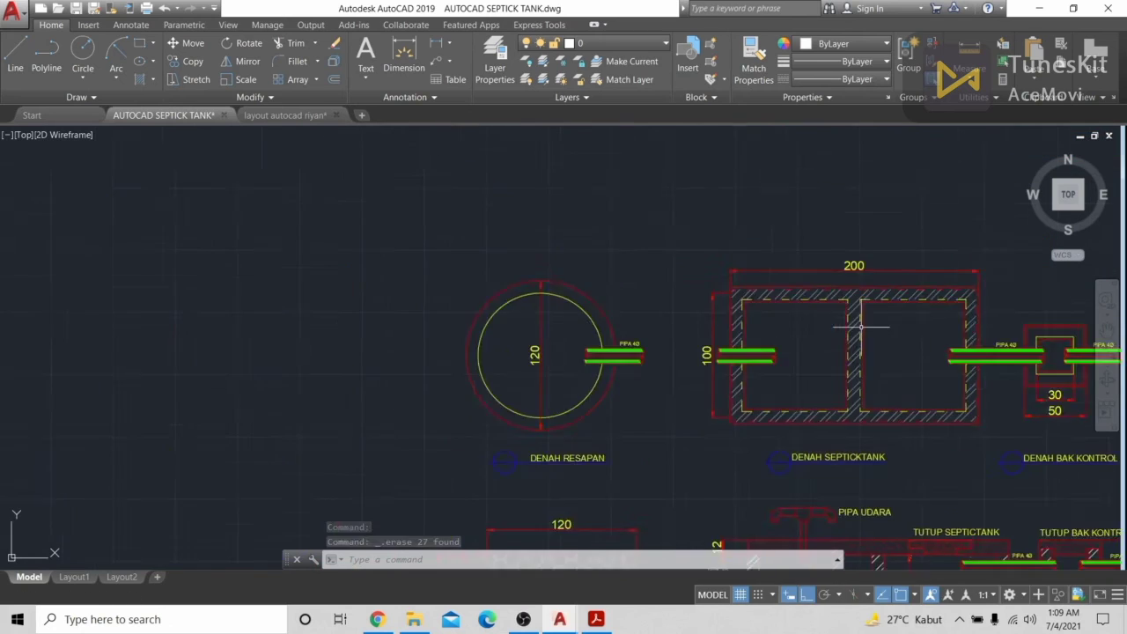
pyautogui.moveTo(911, 459); pyautogui.dragTo(532, 238, button='middle')
pyautogui.moveTo(544, 341); pyautogui.dragTo(458, 216, button='middle')
pyautogui.moveTo(286, 292); pyautogui.dragTo(519, 535, button='middle')
pyautogui.scroll(2, 330, 291)
pyautogui.moveTo(329, 291); pyautogui.dragTo(487, 429, button='middle')
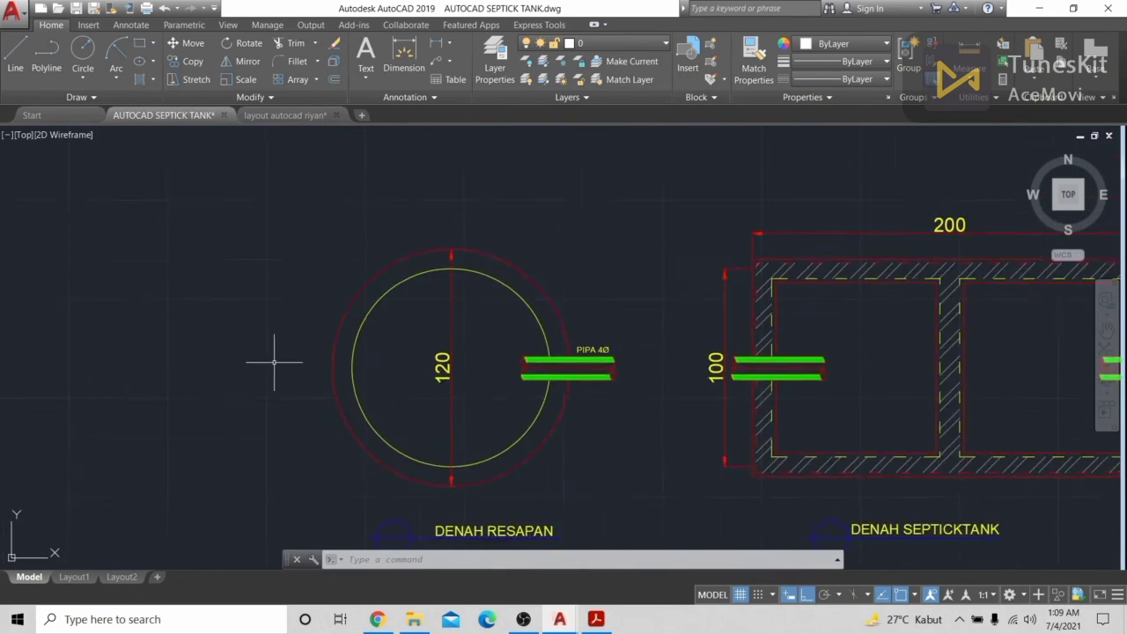
pyautogui.moveTo(274, 362); pyautogui.dragTo(253, 280, button='middle')
pyautogui.scroll(-2, 613, 409)
pyautogui.moveTo(614, 409); pyautogui.dragTo(558, 382, button='middle')
pyautogui.click(315, 180)
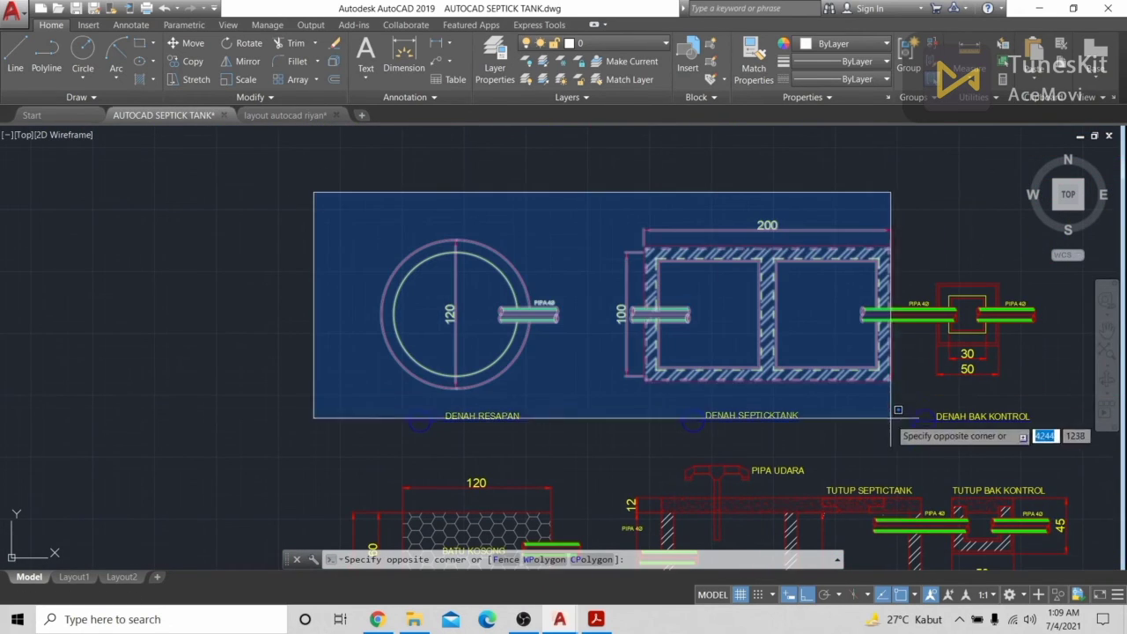
pyautogui.moveTo(1013, 448); pyautogui.dragTo(821, 411, button='middle')
pyautogui.click(906, 397)
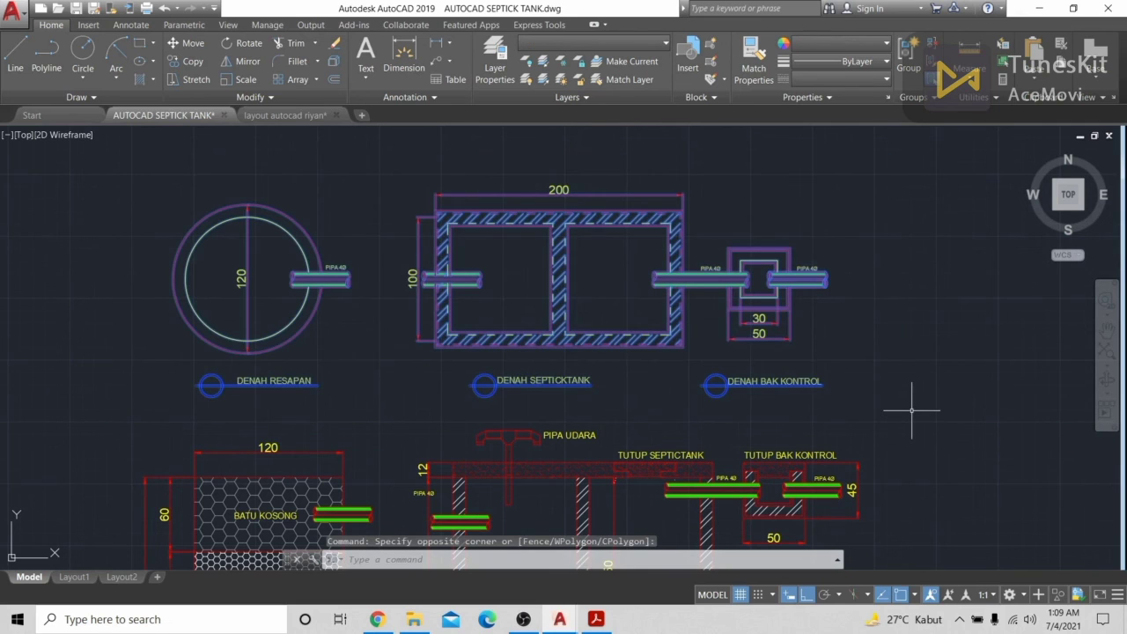
pyautogui.press('Escape')
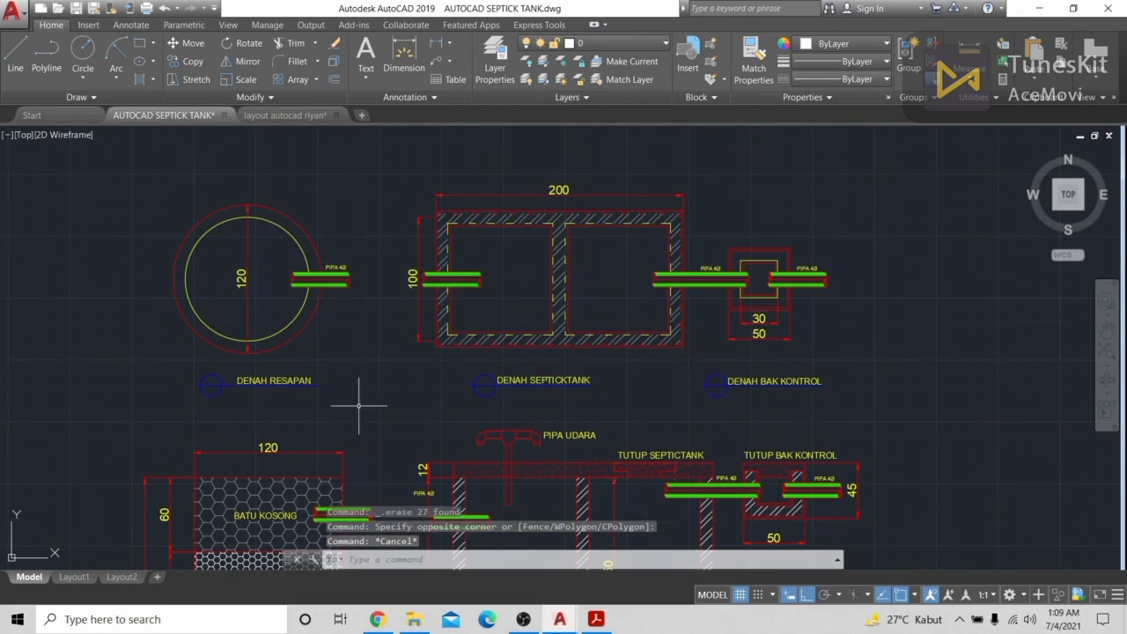
# Review the row of section drawings below the plans, from POT. RESAPAN to POT. BAK KONTROL
pyautogui.moveTo(361, 405); pyautogui.dragTo(574, 296, button='middle')
pyautogui.click(305, 287)
pyautogui.moveTo(916, 432); pyautogui.dragTo(825, 225, button='middle')
pyautogui.scroll(-2, 905, 432)
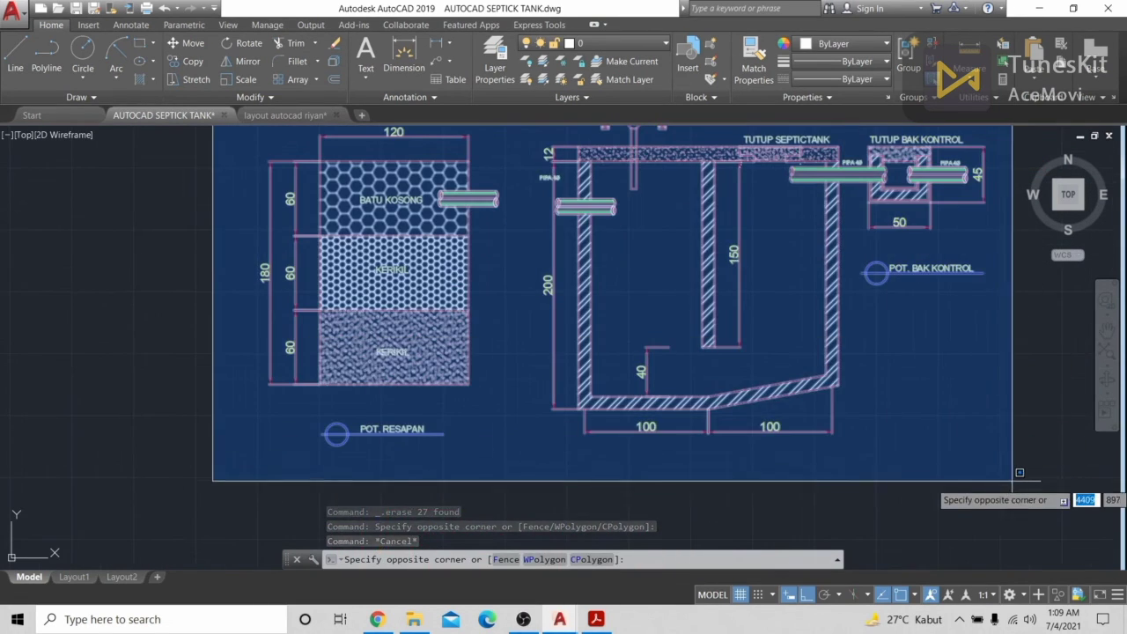
pyautogui.click(1041, 484)
pyautogui.moveTo(441, 149); pyautogui.dragTo(468, 225, button='middle')
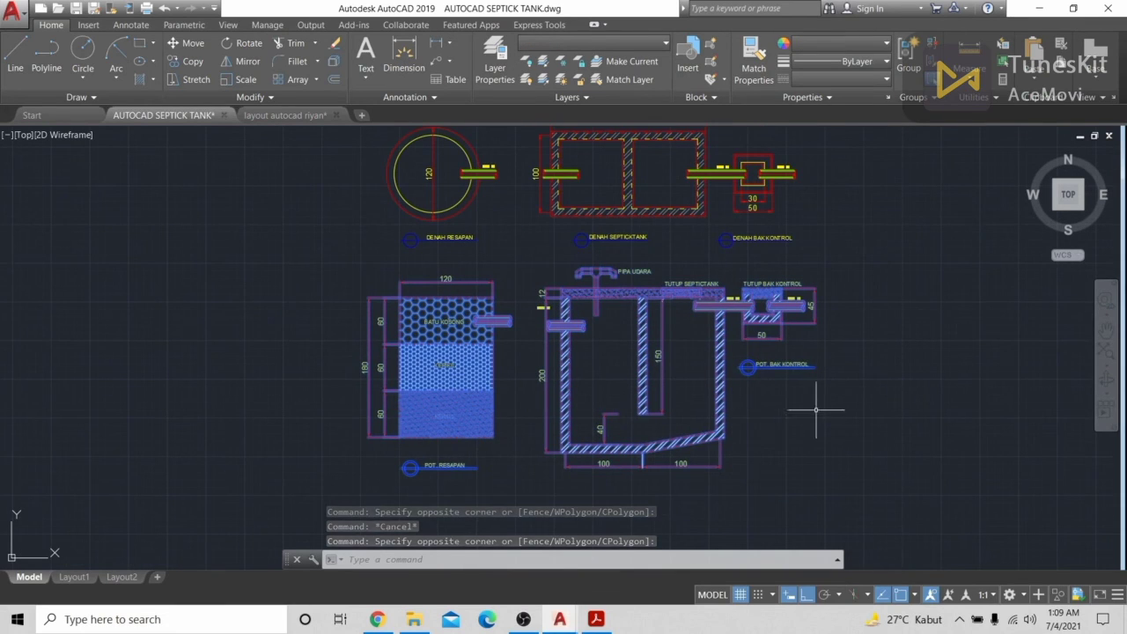
pyautogui.moveTo(641, 275); pyautogui.dragTo(603, 255, button='middle')
pyautogui.press('Escape')
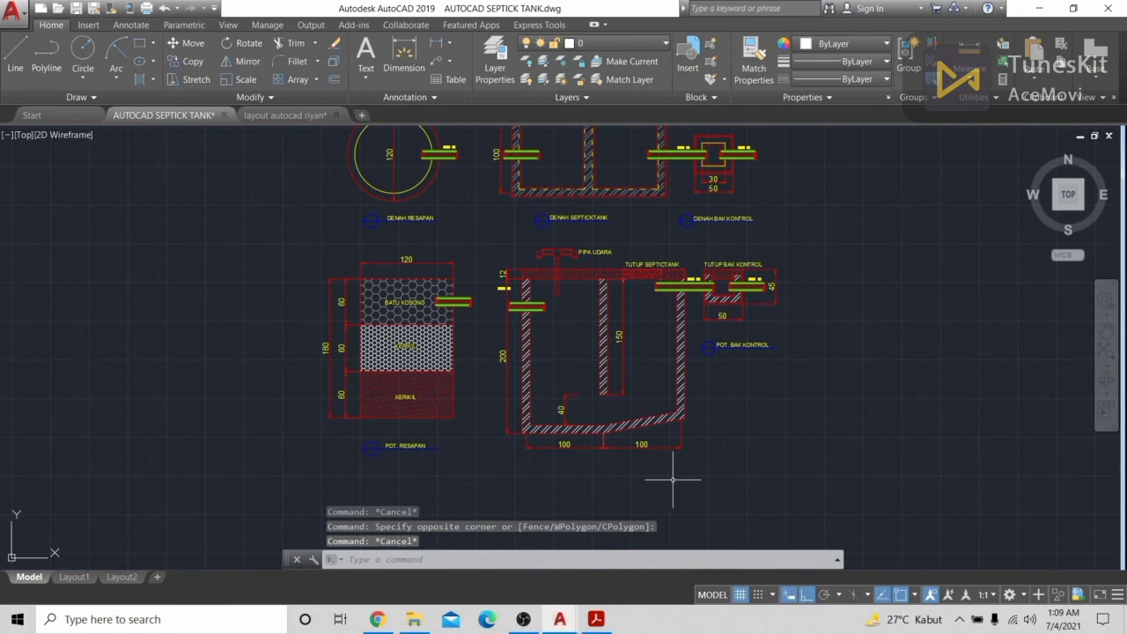
# Examine the PIPA UDARA vent pipe above the septic tank section and the empty space beside it
pyautogui.moveTo(620, 203); pyautogui.dragTo(586, 286, button='middle')
pyautogui.moveTo(661, 403); pyautogui.dragTo(538, 357, button='middle')
pyautogui.click(634, 312)
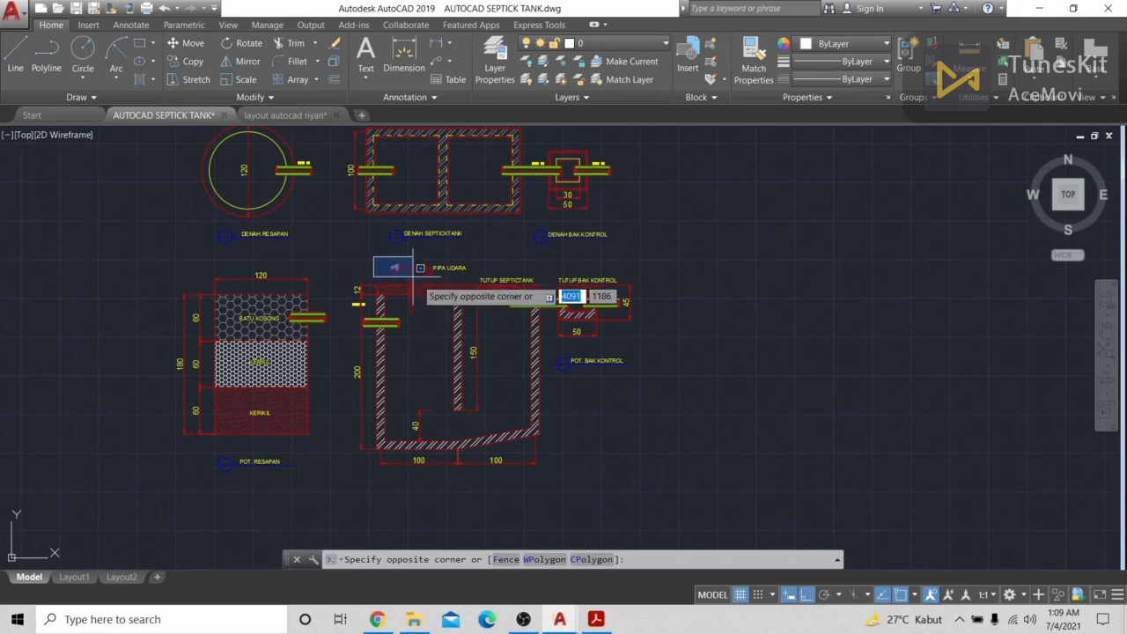
pyautogui.press('Escape')
pyautogui.scroll(8, 448, 312)
pyautogui.scroll(-2, 392, 353)
pyautogui.moveTo(514, 311); pyautogui.dragTo(831, 286, button='middle')
pyautogui.scroll(2, 525, 251)
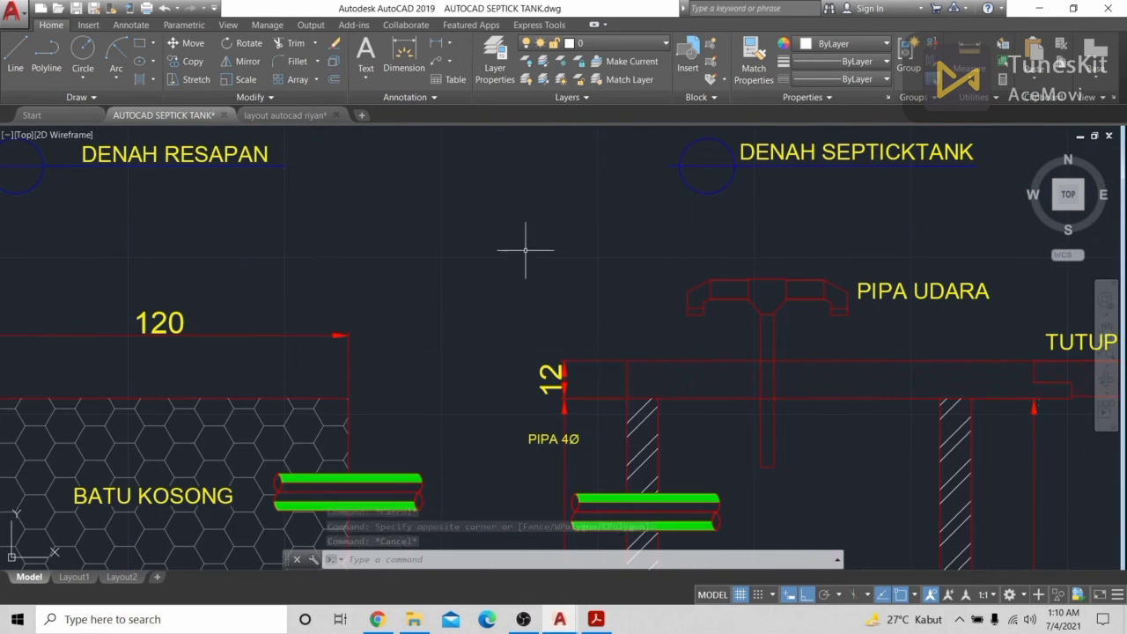
# Draw a tall, narrow upright rectangle about 6 units wide from lines, to the left of the PIPA UDARA symbol
pyautogui.click(16, 55)
pyautogui.click(433, 211)
pyautogui.click(448, 214)
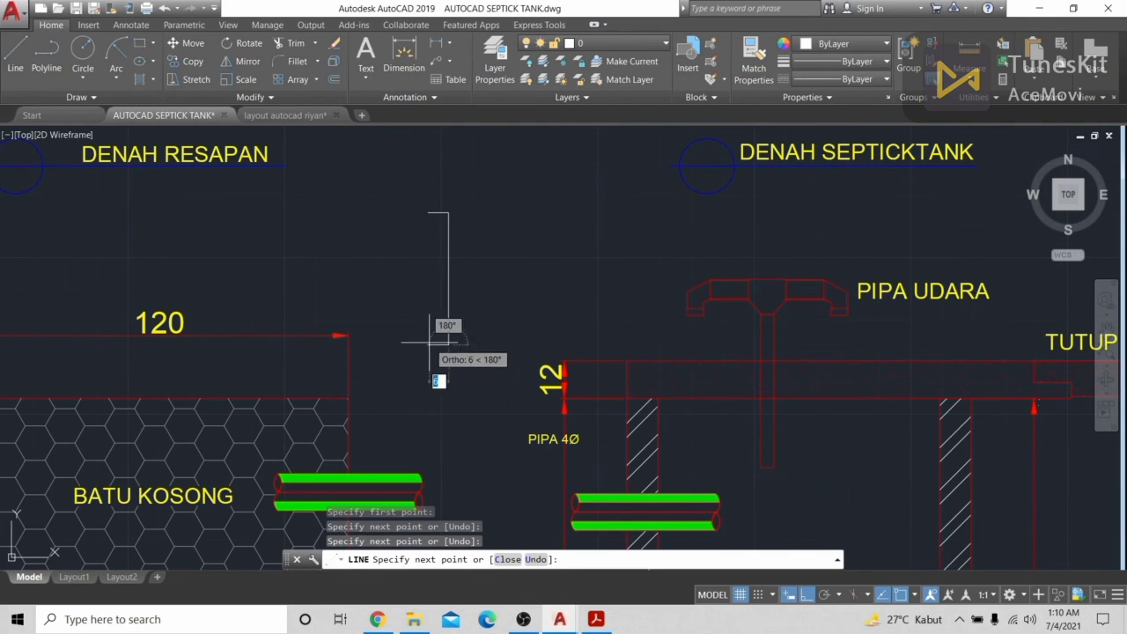
pyautogui.click(449, 345)
pyautogui.click(428, 345)
pyautogui.click(439, 213)
pyautogui.press('Return')
# Move the rectangle's right edge inward to narrow it and trim the overhanging ends of the short lines
pyautogui.click(447, 278)
pyautogui.click(447, 278)
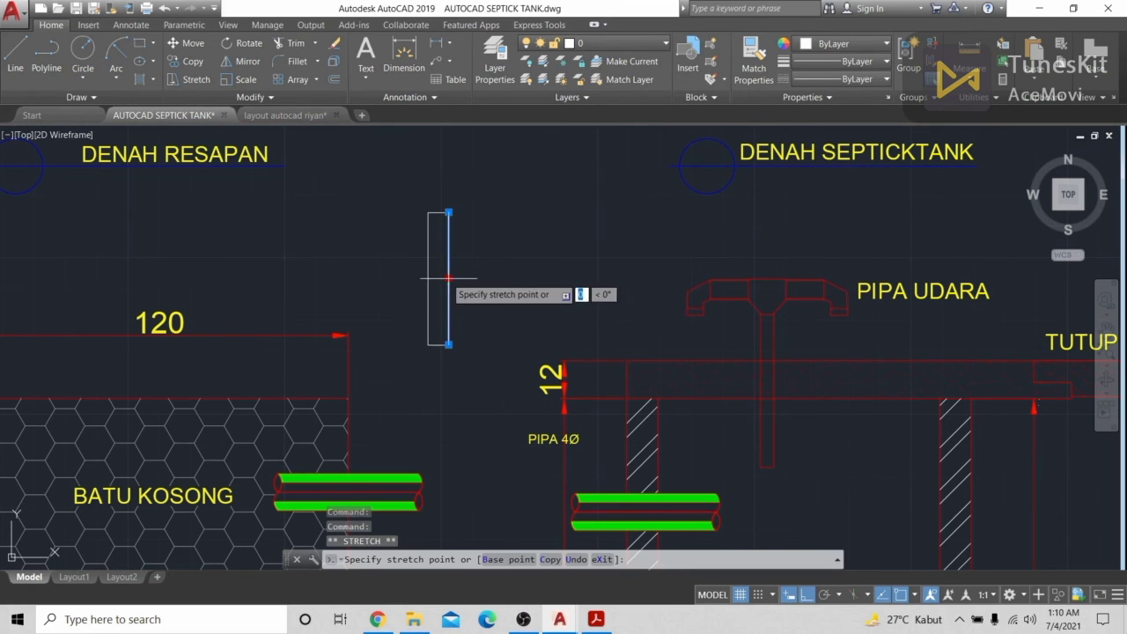
pyautogui.click(439, 278)
pyautogui.press('Escape')
pyautogui.click(294, 44)
pyautogui.press('Return')
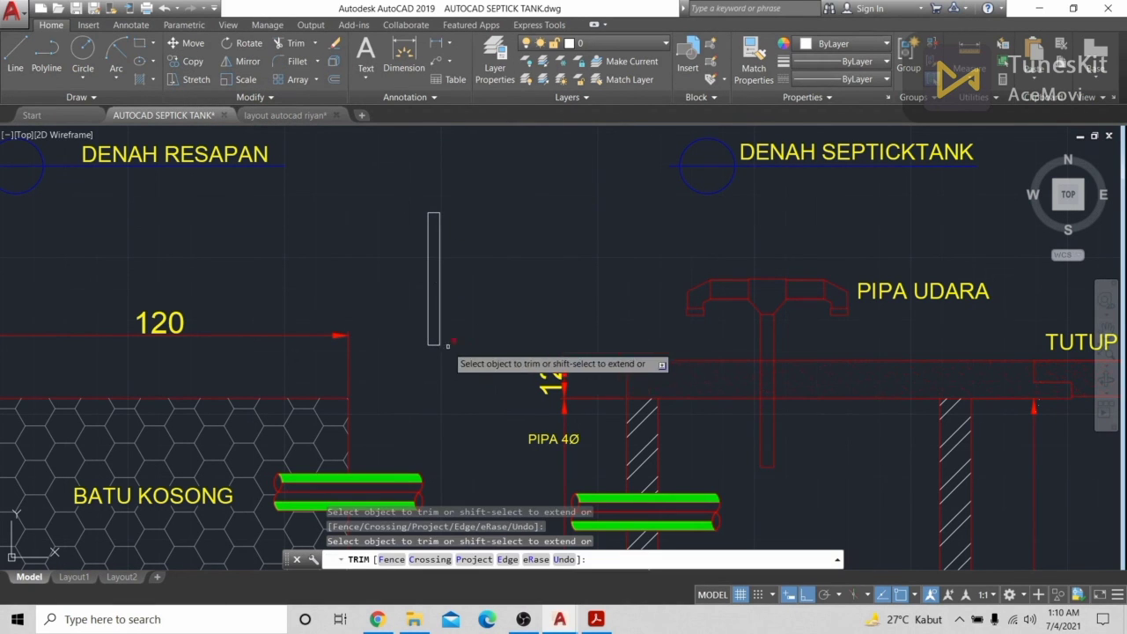
pyautogui.press('Escape')
# Draw a short outward-slanting line up from the rectangle's top-right corner, continued by a short vertical line
pyautogui.scroll(2, 613, 380)
pyautogui.moveTo(89, 151); pyautogui.dragTo(307, 221, button='middle')
pyautogui.scroll(2, 307, 221)
pyautogui.write('l')
pyautogui.press('Return')
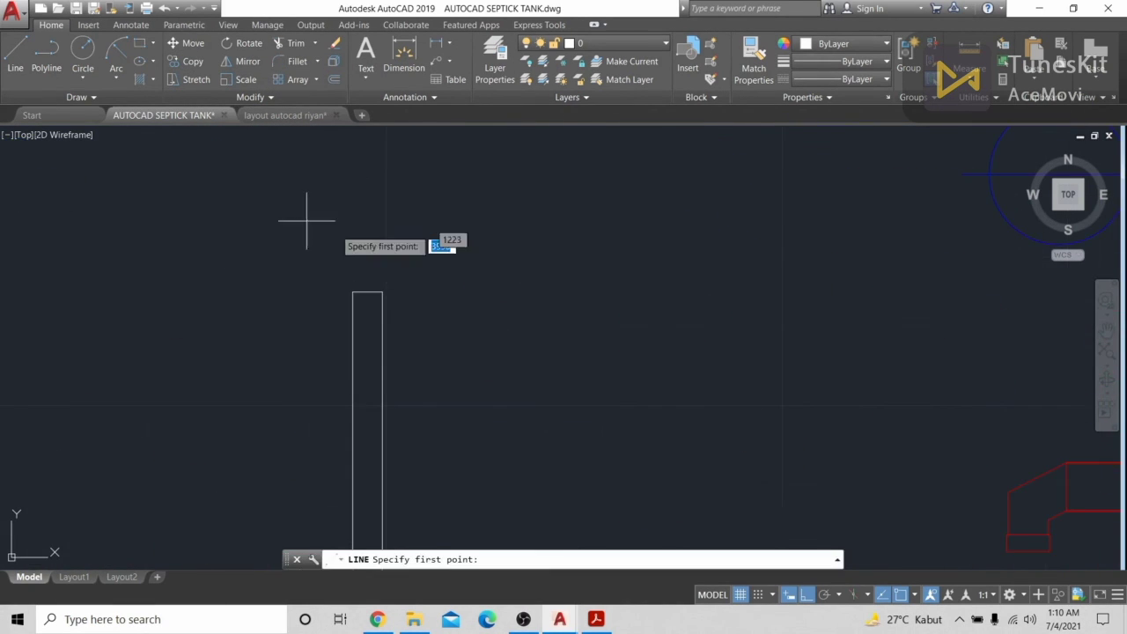
pyautogui.scroll(5, 352, 291)
pyautogui.click(637, 284)
pyautogui.scroll(-5, 690, 184)
pyautogui.moveTo(777, 266); pyautogui.dragTo(494, 315, button='middle')
pyautogui.scroll(-4, 483, 176)
pyautogui.press('F8')
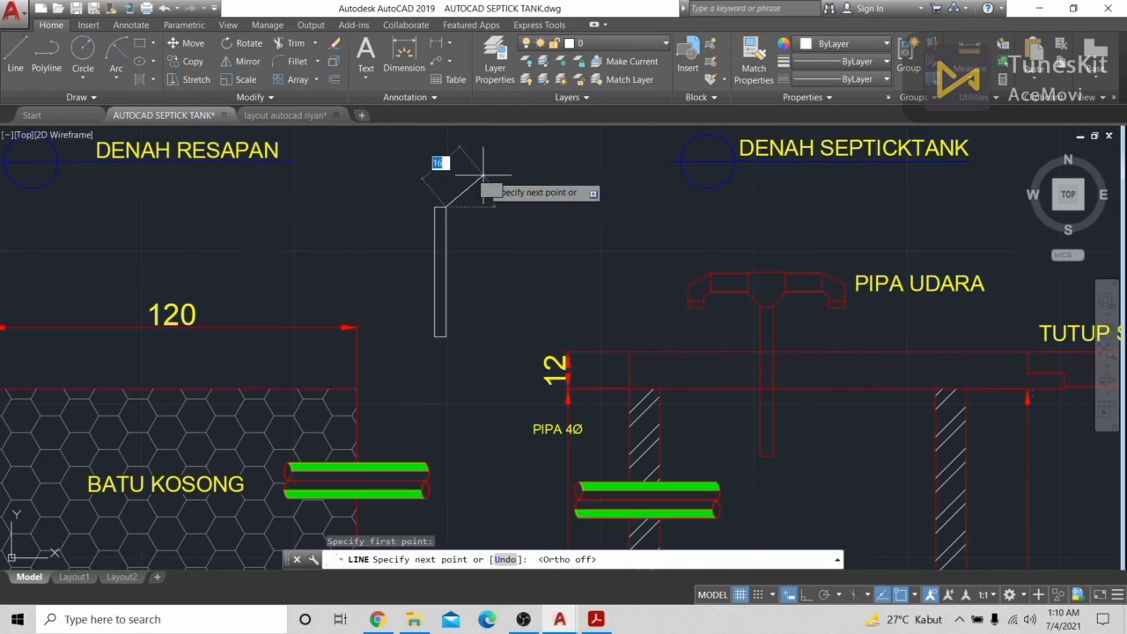
pyautogui.scroll(2, 455, 189)
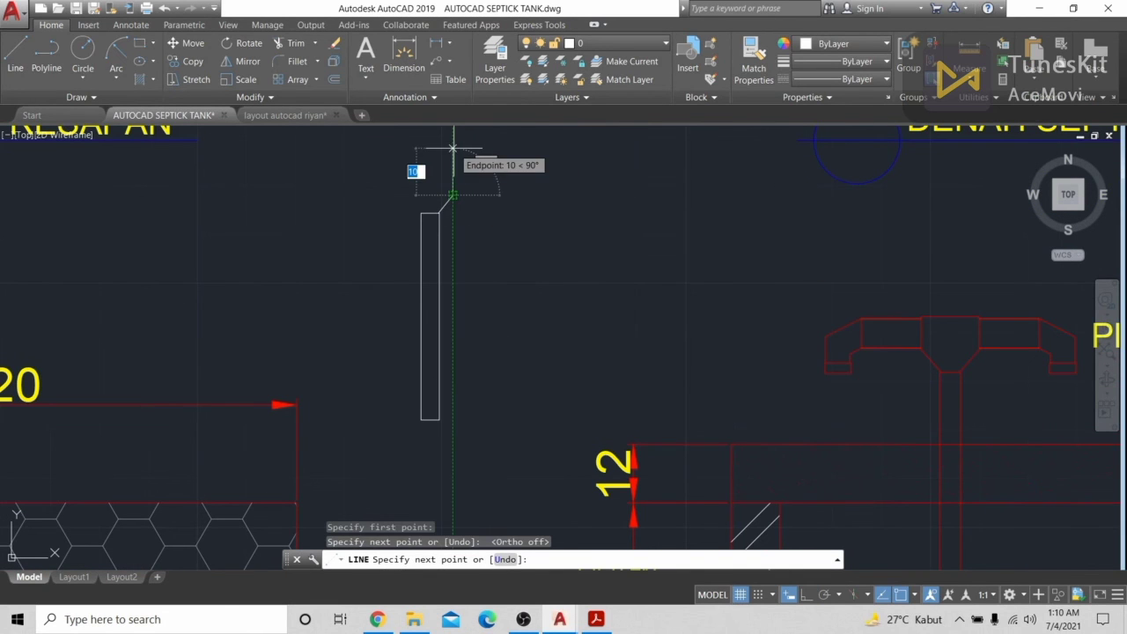
pyautogui.click(453, 162)
pyautogui.press('Escape')
# Mirror the slanted and vertical lines about the narrow pipe's vertical centreline, keeping the originals
pyautogui.click(461, 183)
pyautogui.click(443, 203)
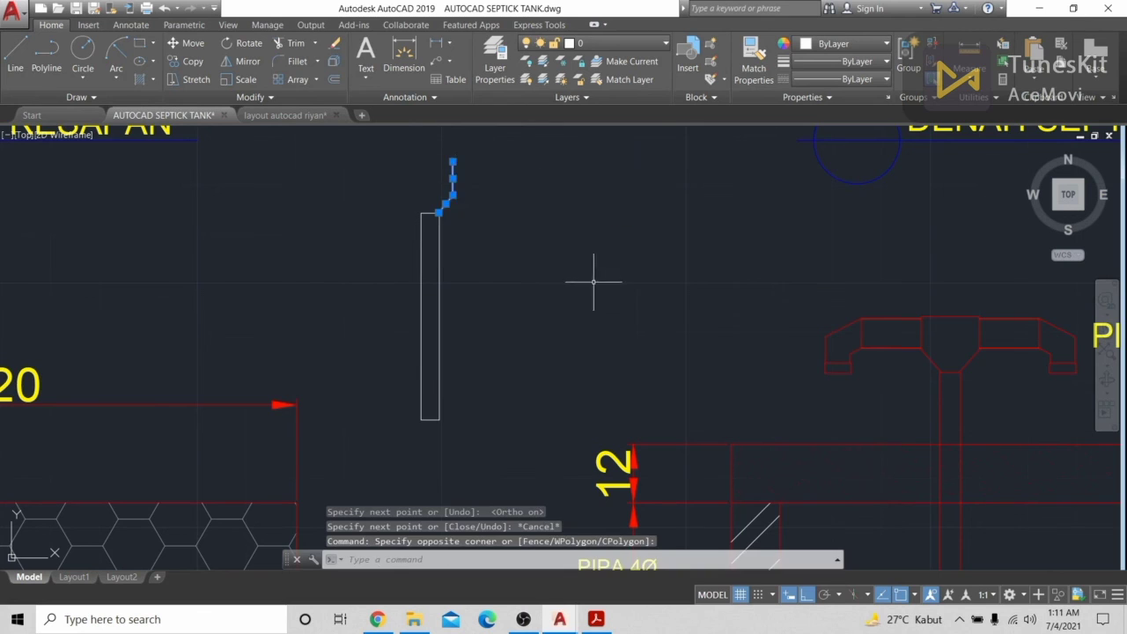
pyautogui.write('mi')
pyautogui.press('Return')
pyautogui.scroll(4, 458, 139)
pyautogui.click(390, 323)
pyautogui.click(390, 203)
pyautogui.press('Return')
# Close the top of the vent fitting with a horizontal line between its two vertical sides
pyautogui.write('l')
pyautogui.press('Return')
pyautogui.click(333, 193)
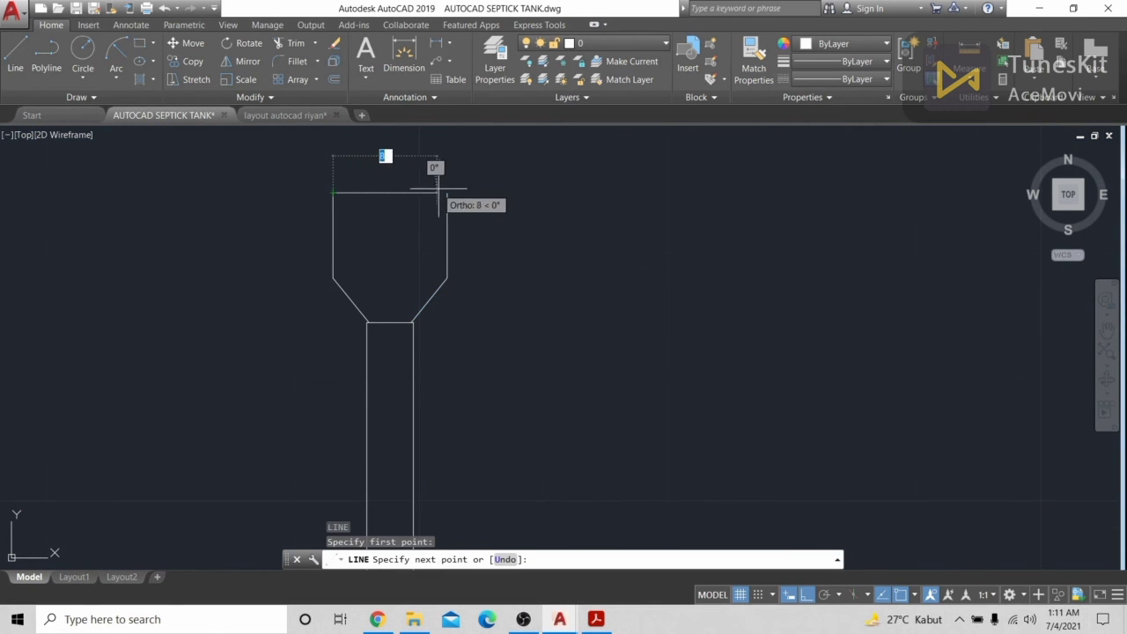
pyautogui.click(447, 193)
pyautogui.press('Return')
# Draw a horizontal line to the right from the fitting's upper-right corner as the side arm's top edge, following the PIPA UDARA symbol
pyautogui.scroll(-4, 683, 327)
pyautogui.scroll(2, 546, 324)
pyautogui.moveTo(1083, 528); pyautogui.dragTo(484, 319, button='middle')
pyautogui.scroll(2, 484, 319)
pyautogui.scroll(2, 646, 318)
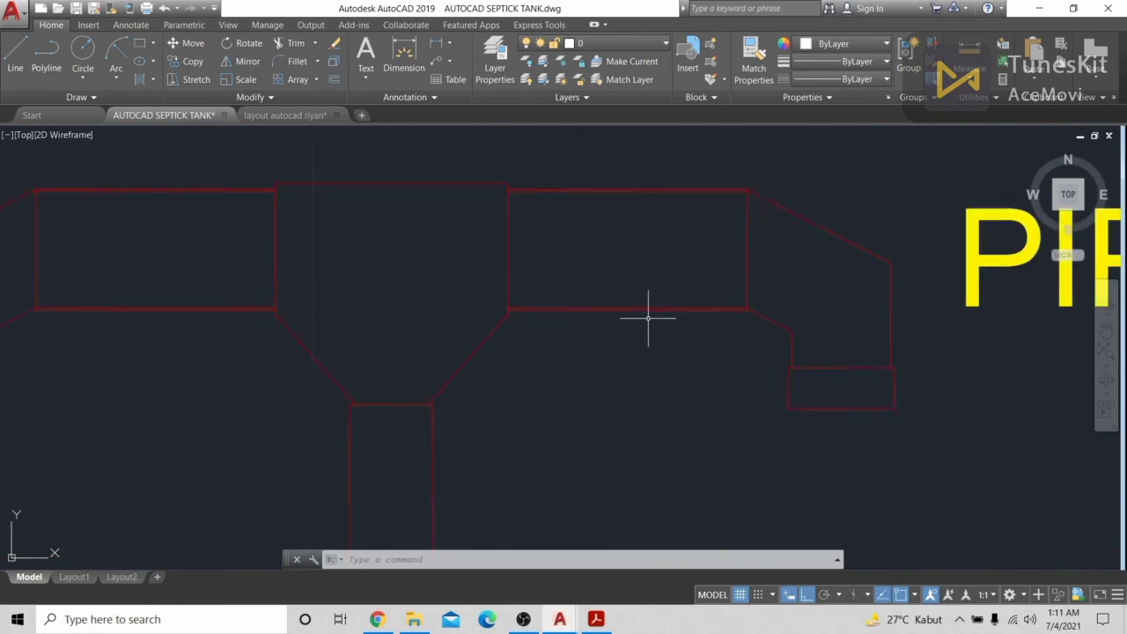
pyautogui.scroll(-4, 646, 318)
pyautogui.moveTo(291, 220); pyautogui.dragTo(799, 481, button='middle')
pyautogui.click(15, 55)
pyautogui.scroll(6, 297, 269)
pyautogui.click(158, 320)
pyautogui.scroll(-4, 326, 291)
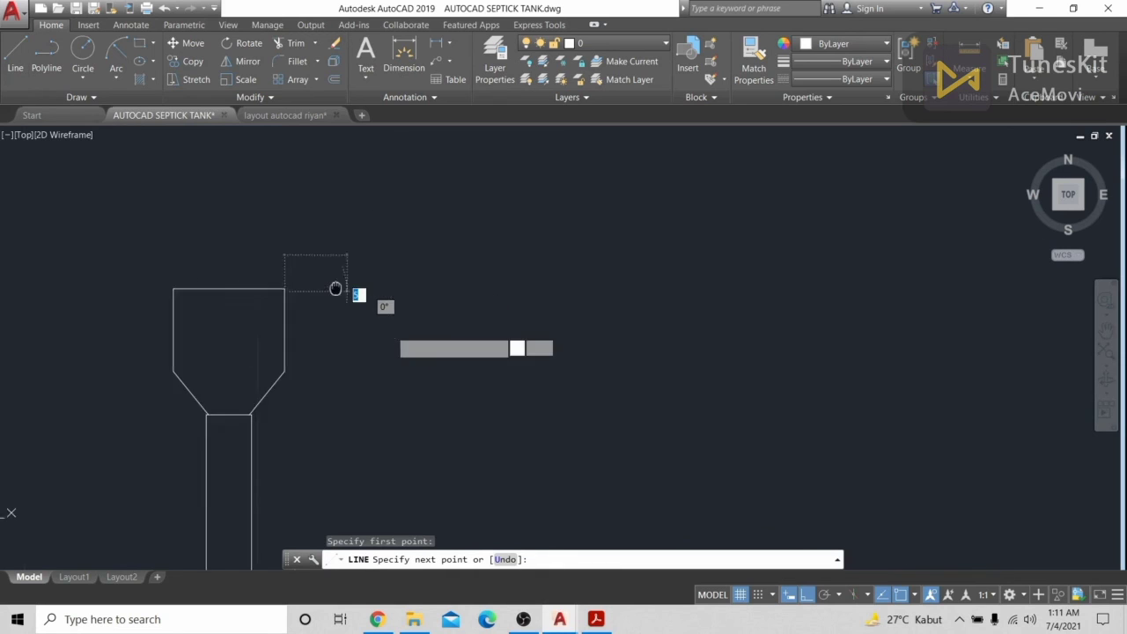
pyautogui.press('Return')
# Mirror the arm's top edge about a horizontal axis through the middle of the fitting's right side, keeping the original
pyautogui.click(272, 285)
pyautogui.write('mi')
pyautogui.press('Return')
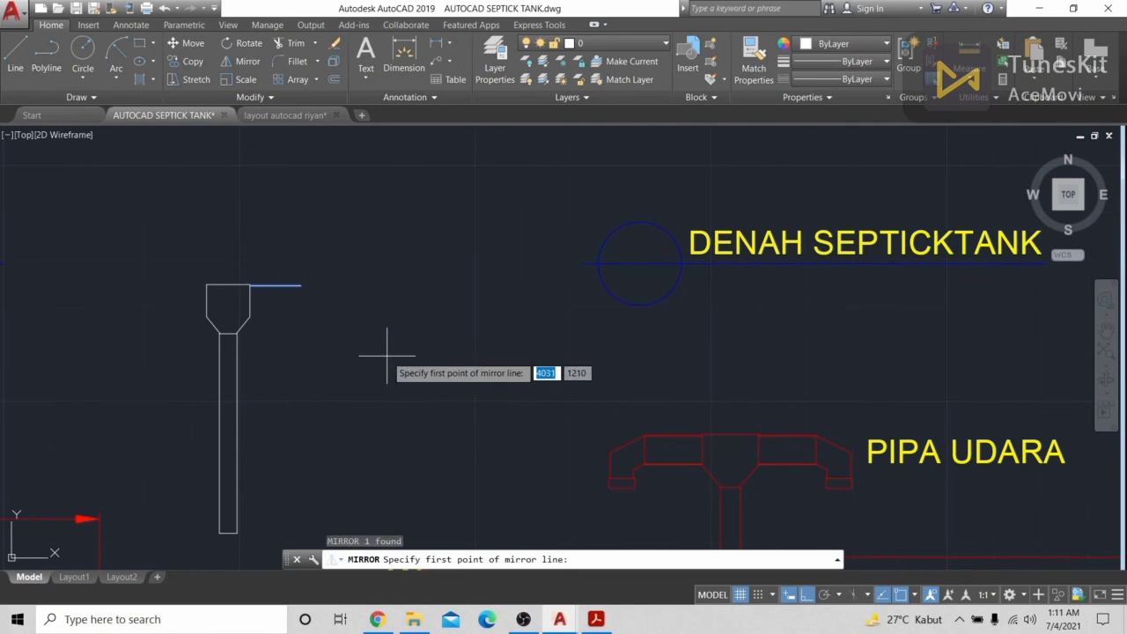
pyautogui.click(250, 301)
pyautogui.click(363, 307)
pyautogui.press('Return')
# Close the side arm's outer end with a vertical line between its lower and upper edges
pyautogui.write('l')
pyautogui.press('Return')
pyautogui.click(301, 315)
pyautogui.click(301, 285)
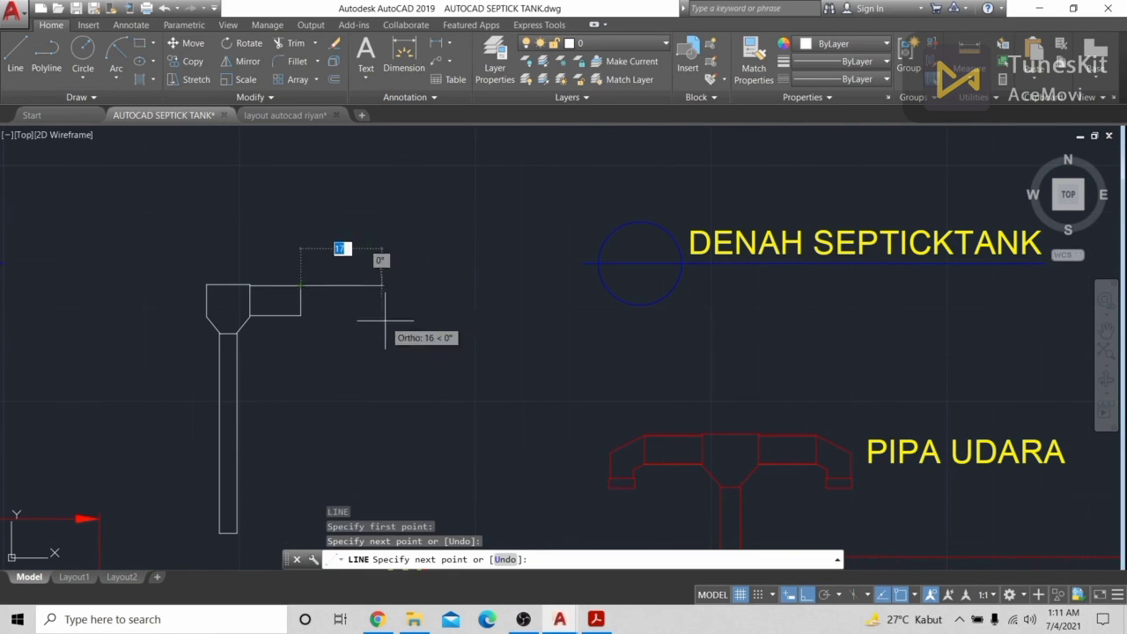
pyautogui.press('Return')
# Draw a short line slanting down and outward from the side arm's lower outer corner to begin the elbow
pyautogui.scroll(4, 785, 405)
pyautogui.moveTo(784, 405)
pyautogui.mouseDown(button='middle')
pyautogui.moveTo(452, 279)
pyautogui.moveTo(1064, 508)
pyautogui.mouseUp(button='middle')
pyautogui.scroll(-2, 452, 279)
pyautogui.press('Return')
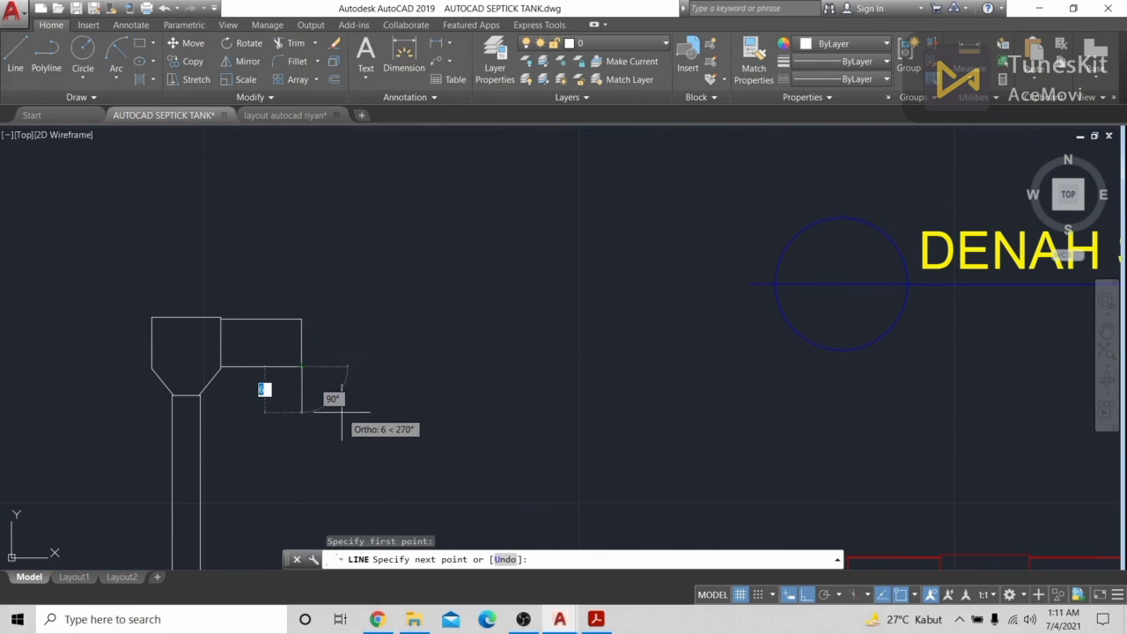
pyautogui.click(335, 400)
pyautogui.scroll(-3, 441, 388)
pyautogui.scroll(4, 529, 395)
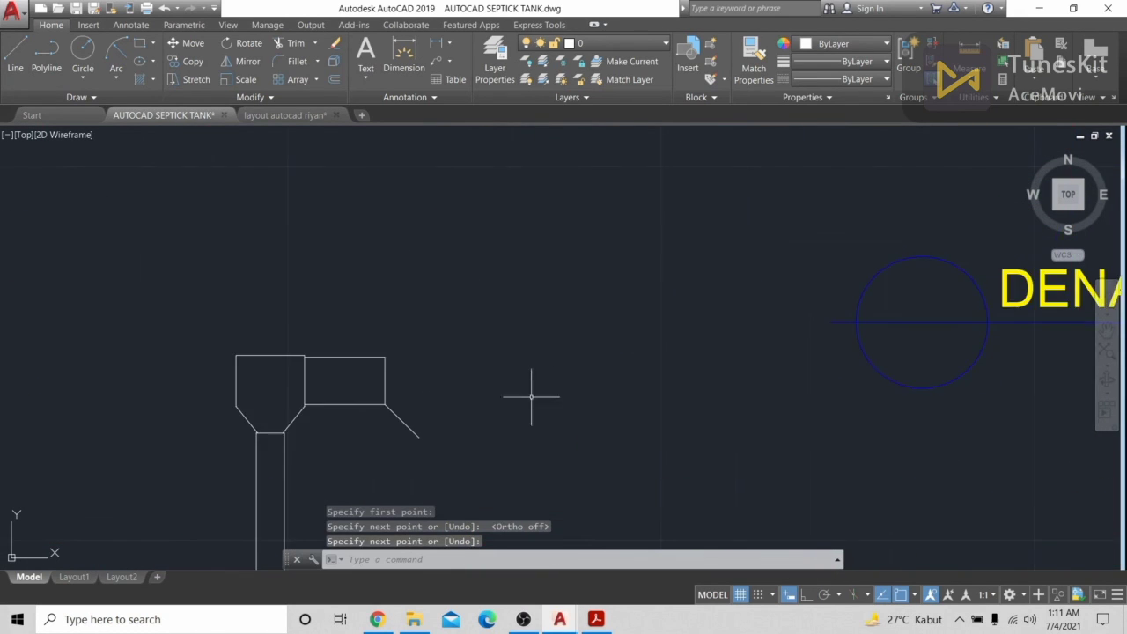
# Copy the short slanted elbow line from the side arm's lower outer corner to its upper outer corner
pyautogui.press('Return')
pyautogui.write('co')
pyautogui.press('Return')
pyautogui.click(298, 405)
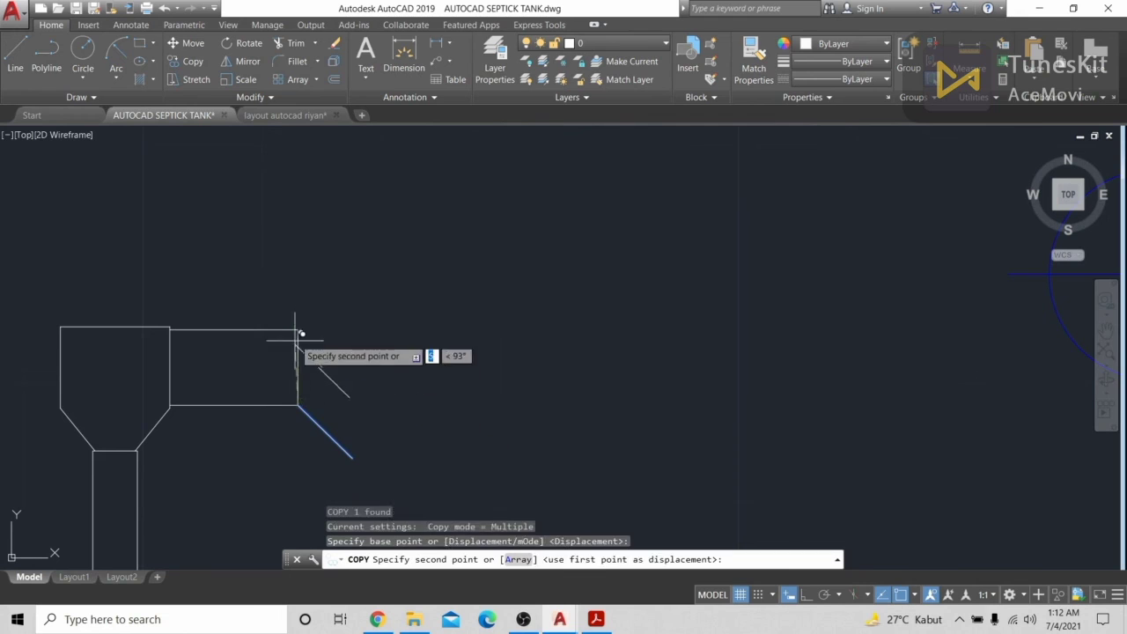
pyautogui.click(298, 328)
pyautogui.press('Escape')
pyautogui.scroll(-5, 553, 329)
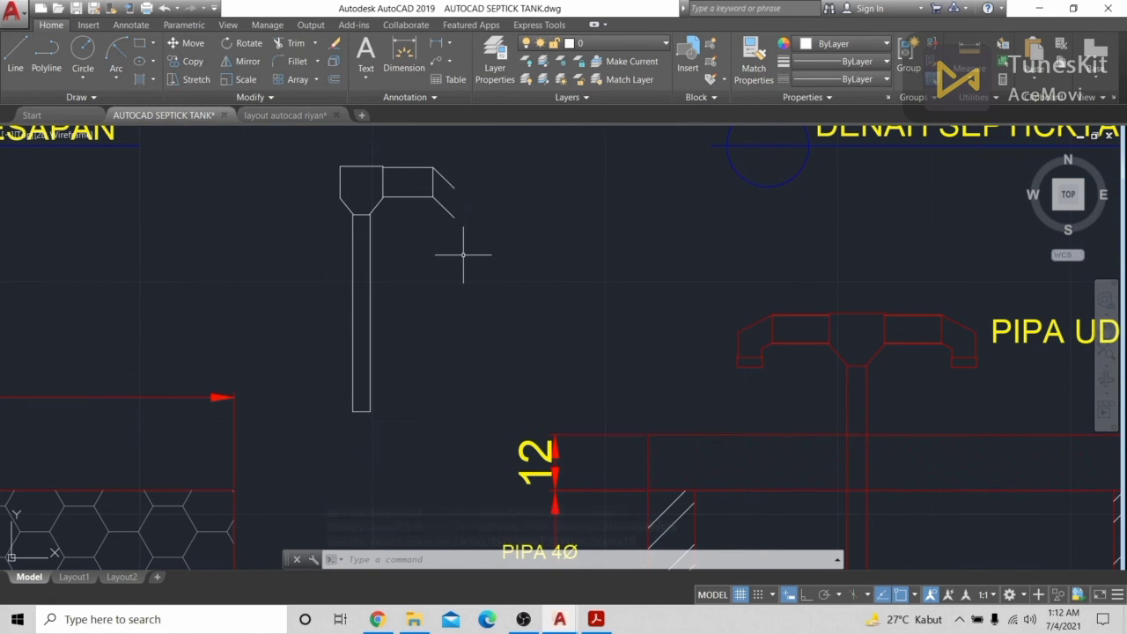
# Shorten the elbow's lower slanted line by stretching its free end back toward the side arm
pyautogui.scroll(2, 467, 238)
pyautogui.press('Escape')
pyautogui.moveTo(539, 203); pyautogui.dragTo(514, 354, button='middle')
pyautogui.click(15, 54)
pyautogui.scroll(2, 204, 200)
pyautogui.press('Escape')
pyautogui.click(400, 325)
pyautogui.press('Escape')
pyautogui.scroll(-2, 431, 330)
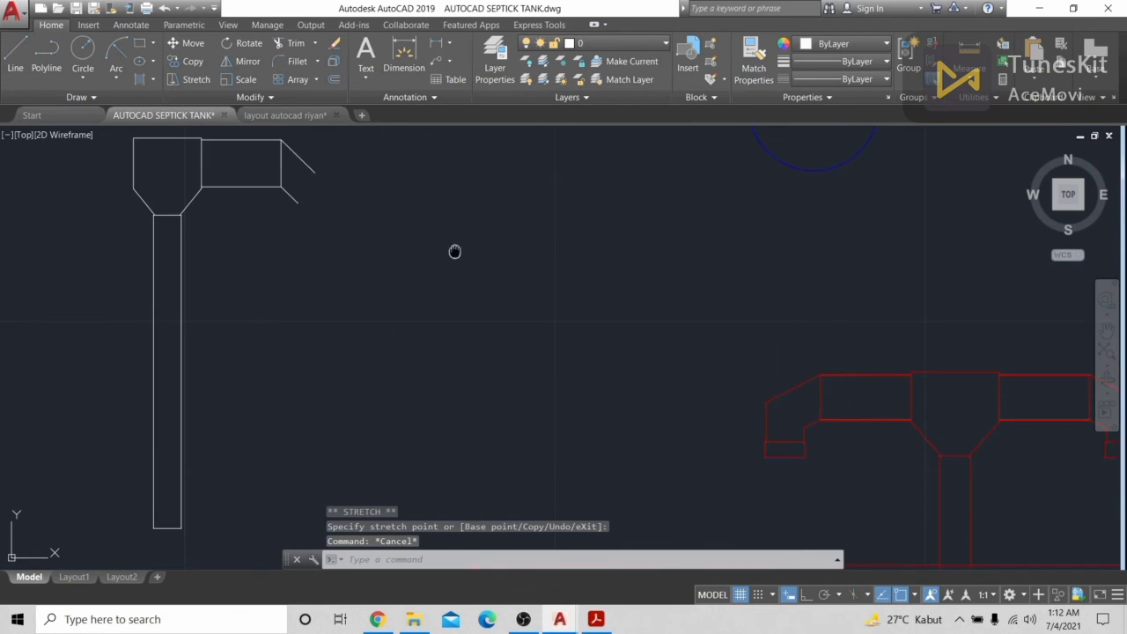
# Continue the elbow from the lower slanted line's end with a short vertical line down and a horizontal line outward
pyautogui.click(15, 61)
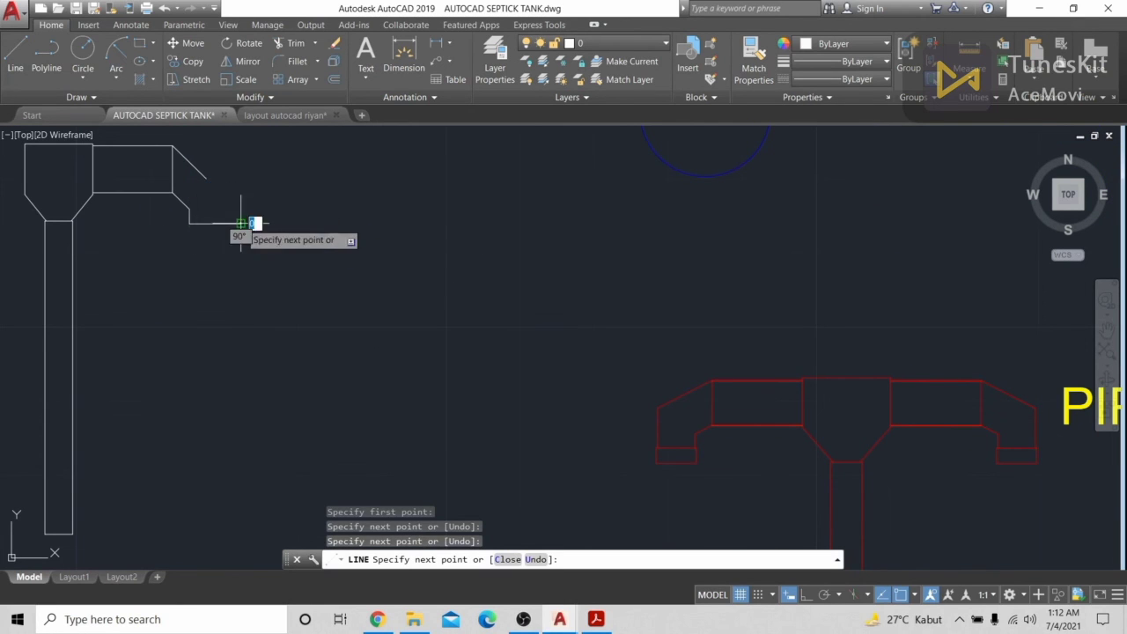
pyautogui.moveTo(275, 204); pyautogui.dragTo(620, 233, button='middle')
pyautogui.press('Escape')
# Turn on orthogonal drawing and shorten the elbow's horizontal bottom edge by stretching its outer end inward
pyautogui.click(570, 252)
pyautogui.click(586, 253)
pyautogui.scroll(3, 583, 250)
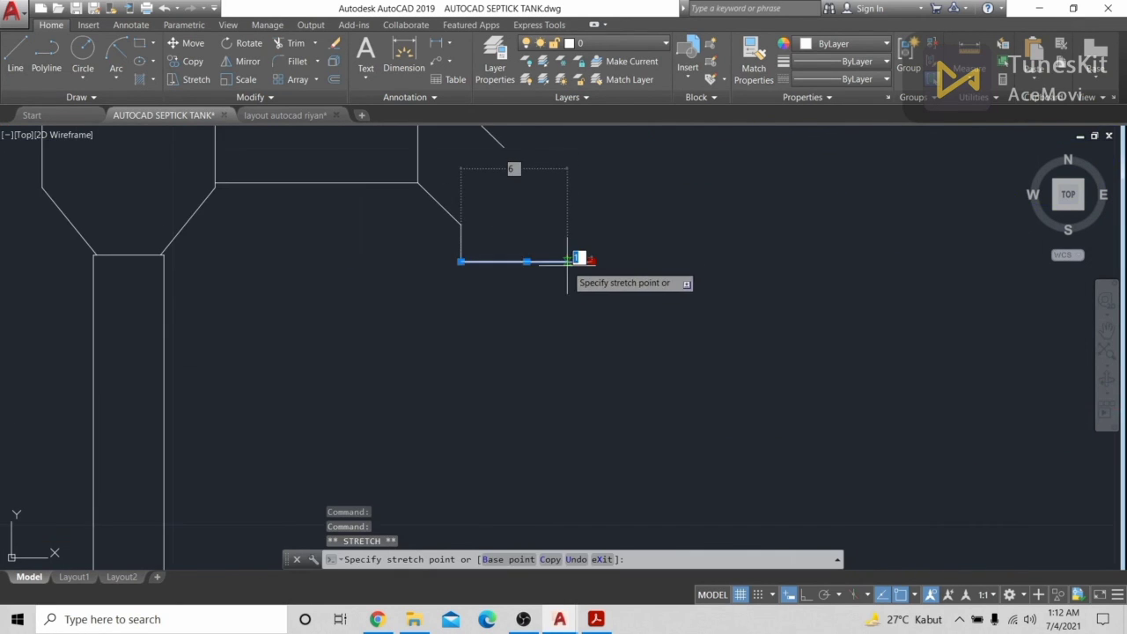
pyautogui.press('F8')
pyautogui.click(557, 262)
pyautogui.press('Escape')
# Draw a vertical line about 5 units long upward from the outer end of the elbow's bottom edge
pyautogui.click(15, 57)
pyautogui.click(558, 263)
pyautogui.moveTo(554, 166); pyautogui.dragTo(578, 292, button='middle')
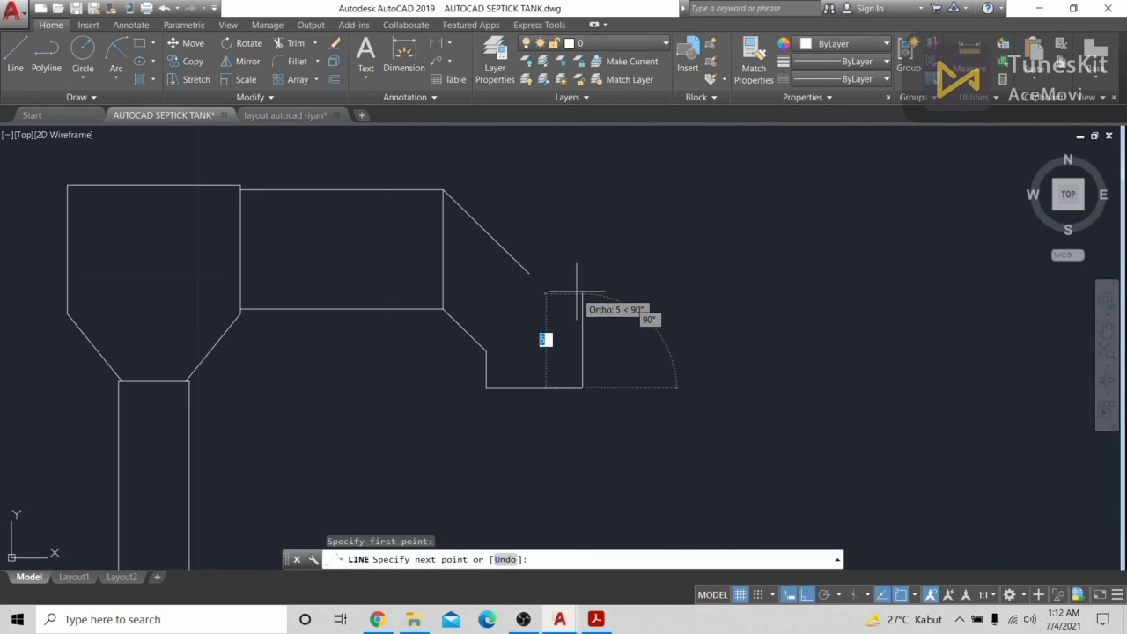
pyautogui.click(580, 287)
pyautogui.press('Escape')
# Extend the elbow's upper slanted line to the outer vertical line and trim the vertical line's excess above it
pyautogui.click(305, 43)
pyautogui.press('Return')
pyautogui.keyDown('shift'); pyautogui.click(518, 263); pyautogui.keyUp('shift')
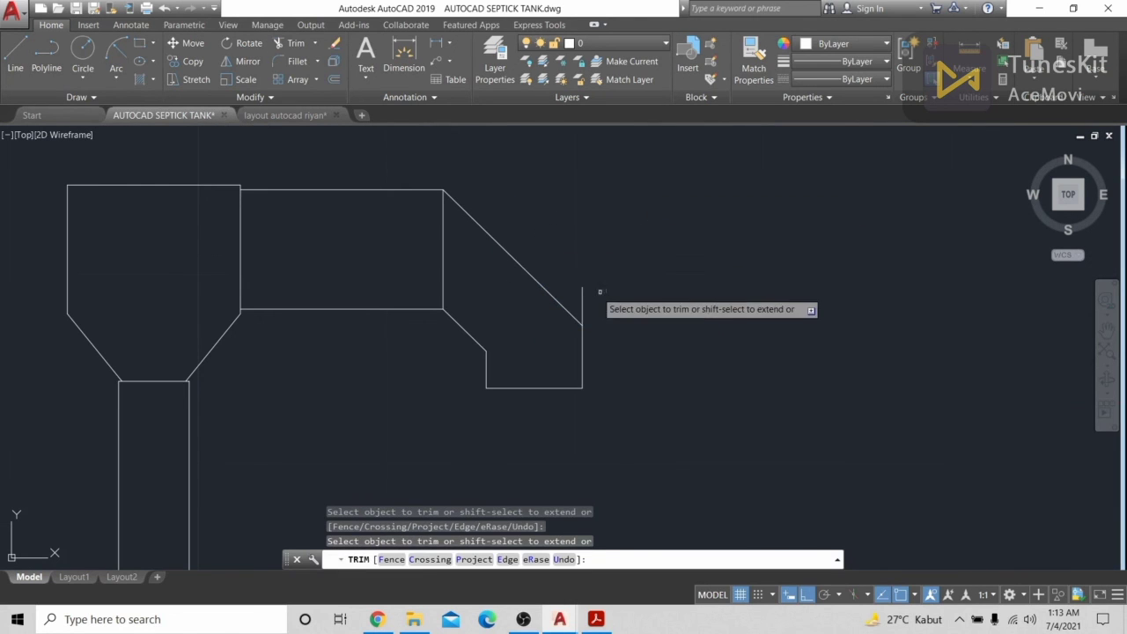
pyautogui.click(582, 302)
pyautogui.press('Escape')
# Draw the outlet lip's inner side from the elbow's lower inner corner: a short line inward, then about 1 unit down
pyautogui.scroll(-3, 642, 311)
pyautogui.click(15, 58)
pyautogui.scroll(3, 452, 388)
pyautogui.click(780, 265)
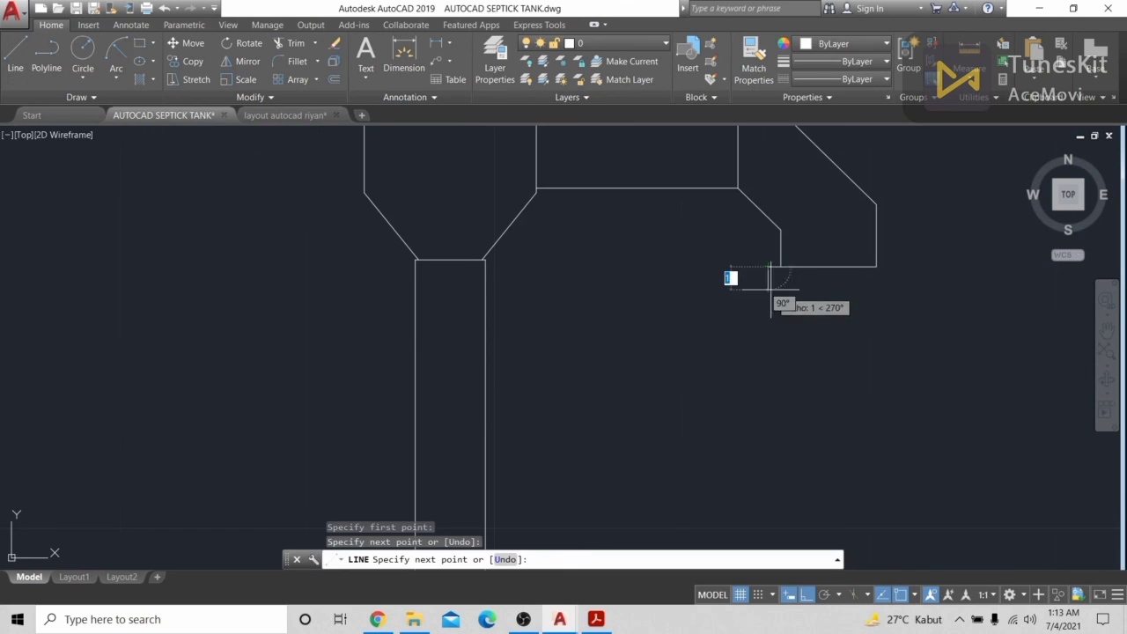
pyautogui.click(769, 289)
pyautogui.press('Escape')
# Mirror the lip lines about a vertical axis through the middle of the elbow's bottom edge, keeping the originals
pyautogui.write('mi')
pyautogui.press('Return')
pyautogui.click(828, 267)
pyautogui.click(837, 345)
pyautogui.press('Return')
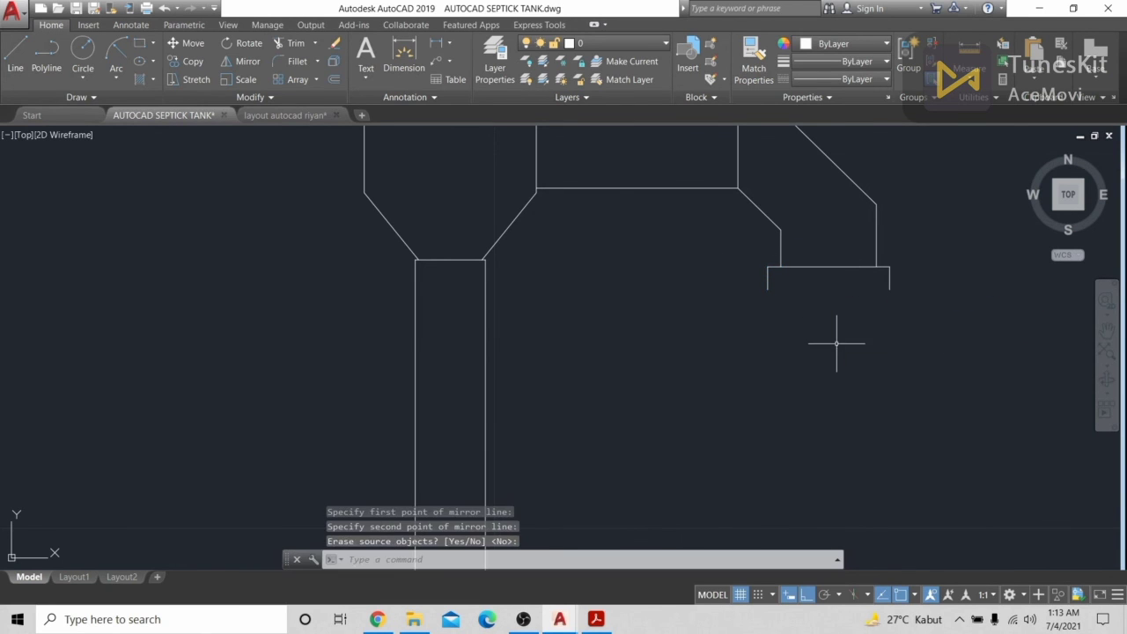
# Close the outlet lip with a horizontal line between the lower ends of its two sides
pyautogui.click(15, 58)
pyautogui.click(768, 290)
pyautogui.click(889, 290)
pyautogui.press('Return')
# Mirror the whole side arm with elbow and lip about the vertical pipe's centre axis, keeping the original
pyautogui.scroll(-2, 909, 393)
pyautogui.click(957, 402)
pyautogui.click(726, 166)
pyautogui.write('mi')
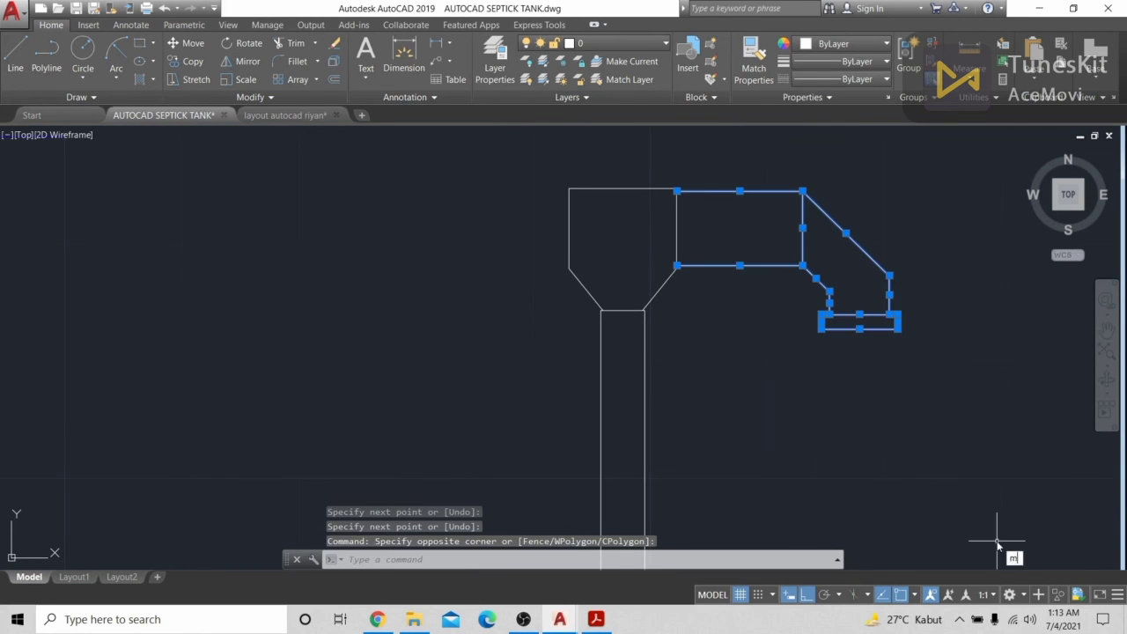
pyautogui.press('Return')
pyautogui.click(622, 310)
pyautogui.click(628, 390)
pyautogui.press('Return')
# Select the whole redrawn white vent pipe symbol between the DENAH RESAPAN and DENAH SEPTICKTANK titles and delete it
pyautogui.scroll(-6, 692, 372)
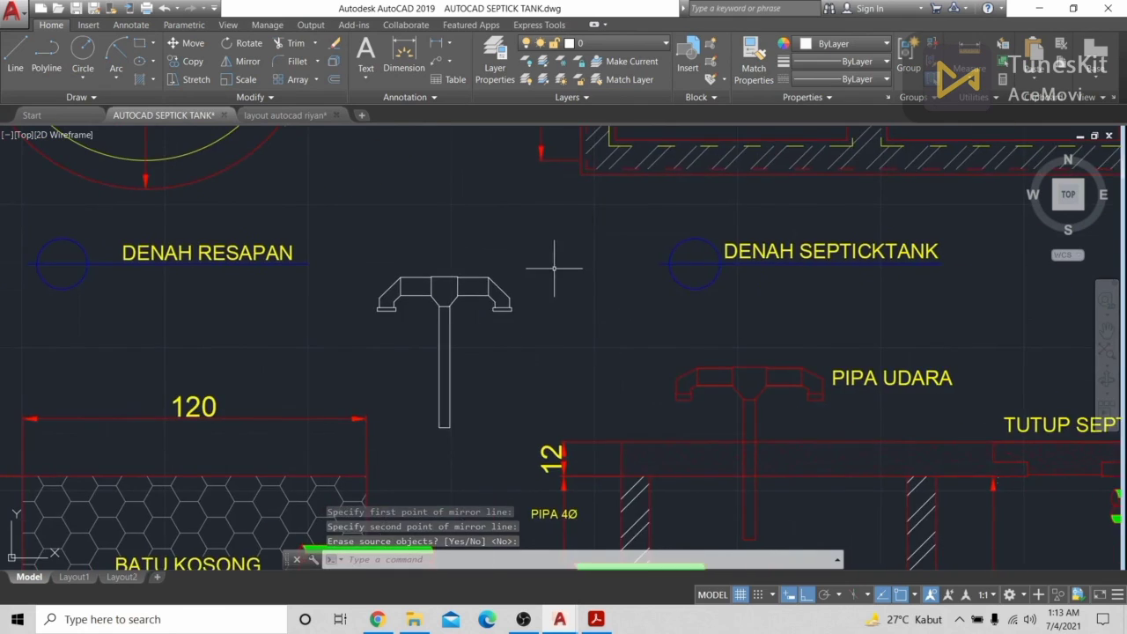
pyautogui.scroll(-2, 705, 364)
pyautogui.moveTo(705, 364)
pyautogui.mouseDown(button='middle')
pyautogui.moveTo(666, 315)
pyautogui.moveTo(590, 269)
pyautogui.moveTo(624, 312)
pyautogui.mouseUp(button='middle')
pyautogui.click(539, 266)
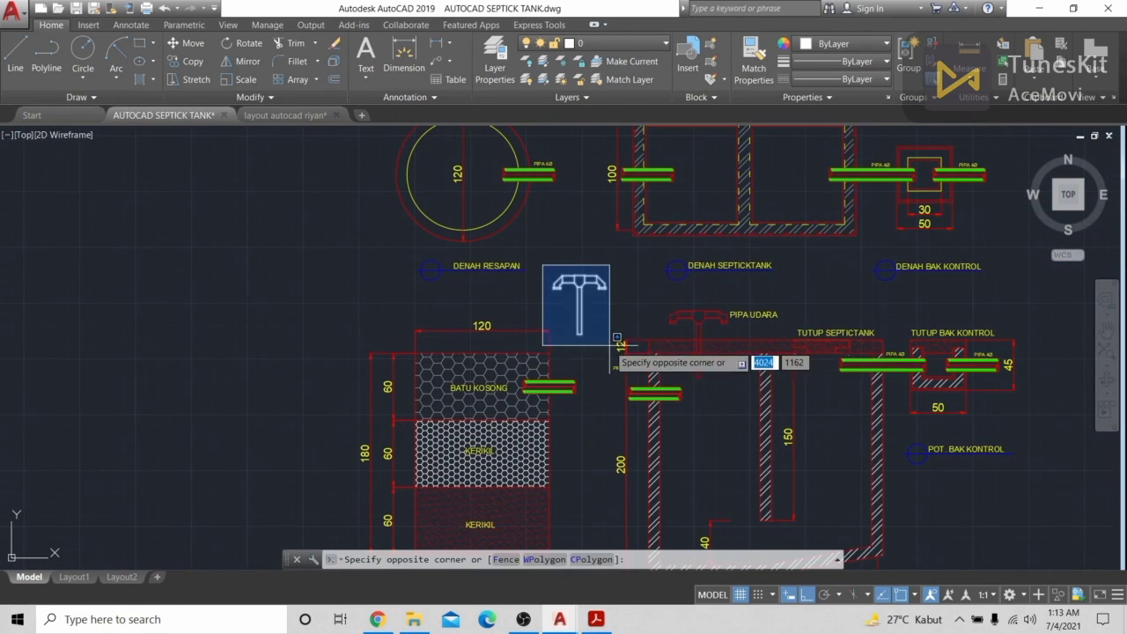
pyautogui.click(609, 344)
pyautogui.scroll(6, 579, 354)
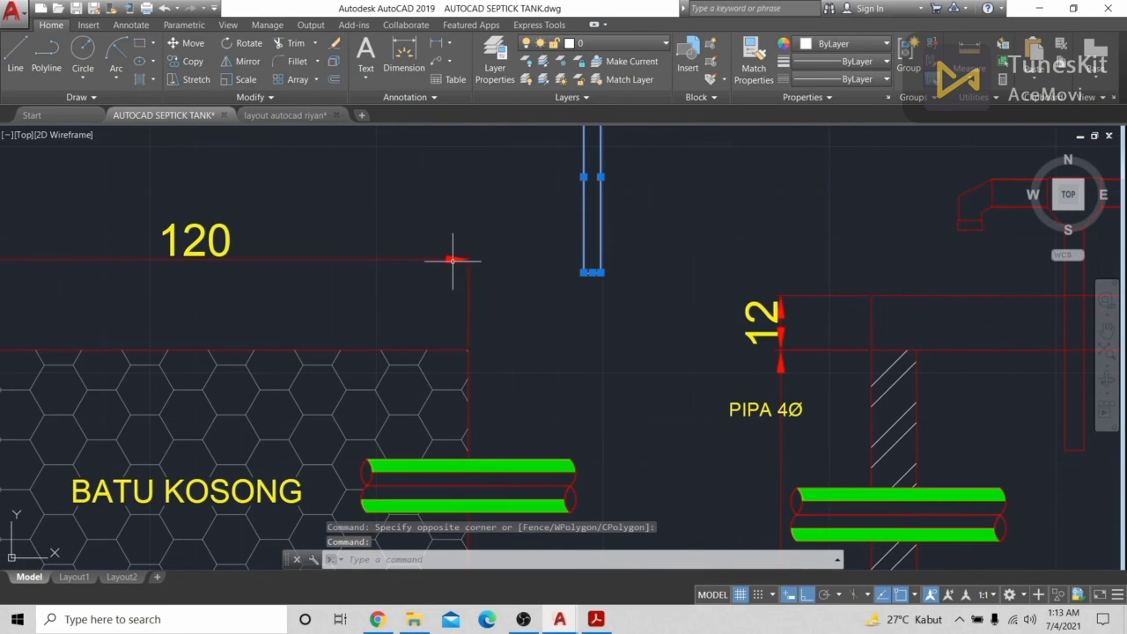
pyautogui.scroll(-2, 646, 359)
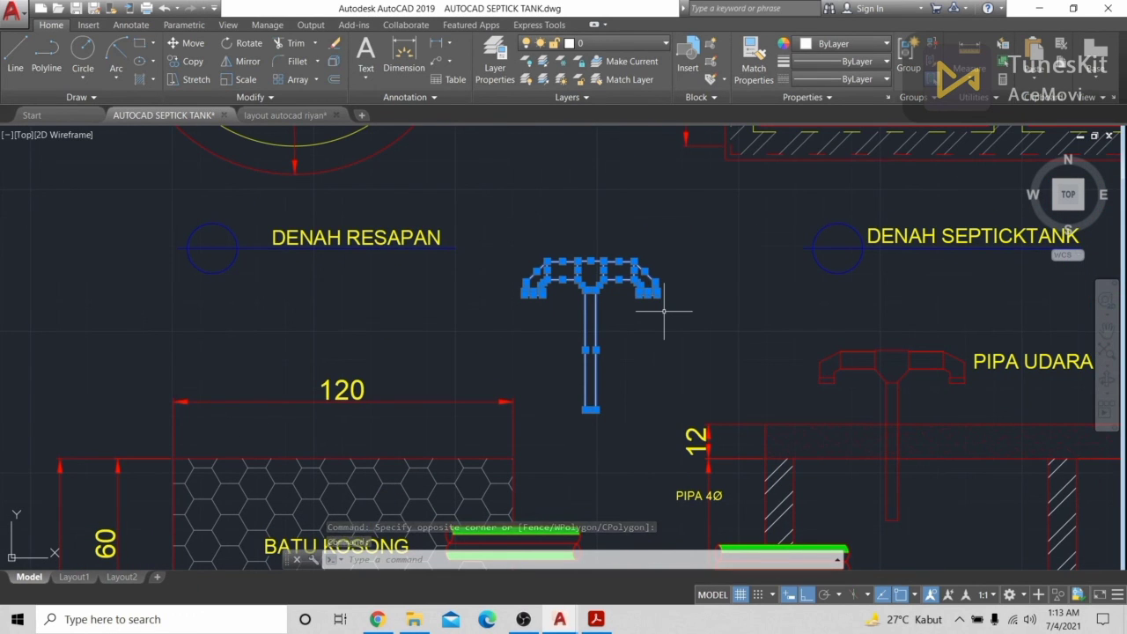
pyautogui.scroll(-3, 678, 341)
pyautogui.press('Delete')
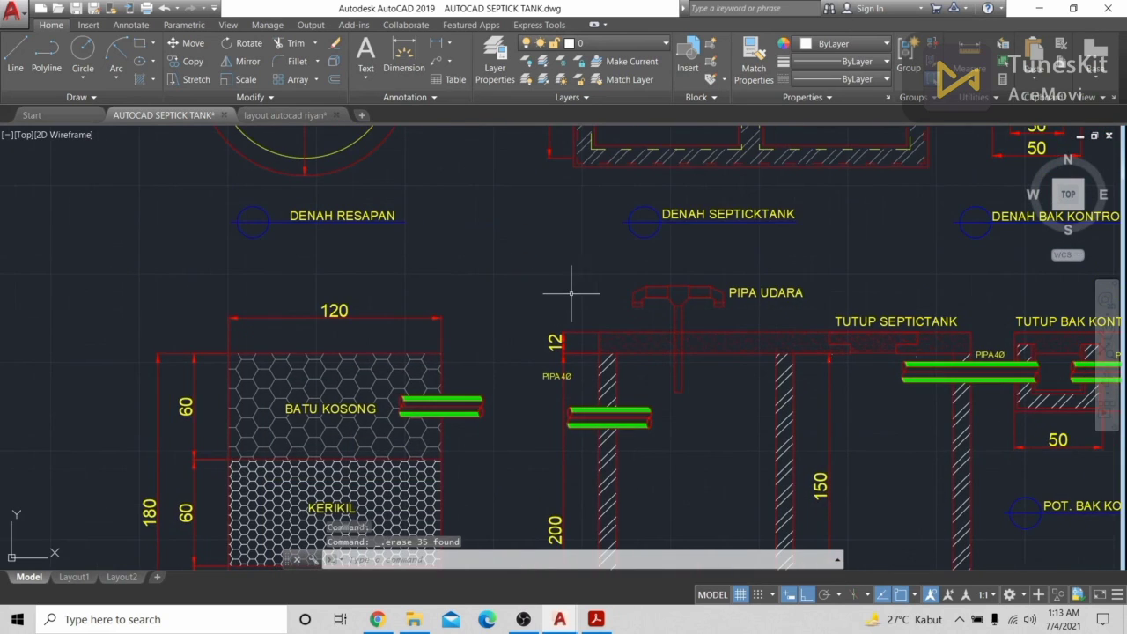
pyautogui.scroll(-3, 573, 297)
pyautogui.moveTo(382, 275); pyautogui.dragTo(418, 239, button='middle')
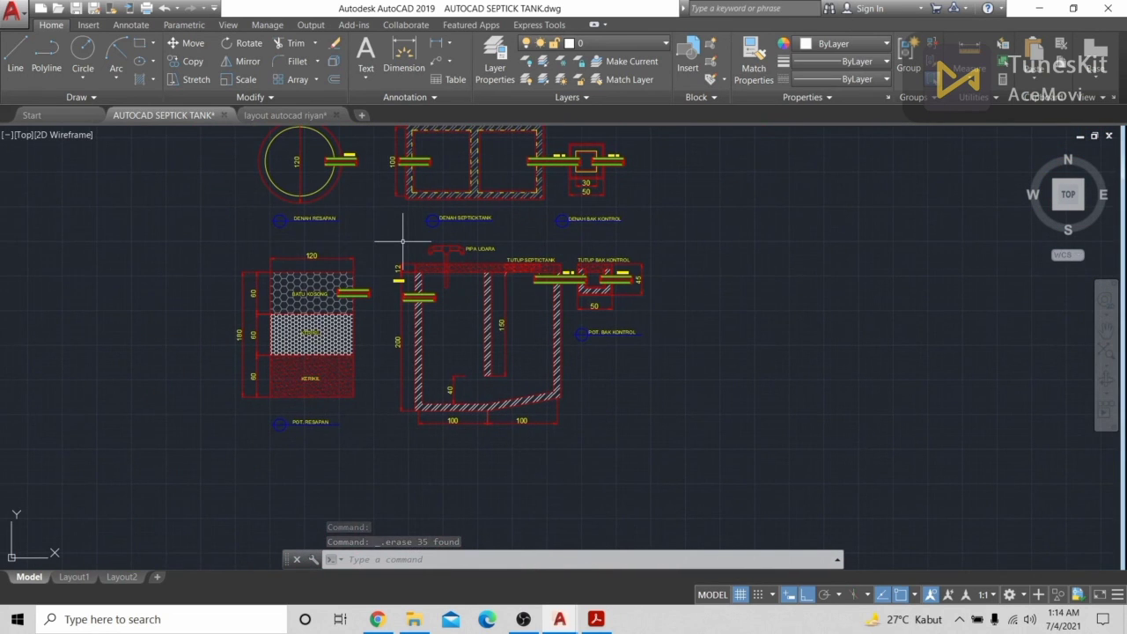
pyautogui.click(525, 619)
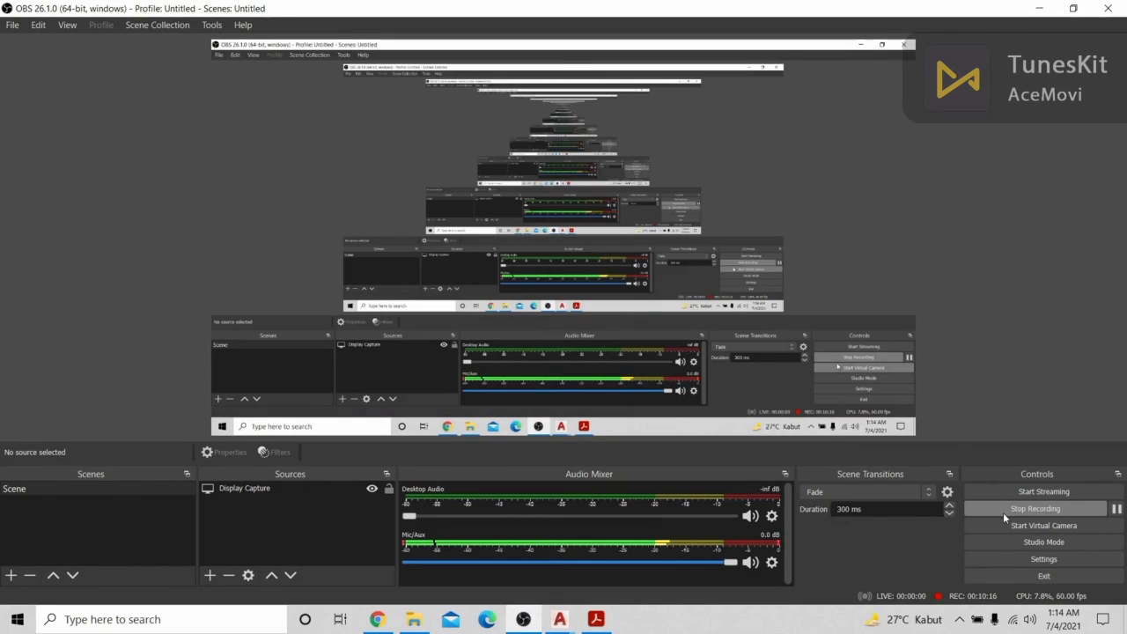